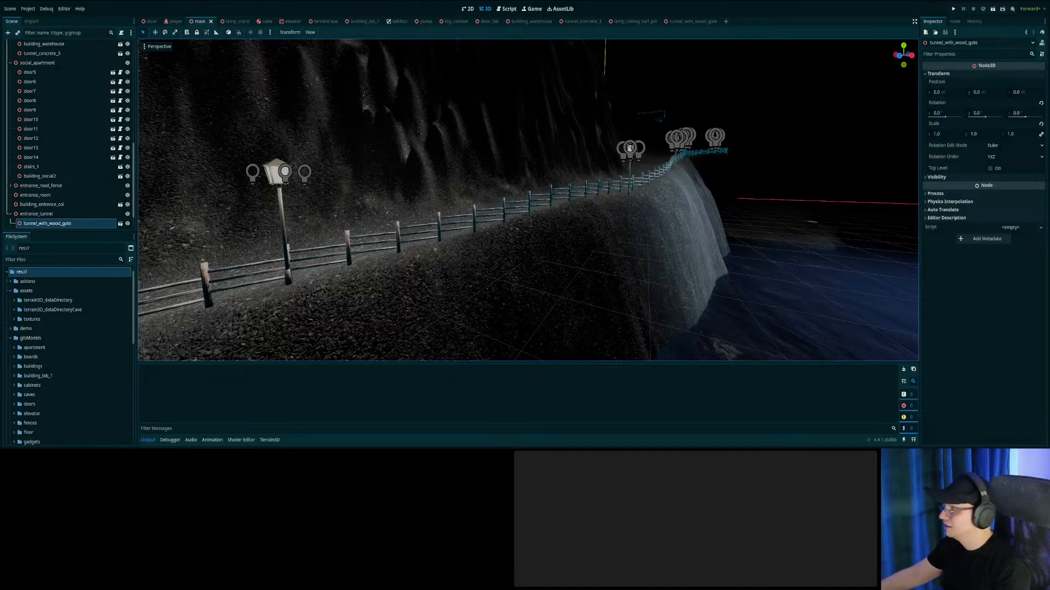
# Inspect the fenced cliff road from several angles, checking its lamps, rock walls and drop towards the water.
pyautogui.moveTo(726, 246); pyautogui.dragTo(756, 240, button='right')
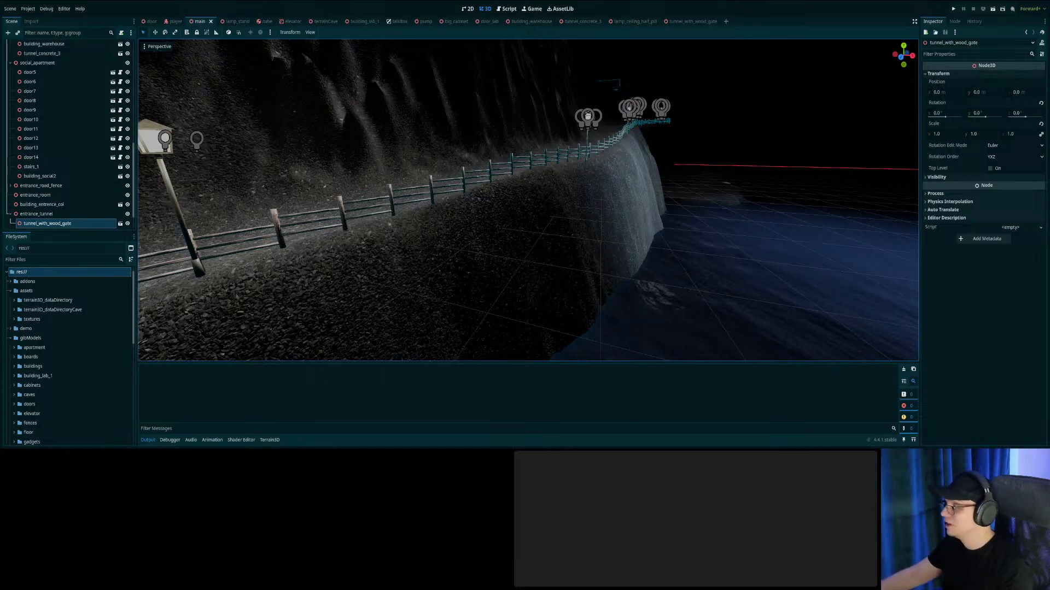
pyautogui.press('s')
pyautogui.moveTo(710, 229); pyautogui.dragTo(744, 230, button='right')
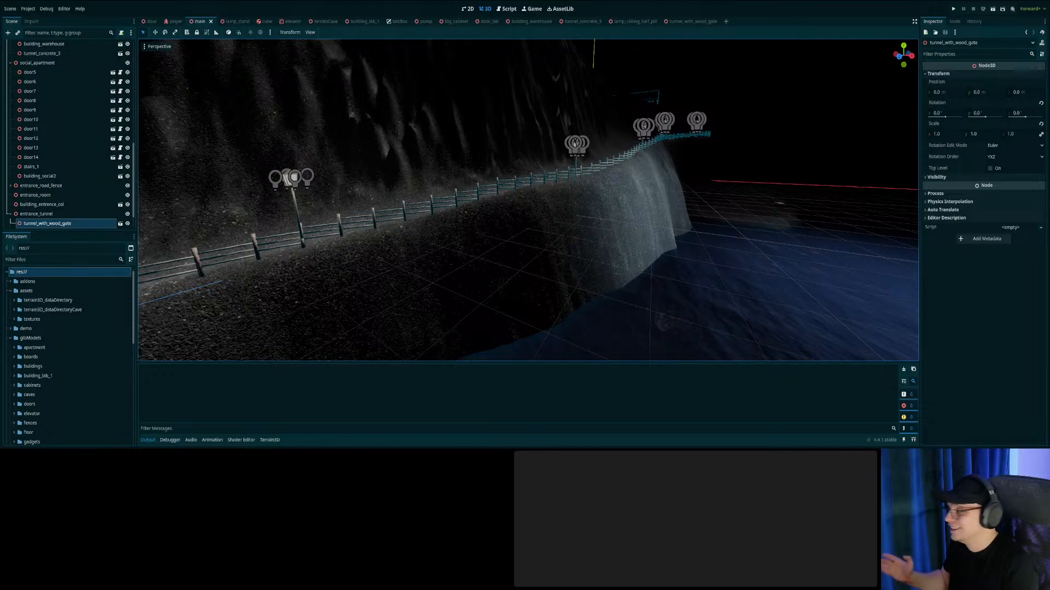
pyautogui.moveTo(681, 258)
pyautogui.mouseDown(button='right')
pyautogui.moveTo(492, 248)
pyautogui.moveTo(681, 258)
pyautogui.mouseUp(button='right')
pyautogui.press('w')
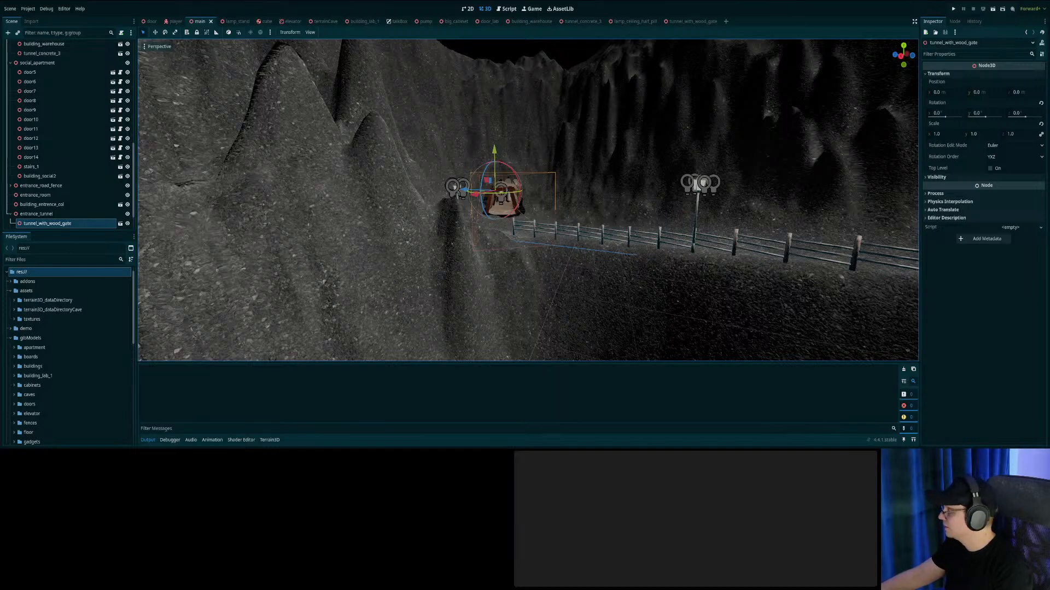
pyautogui.moveTo(632, 191); pyautogui.dragTo(847, 183, button='right')
pyautogui.press('w')
pyautogui.press('w')
pyautogui.press('w')
pyautogui.press('w')
pyautogui.press('w')
pyautogui.moveTo(653, 175); pyautogui.dragTo(624, 193, button='right')
pyautogui.press('s')
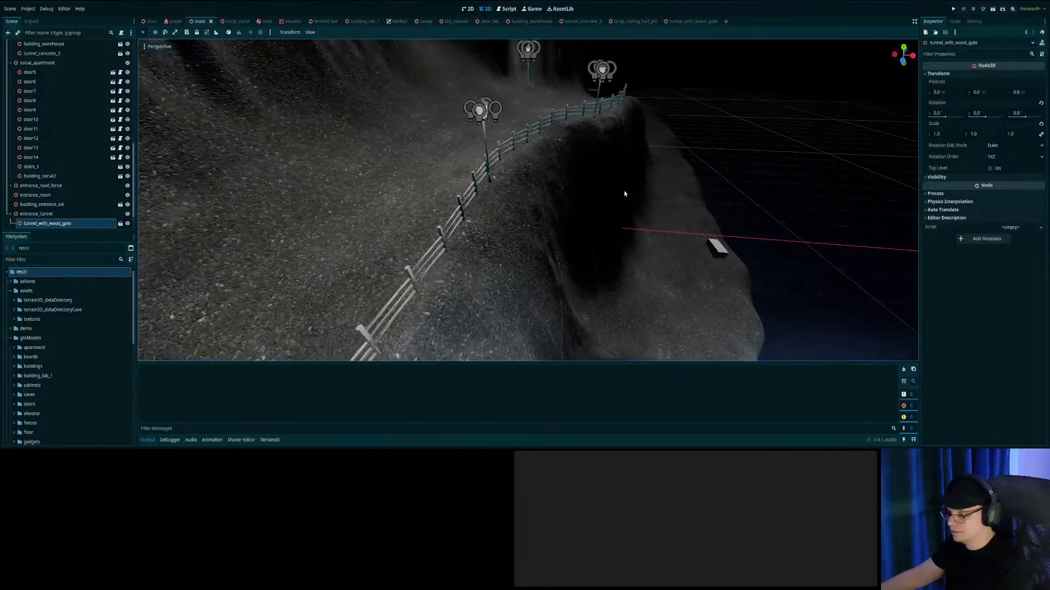
# Save the main scene and playtest the walk out of the rock tunnel through its wooden gate.
pyautogui.click(682, 180)
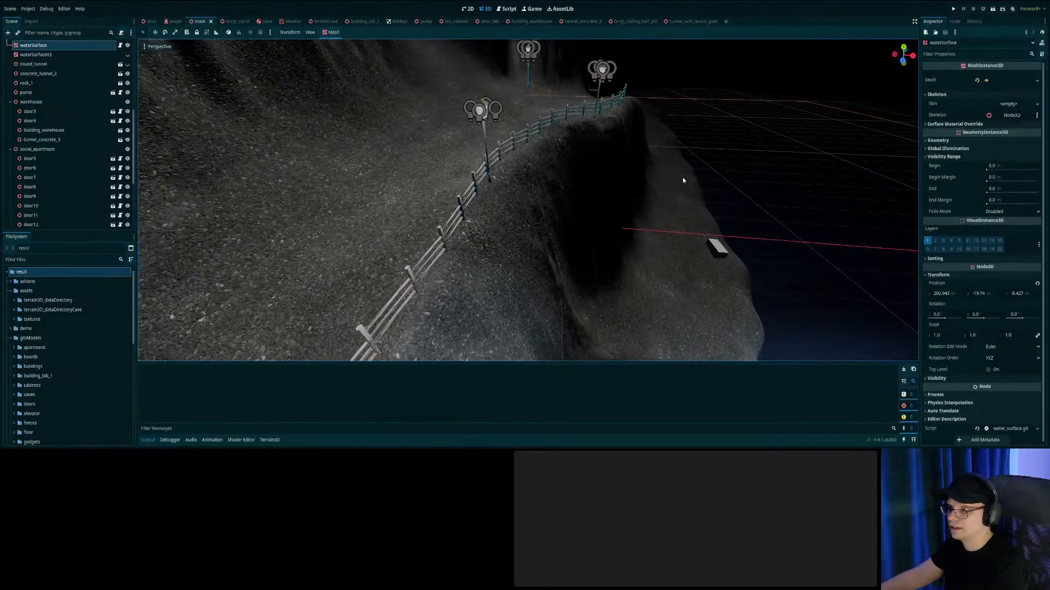
pyautogui.hotkey('ctrl', 's')
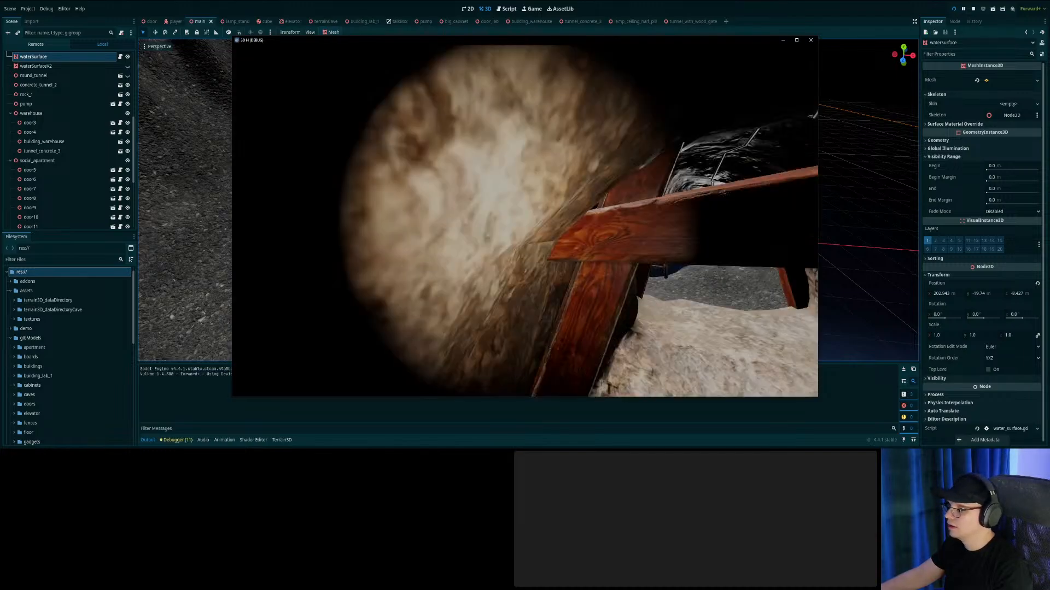
pyautogui.press('f')
pyautogui.press('w')
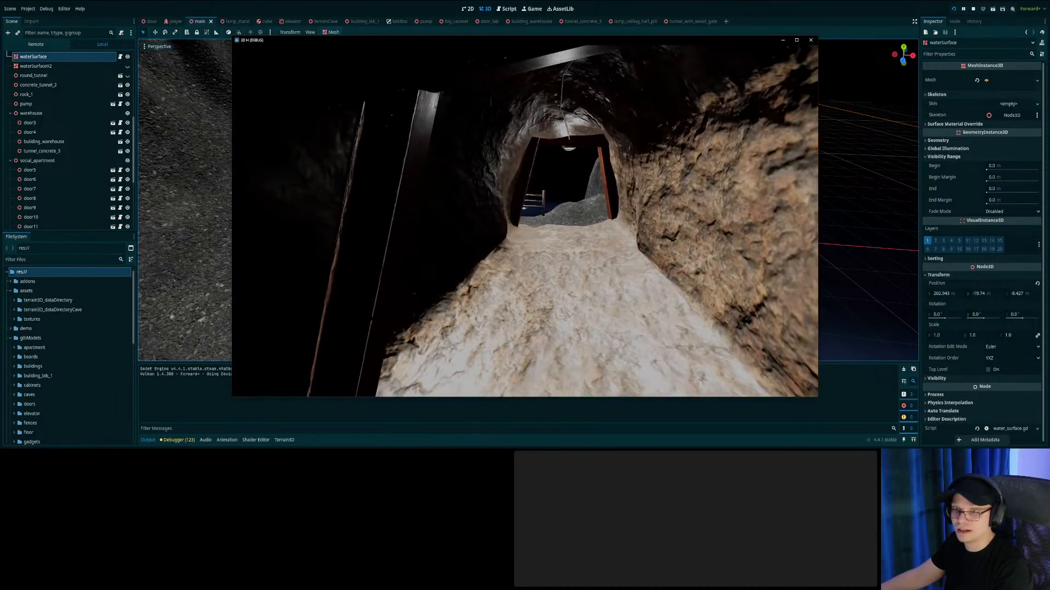
pyautogui.press('w')
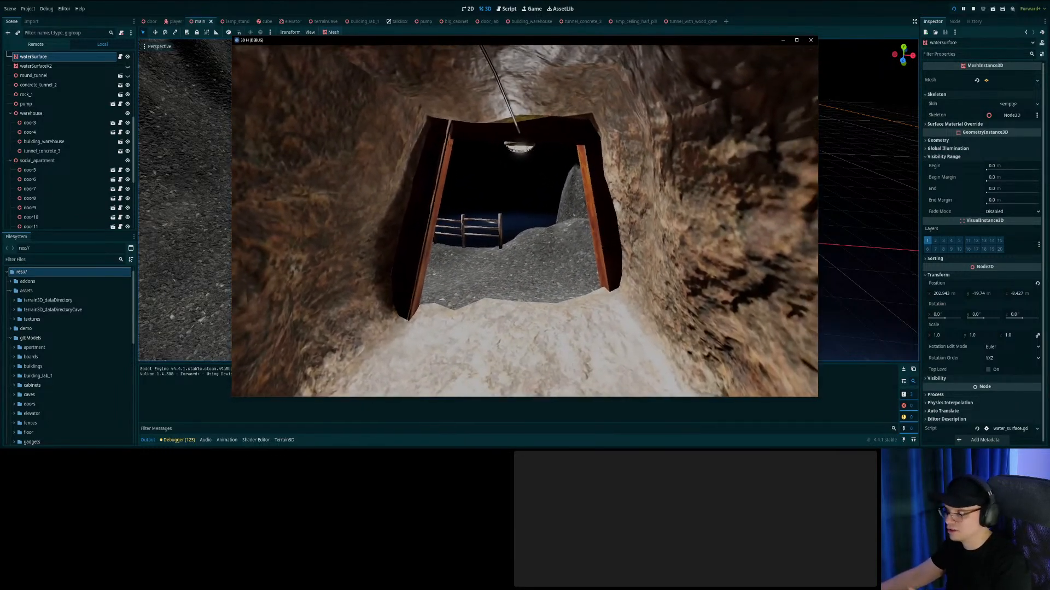
pyautogui.press('s')
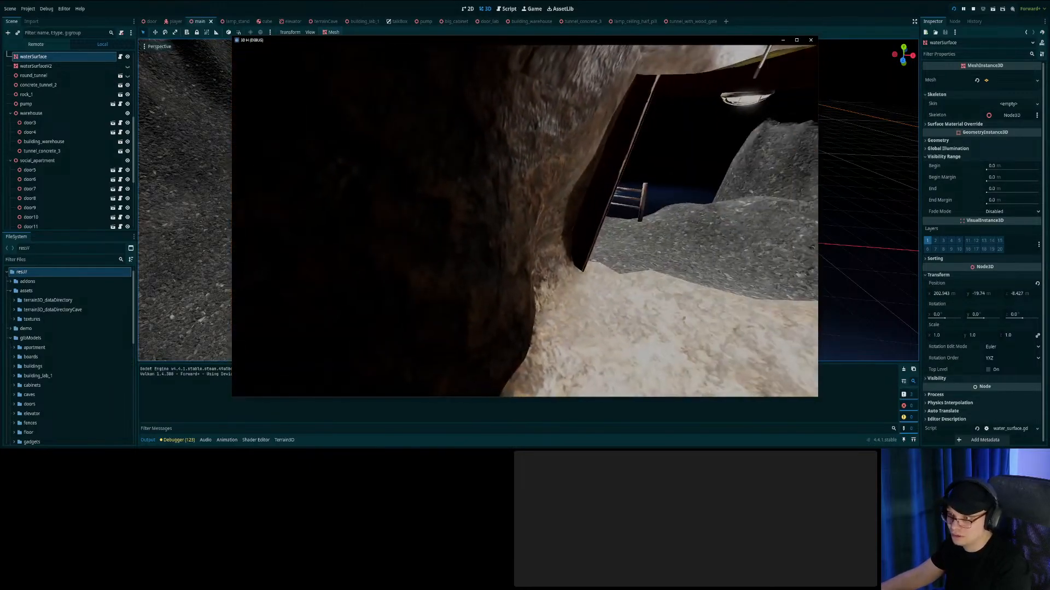
pyautogui.press('s')
pyautogui.press('w')
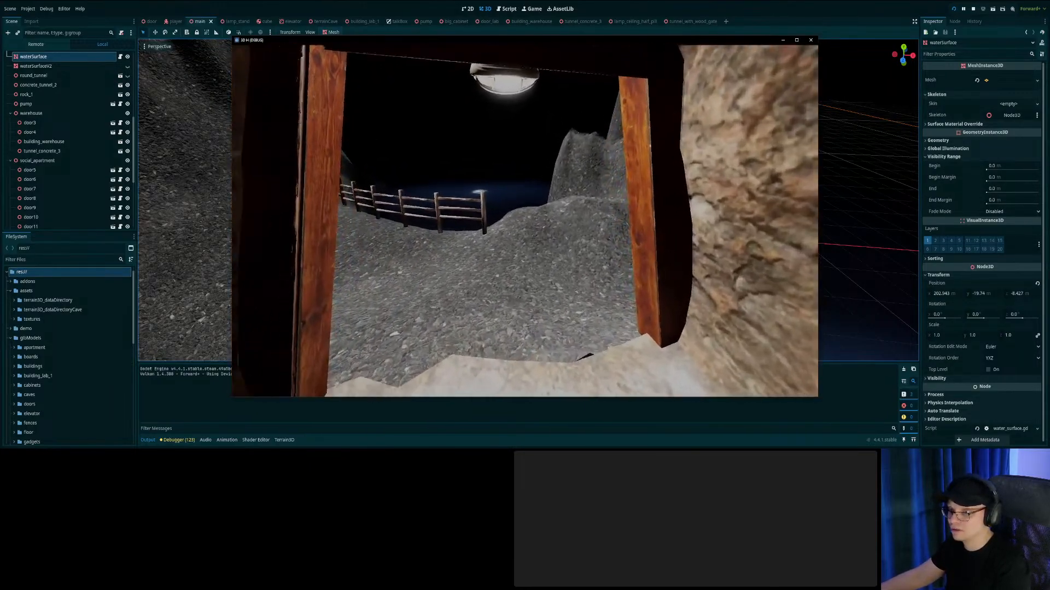
pyautogui.press('w')
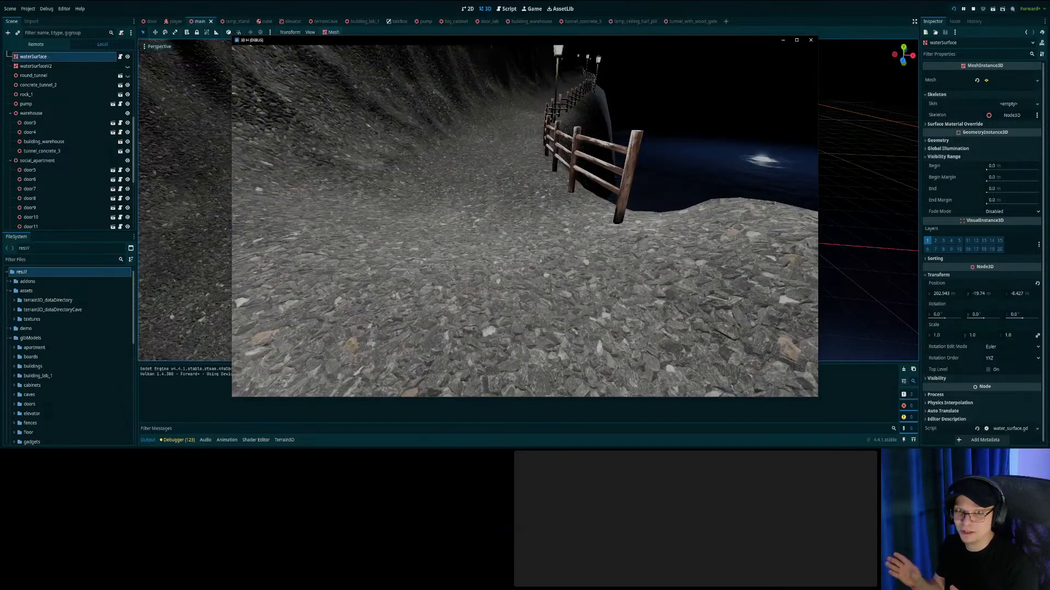
# Playtest the first stretch of the cliff road, checking the wooden fence, street lamps and view over the water.
pyautogui.press('w')
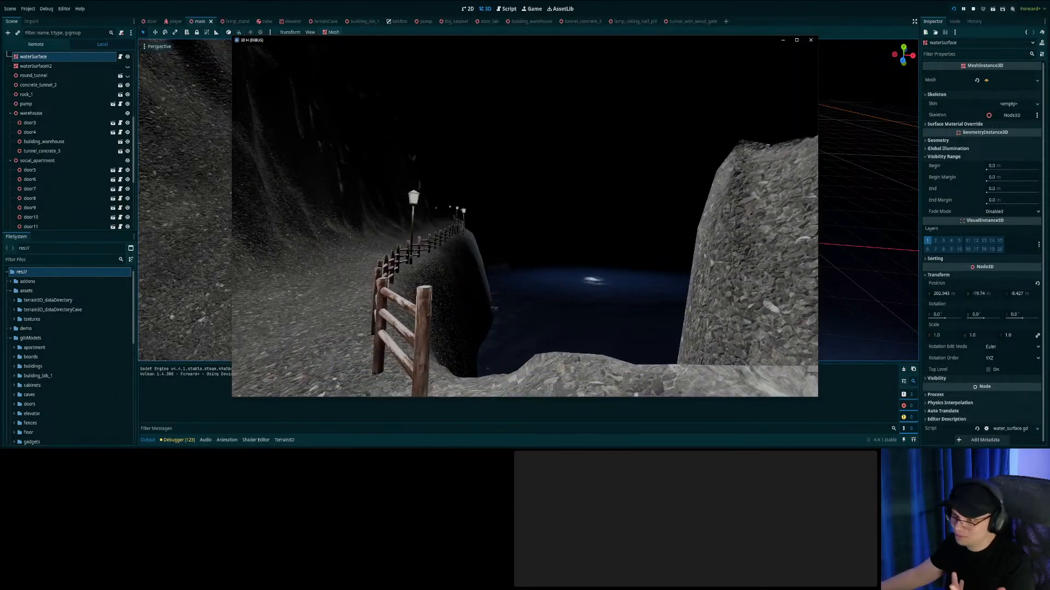
pyautogui.press('w')
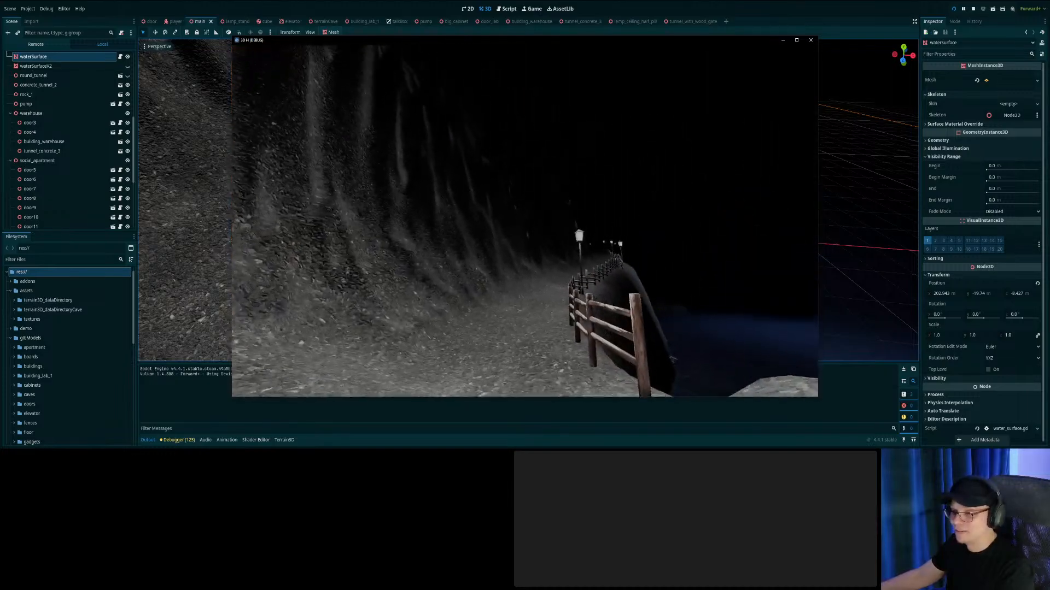
pyautogui.press('w')
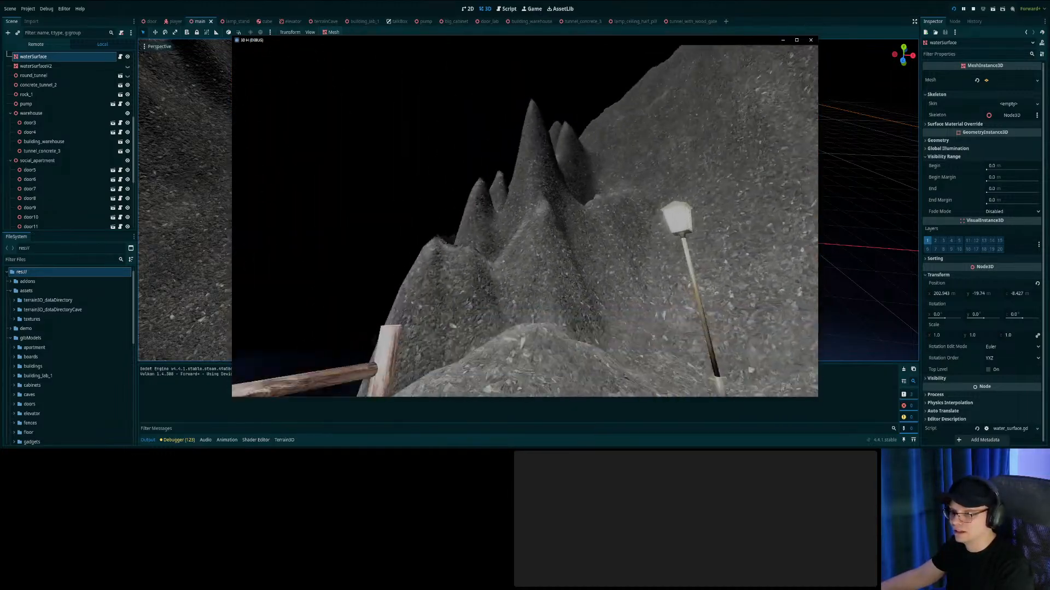
pyautogui.press('w')
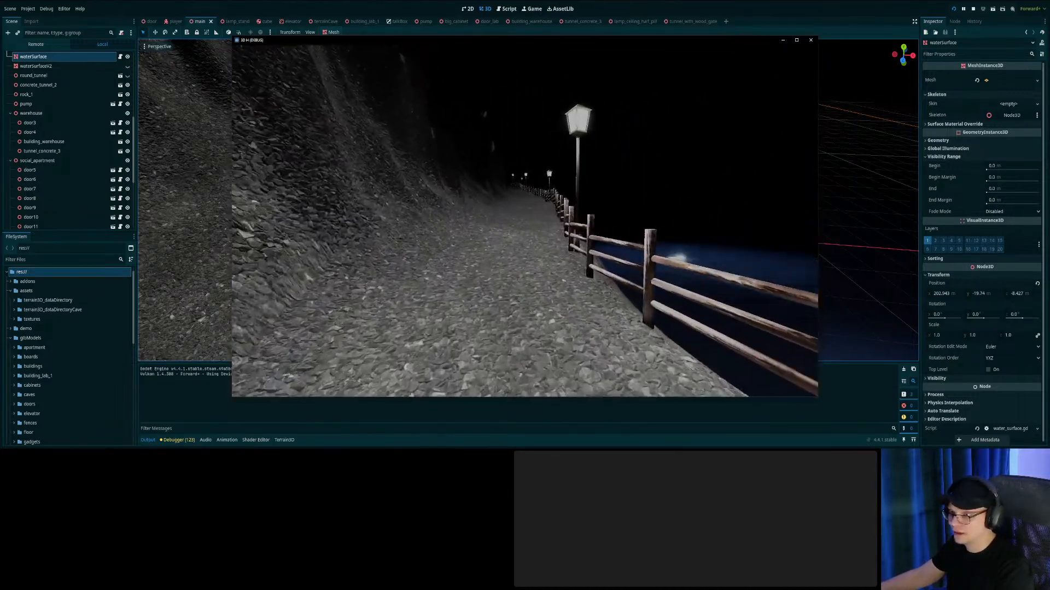
pyautogui.press('w')
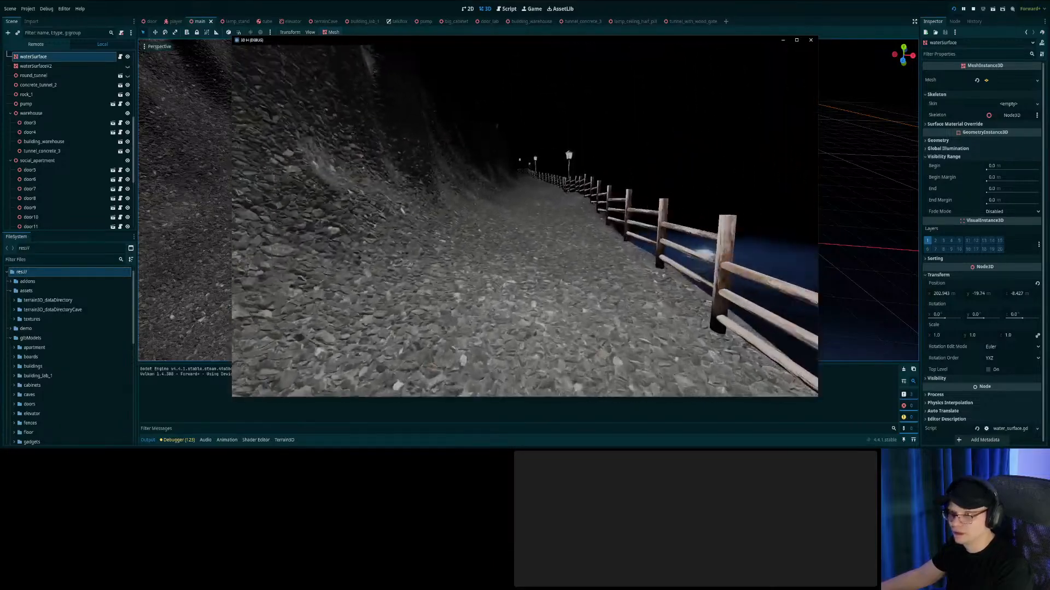
pyautogui.press('w')
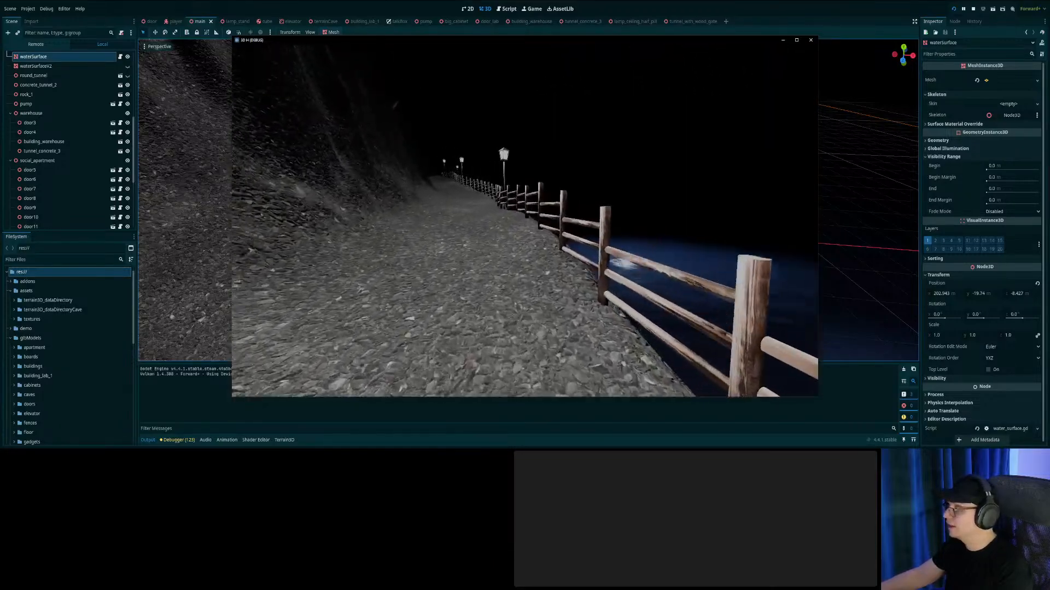
pyautogui.press('w')
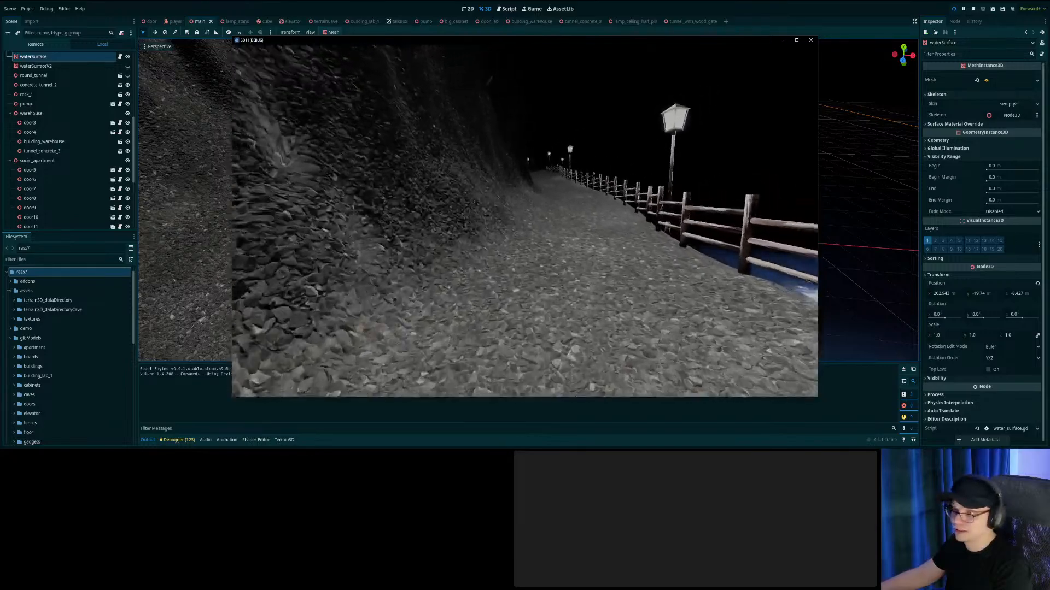
pyautogui.press('w')
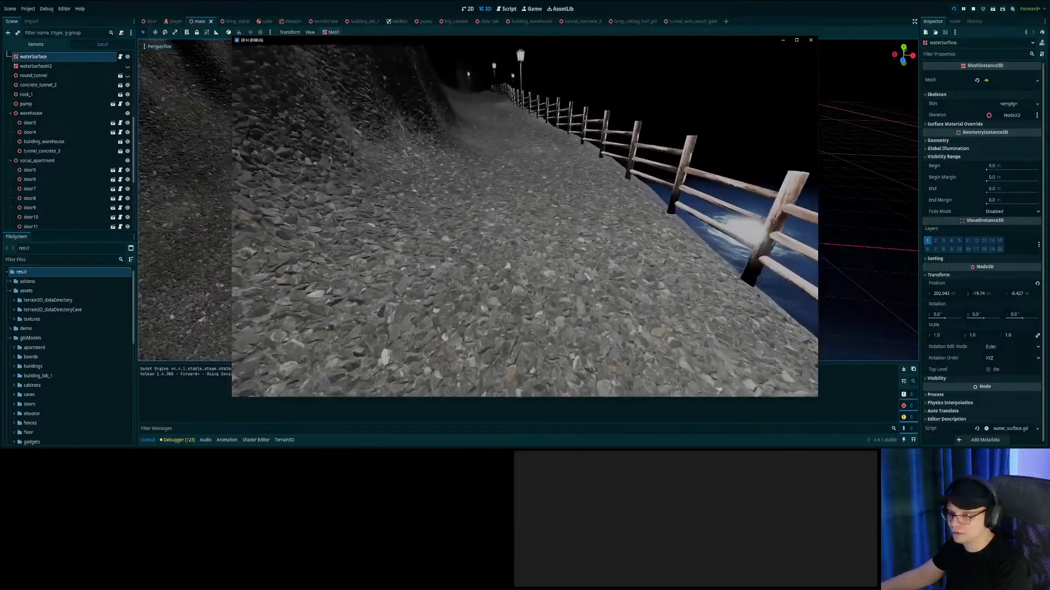
# Continue the playtest along the gravel road up to the street lamp beside the rock wall at the bend.
pyautogui.press('s')
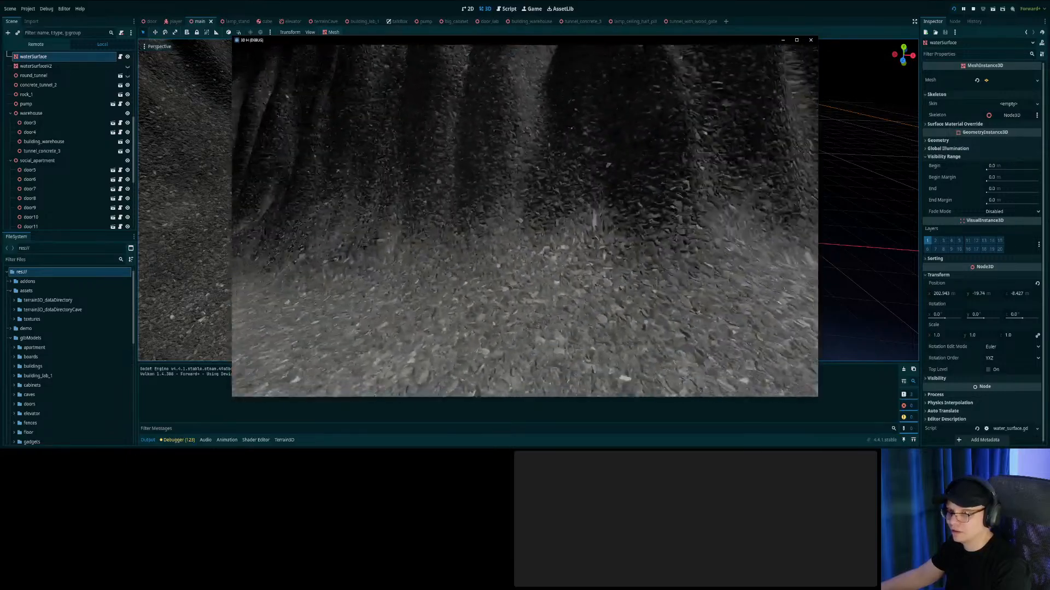
pyautogui.press('w')
pyautogui.press('w')
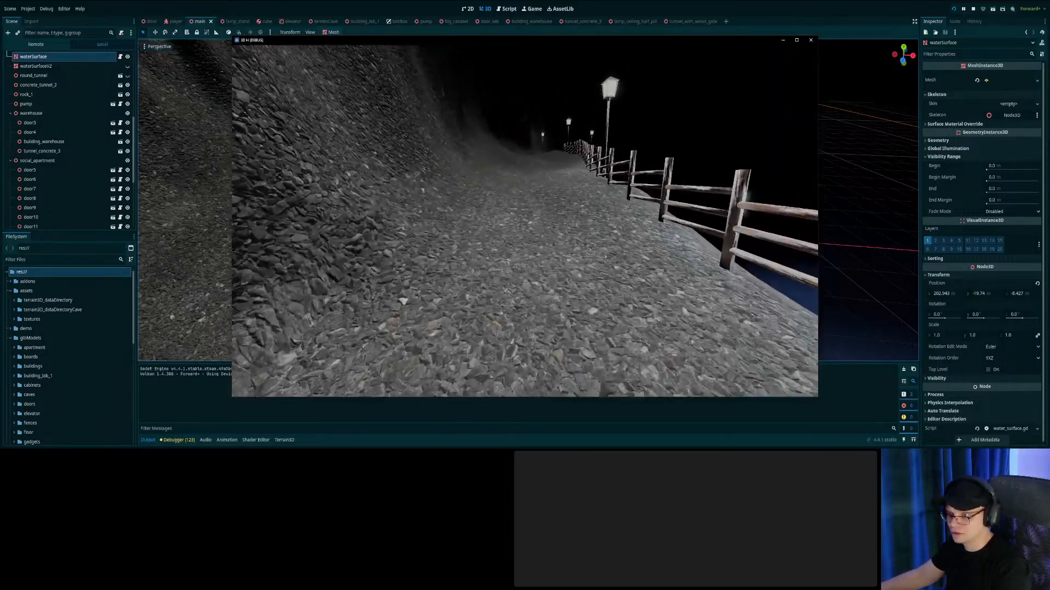
pyautogui.press('w')
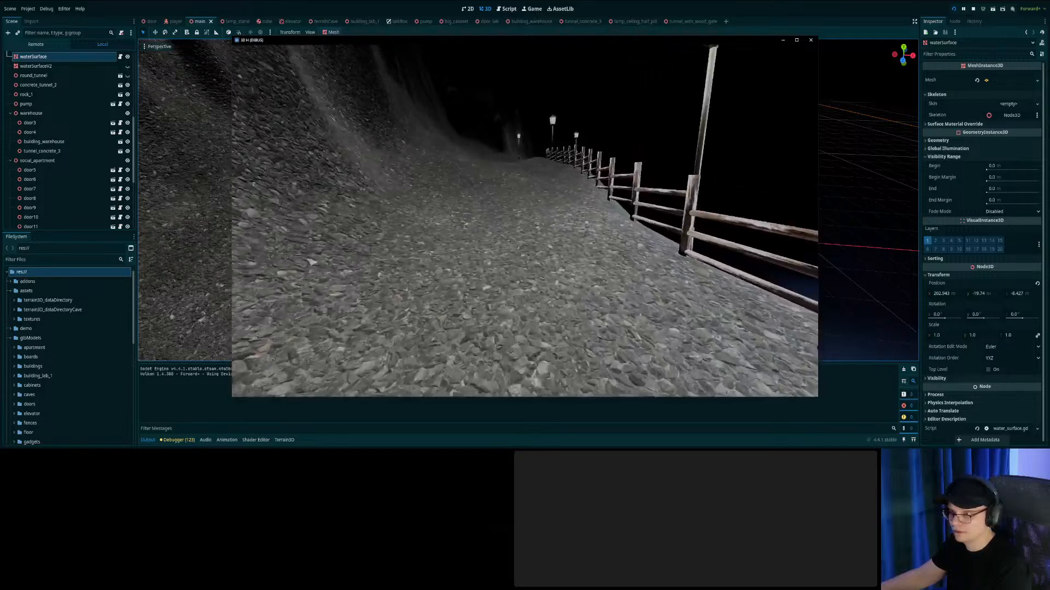
pyautogui.press('w')
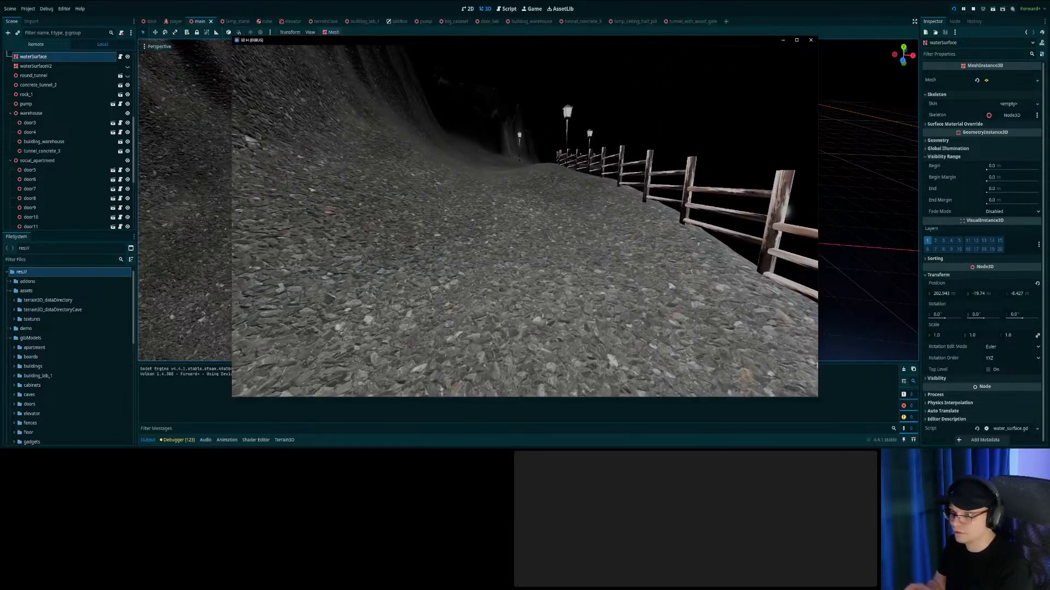
pyautogui.press('w')
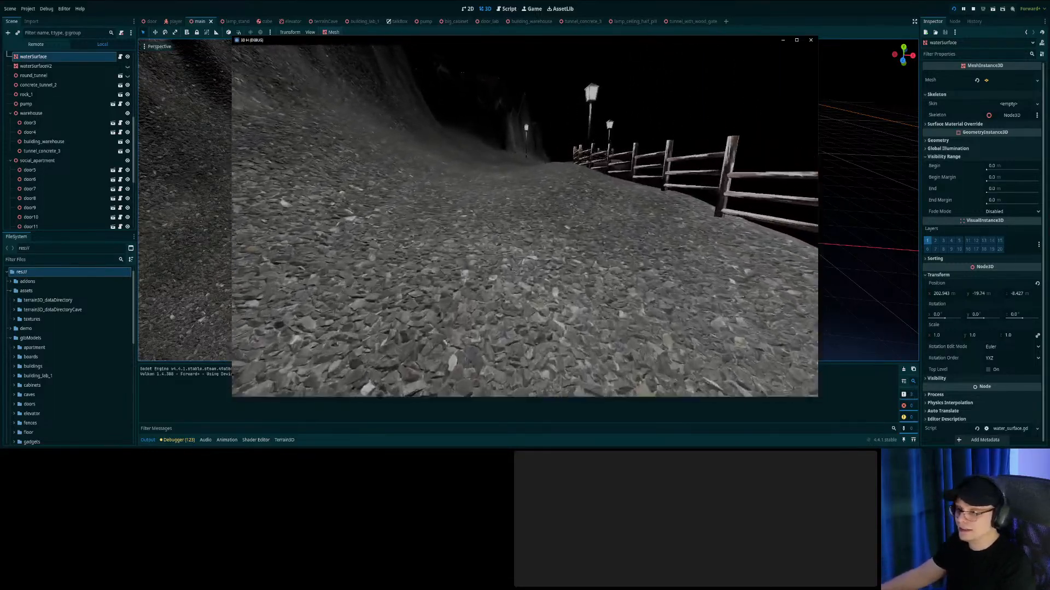
pyautogui.press('w')
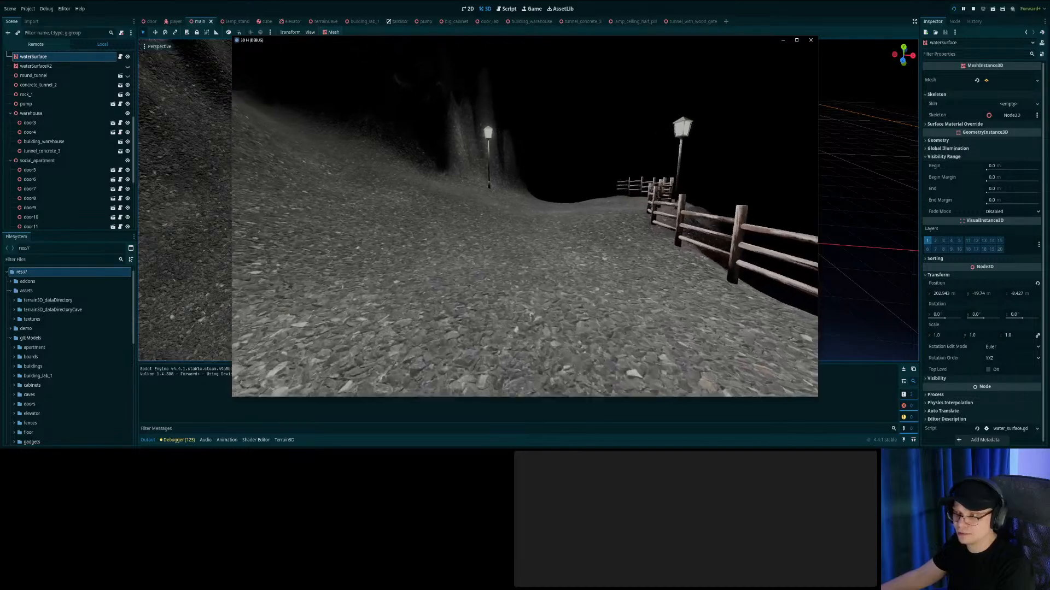
pyautogui.press('w')
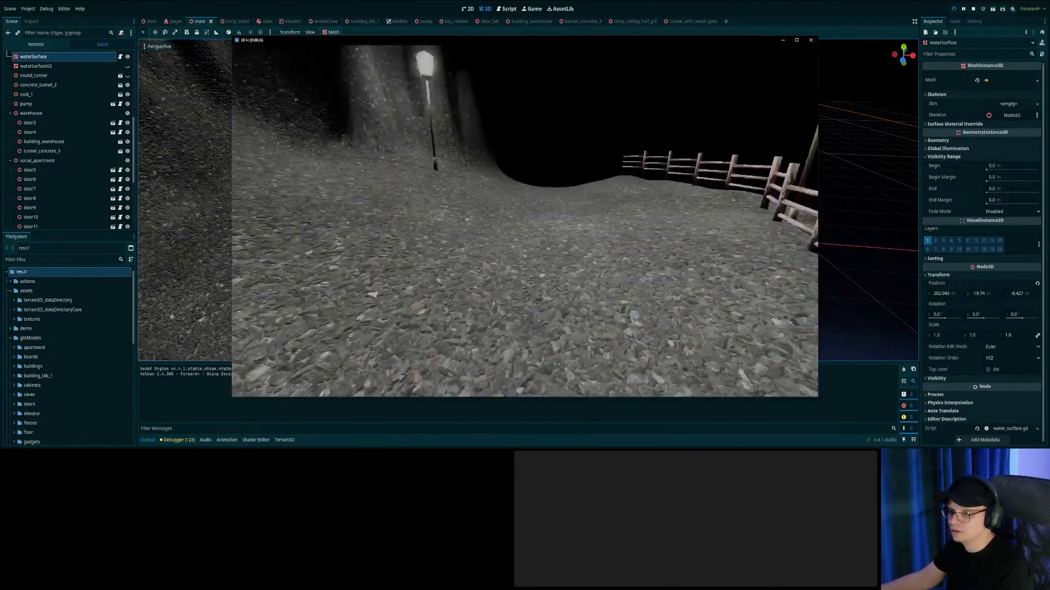
pyautogui.press('w')
pyautogui.press('w')
pyautogui.press('s')
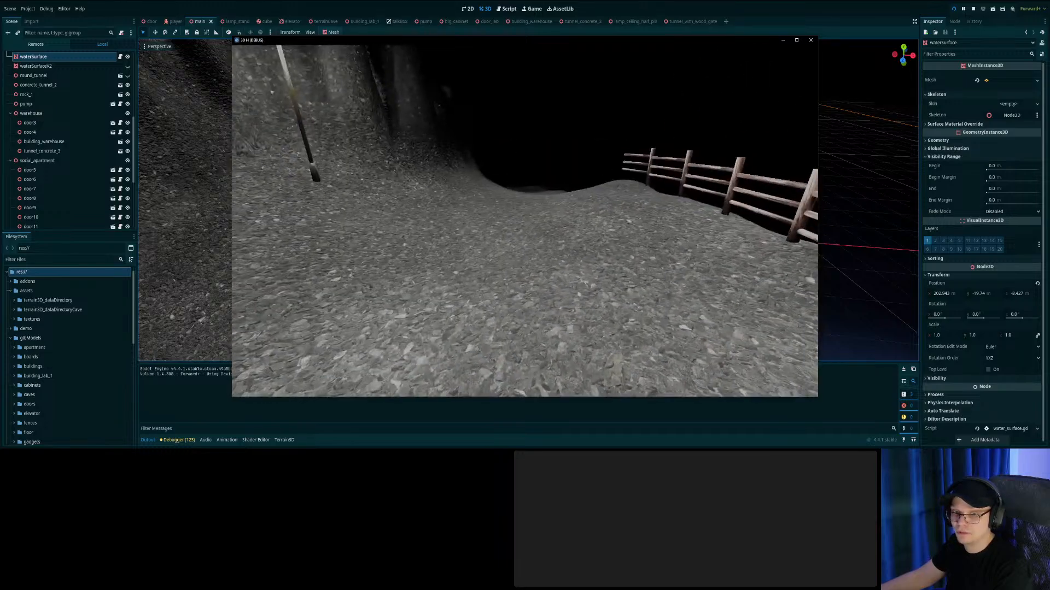
# Check the open end of the wooden fence above the drop in the running game, and stop the game.
pyautogui.press('w')
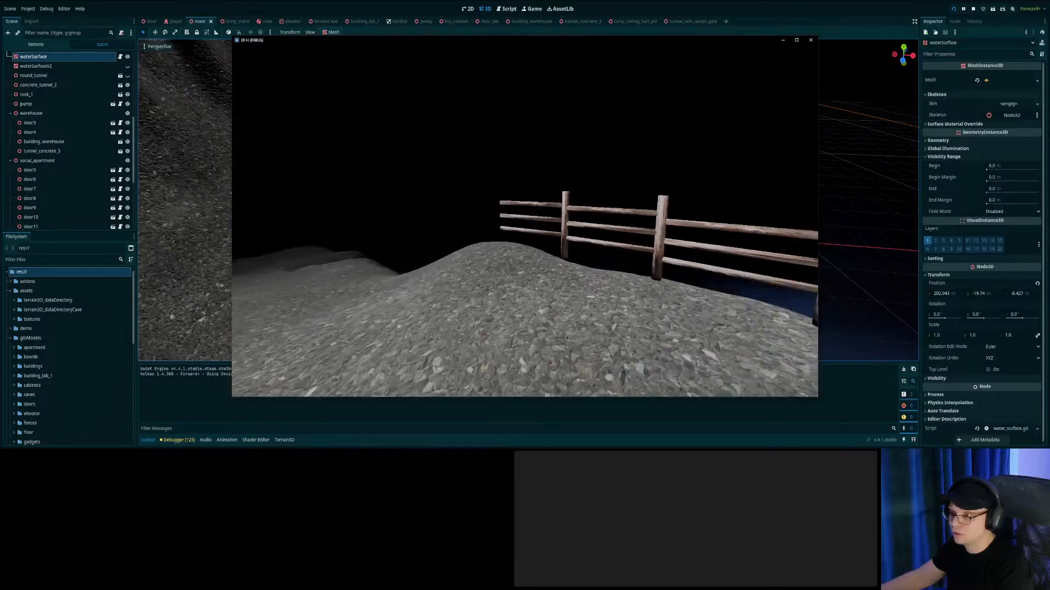
pyautogui.press('w')
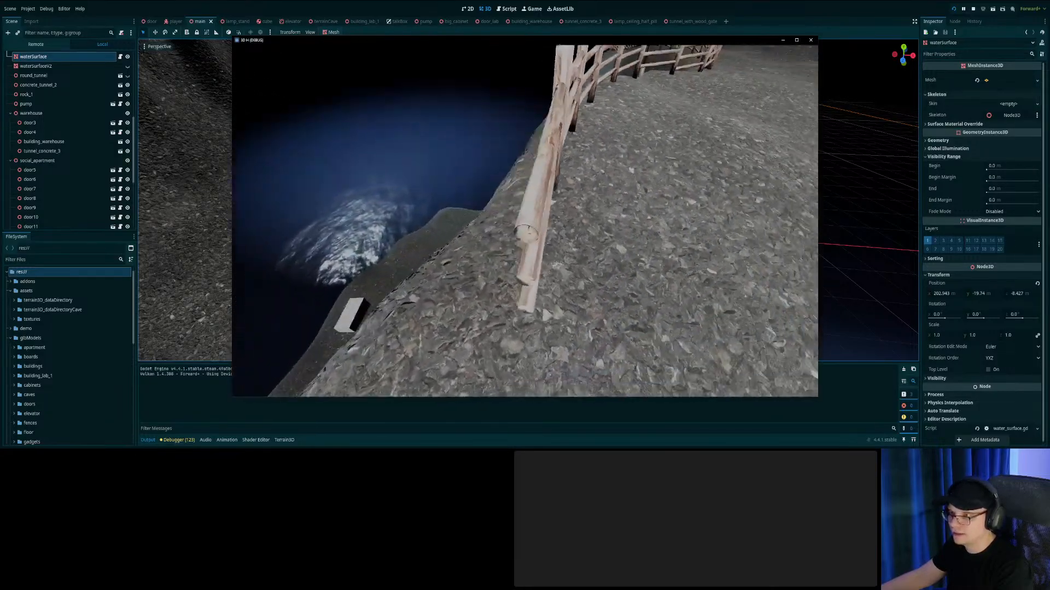
pyautogui.press('d')
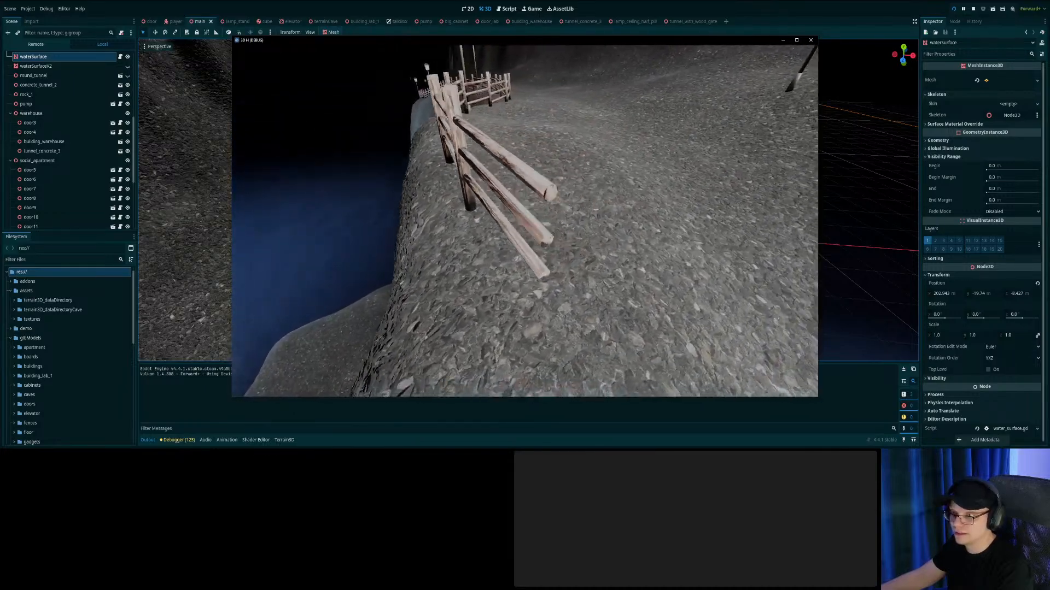
pyautogui.press('s')
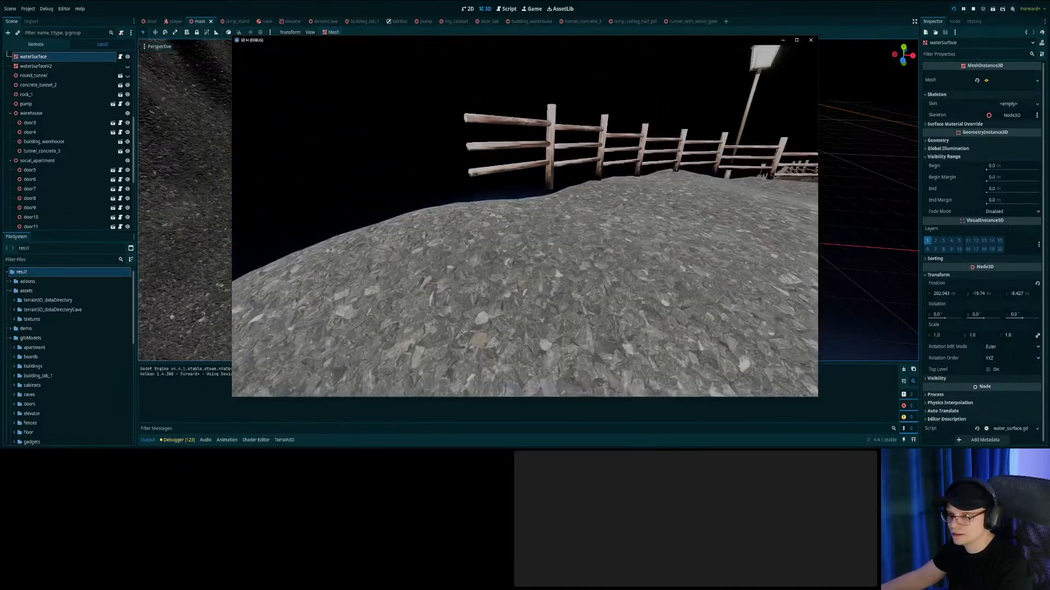
pyautogui.press('w')
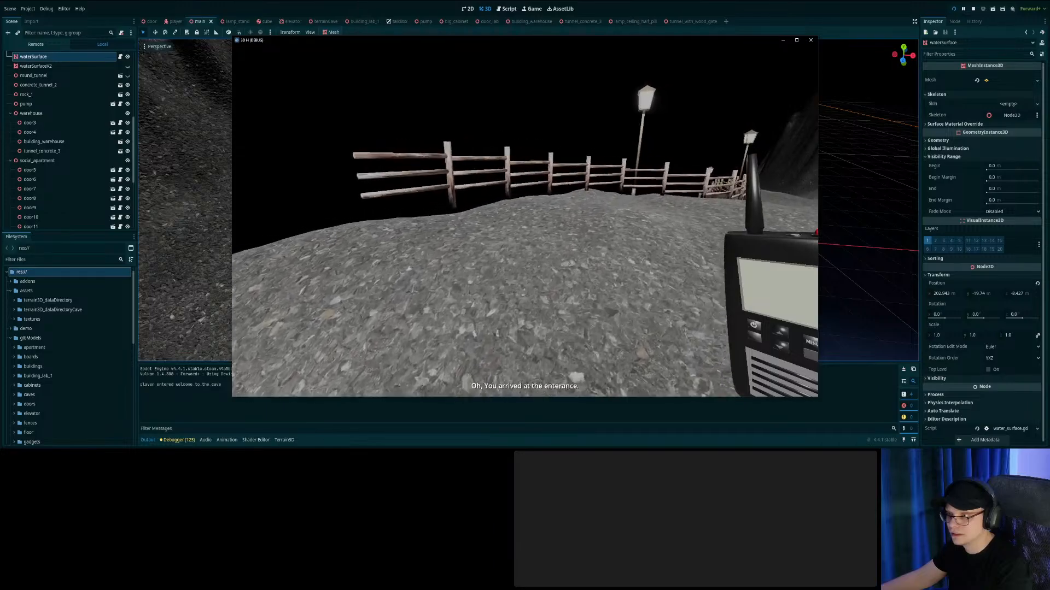
pyautogui.press('w')
pyautogui.press('F8')
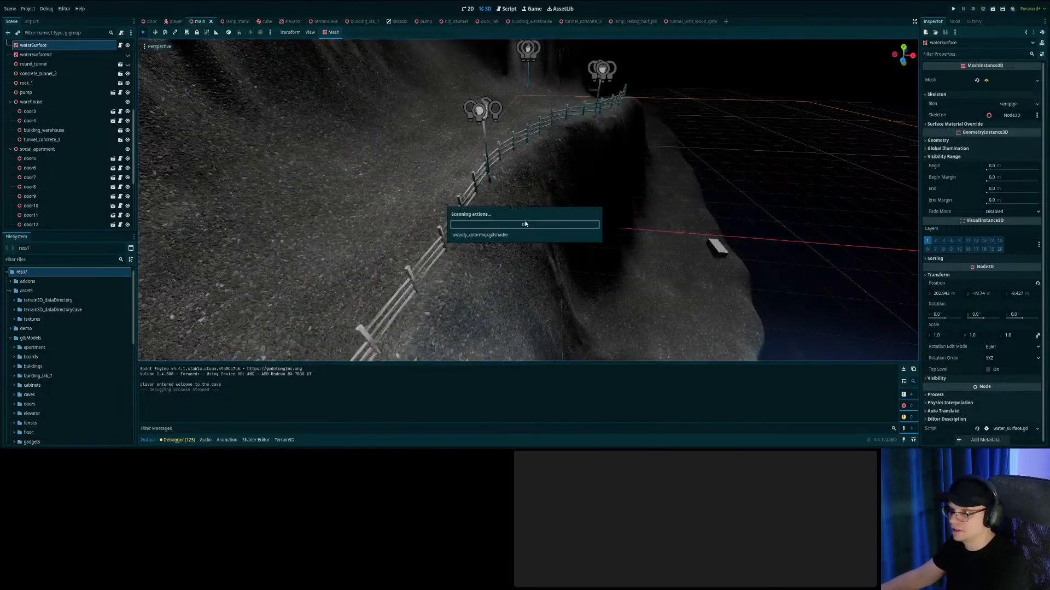
# Lower the last wooden fence segment at the open end of the row so it sits closer to the ground.
pyautogui.press('w')
pyautogui.moveTo(708, 202); pyautogui.dragTo(624, 180, button='right')
pyautogui.press('w')
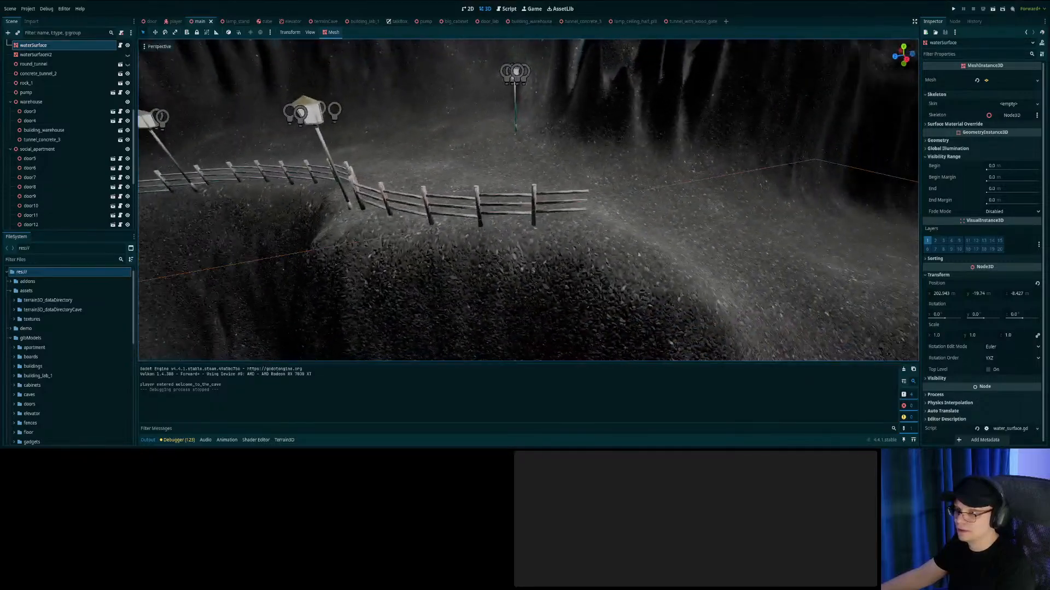
pyautogui.click(560, 205)
pyautogui.moveTo(552, 166); pyautogui.dragTo(560, 173)
# Lower the neighbouring fence segment wooden_fence_54 by about 0.22 m along the vertical axis.
pyautogui.moveTo(560, 175); pyautogui.dragTo(425, 192, button='right')
pyautogui.press('w')
pyautogui.press('s')
pyautogui.click(425, 193)
pyautogui.moveTo(470, 141); pyautogui.dragTo(473, 148)
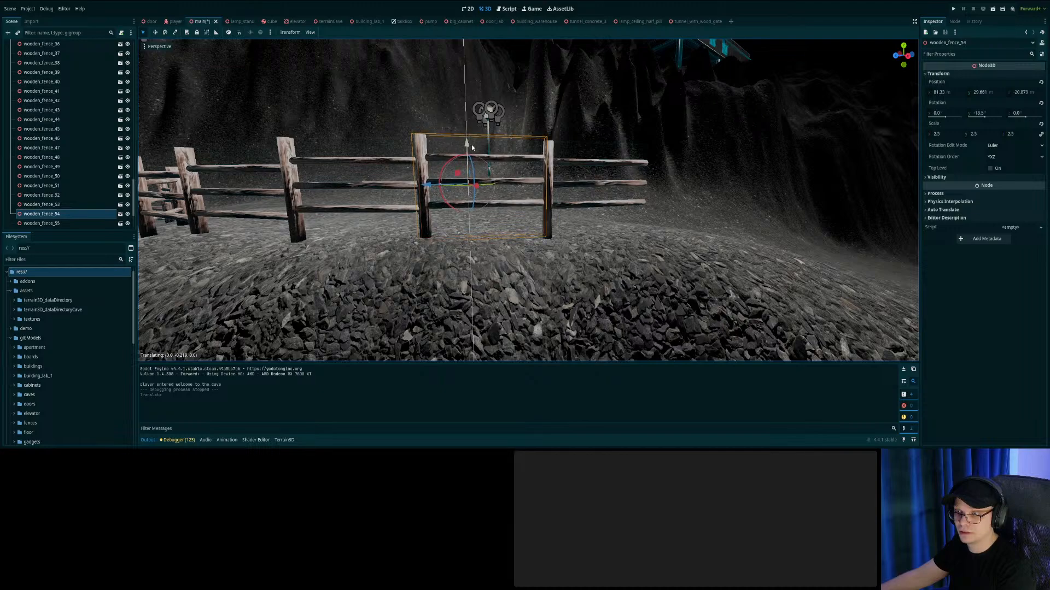
# Lower the end fence segment wooden_fence_55 slightly along the vertical axis and save the scene.
pyautogui.click(565, 162)
pyautogui.moveTo(585, 147); pyautogui.dragTo(587, 154)
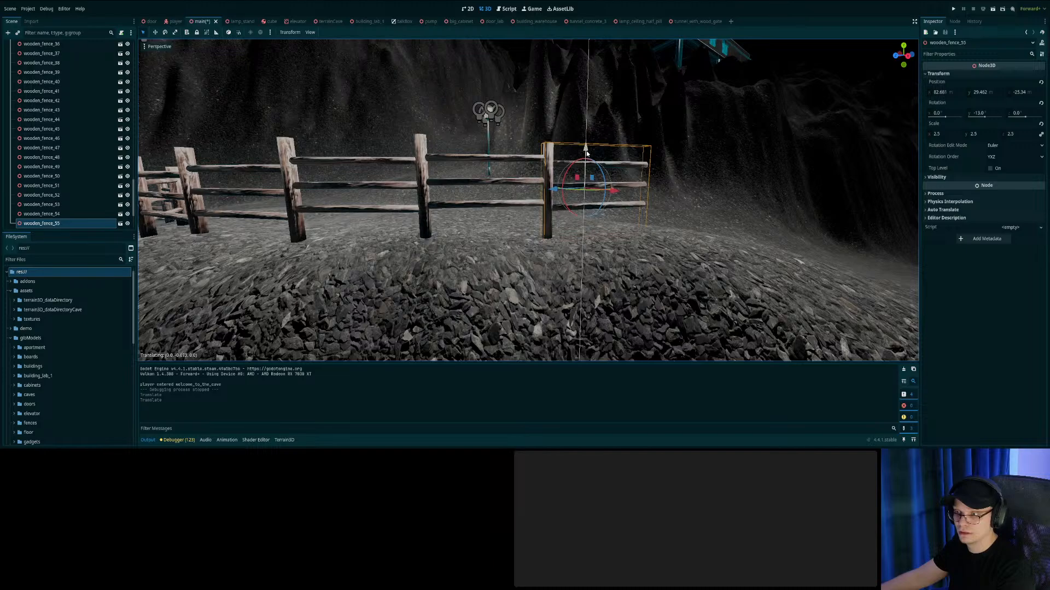
pyautogui.moveTo(642, 121); pyautogui.dragTo(642, 122, button='right')
pyautogui.hotkey('ctrl', 's')
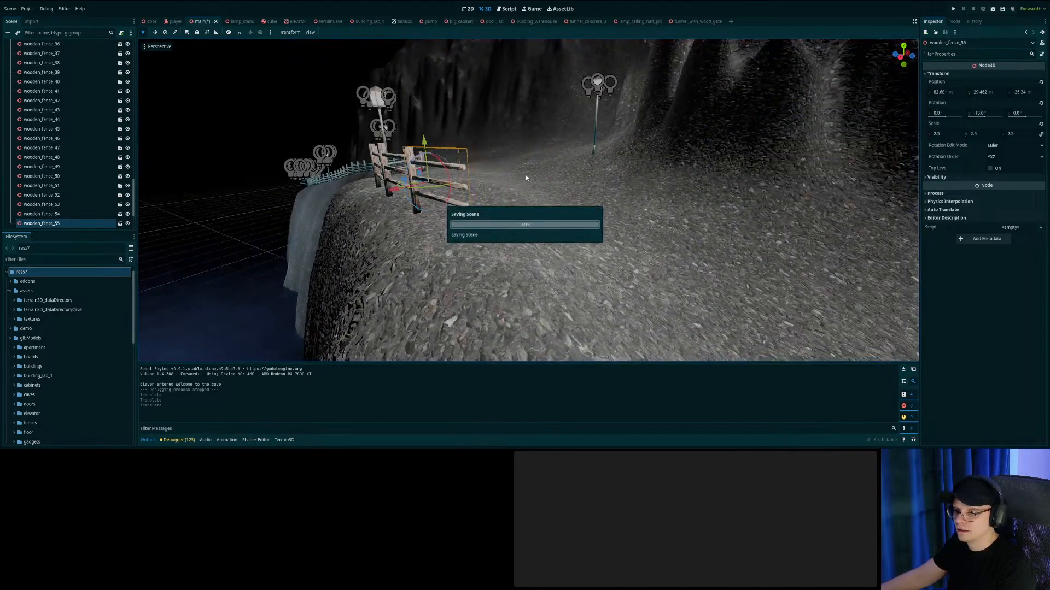
# Clear the fence selection, look back along the cliff road and save the scene again.
pyautogui.moveTo(527, 167); pyautogui.dragTo(527, 167, button='right')
pyautogui.moveTo(485, 201); pyautogui.dragTo(486, 201, button='right')
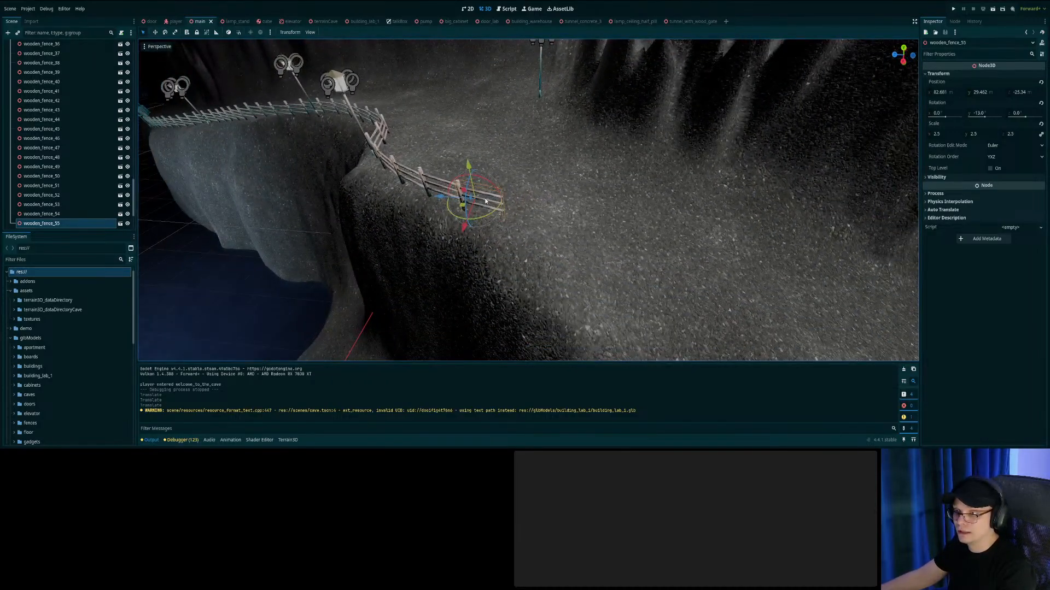
pyautogui.click(564, 175)
pyautogui.moveTo(564, 175); pyautogui.dragTo(381, 107, button='right')
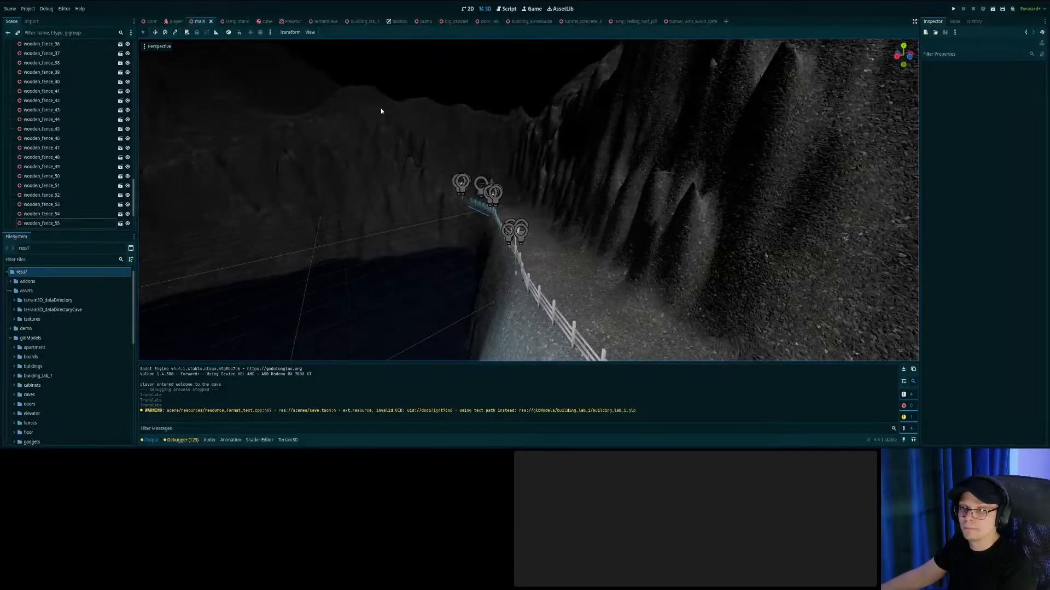
pyautogui.hotkey('ctrl', 's')
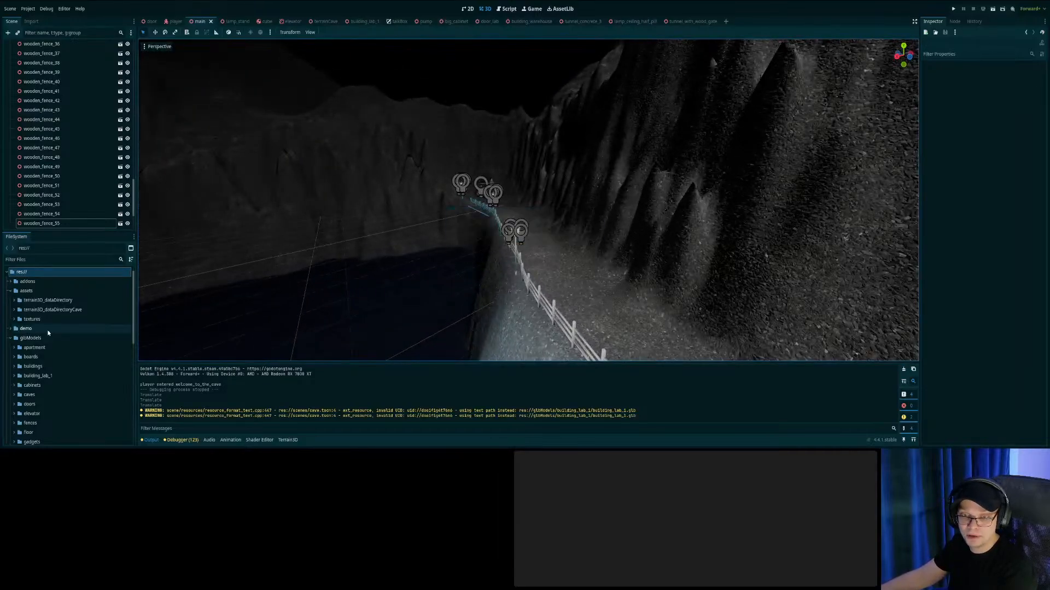
# Expand the project's textures folder and examine the gravel ground of the road along the wooden fence.
pyautogui.click(14, 320)
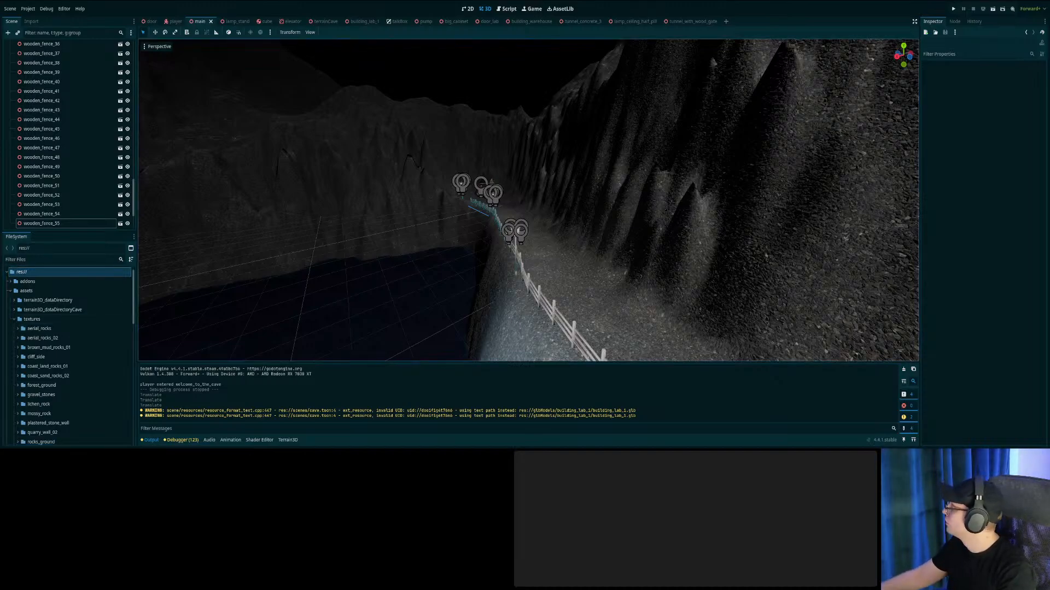
pyautogui.press('w')
pyautogui.moveTo(528, 200); pyautogui.dragTo(437, 269, button='right')
pyautogui.press('w')
pyautogui.press('s')
pyautogui.press('w')
pyautogui.press('w')
pyautogui.moveTo(528, 200); pyautogui.dragTo(421, 163, button='right')
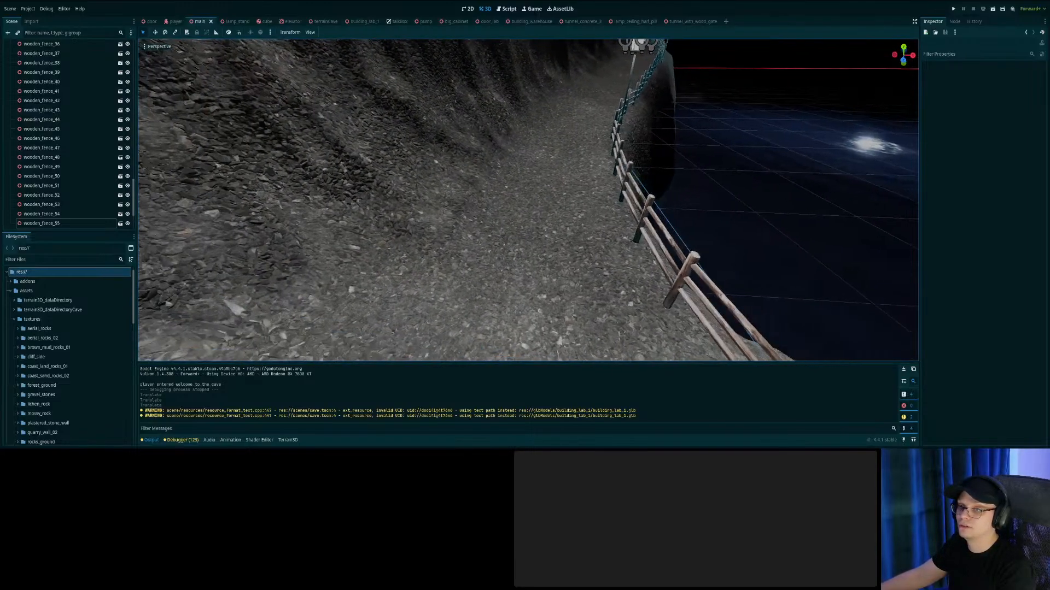
# Switch to the terrainCave scene and select its Terrain3DCave node.
pyautogui.click(317, 21)
pyautogui.moveTo(456, 182); pyautogui.dragTo(454, 176, button='right')
pyautogui.click(35, 55)
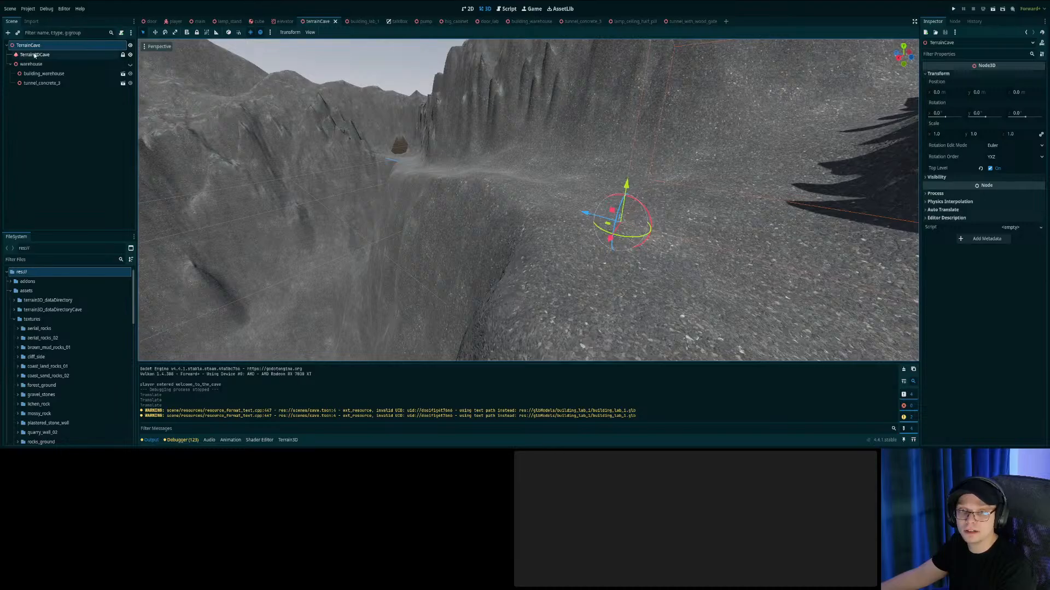
# Examine the terrain surface along the cliff path and around the tunnel opening in the rock wall.
pyautogui.press('w')
pyautogui.moveTo(533, 193)
pyautogui.mouseDown(button='right')
pyautogui.moveTo(602, 235)
pyautogui.moveTo(580, 241)
pyautogui.moveTo(607, 218)
pyautogui.moveTo(645, 213)
pyautogui.moveTo(566, 216)
pyautogui.moveTo(541, 200)
pyautogui.moveTo(549, 205)
pyautogui.mouseUp(button='right')
pyautogui.press('w')
pyautogui.press('w')
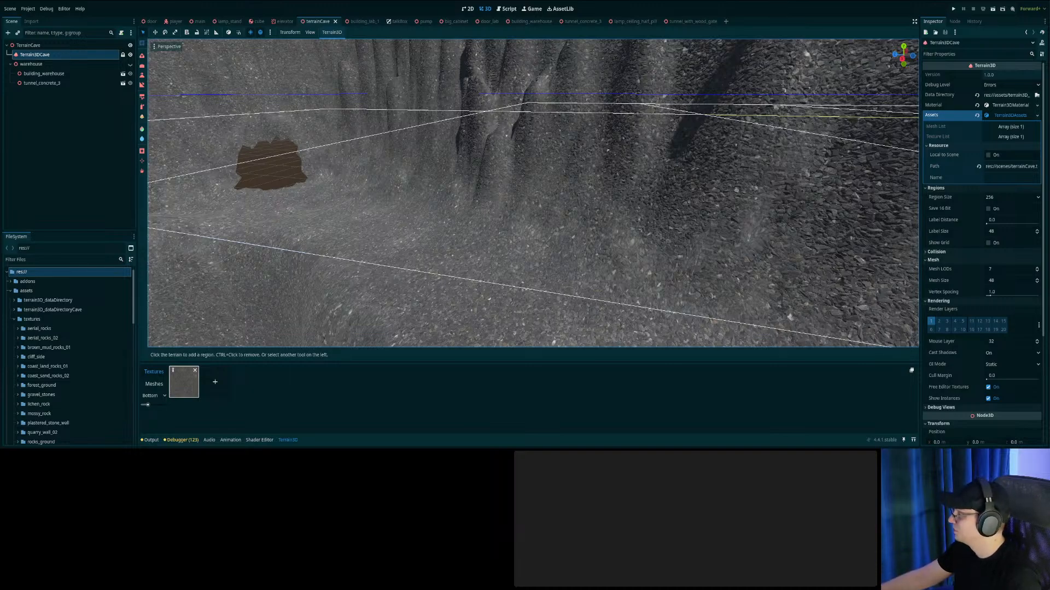
pyautogui.moveTo(790, 202); pyautogui.dragTo(687, 193, button='right')
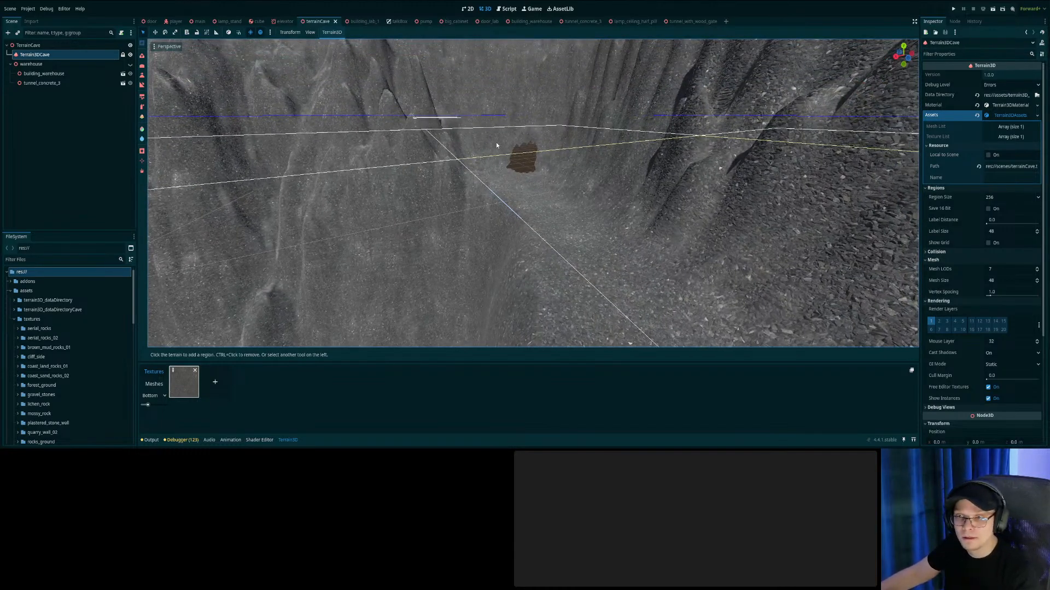
pyautogui.moveTo(533, 193); pyautogui.dragTo(514, 211, button='right')
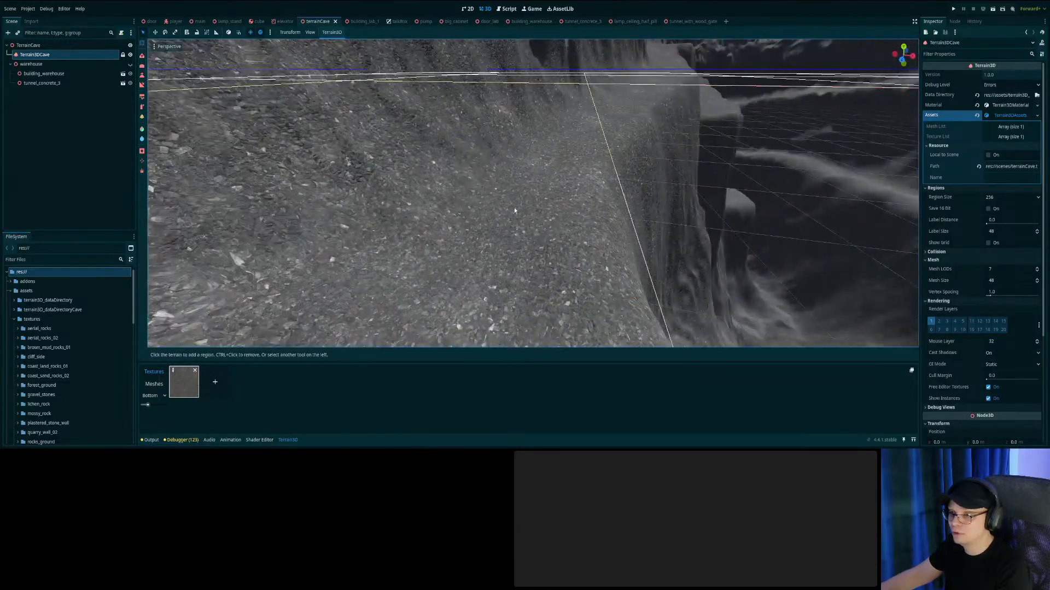
pyautogui.moveTo(528, 219); pyautogui.dragTo(339, 319, button='right')
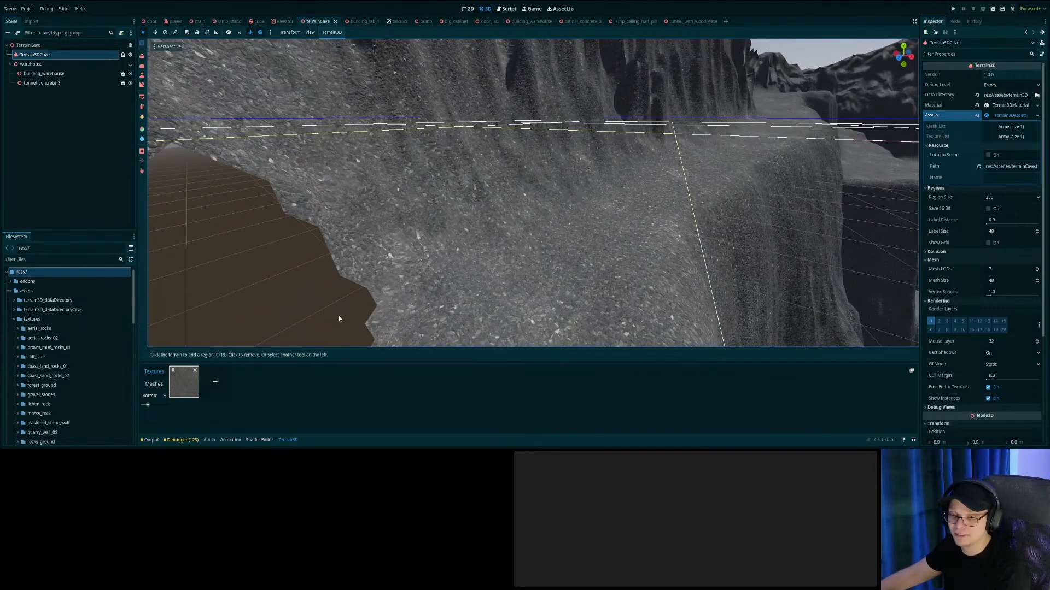
# Add a second texture slot to the terrain and expand the coast_land_rocks_01 texture folder.
pyautogui.click(220, 383)
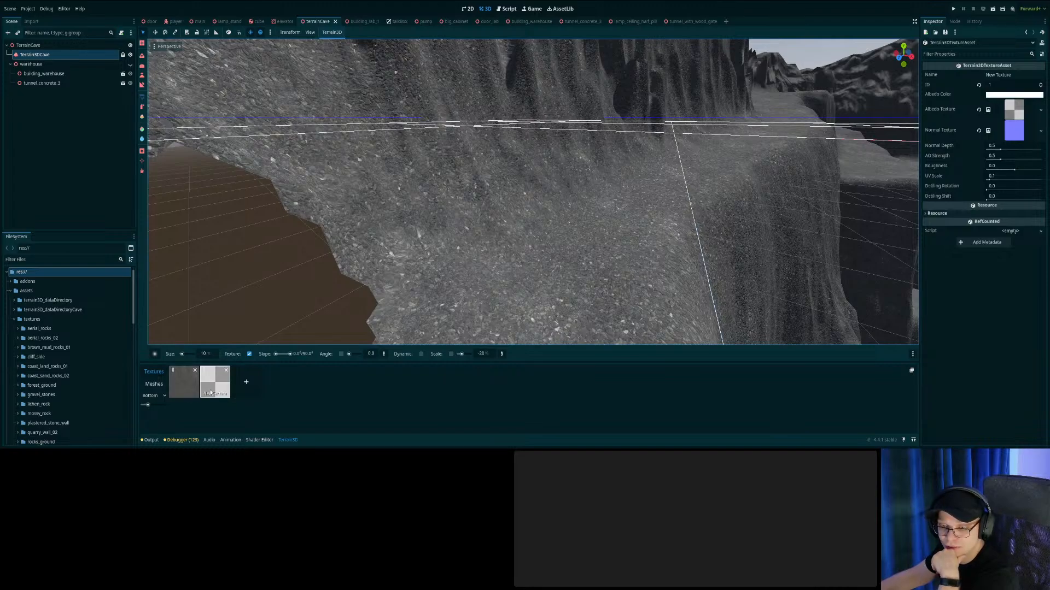
pyautogui.scroll(-3, 46, 338)
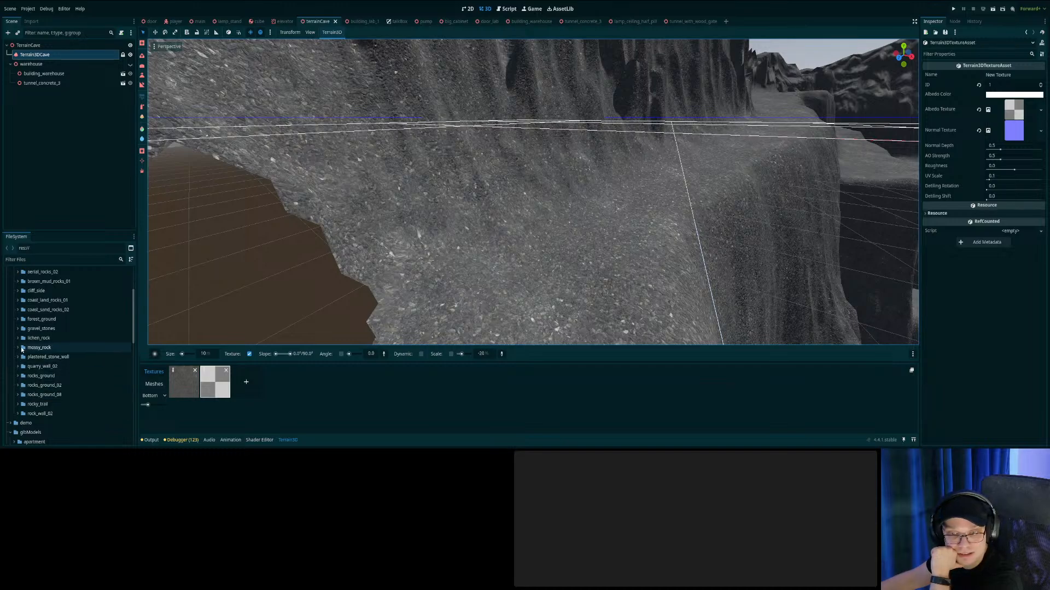
pyautogui.scroll(1, 18, 372)
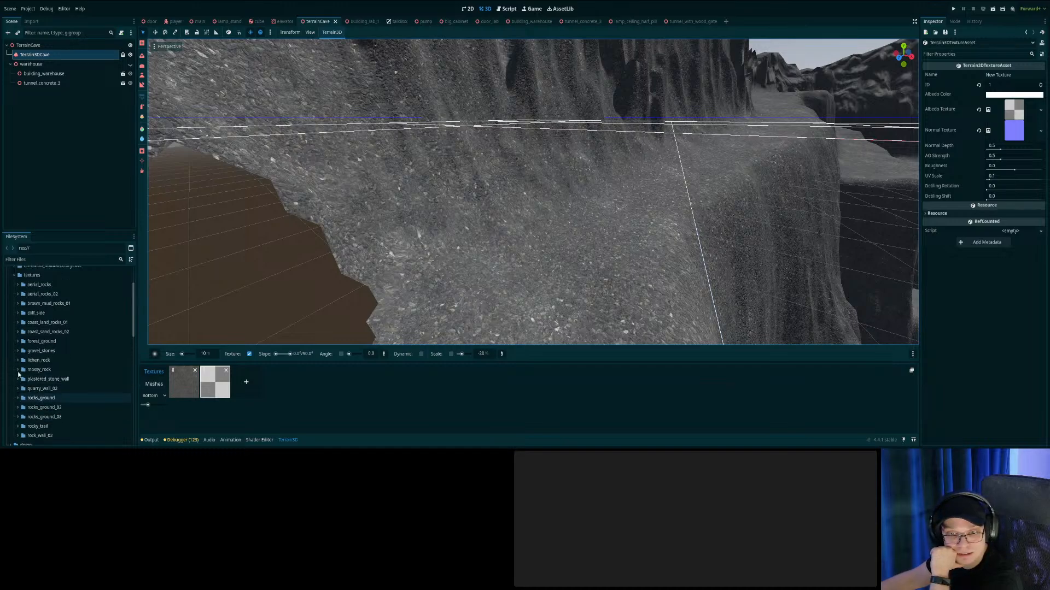
pyautogui.click(19, 324)
pyautogui.click(20, 325)
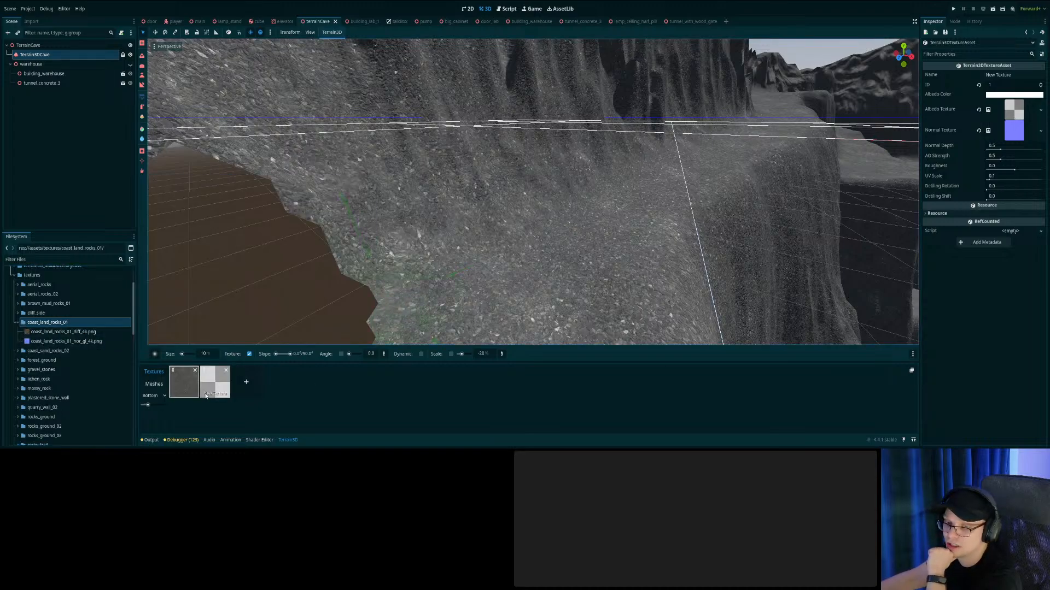
pyautogui.moveTo(38, 334); pyautogui.dragTo(1046, 132)
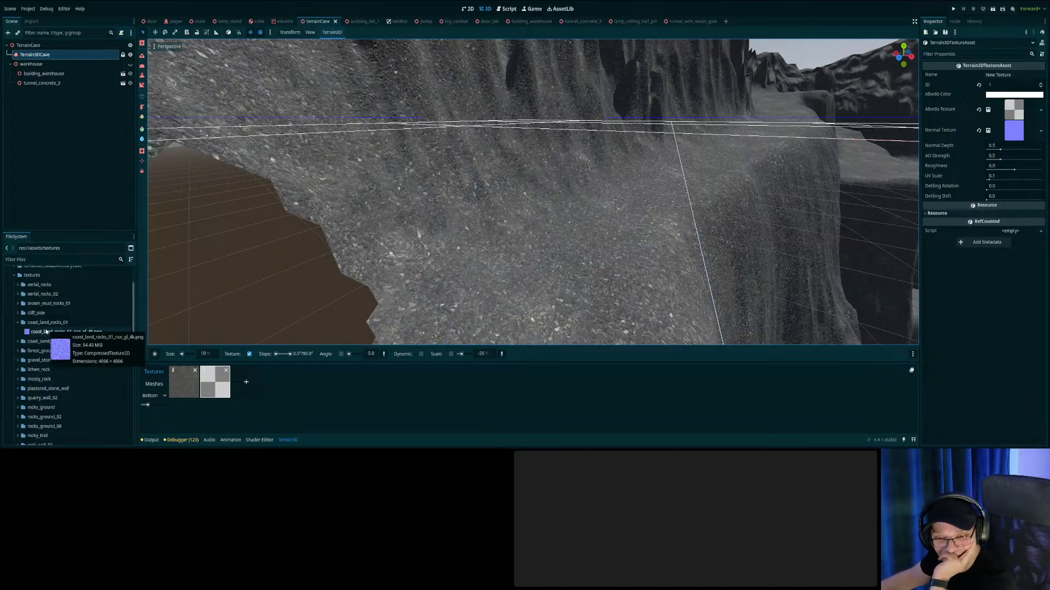
pyautogui.scroll(-2, 55, 382)
pyautogui.click(52, 410)
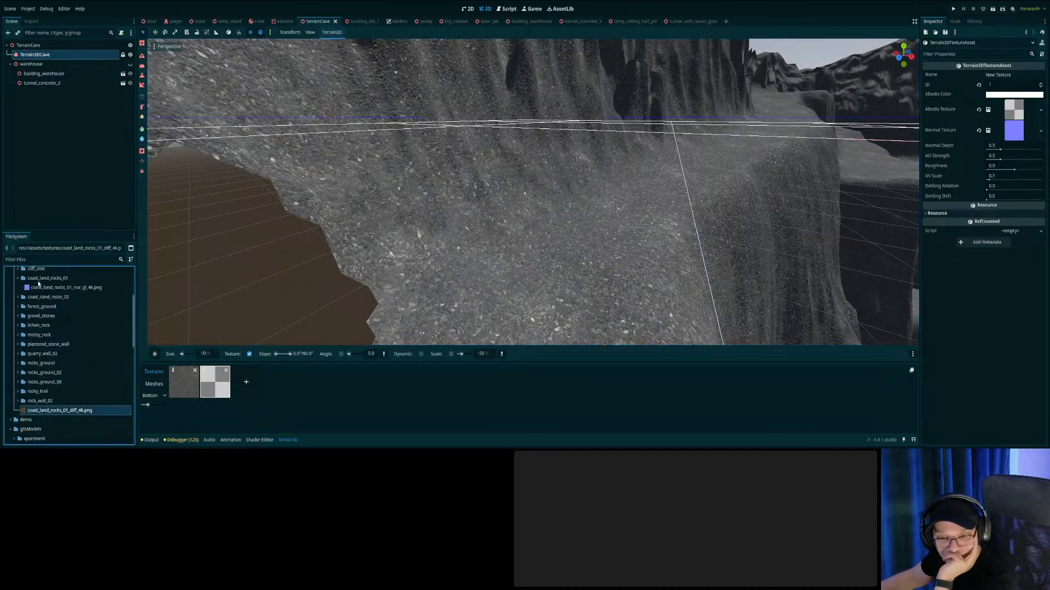
pyautogui.moveTo(39, 281); pyautogui.dragTo(38, 282)
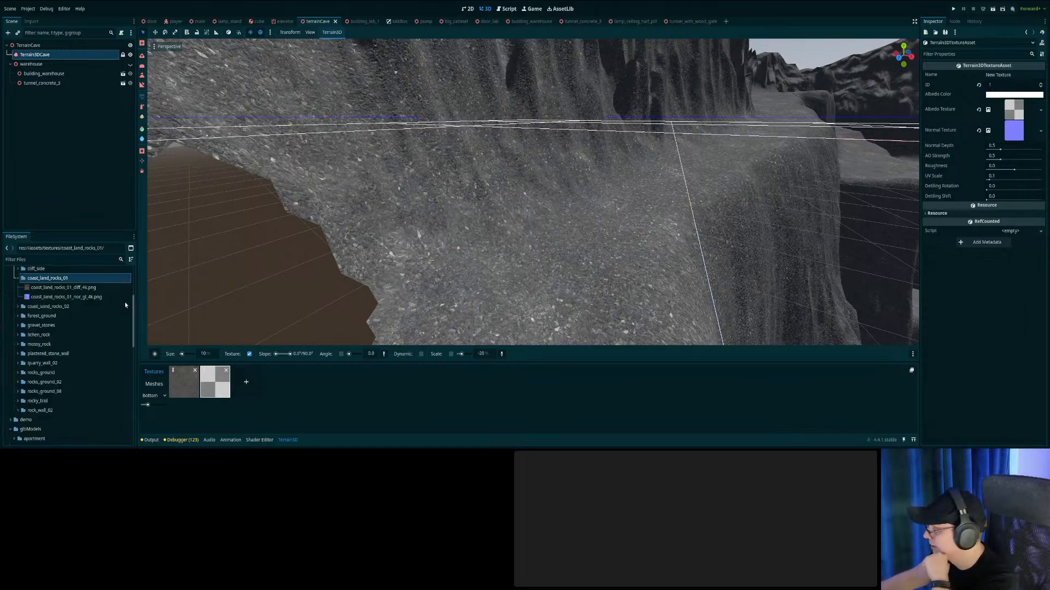
# Assign coast_land_rocks_01_diff_4k.png as albedo and coast_land_rocks_01_nor_gl_4k.png as normal texture of the new slot, and save the scene.
pyautogui.click(39, 289)
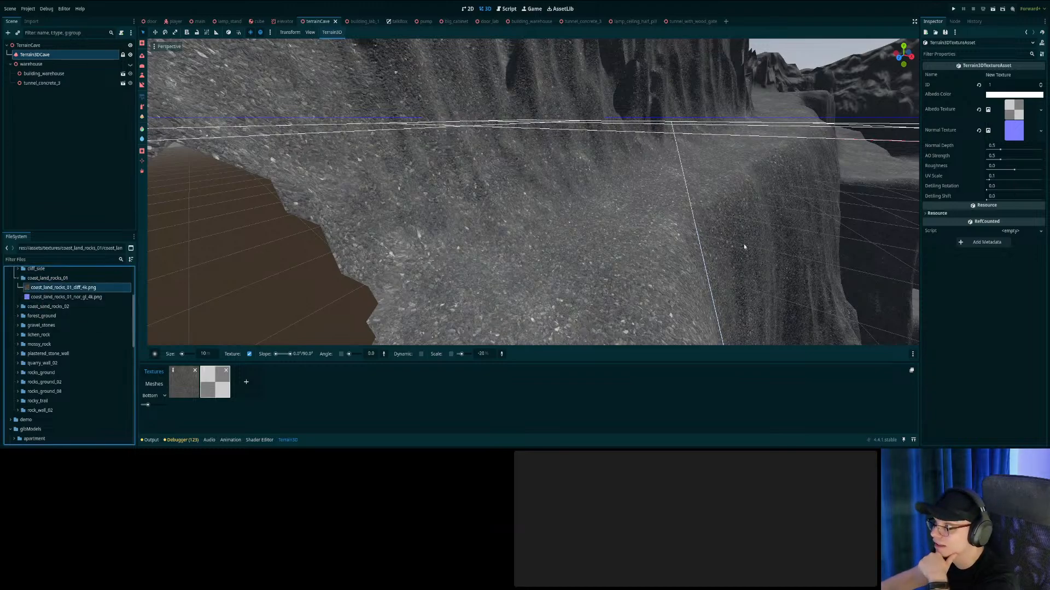
pyautogui.moveTo(1019, 115); pyautogui.dragTo(1015, 115)
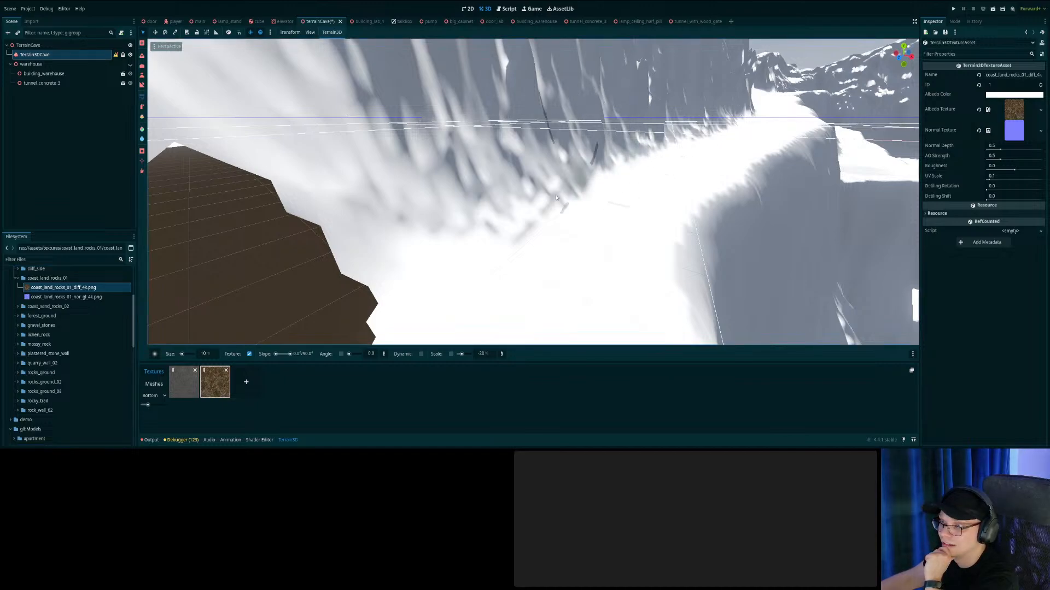
pyautogui.moveTo(554, 216)
pyautogui.mouseDown(button='right')
pyautogui.moveTo(514, 214)
pyautogui.moveTo(552, 212)
pyautogui.mouseUp(button='right')
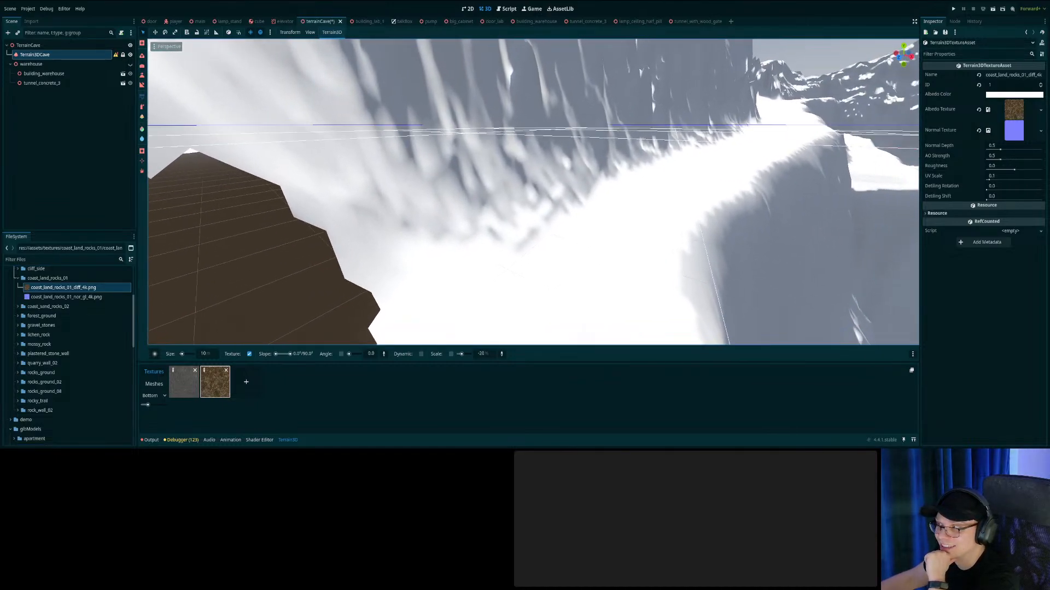
pyautogui.click(66, 297)
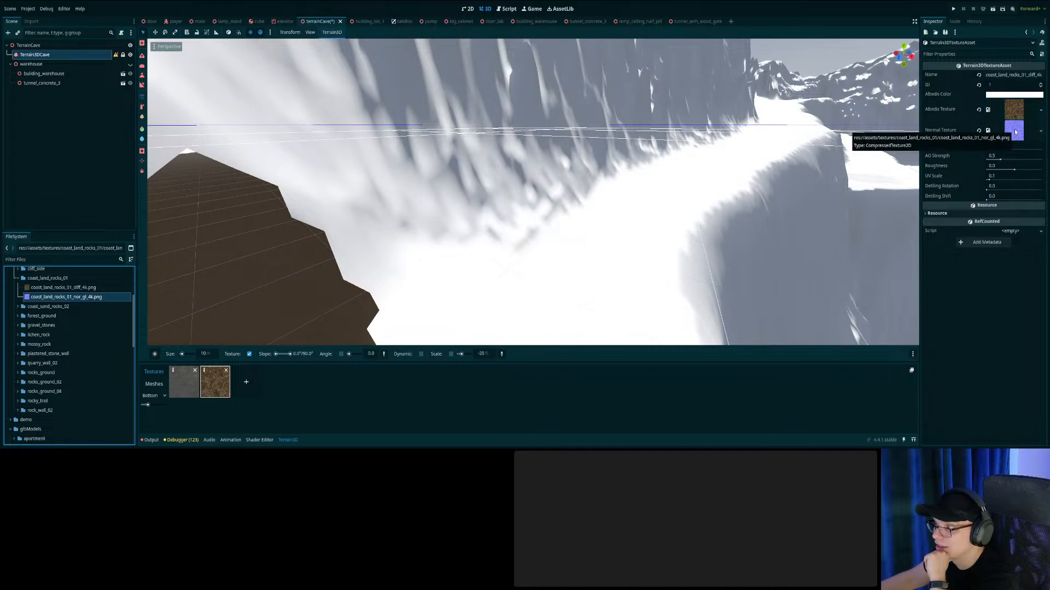
pyautogui.moveTo(635, 172); pyautogui.dragTo(441, 144, button='right')
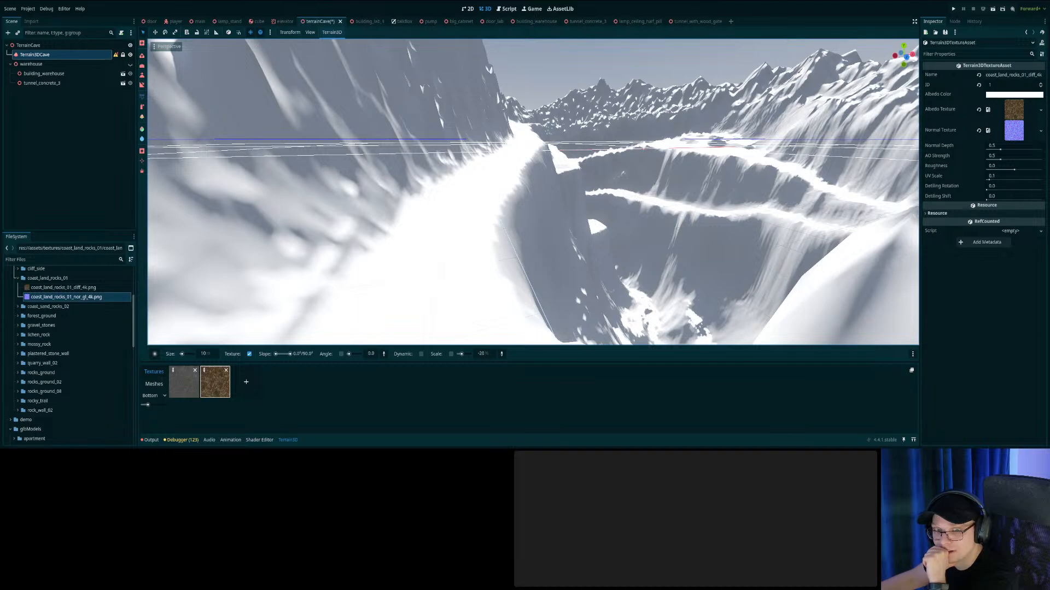
pyautogui.moveTo(394, 225); pyautogui.dragTo(323, 238, button='right')
pyautogui.hotkey('ctrl', 's')
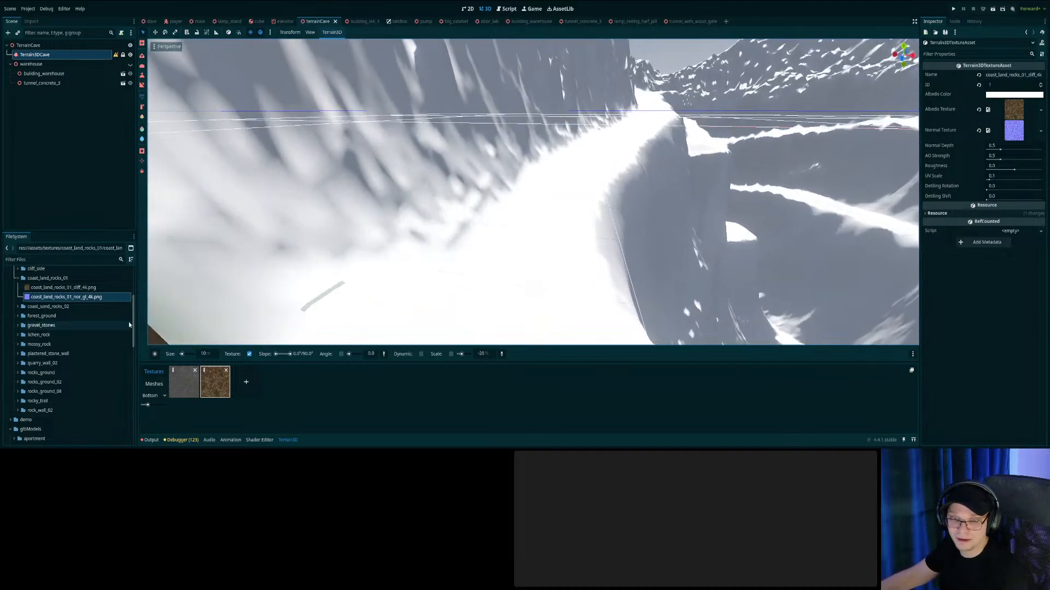
# Add a third terrain texture using coast_sand_rocks_02_diff_4k.png as albedo and coast_sand_rocks_02_nor_gl_4k.png as normal texture.
pyautogui.click(246, 382)
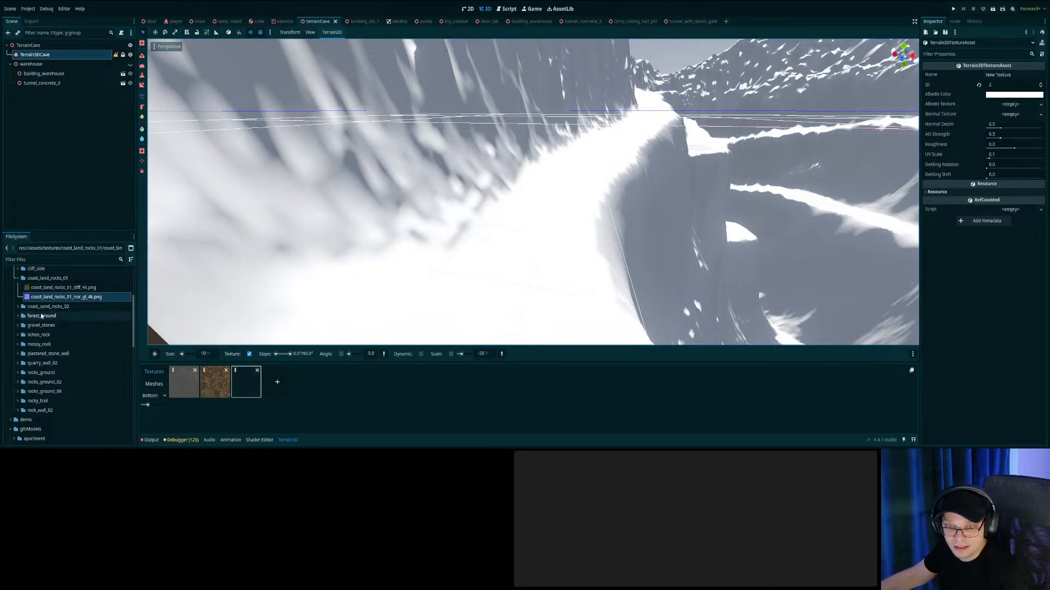
pyautogui.click(18, 307)
pyautogui.click(55, 316)
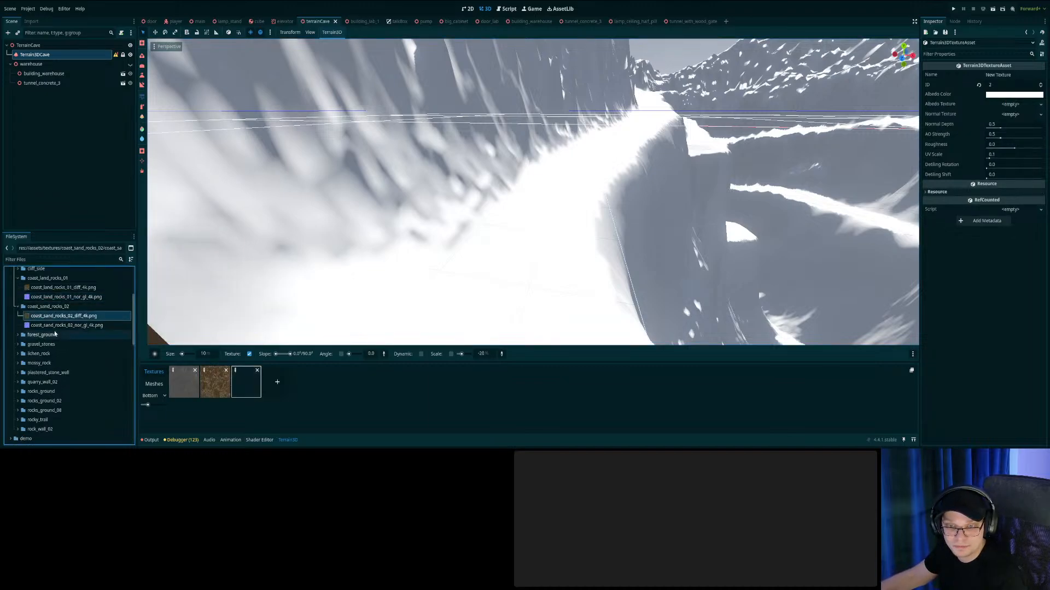
pyautogui.moveTo(55, 316); pyautogui.dragTo(1011, 104)
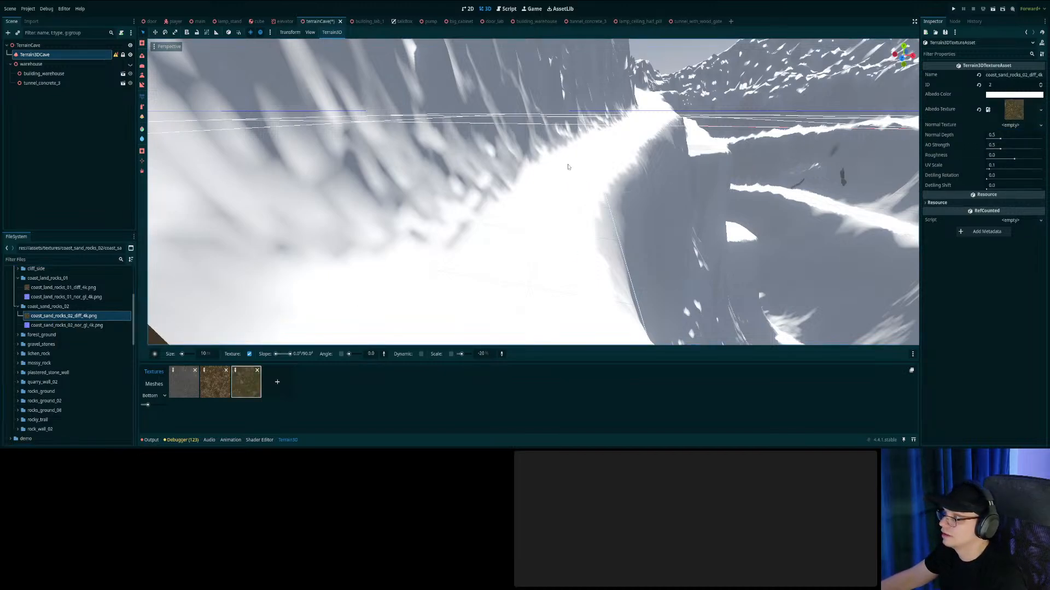
pyautogui.moveTo(63, 325); pyautogui.dragTo(1015, 129)
# Compare the gravel, coast land rocks and coast sand rocks textures assigned to the terrain.
pyautogui.click(48, 317)
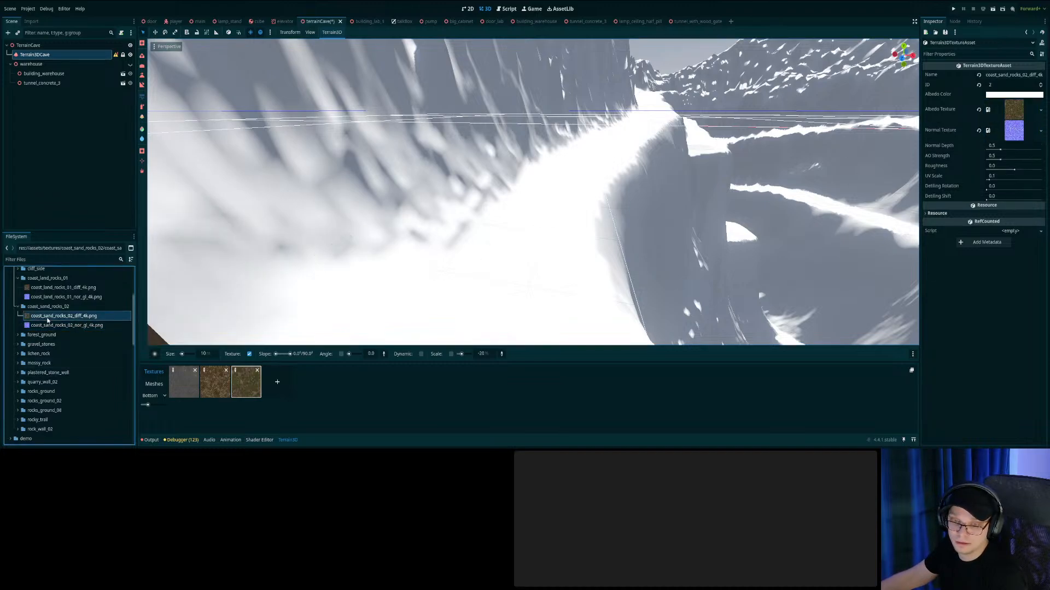
pyautogui.click(57, 289)
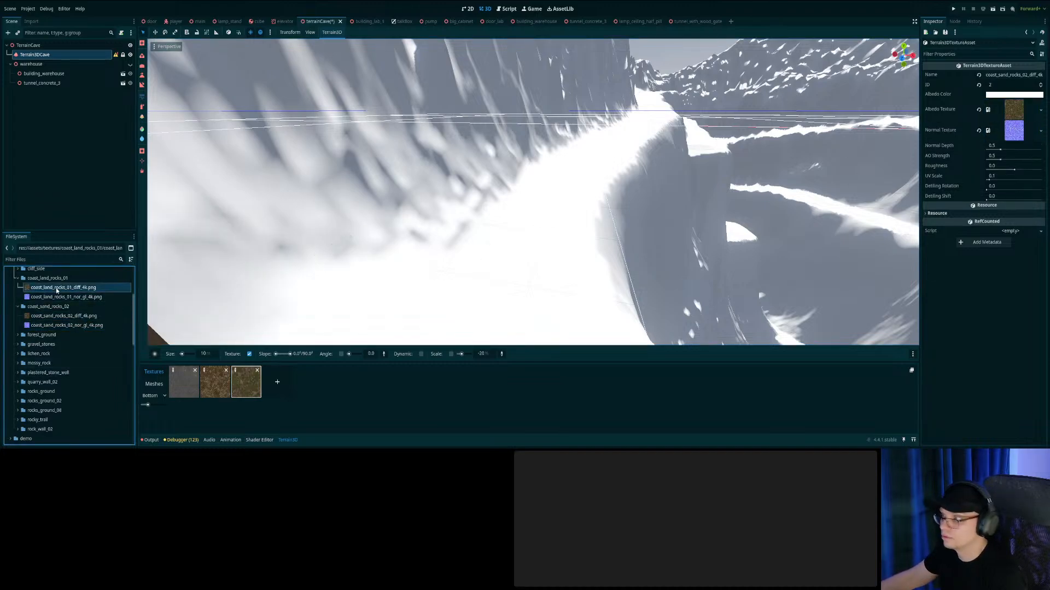
pyautogui.click(213, 385)
pyautogui.click(185, 385)
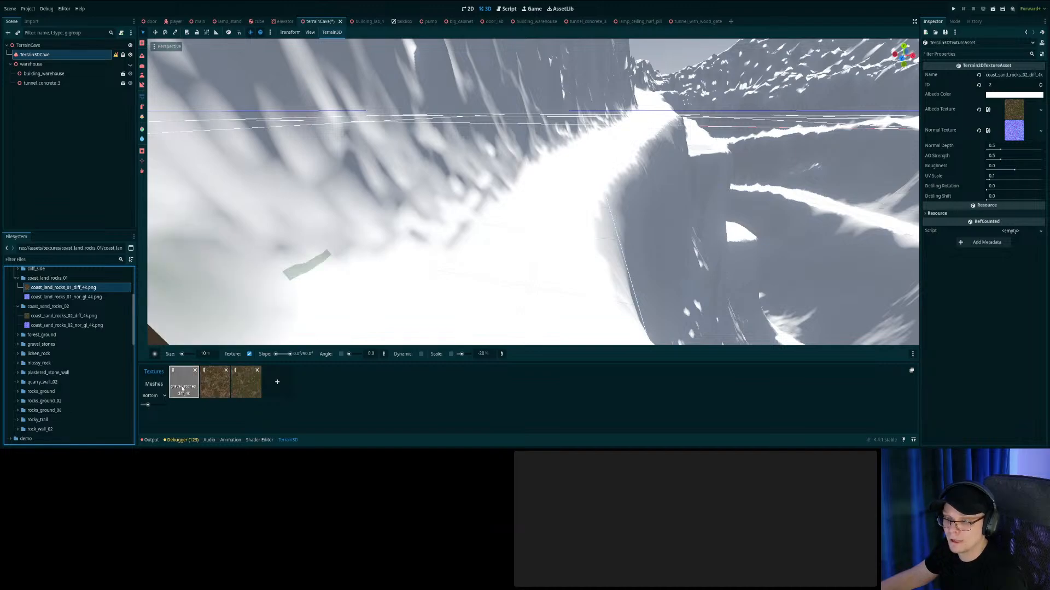
pyautogui.click(246, 383)
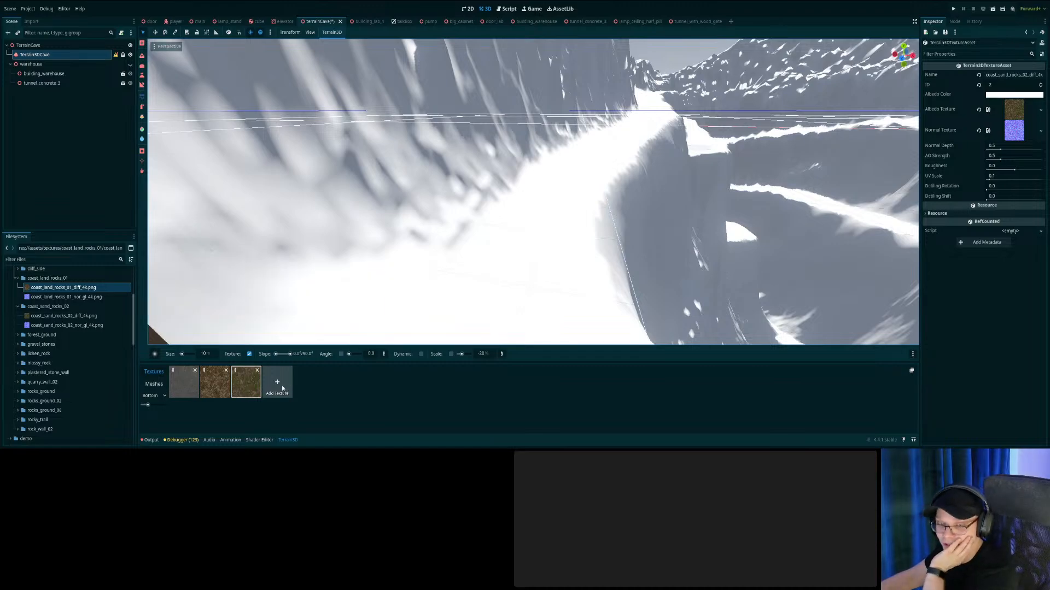
# Add a fourth texture slot to the cave terrain.
pyautogui.moveTo(517, 238); pyautogui.dragTo(609, 225, button='right')
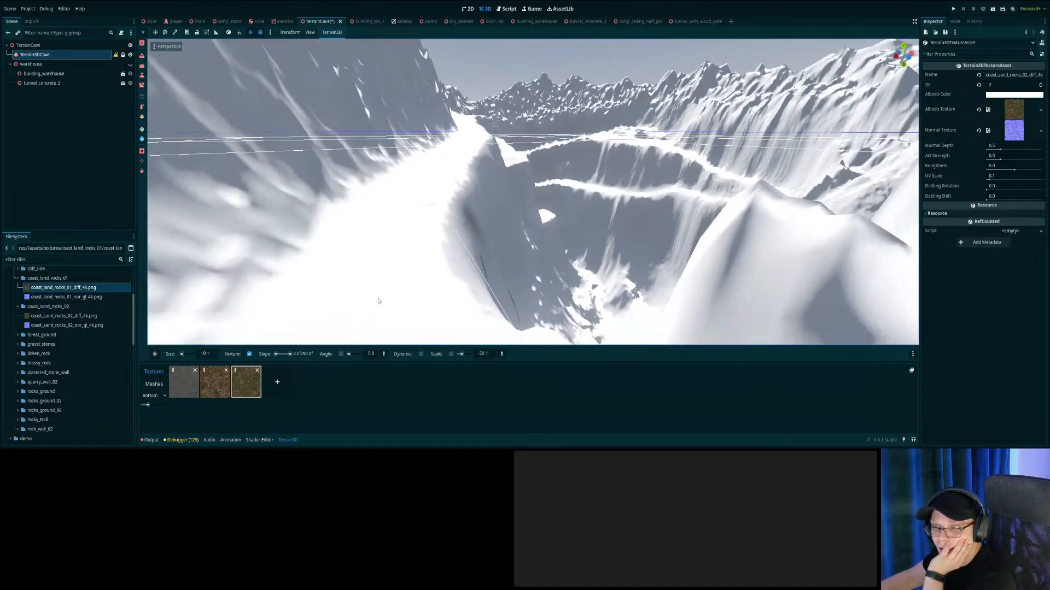
pyautogui.click(287, 381)
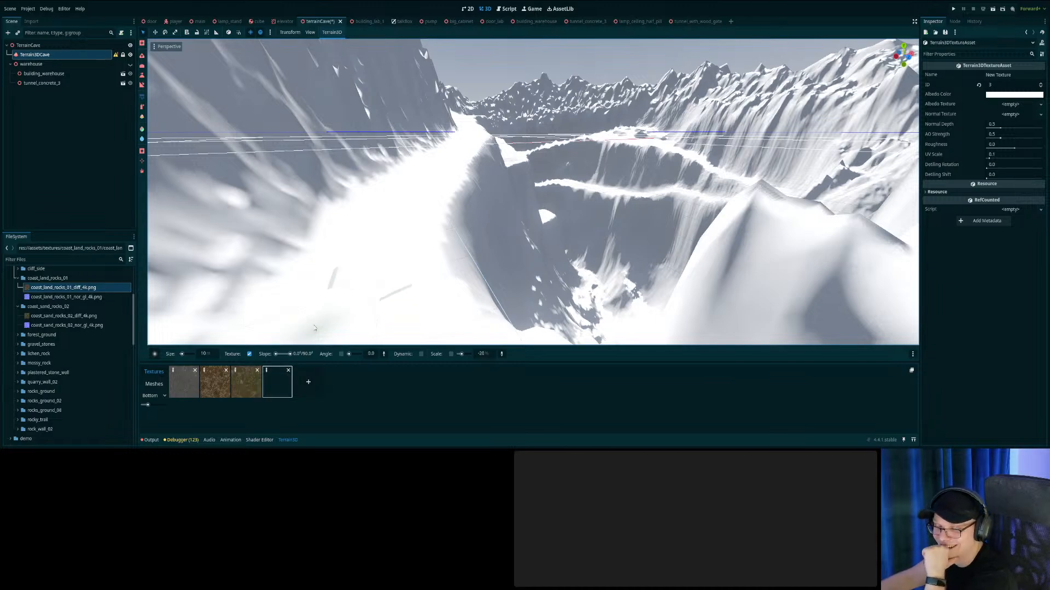
pyautogui.moveTo(422, 284); pyautogui.dragTo(317, 385, button='right')
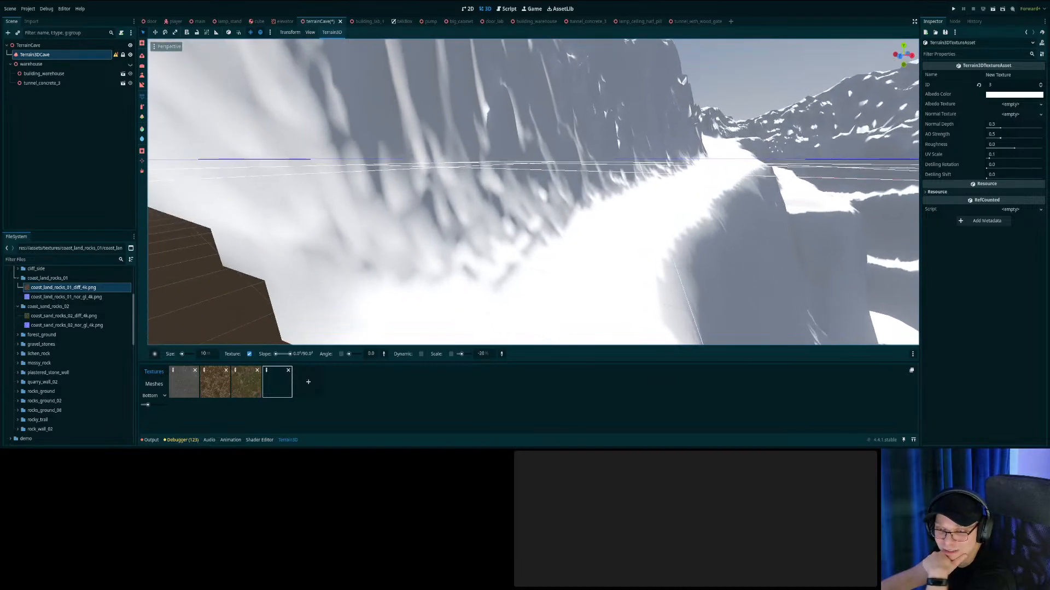
# Assign coast_sand_rocks_02_diff_4k.png as albedo and coast_sand_rocks_02_nor_gl_4k.png as normal texture of the fourth slot, and save the scene.
pyautogui.moveTo(48, 317); pyautogui.dragTo(1005, 104)
pyautogui.moveTo(44, 327); pyautogui.dragTo(1011, 125)
pyautogui.moveTo(650, 241); pyautogui.dragTo(642, 295, button='right')
pyautogui.hotkey('ctrl', 's')
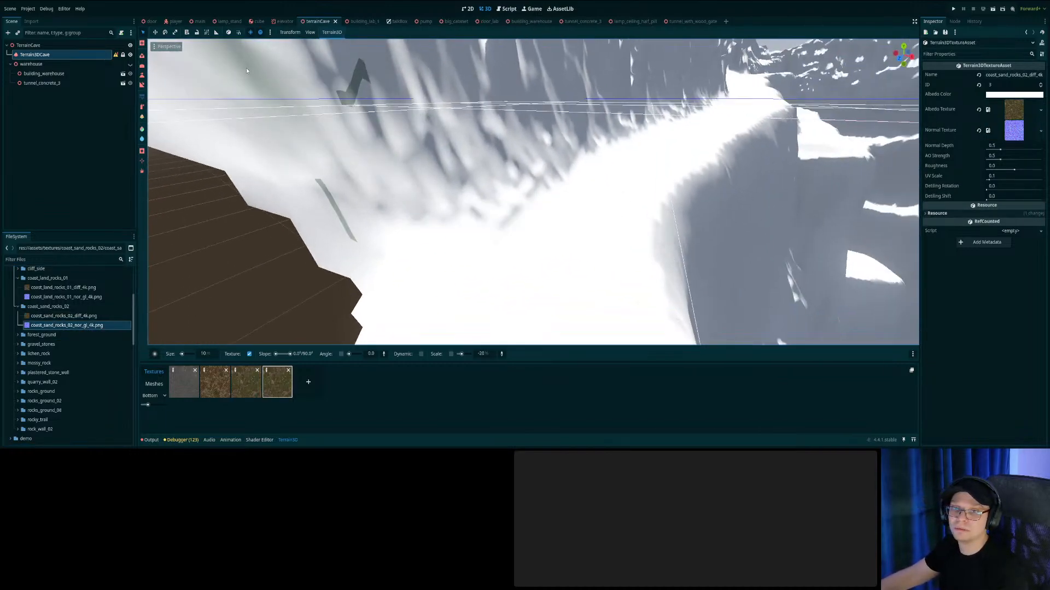
# Open the main scene and inspect the terrain surface along the fenced cliff road.
pyautogui.click(199, 22)
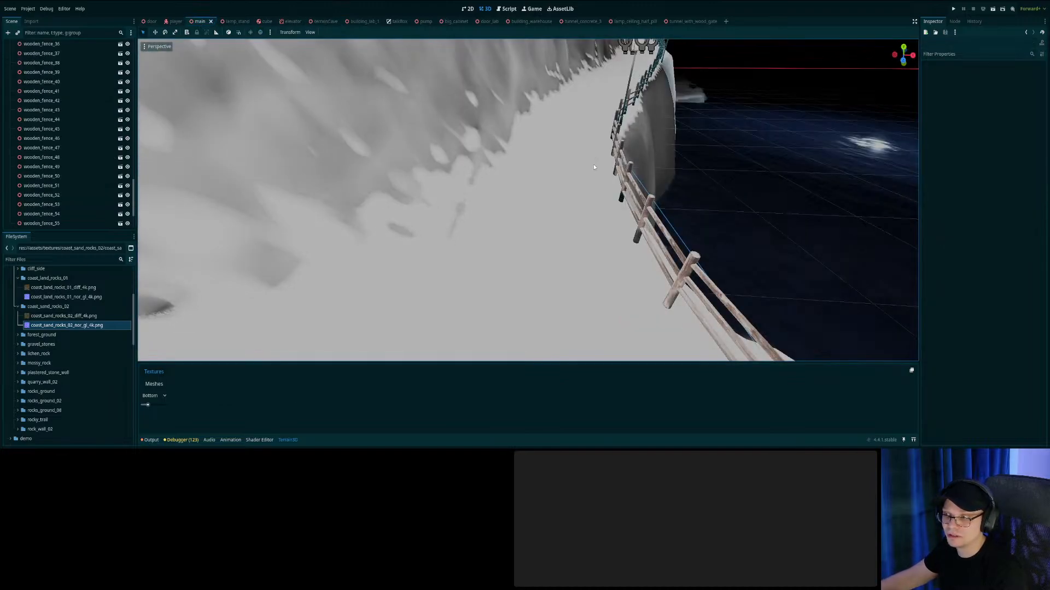
pyautogui.press('w')
pyautogui.moveTo(594, 167); pyautogui.dragTo(683, 164, button='right')
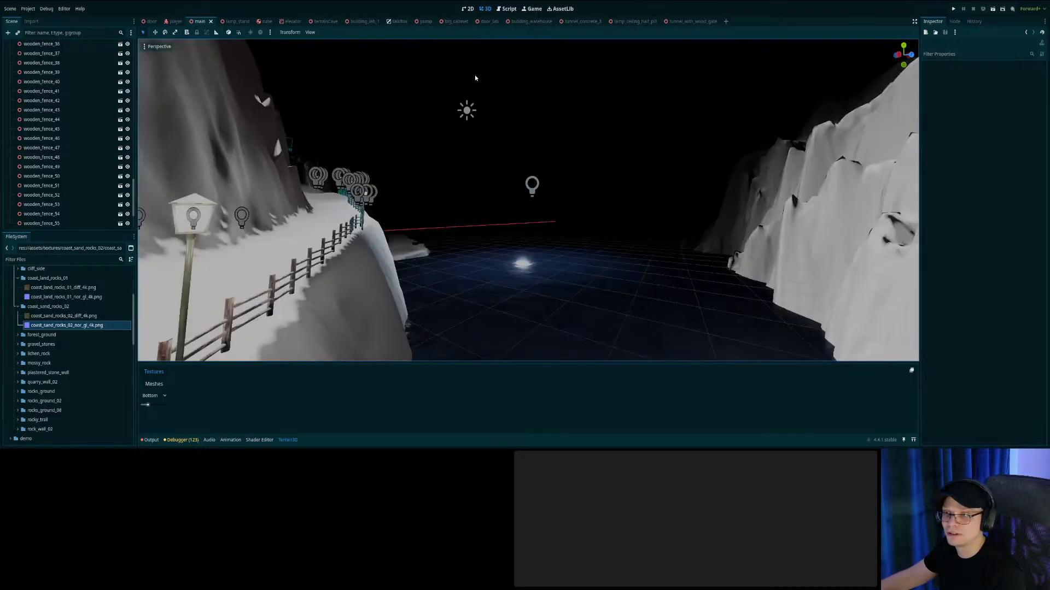
# Return to the terrainCave scene and clear the duplicate coast sand rocks texture from the fourth slot.
pyautogui.click(324, 21)
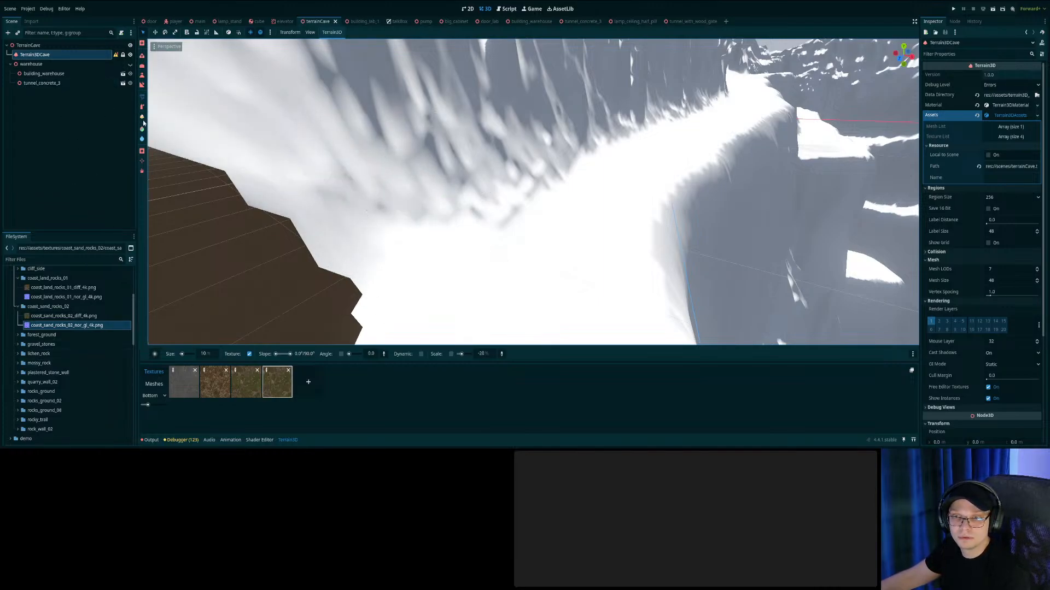
pyautogui.click(142, 98)
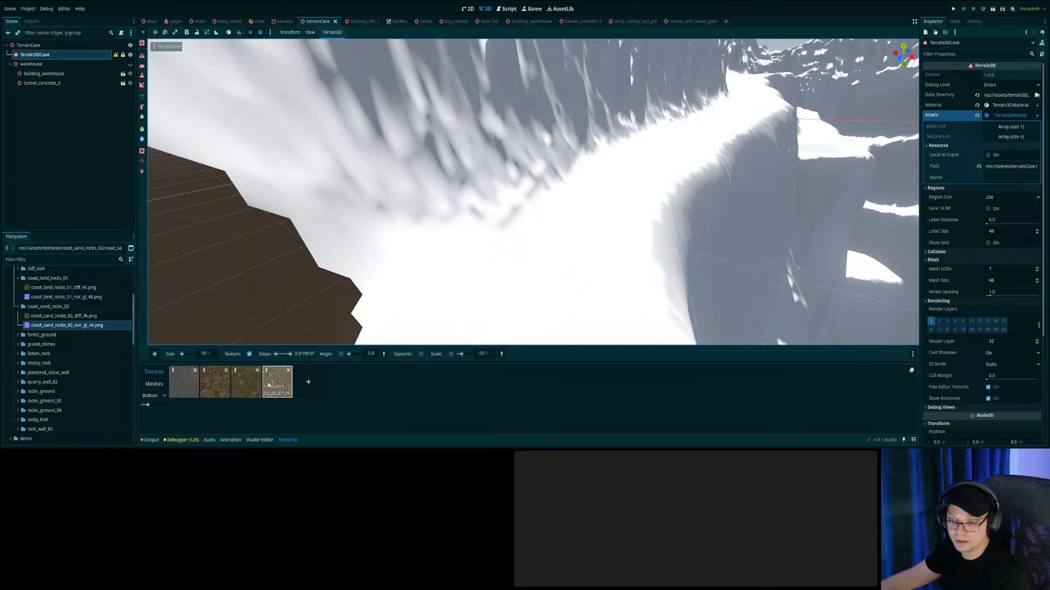
pyautogui.doubleClick(277, 382)
pyautogui.click(288, 370)
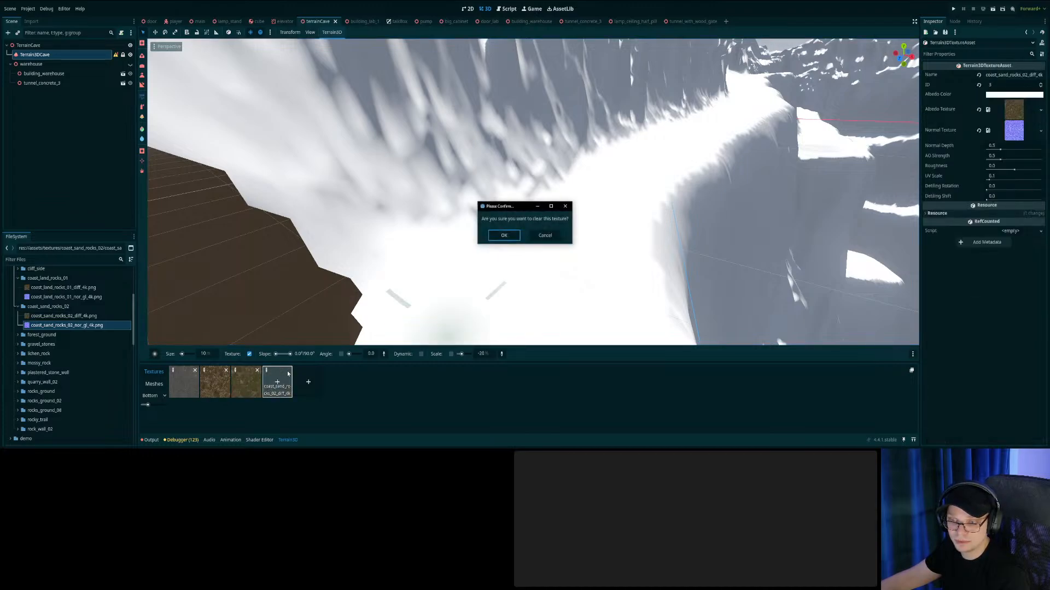
pyautogui.click(488, 249)
pyautogui.click(277, 383)
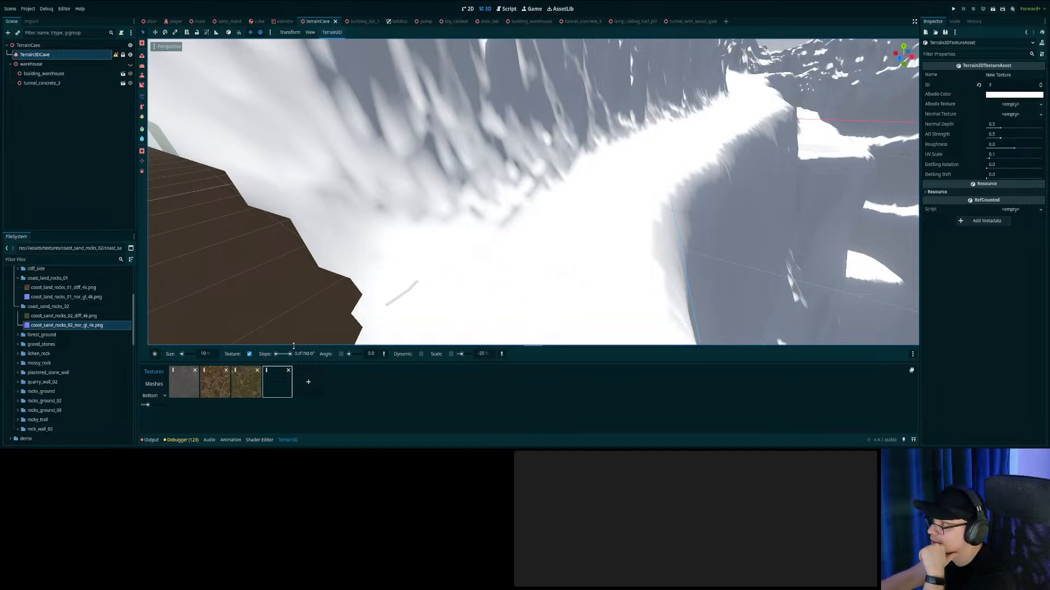
# Assign mossy_rock_diff_4k.png as albedo and mossy_rock_nor_gl_4k.png as normal texture of the fourth slot, and save the scene.
pyautogui.click(18, 363)
pyautogui.click(38, 374)
pyautogui.moveTo(39, 375); pyautogui.dragTo(1012, 105)
pyautogui.moveTo(61, 385); pyautogui.dragTo(1015, 130)
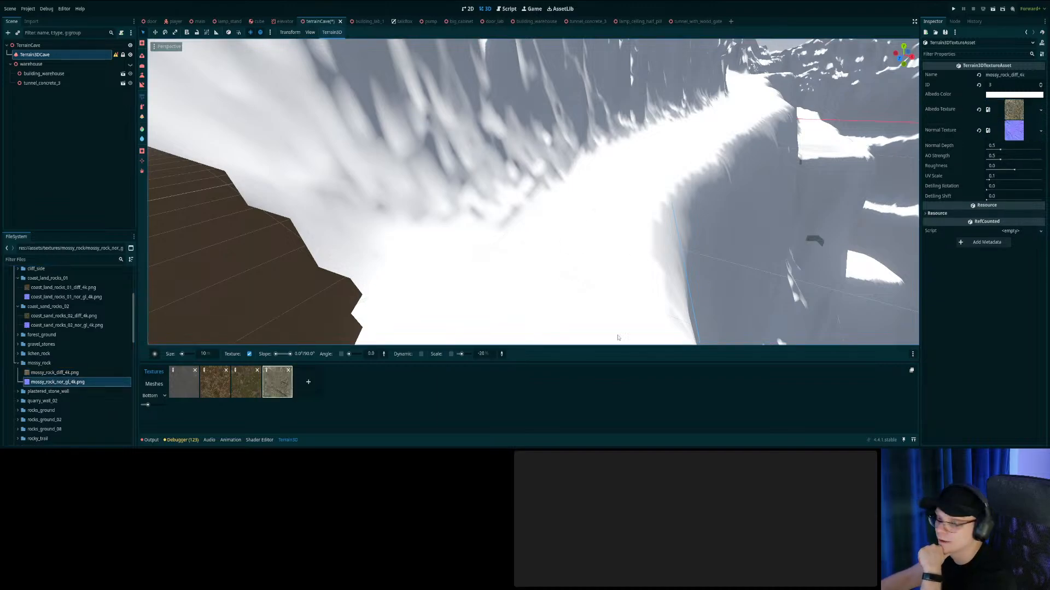
pyautogui.click(214, 383)
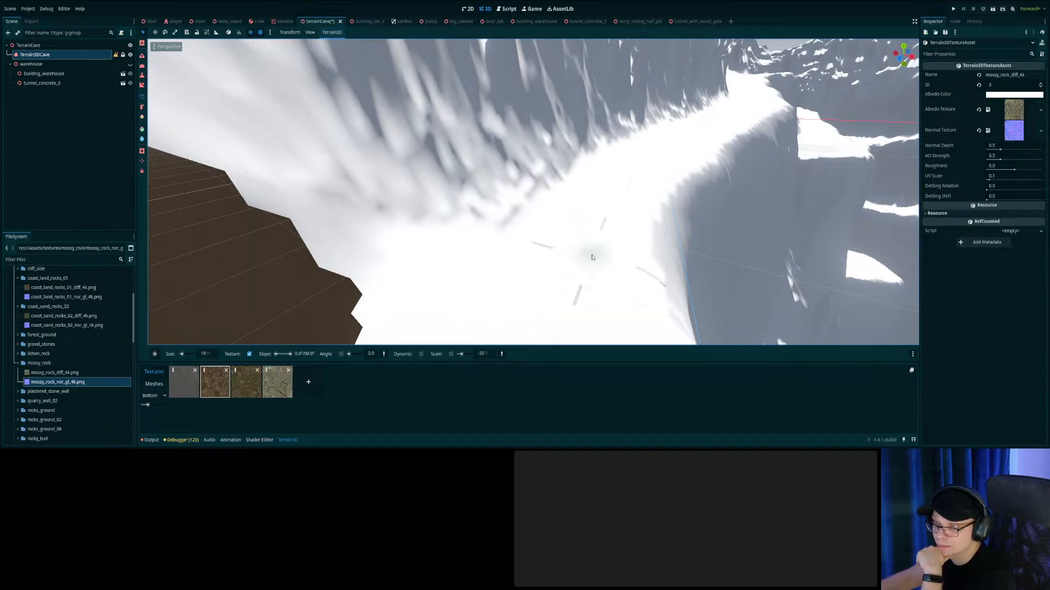
pyautogui.click(142, 97)
pyautogui.hotkey('ctrl', 's')
# Inspect the white road surface up close and read the configuration warning on the Terrain3DCave node.
pyautogui.moveTo(547, 289); pyautogui.dragTo(548, 314, button='right')
pyautogui.press('w')
pyautogui.click(192, 389)
pyautogui.press('w')
pyautogui.moveTo(466, 250); pyautogui.dragTo(452, 250, button='right')
pyautogui.moveTo(114, 56)
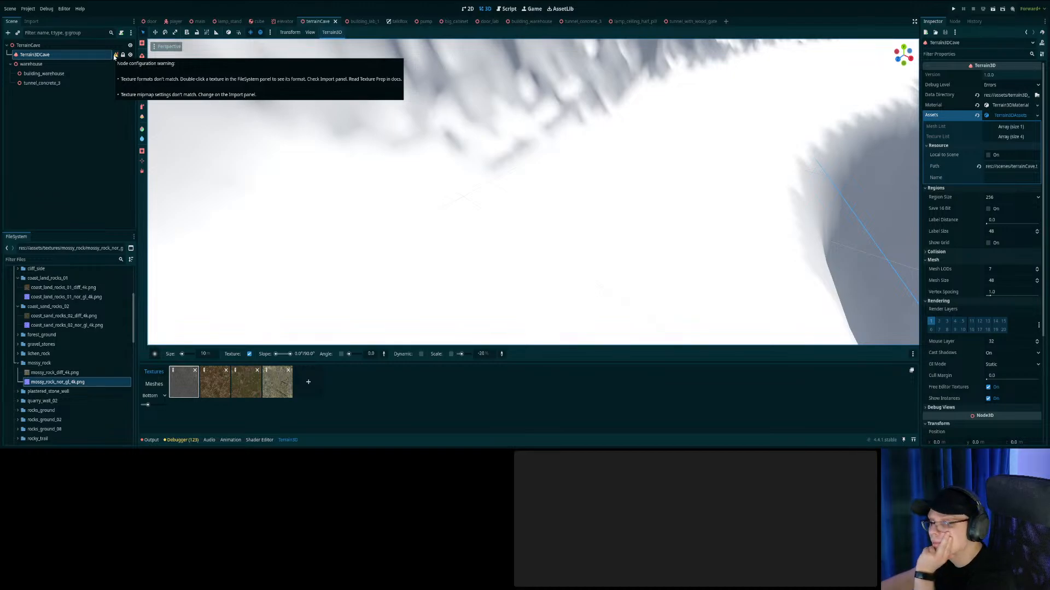
pyautogui.moveTo(574, 231); pyautogui.dragTo(594, 230, button='right')
pyautogui.press('s')
pyautogui.moveTo(295, 323); pyautogui.dragTo(277, 322, button='right')
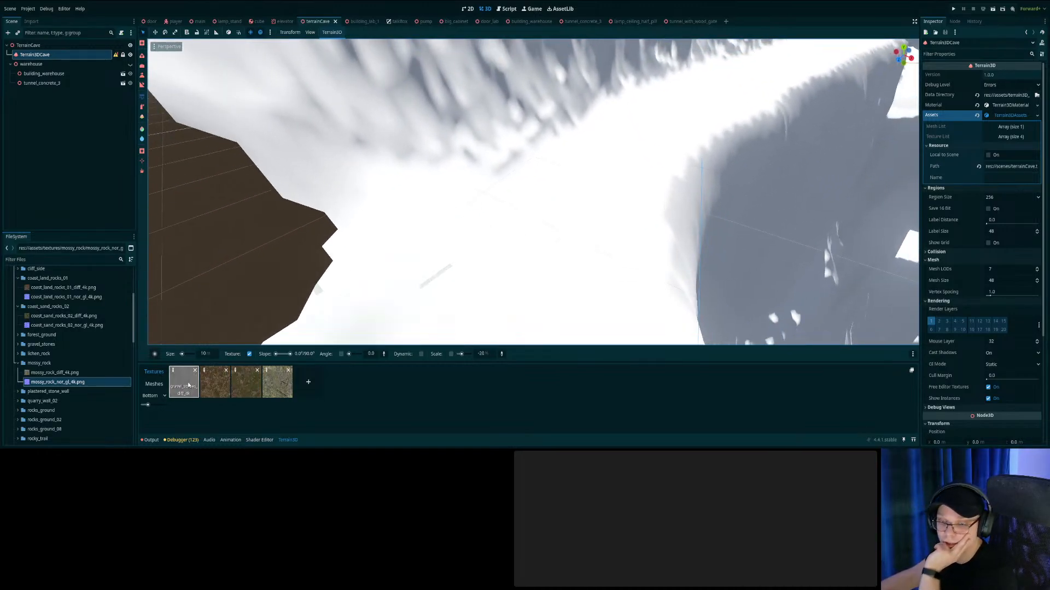
# Examine the terrain's material settings and its available debug levels.
pyautogui.click(1010, 113)
pyautogui.click(1010, 107)
pyautogui.click(1011, 107)
pyautogui.click(1012, 108)
pyautogui.scroll(-1, 990, 279)
pyautogui.scroll(1, 992, 163)
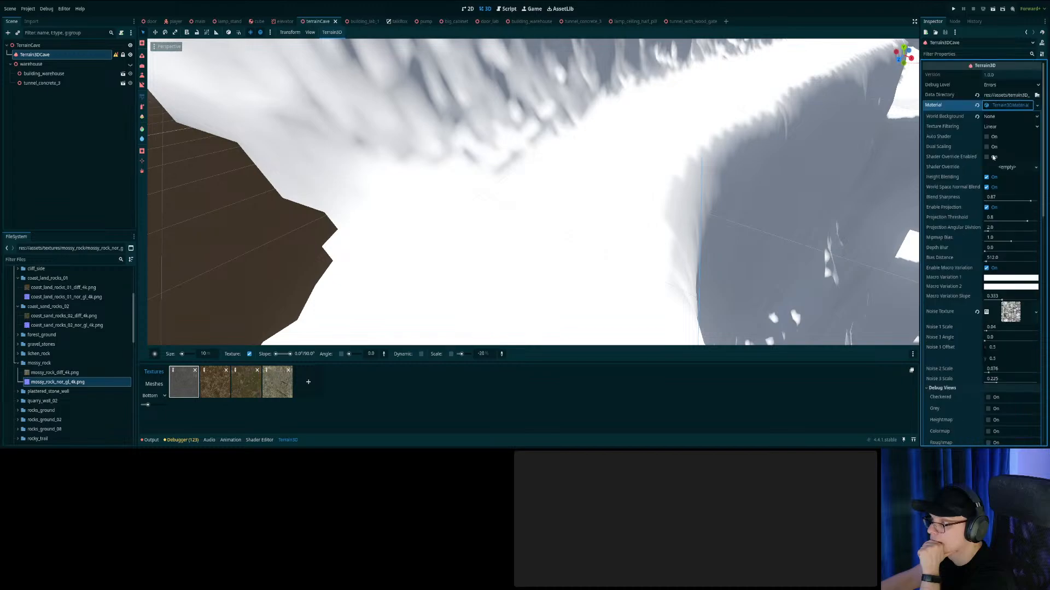
pyautogui.click(999, 107)
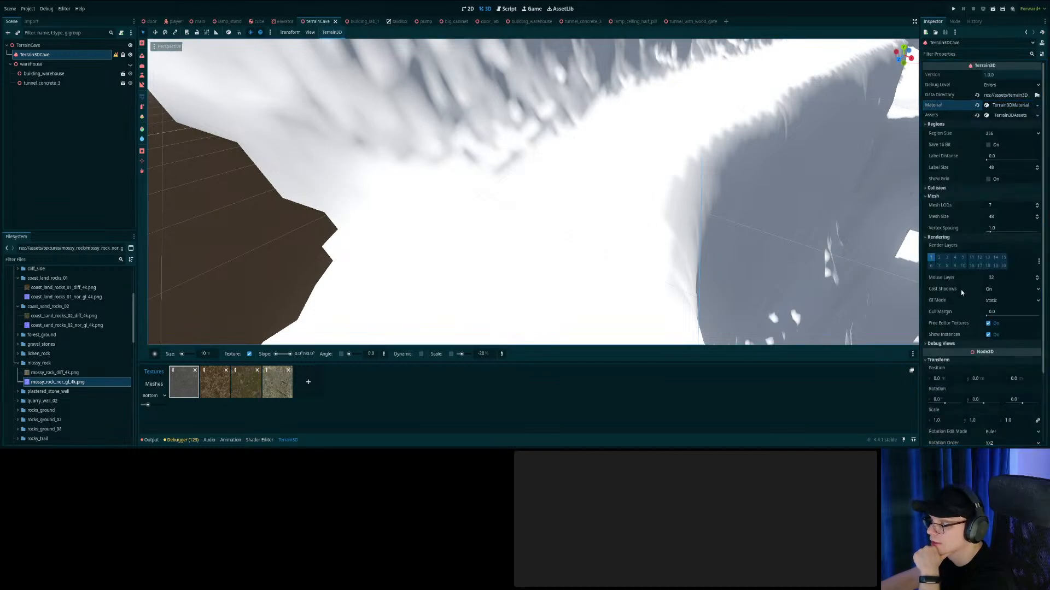
pyautogui.click(246, 381)
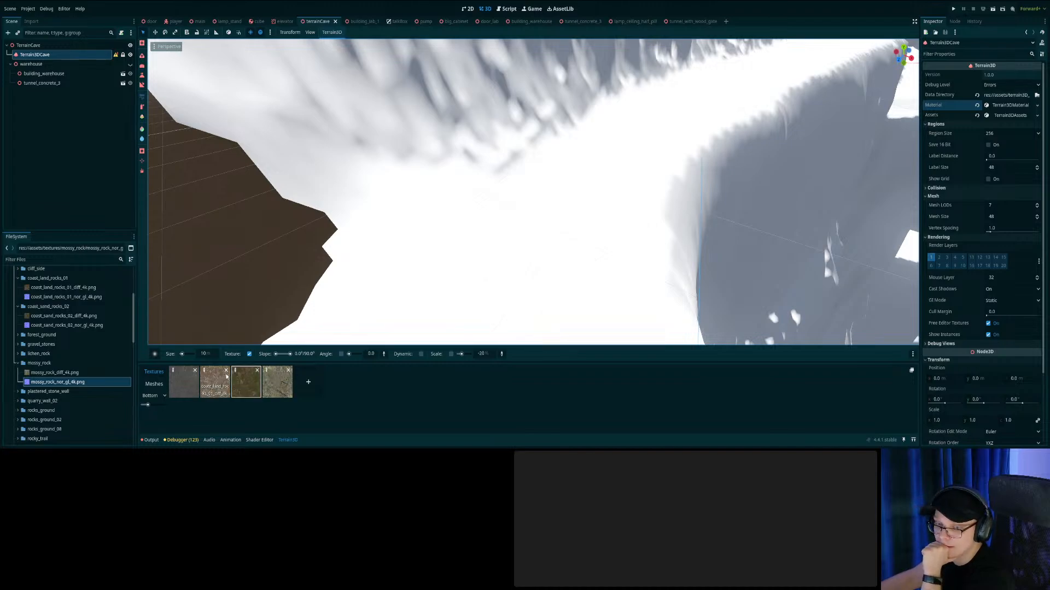
pyautogui.click(1011, 86)
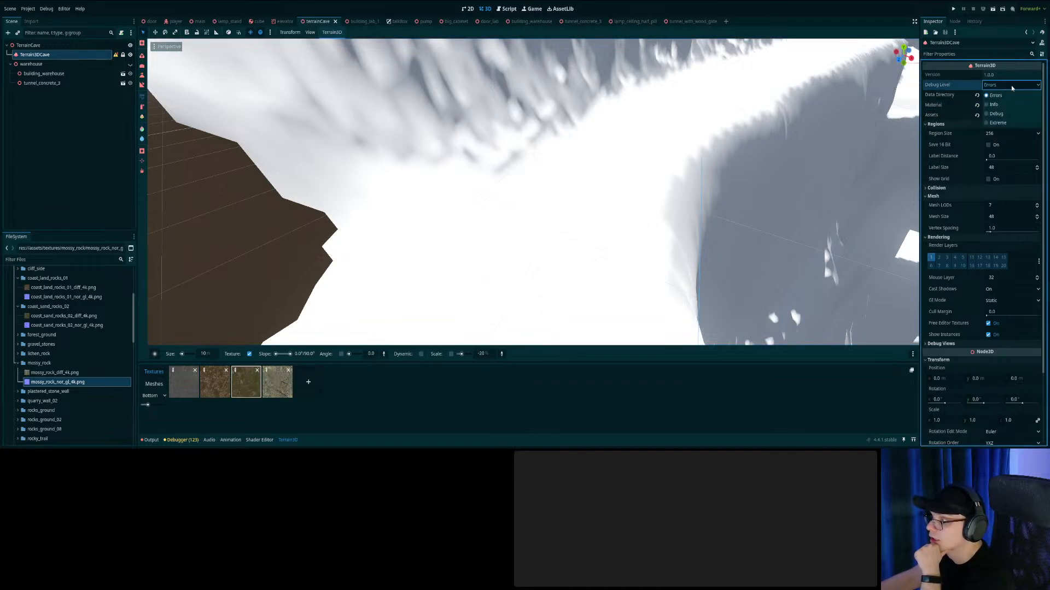
pyautogui.click(1011, 86)
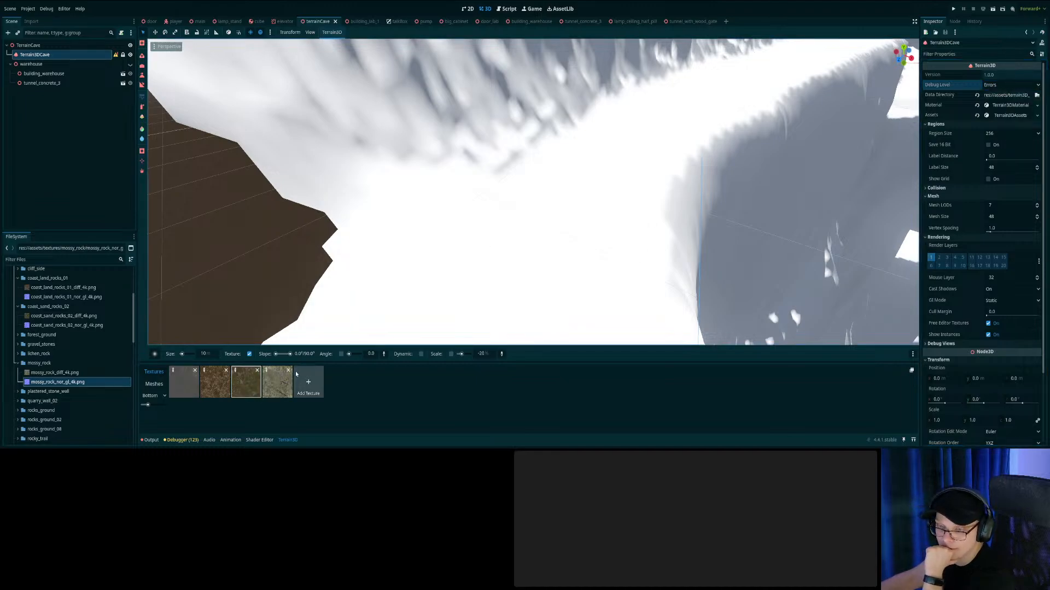
# Add a fifth texture slot to the cave terrain.
pyautogui.click(308, 382)
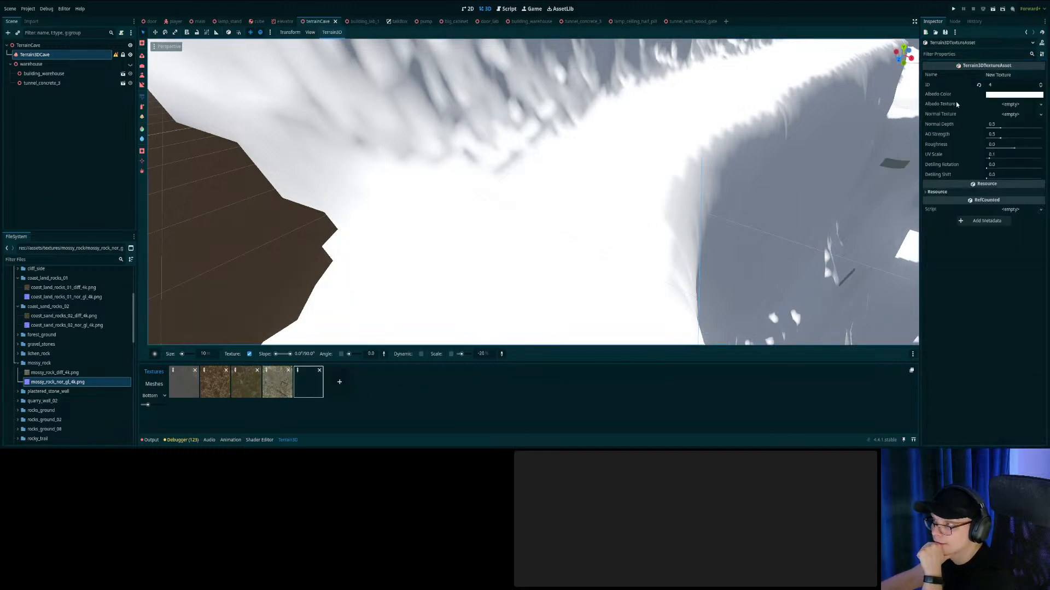
pyautogui.click(18, 392)
pyautogui.click(18, 392)
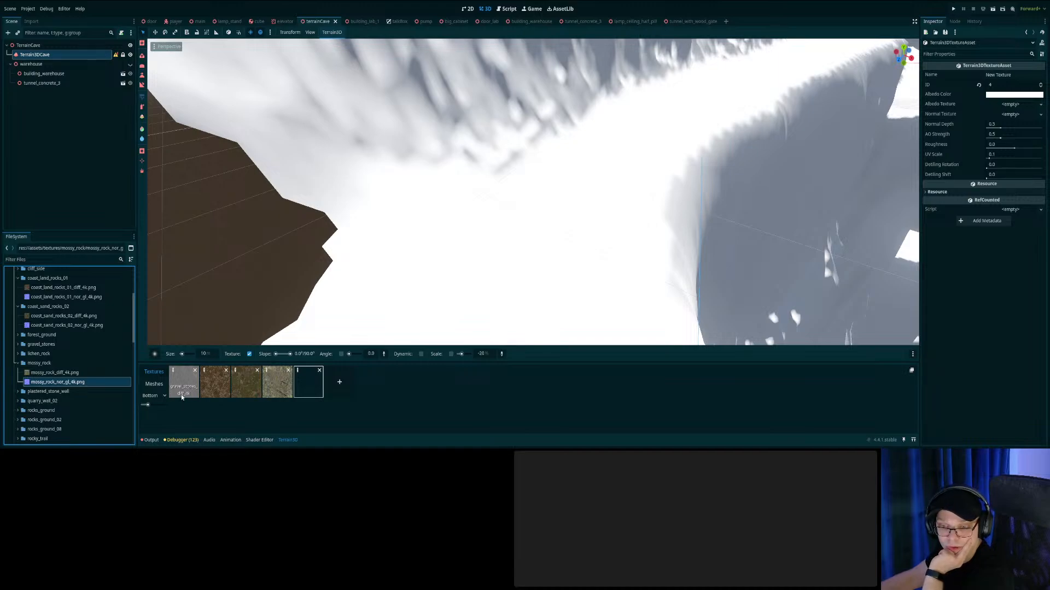
# Find gravel_stones_diff_4k.png in the gravel_stones texture folder and examine its import settings.
pyautogui.scroll(5, 20, 344)
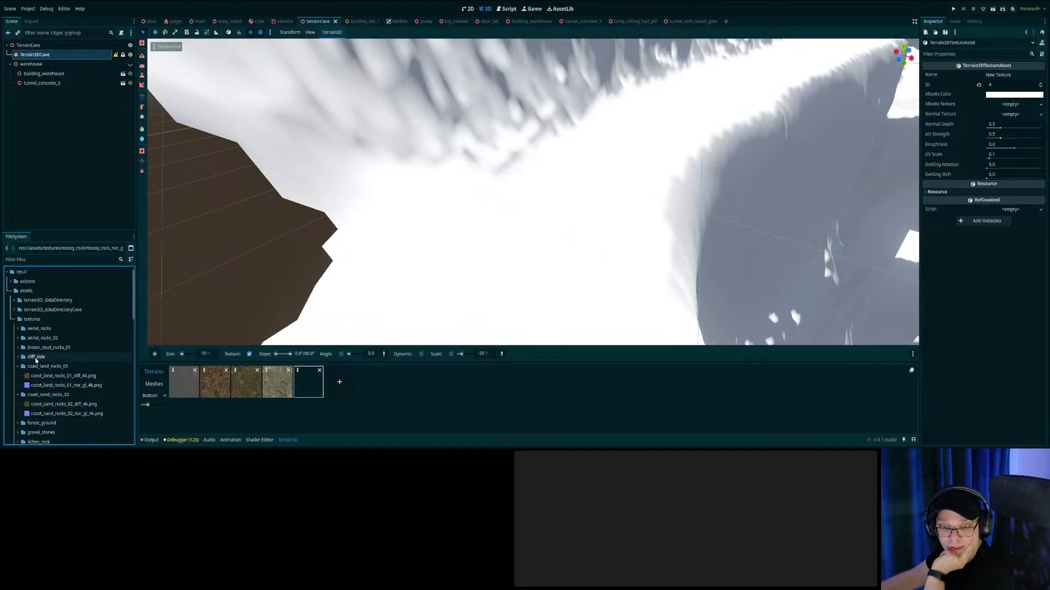
pyautogui.scroll(-4, 20, 345)
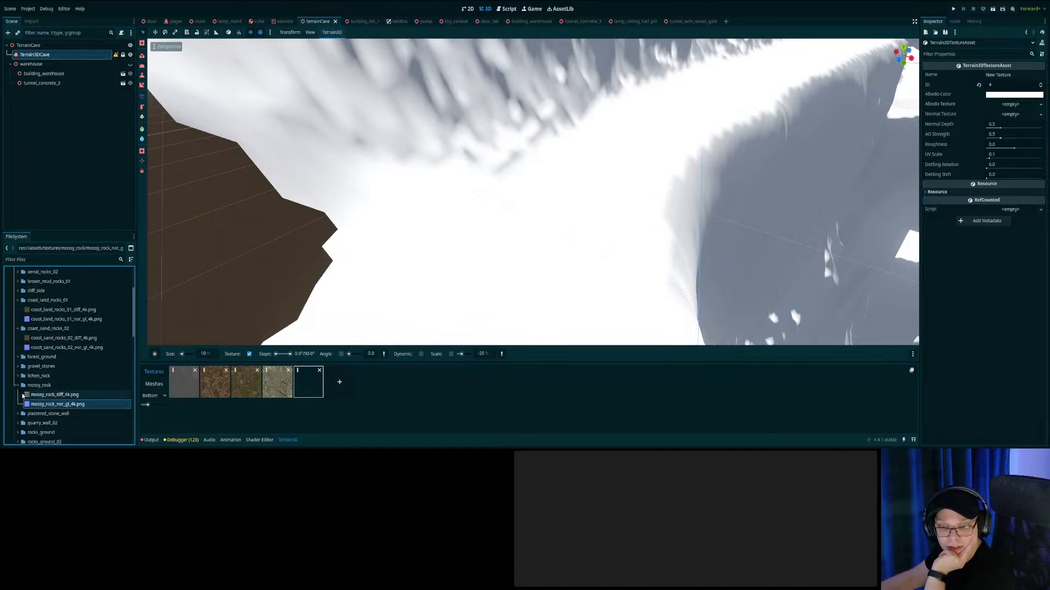
pyautogui.click(24, 369)
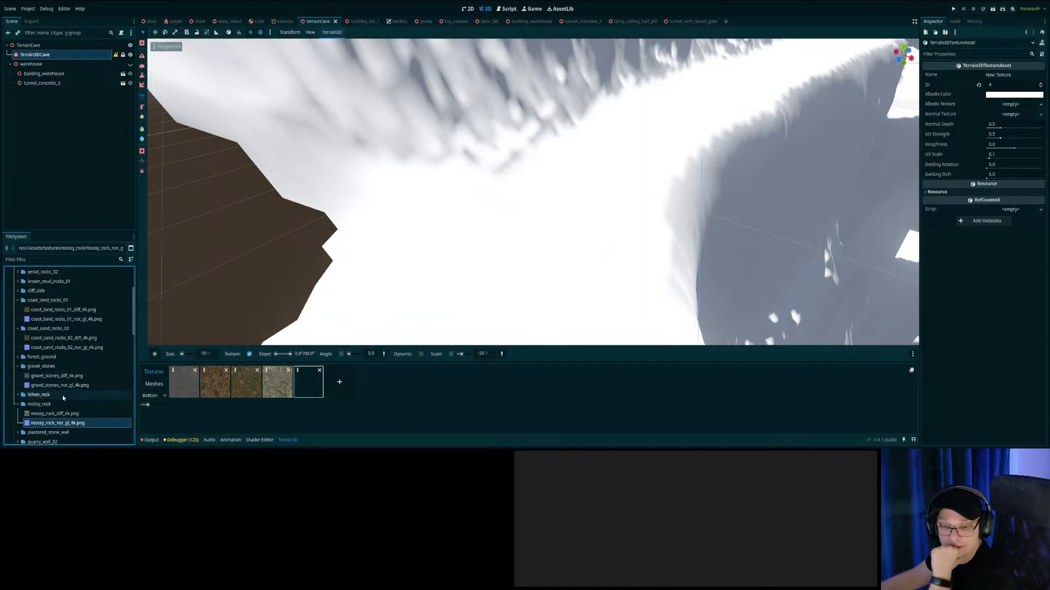
pyautogui.moveTo(73, 386)
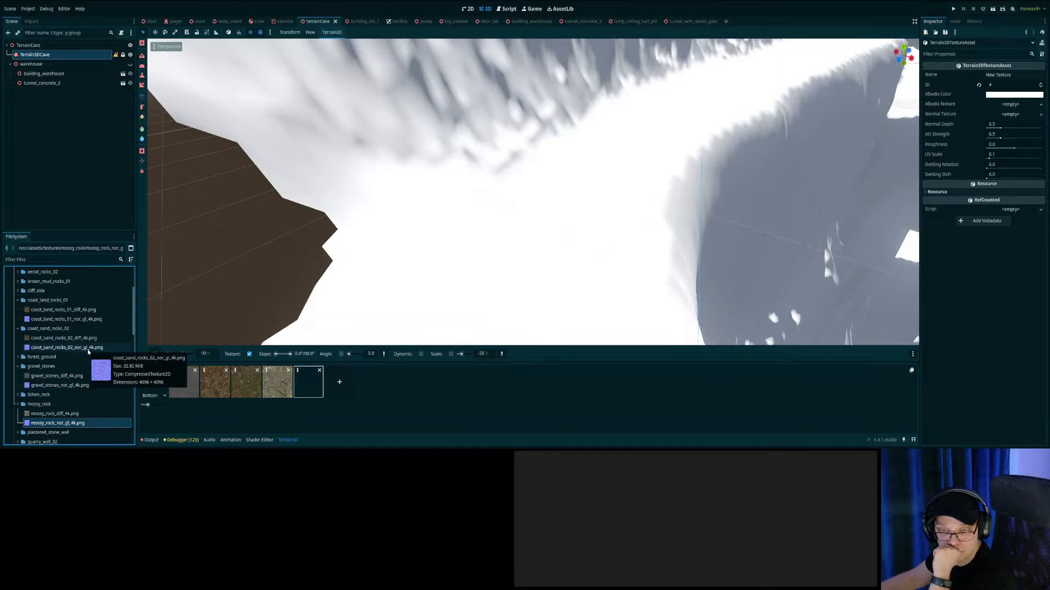
pyautogui.click(60, 377)
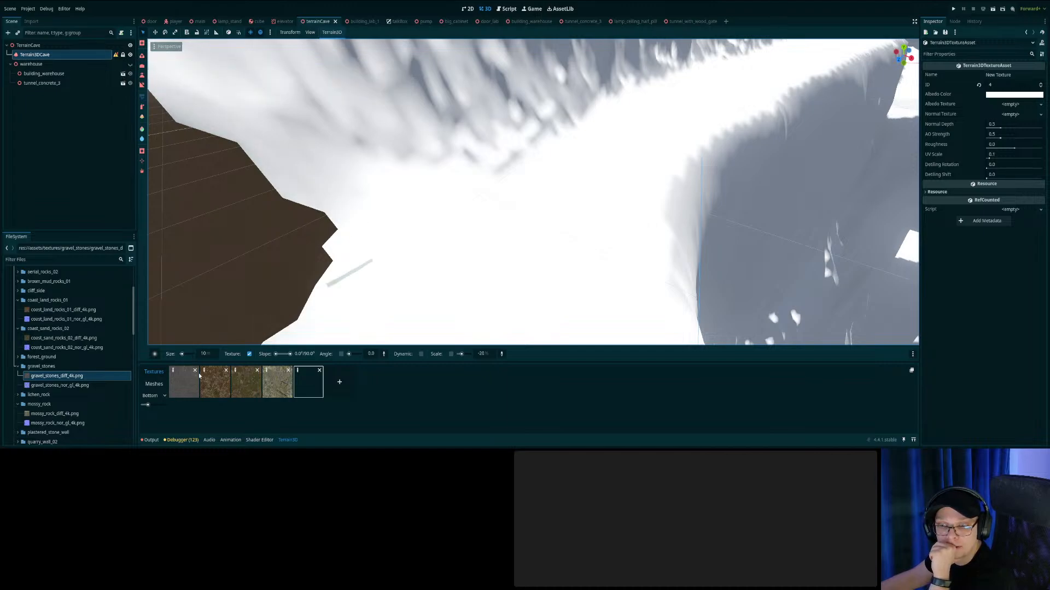
pyautogui.click(52, 377)
pyautogui.click(31, 21)
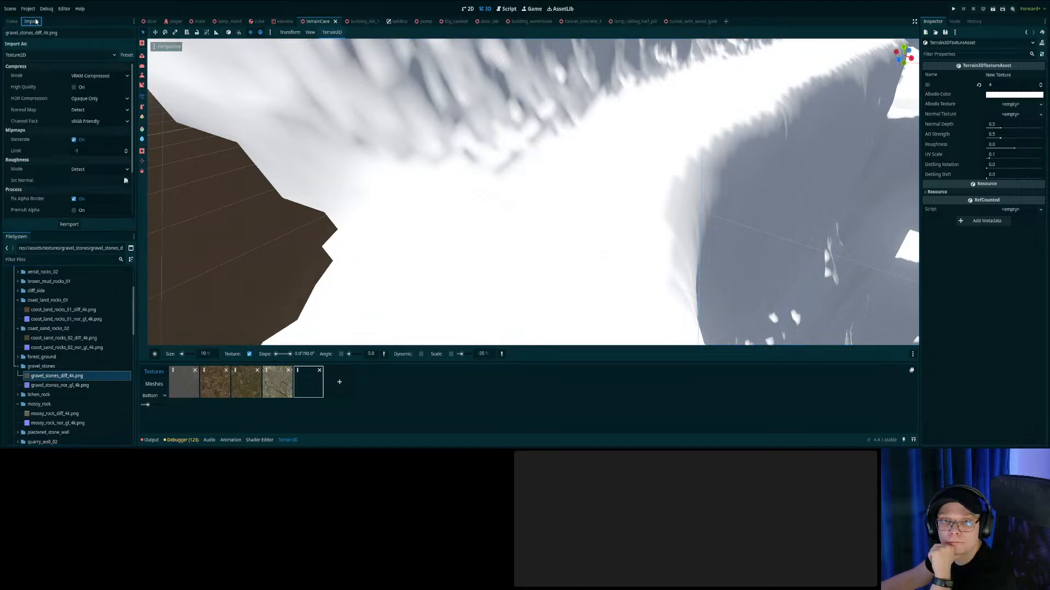
pyautogui.scroll(-3, 64, 158)
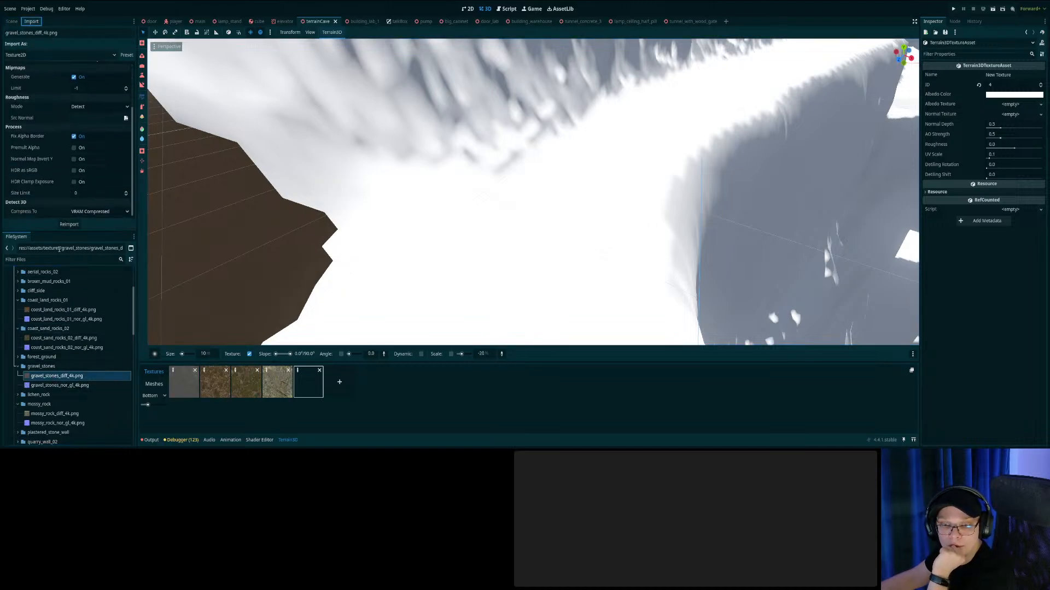
# Reread the texture format and mipmap warning on the Terrain3DCave node.
pyautogui.click(210, 392)
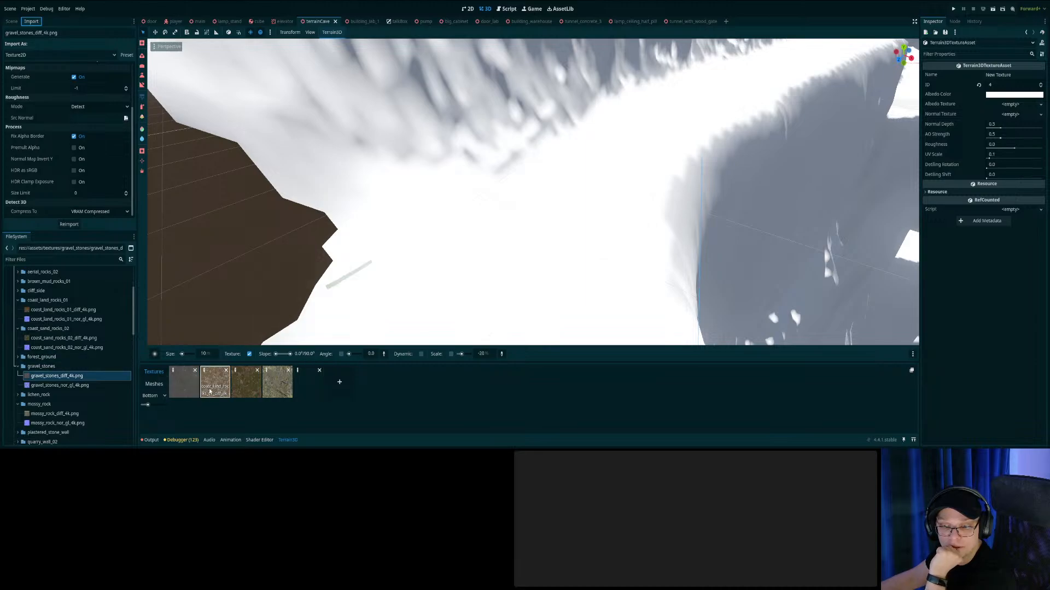
pyautogui.click(11, 21)
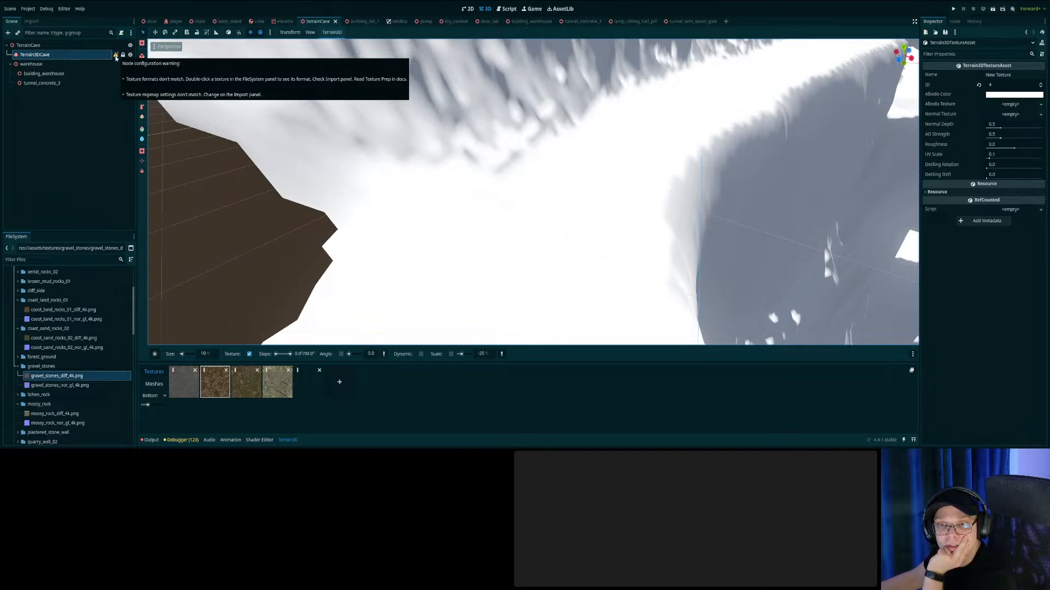
pyautogui.click(184, 383)
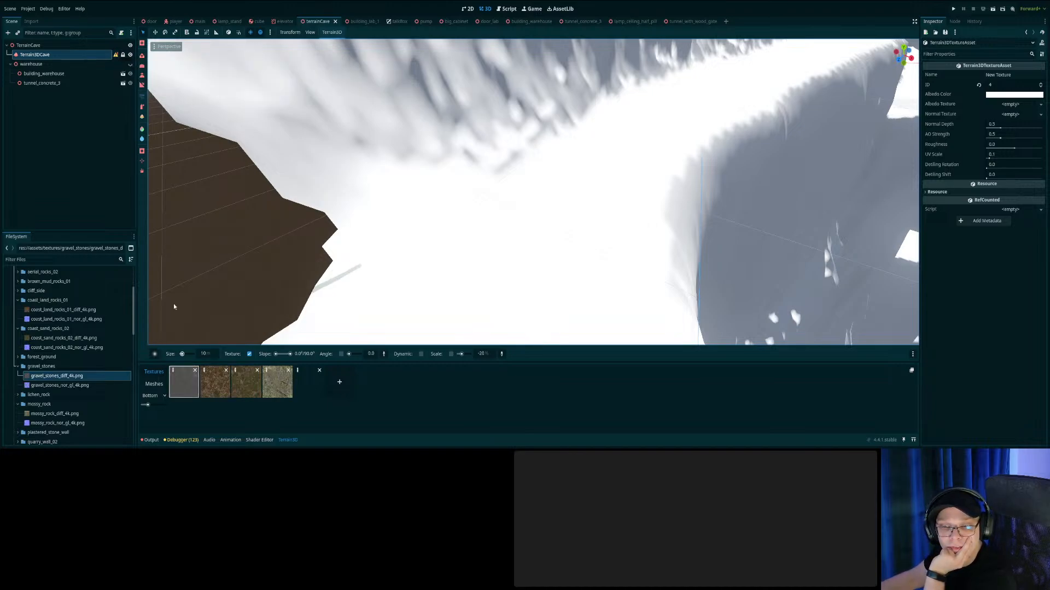
# Compare the import settings of gravel_stones_diff_4k.png with those of mossy_rock_diff_4k.png.
pyautogui.click(32, 22)
pyautogui.scroll(-3, 79, 141)
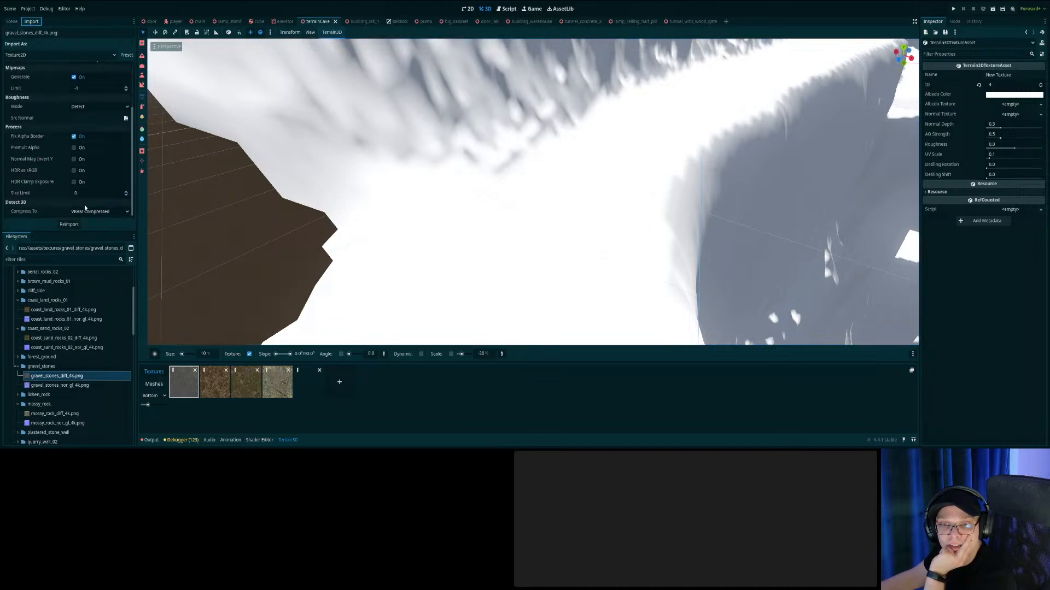
pyautogui.scroll(3, 72, 164)
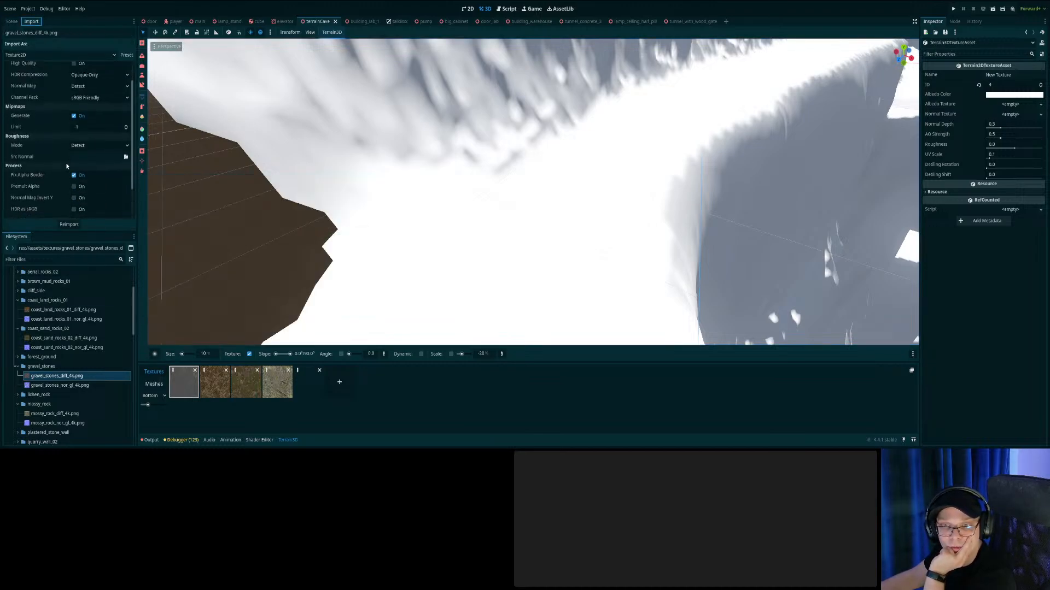
pyautogui.scroll(-3, 93, 173)
pyautogui.scroll(4, 84, 185)
pyautogui.click(183, 383)
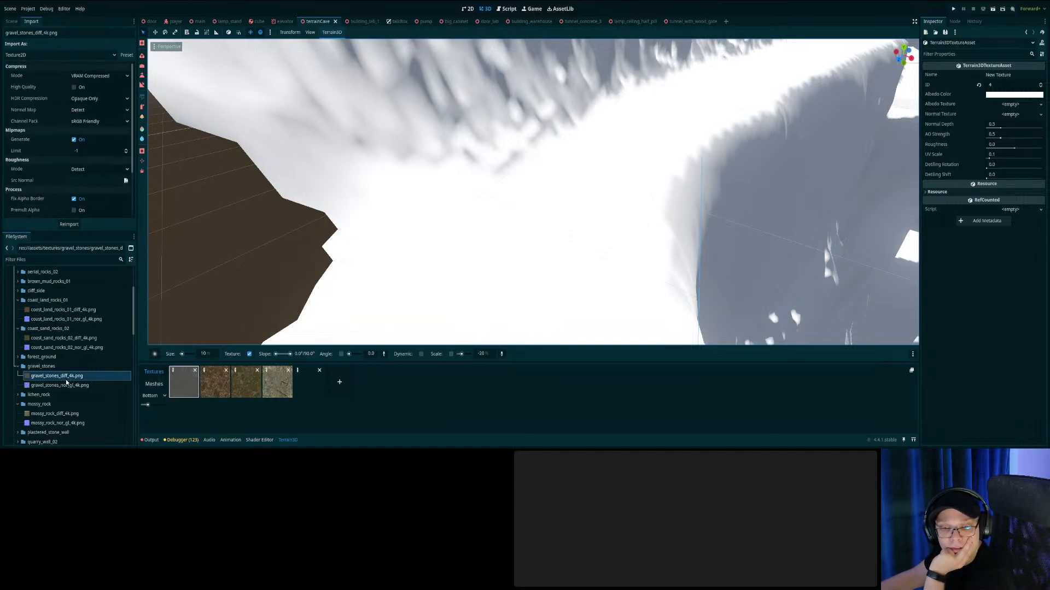
pyautogui.click(54, 414)
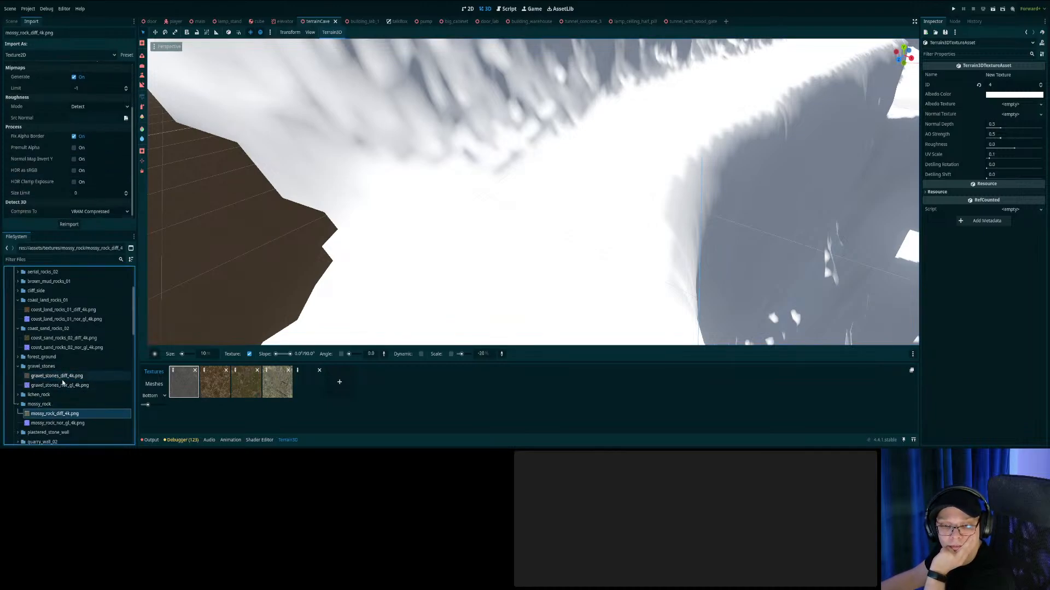
# Compare the import settings and import type of gravel_stones_diff_4k.png with those of mossy_rock_diff_4k.png.
pyautogui.click(81, 376)
pyautogui.click(67, 414)
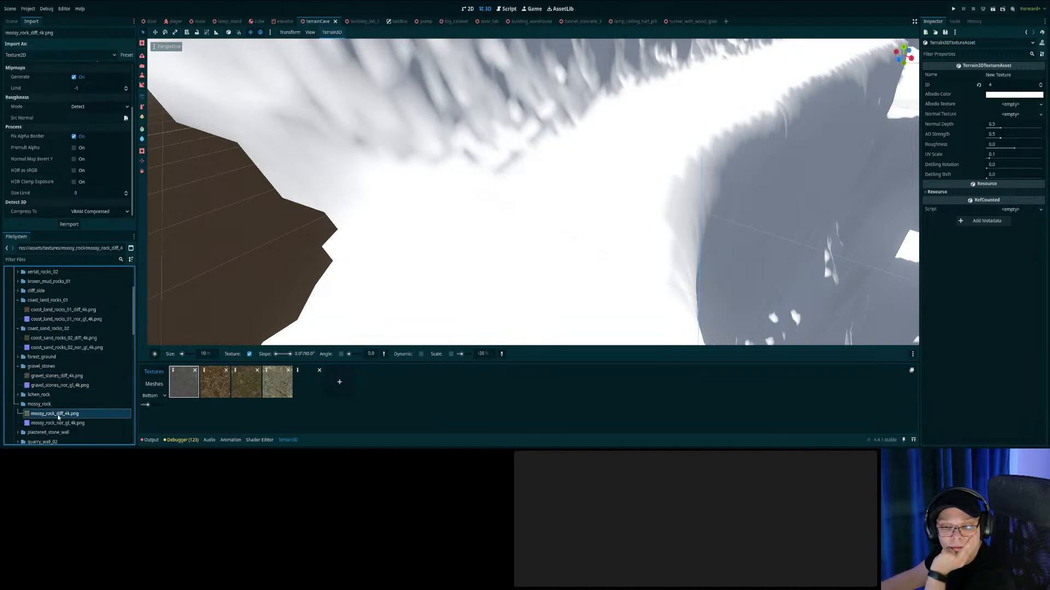
pyautogui.click(57, 376)
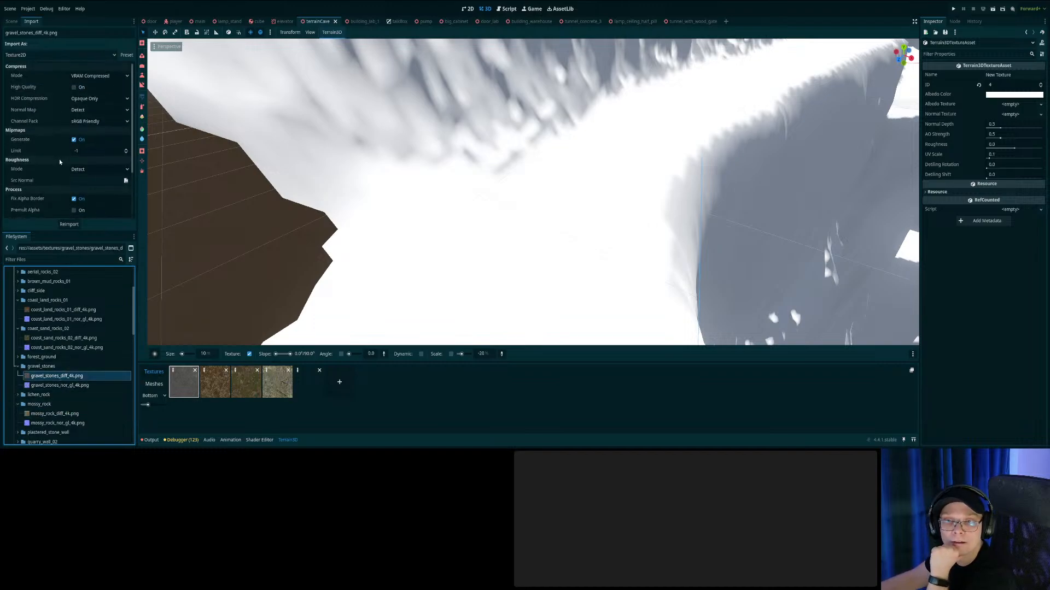
pyautogui.scroll(-3, 59, 160)
pyautogui.click(50, 55)
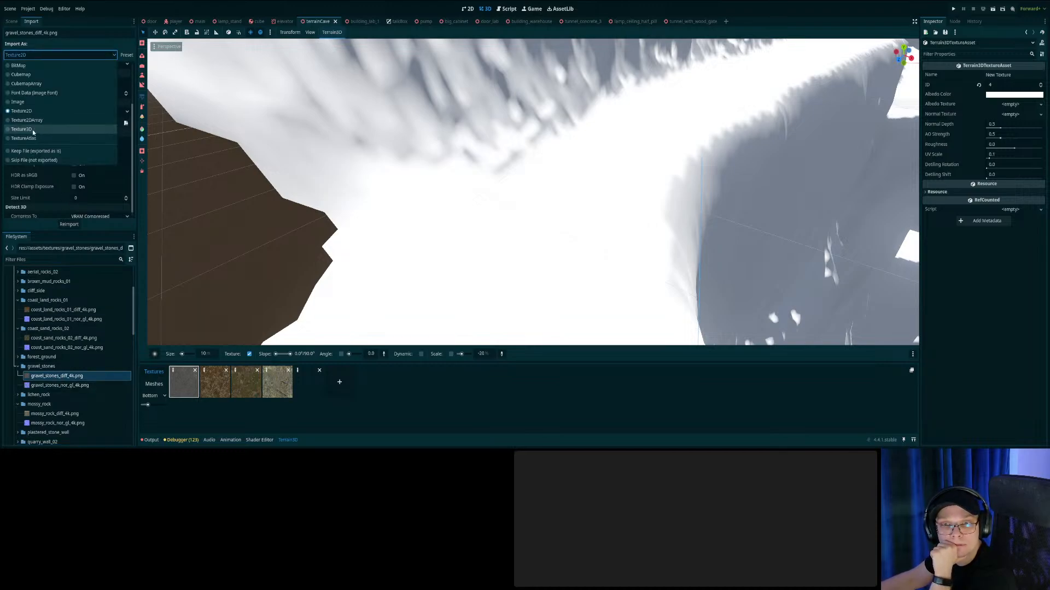
pyautogui.click(60, 272)
# Compare the compression, mipmap and process import settings of coast_sand_rocks_02_diff_4k.png with those of gravel_stones_diff_4k.png.
pyautogui.click(65, 339)
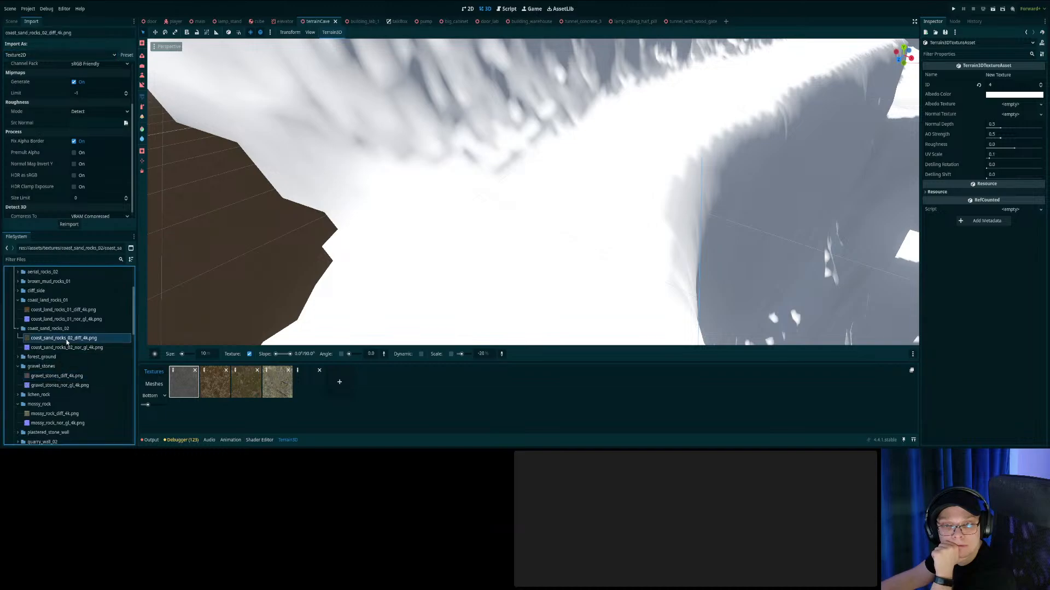
pyautogui.scroll(2, 59, 348)
pyautogui.scroll(-2, 56, 351)
pyautogui.click(57, 376)
pyautogui.scroll(-1, 82, 189)
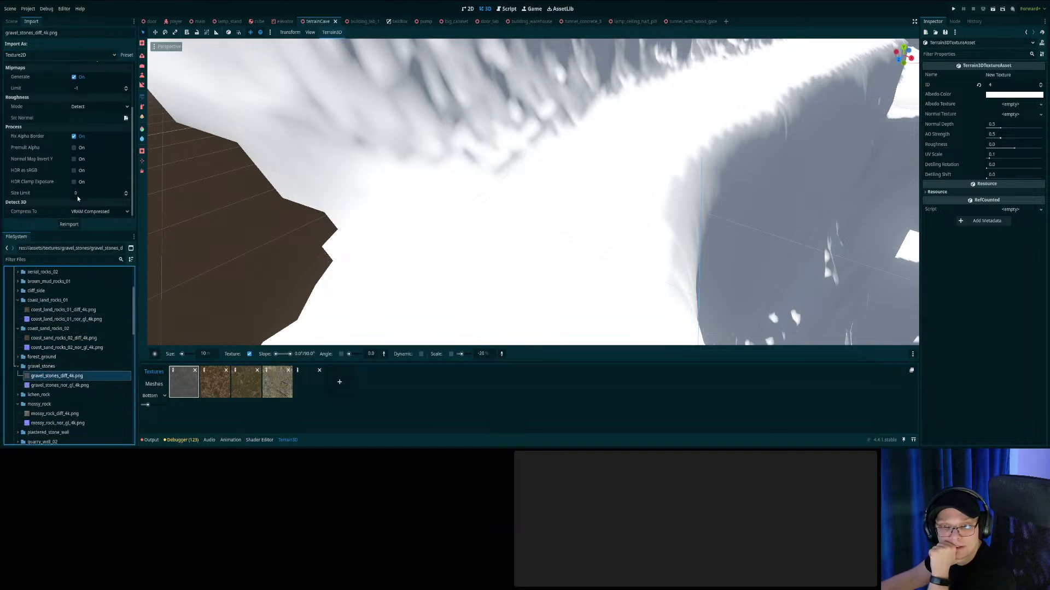
pyautogui.moveTo(61, 337)
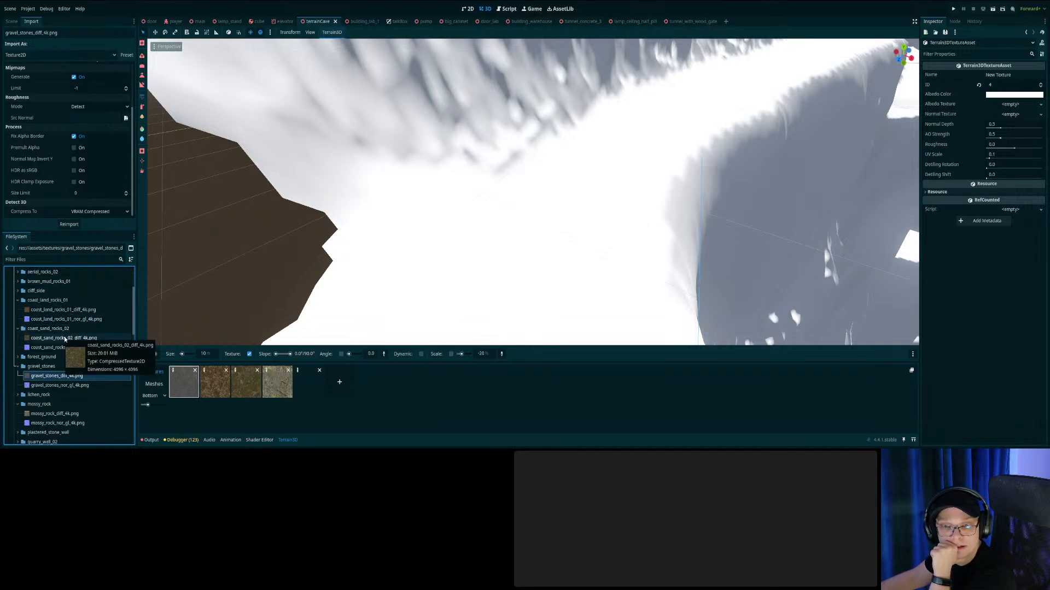
pyautogui.click(63, 338)
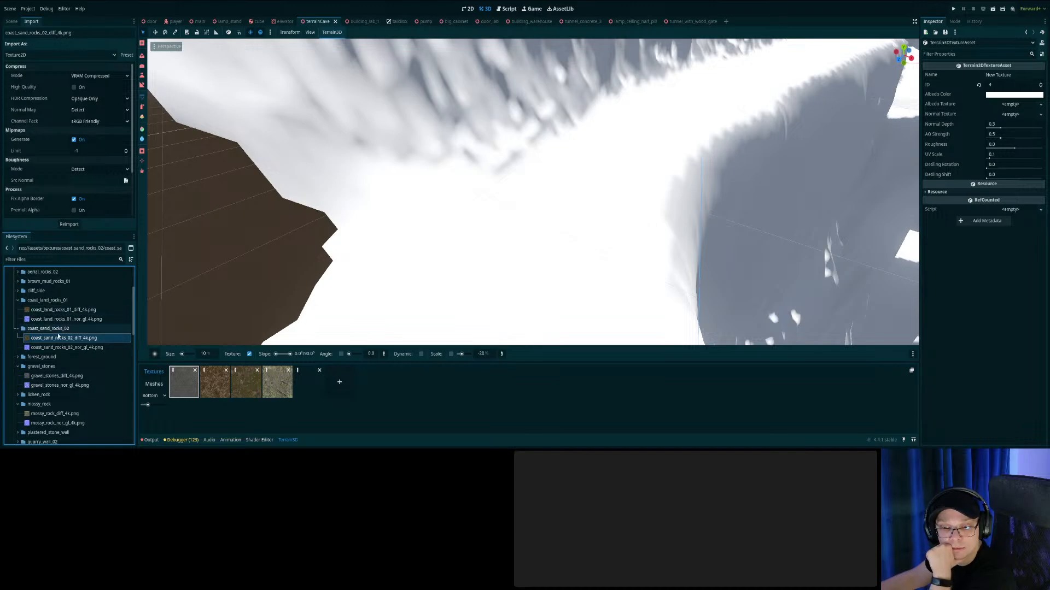
pyautogui.click(52, 376)
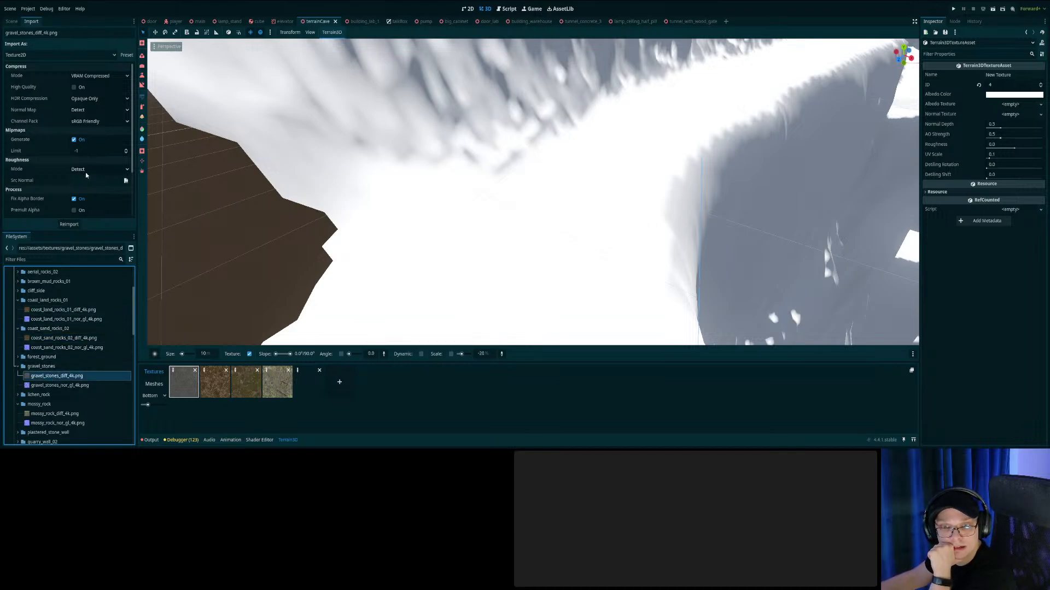
pyautogui.click(54, 338)
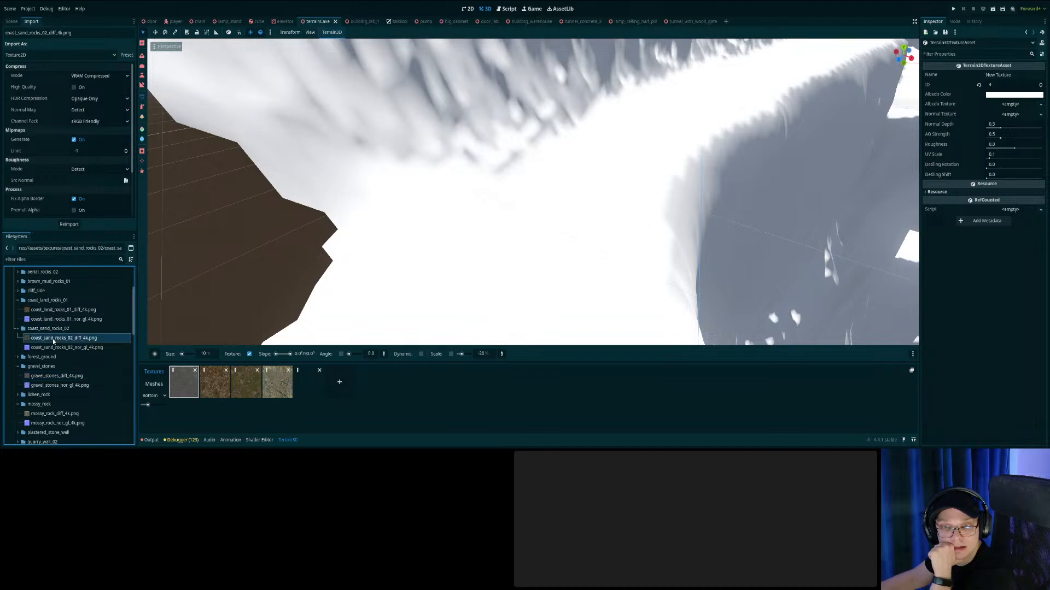
# Review the import type options for coast_sand_rocks_02_diff_4k.png, keep Texture2D, and recheck gravel_stones_diff_4k.png.
pyautogui.click(52, 53)
pyautogui.click(52, 54)
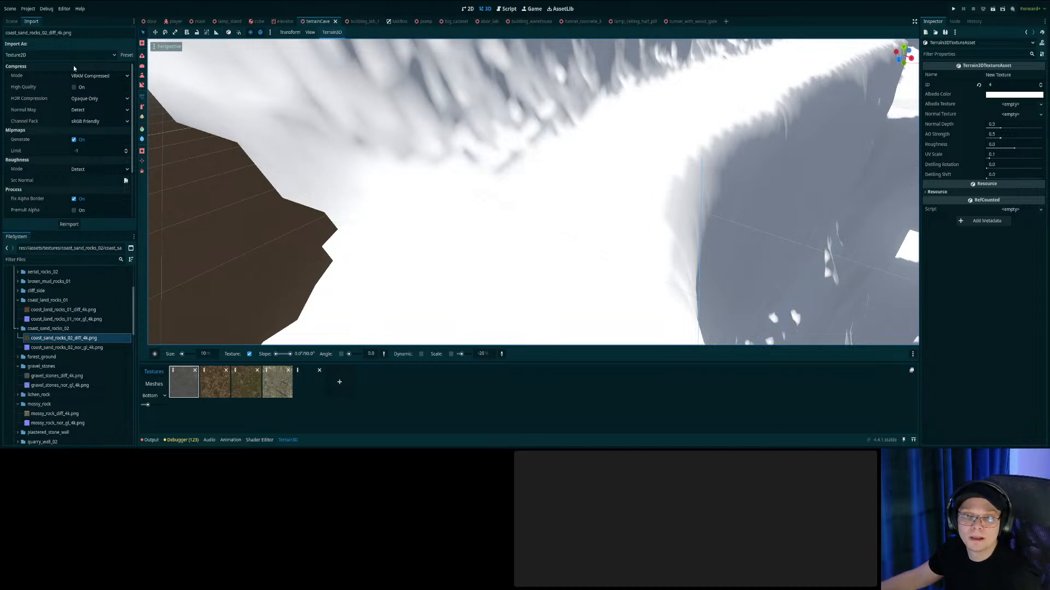
pyautogui.click(68, 58)
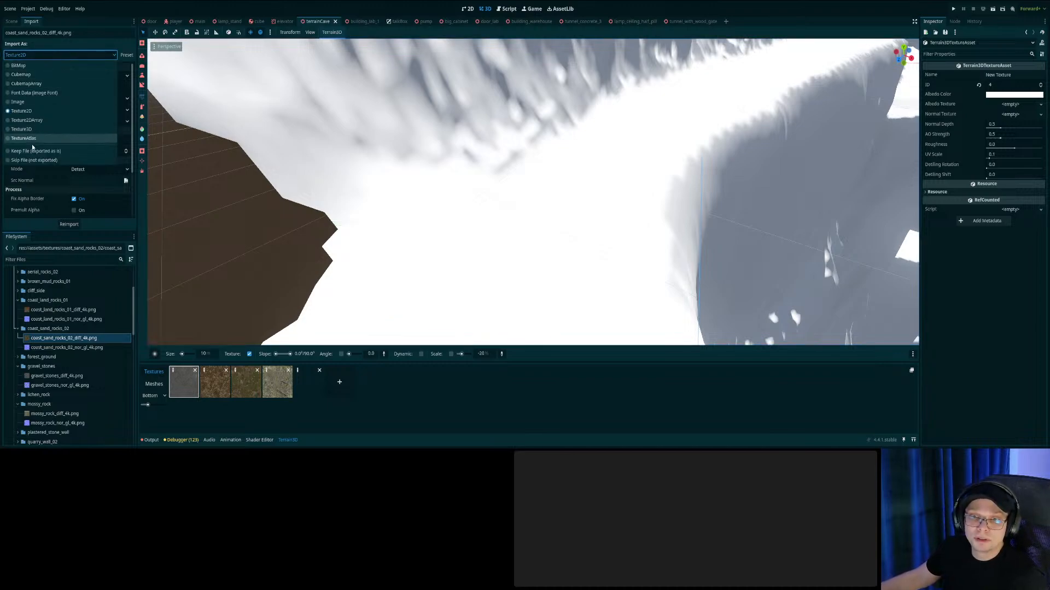
pyautogui.click(39, 114)
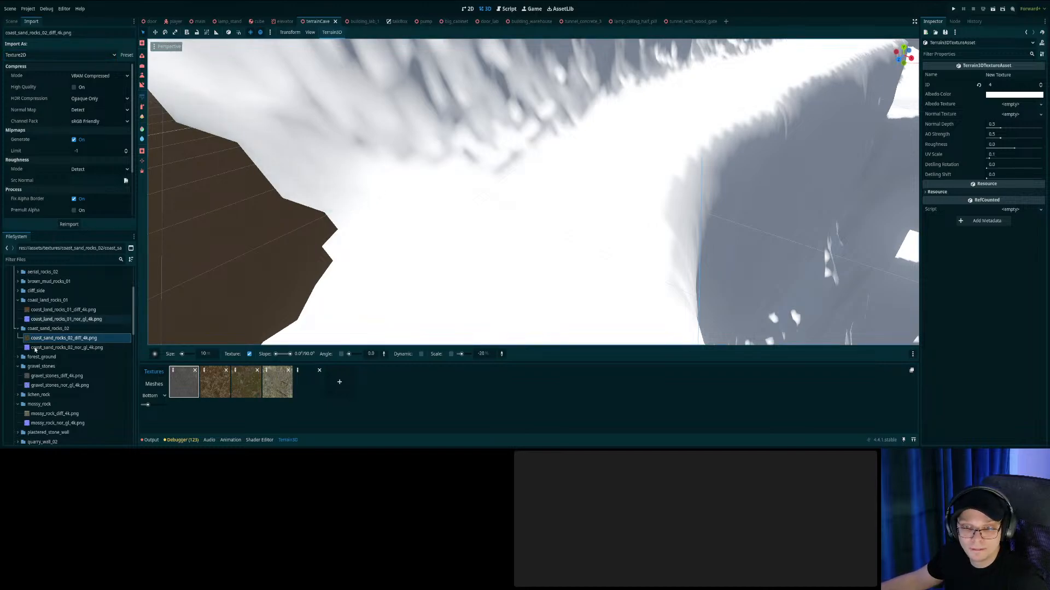
pyautogui.click(55, 376)
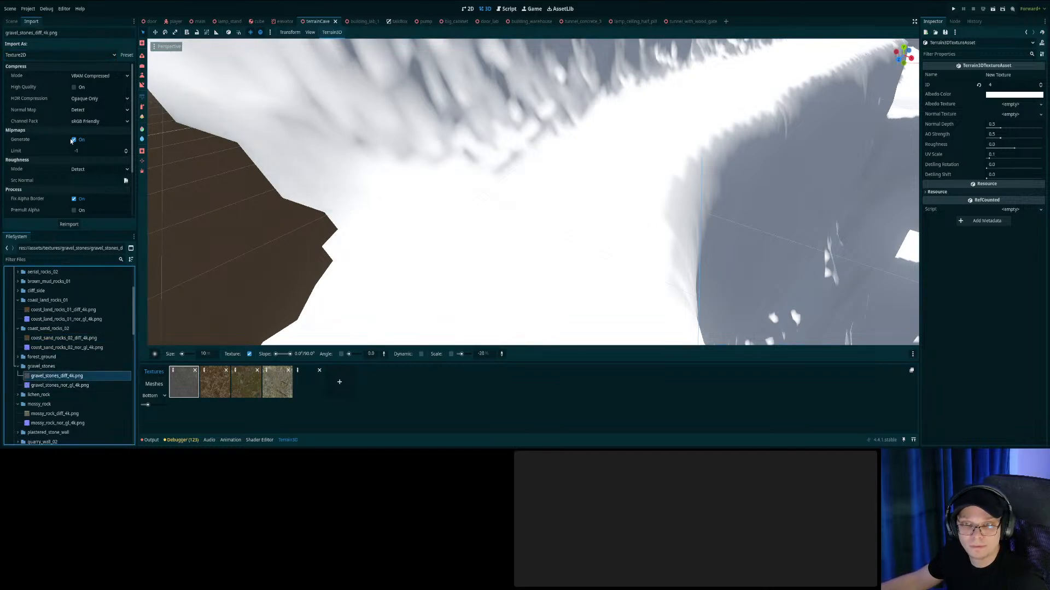
# Try switching the compress mode of coast_land_rocks_01_diff_4k.png to VRAM Compressed.
pyautogui.click(223, 386)
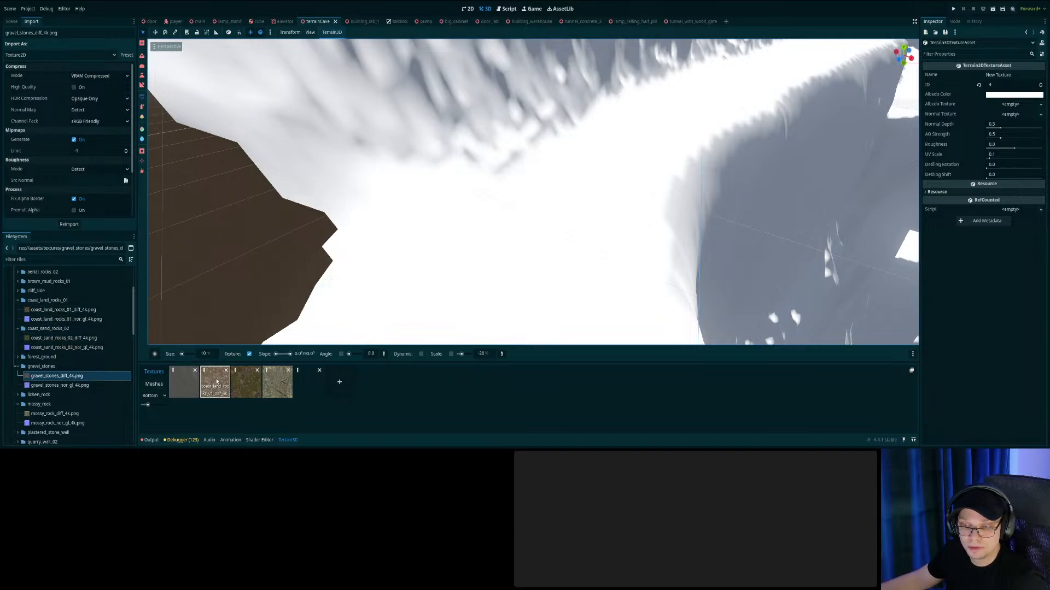
pyautogui.click(50, 310)
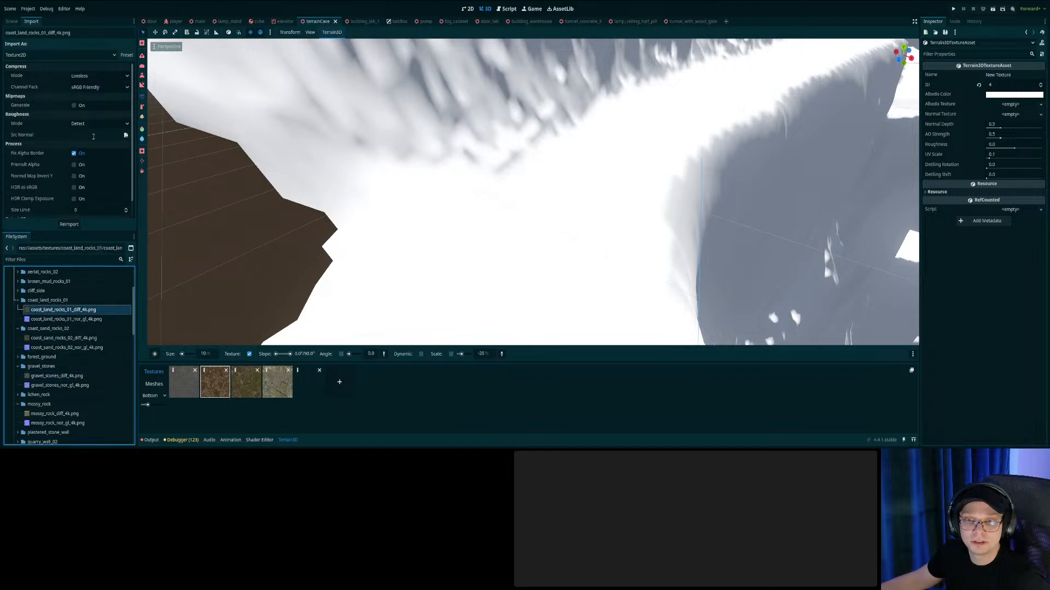
pyautogui.click(95, 77)
pyautogui.click(96, 105)
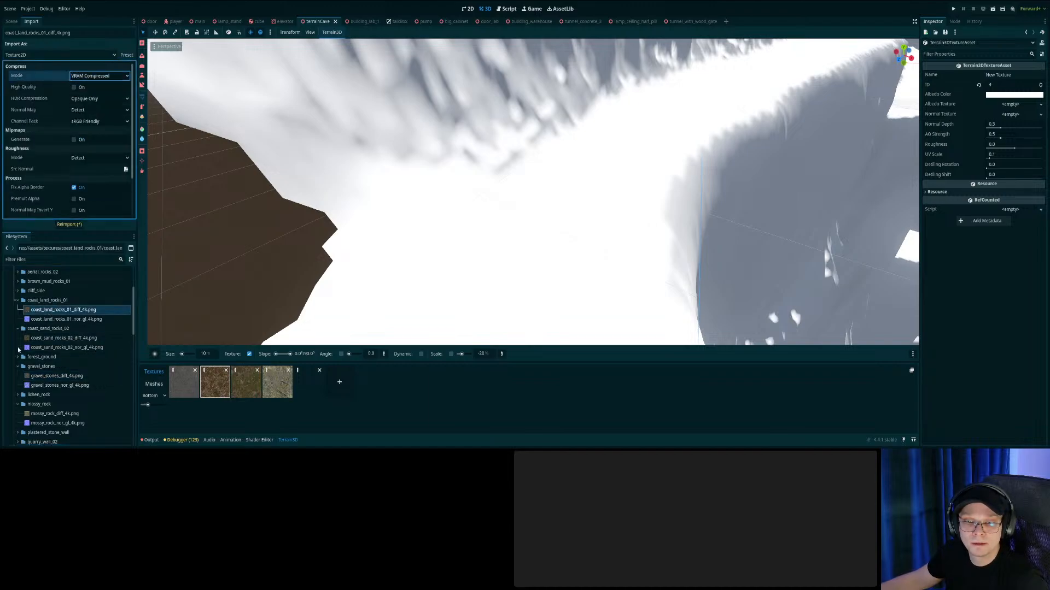
# Compare the import settings of coast_land_rocks_01_diff_4k.png with those of coast_sand_rocks_02_diff_4k.png.
pyautogui.click(59, 339)
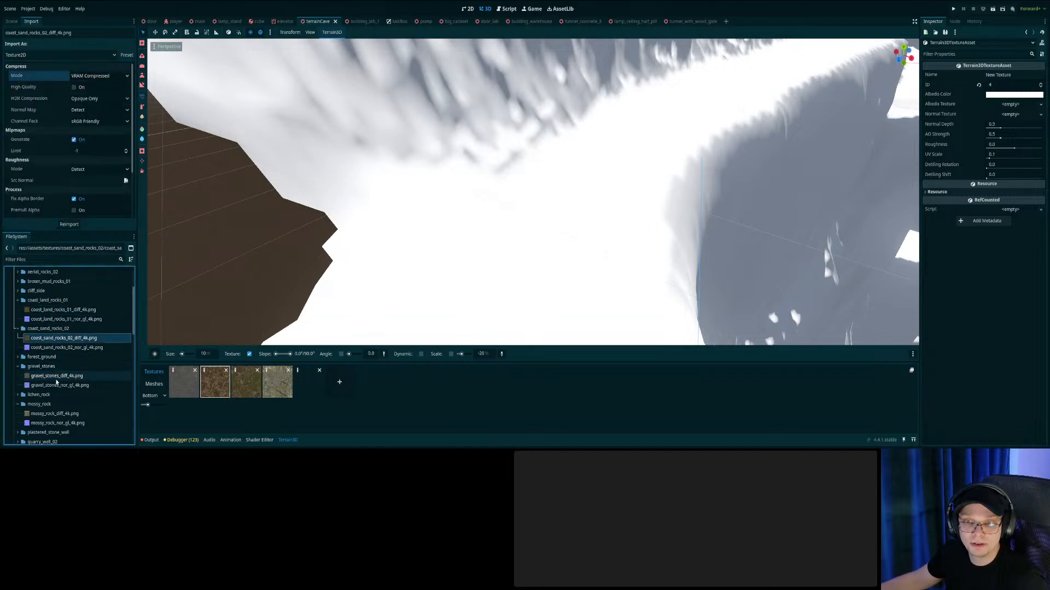
pyautogui.click(61, 310)
pyautogui.click(65, 339)
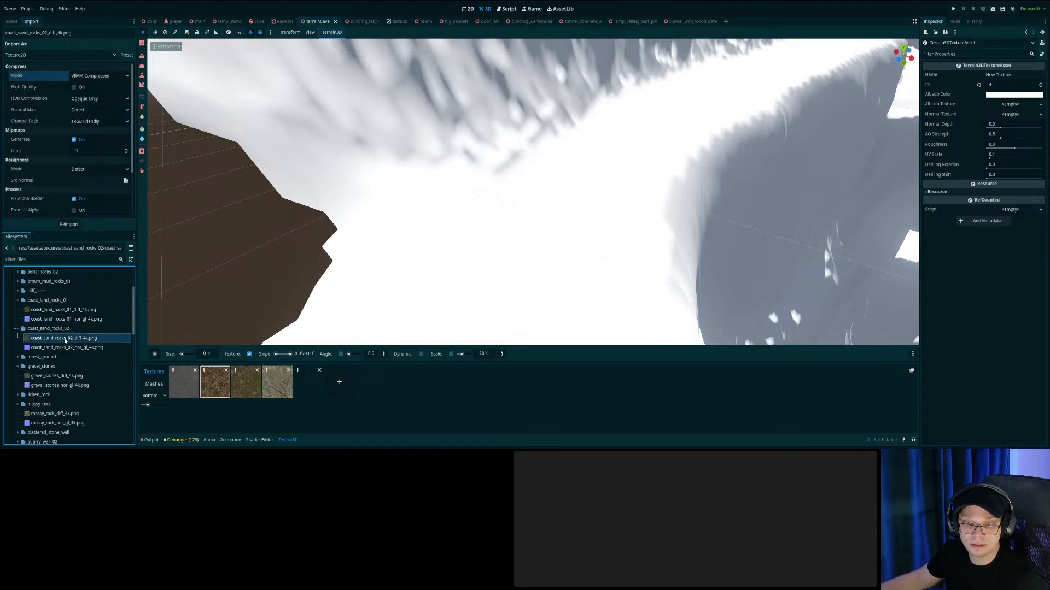
pyautogui.click(70, 313)
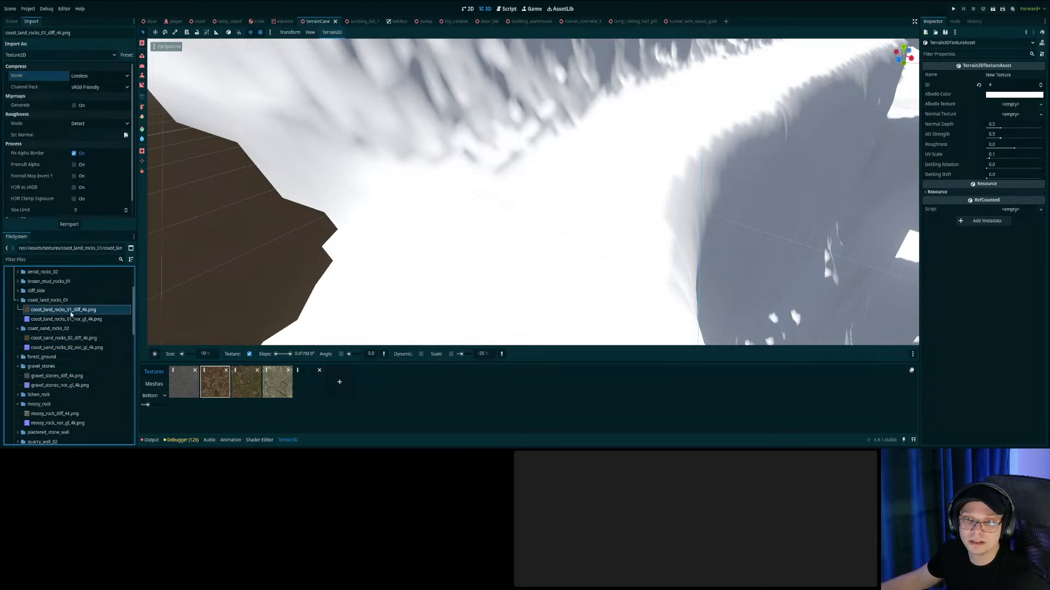
pyautogui.click(71, 340)
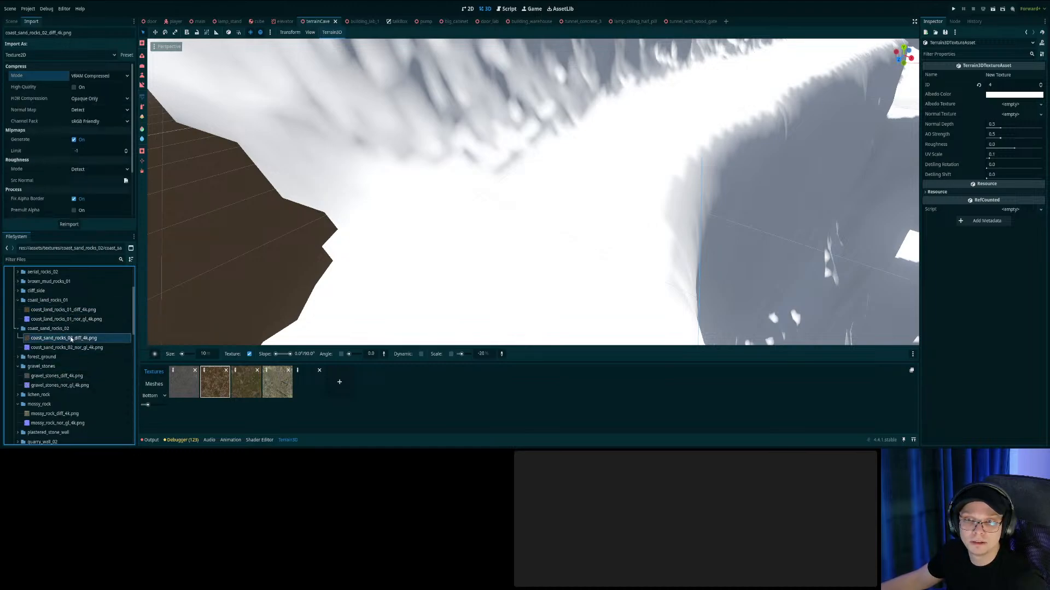
# Set the compress mode of coast_land_rocks_01_diff_4k.png to VRAM Compressed and reimport it.
pyautogui.click(76, 310)
pyautogui.click(87, 79)
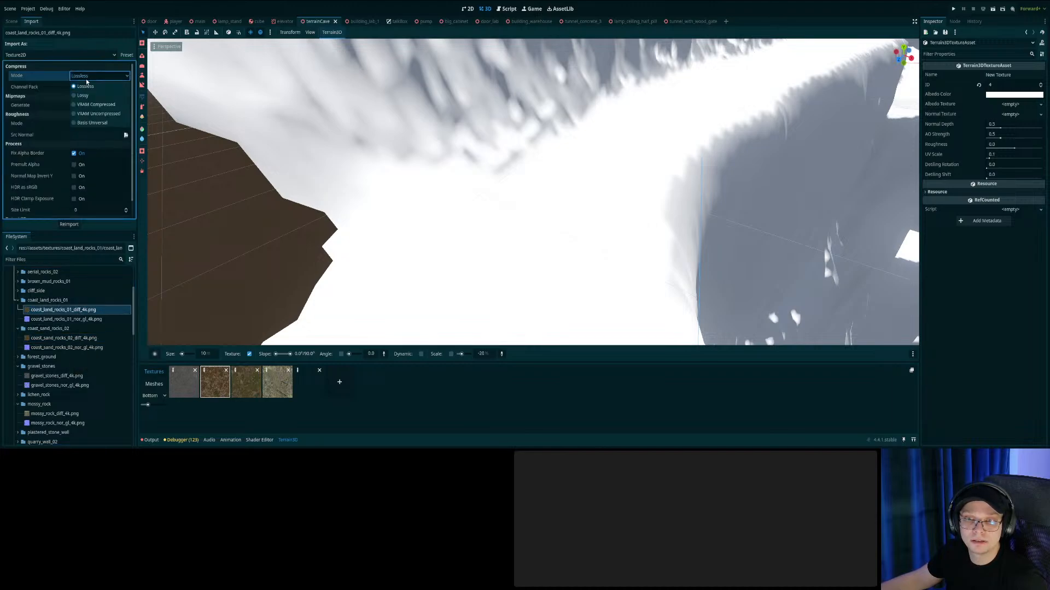
pyautogui.click(104, 106)
pyautogui.click(64, 226)
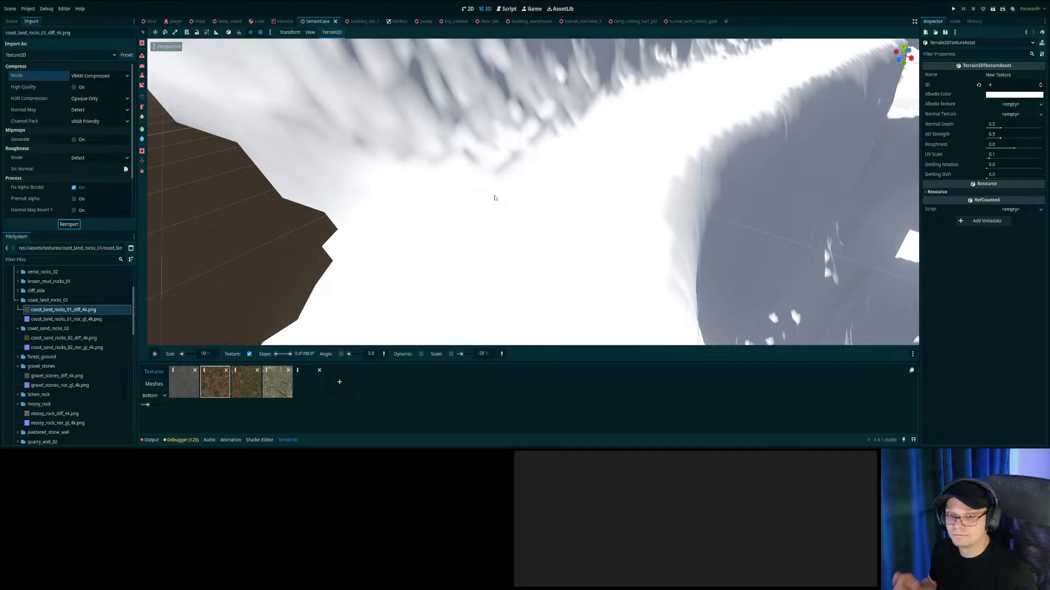
pyautogui.click(214, 383)
pyautogui.scroll(-3, 80, 164)
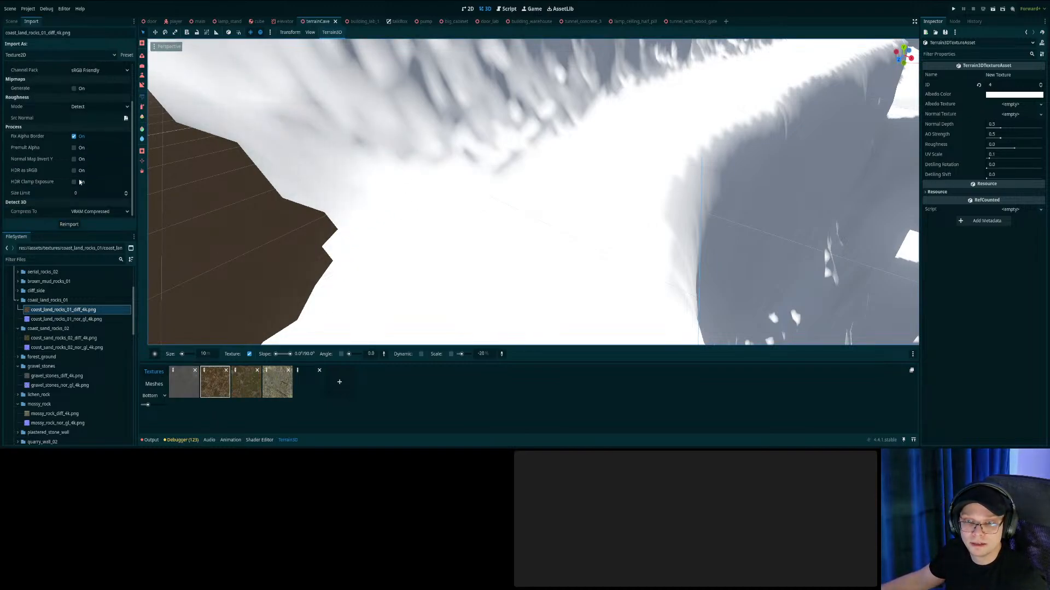
pyautogui.scroll(1, 80, 182)
# Reimport coast_land_rocks_01_nor_gl_4k.png with VRAM Compressed as its compress mode, and save the scene.
pyautogui.click(64, 321)
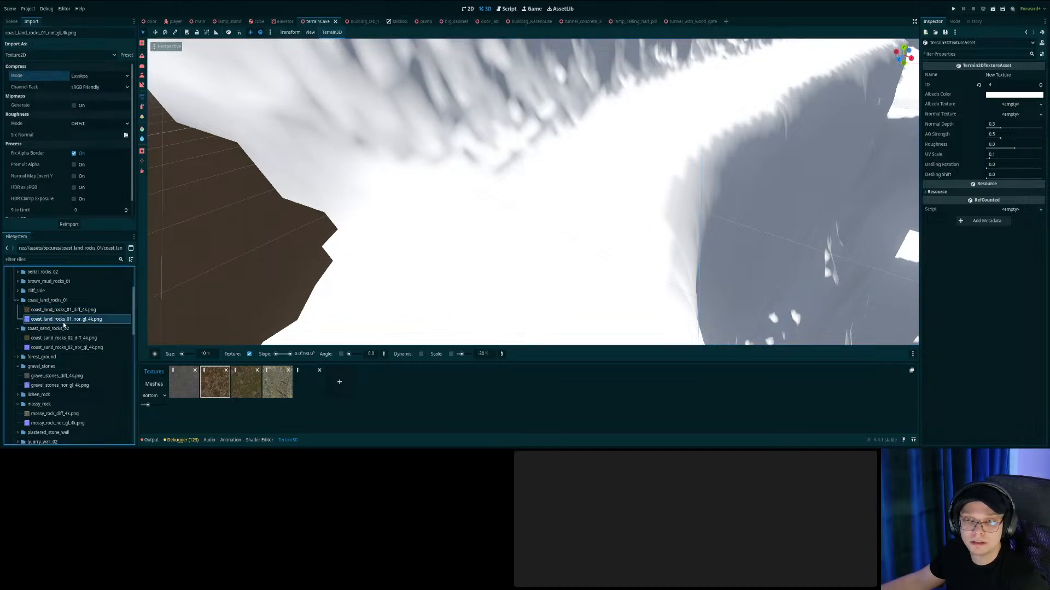
pyautogui.click(67, 347)
pyautogui.click(70, 322)
pyautogui.click(87, 74)
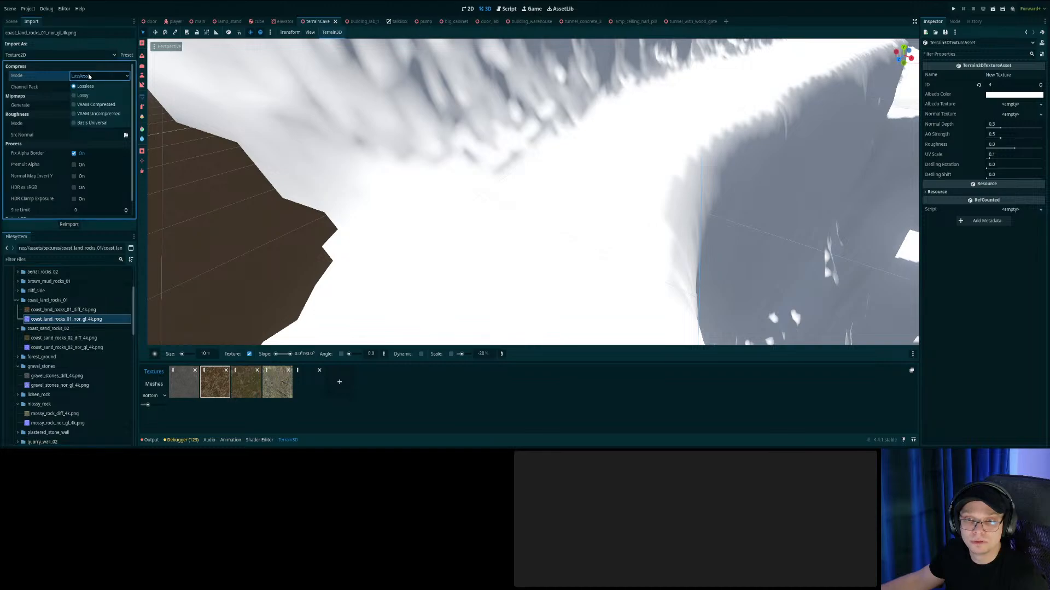
pyautogui.click(104, 104)
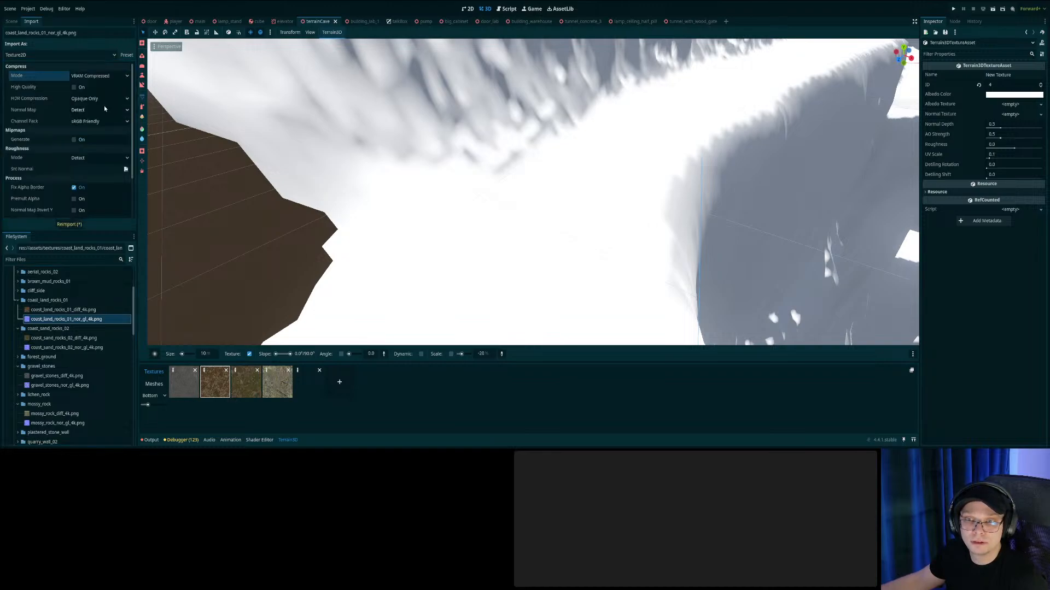
pyautogui.click(72, 224)
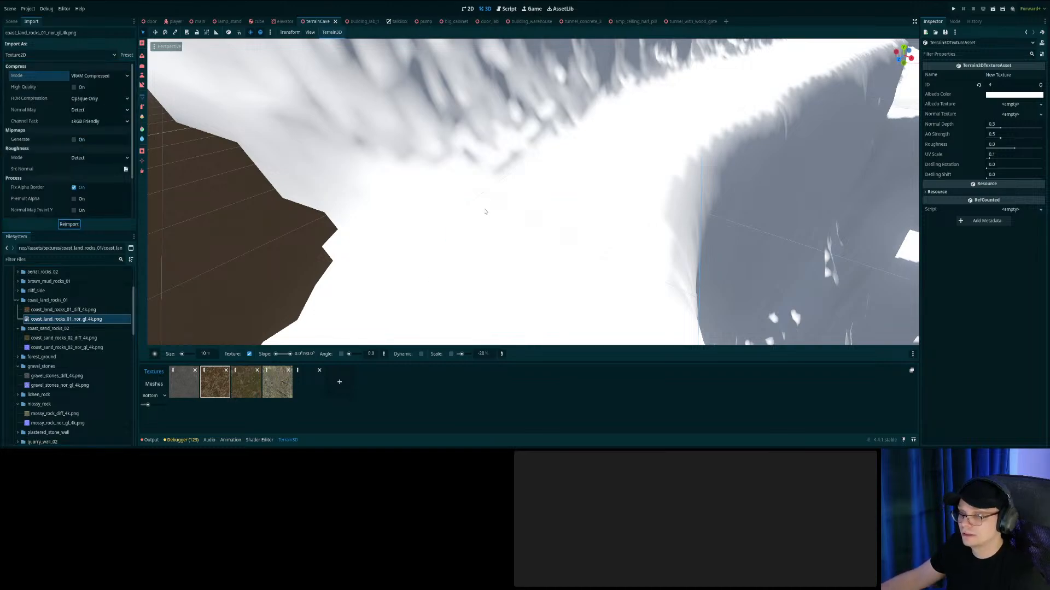
pyautogui.hotkey('ctrl', 's')
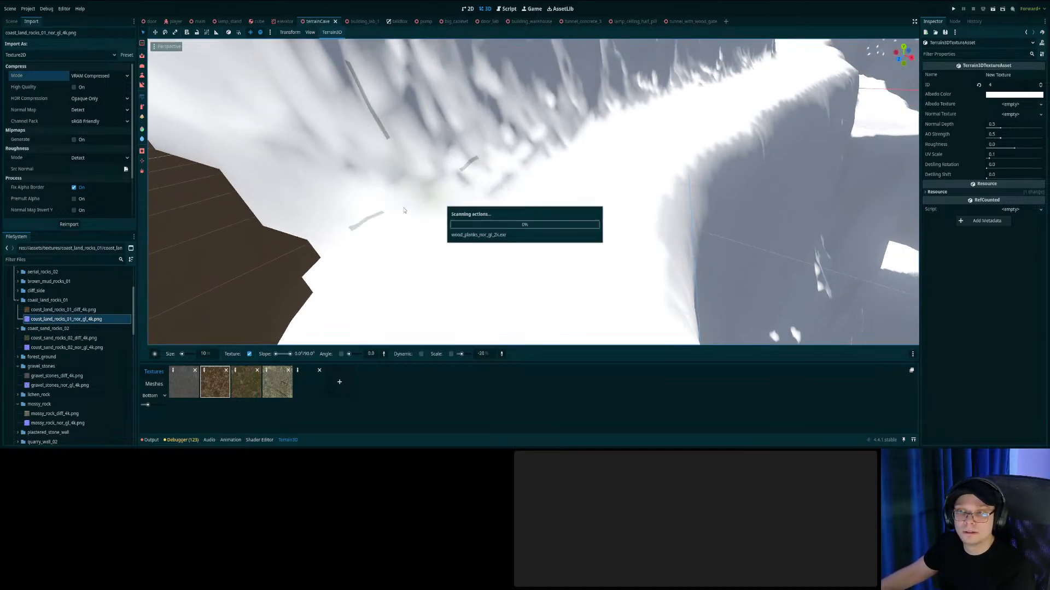
# Check the mipmap and compression import settings of the coast_land_rocks_01, coast_sand_rocks_02 and gravel_stones diffuse and normal textures against each other.
pyautogui.click(175, 389)
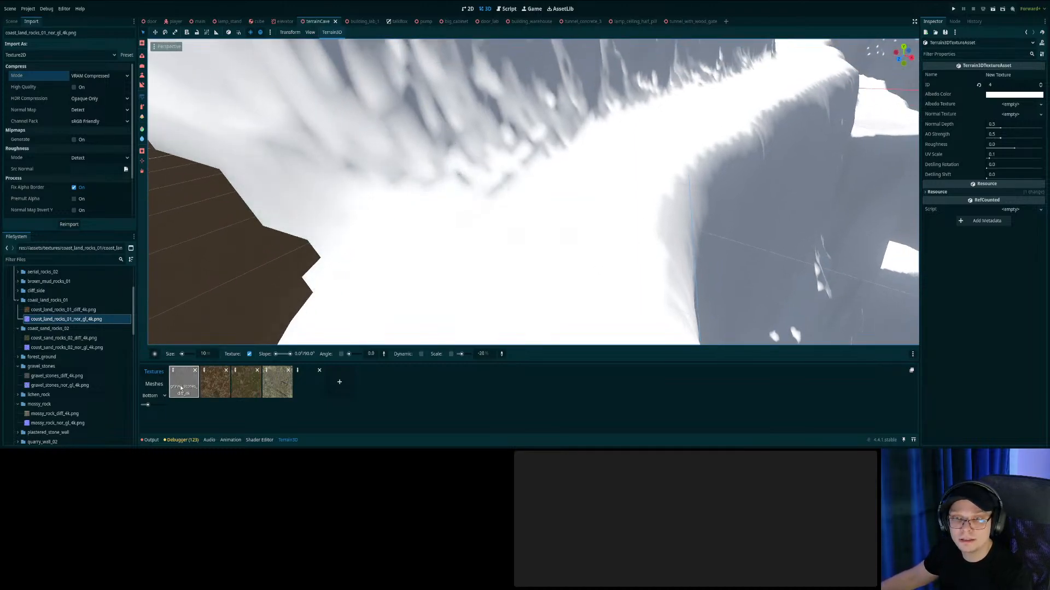
pyautogui.click(62, 310)
pyautogui.click(59, 320)
pyautogui.click(55, 347)
pyautogui.press('Up')
pyautogui.press('Up')
pyautogui.press('Up')
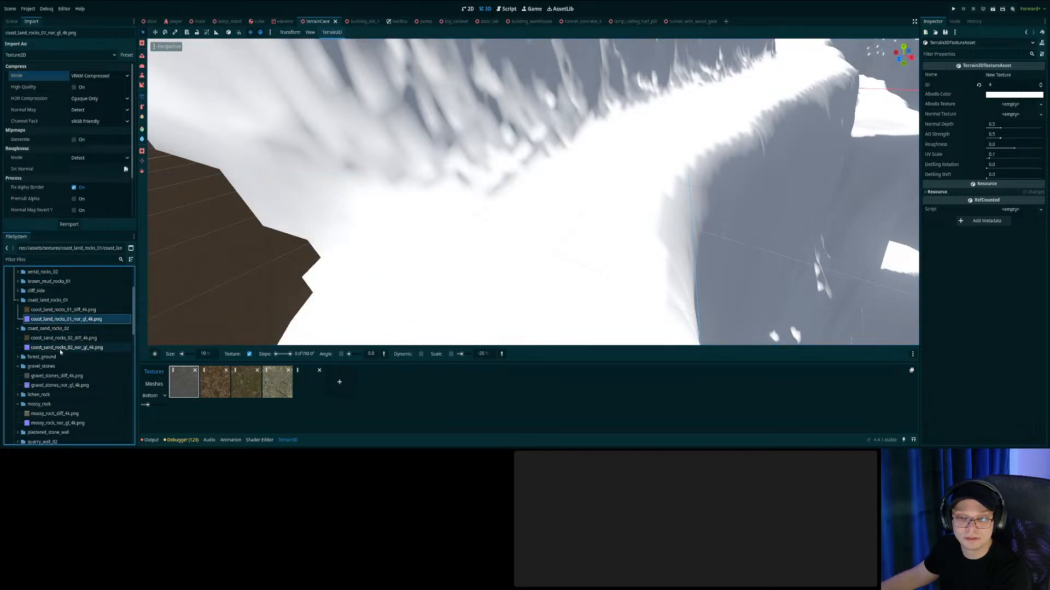
pyautogui.click(64, 340)
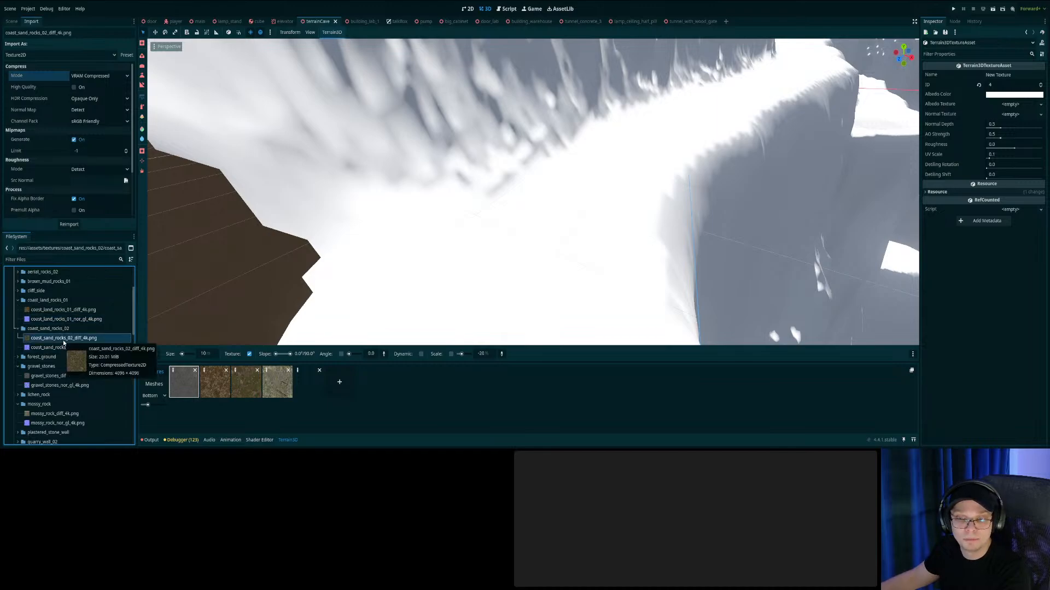
pyautogui.click(66, 348)
pyautogui.click(61, 339)
pyautogui.click(55, 375)
pyautogui.click(59, 386)
pyautogui.click(63, 338)
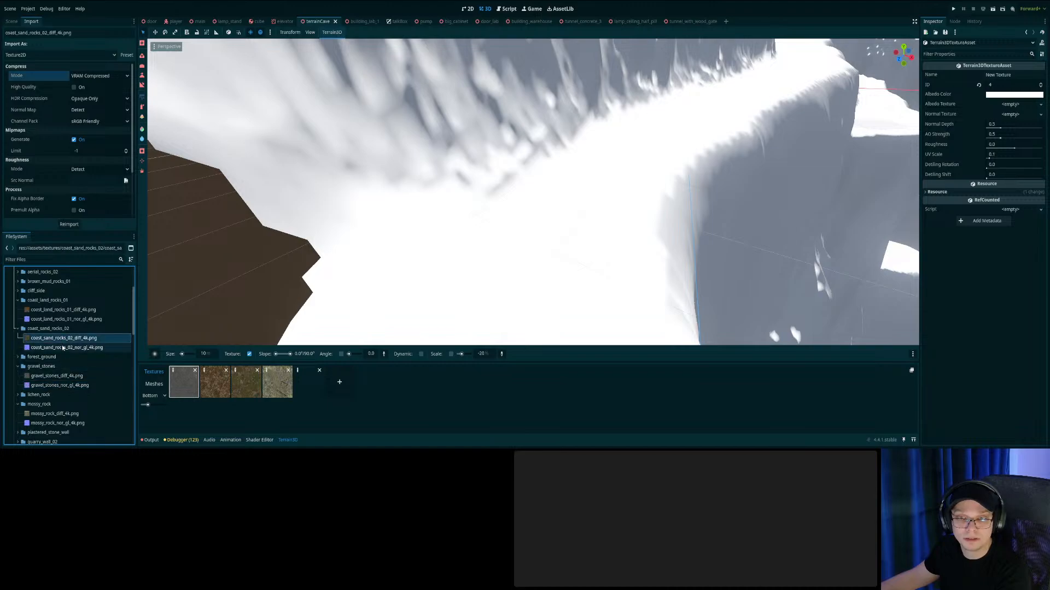
# Enable mipmap generation for coast_land_rocks_01_diff_4k.png and reimport it.
pyautogui.click(63, 310)
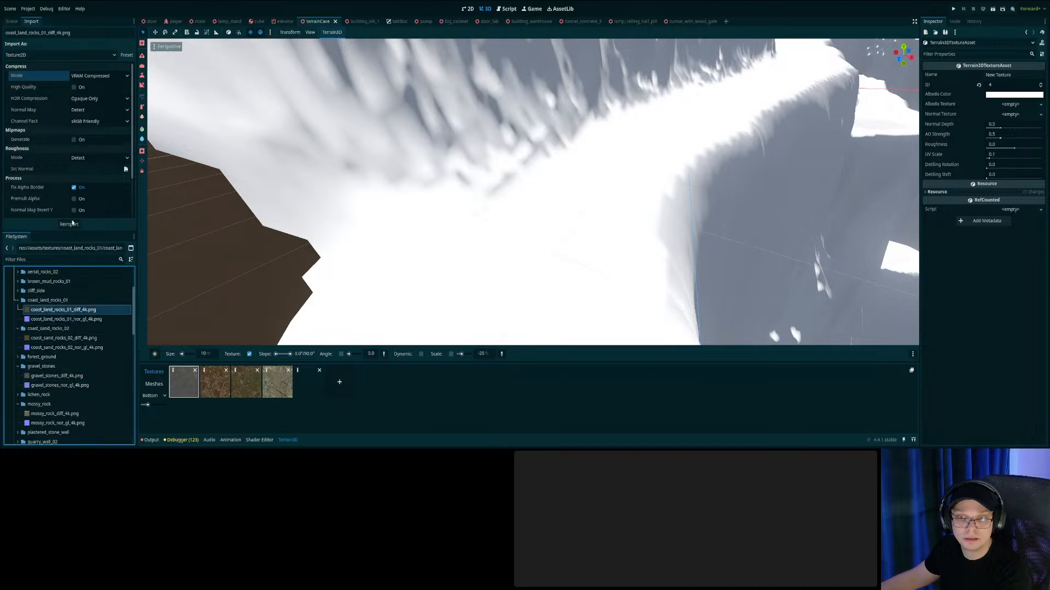
pyautogui.click(75, 140)
pyautogui.click(69, 224)
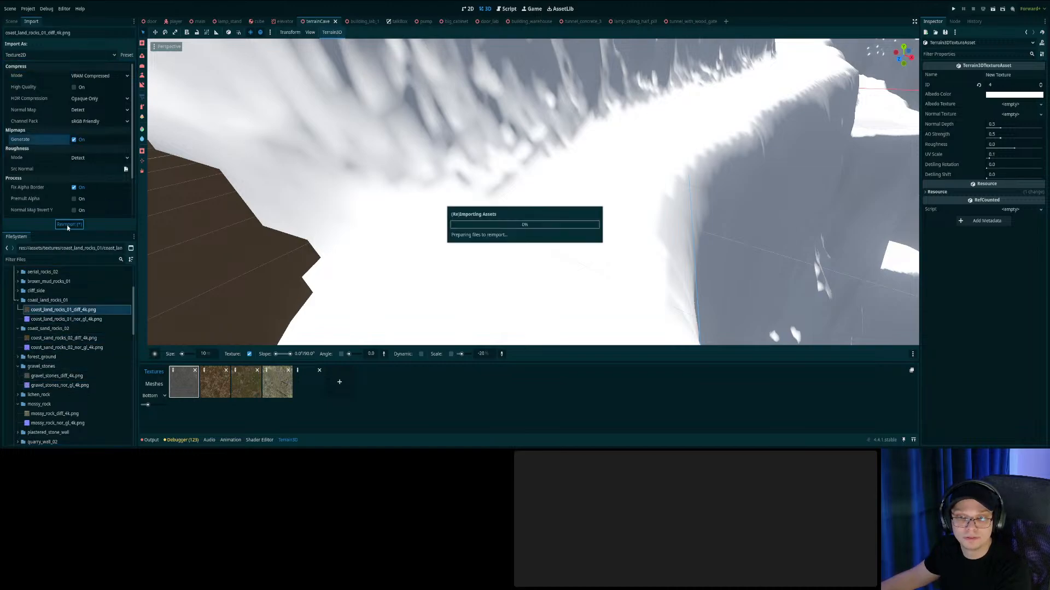
# Enable mipmap generation for coast_land_rocks_01_nor_gl_4k.png, reimport it, and save the scene.
pyautogui.click(77, 320)
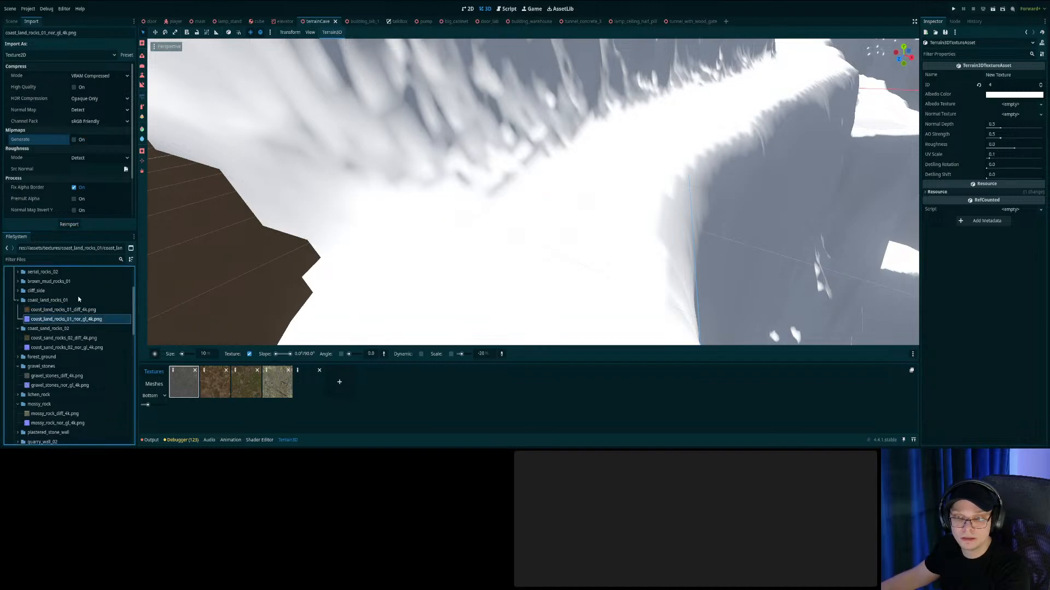
pyautogui.click(74, 140)
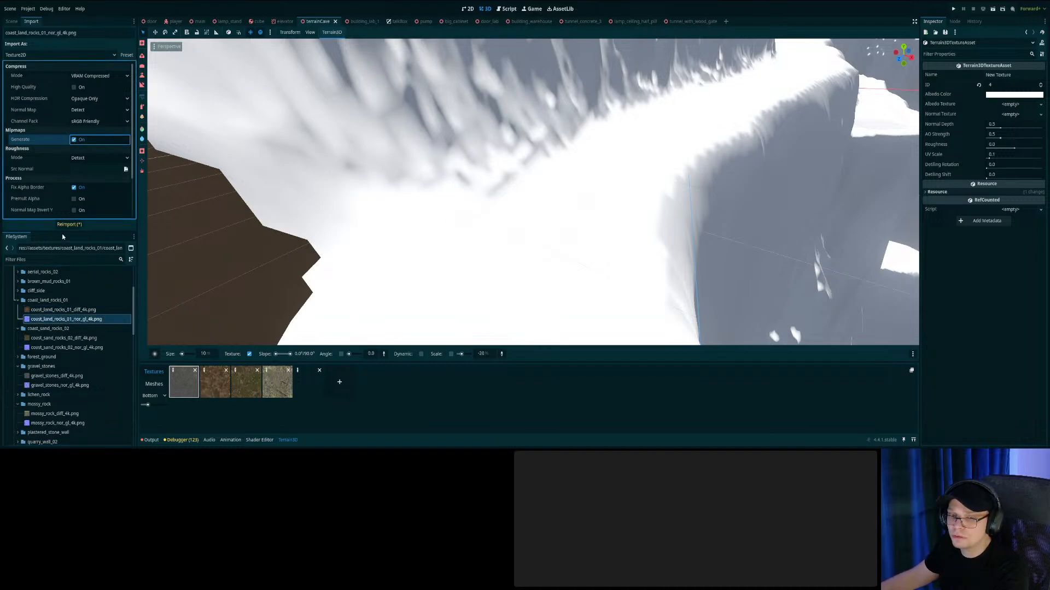
pyautogui.click(68, 225)
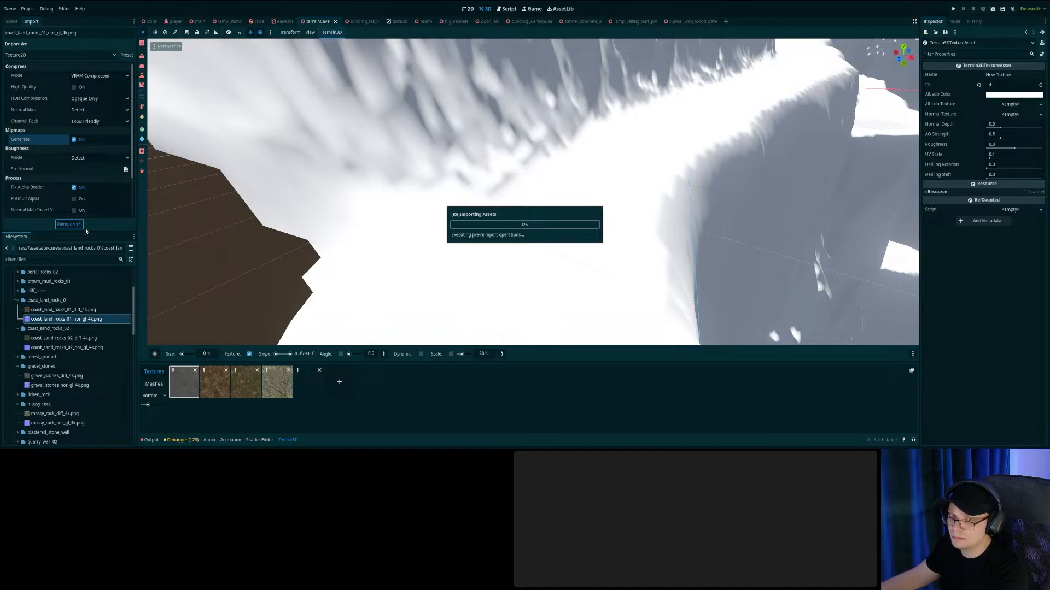
pyautogui.click(53, 311)
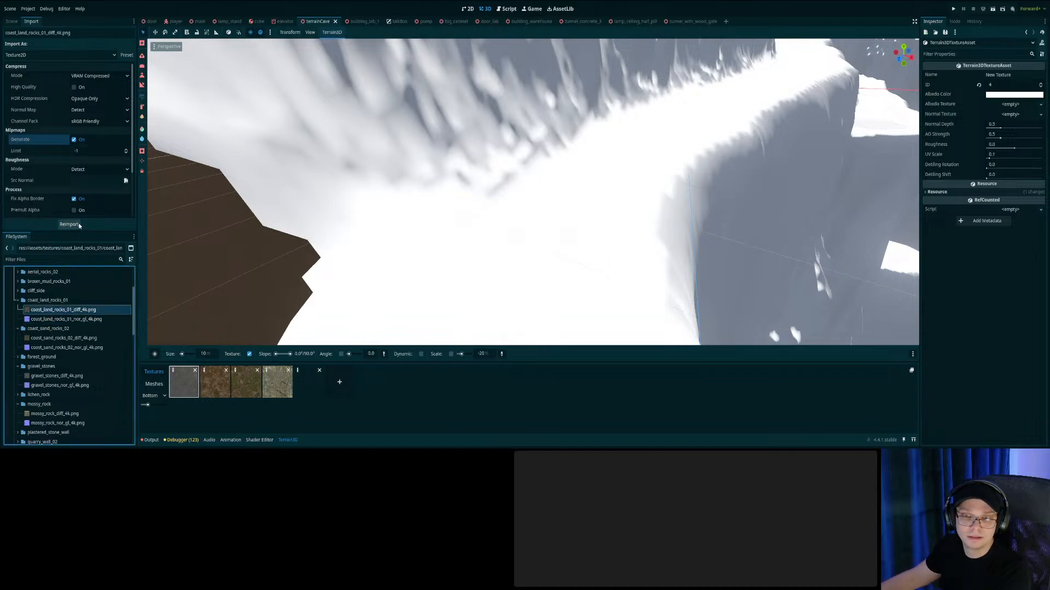
pyautogui.click(58, 320)
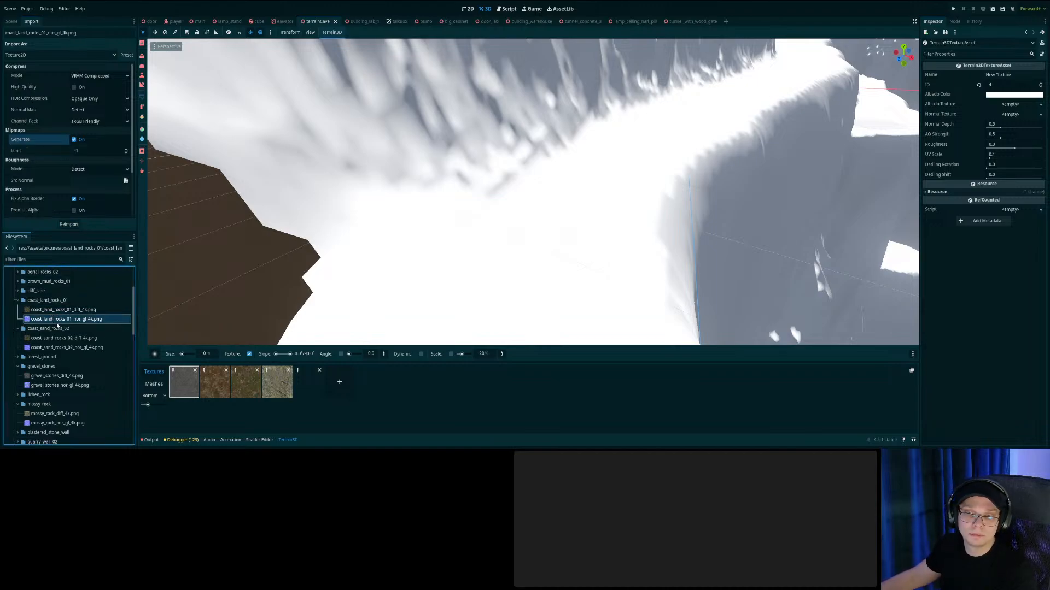
pyautogui.click(61, 310)
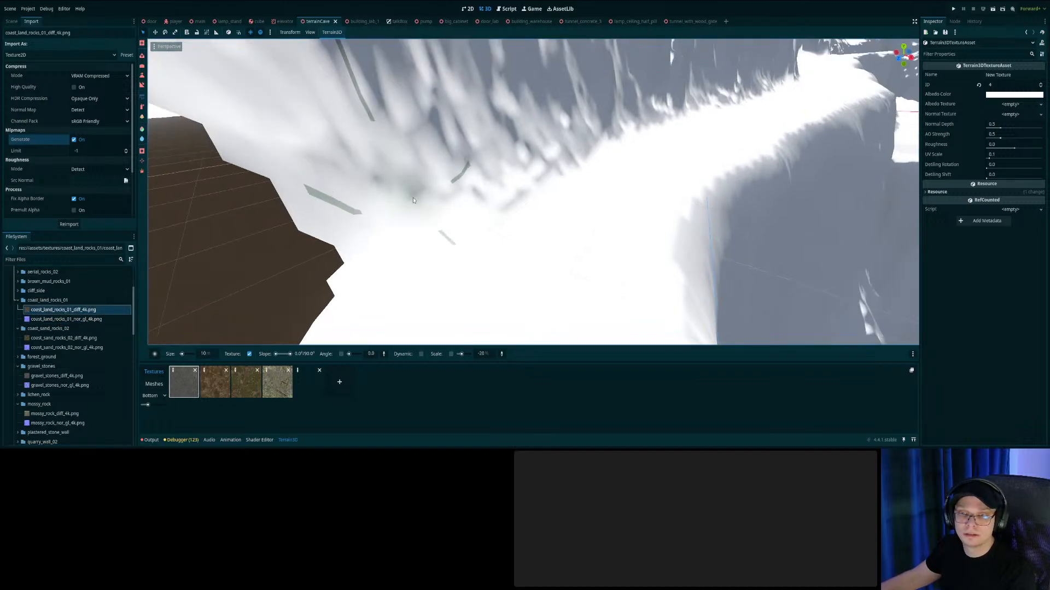
pyautogui.moveTo(460, 176); pyautogui.dragTo(500, 139, button='right')
pyautogui.hotkey('ctrl', 's')
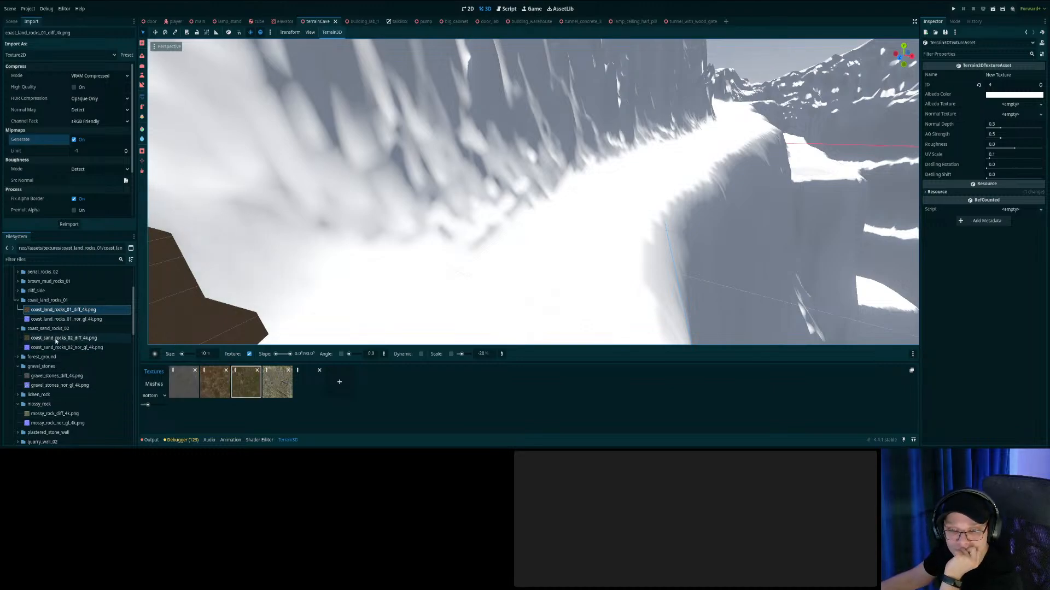
# Compare the mipmap, compression and processing import settings of the coast_land_rocks_01, coast_sand_rocks_02, gravel_stones and mossy_rock textures.
pyautogui.click(57, 319)
pyautogui.scroll(-3, 69, 164)
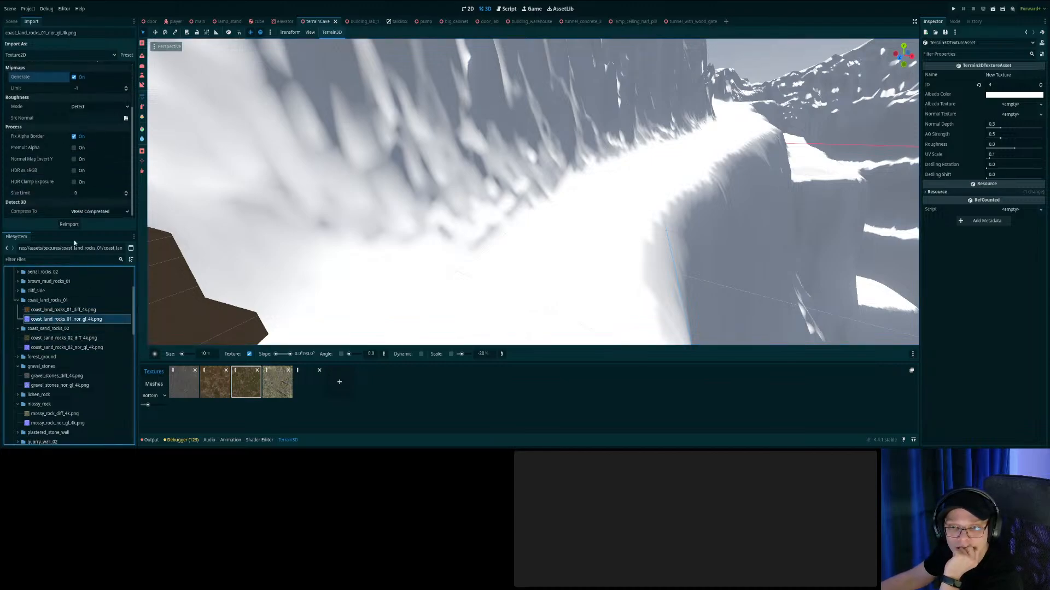
pyautogui.click(49, 375)
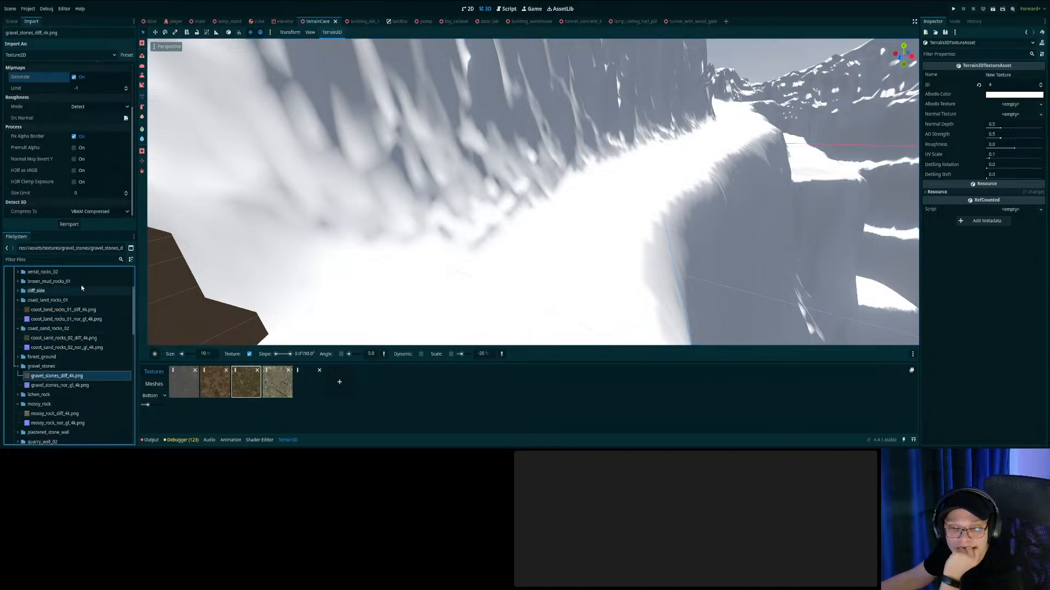
pyautogui.click(45, 319)
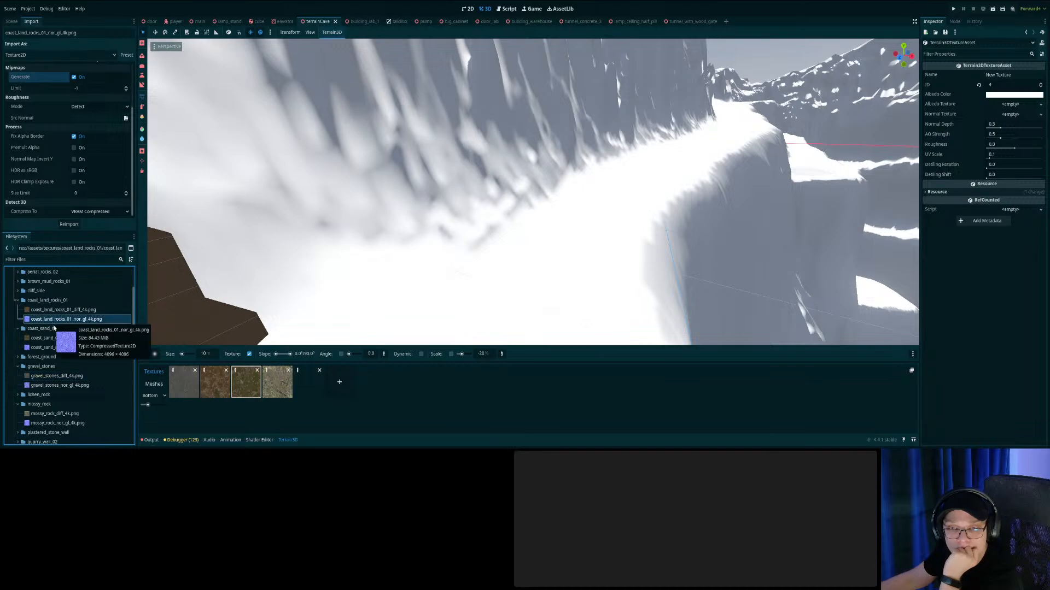
pyautogui.click(54, 338)
pyautogui.click(53, 346)
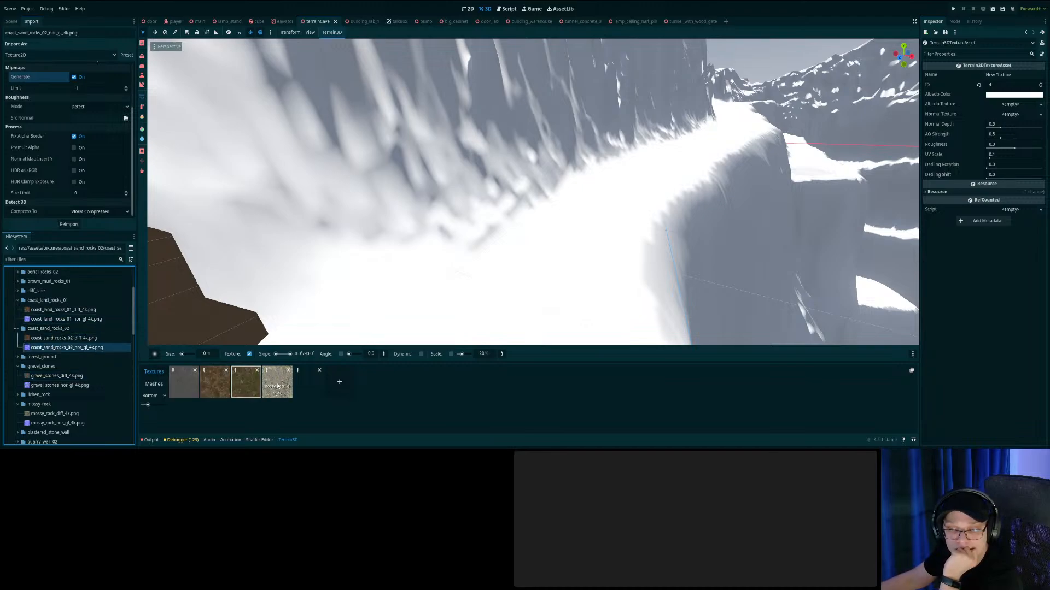
pyautogui.click(54, 413)
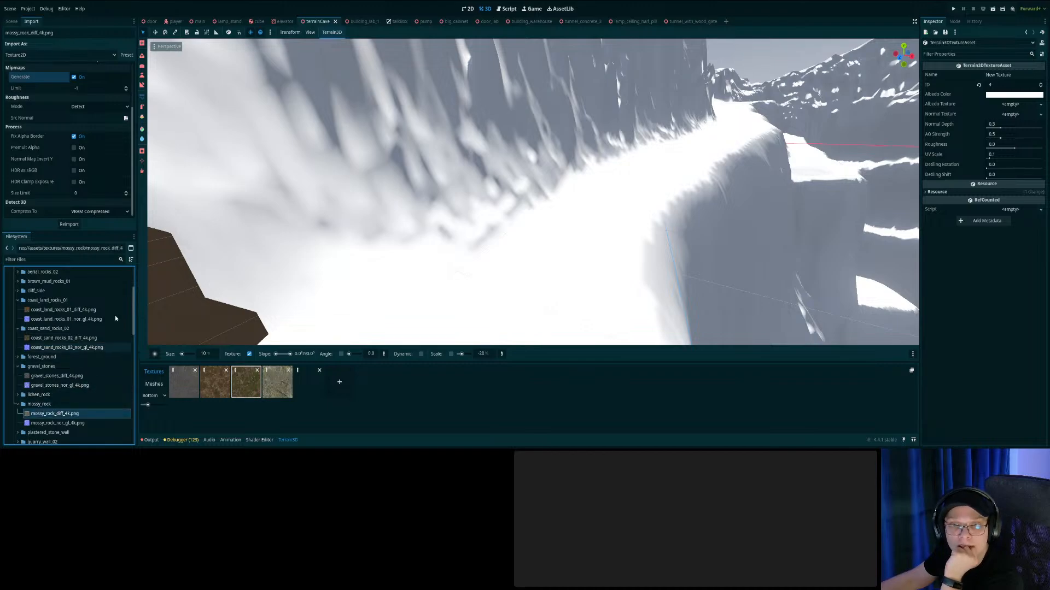
pyautogui.scroll(2, 58, 144)
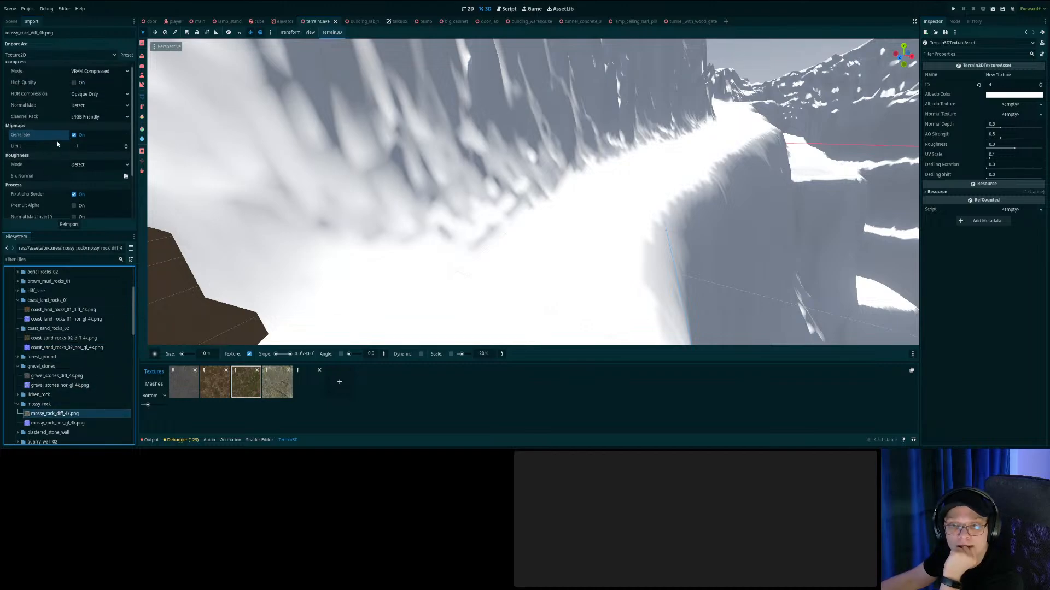
pyautogui.click(54, 385)
pyautogui.click(57, 424)
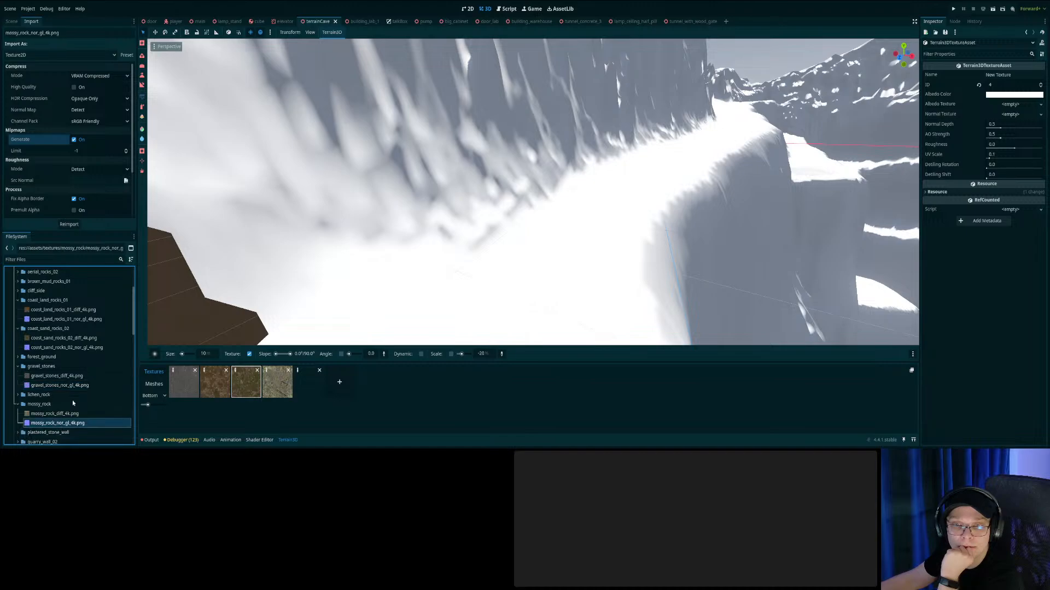
# Read the node configuration warning on Terrain3DCave in the scene tree.
pyautogui.moveTo(410, 90); pyautogui.dragTo(342, 90, button='right')
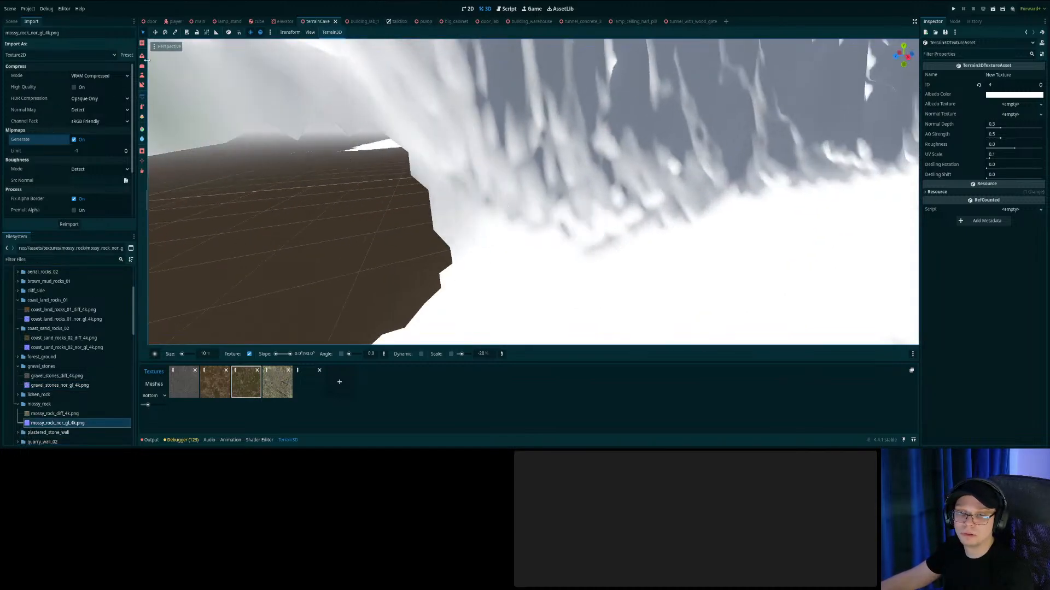
pyautogui.click(12, 21)
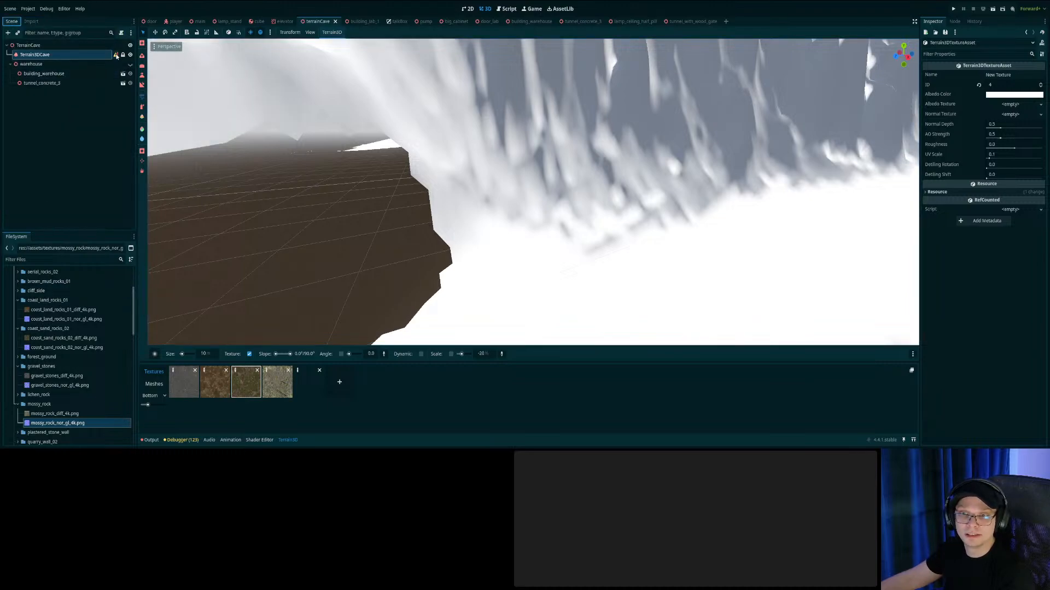
pyautogui.moveTo(116, 56)
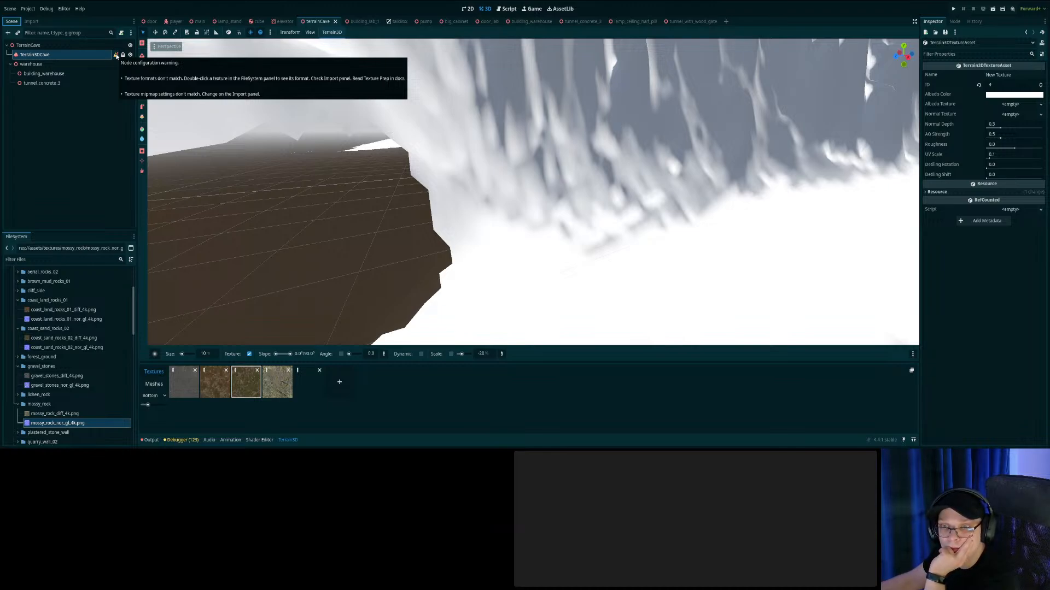
# Inspect the format of coast_land_rocks_01_diff_4k.png and recheck its import settings against its normal map and the other rock textures.
pyautogui.click(214, 382)
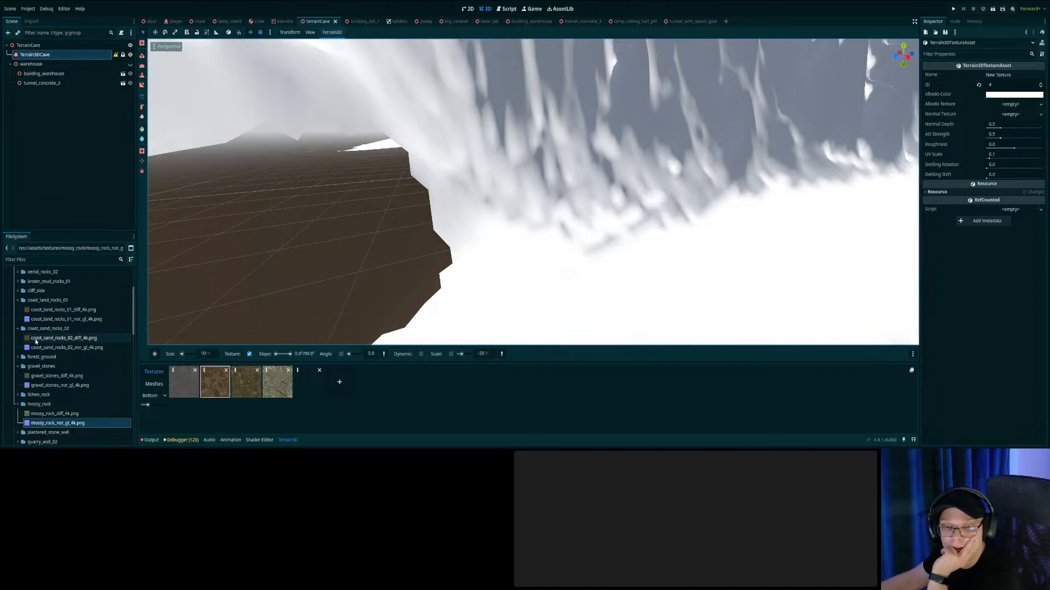
pyautogui.click(52, 311)
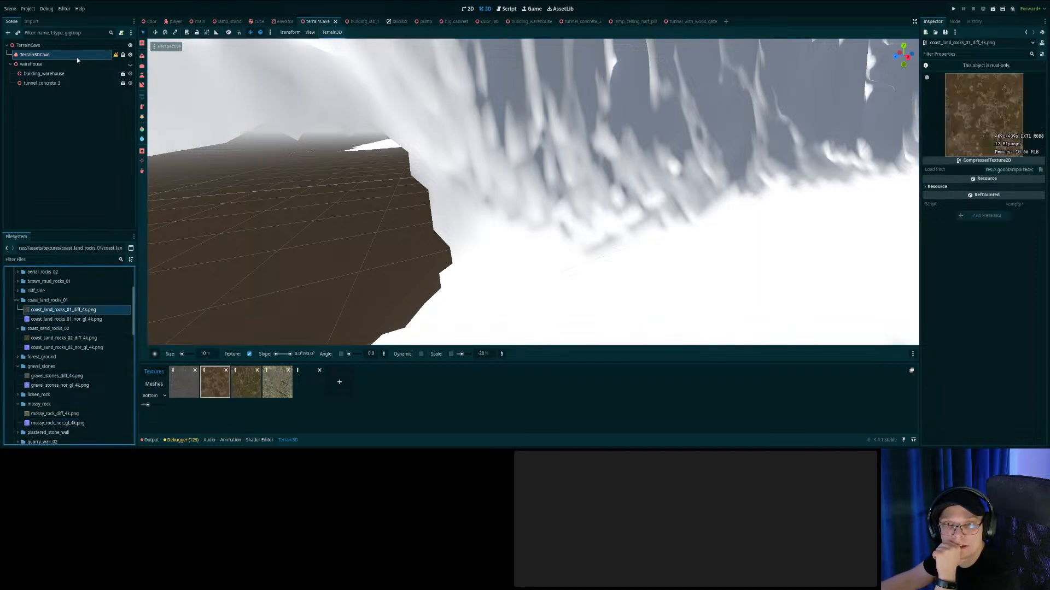
pyautogui.click(31, 21)
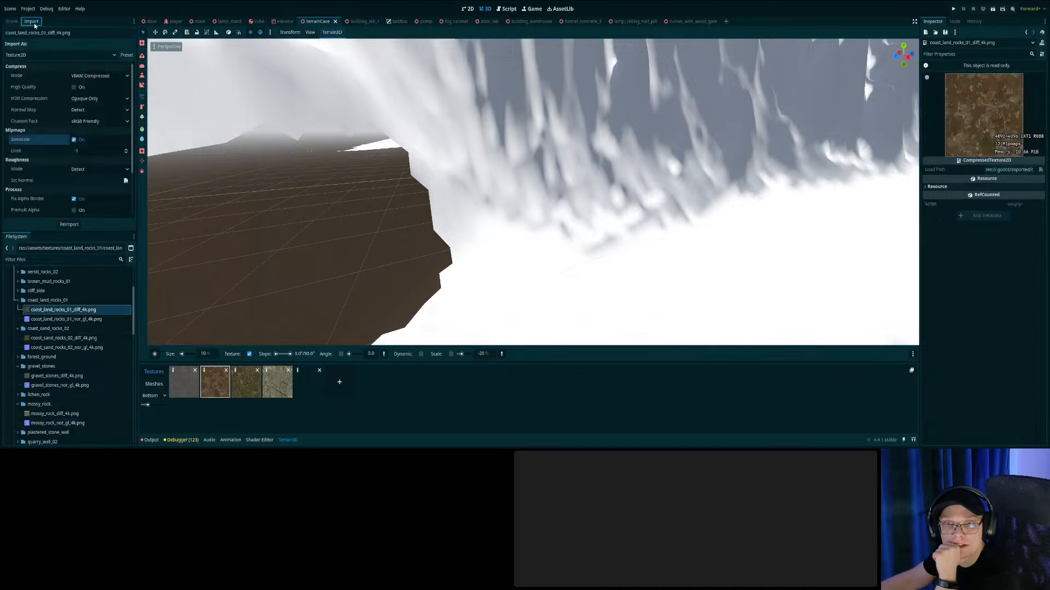
pyautogui.click(53, 318)
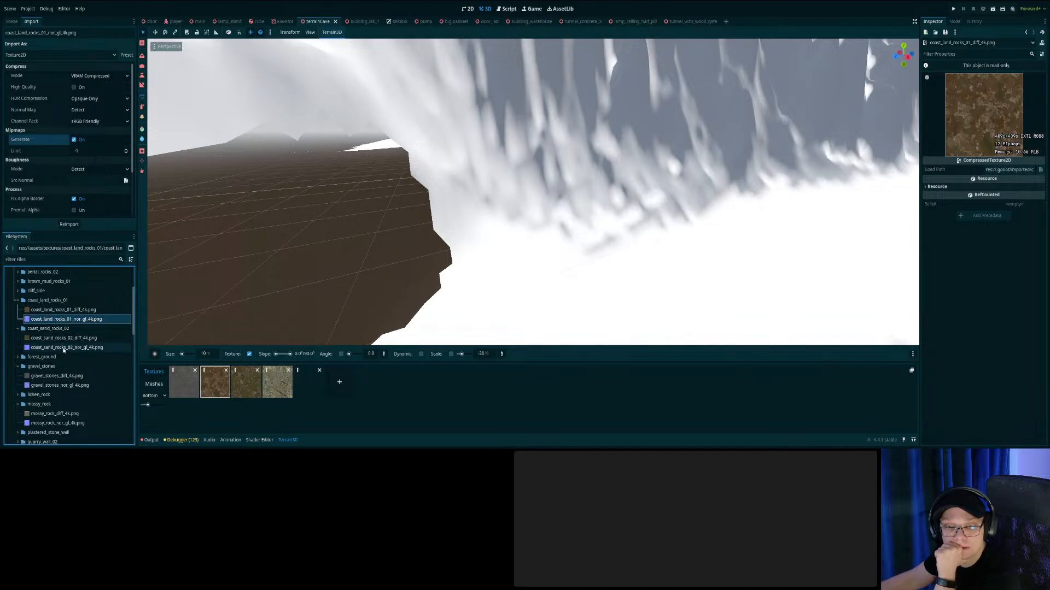
pyautogui.click(59, 385)
pyautogui.click(55, 376)
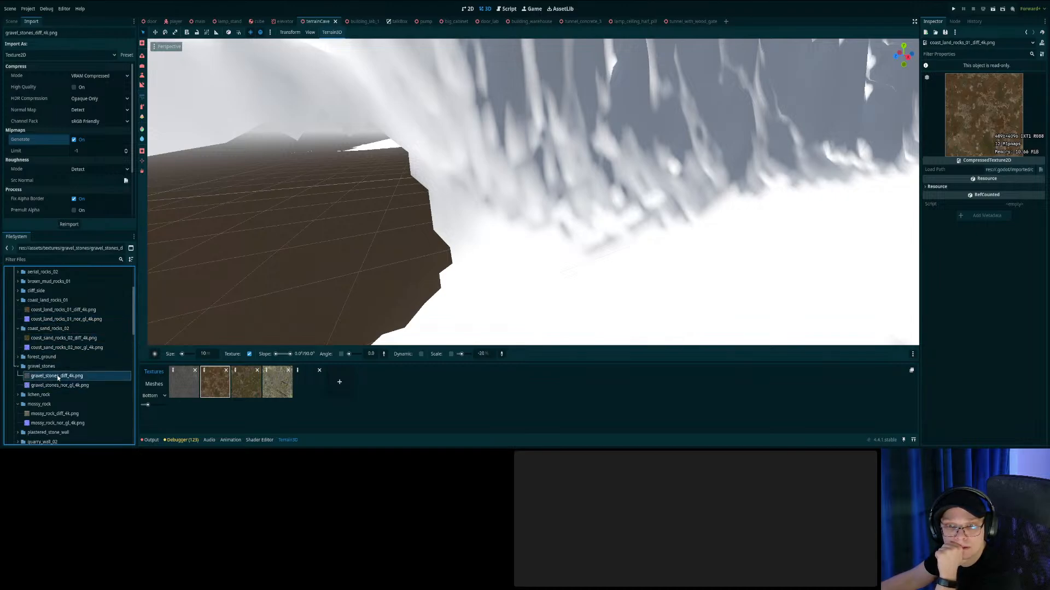
pyautogui.click(62, 424)
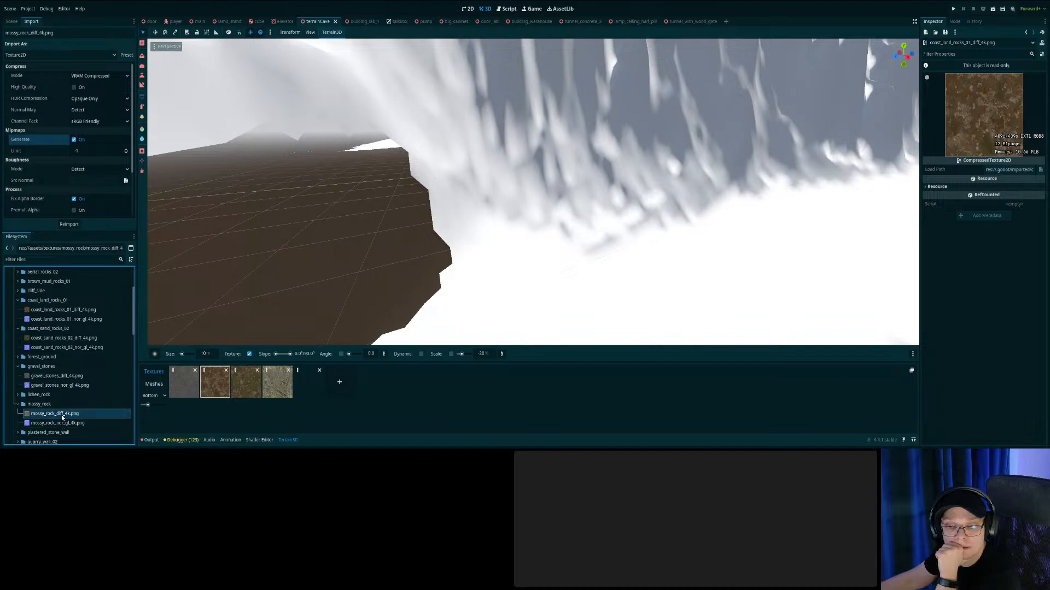
pyautogui.click(51, 339)
# Save the terrain scene and examine how the ground textures render in the main scene.
pyautogui.moveTo(470, 180); pyautogui.dragTo(515, 169, button='right')
pyautogui.hotkey('ctrl', 's')
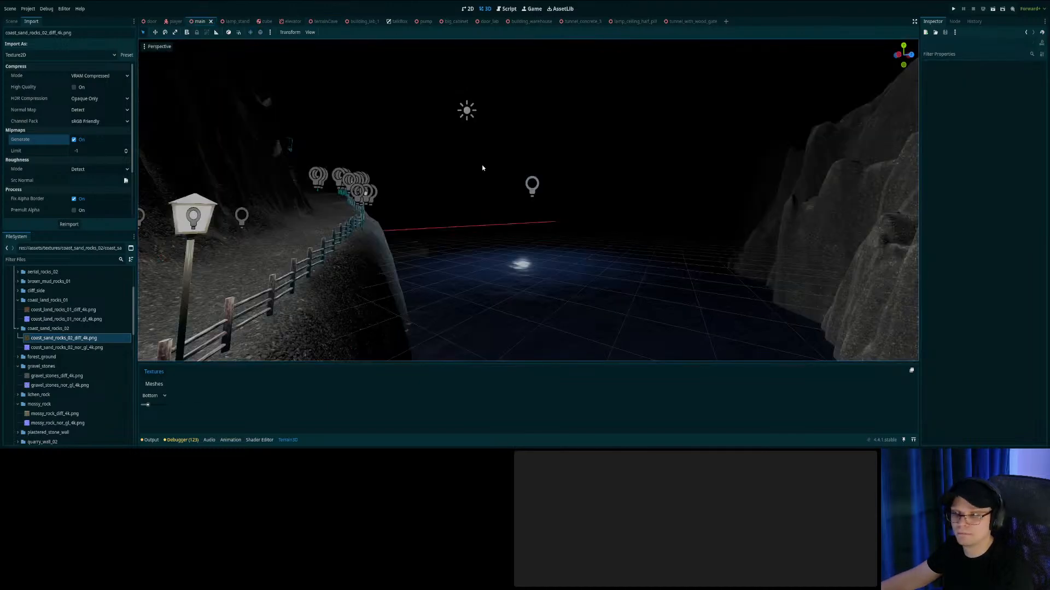
pyautogui.moveTo(482, 168); pyautogui.dragTo(509, 202, button='right')
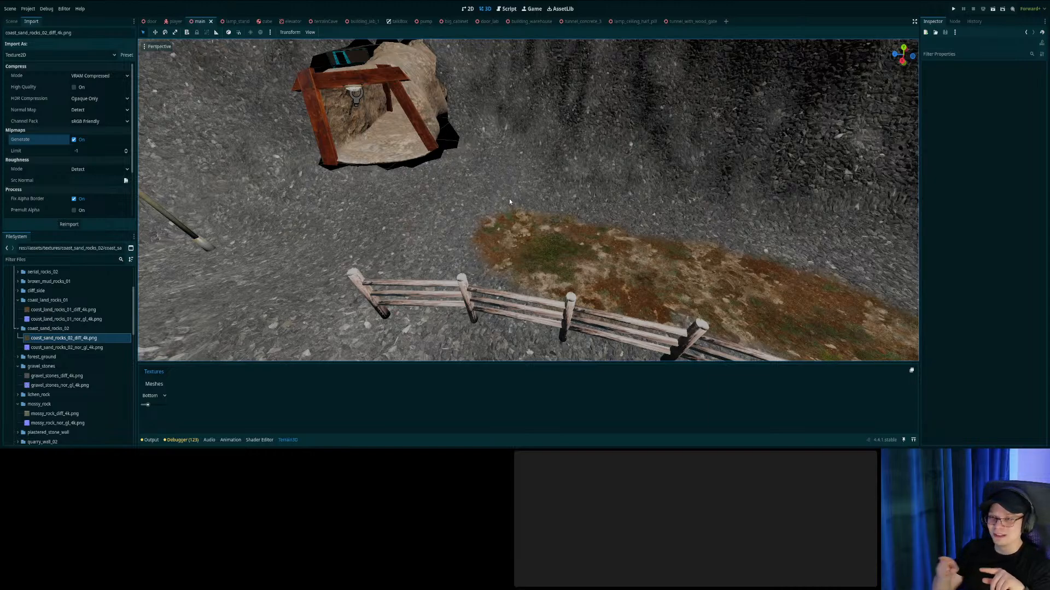
# Open the terrainCave scene and examine the brown textured patch on the path along the cliff.
pyautogui.click(323, 22)
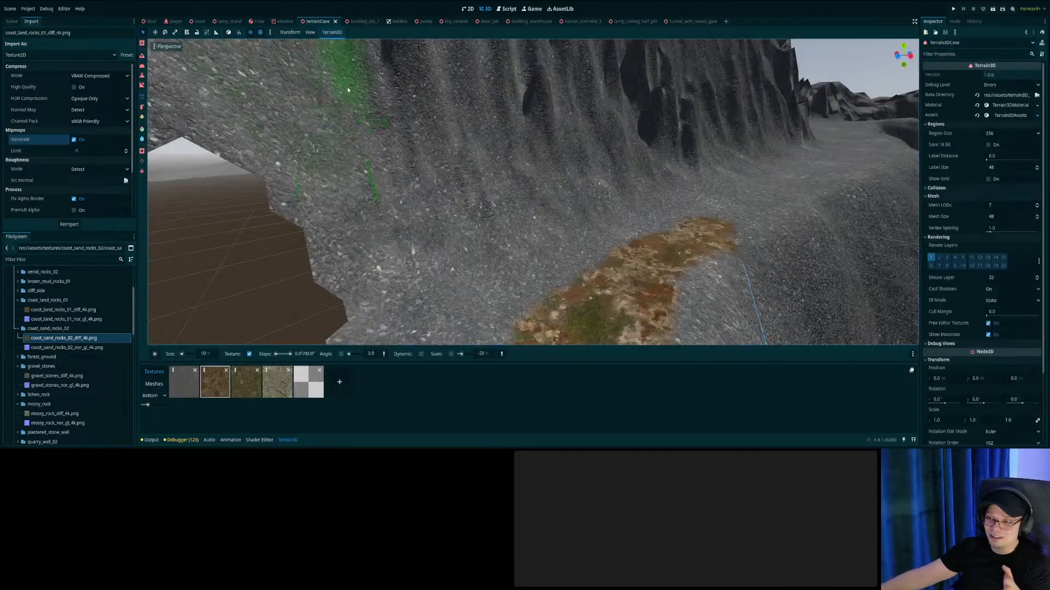
pyautogui.moveTo(523, 221); pyautogui.dragTo(607, 218, button='right')
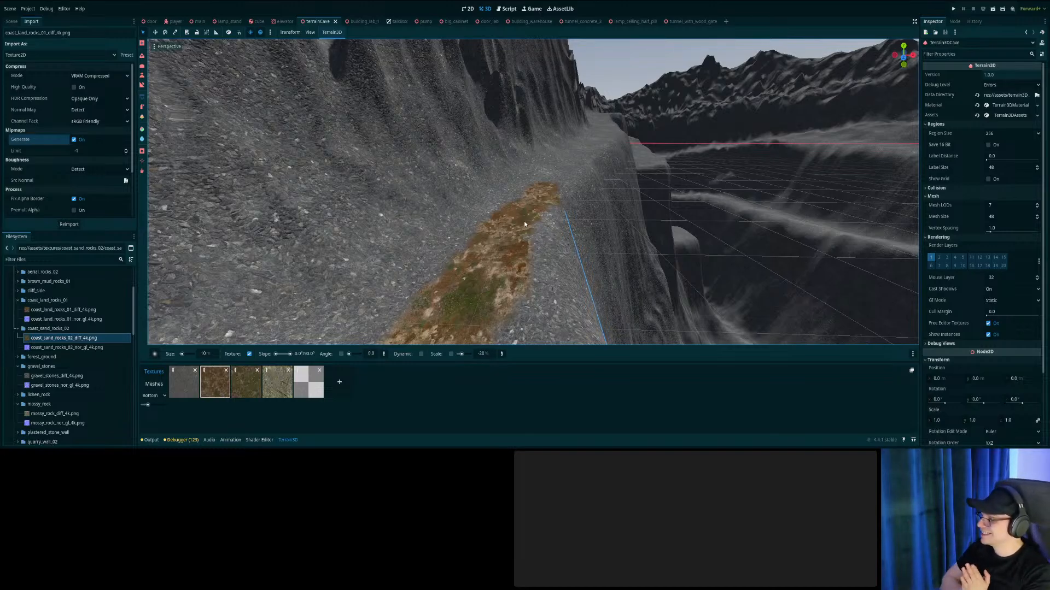
pyautogui.moveTo(542, 226)
pyautogui.mouseDown(button='right')
pyautogui.moveTo(383, 214)
pyautogui.moveTo(284, 235)
pyautogui.moveTo(547, 219)
pyautogui.moveTo(602, 192)
pyautogui.moveTo(527, 223)
pyautogui.mouseUp(button='right')
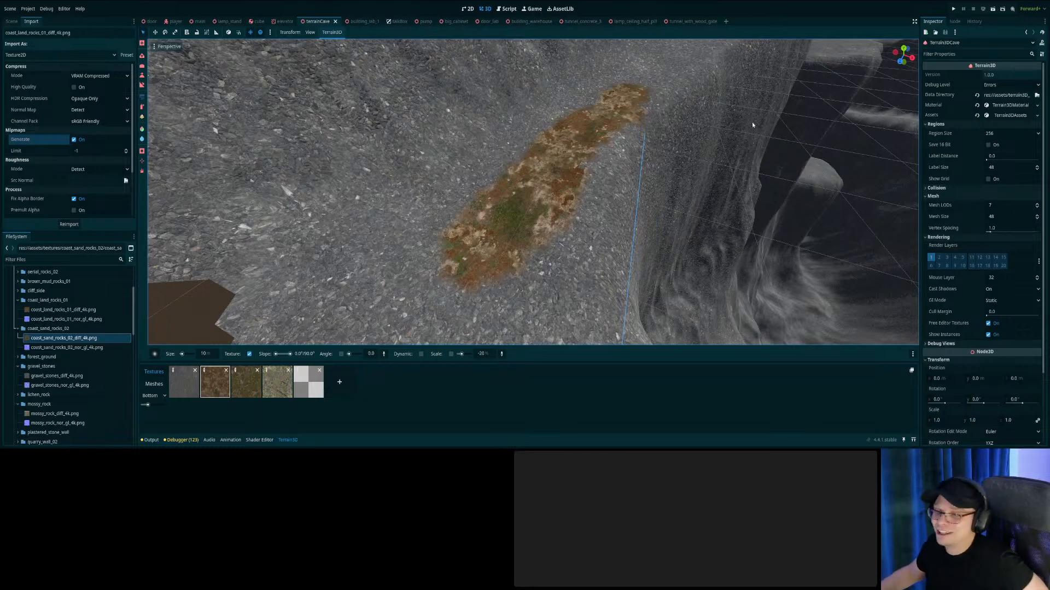
pyautogui.moveTo(627, 192)
pyautogui.mouseDown(button='right')
pyautogui.moveTo(494, 241)
pyautogui.moveTo(629, 169)
pyautogui.moveTo(684, 205)
pyautogui.moveTo(620, 176)
pyautogui.mouseUp(button='right')
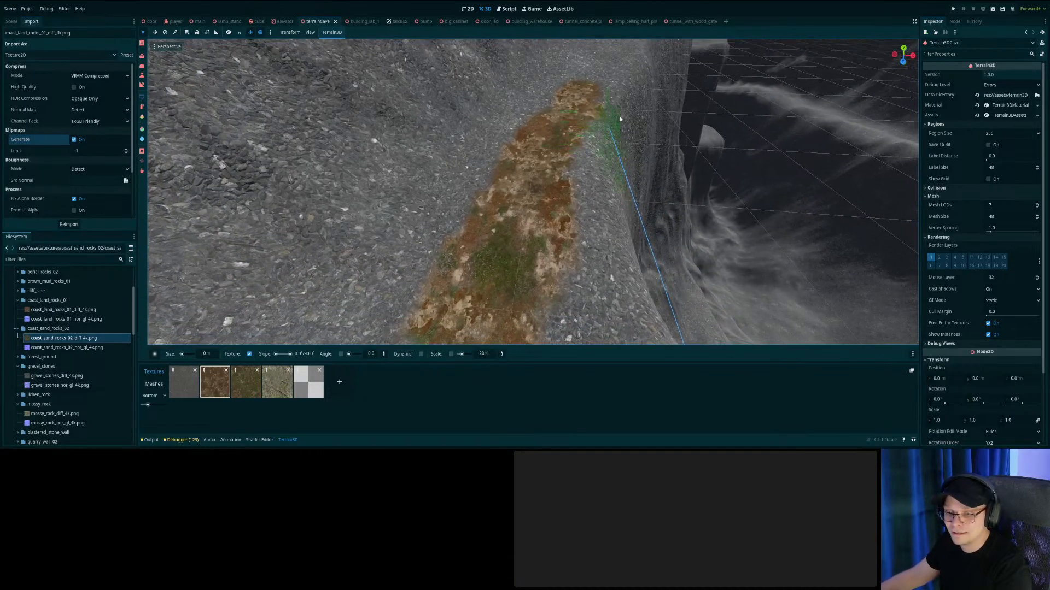
# Try painting the green mossy texture over the brown patch on the cliff path, and undo the stroke.
pyautogui.click(246, 382)
pyautogui.moveTo(476, 222)
pyautogui.mouseDown()
pyautogui.moveTo(448, 209)
pyautogui.moveTo(434, 227)
pyautogui.moveTo(512, 163)
pyautogui.mouseUp()
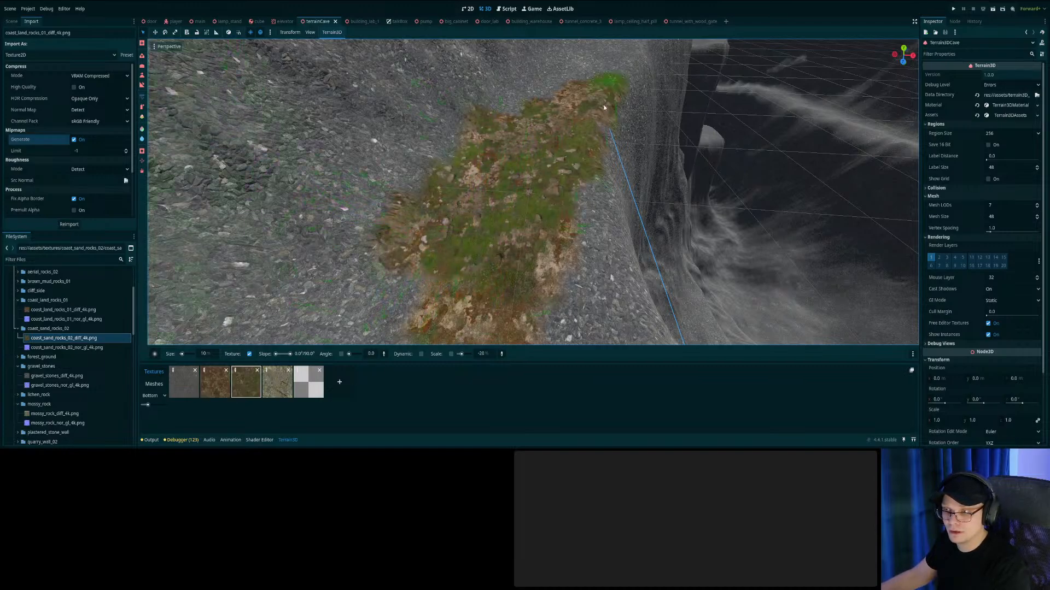
pyautogui.hotkey('ctrl', 'z')
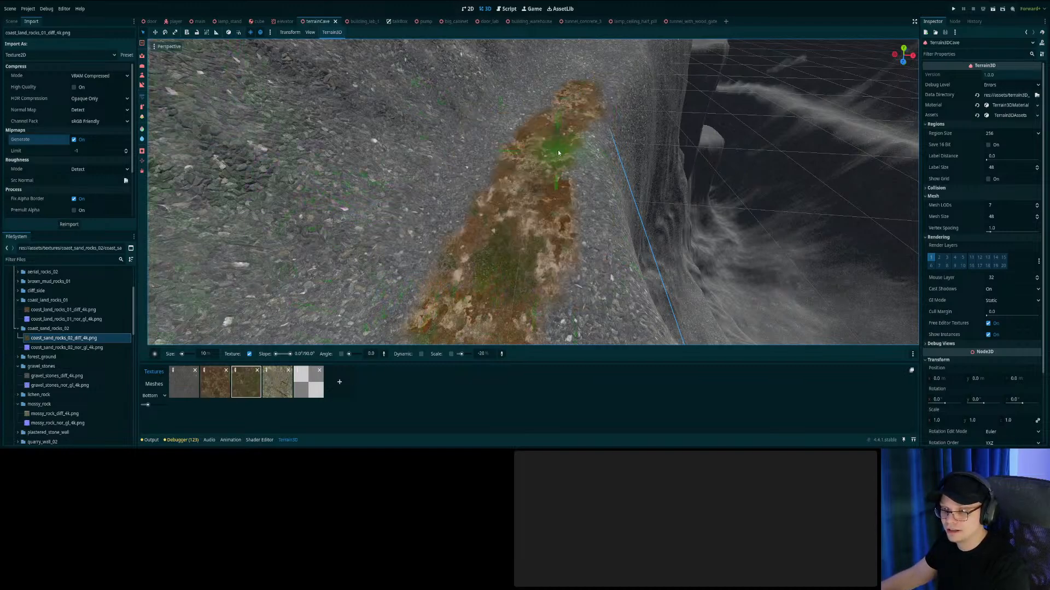
# Paint the grey gravel texture over the brown patch on the cliff path.
pyautogui.click(184, 381)
pyautogui.press('s')
pyautogui.moveTo(469, 239); pyautogui.dragTo(463, 249, button='right')
pyautogui.moveTo(494, 262); pyautogui.dragTo(495, 225)
pyautogui.moveTo(562, 220); pyautogui.dragTo(548, 99)
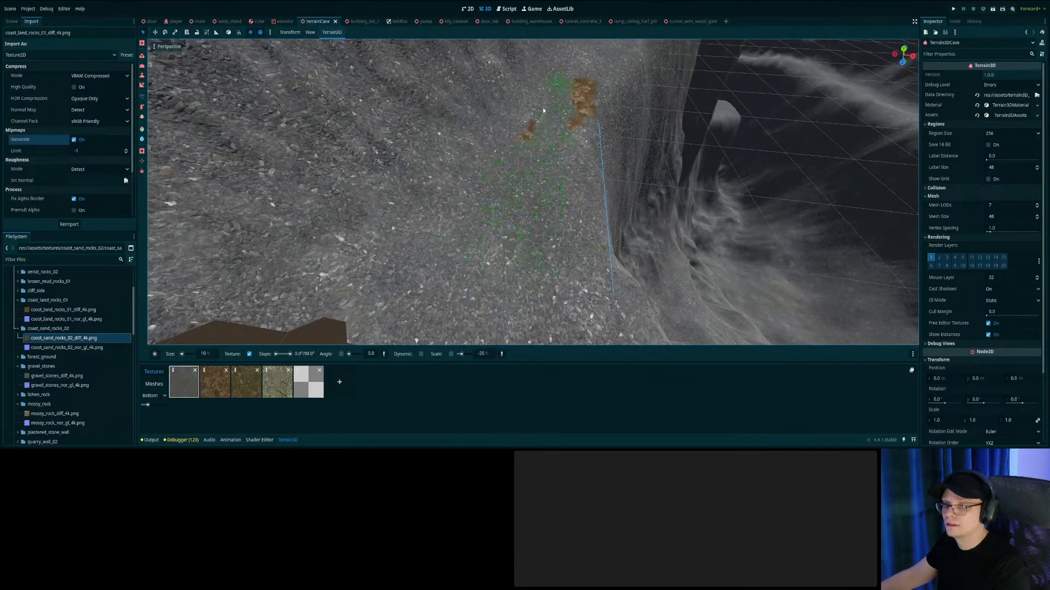
# Save the terrainCave scene and open the main scene to check the repainted path.
pyautogui.moveTo(517, 146); pyautogui.dragTo(529, 61, button='right')
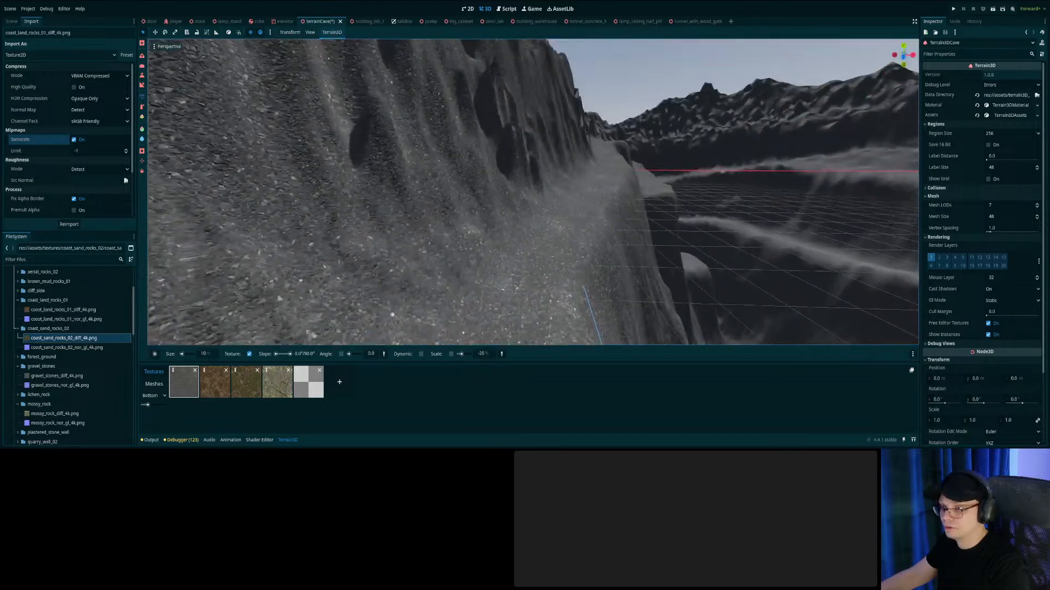
pyautogui.hotkey('ctrl', 's')
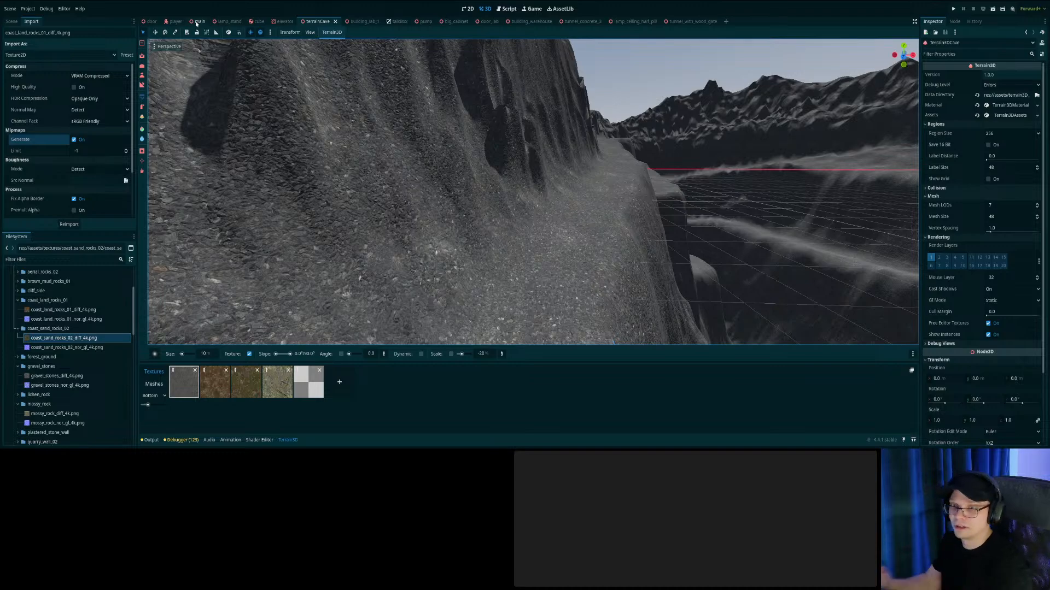
pyautogui.click(198, 21)
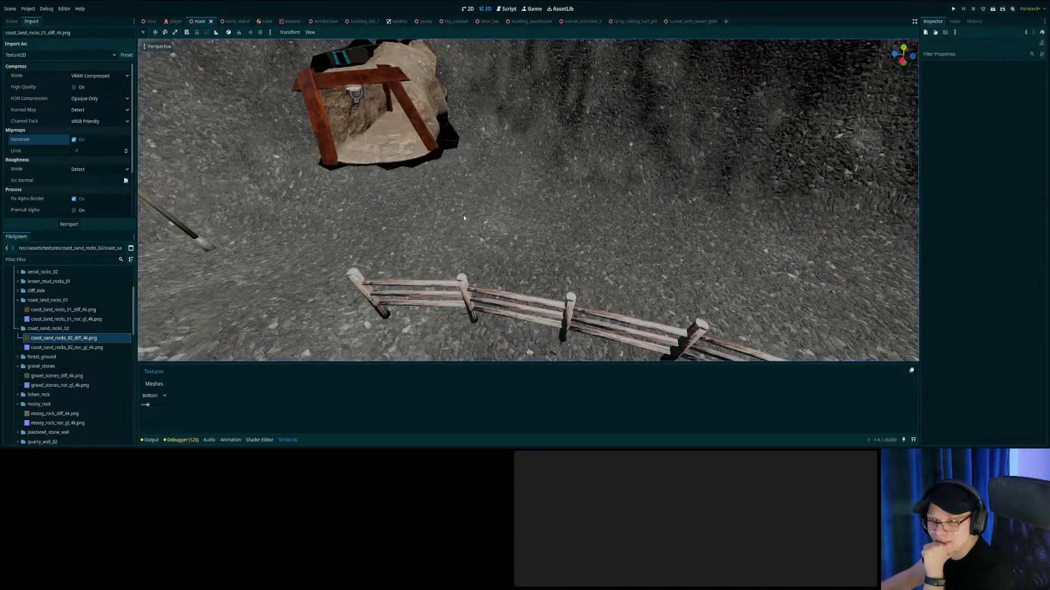
# Examine the repainted path and fence line along the cliff in the main scene, and return to the terrainCave scene.
pyautogui.moveTo(463, 215); pyautogui.dragTo(477, 166, button='right')
pyautogui.press('w')
pyautogui.press('w')
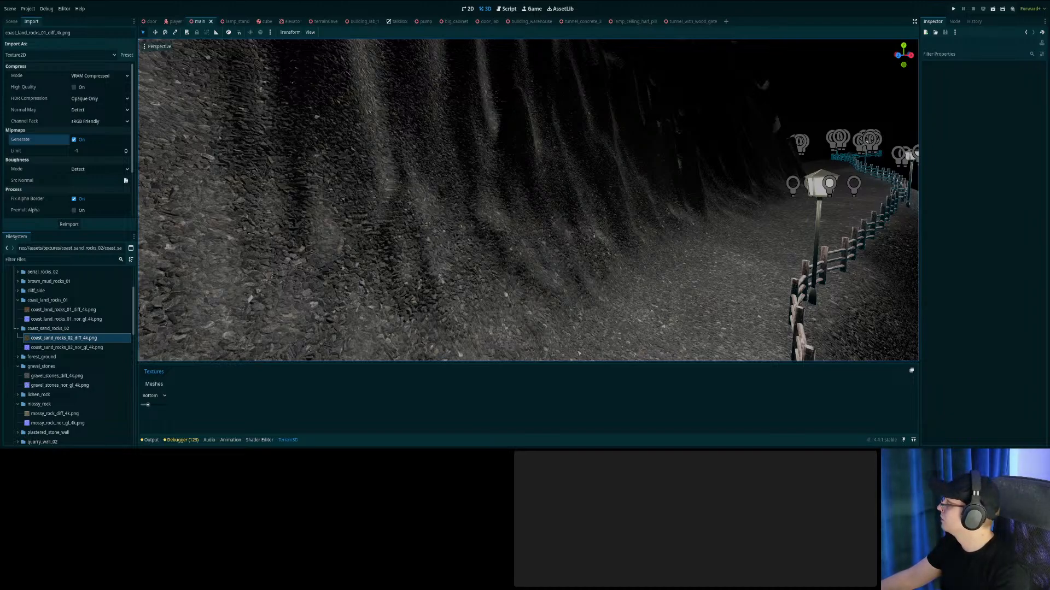
pyautogui.moveTo(438, 262)
pyautogui.mouseDown(button='right')
pyautogui.moveTo(404, 284)
pyautogui.moveTo(438, 262)
pyautogui.mouseUp(button='right')
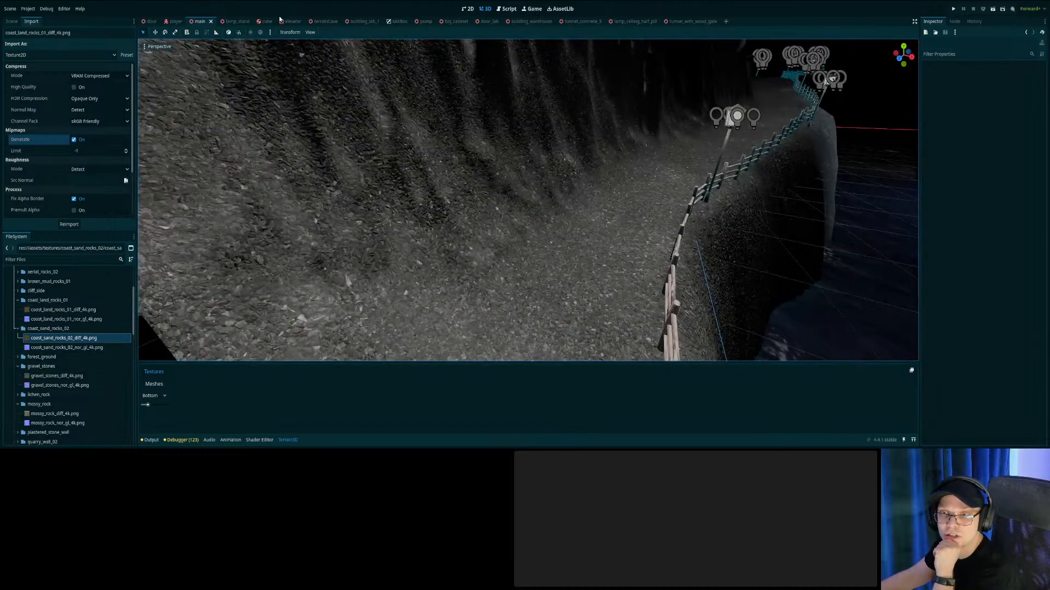
pyautogui.click(322, 22)
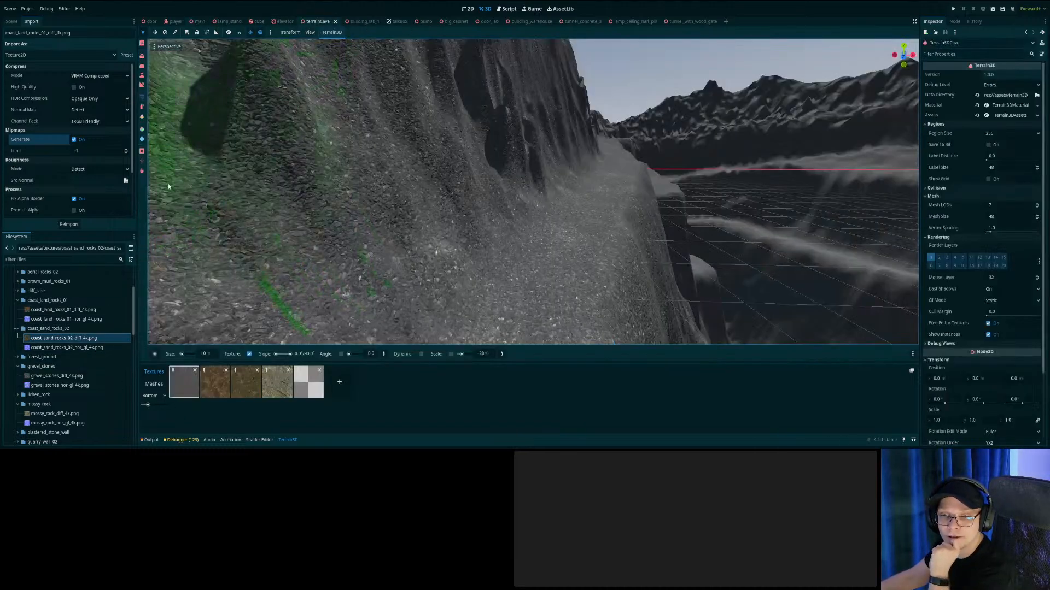
# Try painting the pale yellowish mossy rock texture on the cliff path, and undo the last stroke.
pyautogui.click(277, 387)
pyautogui.moveTo(518, 284); pyautogui.dragTo(547, 258)
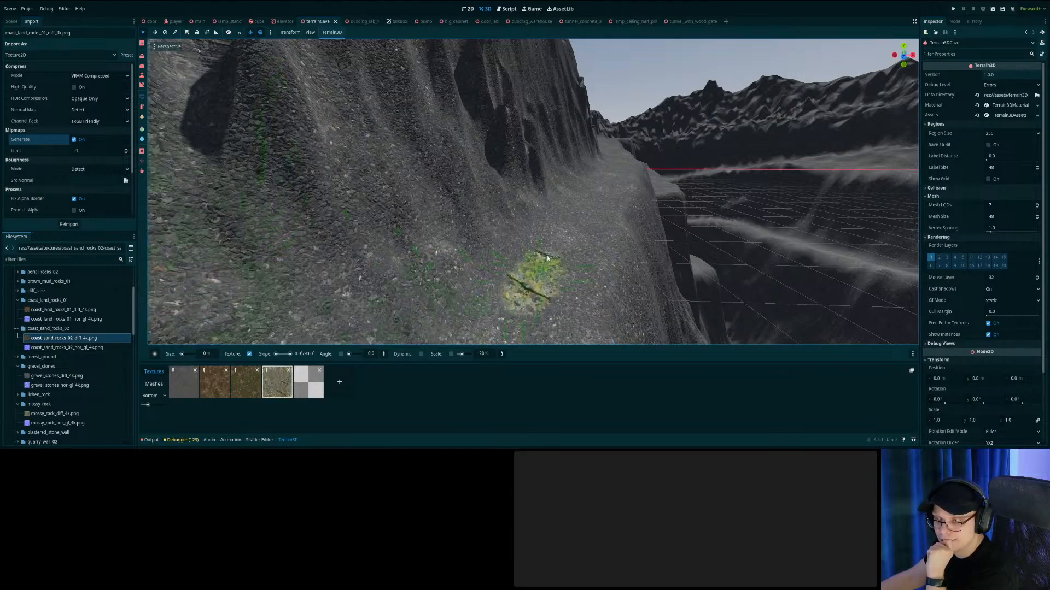
pyautogui.moveTo(532, 296)
pyautogui.mouseDown()
pyautogui.moveTo(591, 251)
pyautogui.moveTo(572, 215)
pyautogui.mouseUp()
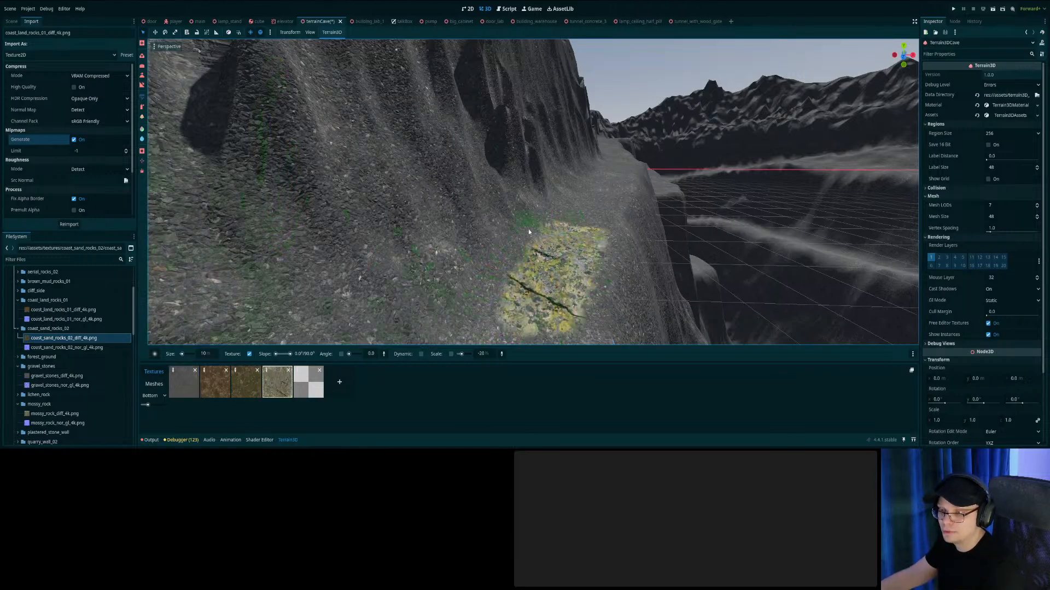
pyautogui.hotkey('ctrl', 'z')
# Try painting the pale yellowish mossy rock texture on the cliff wall beside the path.
pyautogui.moveTo(454, 235)
pyautogui.mouseDown()
pyautogui.moveTo(459, 210)
pyautogui.moveTo(353, 191)
pyautogui.moveTo(396, 227)
pyautogui.mouseUp()
pyautogui.moveTo(396, 227); pyautogui.dragTo(240, 257, button='right')
pyautogui.press('s')
pyautogui.moveTo(525, 164); pyautogui.dragTo(587, 153, button='right')
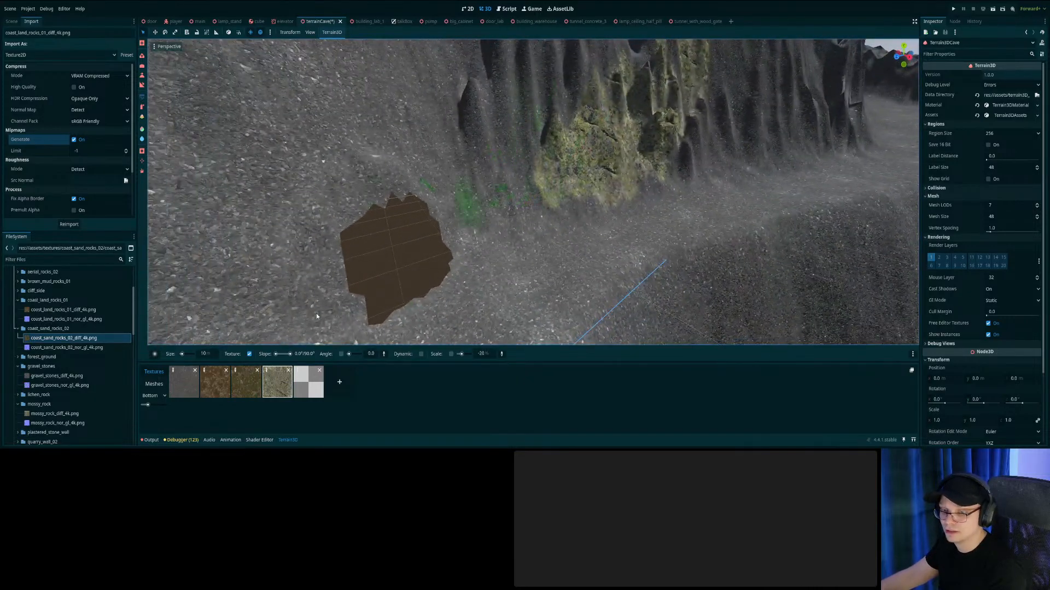
# Try painting the green-brown mossy texture on the path below the cliff wall, and undo all trial strokes on path and wall.
pyautogui.click(243, 381)
pyautogui.moveTo(579, 253); pyautogui.dragTo(624, 242)
pyautogui.moveTo(625, 241)
pyautogui.mouseDown(button='right')
pyautogui.moveTo(689, 257)
pyautogui.moveTo(721, 243)
pyautogui.mouseUp(button='right')
pyautogui.press('a')
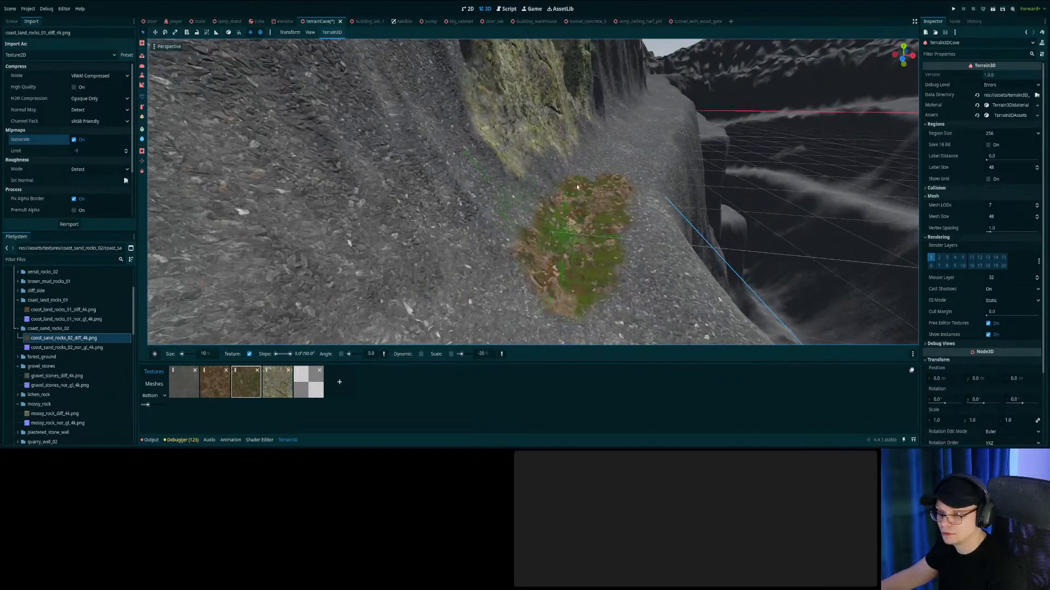
pyautogui.hotkey('ctrl', 'z')
pyautogui.hotkey('ctrl', 'z')
pyautogui.hotkey('ctrl', 'z')
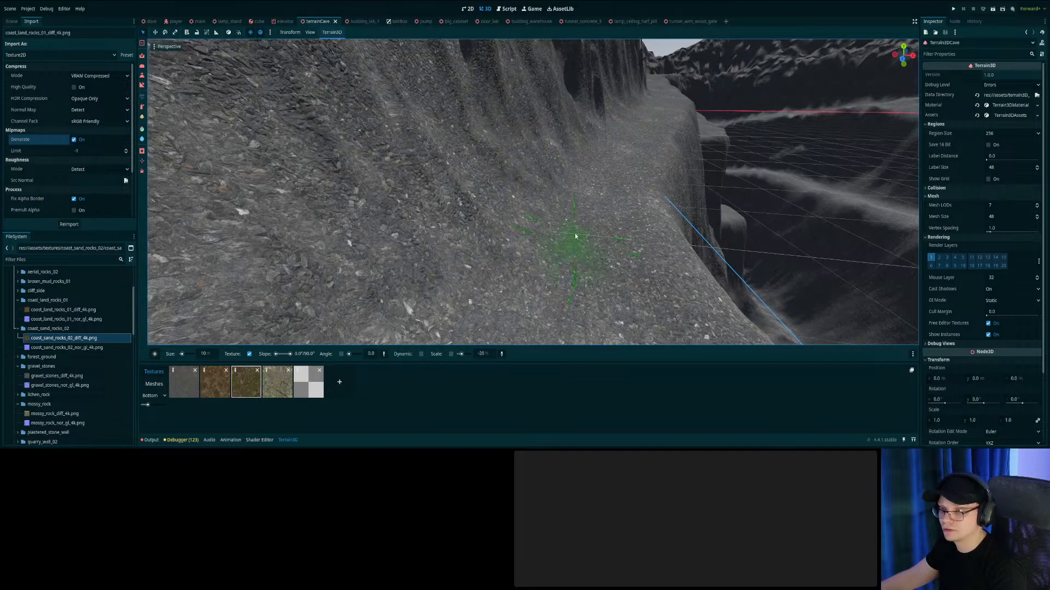
# Paint the brown rock texture over the cliff wall beside the gravel path.
pyautogui.click(215, 382)
pyautogui.moveTo(350, 87)
pyautogui.mouseDown()
pyautogui.moveTo(415, 178)
pyautogui.moveTo(470, 110)
pyautogui.moveTo(525, 120)
pyautogui.mouseUp()
pyautogui.moveTo(525, 180)
pyautogui.mouseDown(button='right')
pyautogui.moveTo(394, 192)
pyautogui.moveTo(405, 230)
pyautogui.moveTo(476, 224)
pyautogui.moveTo(399, 216)
pyautogui.moveTo(511, 208)
pyautogui.moveTo(471, 213)
pyautogui.moveTo(475, 204)
pyautogui.moveTo(478, 240)
pyautogui.moveTo(482, 221)
pyautogui.mouseUp(button='right')
# Preview rocks_ground_05_diff_4k.png from the rocks_ground folder and compare it with the painted cliff and path.
pyautogui.scroll(-2, 42, 380)
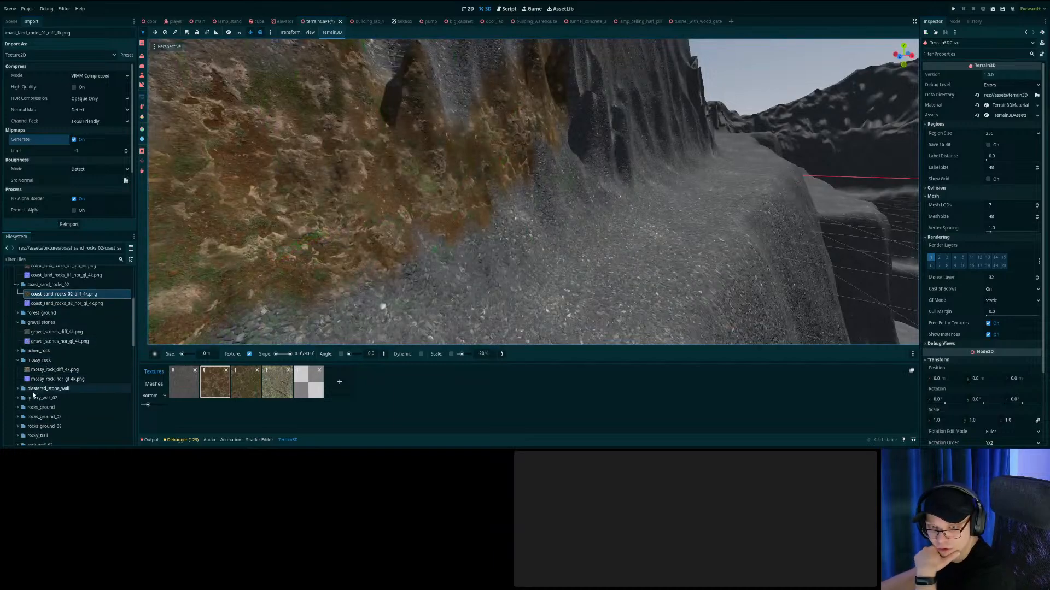
pyautogui.scroll(-2, 34, 391)
pyautogui.click(18, 384)
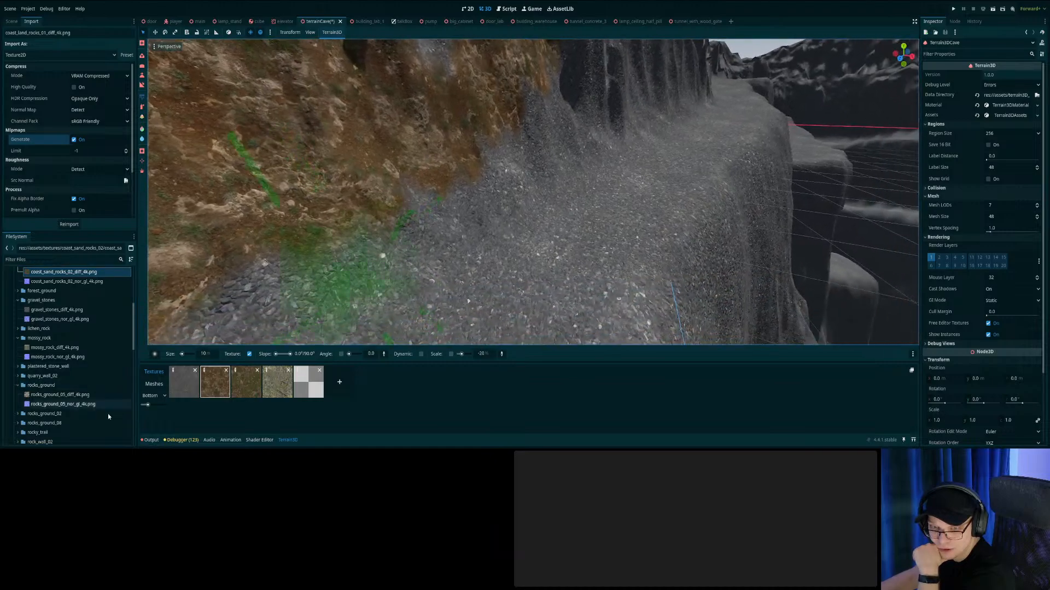
pyautogui.click(47, 395)
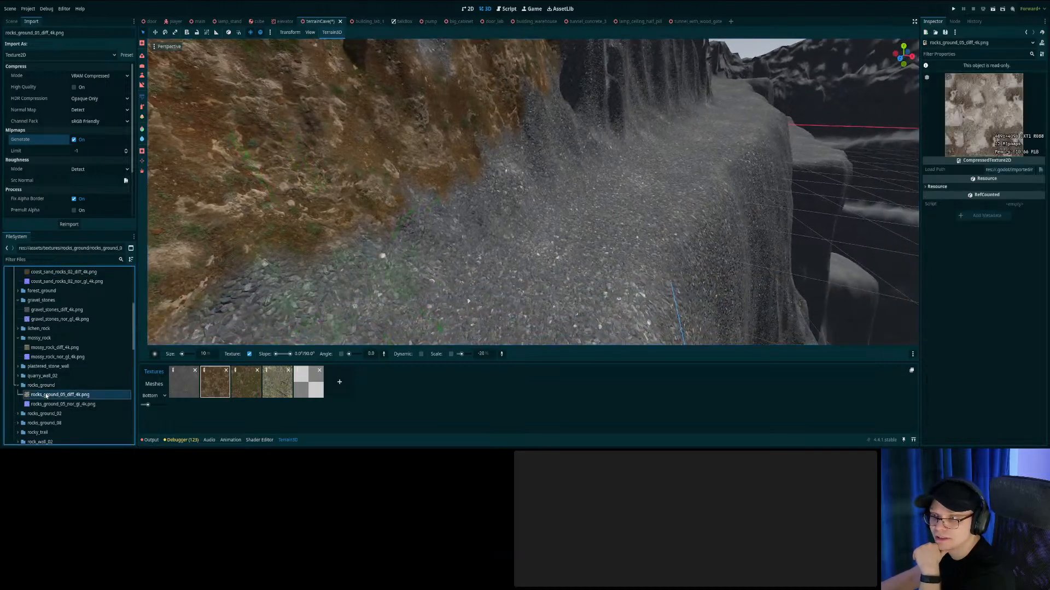
pyautogui.moveTo(530, 209); pyautogui.dragTo(579, 177, button='right')
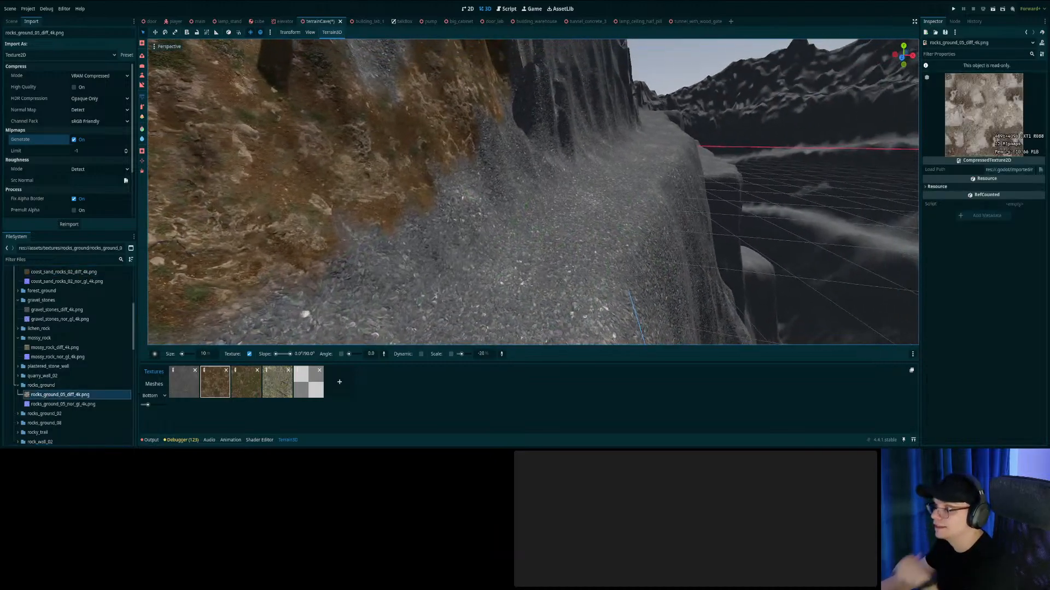
pyautogui.moveTo(531, 209); pyautogui.dragTo(524, 214, button='right')
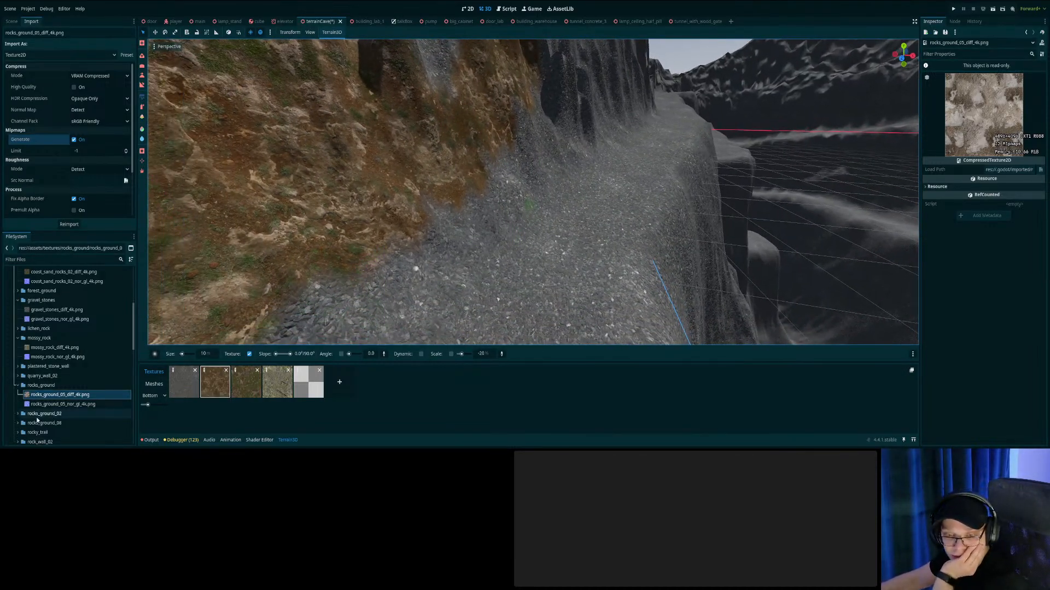
# Preview rocks_ground_02_col_4k.png and rocks_ground_08_diff_4k.png as candidate ground textures.
pyautogui.click(18, 414)
pyautogui.click(36, 424)
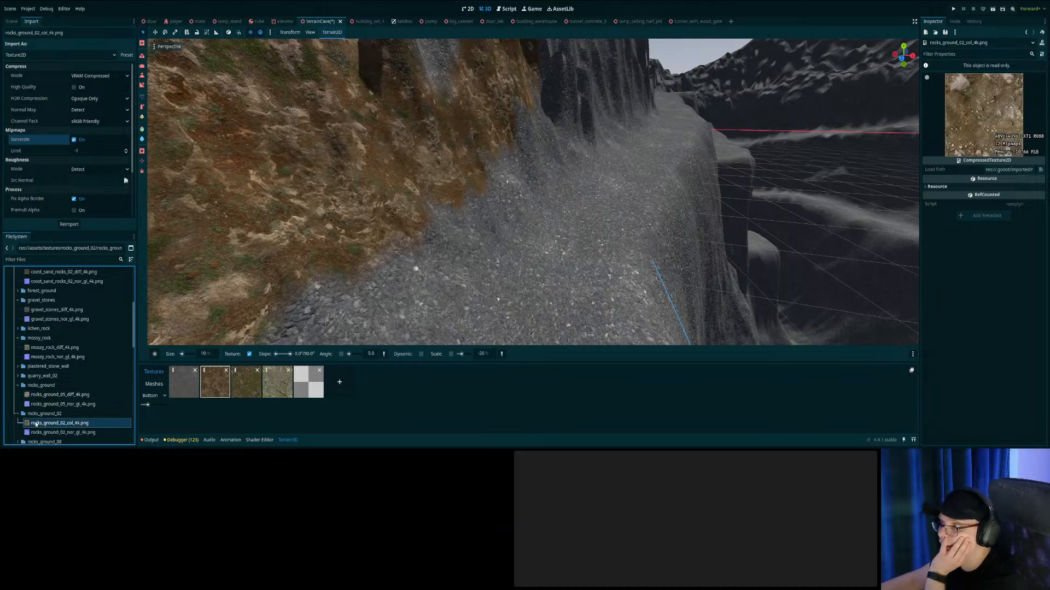
pyautogui.moveTo(32, 425)
pyautogui.scroll(-2, 38, 418)
pyautogui.click(18, 398)
pyautogui.click(34, 408)
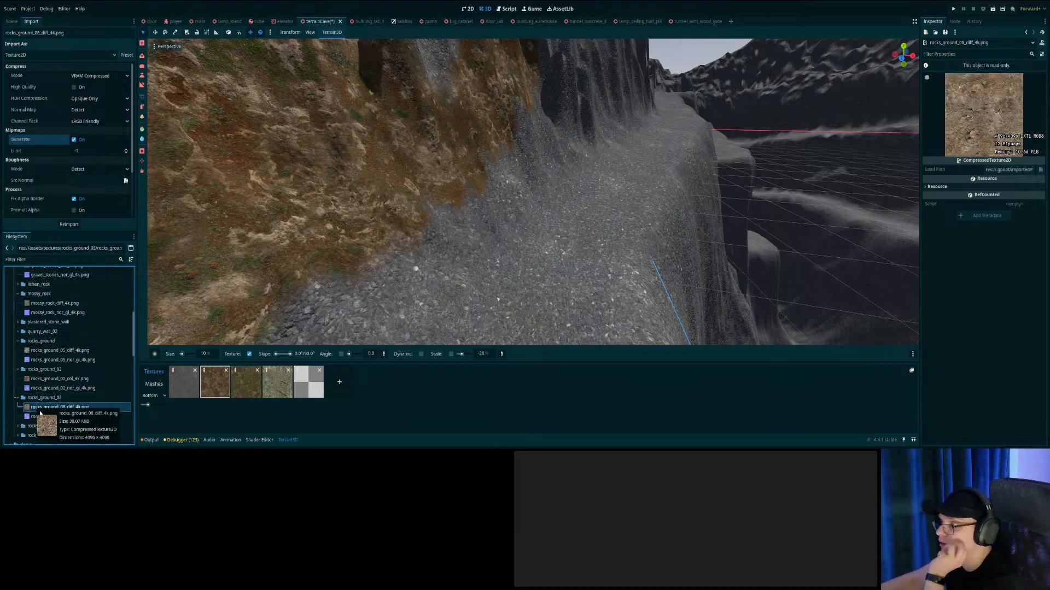
# Preview rocky_trail_02_diff_4k.png and compare it with the cliff and path in the terrain.
pyautogui.click(18, 427)
pyautogui.scroll(-1, 19, 427)
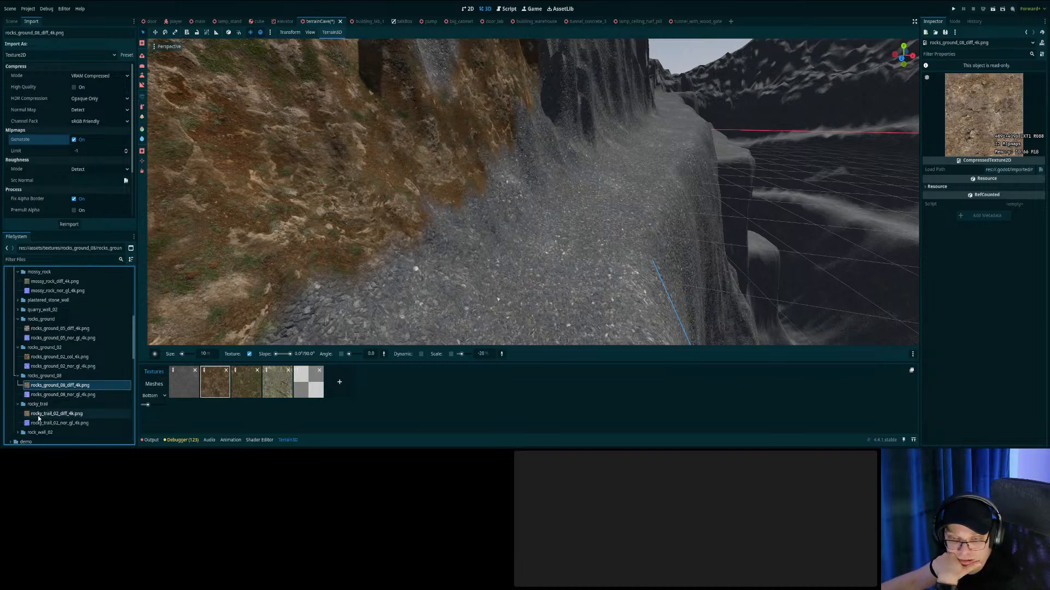
pyautogui.click(36, 416)
pyautogui.moveTo(409, 228)
pyautogui.mouseDown(button='right')
pyautogui.moveTo(514, 221)
pyautogui.moveTo(541, 253)
pyautogui.moveTo(612, 248)
pyautogui.mouseUp(button='right')
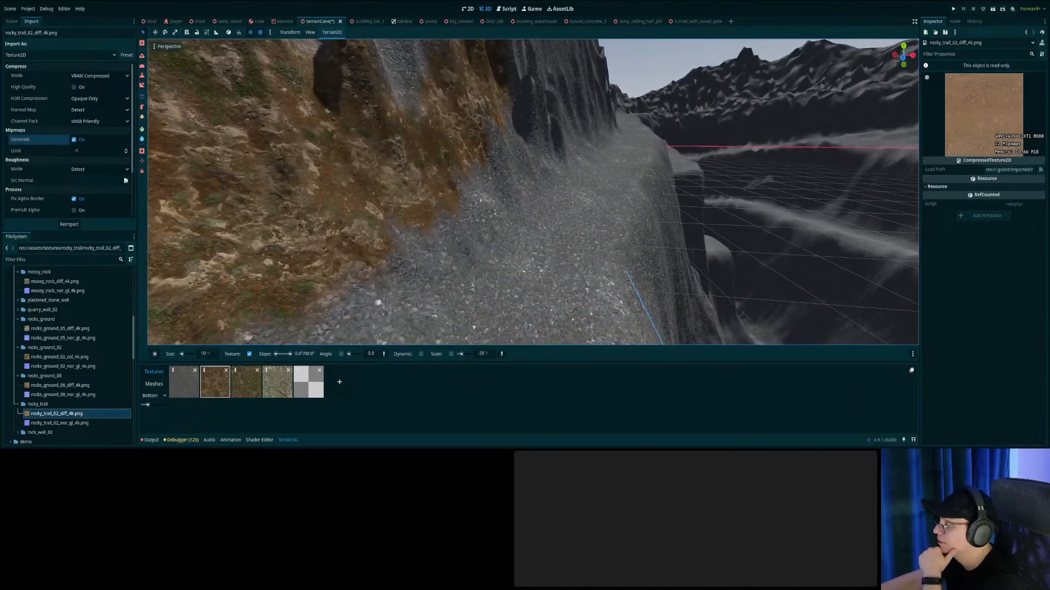
pyautogui.moveTo(533, 192); pyautogui.dragTo(542, 188, button='right')
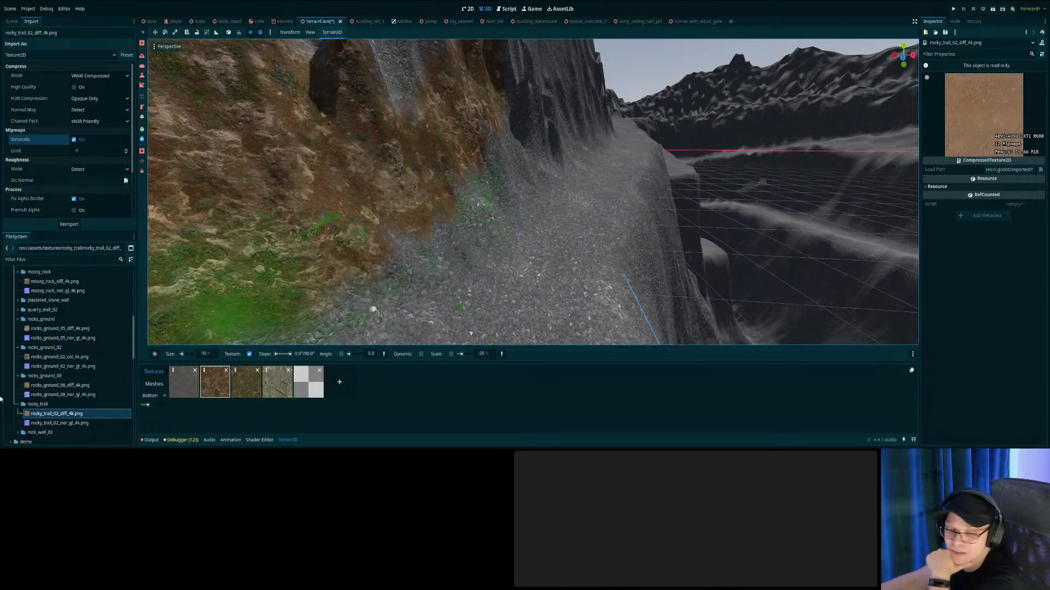
# Check rock_wall_02_diff_4k.png, and compare the rocky_trail and three rocks_ground diffuse textures again.
pyautogui.click(18, 433)
pyautogui.click(45, 420)
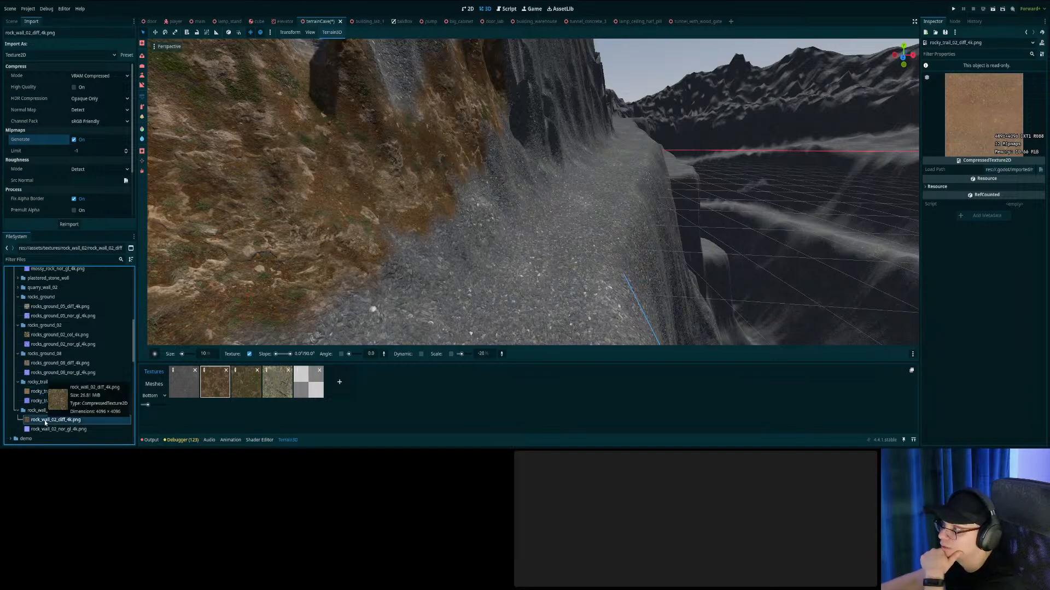
pyautogui.click(42, 391)
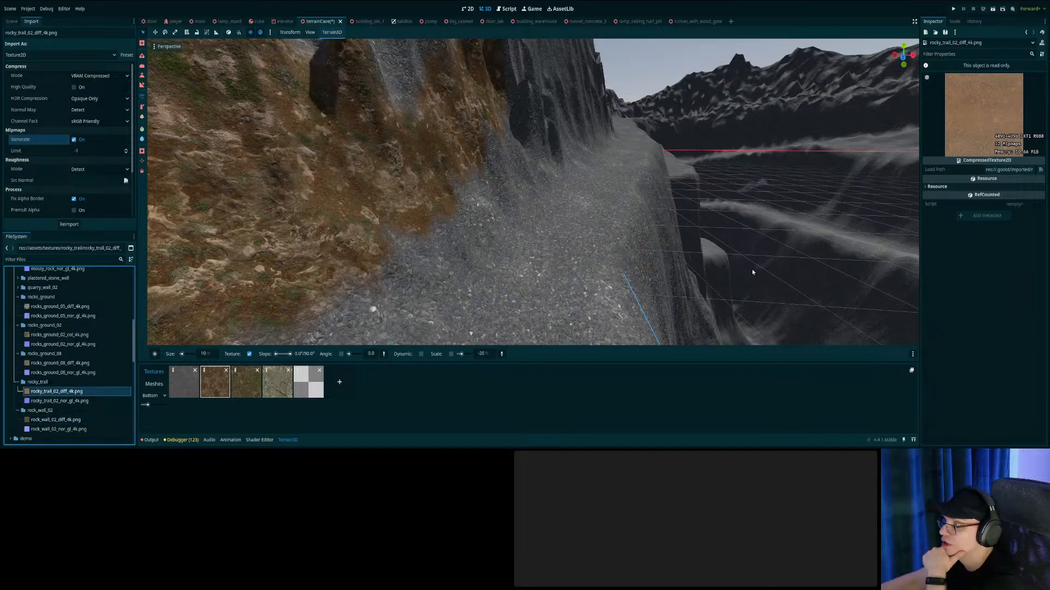
pyautogui.click(63, 392)
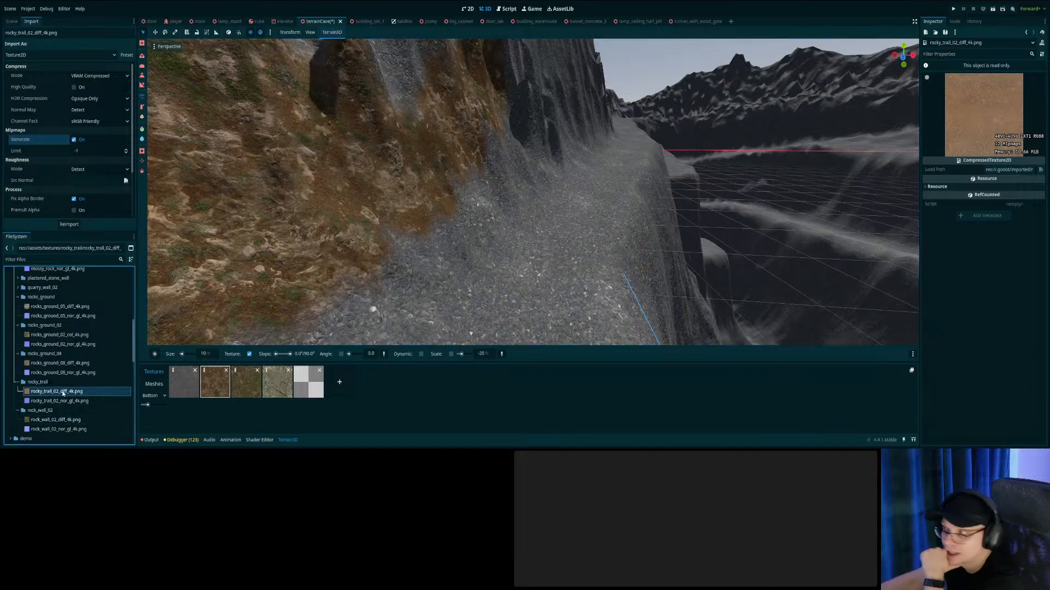
pyautogui.click(44, 363)
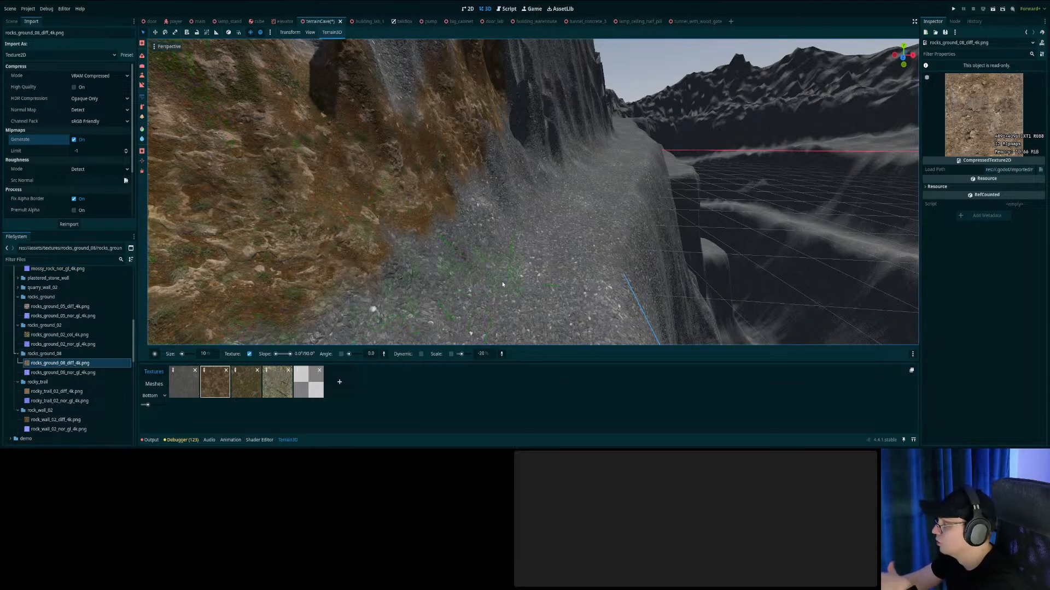
pyautogui.click(56, 335)
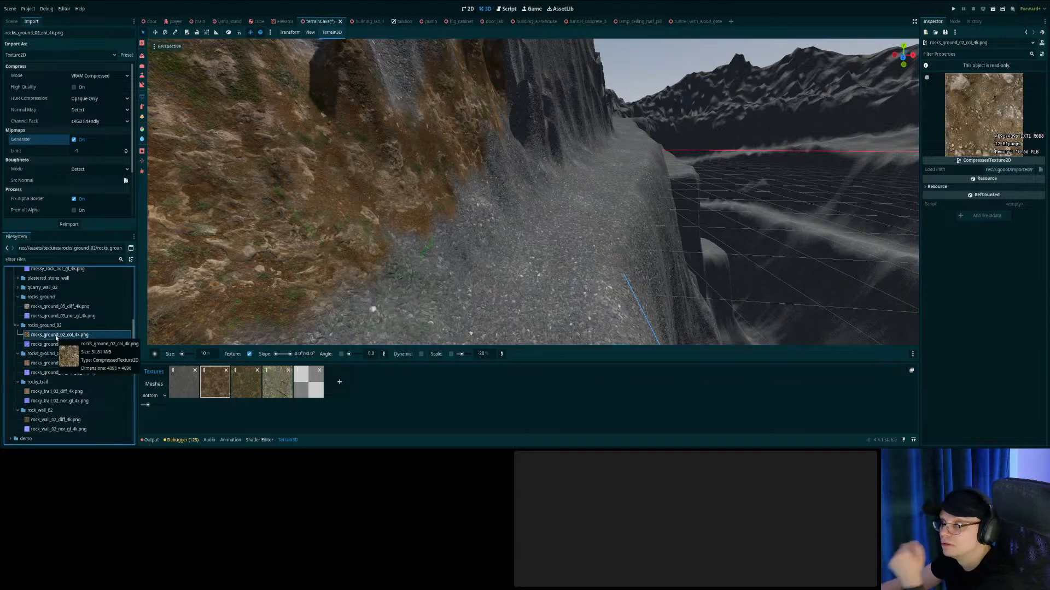
pyautogui.click(59, 308)
pyautogui.moveTo(59, 312)
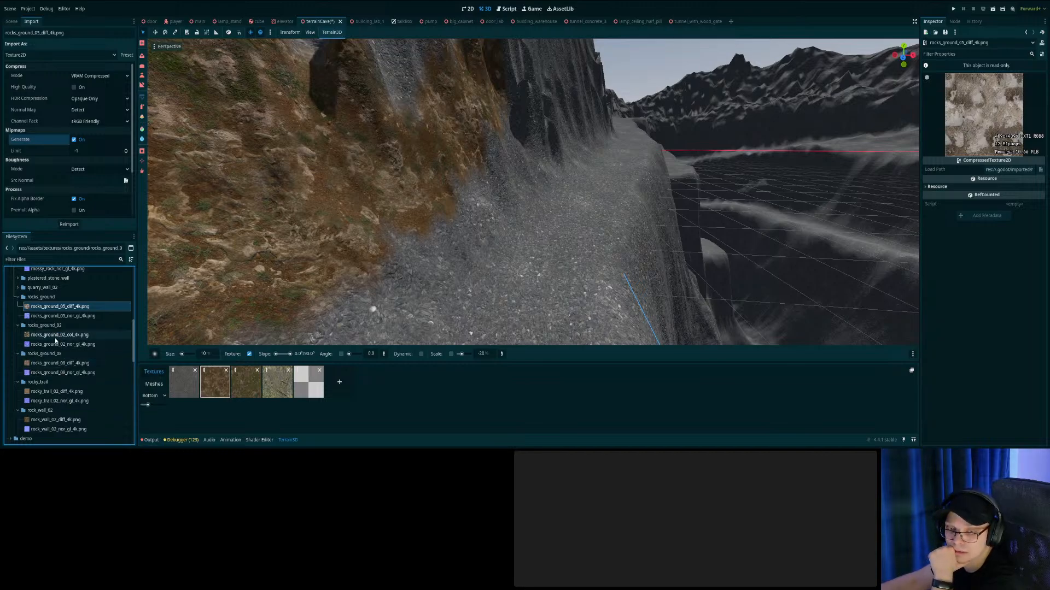
# Preview quarry_wall_02_diff_4k.png from the quarry_wall_02 texture folder.
pyautogui.scroll(2, 49, 355)
pyautogui.moveTo(46, 351)
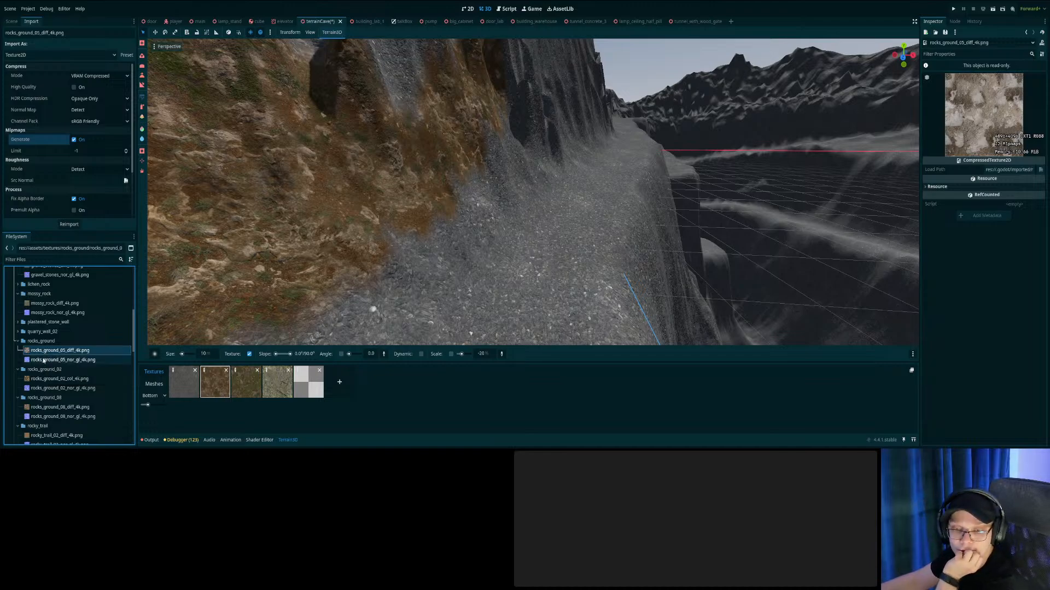
pyautogui.click(19, 332)
pyautogui.click(38, 344)
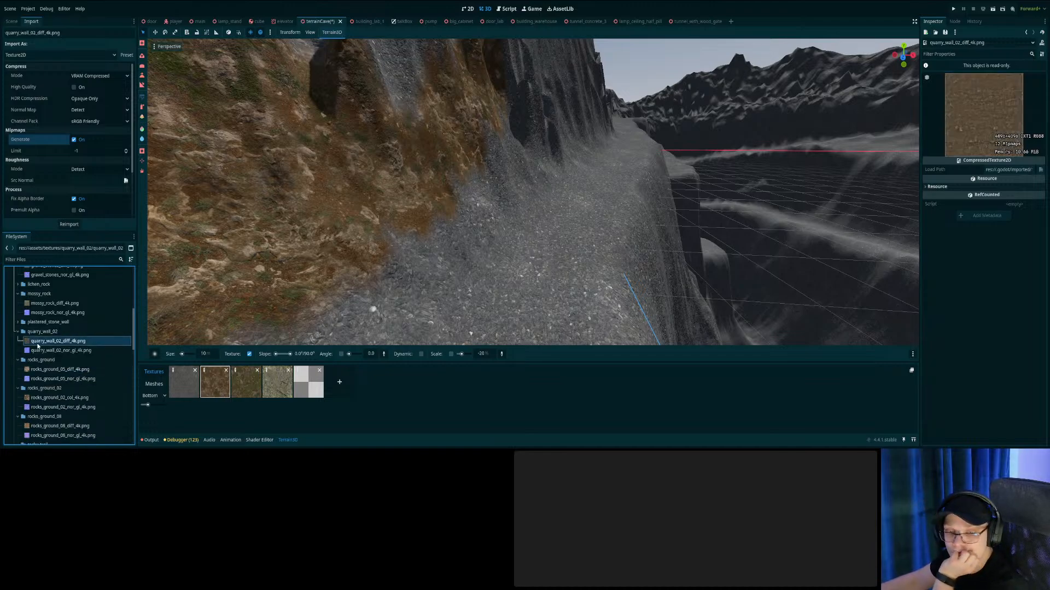
pyautogui.moveTo(37, 345)
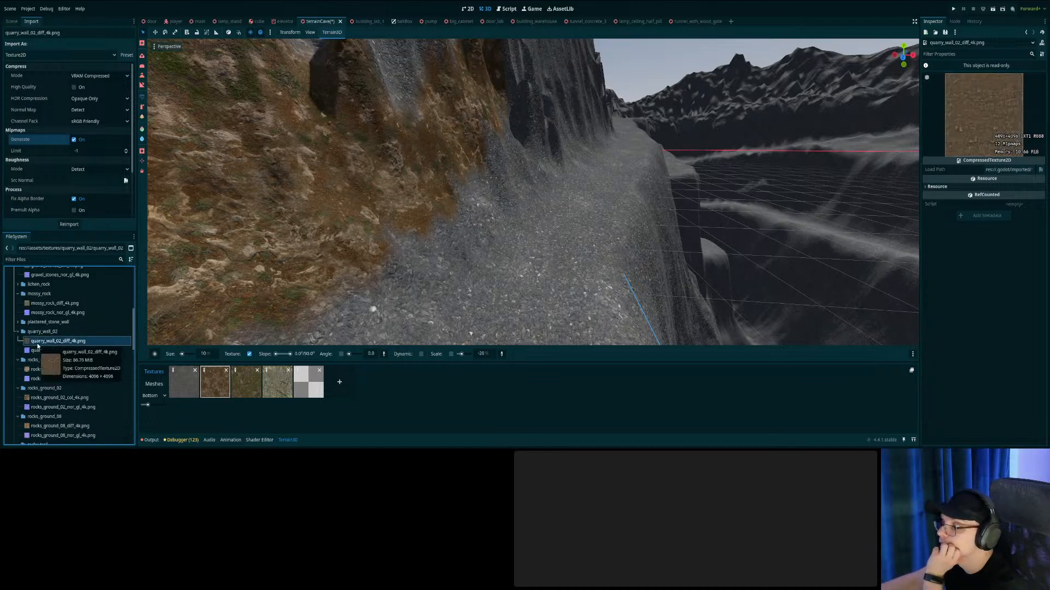
# Preview plastered_stone_wall_diff_4k.png and lichen_rock_diff_4k.png, collapsing the plastered_stone_wall folder again.
pyautogui.click(17, 322)
pyautogui.click(35, 331)
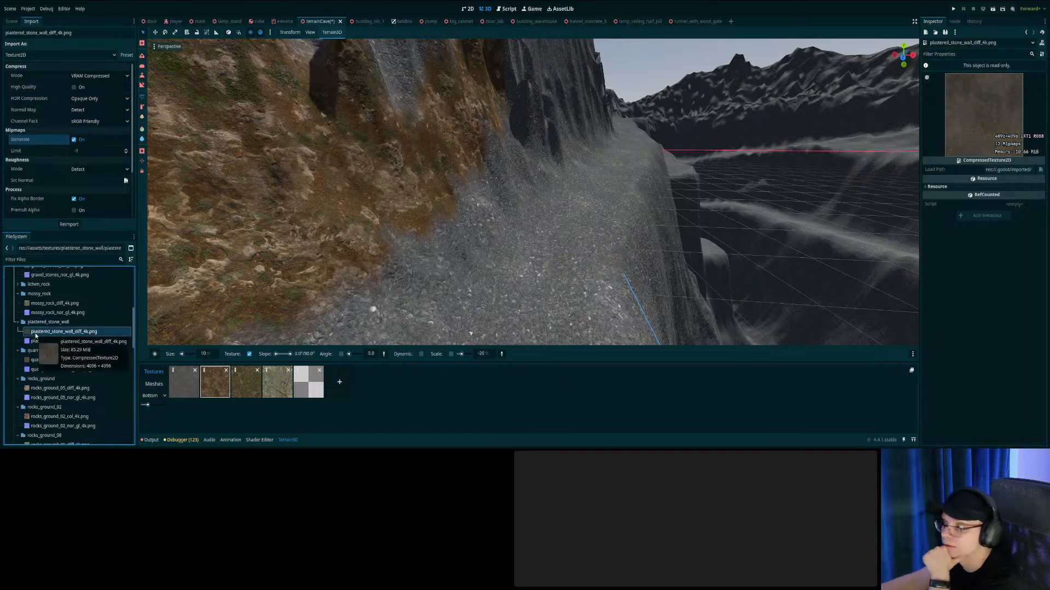
pyautogui.click(18, 322)
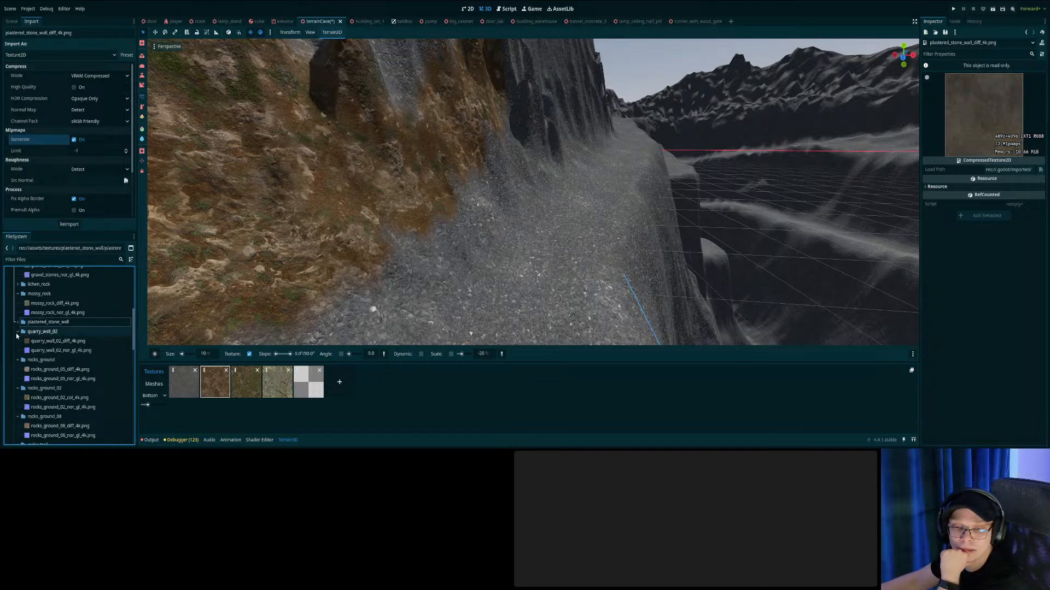
pyautogui.click(17, 284)
pyautogui.click(34, 295)
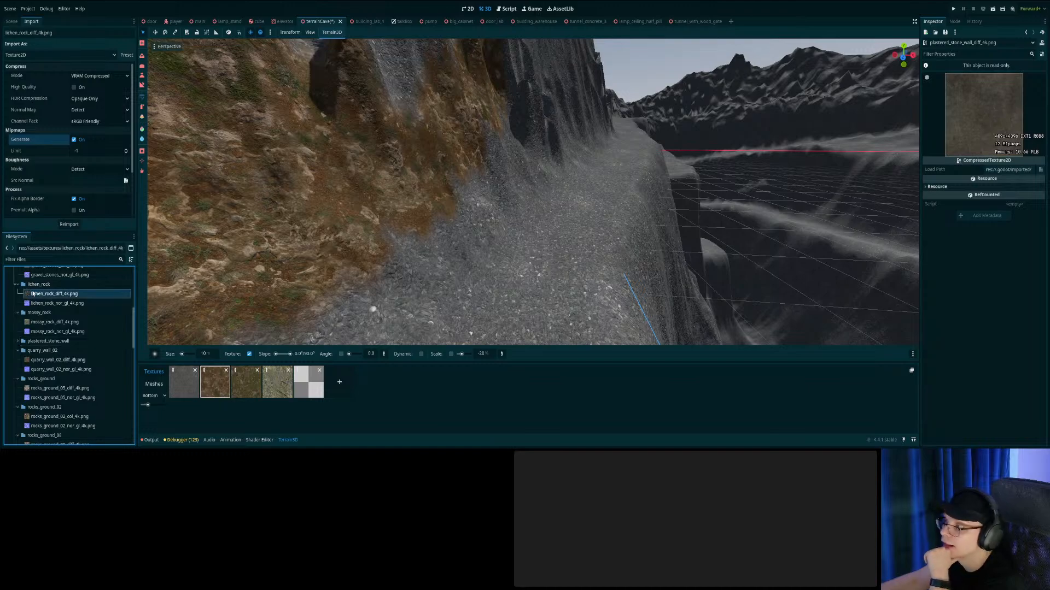
# Preview rocky_trail_02_diff_4k.png and rocks_ground_08_diff_4k.png, and compare them with the path and cliff wall in the terrain.
pyautogui.scroll(-3, 33, 300)
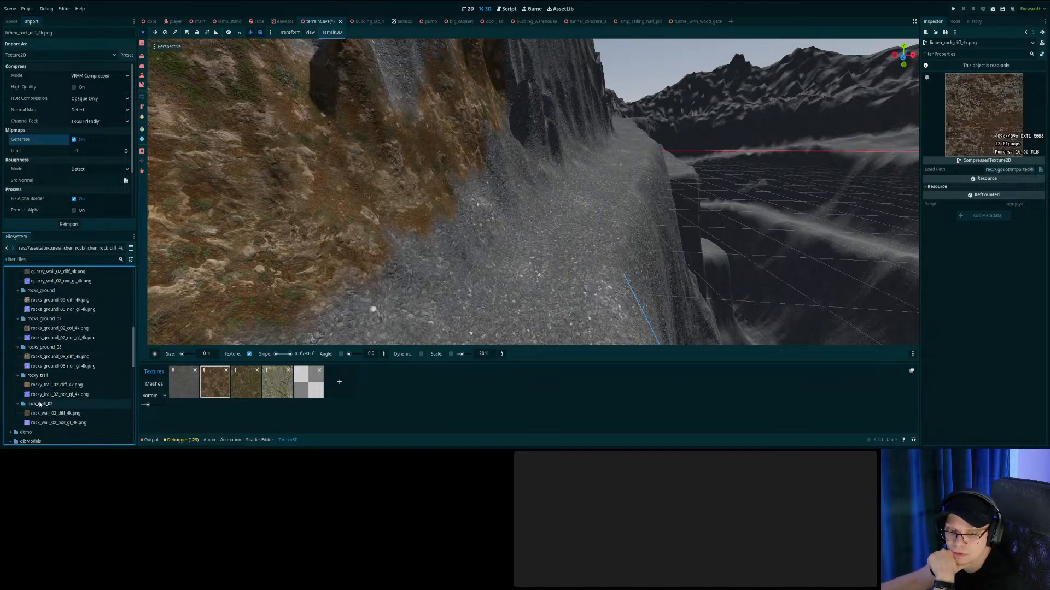
pyautogui.click(47, 386)
pyautogui.click(43, 356)
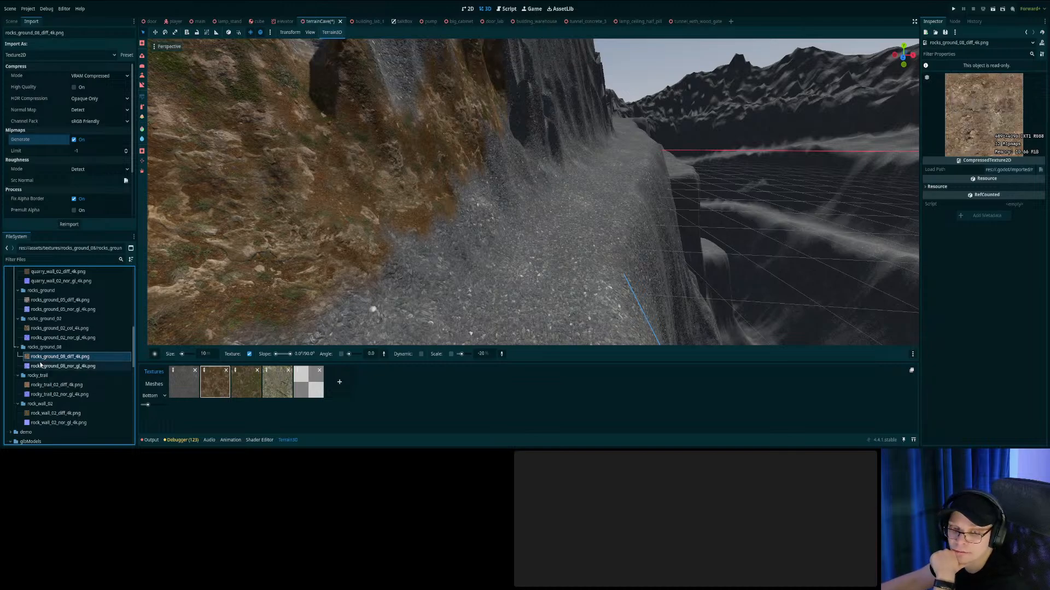
pyautogui.click(303, 388)
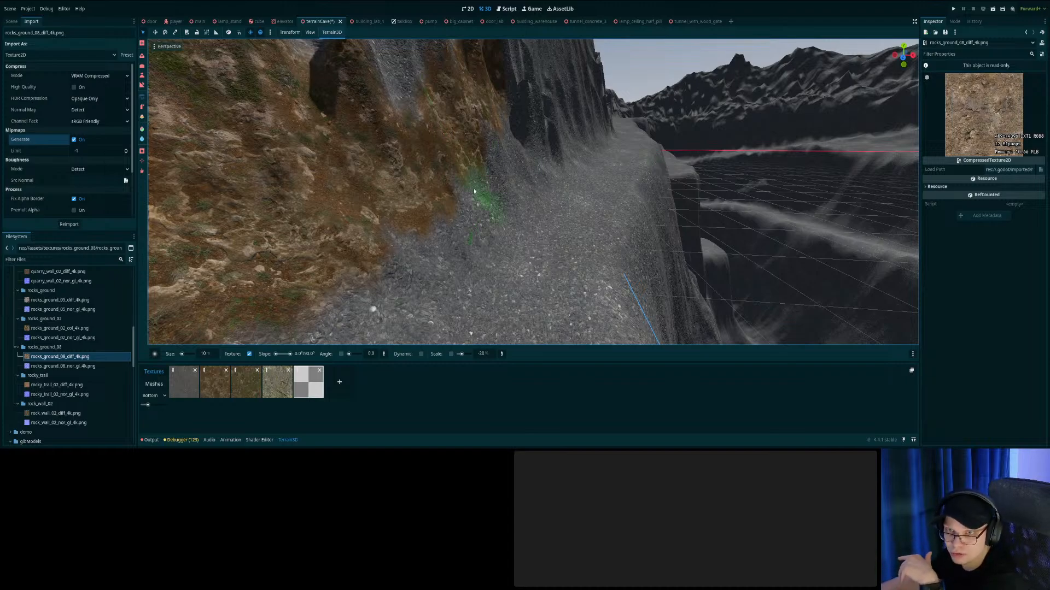
pyautogui.moveTo(491, 173)
pyautogui.mouseDown(button='right')
pyautogui.moveTo(473, 172)
pyautogui.moveTo(499, 174)
pyautogui.mouseUp(button='right')
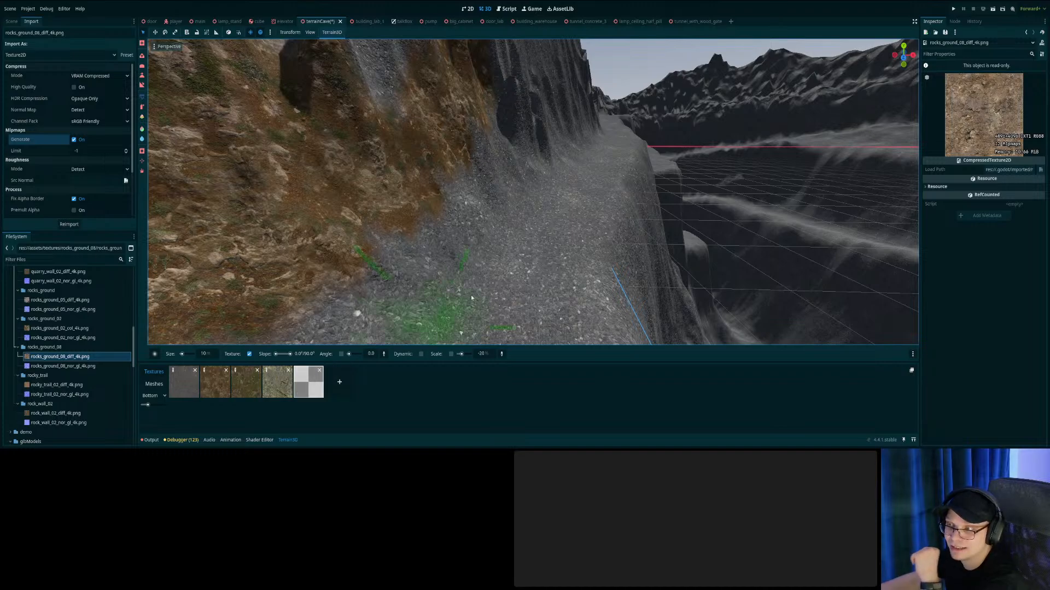
pyautogui.moveTo(481, 284); pyautogui.dragTo(459, 321, button='right')
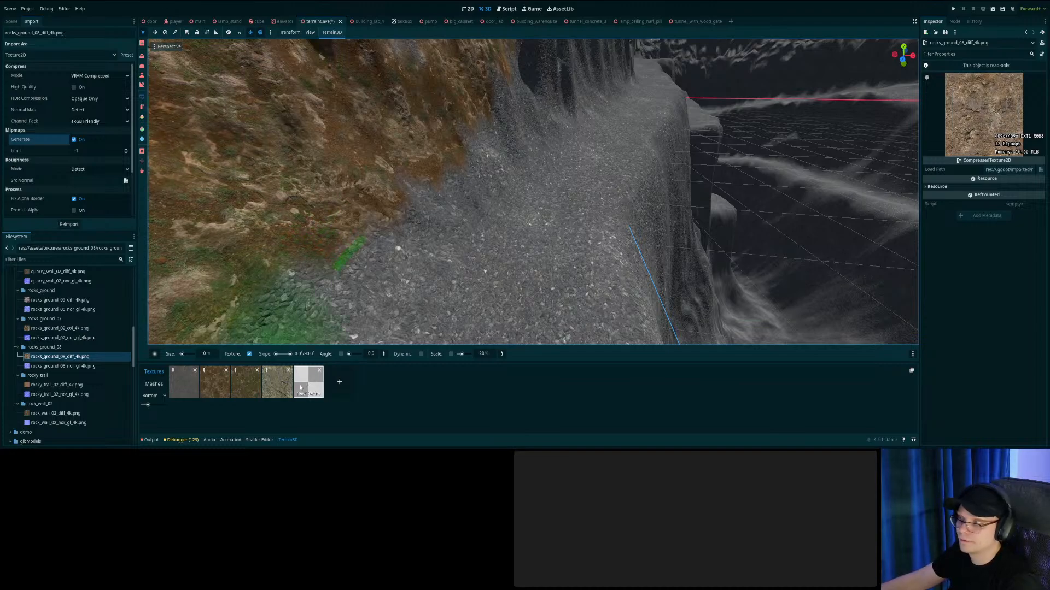
# Switch to the elevator scene and back to terrainCave, and select the Terrain3DCave node in the scene tree.
pyautogui.click(283, 20)
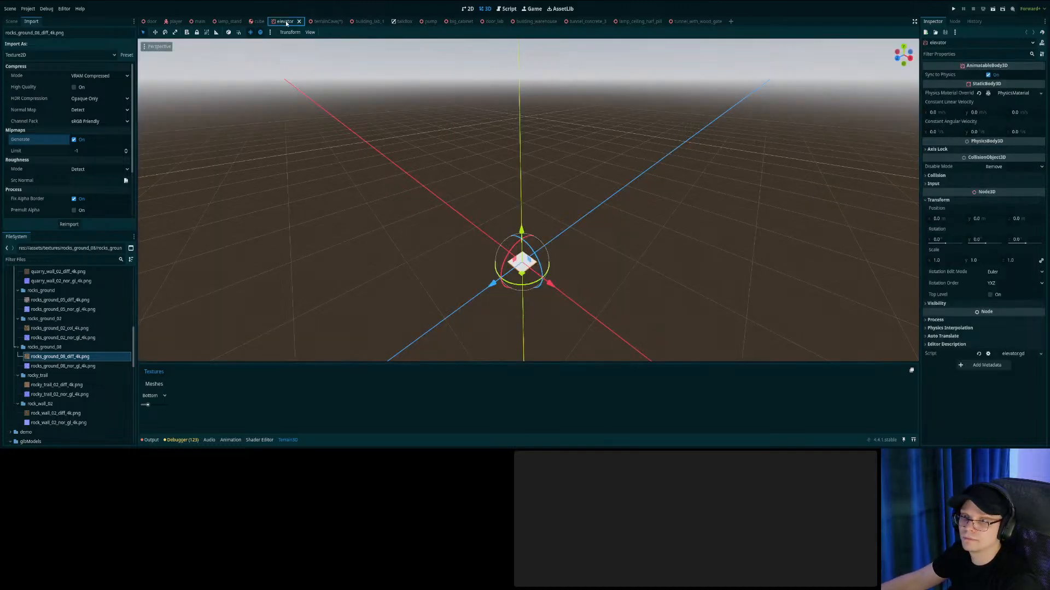
pyautogui.click(314, 20)
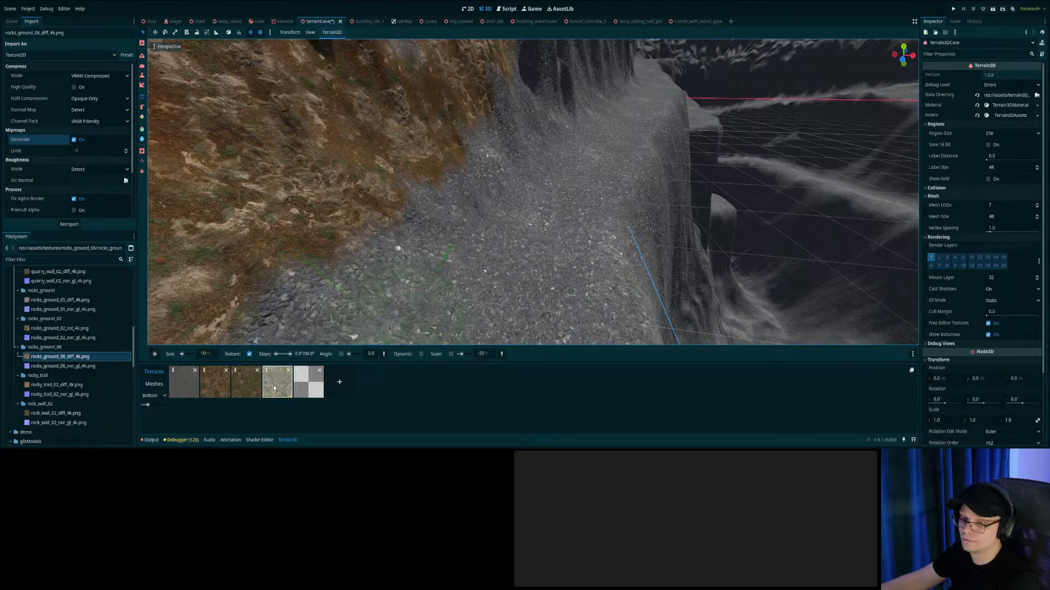
pyautogui.click(246, 382)
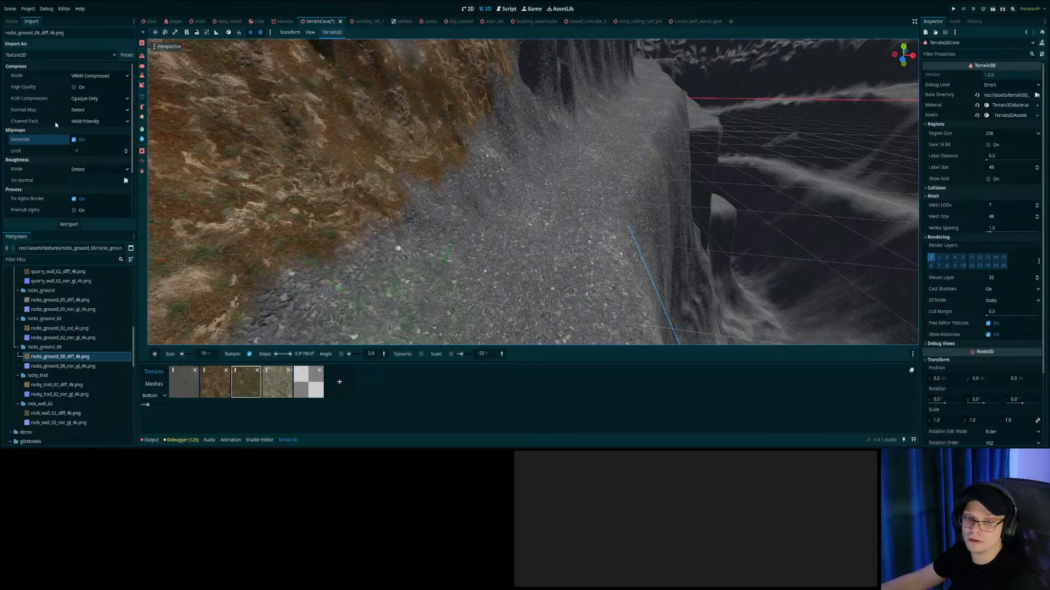
pyautogui.click(12, 21)
pyautogui.click(32, 64)
pyautogui.click(35, 55)
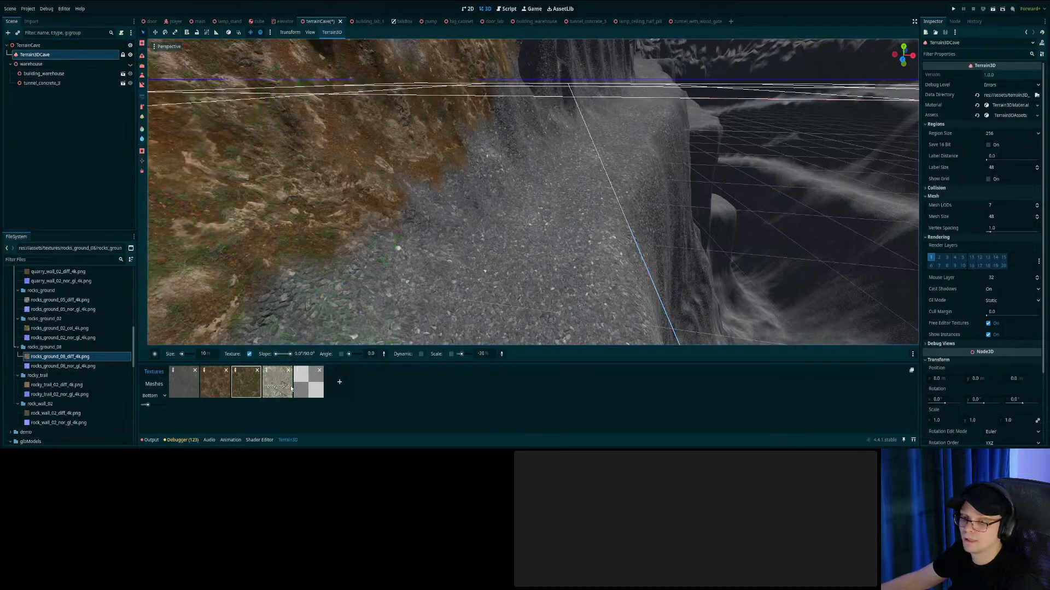
# Replace the checkered placeholder texture with one using rocks_ground_08_diff_4k.png as albedo and rocks_ground_08_nor_gl_4k.png as normal, and save the scene.
pyautogui.click(320, 371)
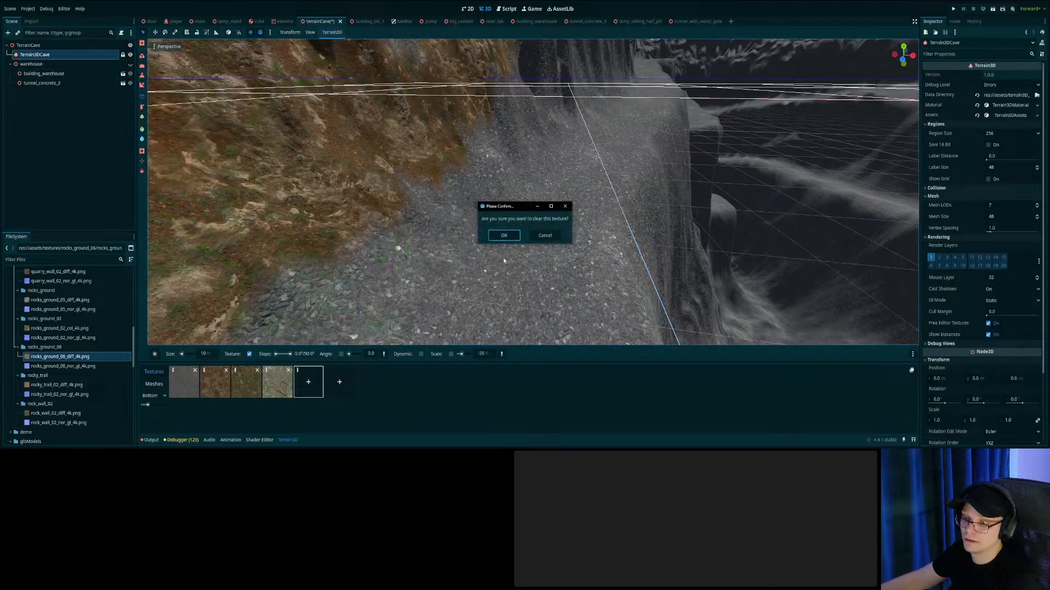
pyautogui.click(504, 235)
pyautogui.click(309, 381)
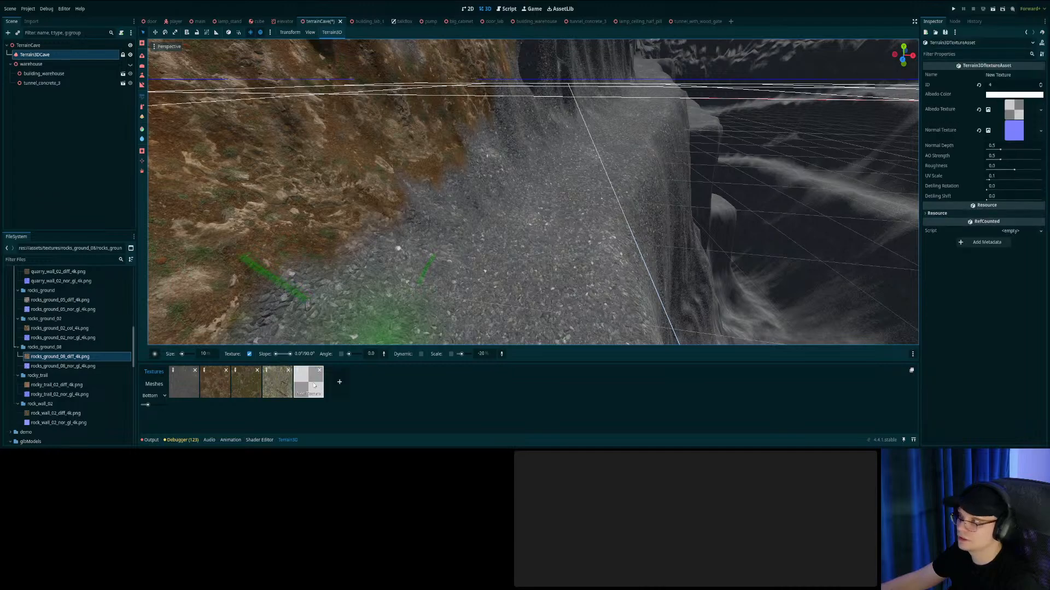
pyautogui.moveTo(60, 356); pyautogui.dragTo(1020, 113)
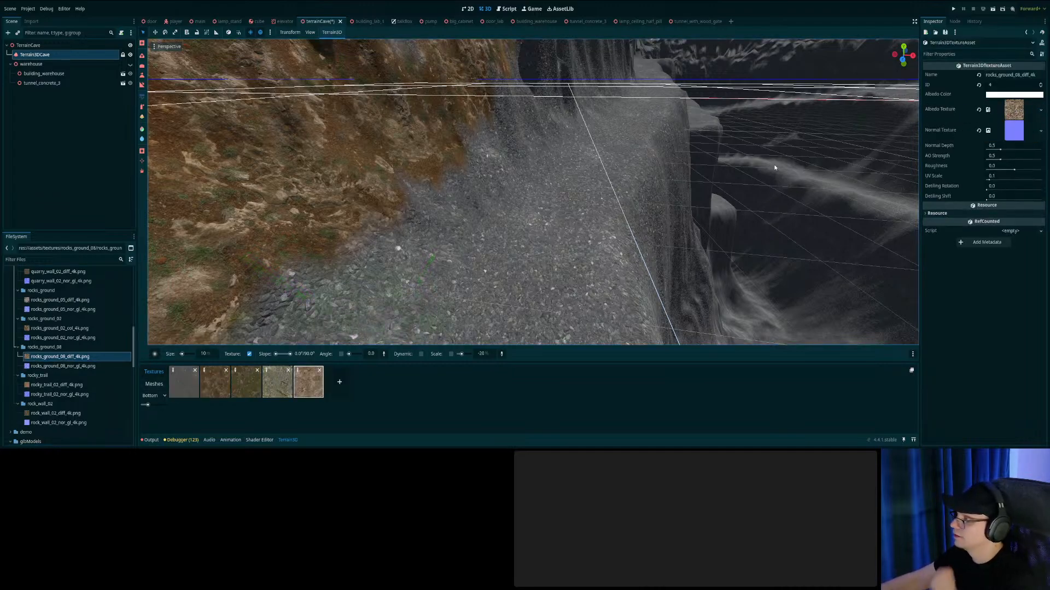
pyautogui.moveTo(55, 366); pyautogui.dragTo(1013, 133)
pyautogui.moveTo(498, 211); pyautogui.dragTo(495, 199, button='right')
pyautogui.hotkey('ctrl', 's')
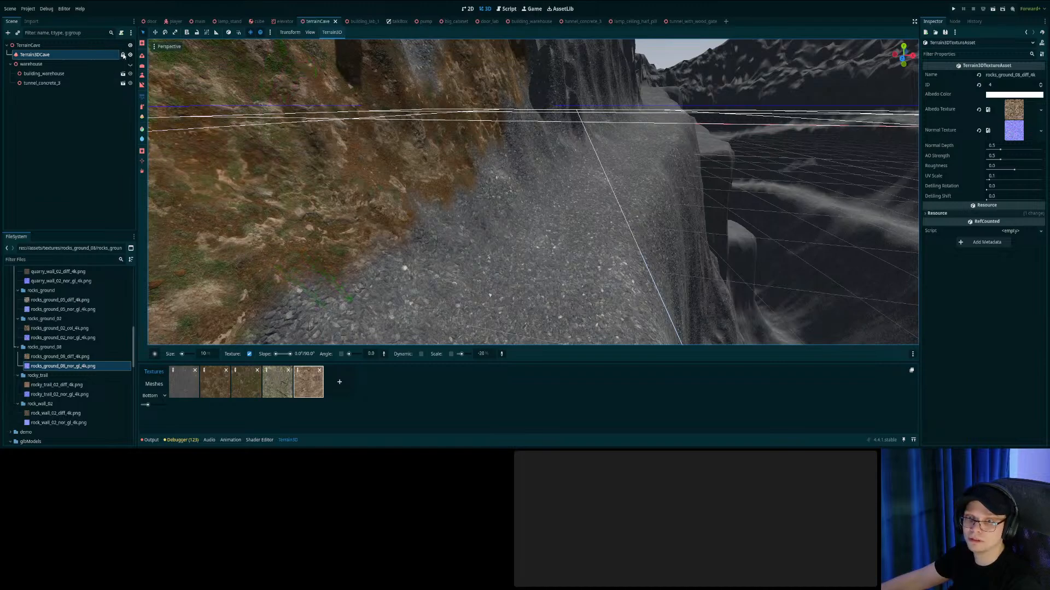
# Paint the cliffside path with the rocks_ground_08 texture along its length.
pyautogui.moveTo(482, 311)
pyautogui.mouseDown()
pyautogui.moveTo(549, 281)
pyautogui.moveTo(599, 226)
pyautogui.moveTo(560, 281)
pyautogui.moveTo(580, 183)
pyautogui.moveTo(576, 217)
pyautogui.moveTo(613, 189)
pyautogui.moveTo(623, 148)
pyautogui.moveTo(640, 138)
pyautogui.mouseUp()
pyautogui.moveTo(607, 174)
pyautogui.mouseDown(button='right')
pyautogui.moveTo(604, 224)
pyautogui.moveTo(585, 241)
pyautogui.moveTo(508, 218)
pyautogui.moveTo(705, 158)
pyautogui.moveTo(673, 169)
pyautogui.moveTo(665, 191)
pyautogui.moveTo(520, 262)
pyautogui.moveTo(448, 273)
pyautogui.mouseUp(button='right')
pyautogui.moveTo(552, 186)
pyautogui.mouseDown()
pyautogui.moveTo(484, 168)
pyautogui.moveTo(496, 125)
pyautogui.moveTo(432, 60)
pyautogui.mouseUp()
pyautogui.moveTo(454, 109); pyautogui.dragTo(437, 43, button='right')
pyautogui.moveTo(490, 219)
pyautogui.mouseDown()
pyautogui.moveTo(439, 234)
pyautogui.moveTo(383, 274)
pyautogui.moveTo(290, 257)
pyautogui.moveTo(492, 169)
pyautogui.moveTo(405, 176)
pyautogui.moveTo(273, 230)
pyautogui.moveTo(367, 219)
pyautogui.mouseUp()
pyautogui.moveTo(369, 235)
pyautogui.mouseDown(button='right')
pyautogui.moveTo(519, 180)
pyautogui.moveTo(590, 172)
pyautogui.moveTo(605, 180)
pyautogui.moveTo(596, 192)
pyautogui.mouseUp(button='right')
pyautogui.press('a')
pyautogui.press('a')
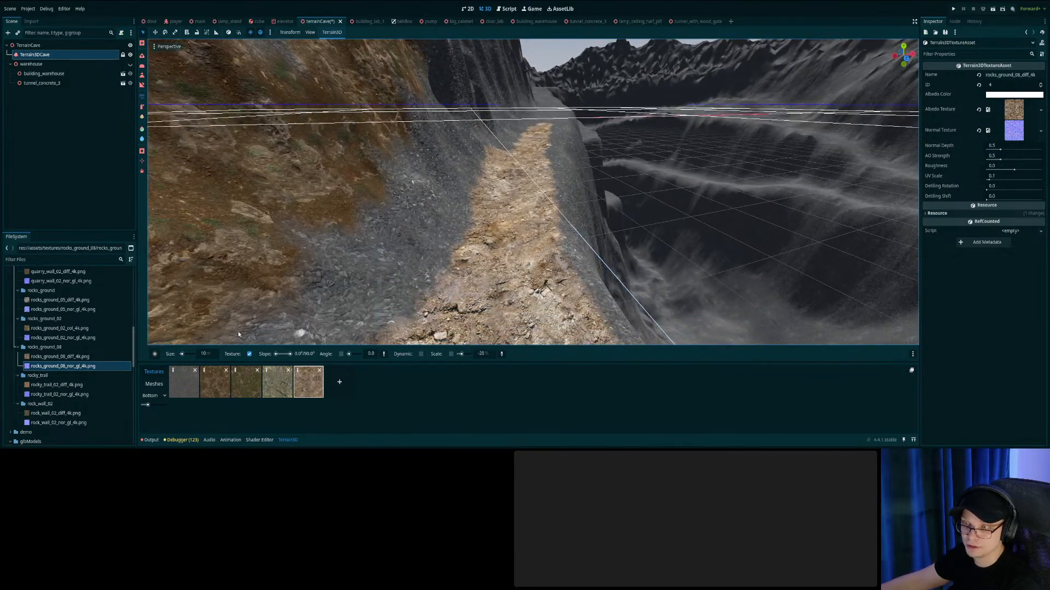
# Compare rocky_trail_02, rock_wall_02, rocks_ground_02 and rocks_ground_05 color textures as alternatives for the painted path.
pyautogui.click(51, 386)
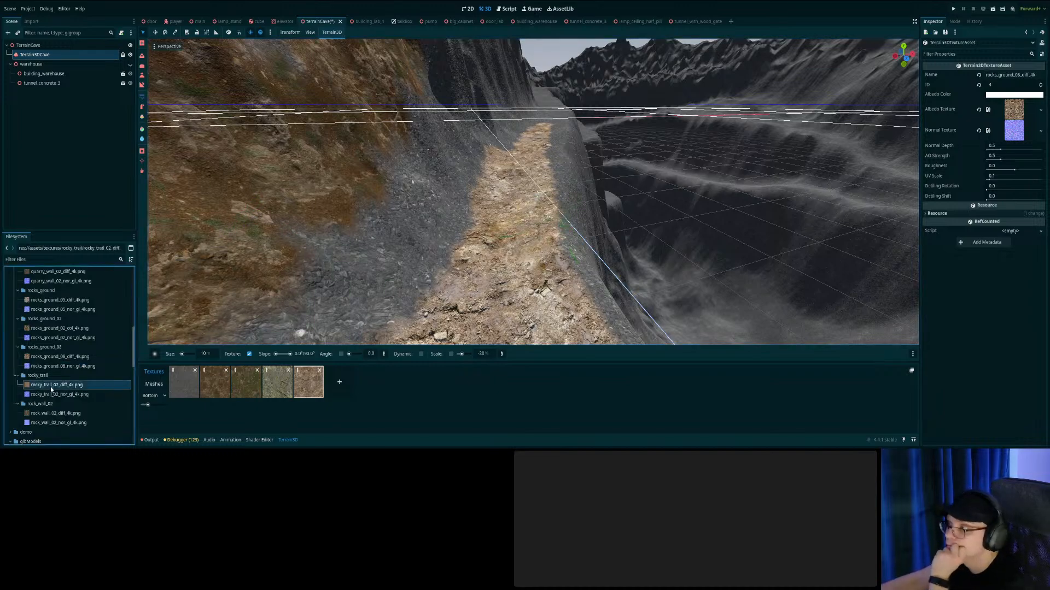
pyautogui.click(38, 413)
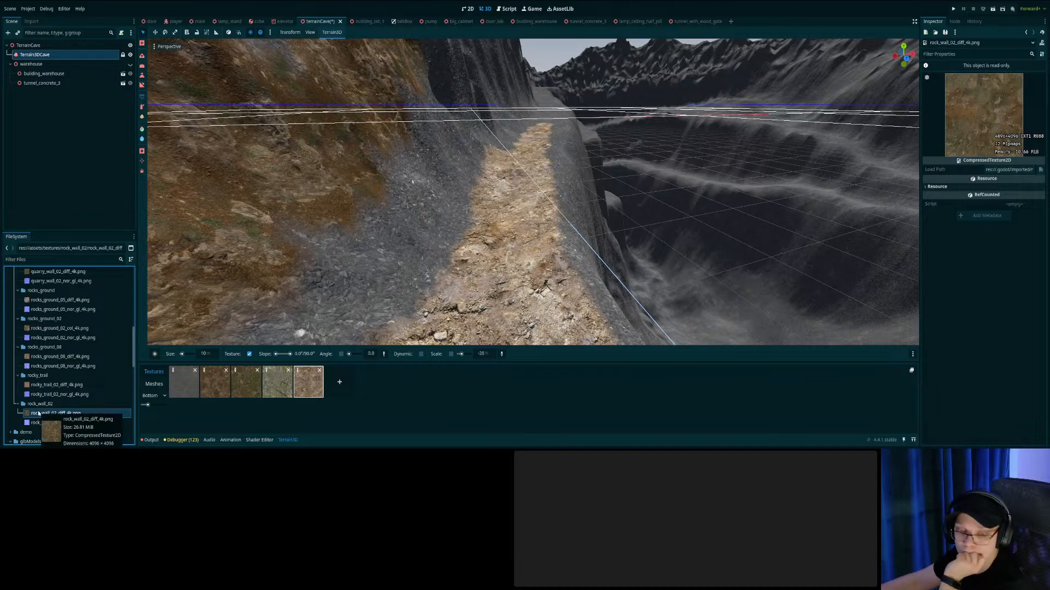
pyautogui.click(48, 329)
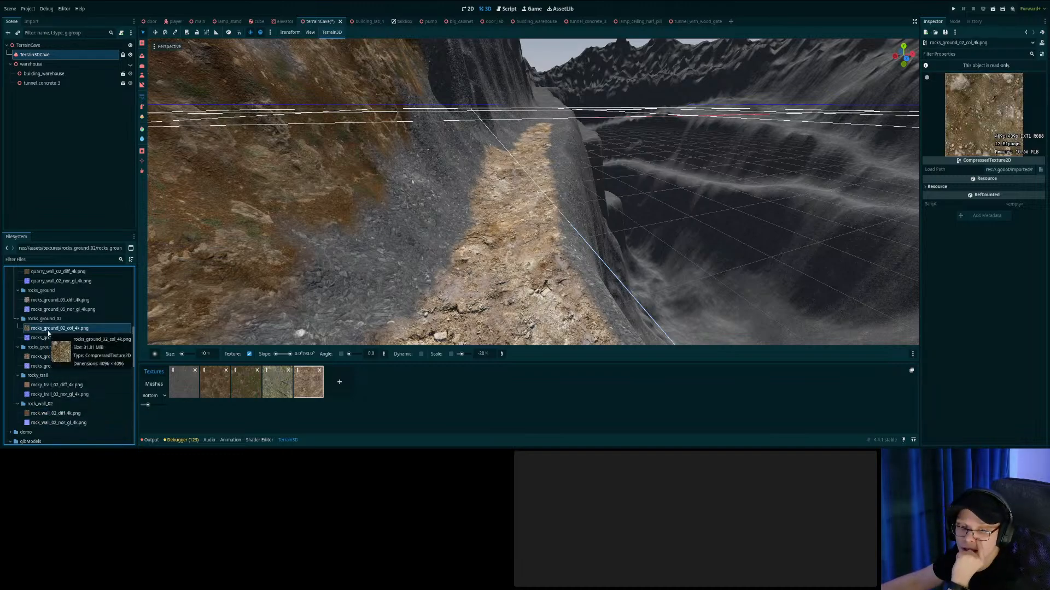
pyautogui.click(48, 300)
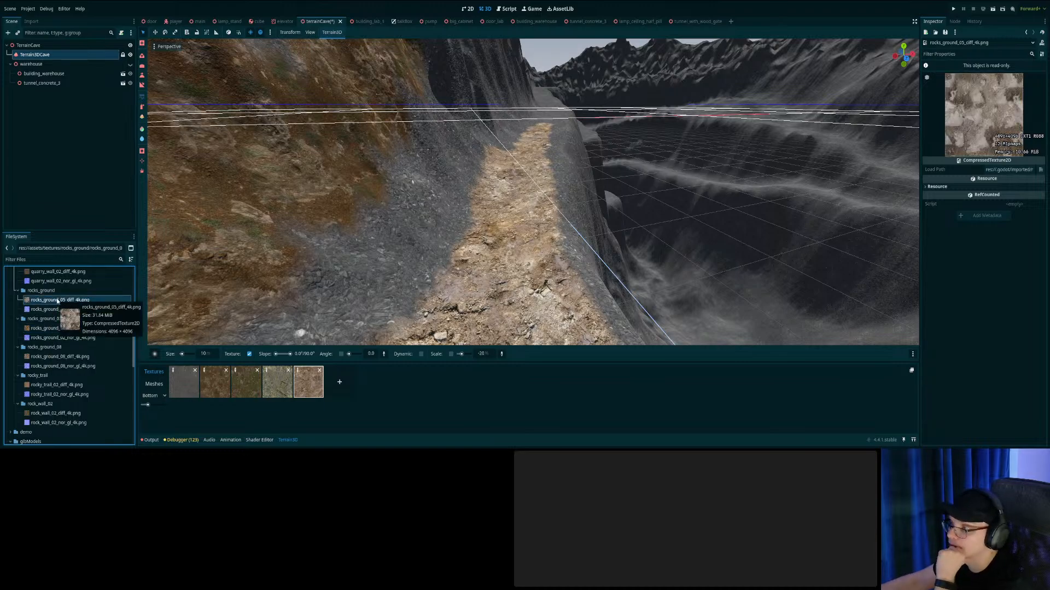
pyautogui.click(49, 329)
pyautogui.click(61, 301)
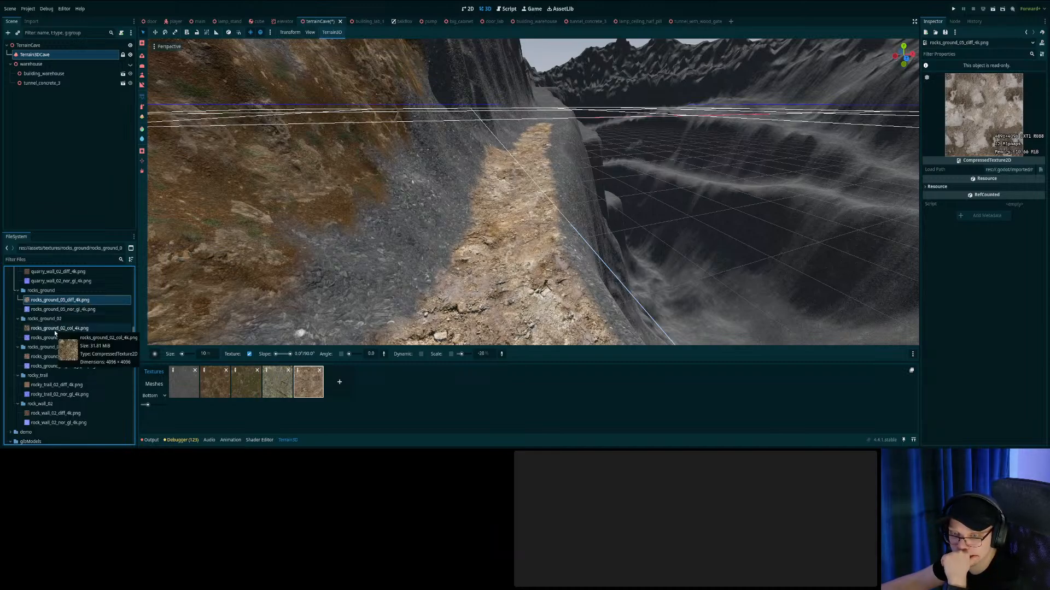
pyautogui.click(55, 331)
pyautogui.moveTo(55, 332); pyautogui.dragTo(320, 391)
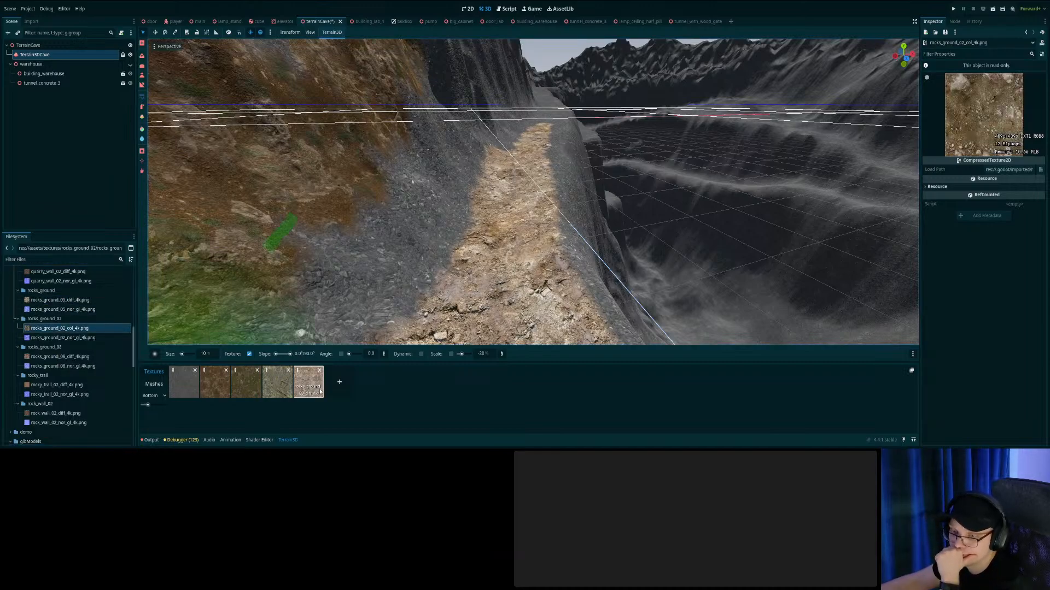
pyautogui.click(63, 301)
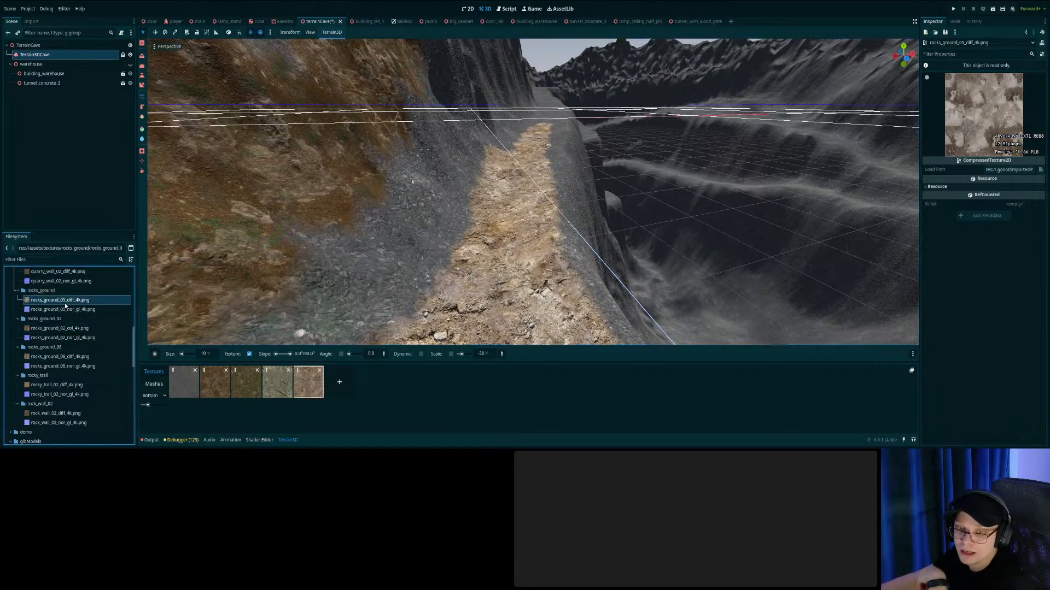
# Add a new terrain texture with rocks_ground_05_diff_4k.png as albedo and rocks_ground_05_nor_gl_4k.png as normal.
pyautogui.moveTo(65, 306)
pyautogui.moveTo(602, 189); pyautogui.dragTo(570, 200, button='right')
pyautogui.click(338, 385)
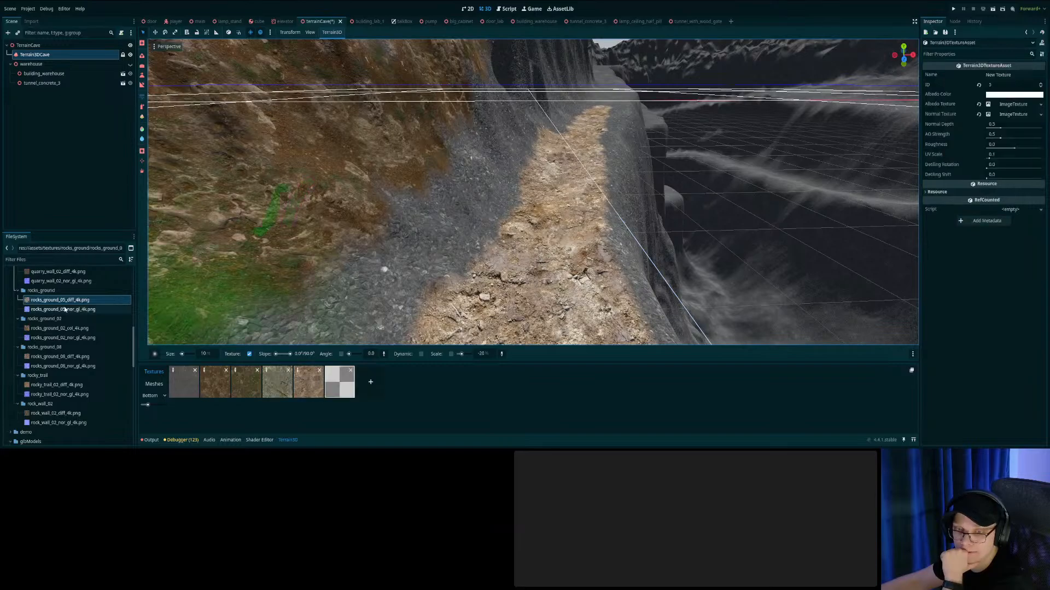
pyautogui.moveTo(1010, 108); pyautogui.dragTo(1012, 109)
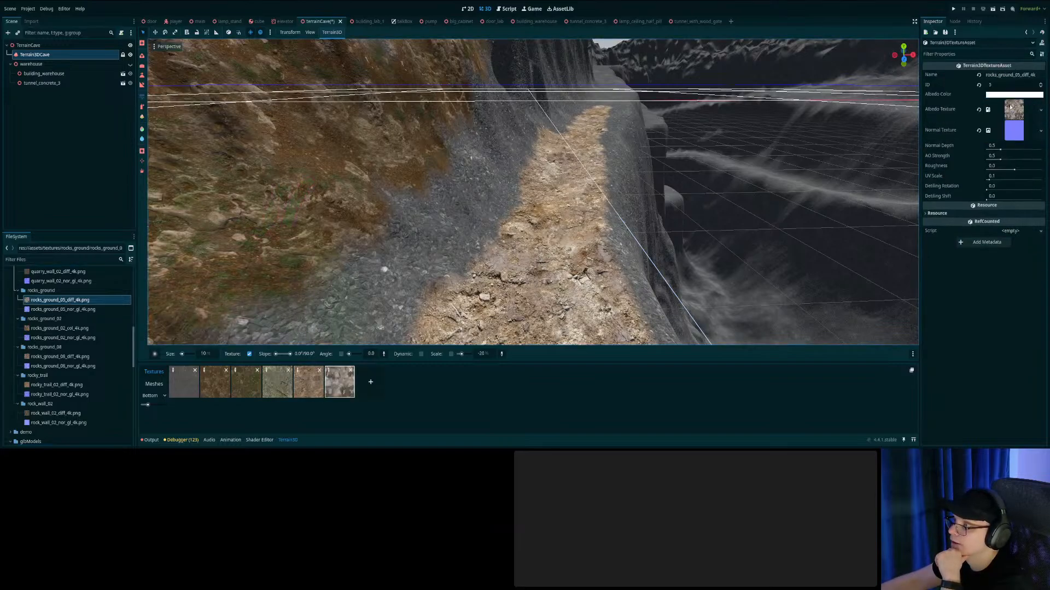
pyautogui.moveTo(86, 309); pyautogui.dragTo(995, 169)
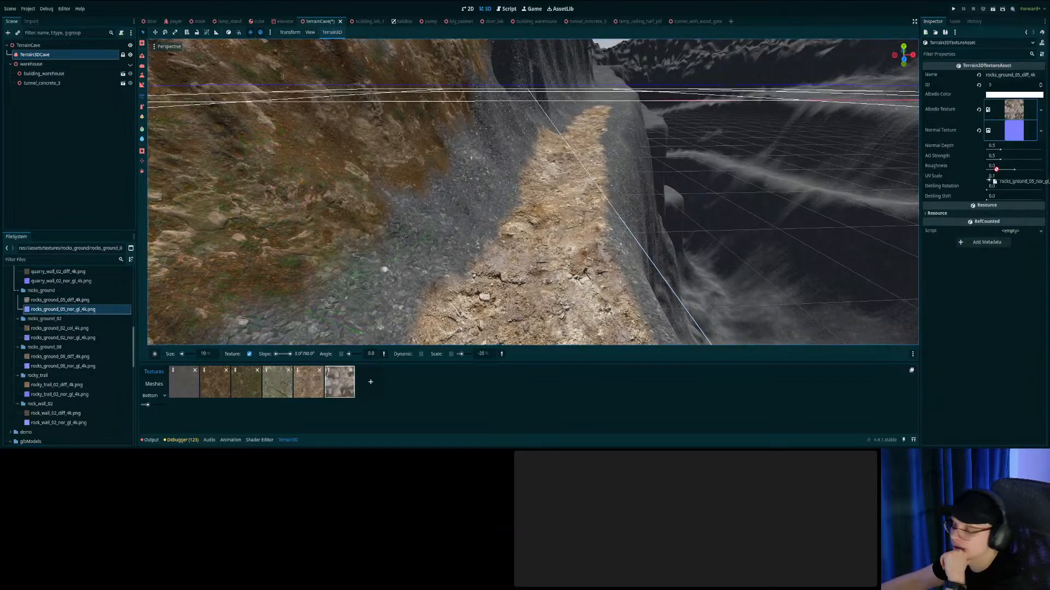
pyautogui.moveTo(1017, 131); pyautogui.dragTo(1015, 132)
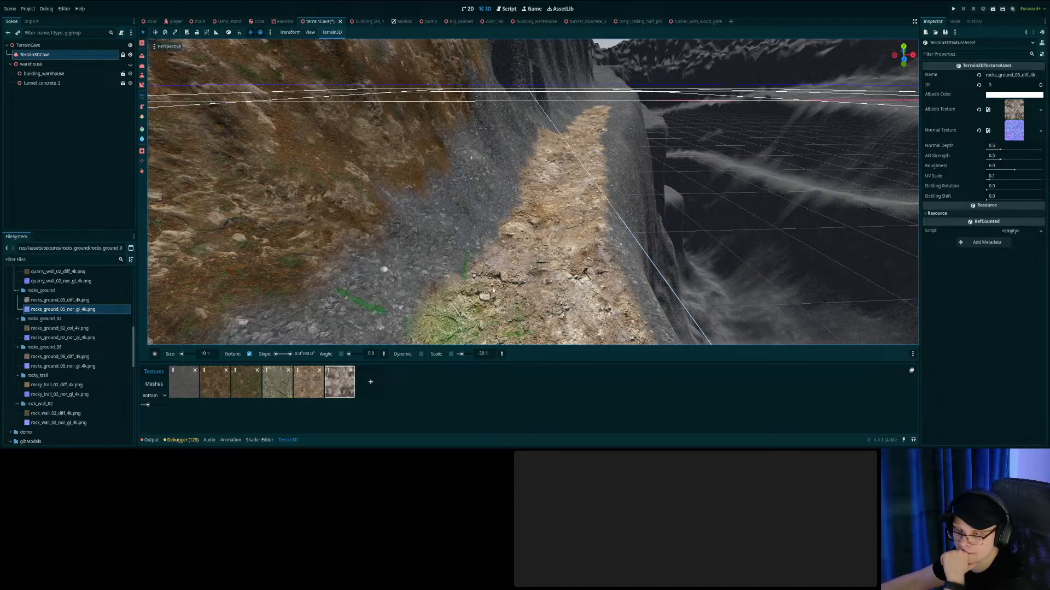
# Paint the rocks_ground_05 texture over the center of the cliffside path.
pyautogui.moveTo(547, 185); pyautogui.dragTo(537, 189)
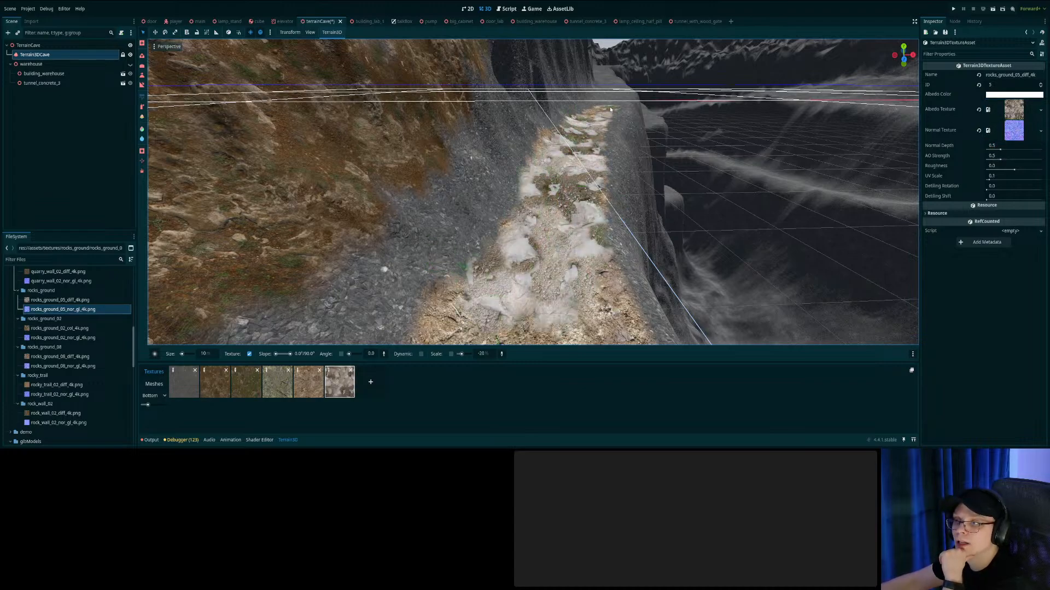
pyautogui.moveTo(583, 138)
pyautogui.mouseDown()
pyautogui.moveTo(492, 304)
pyautogui.moveTo(465, 303)
pyautogui.moveTo(479, 298)
pyautogui.mouseUp()
pyautogui.moveTo(478, 298)
pyautogui.mouseDown(button='right')
pyautogui.moveTo(456, 298)
pyautogui.moveTo(457, 339)
pyautogui.moveTo(328, 350)
pyautogui.moveTo(263, 334)
pyautogui.moveTo(470, 317)
pyautogui.mouseUp(button='right')
pyautogui.moveTo(569, 208)
pyautogui.mouseDown(button='right')
pyautogui.moveTo(404, 224)
pyautogui.moveTo(563, 175)
pyautogui.moveTo(568, 208)
pyautogui.mouseUp(button='right')
pyautogui.moveTo(569, 205)
pyautogui.mouseDown()
pyautogui.moveTo(500, 229)
pyautogui.moveTo(481, 191)
pyautogui.moveTo(454, 219)
pyautogui.moveTo(492, 257)
pyautogui.mouseUp()
pyautogui.moveTo(516, 111); pyautogui.dragTo(566, 120, button='right')
pyautogui.press('w')
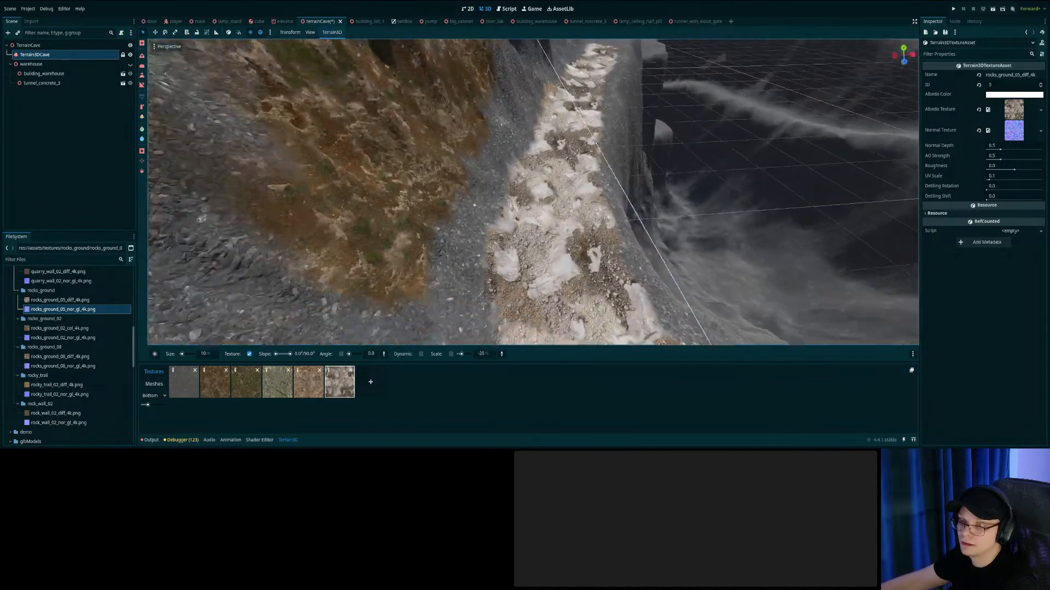
pyautogui.moveTo(188, 285); pyautogui.dragTo(174, 285, button='right')
# Replace the rocks_ground_05 terrain texture with a new one using rocks_ground_02_col_4k.png as albedo and rocks_ground_02_nor_gl_4k.png as normal.
pyautogui.click(350, 373)
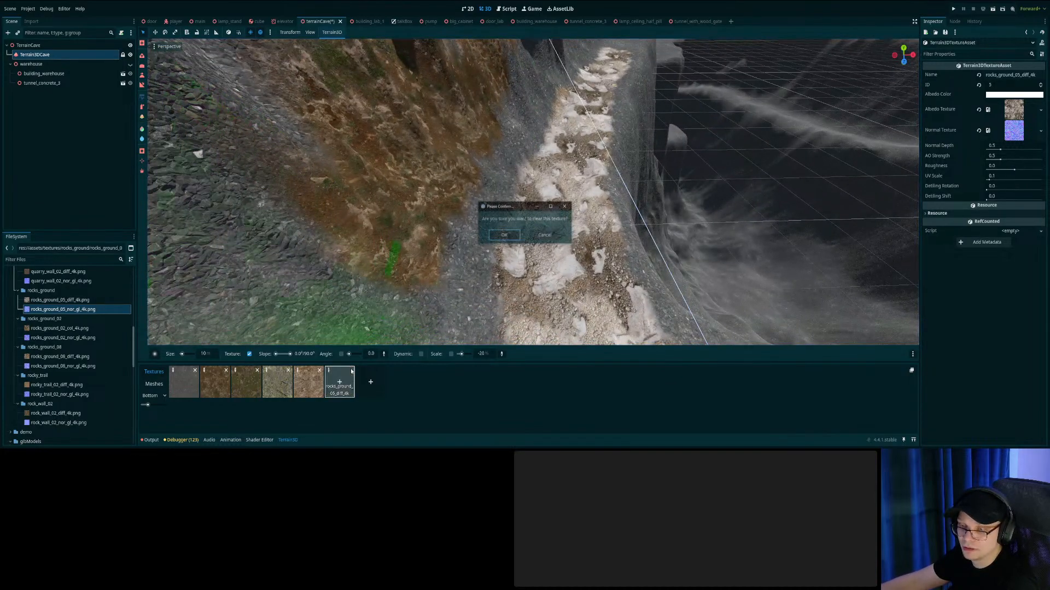
pyautogui.click(503, 235)
pyautogui.moveTo(229, 263)
pyautogui.mouseDown(button='right')
pyautogui.moveTo(273, 200)
pyautogui.moveTo(243, 234)
pyautogui.mouseUp(button='right')
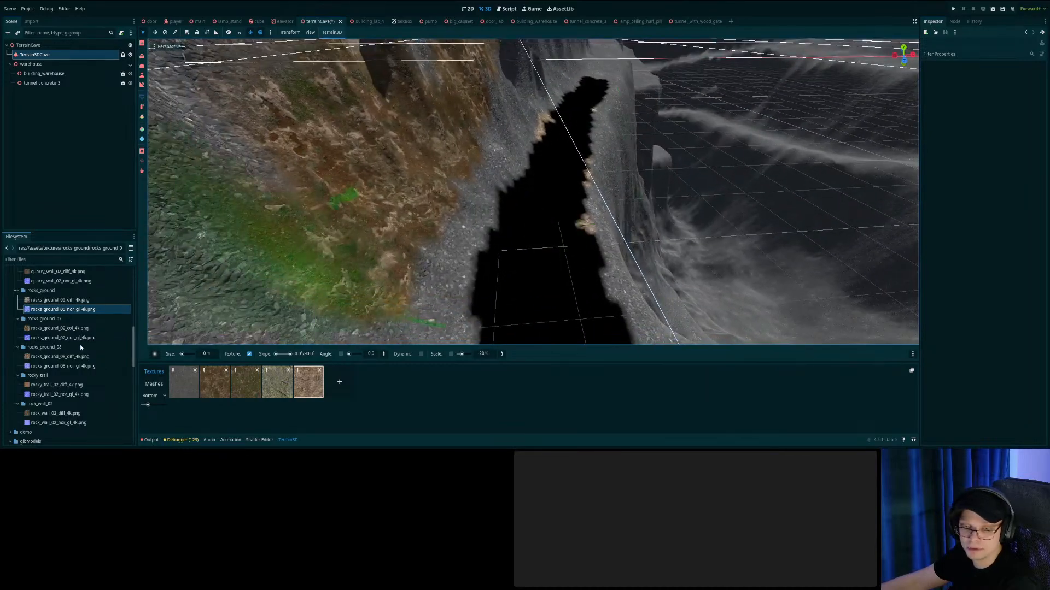
pyautogui.click(39, 328)
pyautogui.click(339, 382)
pyautogui.moveTo(54, 331); pyautogui.dragTo(1014, 110)
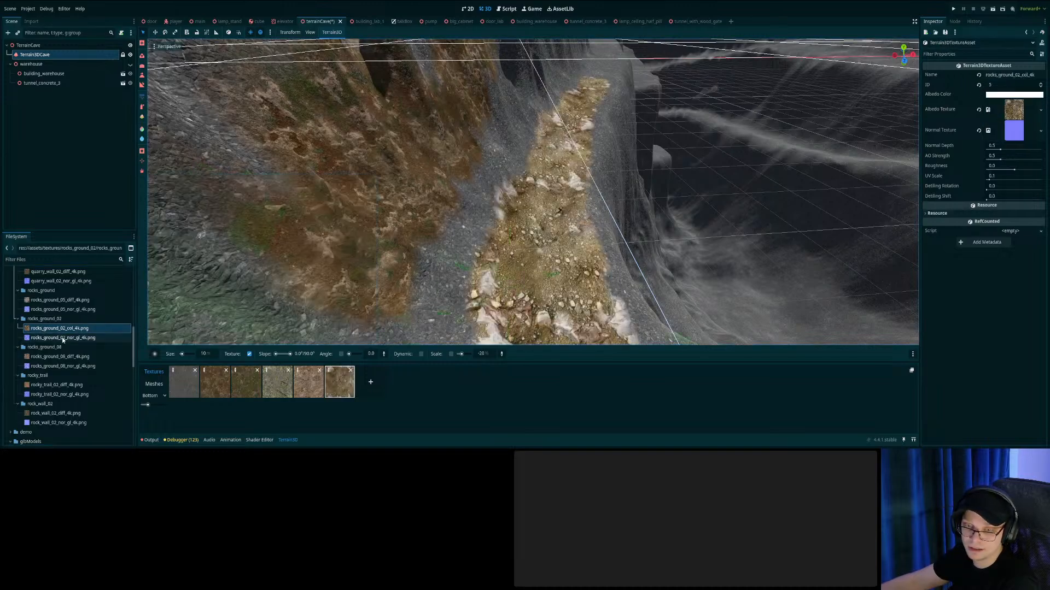
pyautogui.click(44, 338)
pyautogui.moveTo(1017, 134); pyautogui.dragTo(1015, 133)
# Set the rocks_ground_02 texture's Normal Depth to 0.185 and AO Strength to 0.25.
pyautogui.moveTo(656, 164); pyautogui.dragTo(191, 175, button='right')
pyautogui.moveTo(706, 214); pyautogui.dragTo(634, 231, button='right')
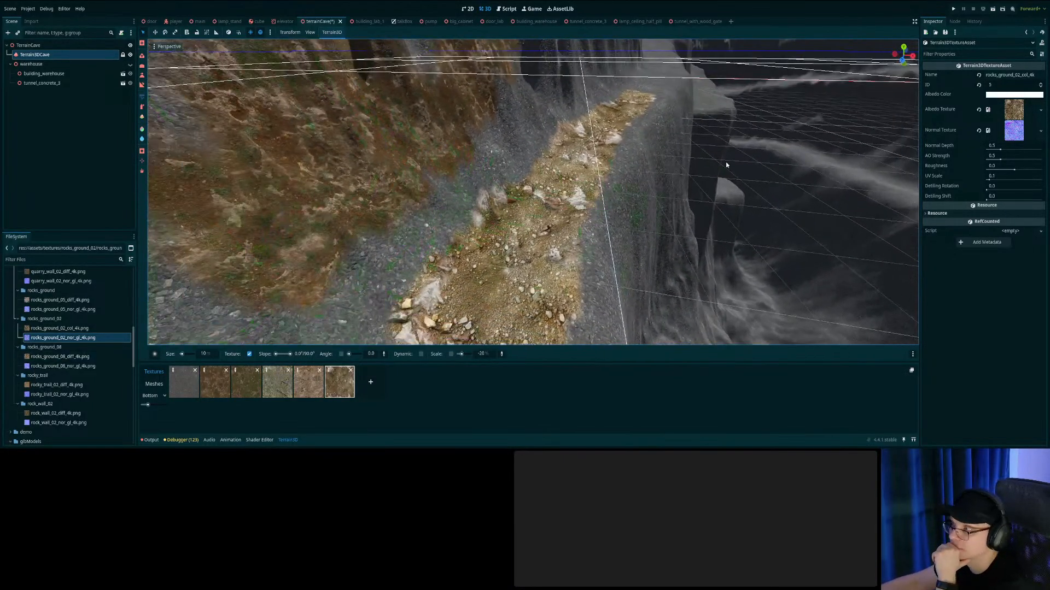
pyautogui.moveTo(1001, 148); pyautogui.dragTo(996, 160)
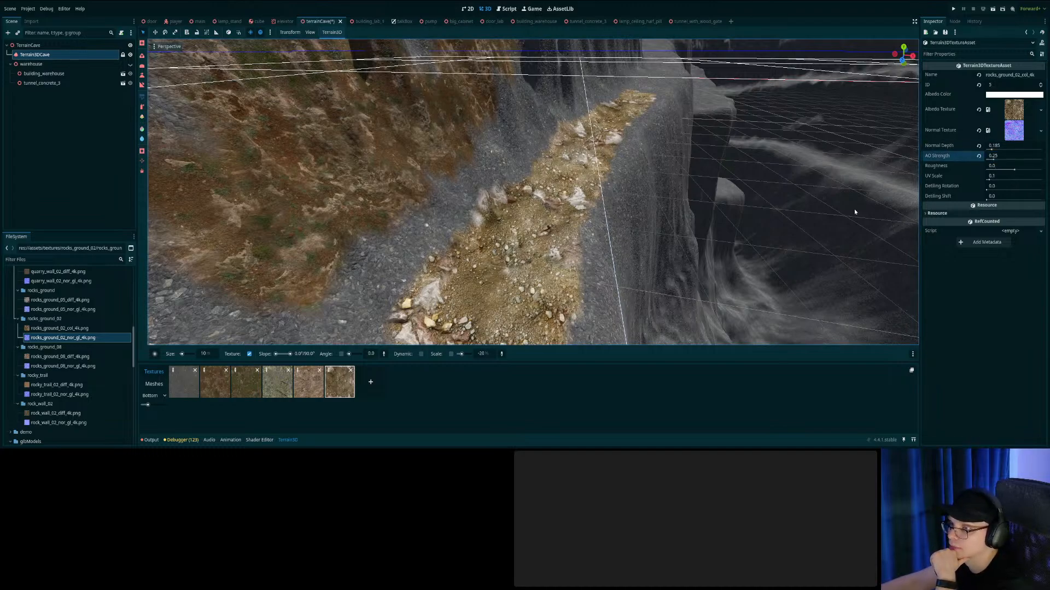
# Set the rocks_ground_02 texture's UV Scale to 0.165 and Detiling Rotation to 0.38, and check the tiling along the path.
pyautogui.click(340, 386)
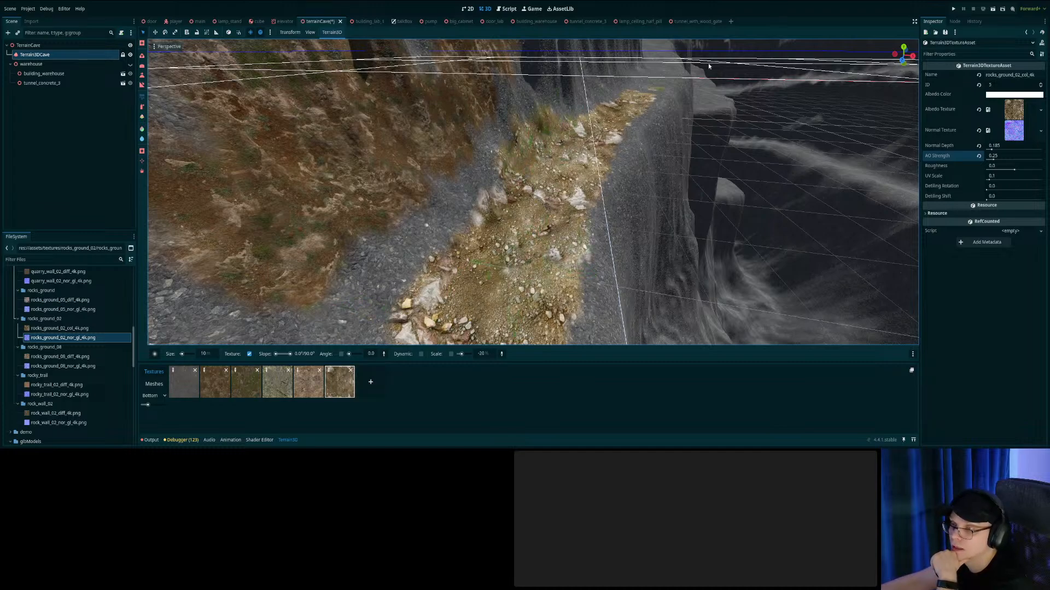
pyautogui.moveTo(990, 179); pyautogui.dragTo(1004, 189)
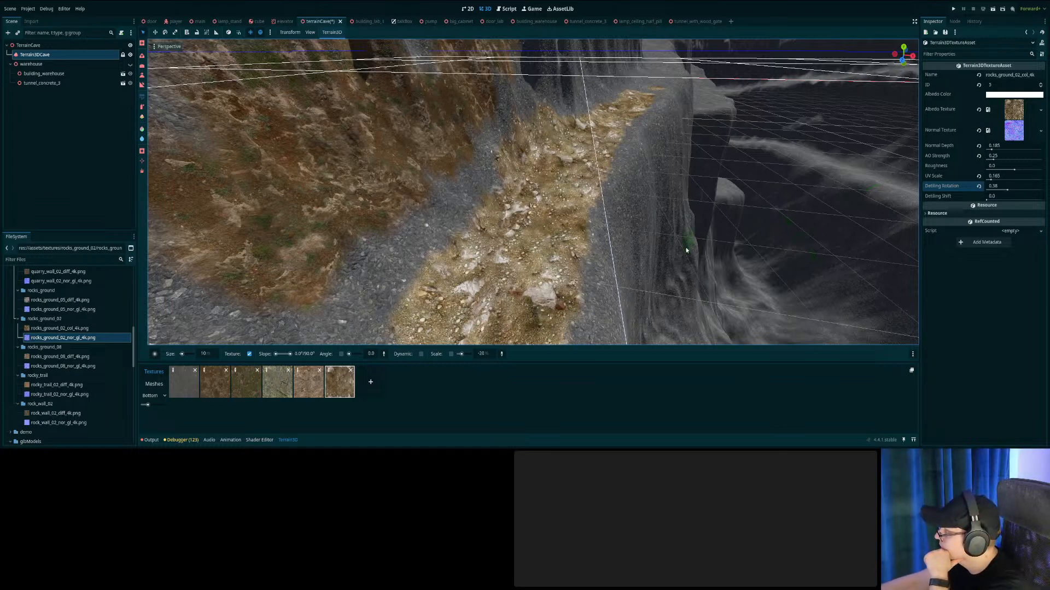
pyautogui.press('w')
pyautogui.moveTo(758, 259); pyautogui.dragTo(598, 224, button='right')
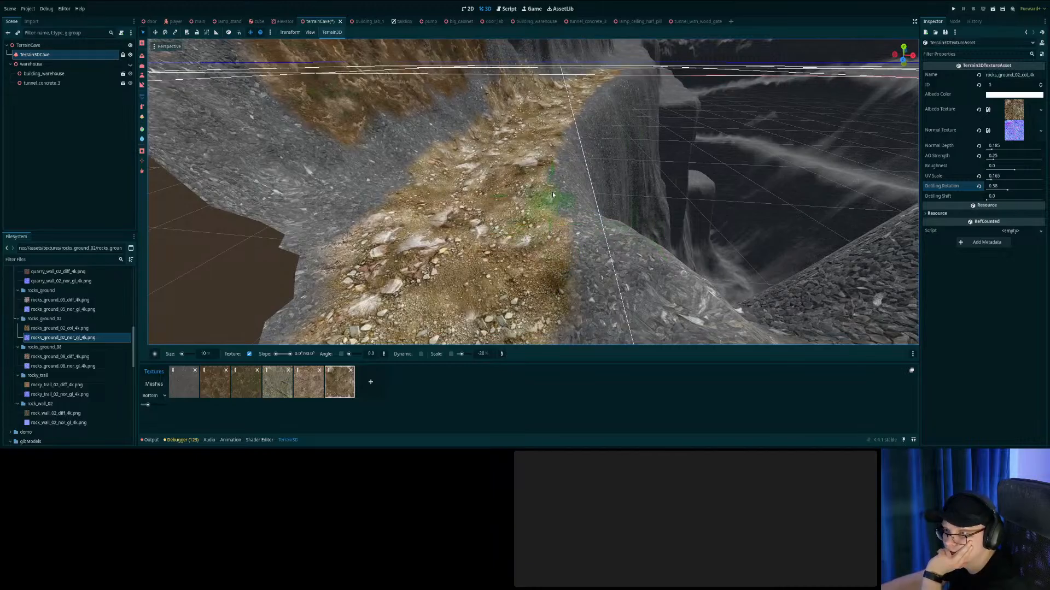
# Paint the rocks_ground_02 texture over the remaining stretches of the cliffside path and save the terrainCave scene.
pyautogui.moveTo(574, 117); pyautogui.dragTo(563, 175, button='right')
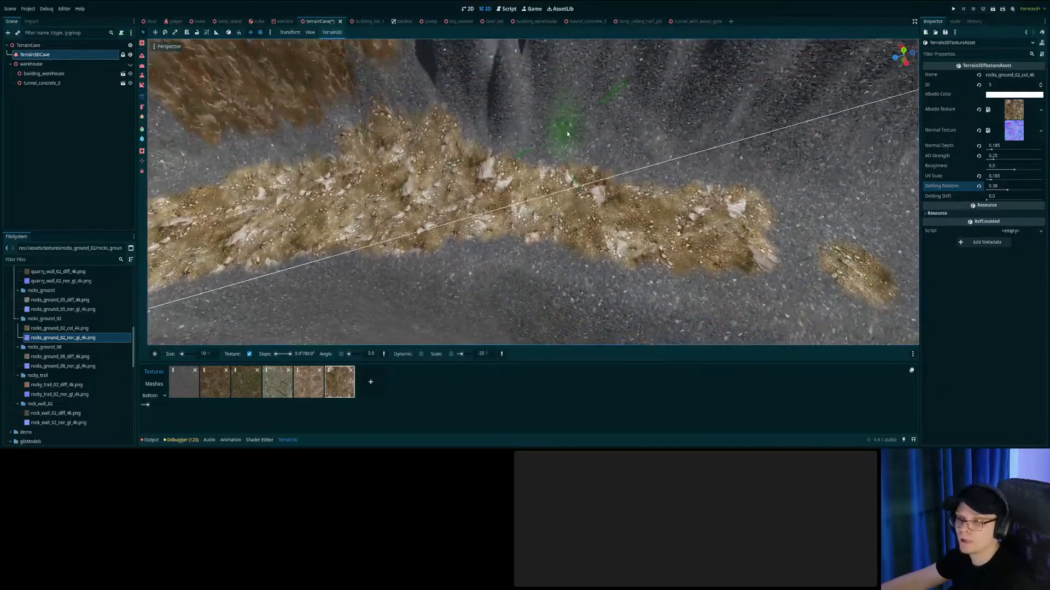
pyautogui.moveTo(698, 270); pyautogui.dragTo(561, 157, button='right')
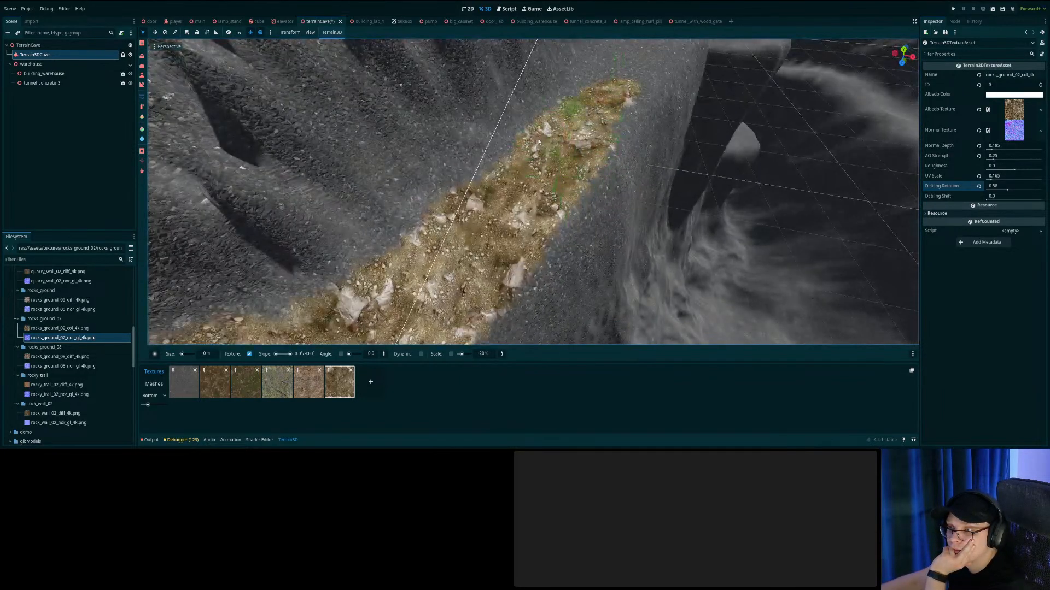
pyautogui.moveTo(549, 134); pyautogui.dragTo(569, 101)
pyautogui.moveTo(488, 171); pyautogui.dragTo(158, 275)
pyautogui.moveTo(363, 219); pyautogui.dragTo(494, 208, button='right')
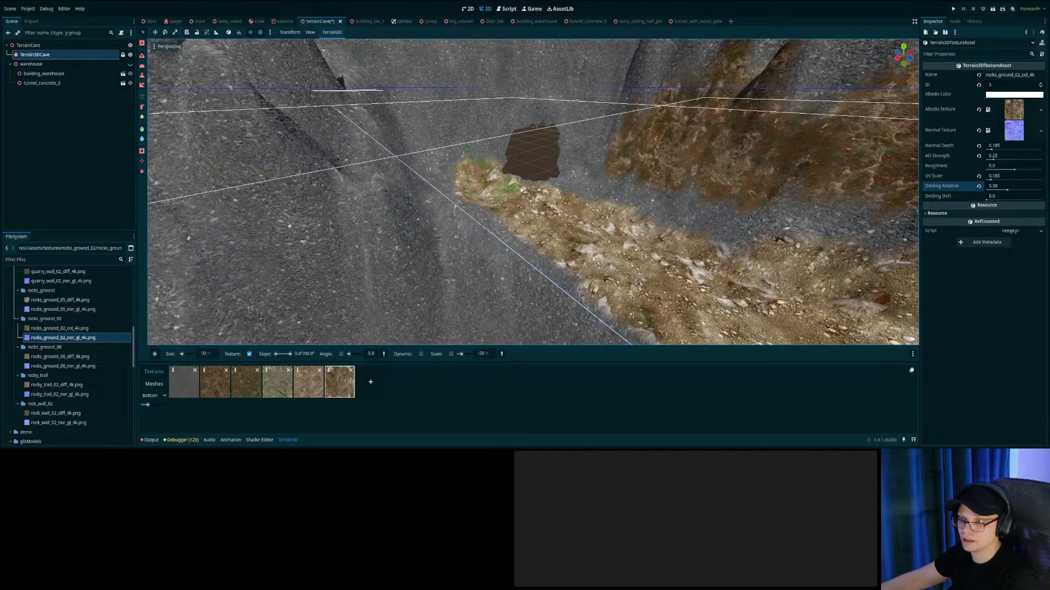
pyautogui.moveTo(596, 231); pyautogui.dragTo(689, 175, button='right')
pyautogui.hotkey('ctrl', 's')
# Hide the DirectionalLight3D2 node in the main scene and save the scene.
pyautogui.moveTo(563, 216); pyautogui.dragTo(488, 173, button='right')
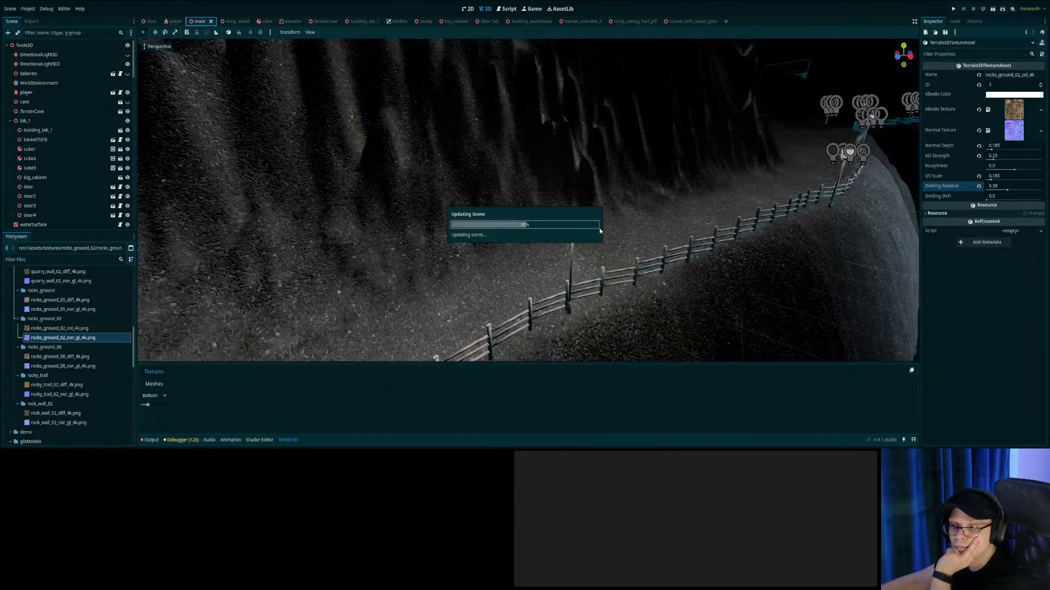
pyautogui.moveTo(599, 228); pyautogui.dragTo(639, 209, button='right')
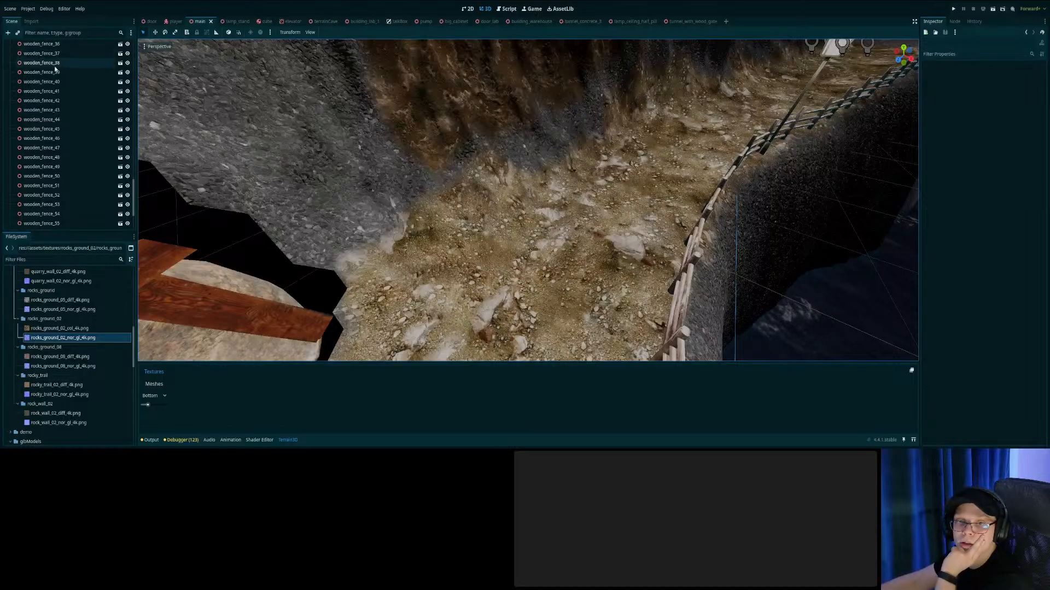
pyautogui.scroll(5, 93, 120)
pyautogui.moveTo(135, 172); pyautogui.dragTo(135, 112)
pyautogui.click(11, 190)
pyautogui.scroll(10, 97, 67)
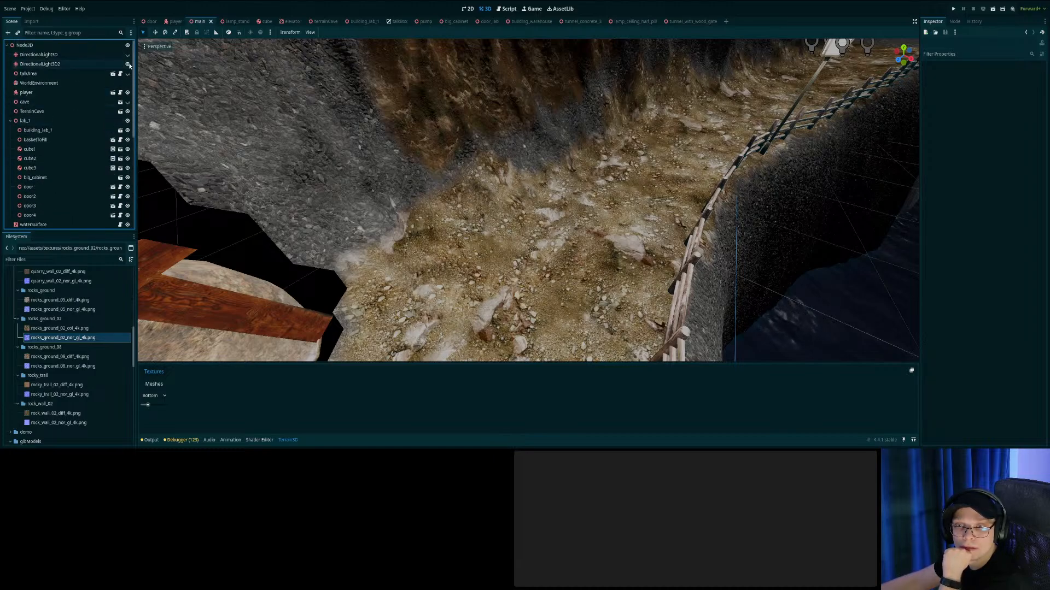
pyautogui.click(128, 65)
pyautogui.moveTo(328, 158); pyautogui.dragTo(355, 115, button='right')
pyautogui.hotkey('ctrl', 's')
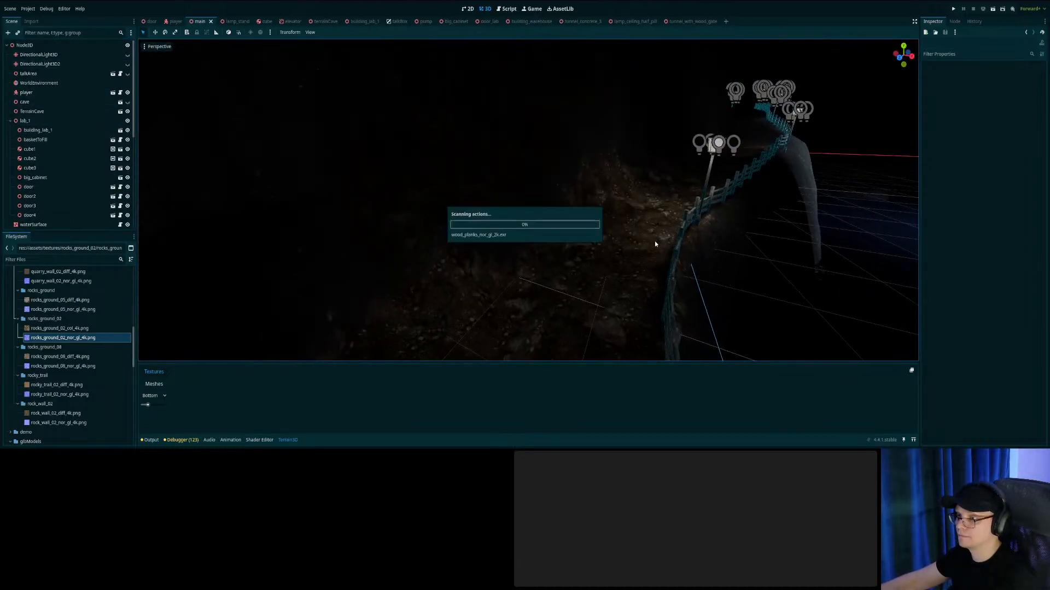
pyautogui.hotkey('ctrl', 's')
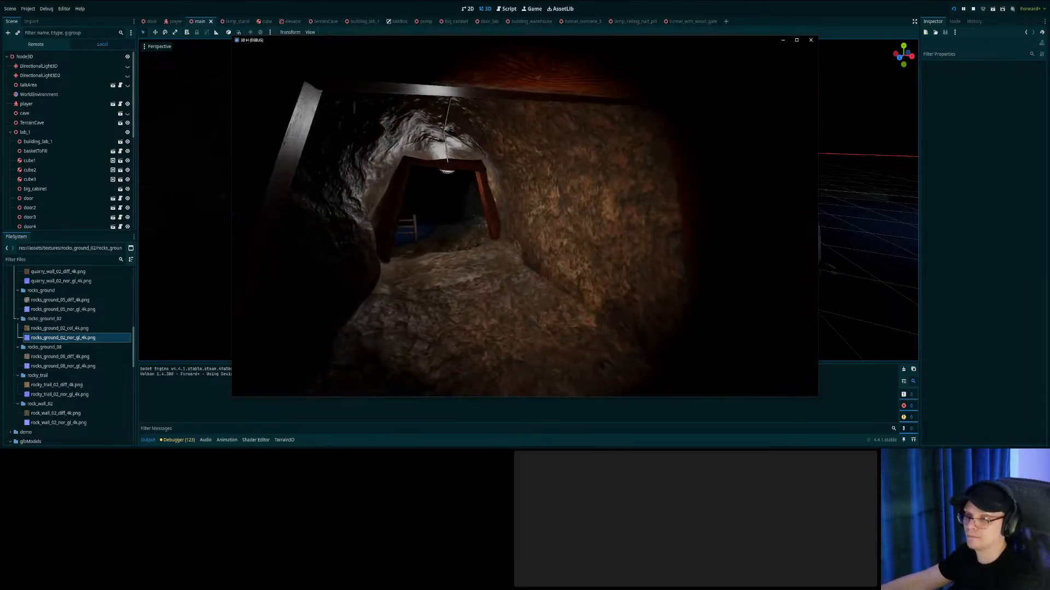
# Playtest the main scene, walking along the fenced cliff path to examine the new ground texture in the dark, and stop the game.
pyautogui.press('w')
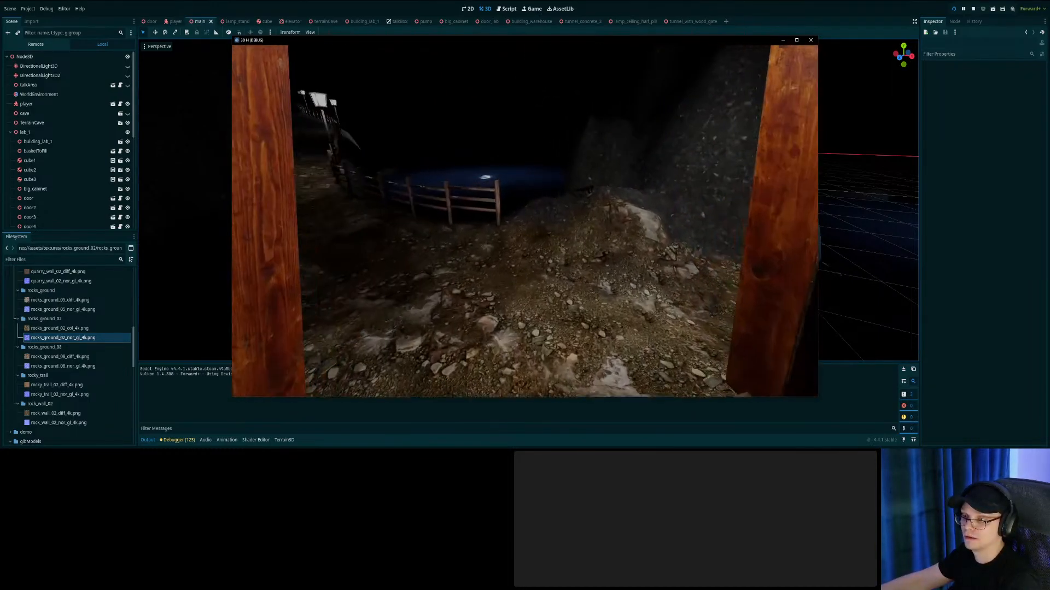
pyautogui.press('w')
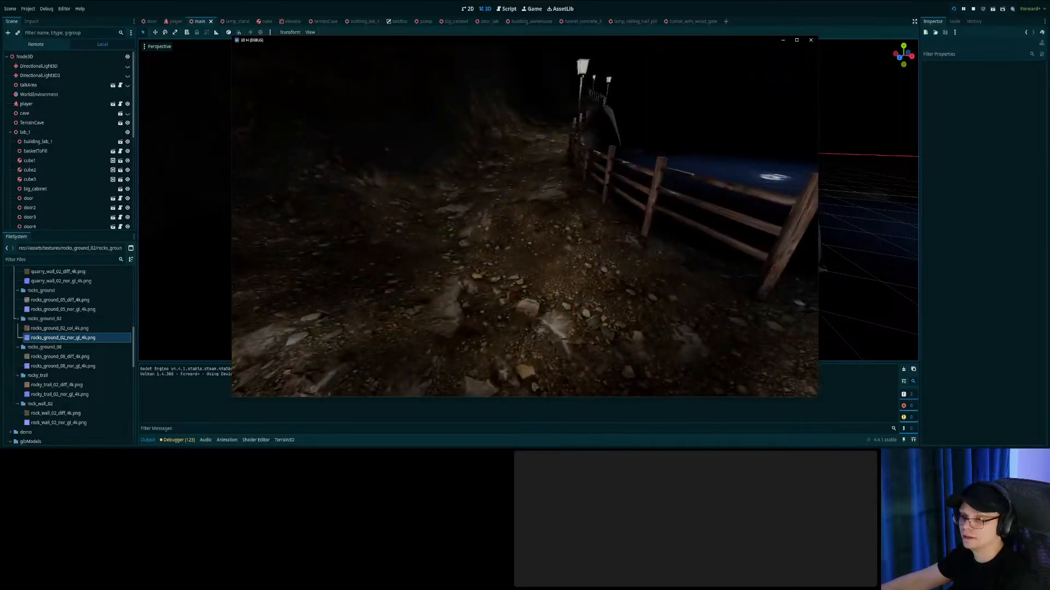
pyautogui.press('w')
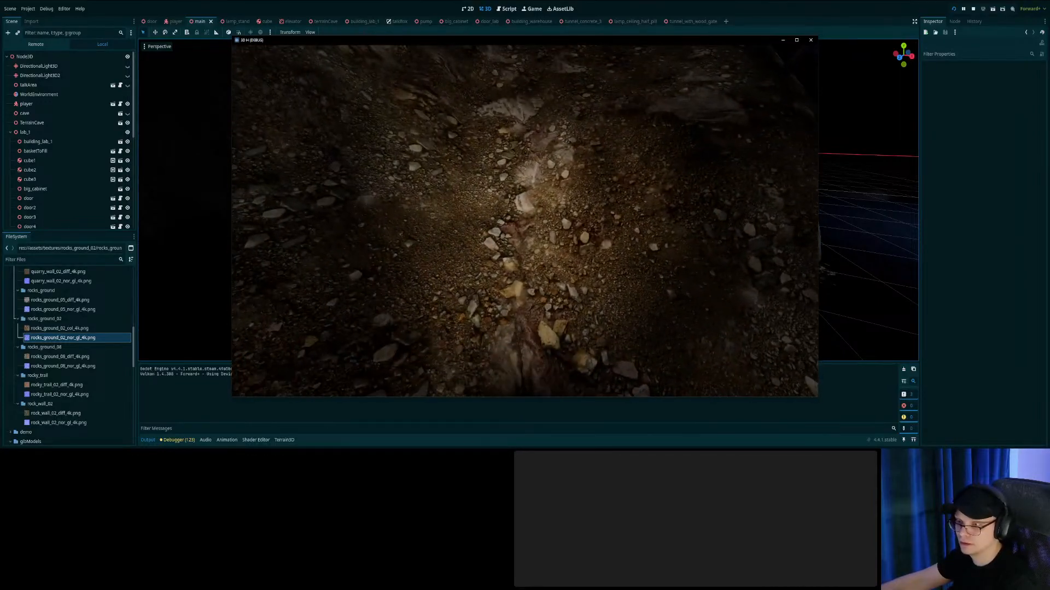
pyautogui.press('w')
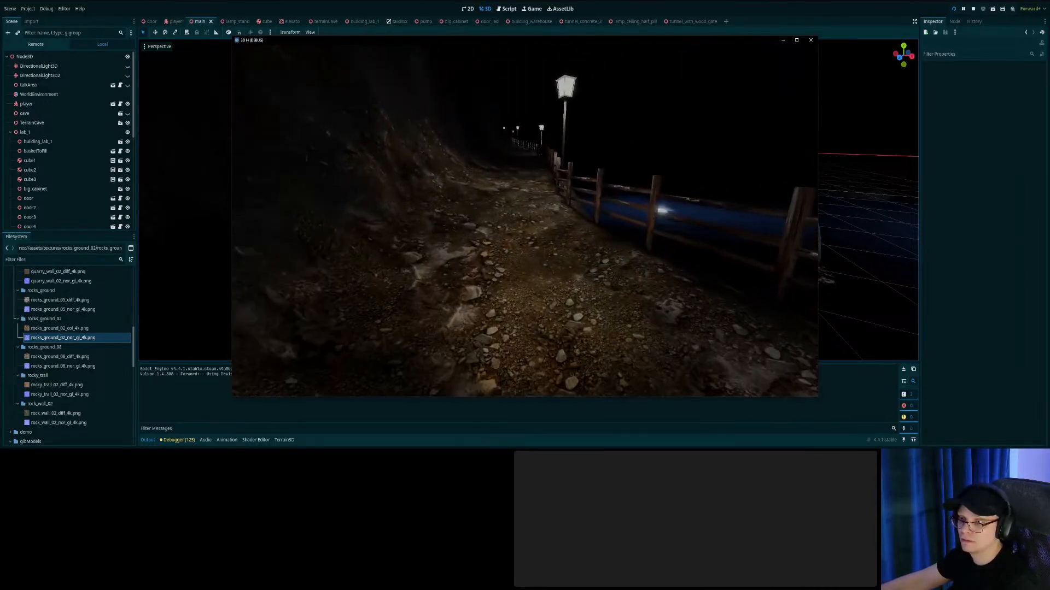
pyautogui.press('w')
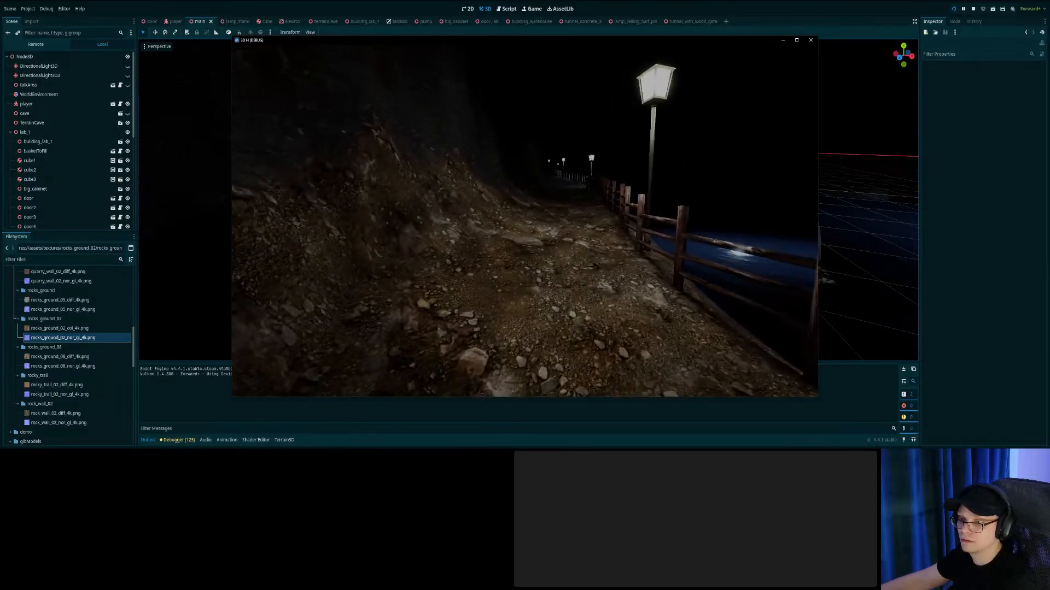
pyautogui.press('w')
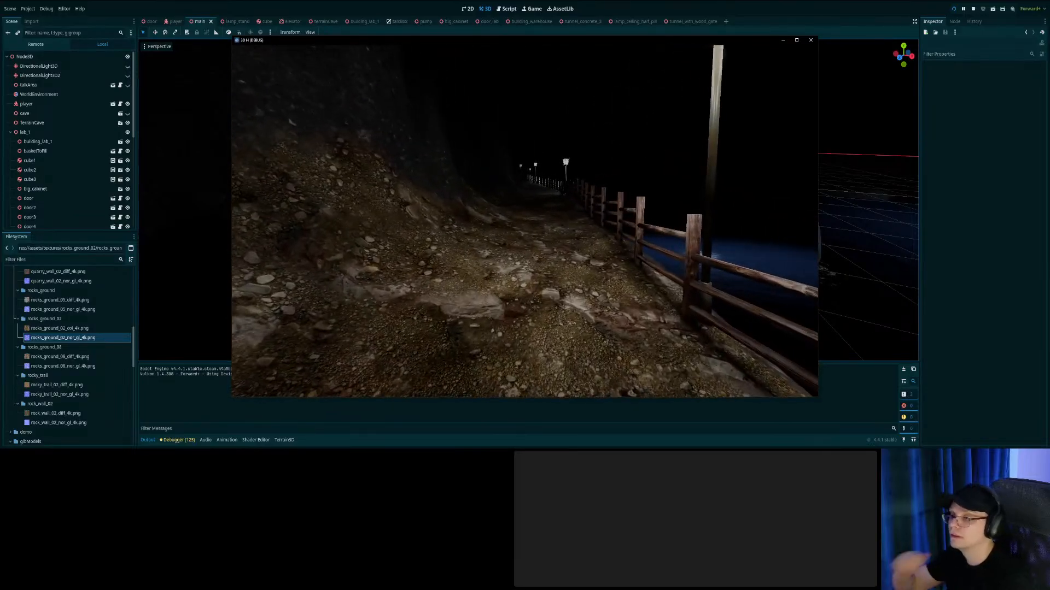
pyautogui.press('w')
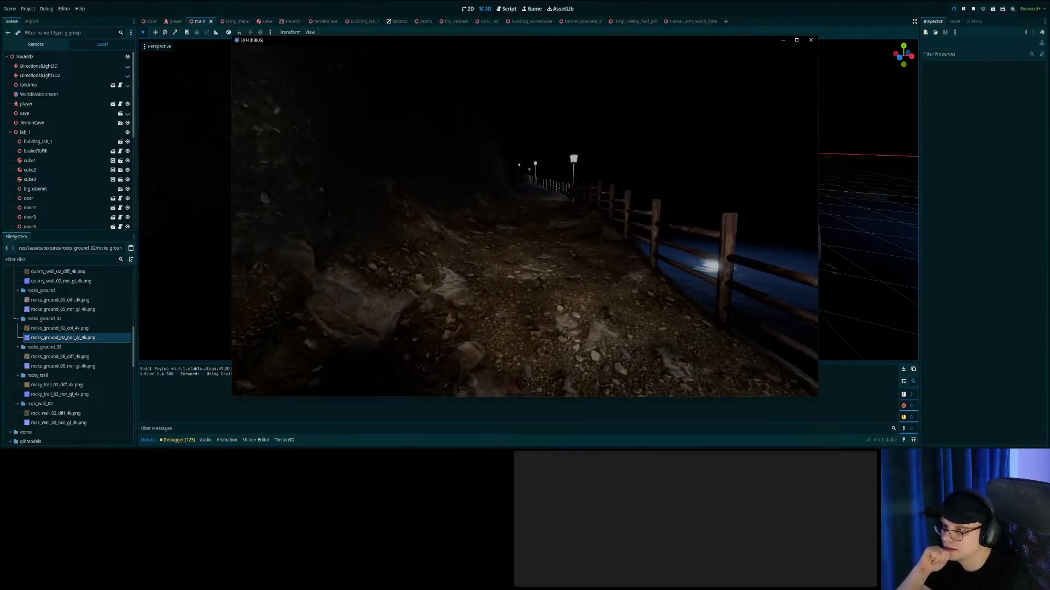
pyautogui.press('w')
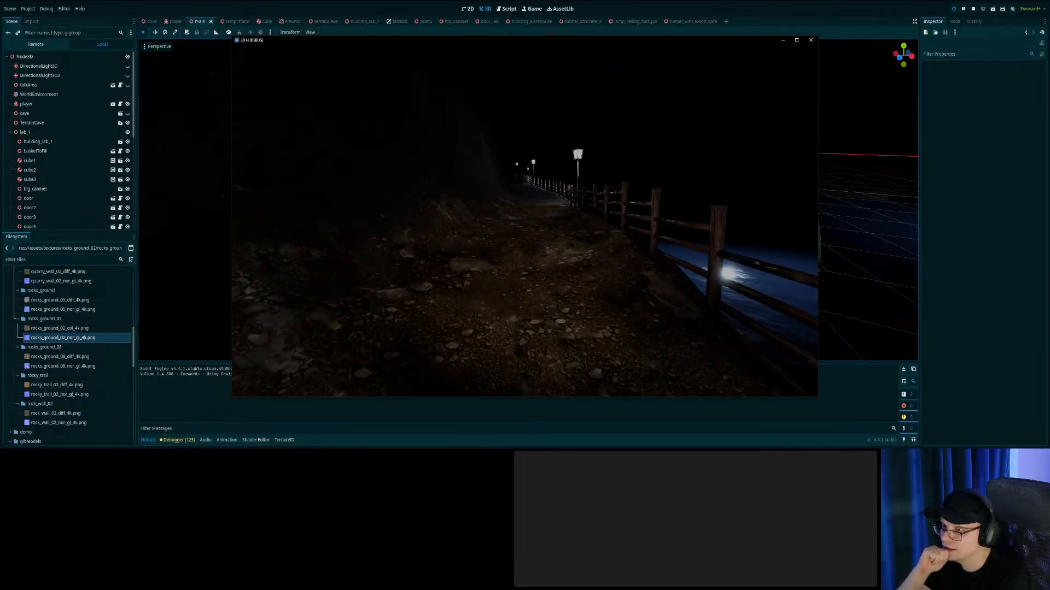
pyautogui.press('w')
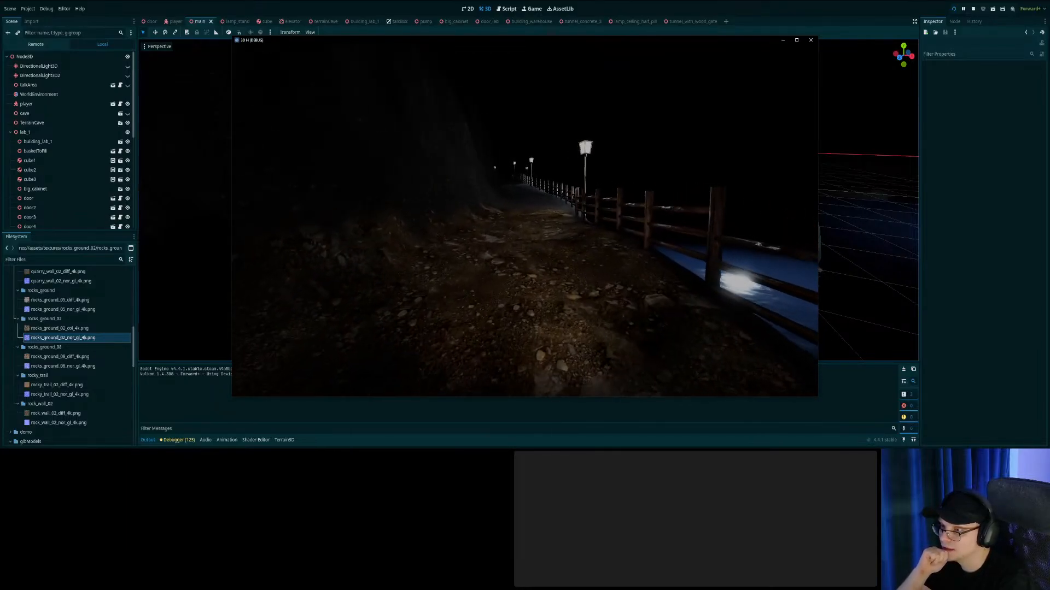
pyautogui.press('s')
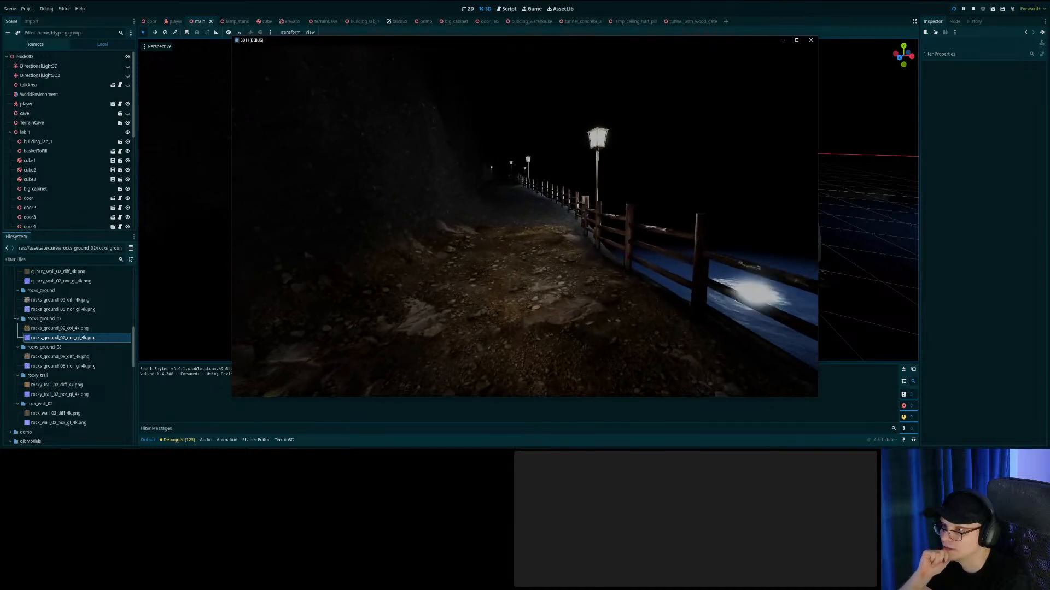
pyautogui.press('s')
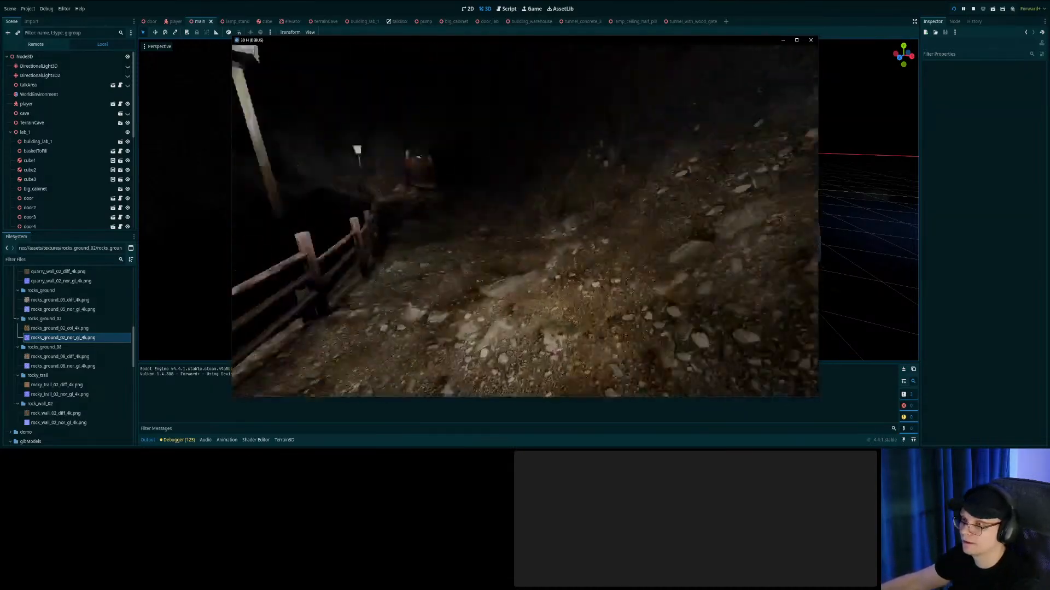
pyautogui.press('w')
pyautogui.press('w')
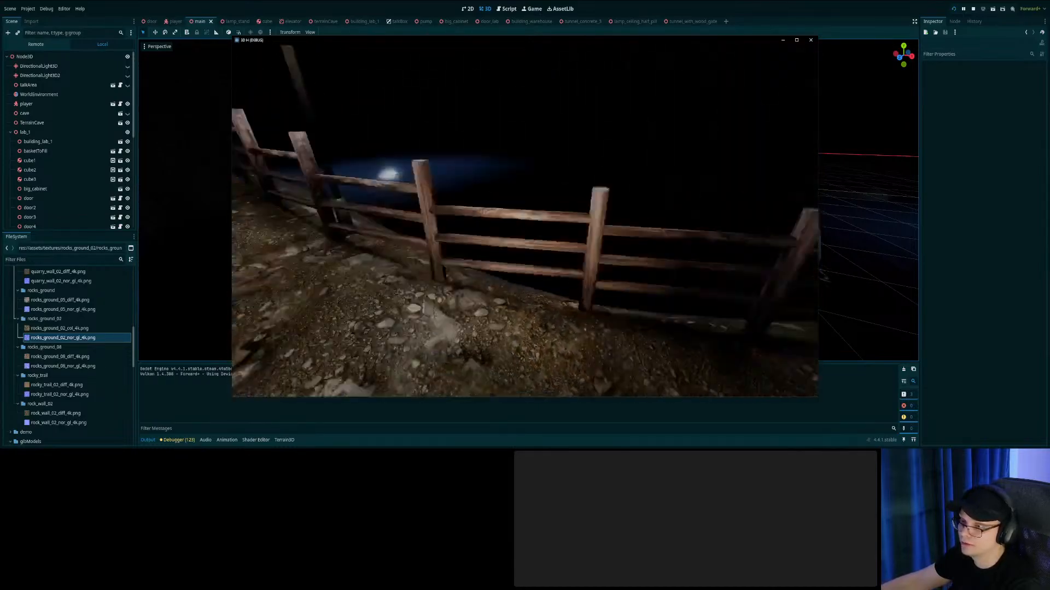
pyautogui.press('w')
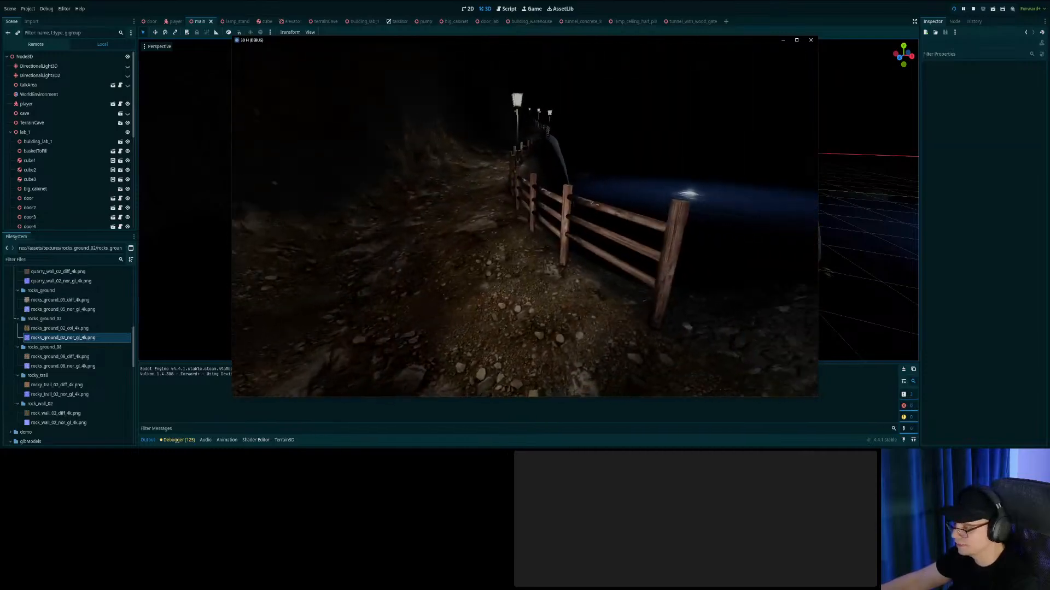
pyautogui.press('F8')
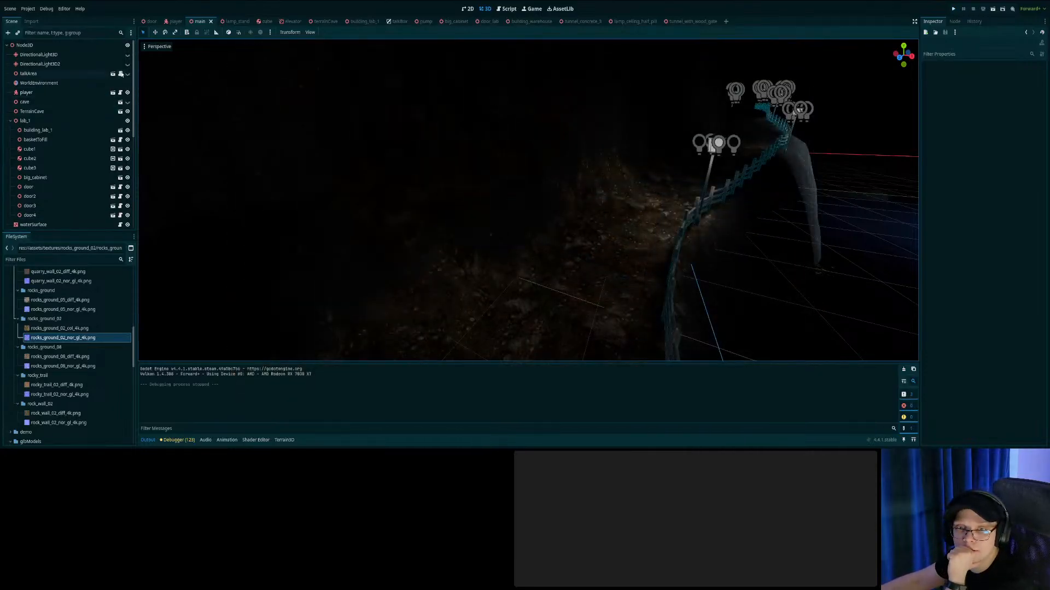
# Make DirectionalLight3D2 visible again in the main scene and return to the terrainCave scene.
pyautogui.click(128, 64)
pyautogui.click(55, 64)
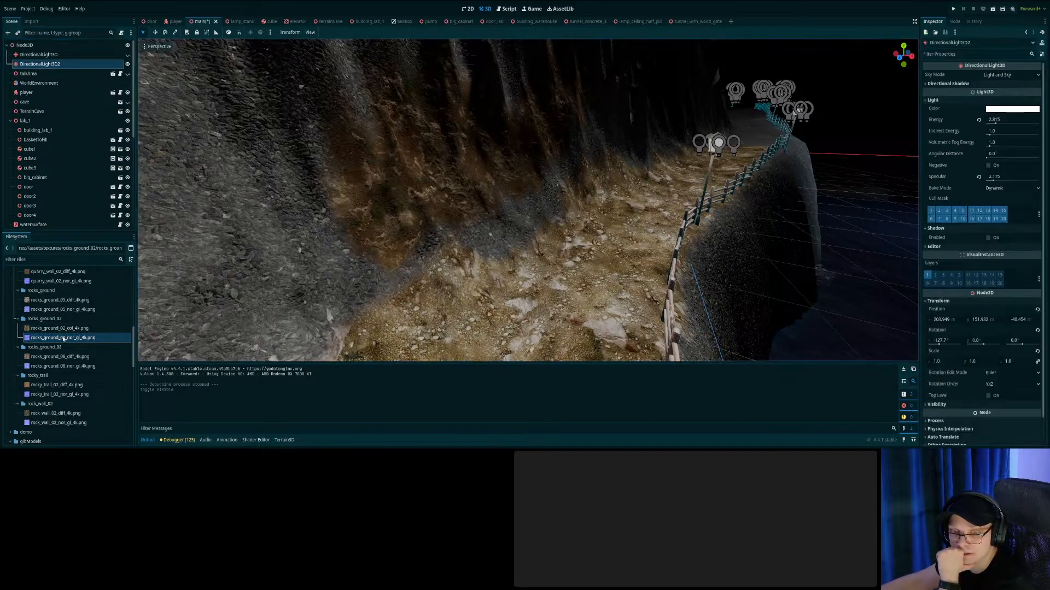
pyautogui.moveTo(525, 262); pyautogui.dragTo(582, 278, button='right')
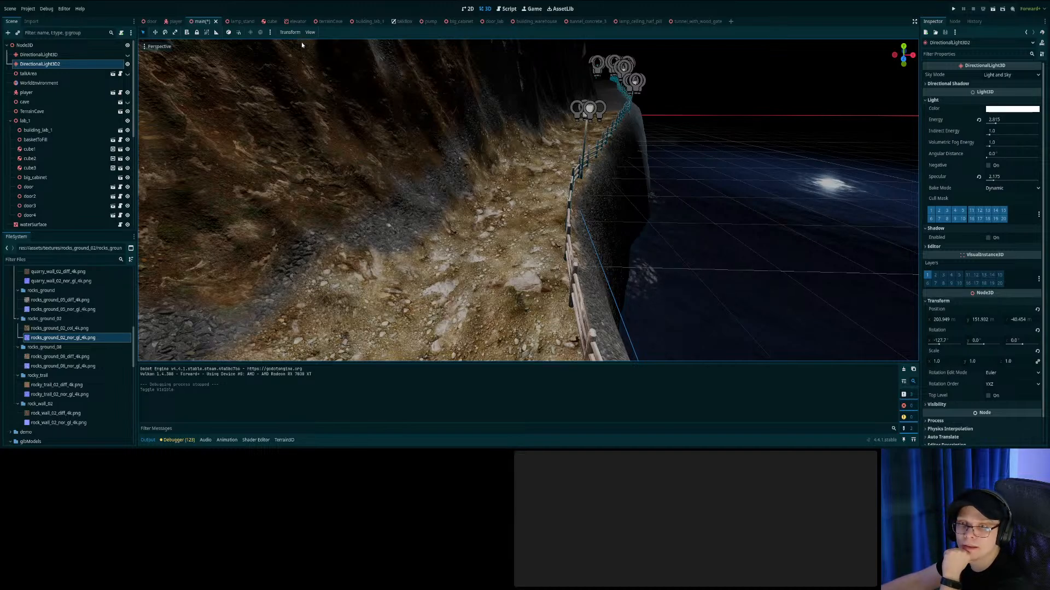
pyautogui.click(328, 21)
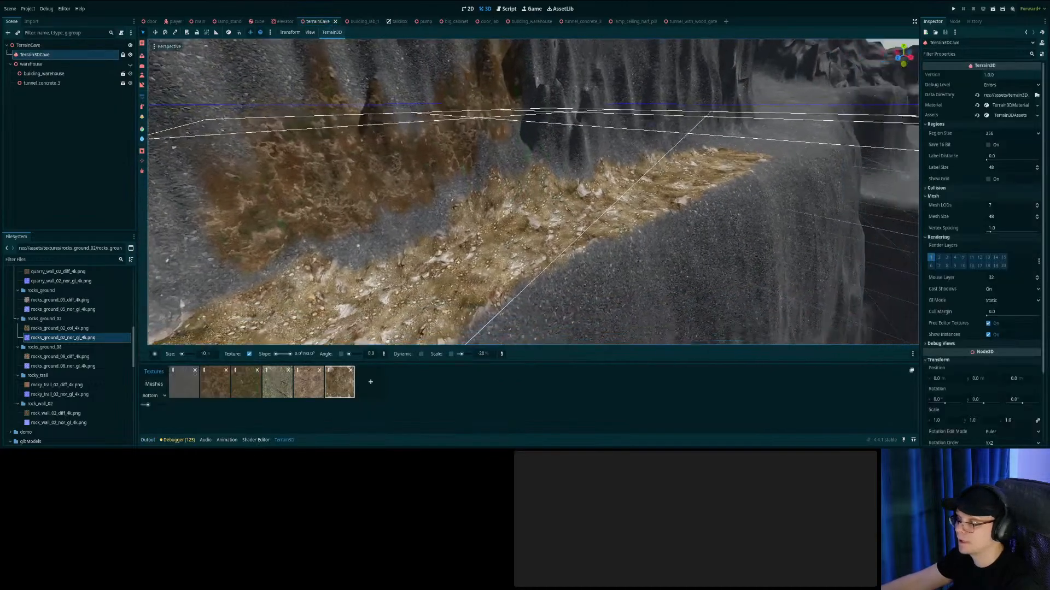
# Try a different Vertex Spacing on the Terrain3DCave mesh and undo the change.
pyautogui.moveTo(533, 191); pyautogui.dragTo(558, 192, button='right')
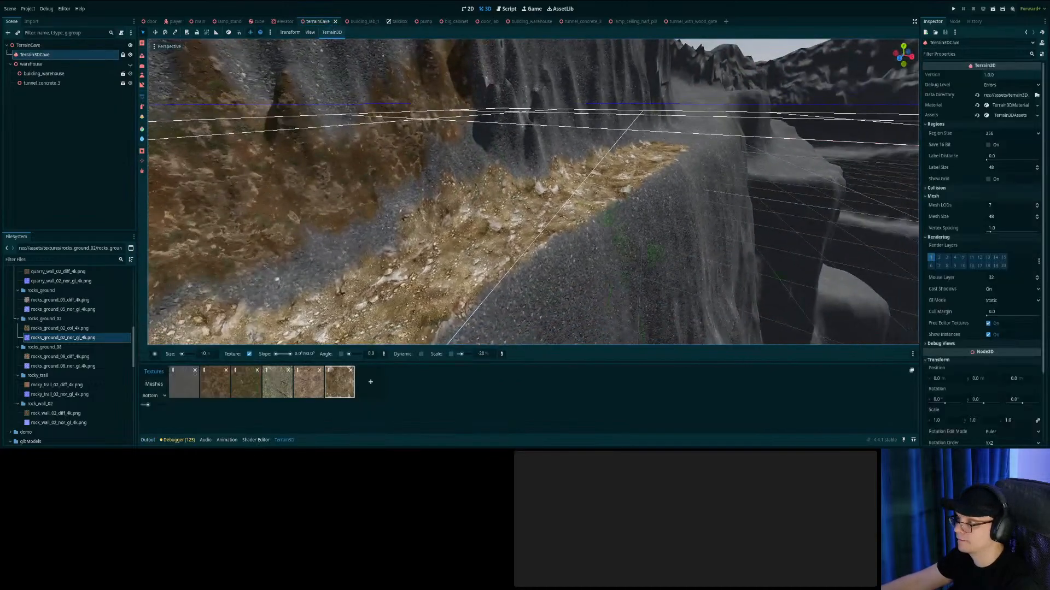
pyautogui.moveTo(991, 231); pyautogui.dragTo(994, 234)
pyautogui.hotkey('ctrl', 'z')
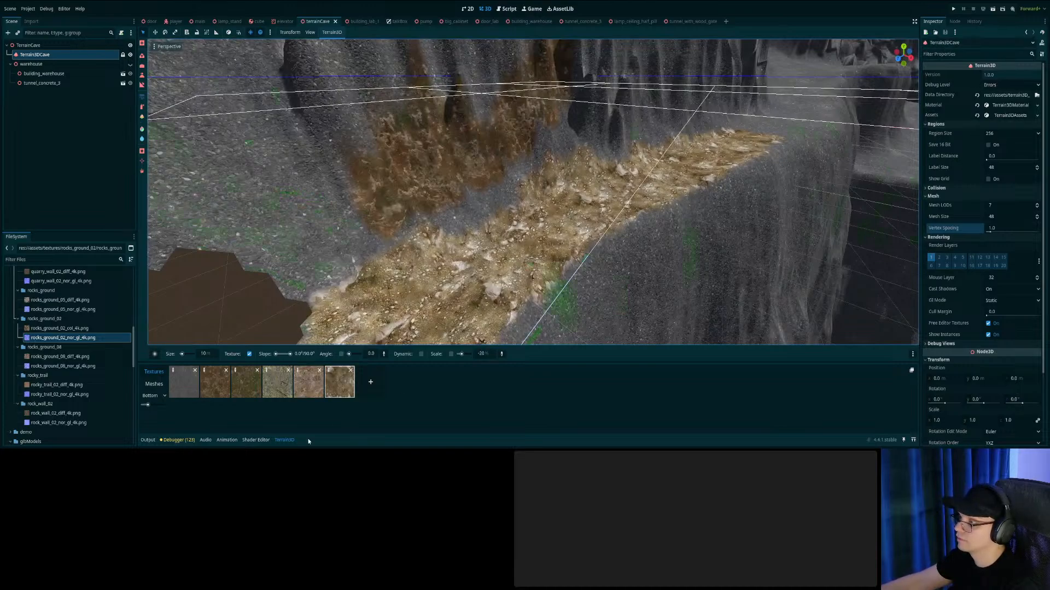
pyautogui.click(38, 55)
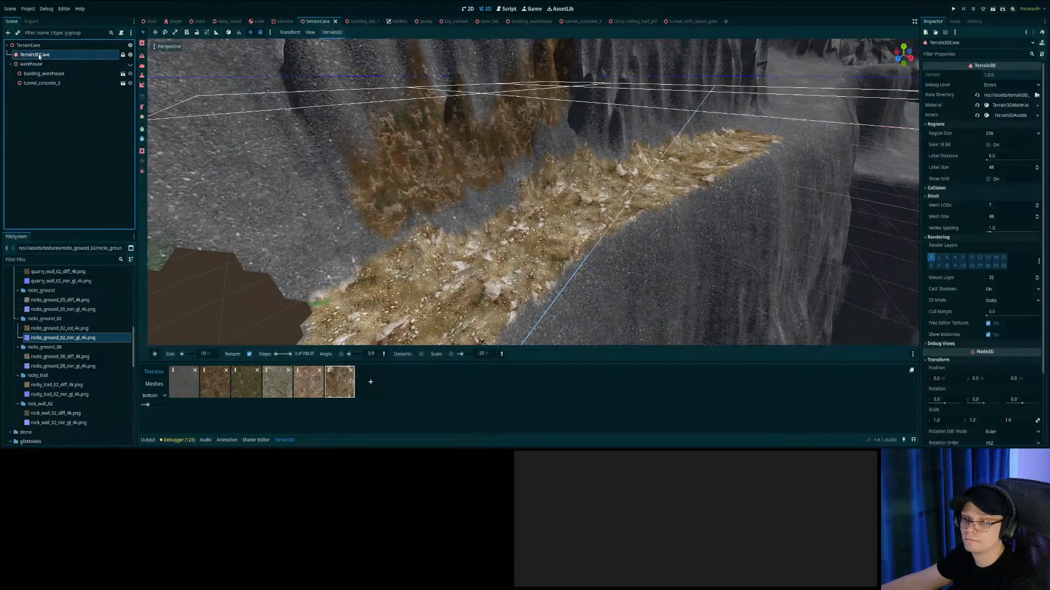
# Look through the project's texture folders for another ground texture, inspecting plastered_stone_wall_diff_4k.png and forest_ground_04_diff_4k.png.
pyautogui.click(308, 381)
pyautogui.scroll(-2, 35, 341)
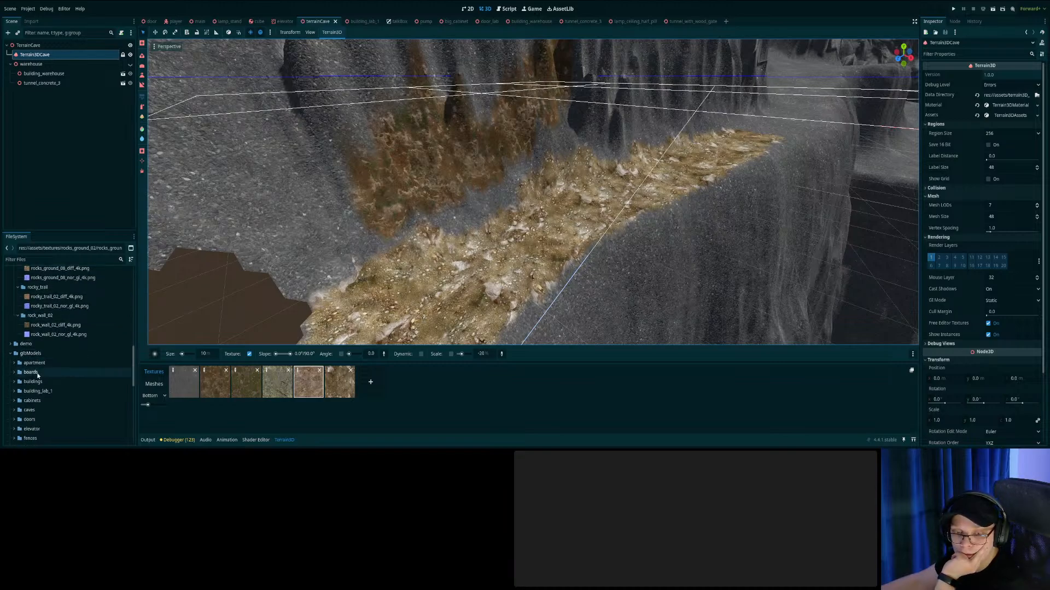
pyautogui.scroll(2, 58, 372)
pyautogui.scroll(5, 60, 373)
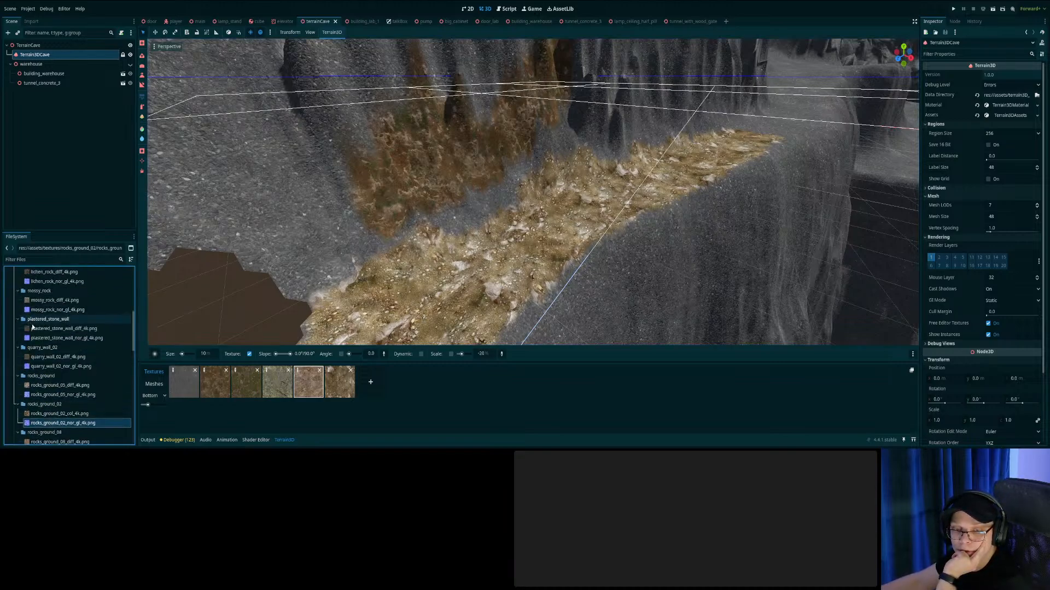
pyautogui.click(33, 328)
pyautogui.scroll(3, 26, 334)
pyautogui.scroll(2, 25, 334)
pyautogui.click(30, 293)
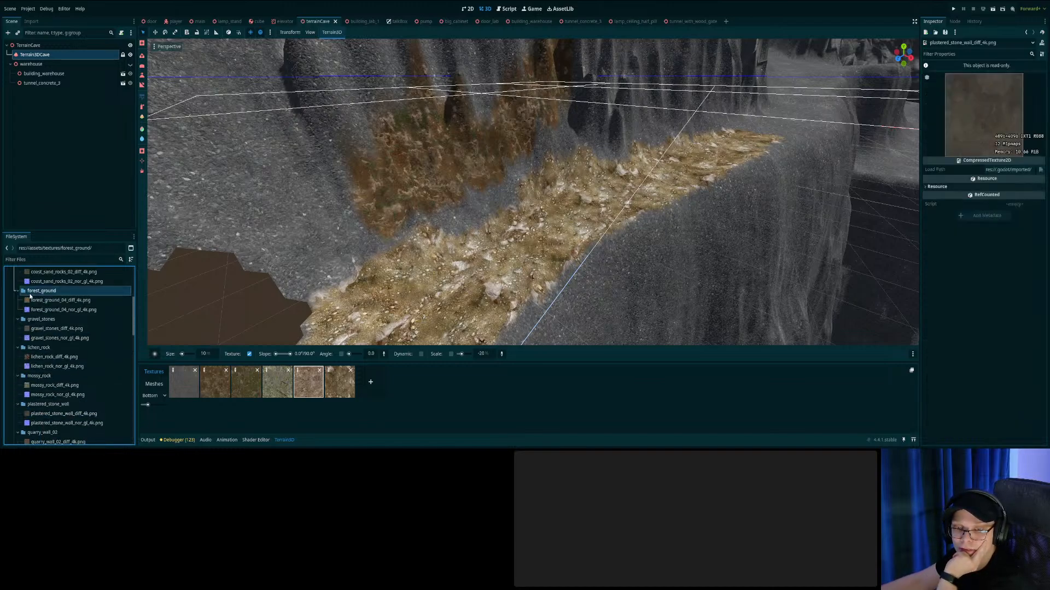
pyautogui.click(31, 301)
# Add a new terrain texture with forest_ground_04_diff_4k.png as albedo and forest_ground_04_nor_gl_4k.png as normal.
pyautogui.moveTo(514, 199); pyautogui.dragTo(544, 202, button='right')
pyautogui.click(370, 381)
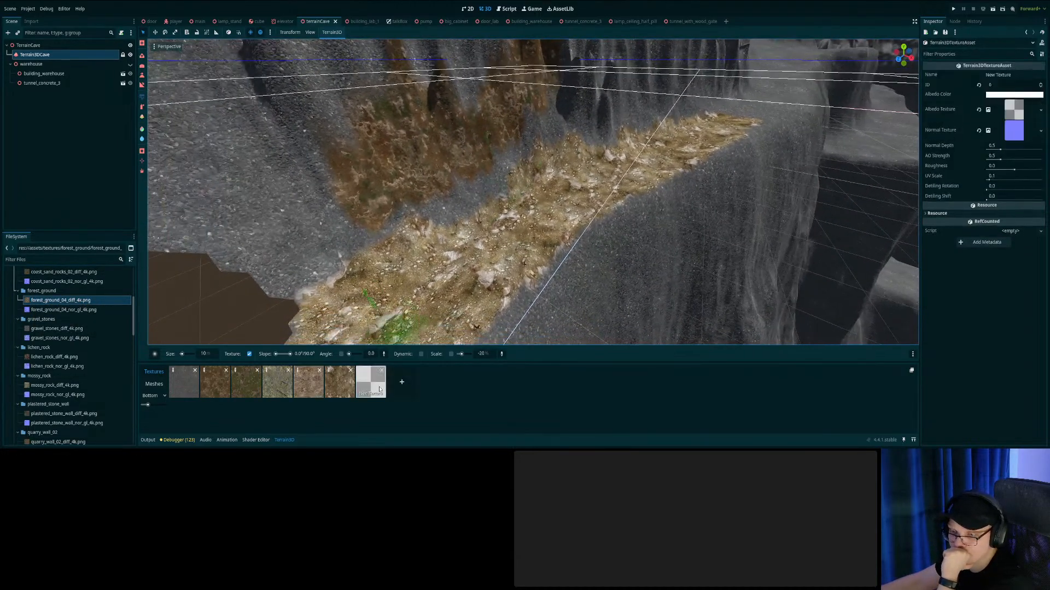
pyautogui.moveTo(60, 300); pyautogui.dragTo(1019, 107)
pyautogui.click(62, 310)
pyautogui.moveTo(61, 313); pyautogui.dragTo(1018, 130)
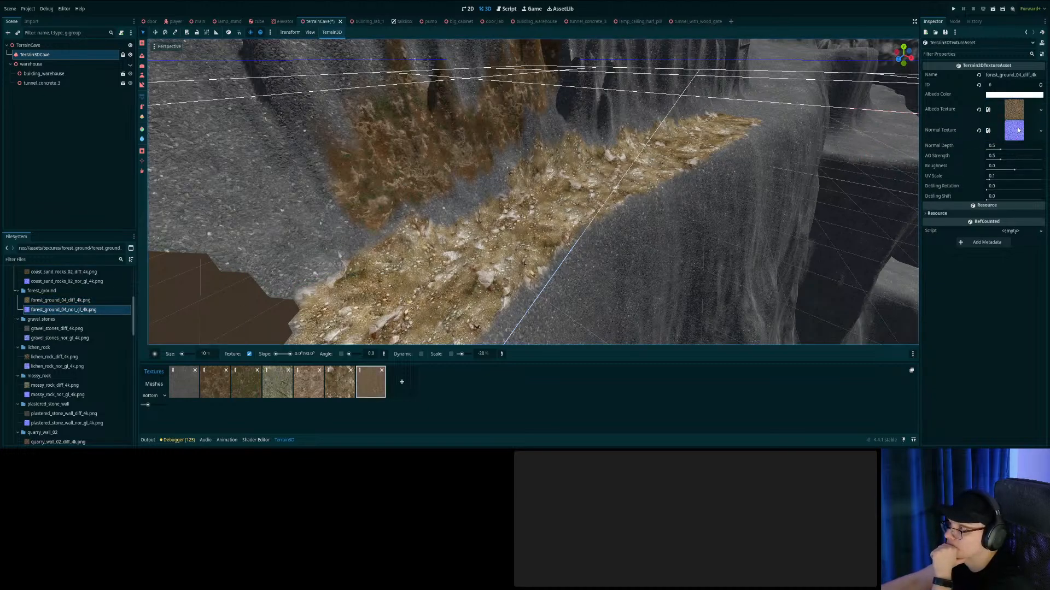
pyautogui.click(60, 300)
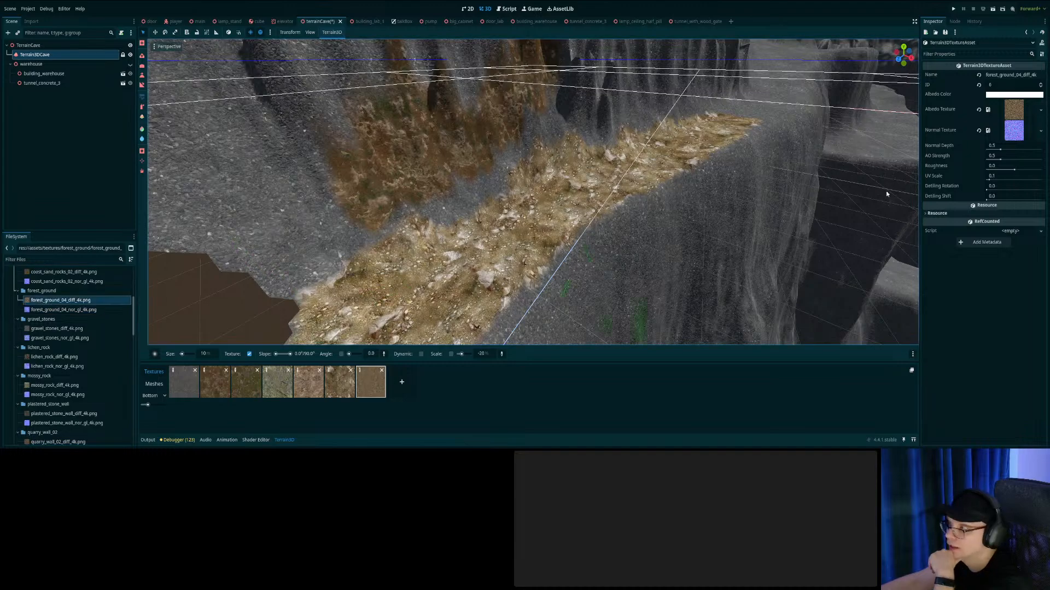
# Paint the forest_ground_04 texture over the center of the path near the tunnel opening.
pyautogui.moveTo(460, 305)
pyautogui.mouseDown()
pyautogui.moveTo(440, 300)
pyautogui.moveTo(476, 323)
pyautogui.moveTo(426, 295)
pyautogui.moveTo(394, 313)
pyautogui.moveTo(355, 312)
pyautogui.moveTo(336, 331)
pyautogui.mouseUp()
pyautogui.moveTo(336, 331)
pyautogui.mouseDown(button='right')
pyautogui.moveTo(230, 339)
pyautogui.moveTo(328, 306)
pyautogui.mouseUp(button='right')
pyautogui.moveTo(514, 219); pyautogui.dragTo(495, 245, button='right')
pyautogui.moveTo(495, 244)
pyautogui.mouseDown()
pyautogui.moveTo(483, 228)
pyautogui.moveTo(705, 219)
pyautogui.moveTo(675, 194)
pyautogui.mouseUp()
pyautogui.moveTo(566, 243); pyautogui.dragTo(525, 219, button='right')
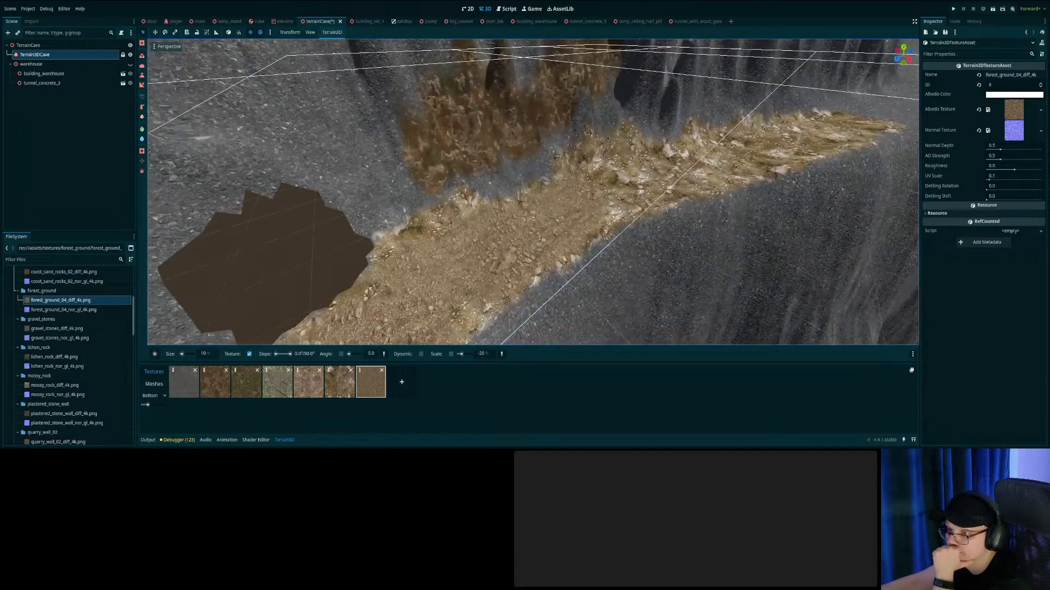
# Paint the forest_ground_04 texture along the rest of the cliff path toward its far narrow end.
pyautogui.moveTo(546, 235); pyautogui.dragTo(569, 239, button='right')
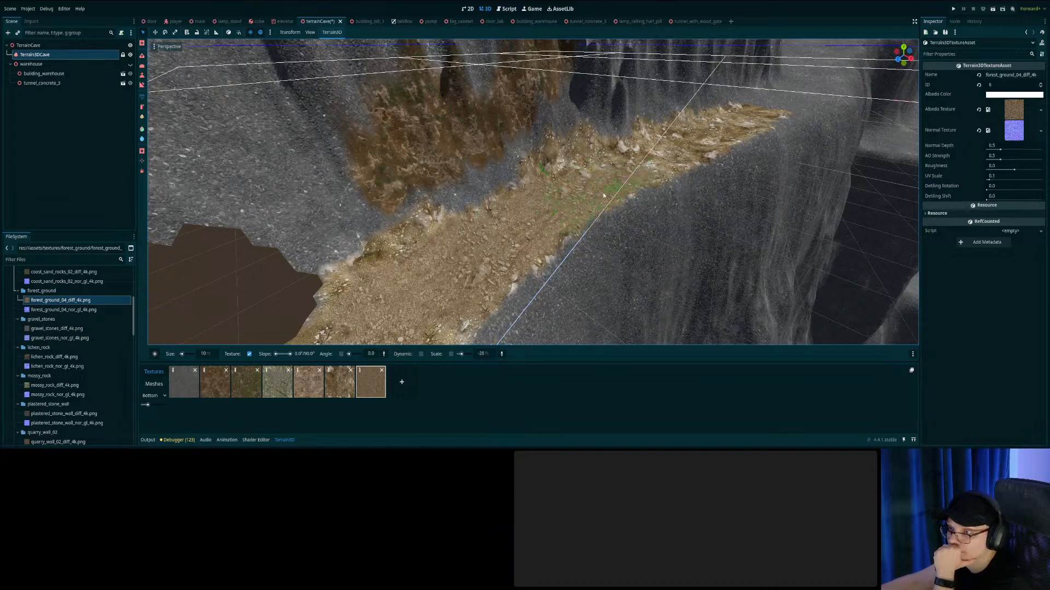
pyautogui.moveTo(603, 195)
pyautogui.mouseDown()
pyautogui.moveTo(648, 175)
pyautogui.moveTo(621, 168)
pyautogui.mouseUp()
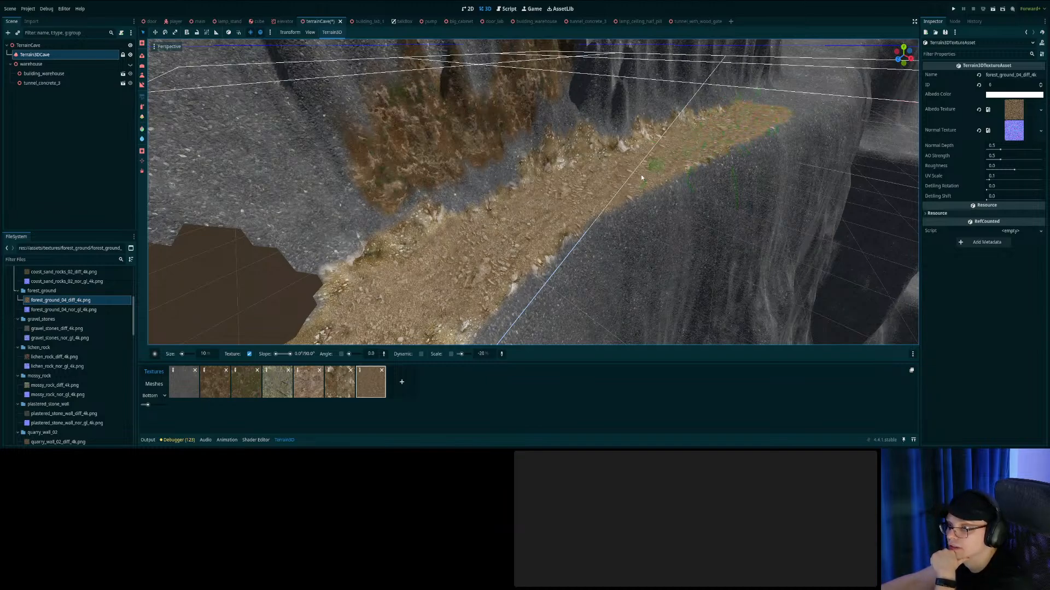
pyautogui.moveTo(499, 247); pyautogui.dragTo(350, 290, button='right')
pyautogui.moveTo(541, 178)
pyautogui.mouseDown()
pyautogui.moveTo(544, 200)
pyautogui.moveTo(504, 174)
pyautogui.moveTo(510, 166)
pyautogui.mouseUp()
pyautogui.moveTo(509, 166)
pyautogui.mouseDown(button='right')
pyautogui.moveTo(618, 124)
pyautogui.moveTo(694, 164)
pyautogui.moveTo(782, 159)
pyautogui.moveTo(801, 151)
pyautogui.moveTo(779, 123)
pyautogui.moveTo(716, 161)
pyautogui.moveTo(724, 166)
pyautogui.moveTo(716, 155)
pyautogui.moveTo(803, 90)
pyautogui.moveTo(785, 66)
pyautogui.mouseUp(button='right')
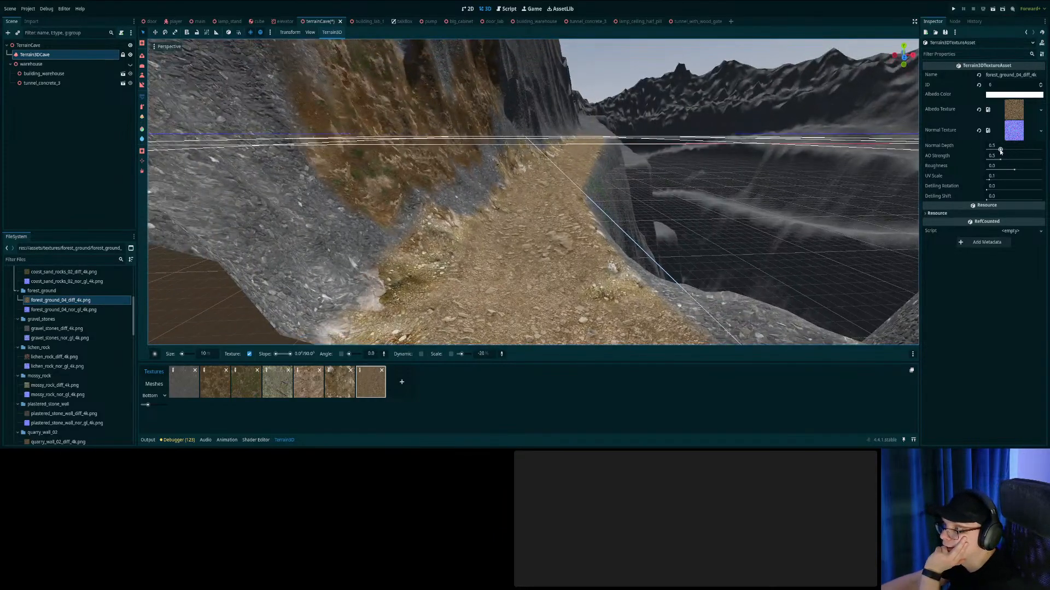
# Raise the forest_ground_04 texture's Normal Depth to about 0.7, and try a higher AO Strength before resetting it to default.
pyautogui.click(1000, 150)
pyautogui.moveTo(1004, 152); pyautogui.dragTo(1008, 151)
pyautogui.moveTo(793, 153); pyautogui.dragTo(809, 208, button='right')
pyautogui.press('s')
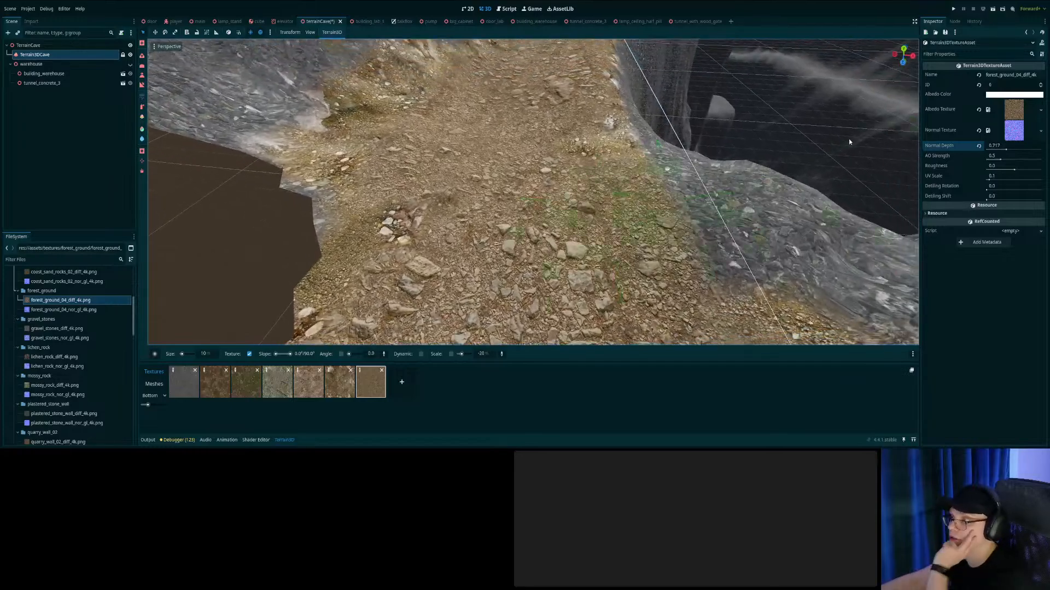
pyautogui.moveTo(1006, 151)
pyautogui.mouseDown()
pyautogui.moveTo(1020, 152)
pyautogui.moveTo(988, 156)
pyautogui.mouseUp()
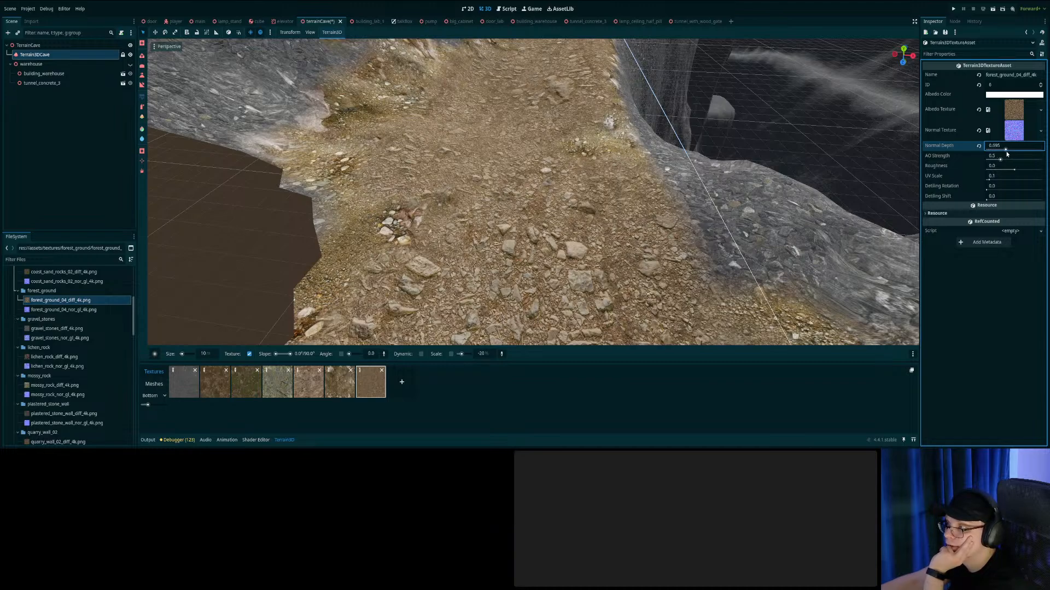
pyautogui.click(1000, 160)
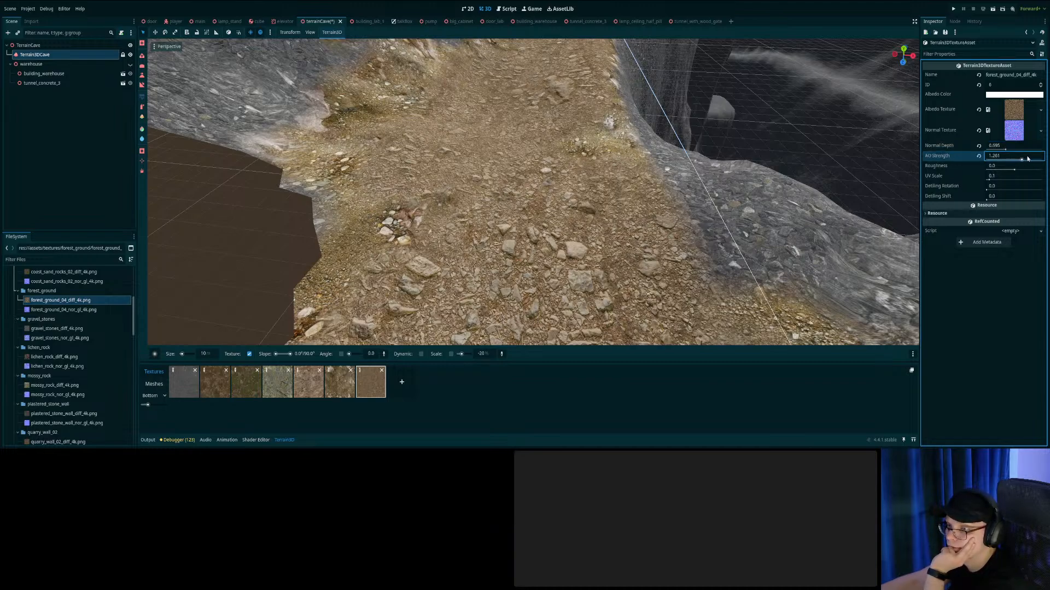
pyautogui.click(979, 156)
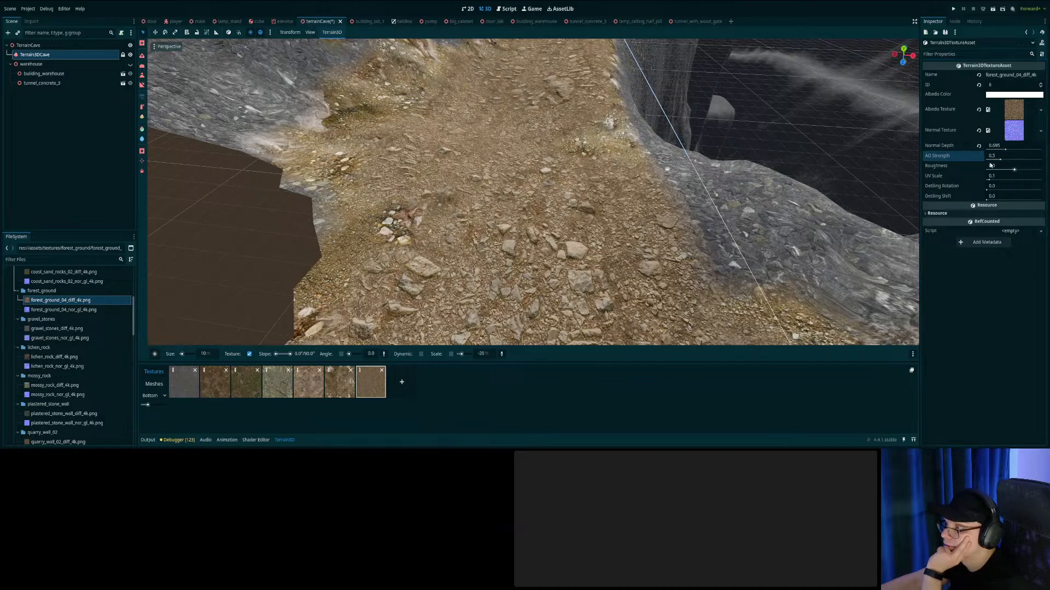
# Set the forest_ground_04 texture's UV Scale to about 0.19, Detiling Rotation to 0.125 and Detiling Shift to 0.027.
pyautogui.moveTo(990, 181); pyautogui.dragTo(993, 180)
pyautogui.moveTo(656, 191); pyautogui.dragTo(504, 110, button='right')
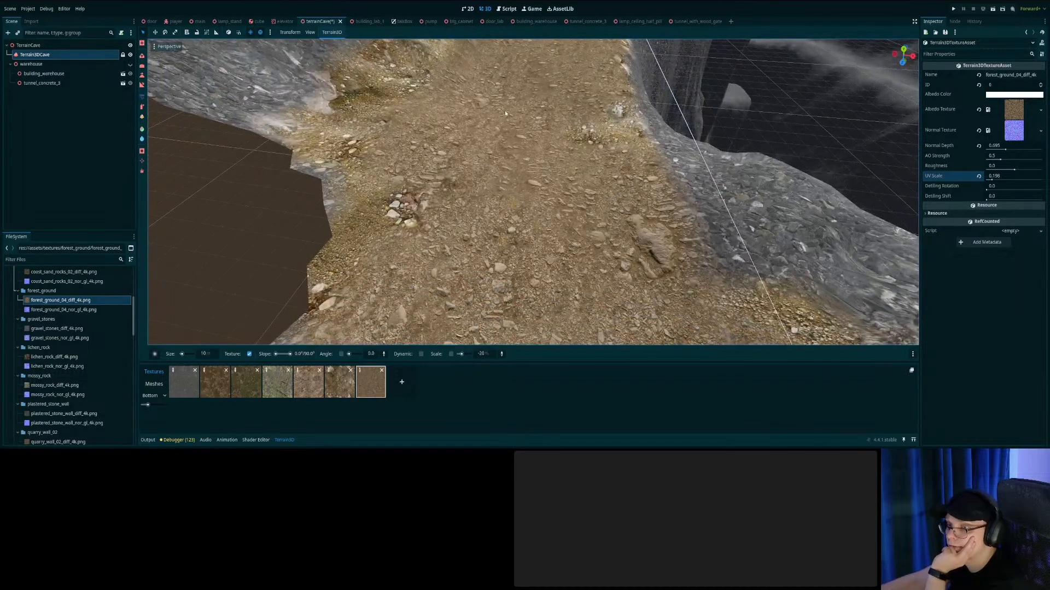
pyautogui.moveTo(986, 190); pyautogui.dragTo(994, 190)
pyautogui.moveTo(682, 208); pyautogui.dragTo(680, 156, button='right')
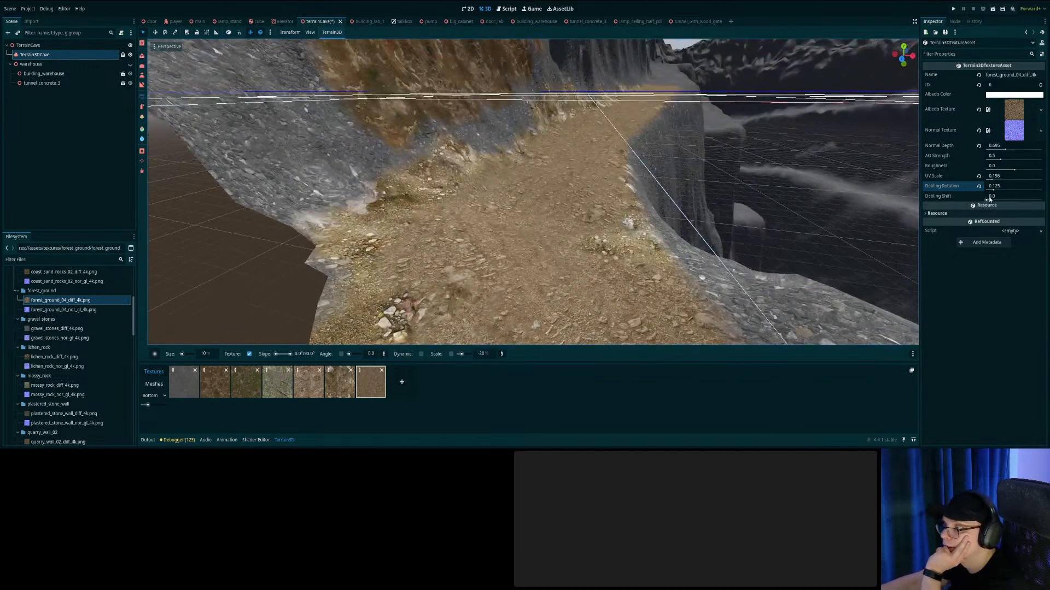
pyautogui.moveTo(988, 200); pyautogui.dragTo(989, 200)
# Paint forest_ground_04 over the remaining rocky patch at the path's outer edge and save the terrainCave scene.
pyautogui.moveTo(766, 284)
pyautogui.mouseDown()
pyautogui.moveTo(618, 240)
pyautogui.moveTo(623, 257)
pyautogui.mouseUp()
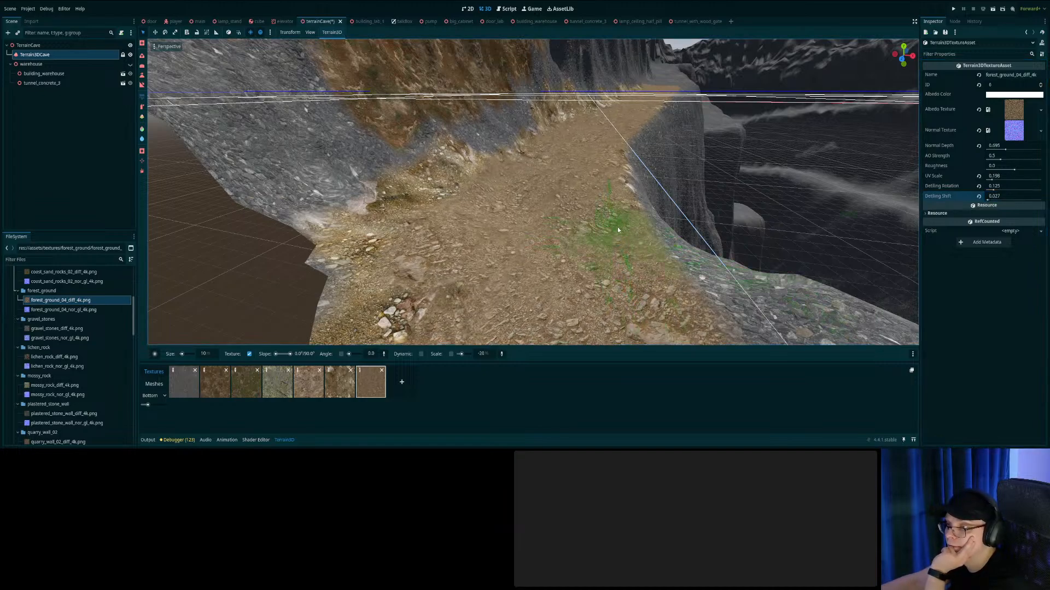
pyautogui.moveTo(448, 223); pyautogui.dragTo(538, 156, button='right')
pyautogui.hotkey('ctrl', 's')
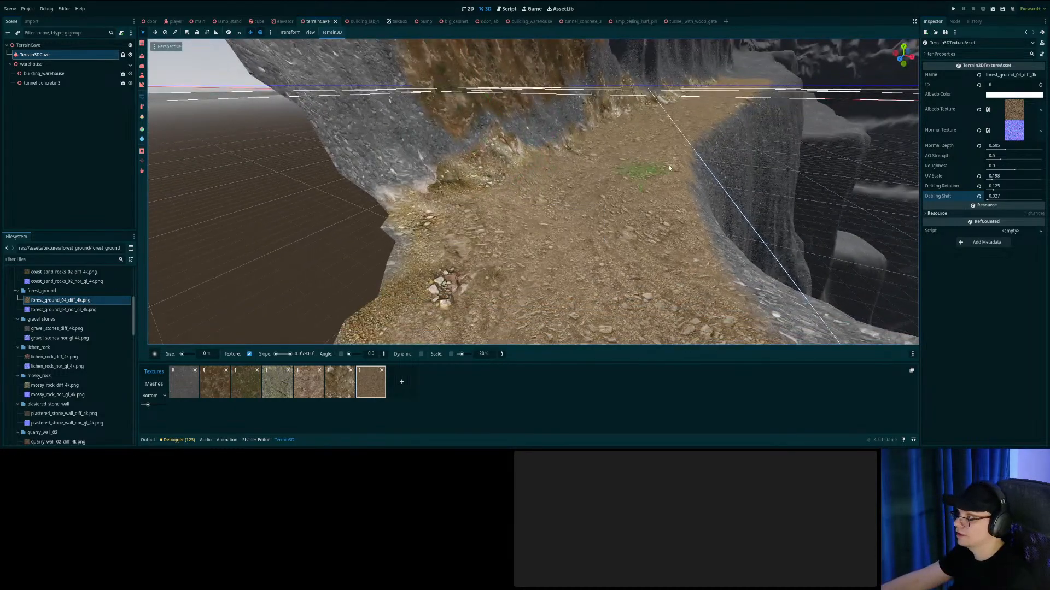
# Hide DirectionalLight3D2 in the main scene, save it and run the game.
pyautogui.click(199, 22)
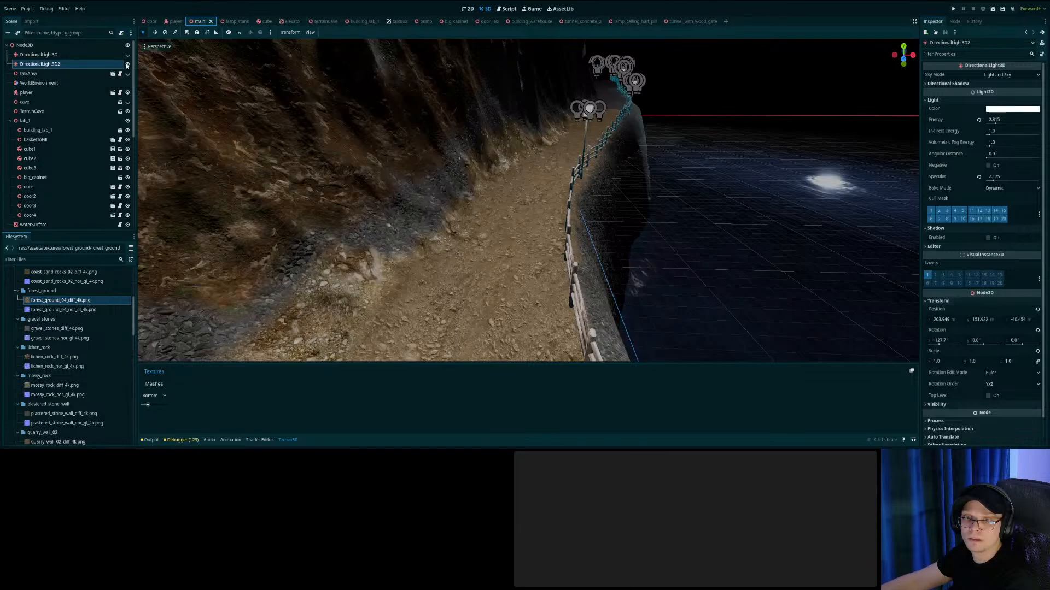
pyautogui.click(127, 64)
pyautogui.moveTo(512, 210); pyautogui.dragTo(372, 251, button='right')
pyautogui.hotkey('ctrl', 's')
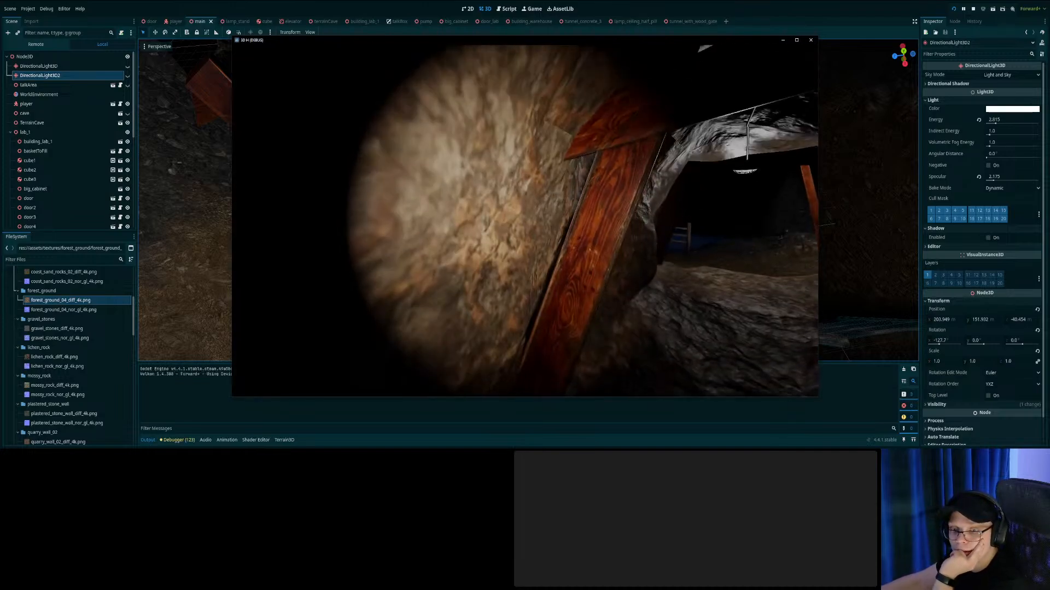
# Playtest the walk out of the tunnel and along the fenced cliff path to examine the new ground texture, and end the game.
pyautogui.press('w')
pyautogui.press('w')
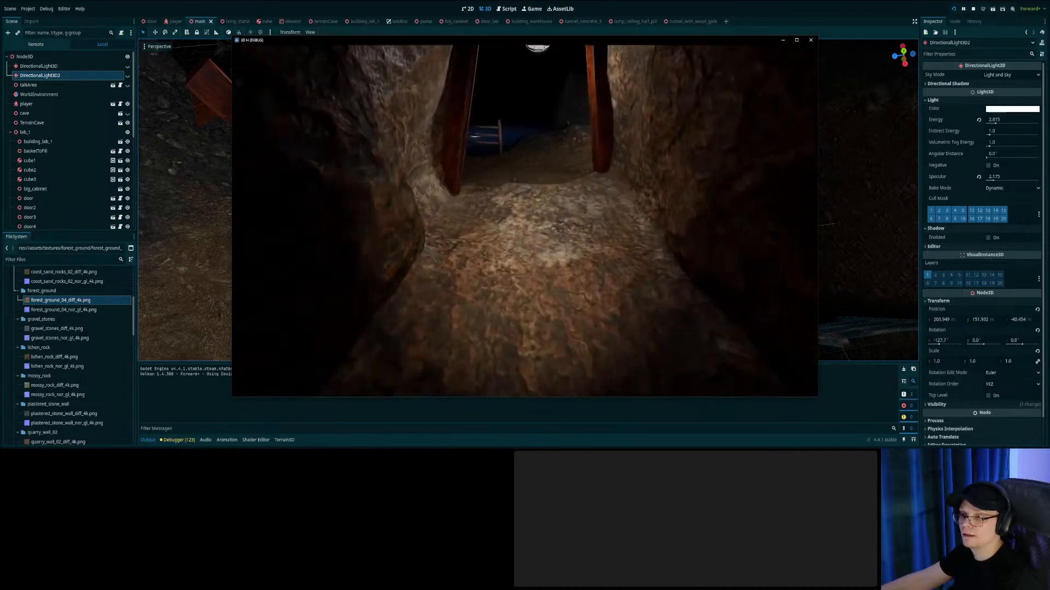
pyautogui.press('w')
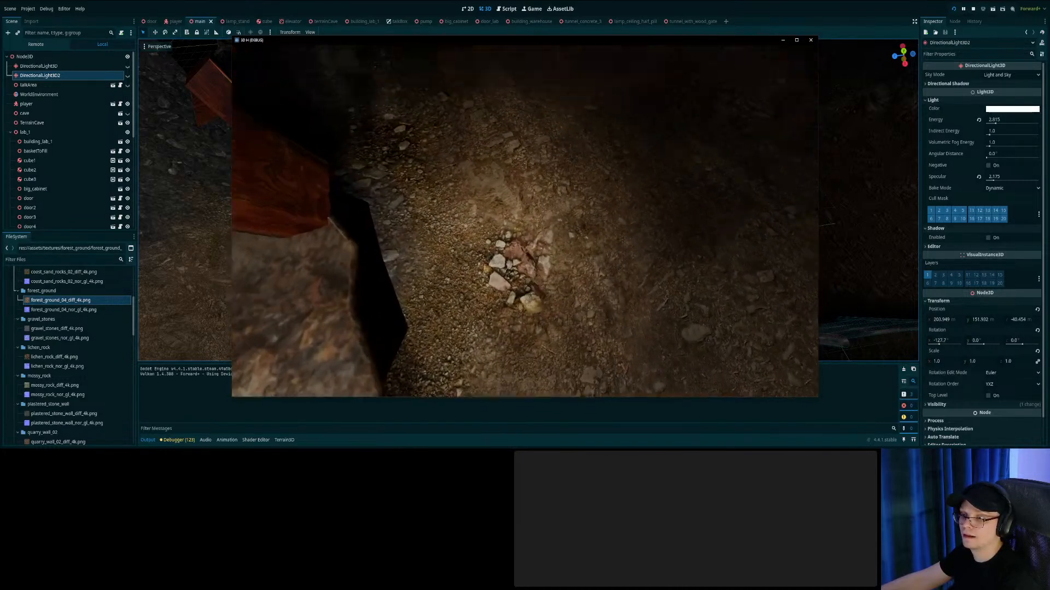
pyautogui.press('w')
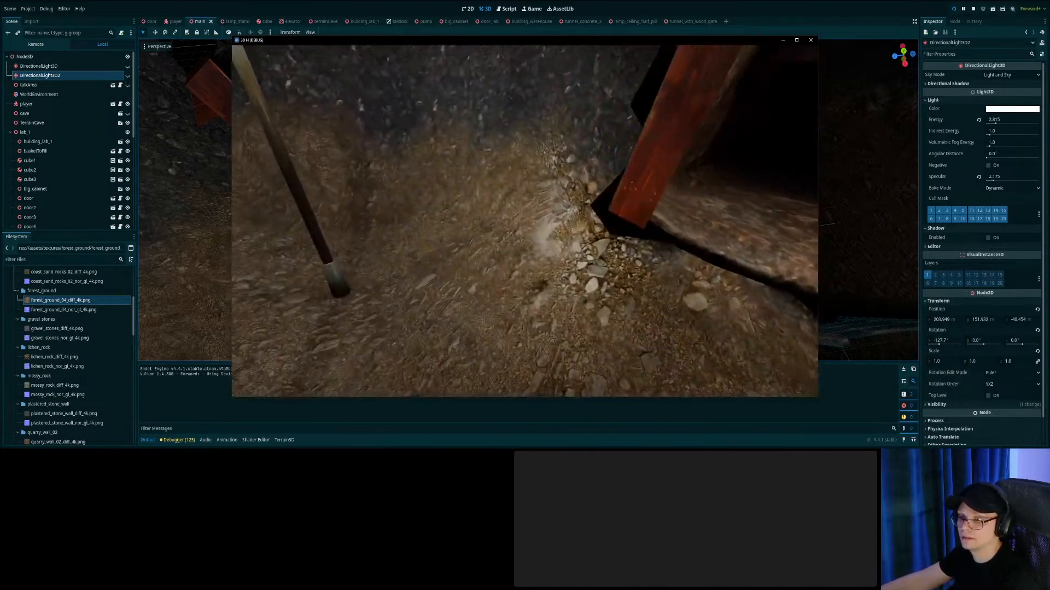
pyautogui.press('w')
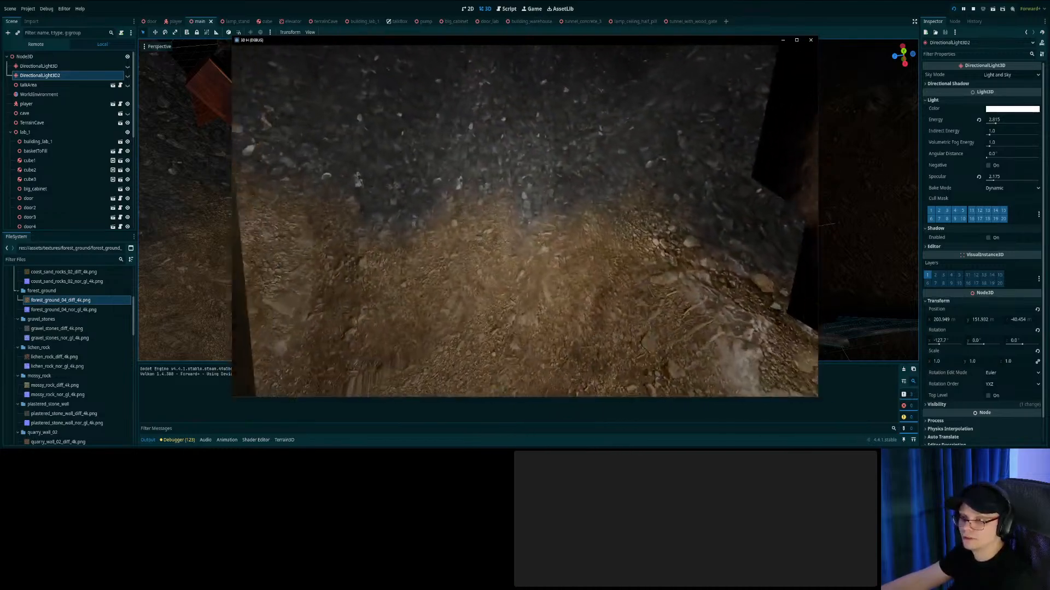
pyautogui.press('w')
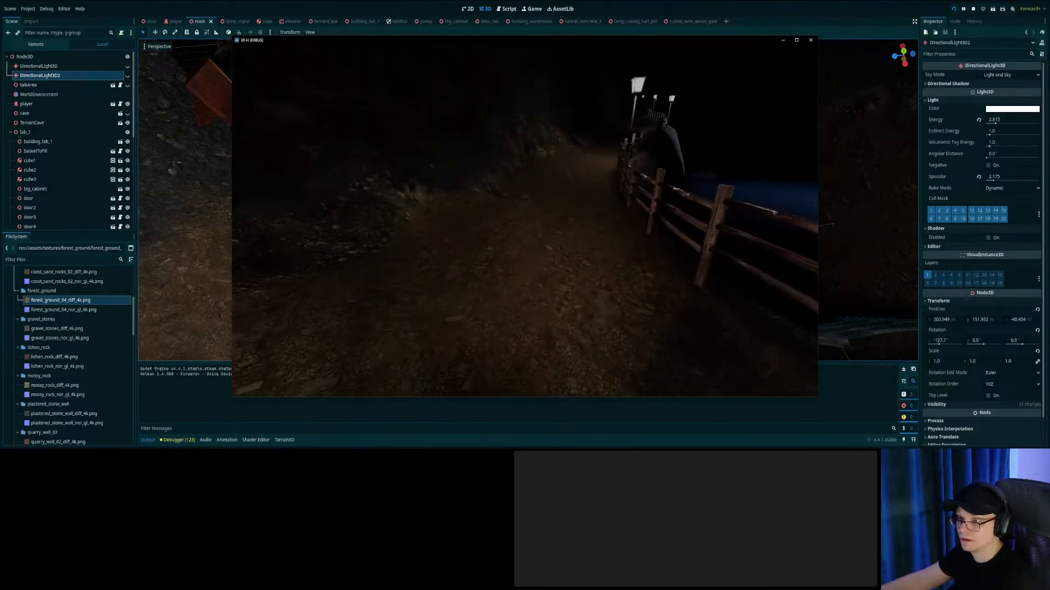
pyautogui.press('w')
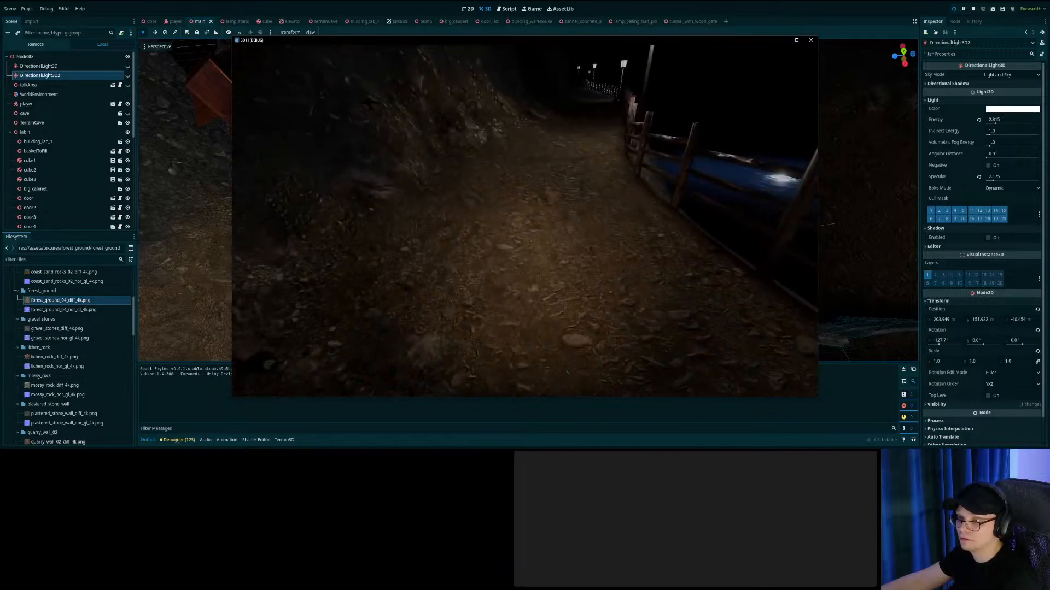
pyautogui.press('w')
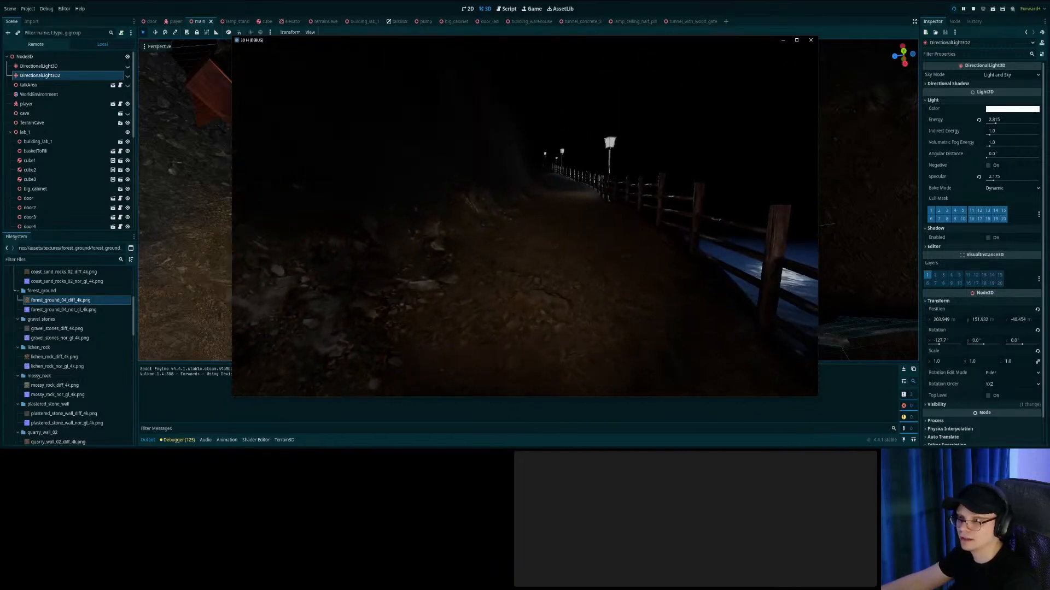
pyautogui.press('w')
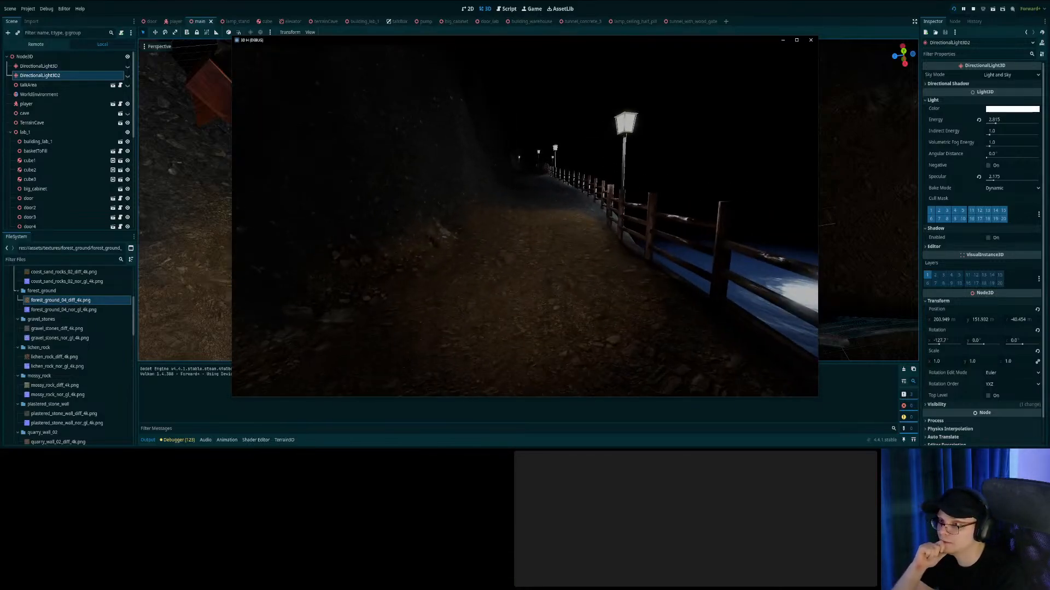
pyautogui.press('w')
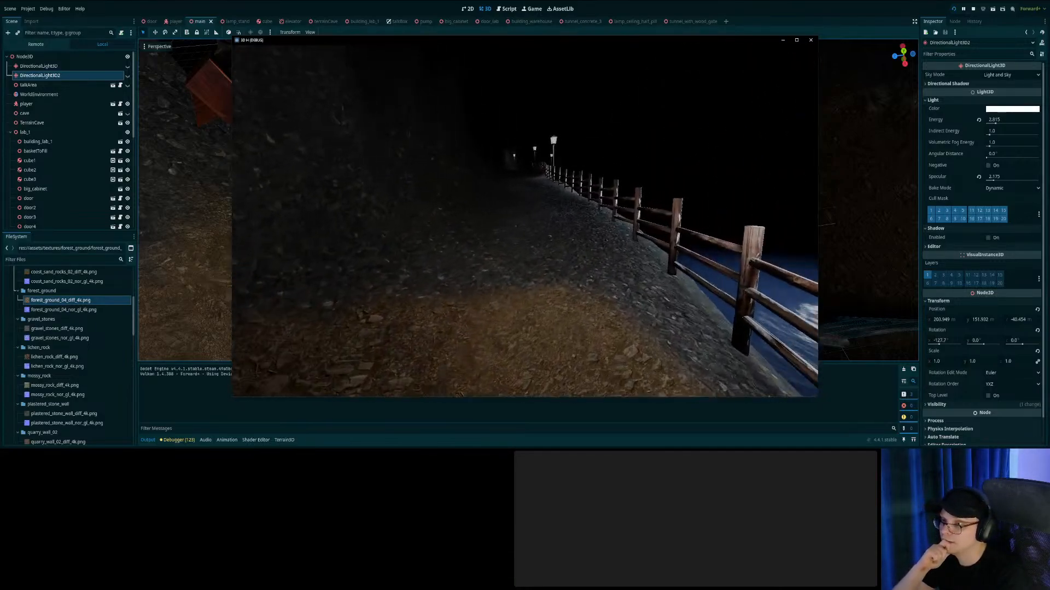
pyautogui.press('w')
pyautogui.press('s')
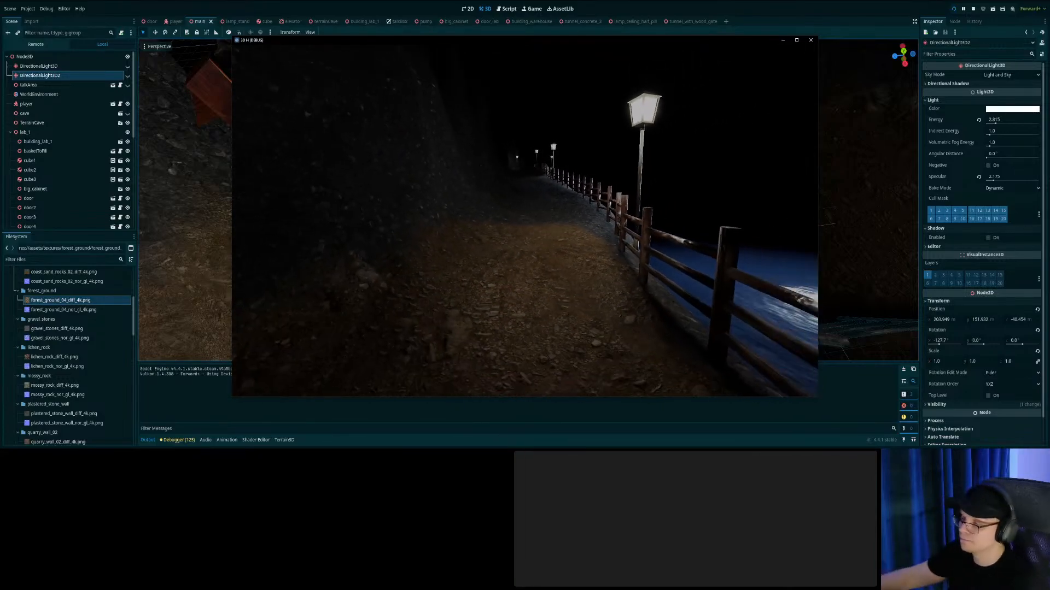
pyautogui.press('w')
pyautogui.press('w')
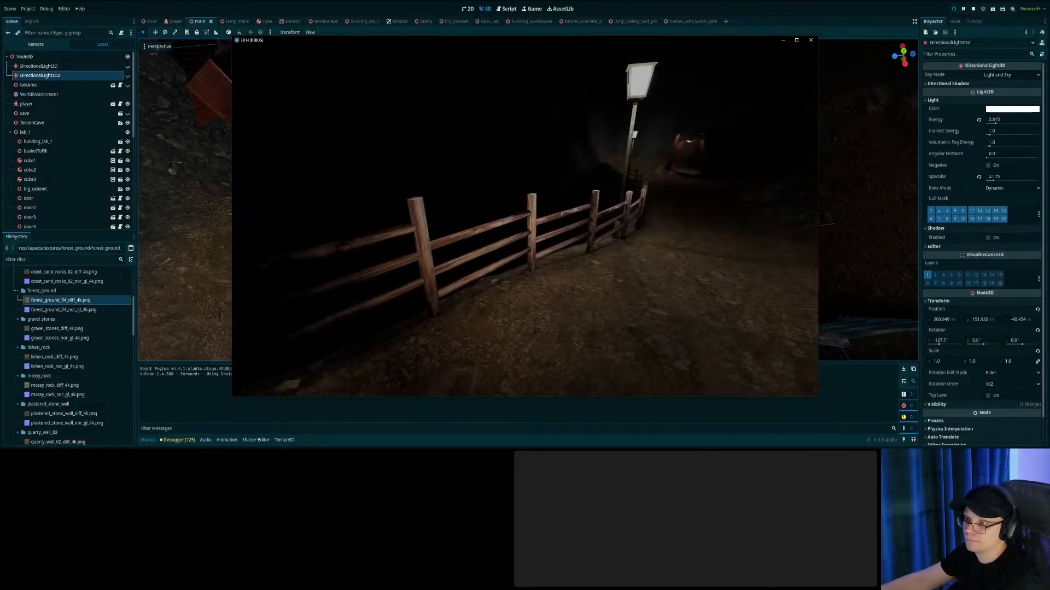
pyautogui.press('w')
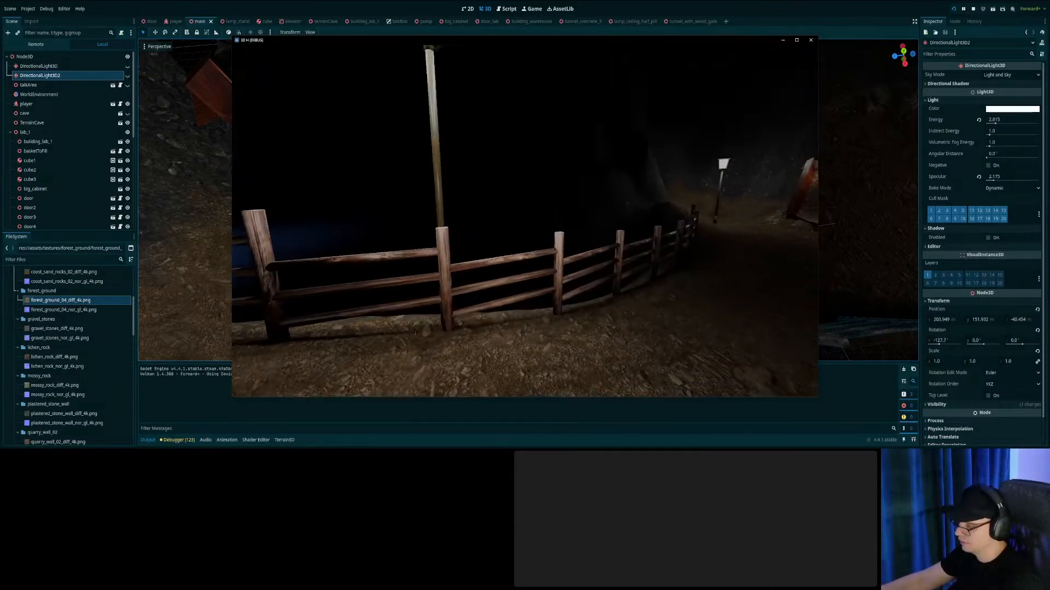
pyautogui.press('Escape')
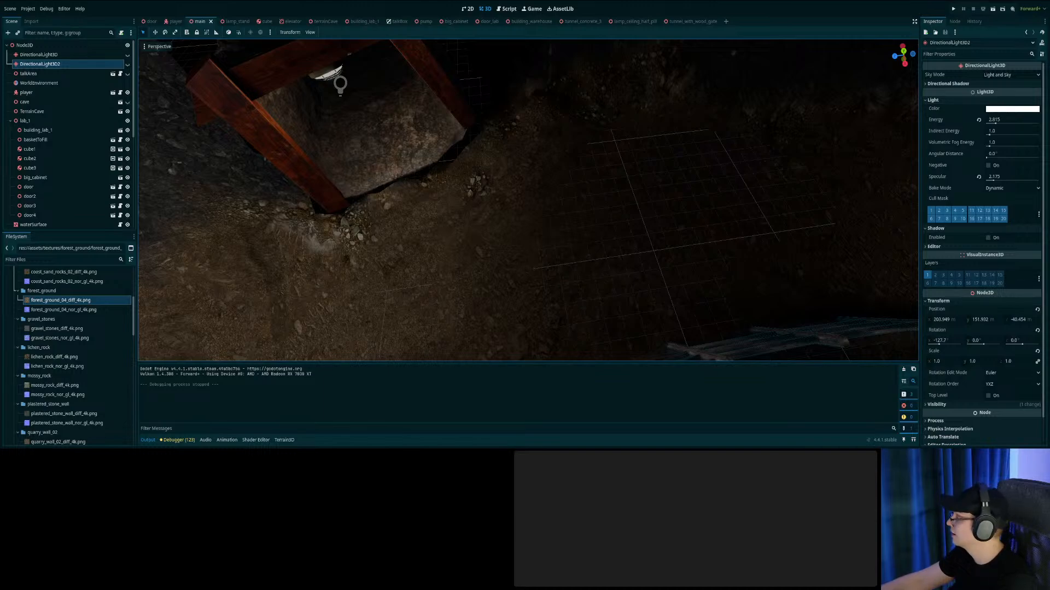
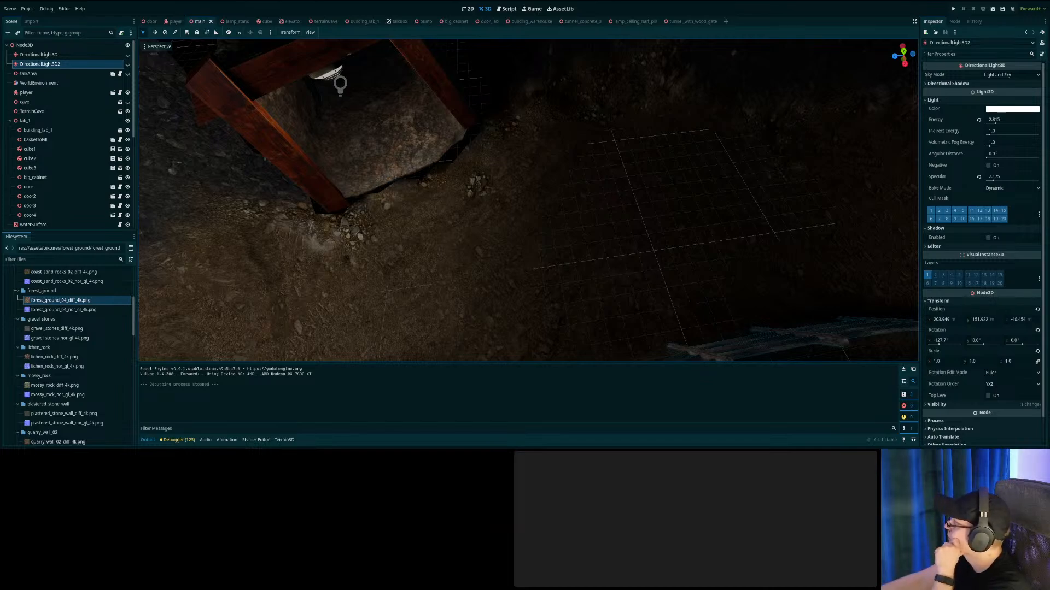
# Make DirectionalLight3D2 visible again to light the tunnel entrance area and save the main scene.
pyautogui.press('s')
pyautogui.moveTo(547, 200); pyautogui.dragTo(496, 193, button='right')
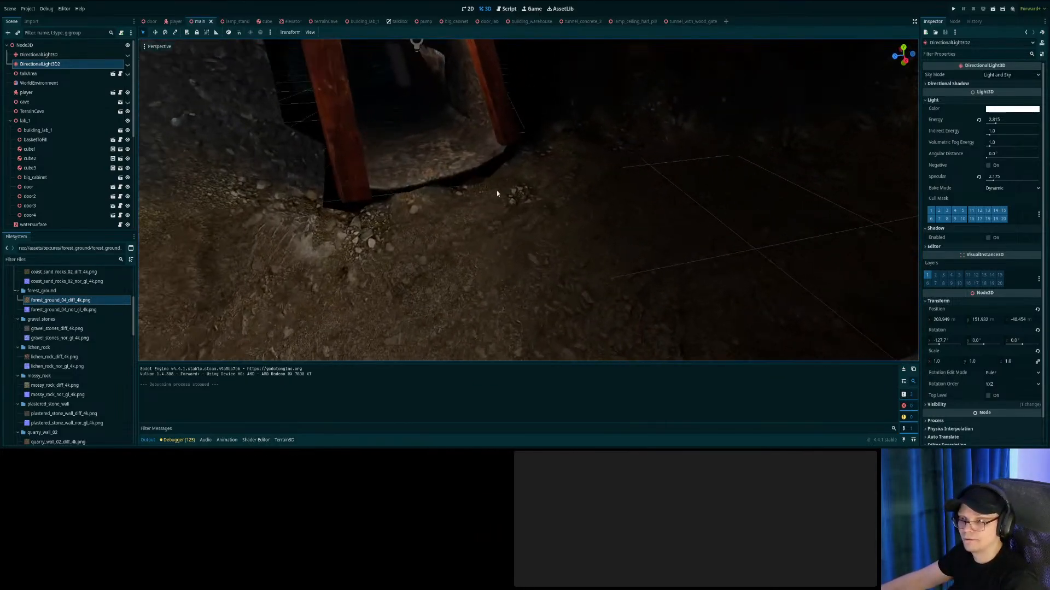
pyautogui.click(128, 63)
pyautogui.moveTo(416, 219); pyautogui.dragTo(432, 211, button='right')
pyautogui.hotkey('ctrl', 's')
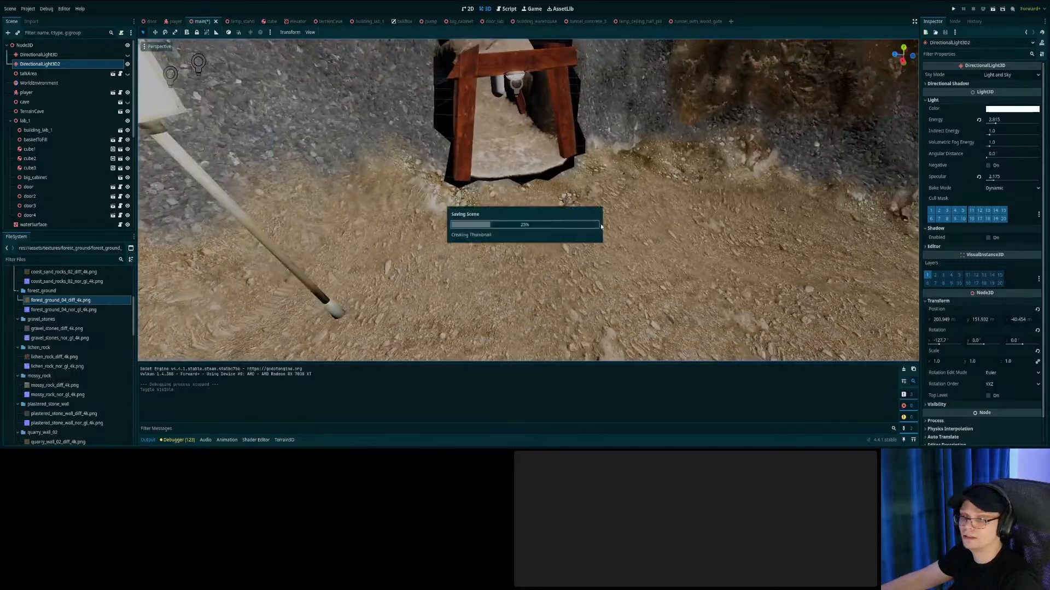
pyautogui.moveTo(459, 146)
pyautogui.mouseDown(button='right')
pyautogui.moveTo(465, 181)
pyautogui.moveTo(546, 184)
pyautogui.moveTo(471, 156)
pyautogui.mouseUp(button='right')
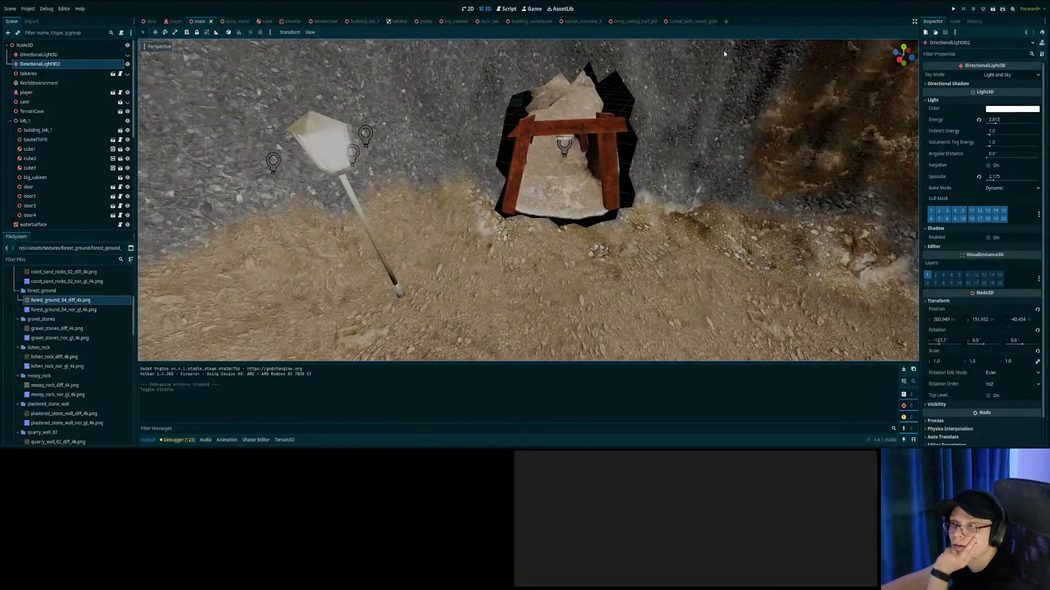
# Open the terrainCave scene and paint the sandy ground texture along the ledge and around the tunnel hole.
pyautogui.click(622, 21)
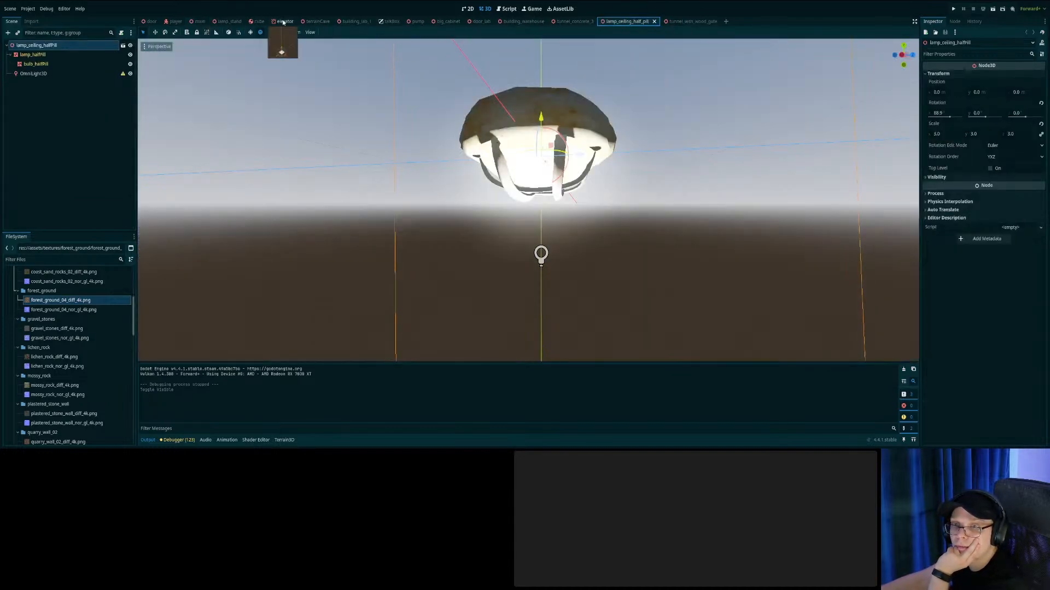
pyautogui.click(317, 21)
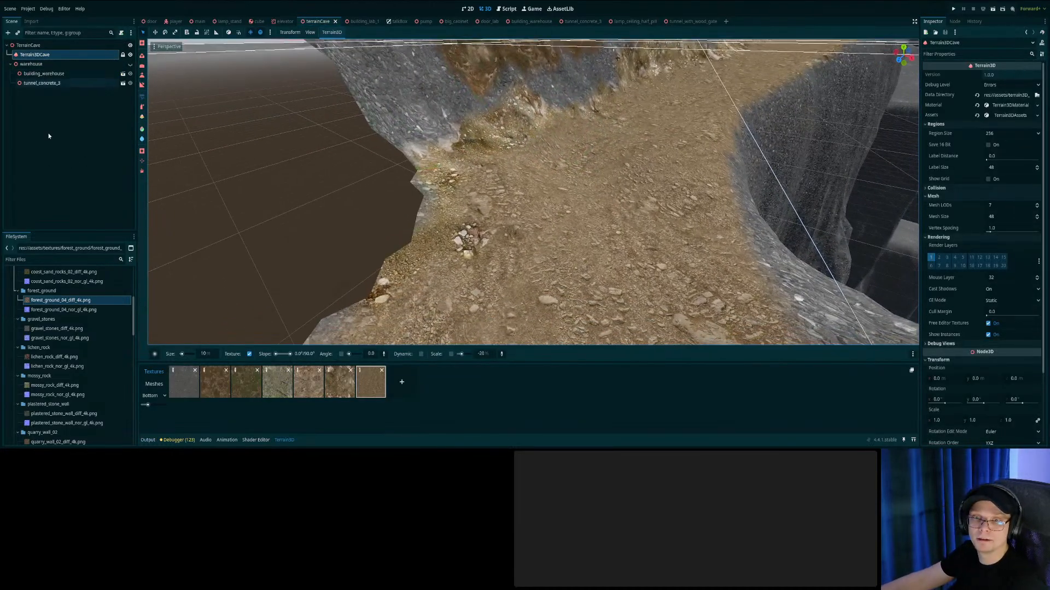
pyautogui.moveTo(449, 235)
pyautogui.mouseDown(button='right')
pyautogui.moveTo(328, 279)
pyautogui.moveTo(432, 238)
pyautogui.mouseUp(button='right')
pyautogui.moveTo(437, 227)
pyautogui.mouseDown()
pyautogui.moveTo(599, 241)
pyautogui.moveTo(580, 229)
pyautogui.mouseUp()
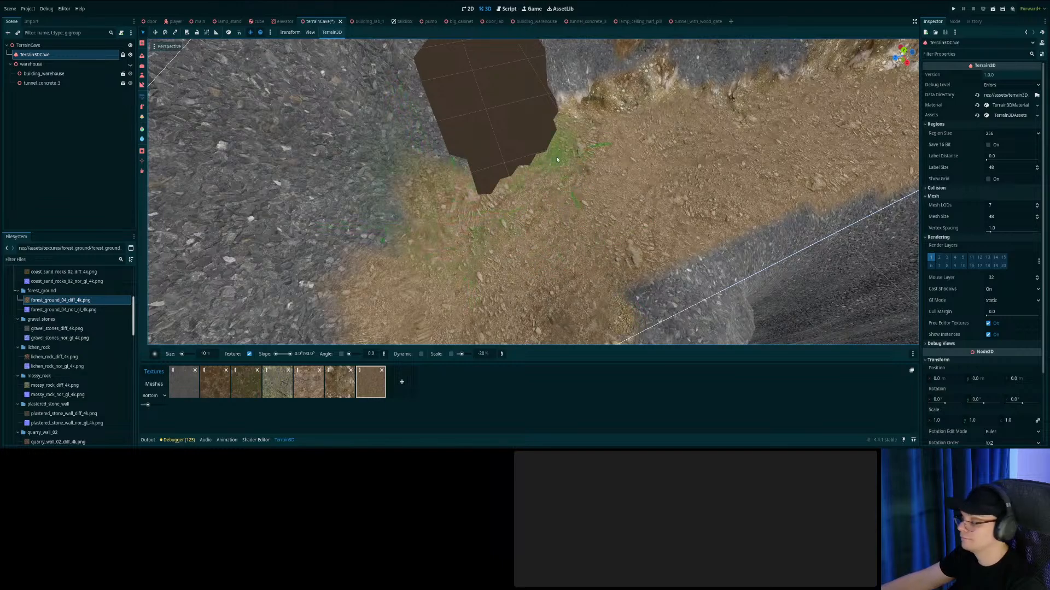
pyautogui.moveTo(542, 156)
pyautogui.mouseDown(button='right')
pyautogui.moveTo(513, 155)
pyautogui.moveTo(547, 173)
pyautogui.mouseUp(button='right')
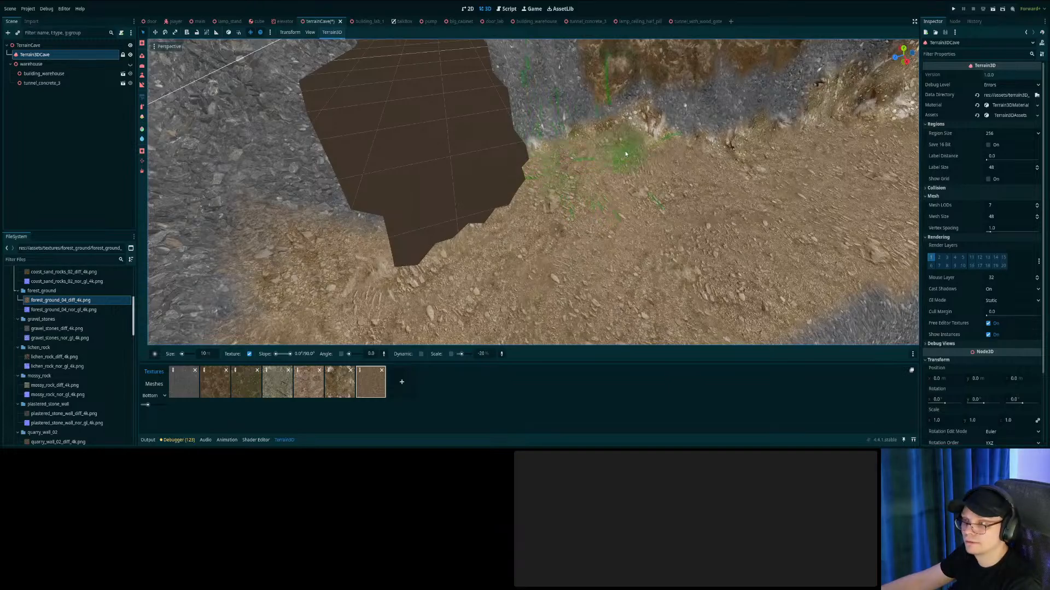
pyautogui.moveTo(605, 156); pyautogui.dragTo(576, 235, button='right')
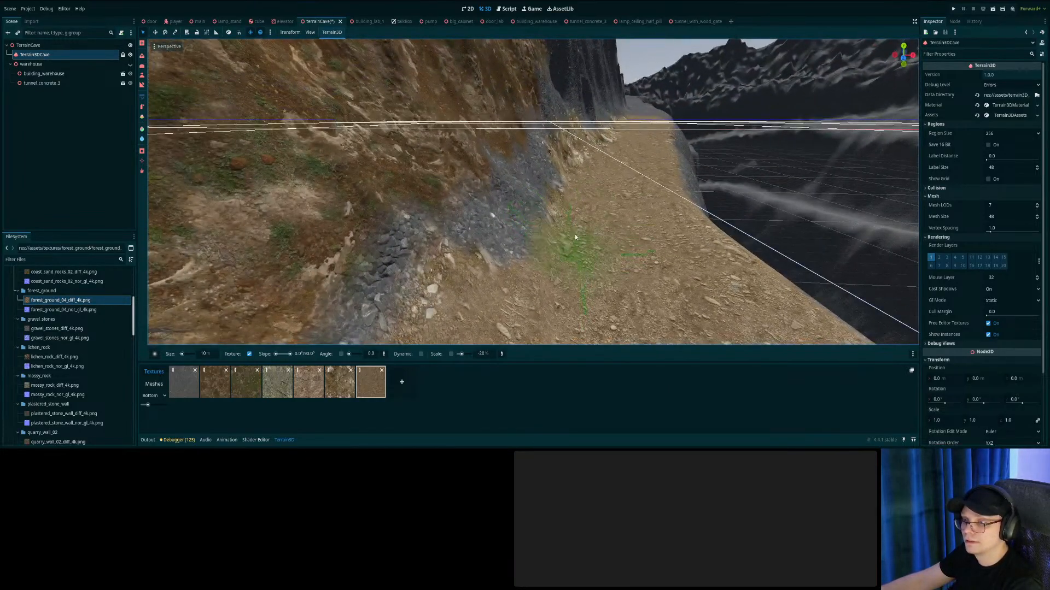
pyautogui.moveTo(597, 199); pyautogui.dragTo(583, 186, button='right')
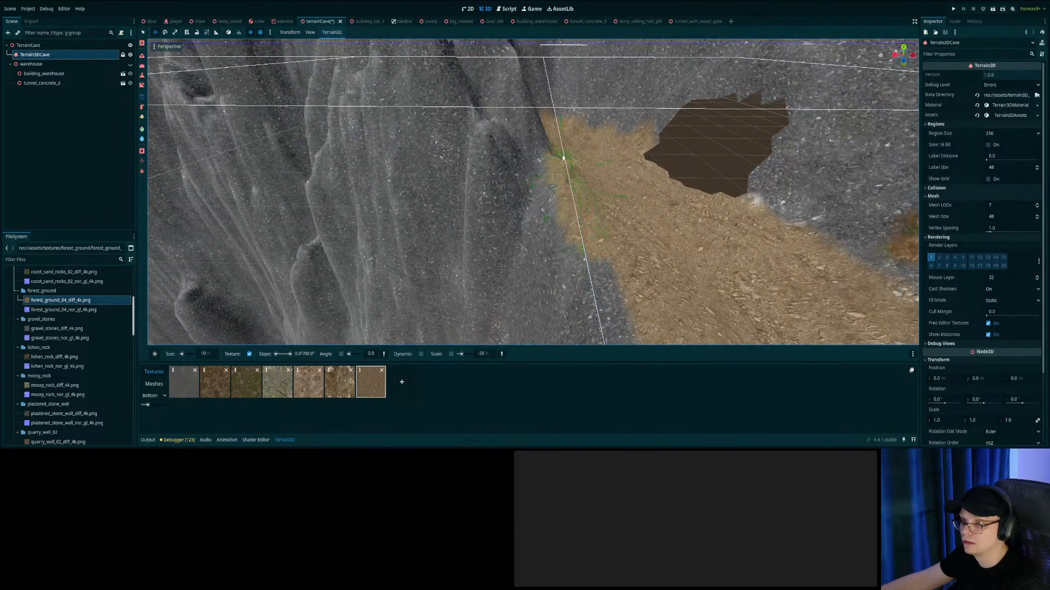
pyautogui.moveTo(564, 156); pyautogui.dragTo(485, 159, button='right')
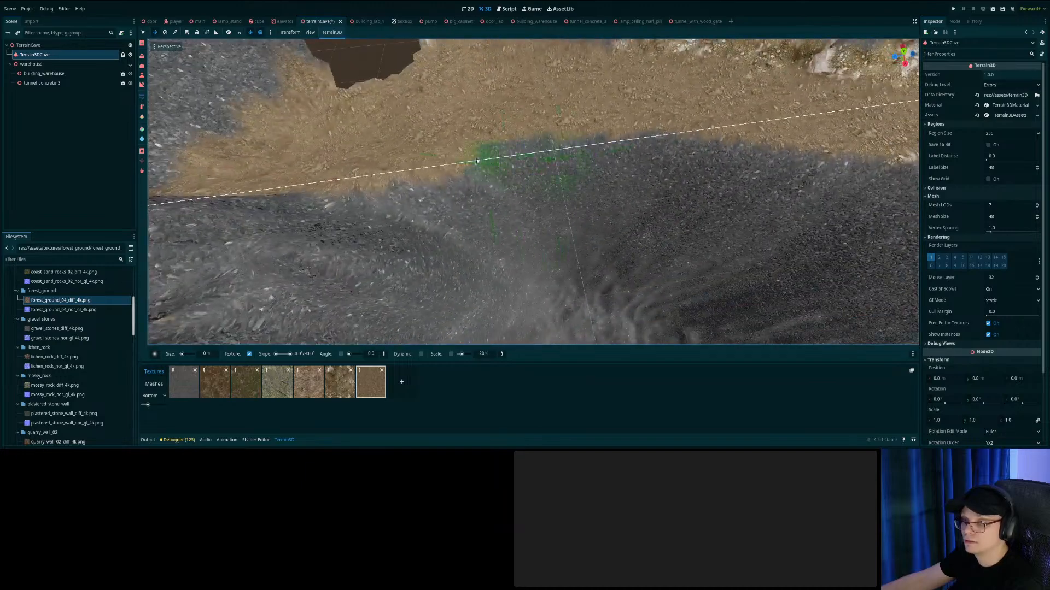
# Try to extend the sandy texture over the ledge's outer edge, also with a texture scale of 20%.
pyautogui.moveTo(426, 162)
pyautogui.mouseDown()
pyautogui.moveTo(378, 183)
pyautogui.moveTo(595, 139)
pyautogui.mouseUp()
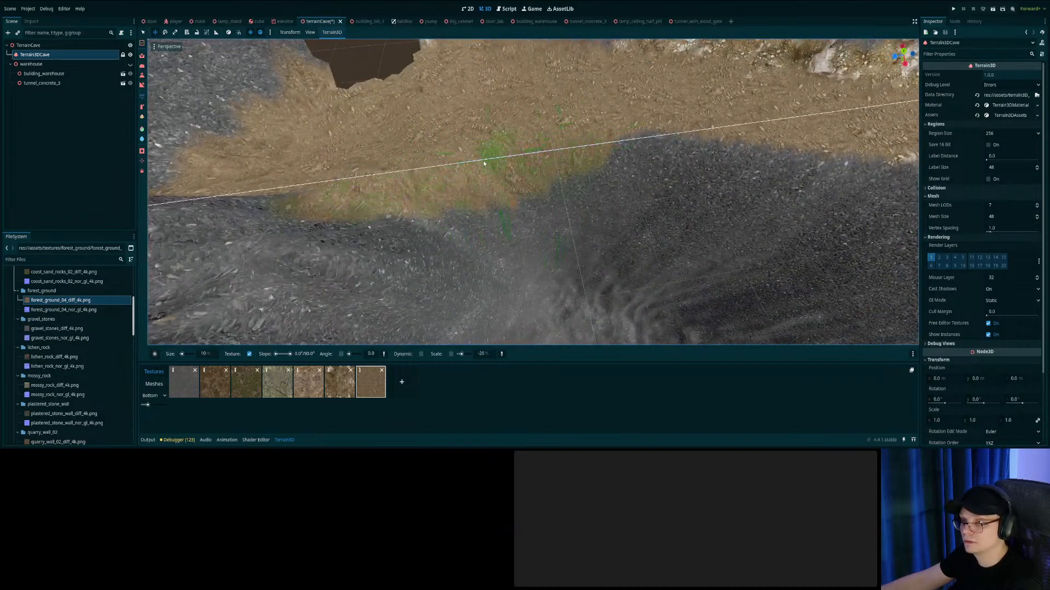
pyautogui.hotkey('ctrl', 'z')
pyautogui.moveTo(413, 180); pyautogui.dragTo(557, 126)
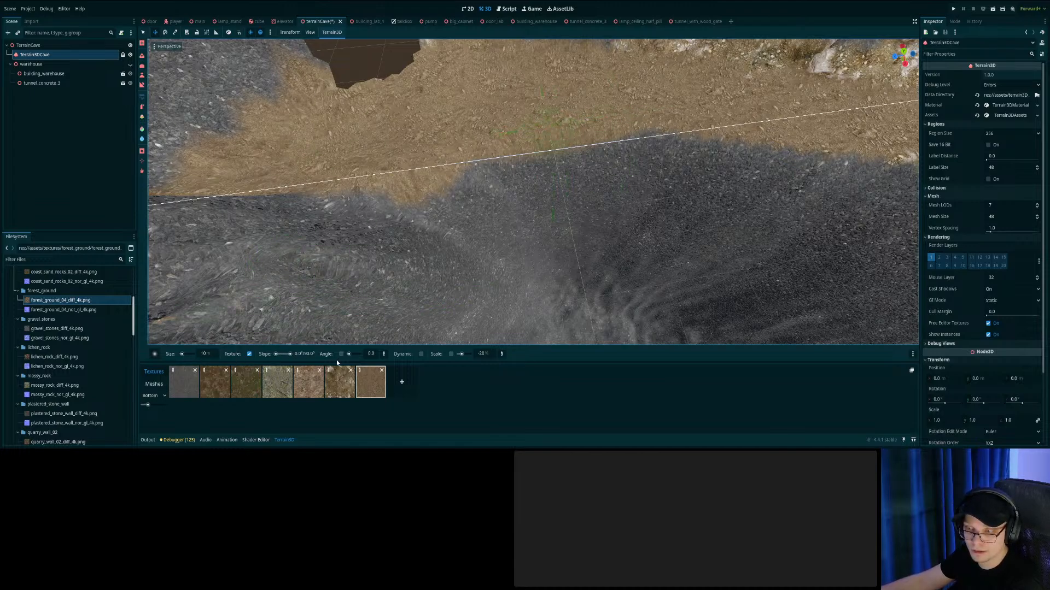
pyautogui.moveTo(373, 350); pyautogui.dragTo(486, 355, button='middle')
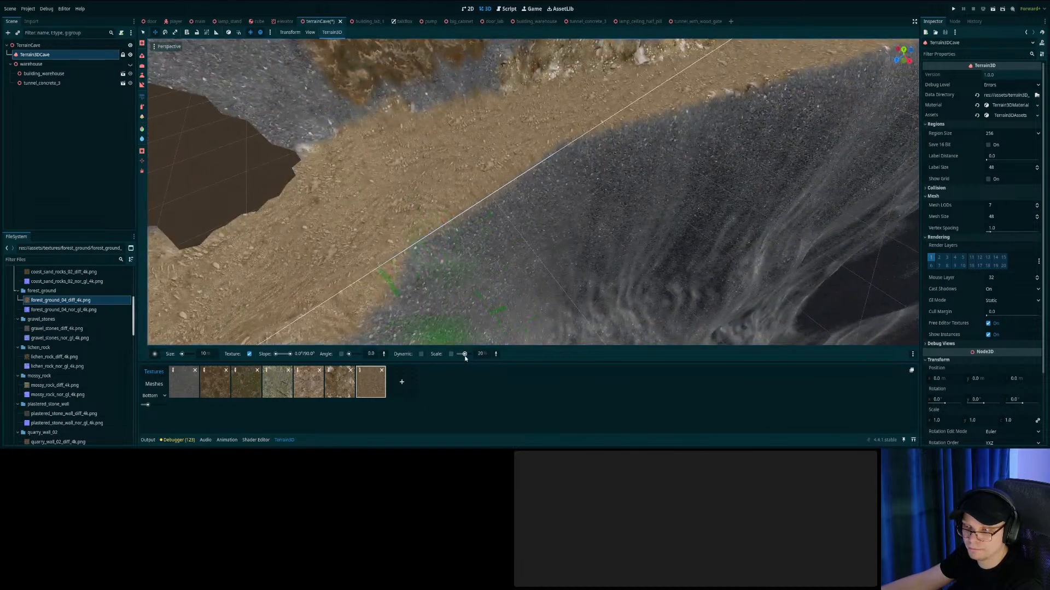
pyautogui.moveTo(543, 159)
pyautogui.mouseDown()
pyautogui.moveTo(565, 159)
pyautogui.moveTo(384, 258)
pyautogui.mouseUp()
pyautogui.hotkey('ctrl', 'z')
pyautogui.click(460, 356)
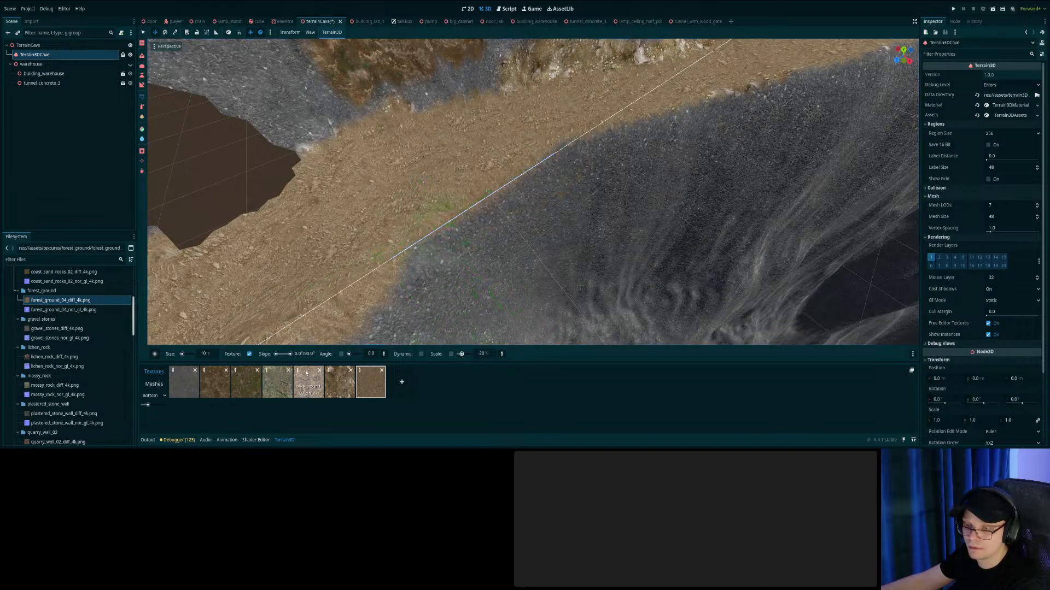
# Set the texture brush angle to 225 and enlarge the terrain texture thumbnails.
pyautogui.moveTo(354, 355); pyautogui.dragTo(357, 355)
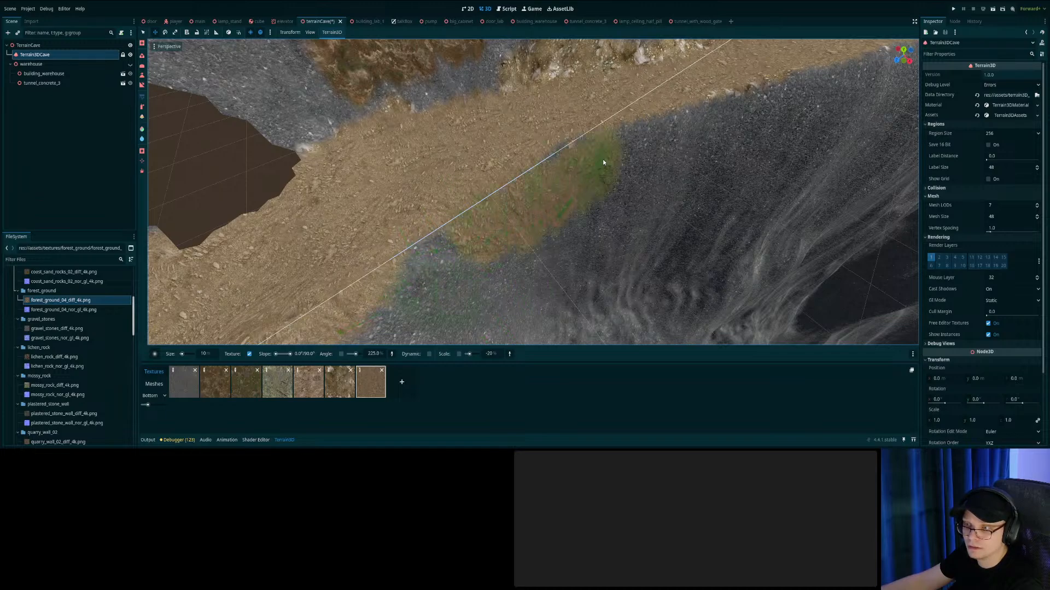
pyautogui.moveTo(316, 331); pyautogui.dragTo(371, 248, button='middle')
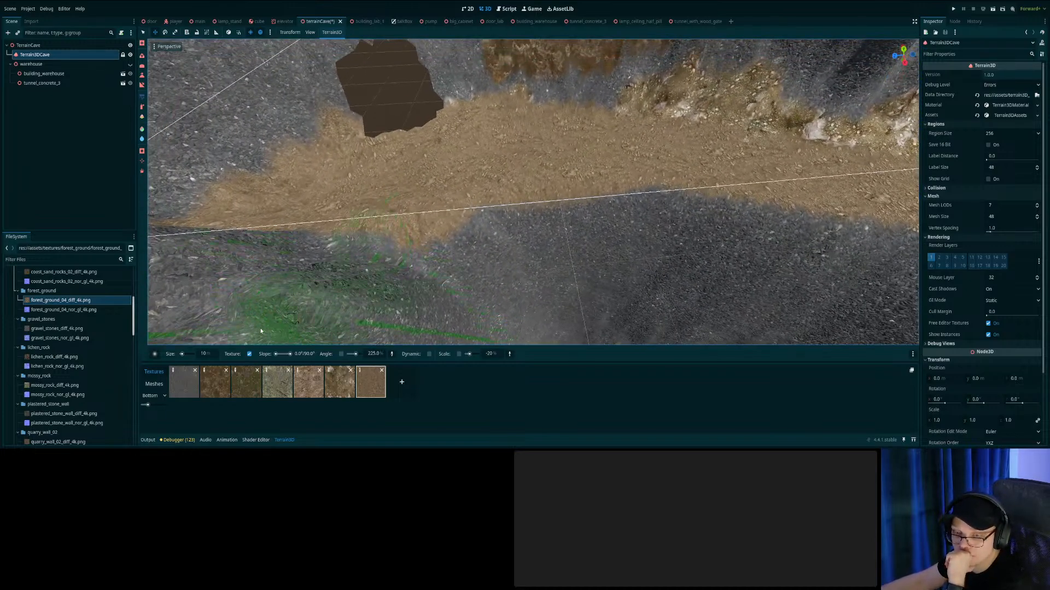
pyautogui.moveTo(148, 406); pyautogui.dragTo(162, 403)
# Paint the green mossy texture onto the grey cliff face above the sandy path.
pyautogui.moveTo(464, 205); pyautogui.dragTo(350, 208, button='middle')
pyautogui.press('w')
pyautogui.moveTo(350, 208); pyautogui.dragTo(294, 206, button='right')
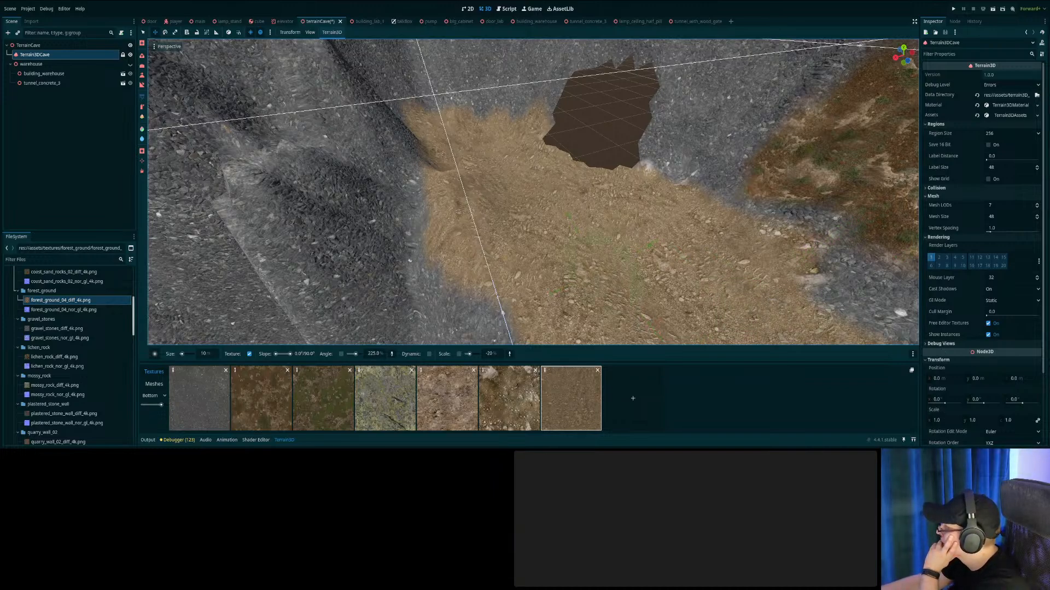
pyautogui.moveTo(697, 194); pyautogui.dragTo(880, 148, button='right')
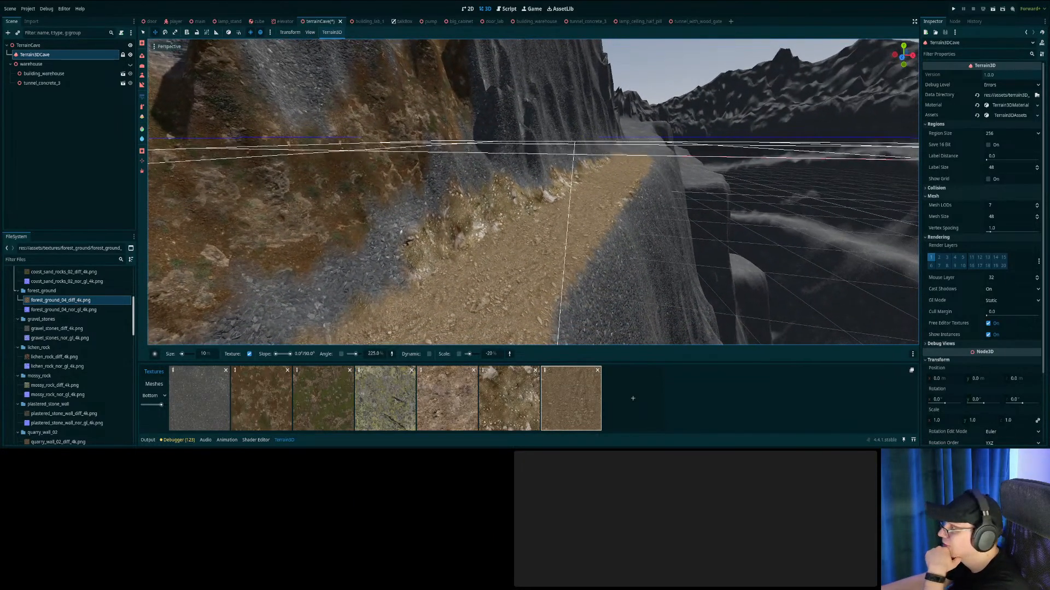
pyautogui.moveTo(473, 263); pyautogui.dragTo(462, 270, button='right')
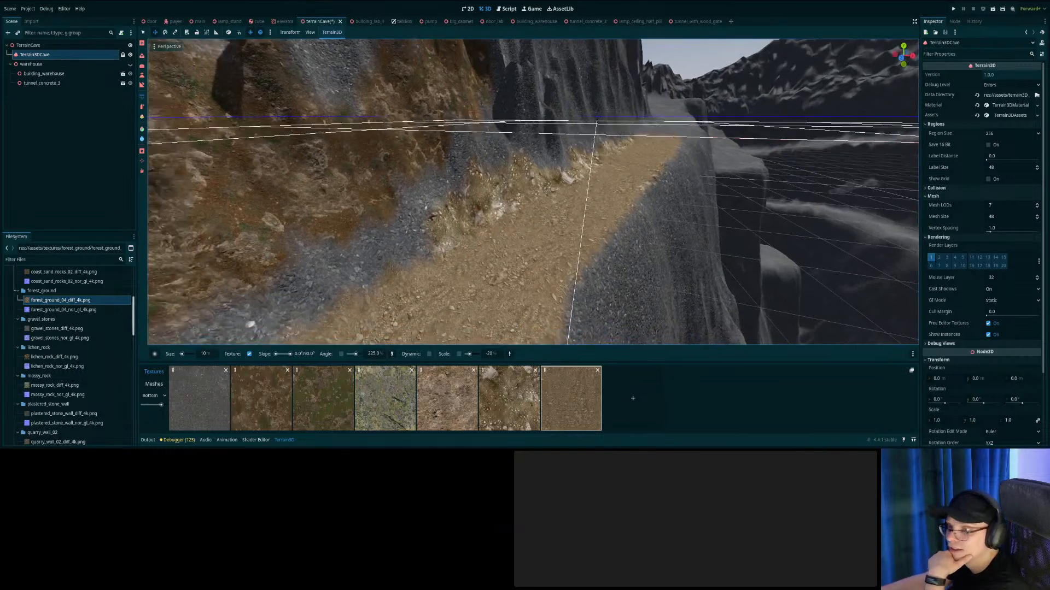
pyautogui.moveTo(563, 263); pyautogui.dragTo(553, 207, button='right')
pyautogui.click(323, 398)
pyautogui.moveTo(552, 207)
pyautogui.mouseDown()
pyautogui.moveTo(634, 164)
pyautogui.moveTo(673, 181)
pyautogui.mouseUp()
# Add patches of the brown, stony and lichen textures to the cliff face beside the mossy area.
pyautogui.click(262, 398)
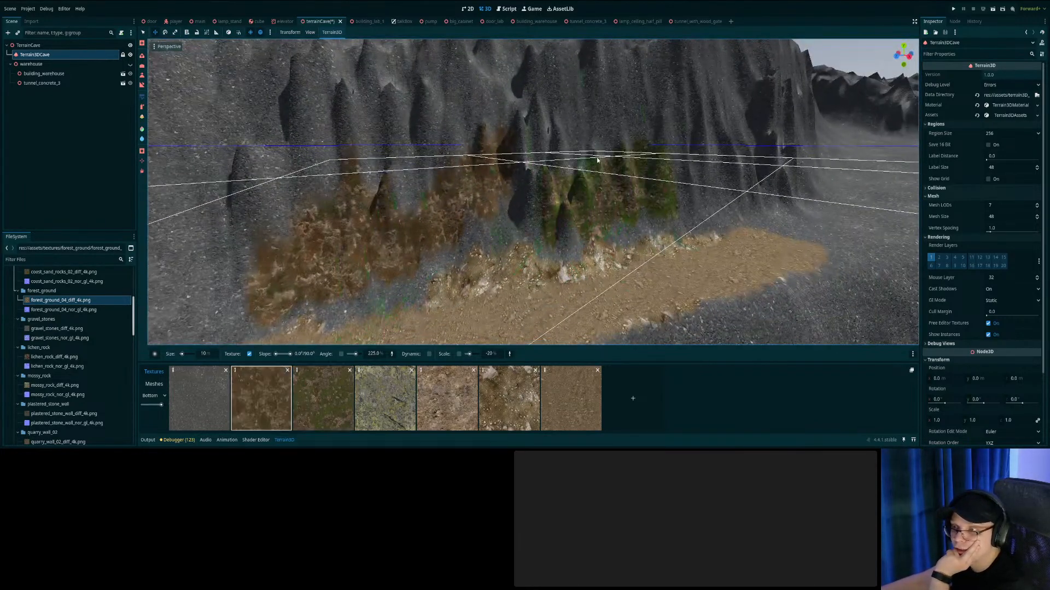
pyautogui.moveTo(777, 148); pyautogui.dragTo(688, 158, button='right')
pyautogui.click(509, 398)
pyautogui.click(713, 208)
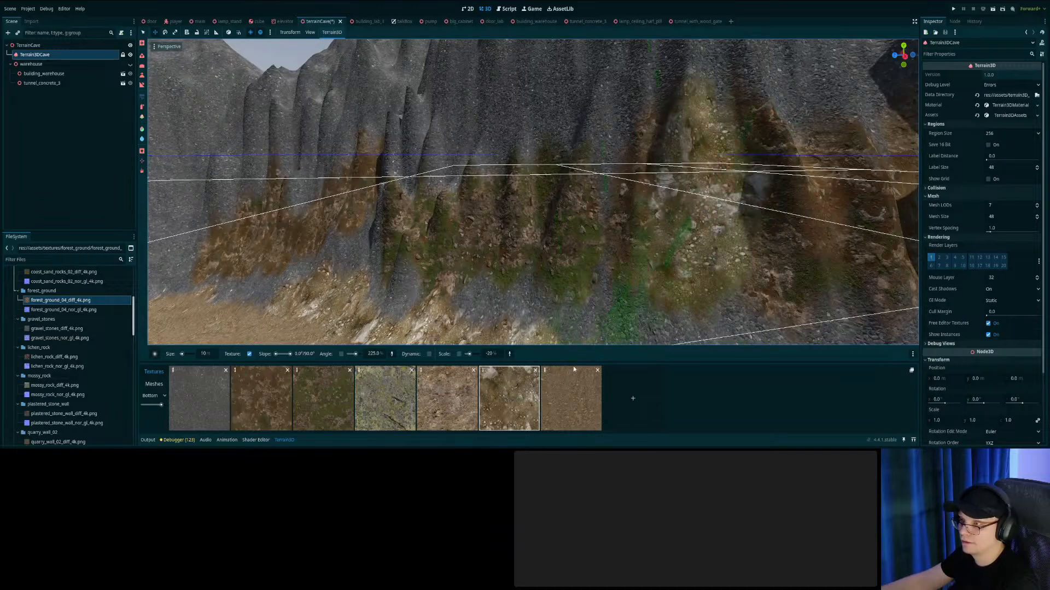
pyautogui.click(389, 400)
pyautogui.moveTo(705, 200)
pyautogui.mouseDown()
pyautogui.moveTo(716, 213)
pyautogui.moveTo(784, 216)
pyautogui.mouseUp()
pyautogui.moveTo(785, 216)
pyautogui.mouseDown(button='right')
pyautogui.moveTo(864, 210)
pyautogui.moveTo(683, 195)
pyautogui.mouseUp(button='right')
# Paint the green mossy texture along the lower cliff, blending over the stony patches above the path.
pyautogui.click(323, 407)
pyautogui.moveTo(547, 235)
pyautogui.mouseDown()
pyautogui.moveTo(511, 214)
pyautogui.moveTo(682, 251)
pyautogui.moveTo(646, 265)
pyautogui.mouseUp()
pyautogui.moveTo(645, 265)
pyautogui.mouseDown(button='right')
pyautogui.moveTo(798, 263)
pyautogui.moveTo(629, 301)
pyautogui.moveTo(776, 262)
pyautogui.moveTo(825, 261)
pyautogui.moveTo(831, 243)
pyautogui.mouseUp(button='right')
pyautogui.press('a')
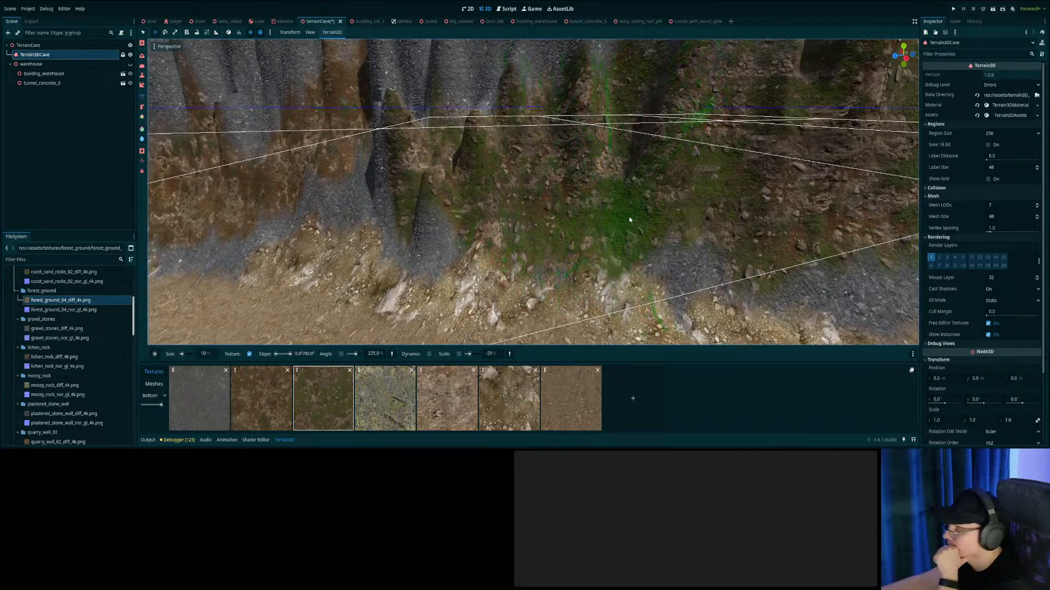
pyautogui.moveTo(647, 209)
pyautogui.mouseDown(button='right')
pyautogui.moveTo(601, 238)
pyautogui.moveTo(547, 253)
pyautogui.moveTo(662, 241)
pyautogui.moveTo(568, 243)
pyautogui.moveTo(639, 208)
pyautogui.mouseUp(button='right')
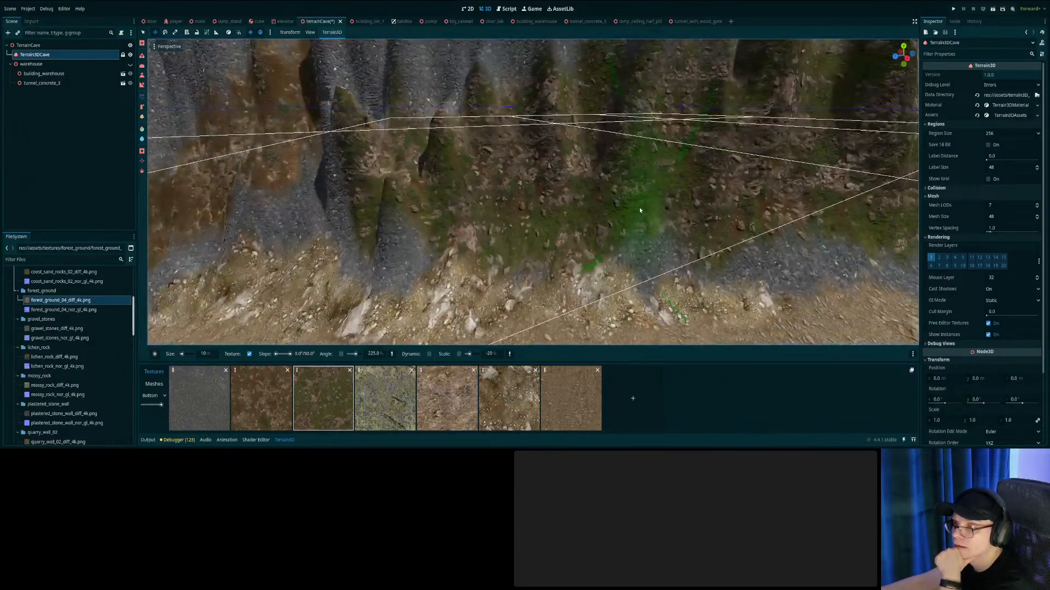
pyautogui.moveTo(634, 248); pyautogui.dragTo(574, 237)
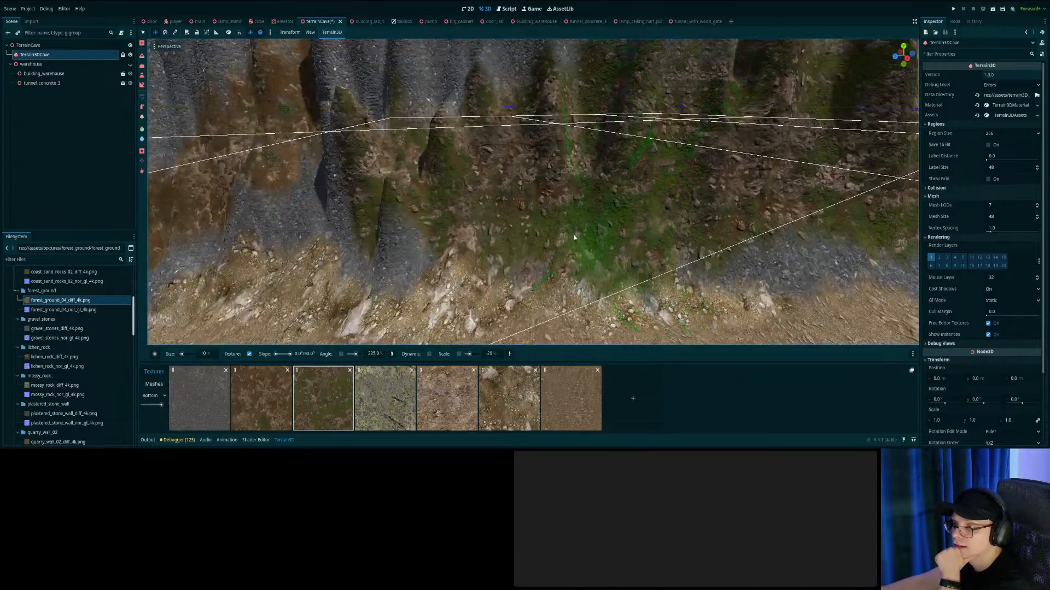
pyautogui.moveTo(509, 243); pyautogui.dragTo(735, 242)
pyautogui.moveTo(600, 245)
pyautogui.mouseDown()
pyautogui.moveTo(385, 253)
pyautogui.moveTo(274, 234)
pyautogui.moveTo(353, 240)
pyautogui.mouseUp()
# Continue the mossy texture along the cliff base up to the corner beside the tunnel hole.
pyautogui.moveTo(392, 242)
pyautogui.mouseDown(button='right')
pyautogui.moveTo(240, 241)
pyautogui.moveTo(580, 240)
pyautogui.mouseUp(button='right')
pyautogui.press('w')
pyautogui.moveTo(557, 175)
pyautogui.mouseDown()
pyautogui.moveTo(436, 246)
pyautogui.moveTo(545, 188)
pyautogui.mouseUp()
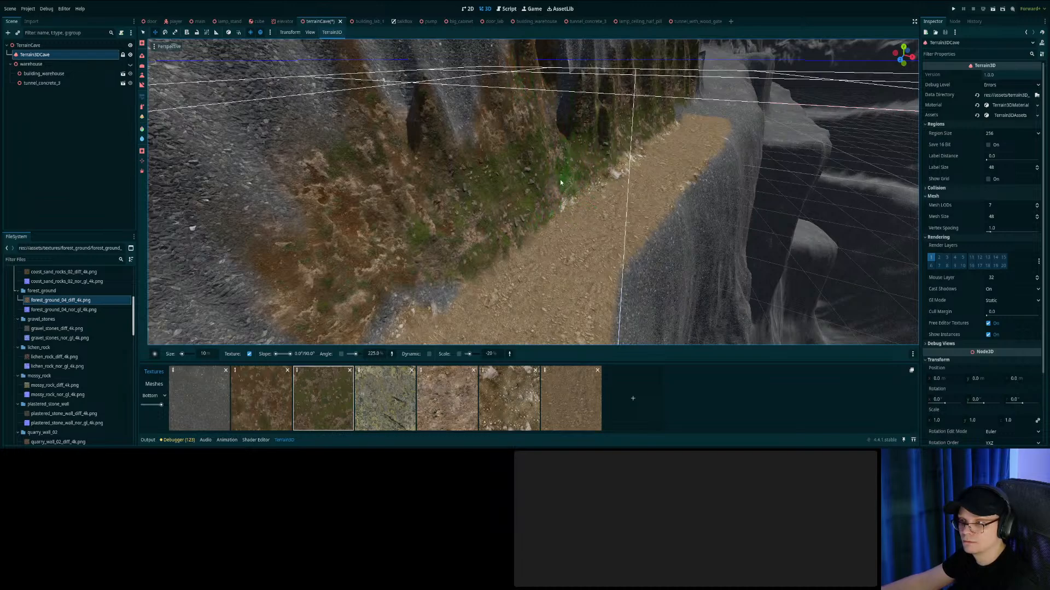
pyautogui.moveTo(490, 214); pyautogui.dragTo(404, 235, button='right')
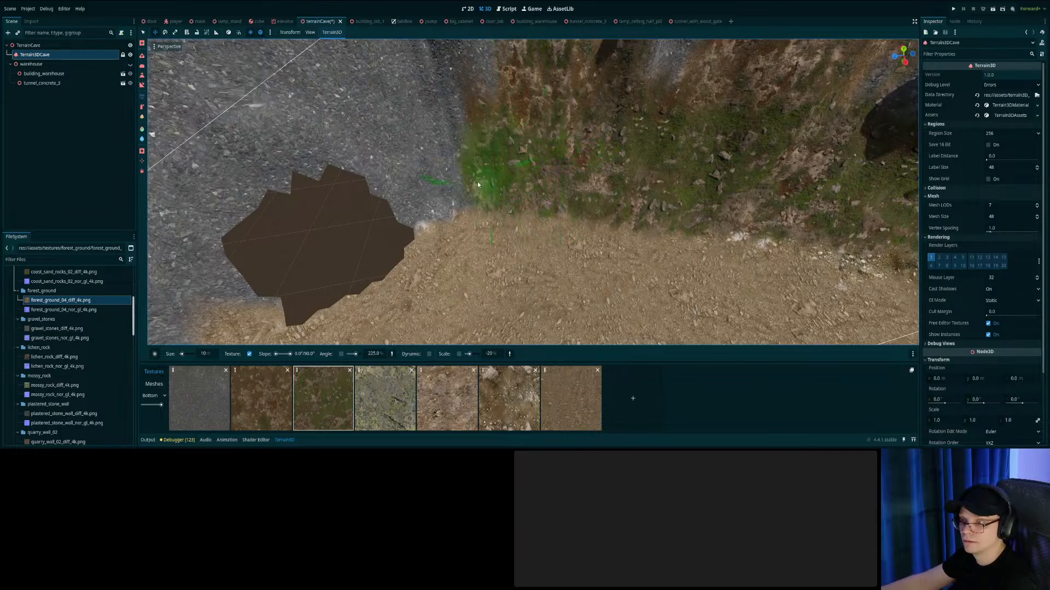
pyautogui.moveTo(419, 202); pyautogui.dragTo(500, 186, button='right')
# Extend the mossy texture along the cliff base to the far end of the sandy path.
pyautogui.moveTo(565, 145)
pyautogui.mouseDown(button='right')
pyautogui.moveTo(618, 156)
pyautogui.moveTo(514, 170)
pyautogui.moveTo(656, 161)
pyautogui.moveTo(665, 143)
pyautogui.moveTo(651, 163)
pyautogui.moveTo(607, 149)
pyautogui.moveTo(601, 163)
pyautogui.moveTo(531, 189)
pyautogui.moveTo(511, 177)
pyautogui.moveTo(421, 180)
pyautogui.moveTo(492, 164)
pyautogui.moveTo(521, 175)
pyautogui.moveTo(484, 232)
pyautogui.moveTo(460, 241)
pyautogui.moveTo(500, 226)
pyautogui.moveTo(454, 205)
pyautogui.moveTo(430, 213)
pyautogui.moveTo(517, 191)
pyautogui.moveTo(407, 210)
pyautogui.moveTo(402, 202)
pyautogui.mouseUp(button='right')
pyautogui.press('s')
pyautogui.moveTo(531, 196)
pyautogui.mouseDown(button='right')
pyautogui.moveTo(532, 161)
pyautogui.moveTo(552, 193)
pyautogui.moveTo(506, 183)
pyautogui.moveTo(604, 197)
pyautogui.moveTo(483, 221)
pyautogui.mouseUp(button='right')
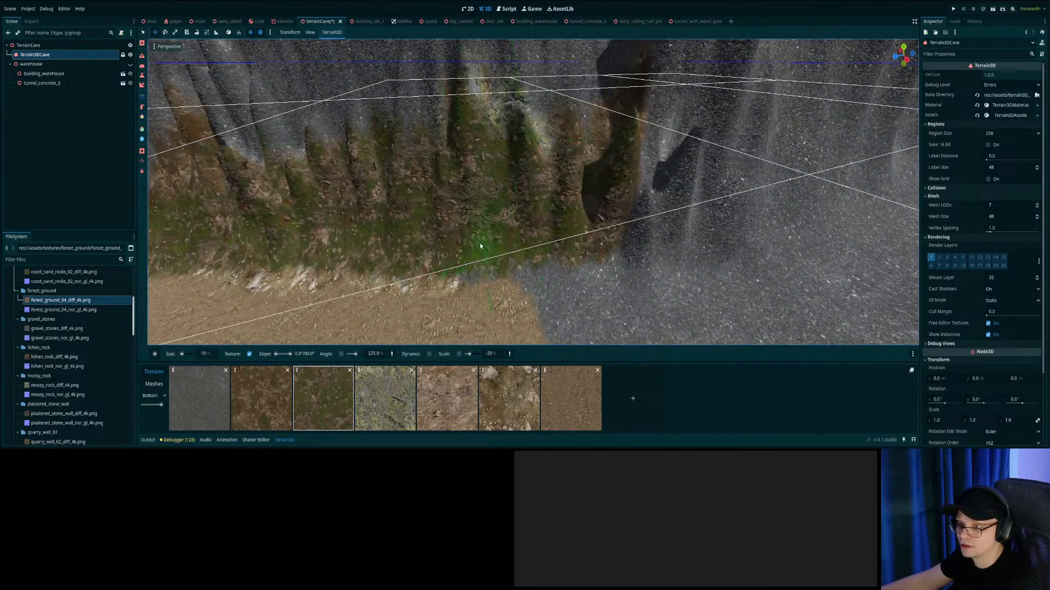
pyautogui.moveTo(553, 247); pyautogui.dragTo(621, 242)
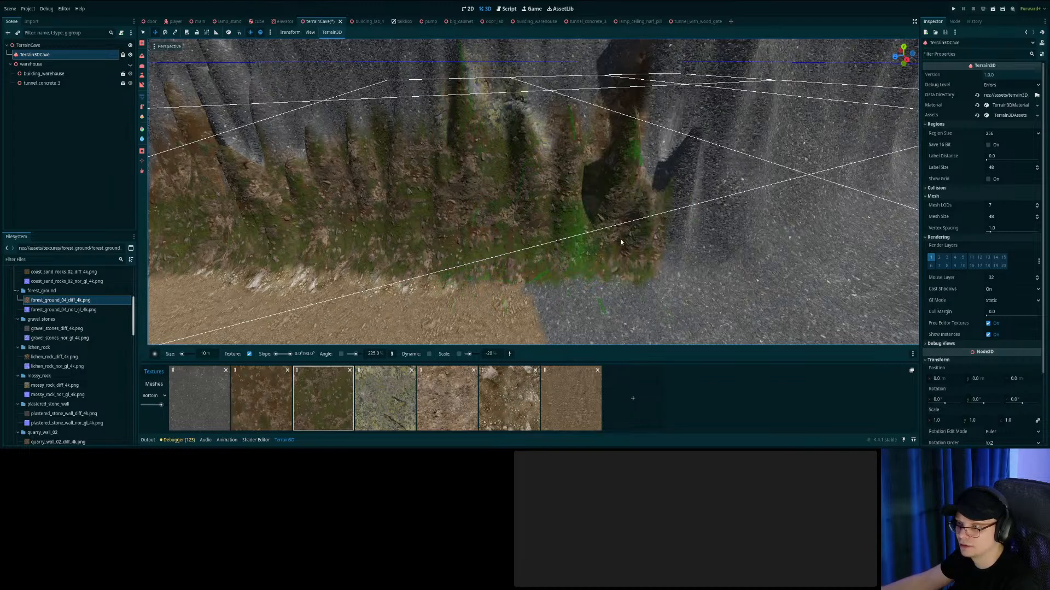
# Paint the brown texture over the upper cliff columns above the mossy band.
pyautogui.moveTo(541, 176); pyautogui.dragTo(541, 176, button='right')
pyautogui.click(277, 384)
pyautogui.moveTo(469, 223)
pyautogui.mouseDown()
pyautogui.moveTo(435, 159)
pyautogui.moveTo(415, 204)
pyautogui.moveTo(306, 197)
pyautogui.mouseUp()
pyautogui.moveTo(306, 196)
pyautogui.mouseDown(button='right')
pyautogui.moveTo(274, 199)
pyautogui.moveTo(306, 197)
pyautogui.mouseUp(button='right')
pyautogui.moveTo(515, 169)
pyautogui.mouseDown()
pyautogui.moveTo(419, 189)
pyautogui.moveTo(428, 219)
pyautogui.moveTo(575, 206)
pyautogui.mouseUp()
pyautogui.moveTo(412, 237)
pyautogui.mouseDown()
pyautogui.moveTo(322, 214)
pyautogui.moveTo(246, 218)
pyautogui.mouseUp()
# Paint the brown texture onto the rock wall above and around the tunnel hole.
pyautogui.moveTo(350, 195)
pyautogui.mouseDown(button='right')
pyautogui.moveTo(284, 219)
pyautogui.moveTo(350, 194)
pyautogui.mouseUp(button='right')
pyautogui.moveTo(442, 189)
pyautogui.mouseDown()
pyautogui.moveTo(430, 216)
pyautogui.moveTo(432, 255)
pyautogui.moveTo(409, 217)
pyautogui.moveTo(376, 260)
pyautogui.mouseUp()
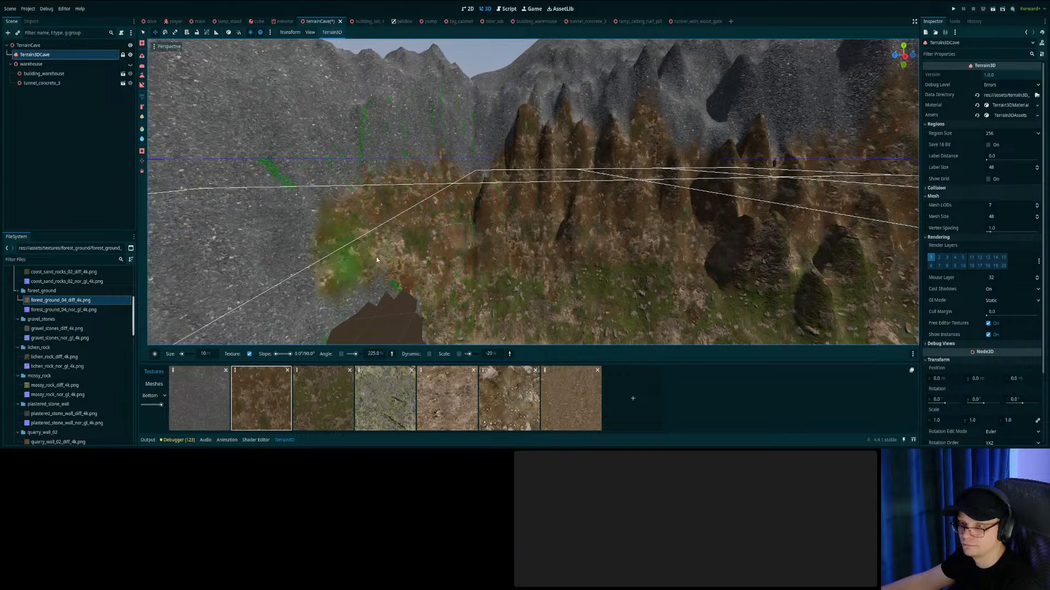
pyautogui.moveTo(417, 288)
pyautogui.mouseDown(button='right')
pyautogui.moveTo(415, 333)
pyautogui.moveTo(407, 306)
pyautogui.mouseUp(button='right')
pyautogui.moveTo(394, 137)
pyautogui.mouseDown()
pyautogui.moveTo(358, 118)
pyautogui.moveTo(313, 131)
pyautogui.mouseUp()
# Paint the green mossy texture on the wall between the tunnel hole and the grey rock spikes.
pyautogui.click(332, 413)
pyautogui.moveTo(528, 242)
pyautogui.mouseDown(button='right')
pyautogui.moveTo(431, 202)
pyautogui.moveTo(429, 213)
pyautogui.mouseUp(button='right')
pyautogui.moveTo(520, 243)
pyautogui.mouseDown()
pyautogui.moveTo(481, 242)
pyautogui.moveTo(451, 220)
pyautogui.mouseUp()
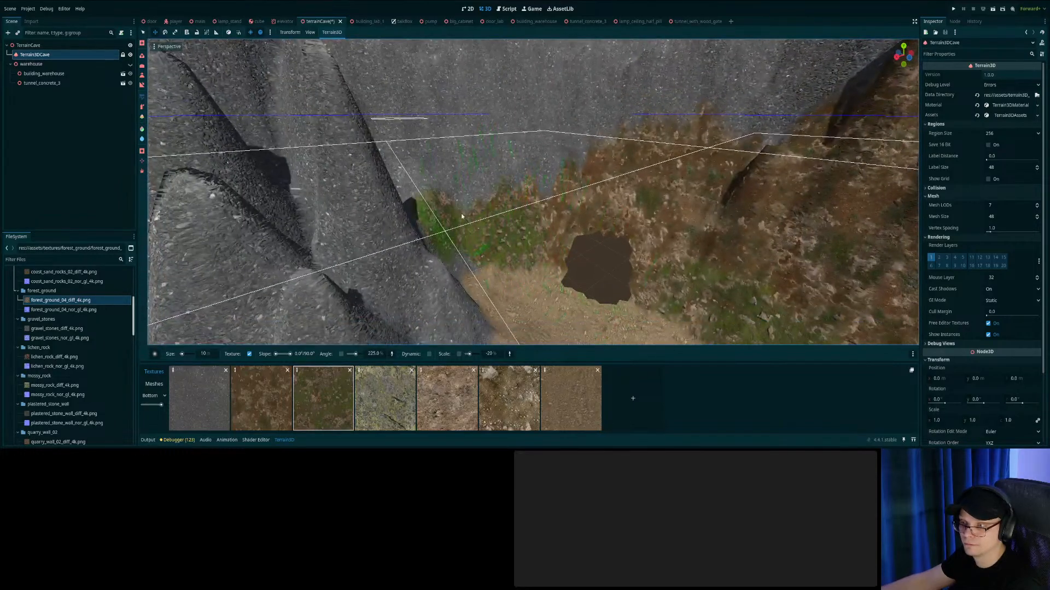
pyautogui.moveTo(495, 182)
pyautogui.mouseDown()
pyautogui.moveTo(505, 143)
pyautogui.moveTo(518, 151)
pyautogui.mouseUp()
# Blend the brown texture into the cliff columns just above the sandy path.
pyautogui.click(272, 402)
pyautogui.moveTo(297, 241)
pyautogui.mouseDown(button='right')
pyautogui.moveTo(393, 211)
pyautogui.moveTo(665, 204)
pyautogui.mouseUp(button='right')
pyautogui.moveTo(610, 259); pyautogui.dragTo(625, 251)
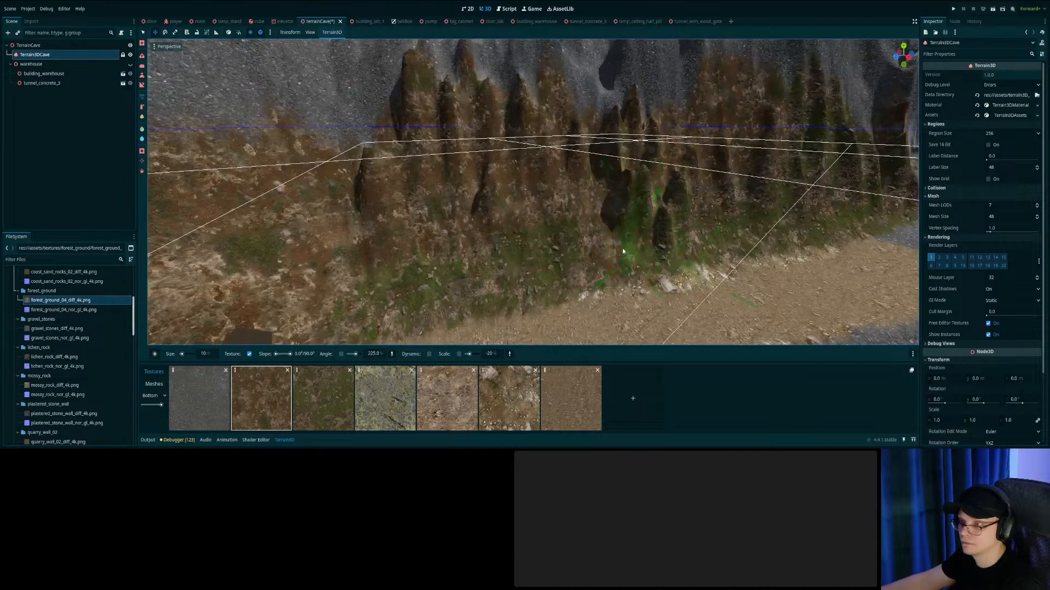
# Paint the brown texture over the remaining grey wall between the tunnel hole and the rock spikes.
pyautogui.moveTo(722, 229)
pyautogui.mouseDown(button='right')
pyautogui.moveTo(853, 218)
pyautogui.moveTo(722, 230)
pyautogui.mouseUp(button='right')
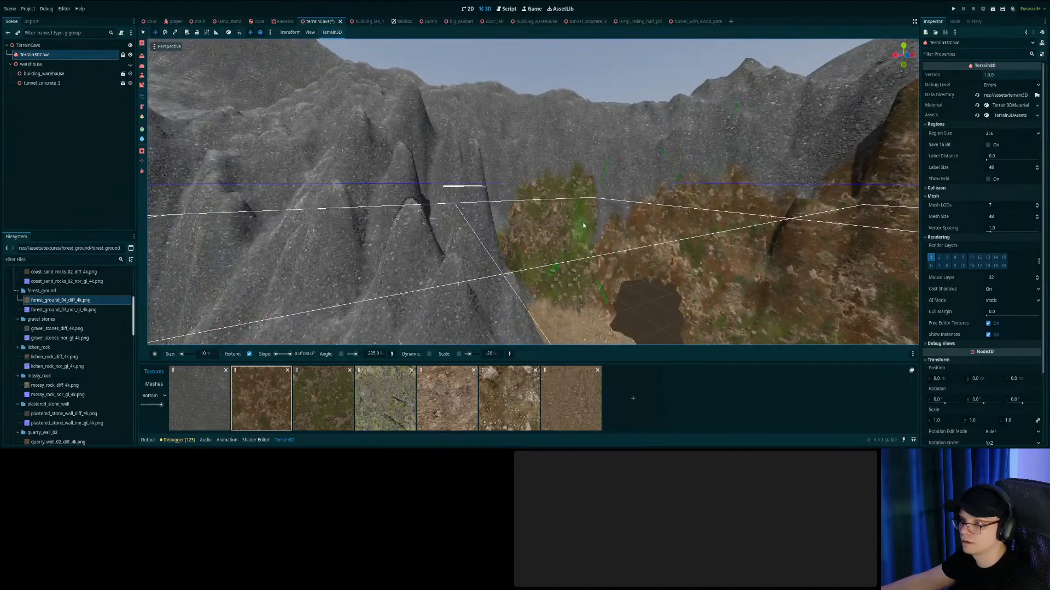
pyautogui.moveTo(582, 225); pyautogui.dragTo(602, 208)
pyautogui.moveTo(676, 192)
pyautogui.mouseDown(button='right')
pyautogui.moveTo(716, 193)
pyautogui.moveTo(539, 187)
pyautogui.mouseUp(button='right')
pyautogui.moveTo(585, 176)
pyautogui.mouseDown()
pyautogui.moveTo(584, 273)
pyautogui.moveTo(602, 301)
pyautogui.mouseUp()
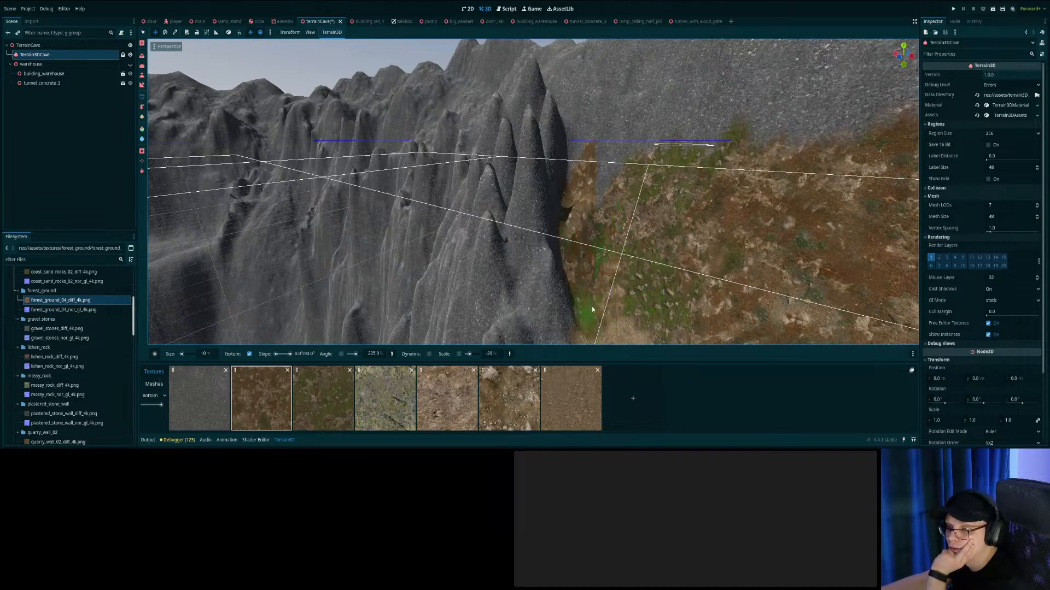
pyautogui.moveTo(592, 309); pyautogui.dragTo(590, 328, button='right')
pyautogui.moveTo(465, 243); pyautogui.dragTo(514, 237)
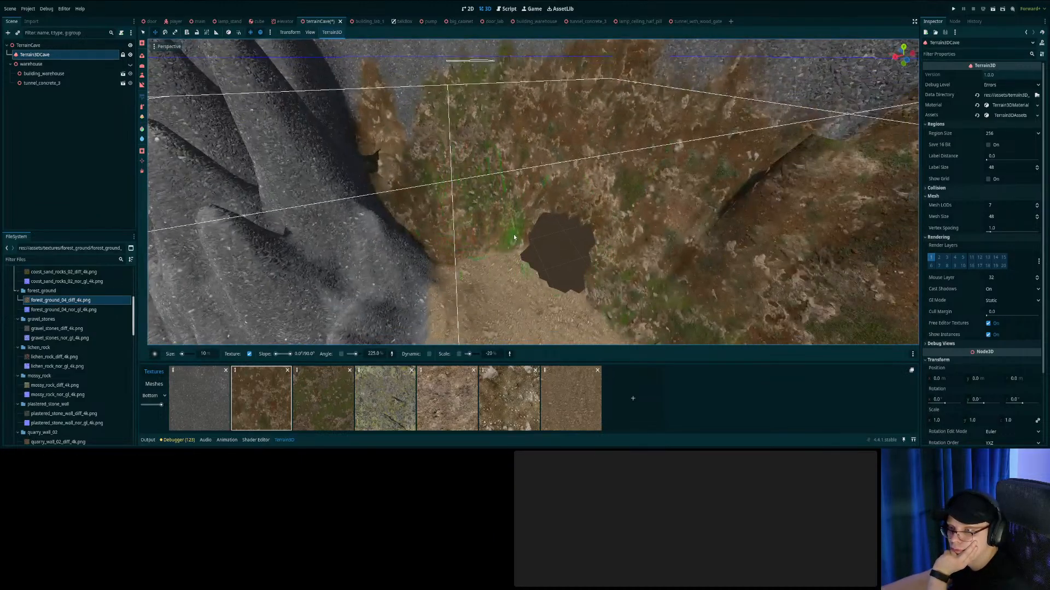
# Cover the grey base of the rock spike beside the sandy ledge with the brown texture.
pyautogui.moveTo(454, 253); pyautogui.dragTo(553, 251, button='right')
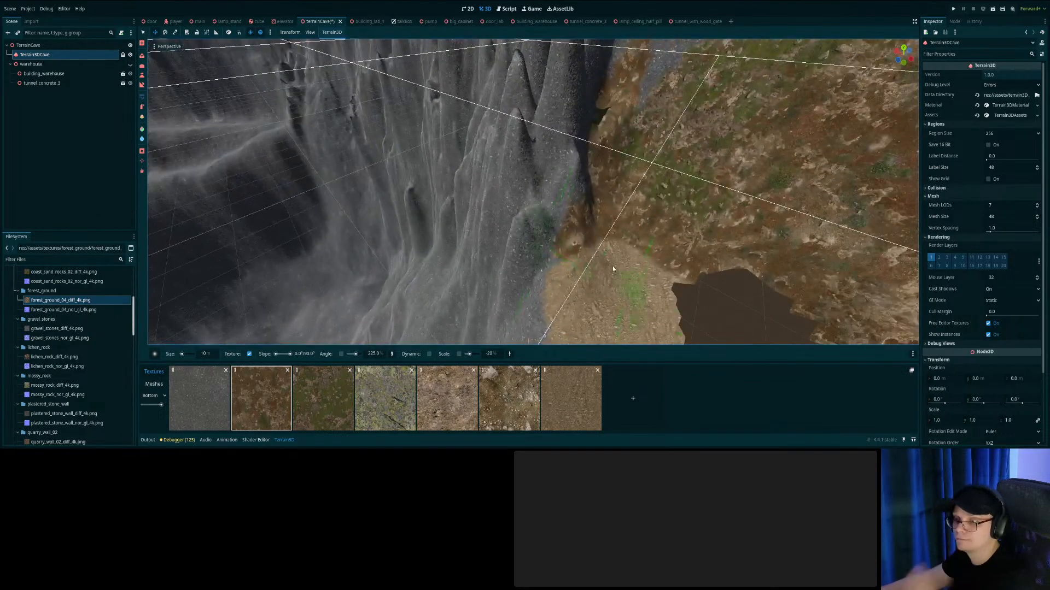
pyautogui.moveTo(552, 251); pyautogui.dragTo(575, 217)
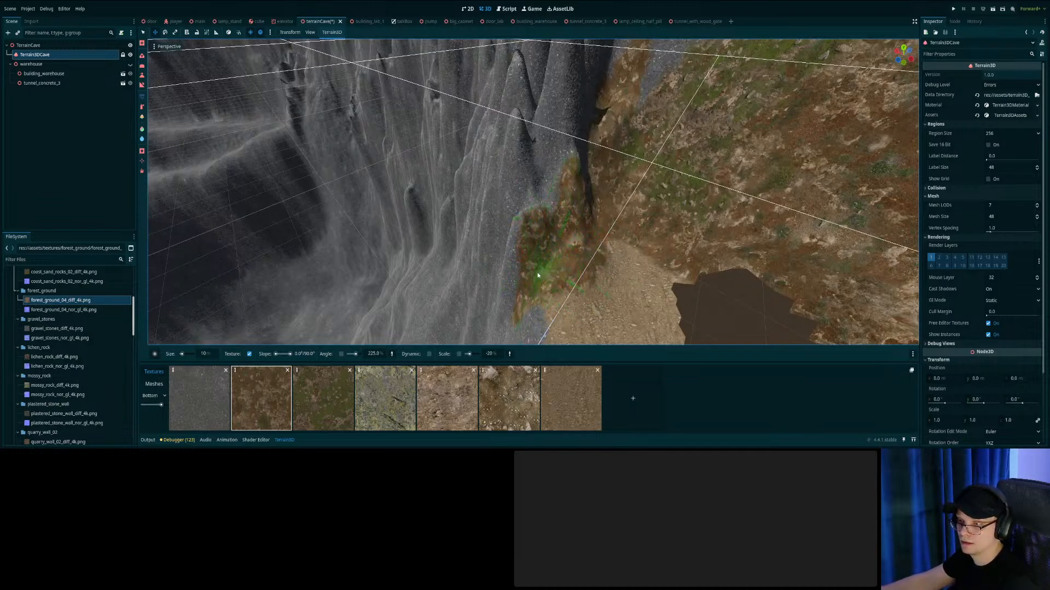
# Save the cave terrain scene and toggle DirectionalLight3D's visibility in the main scene.
pyautogui.moveTo(528, 264); pyautogui.dragTo(781, 193, button='right')
pyautogui.hotkey('ctrl', 's')
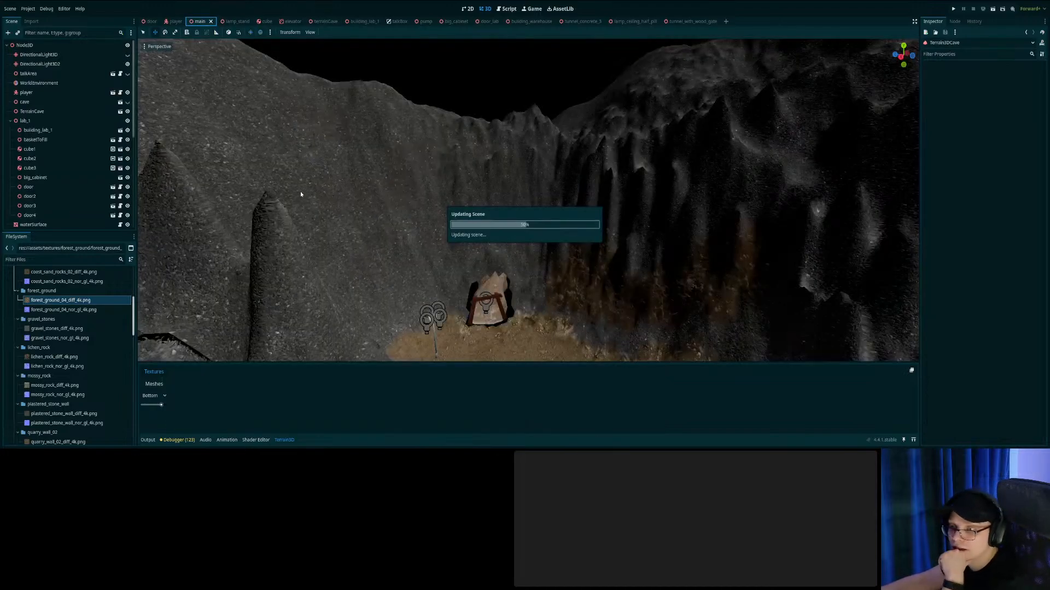
pyautogui.click(127, 55)
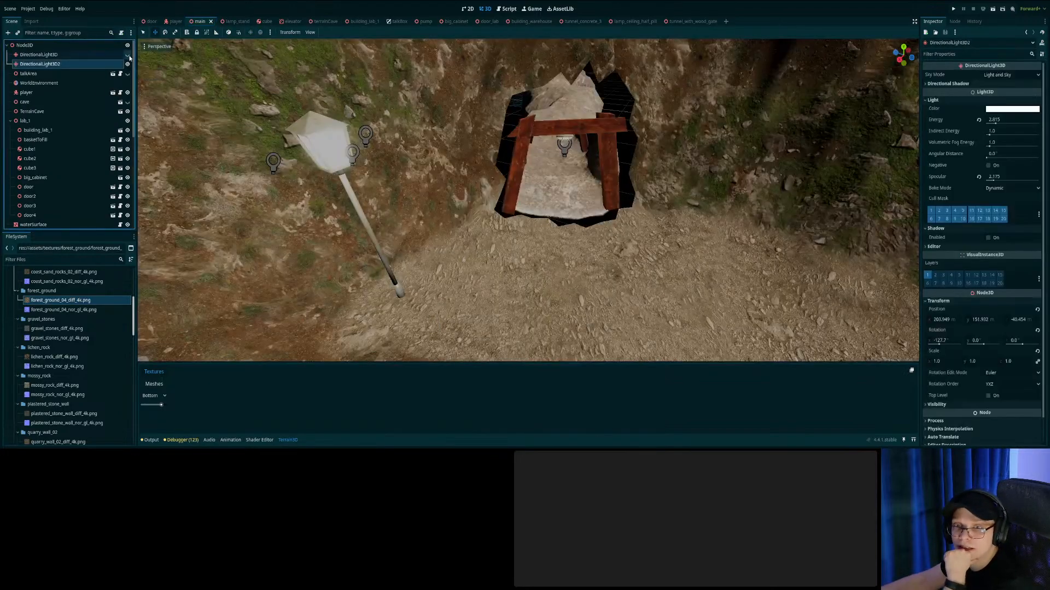
pyautogui.moveTo(339, 159); pyautogui.dragTo(350, 161, button='right')
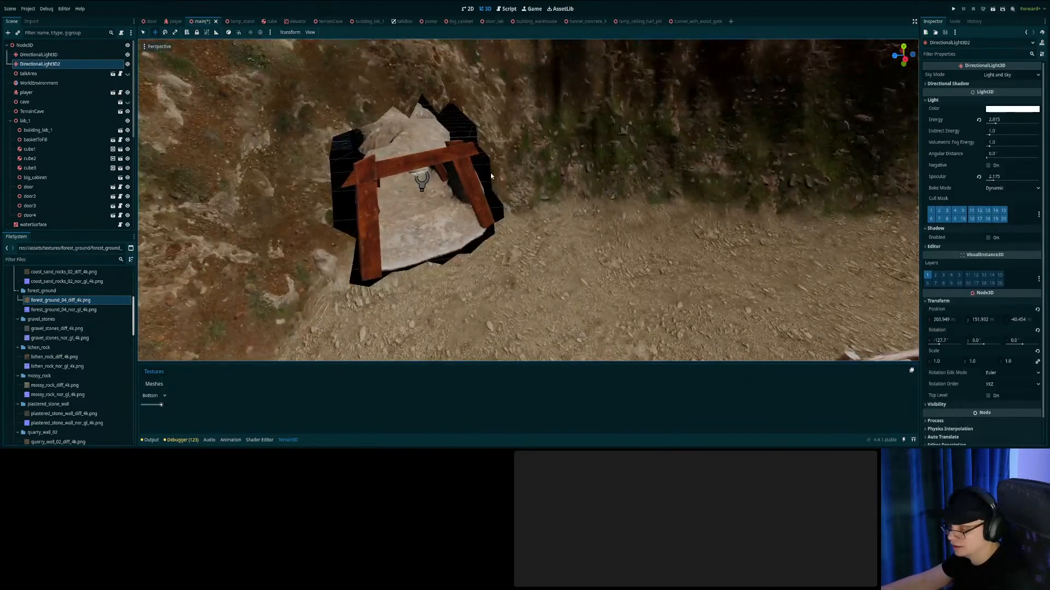
pyautogui.hotkey('ctrl', 's')
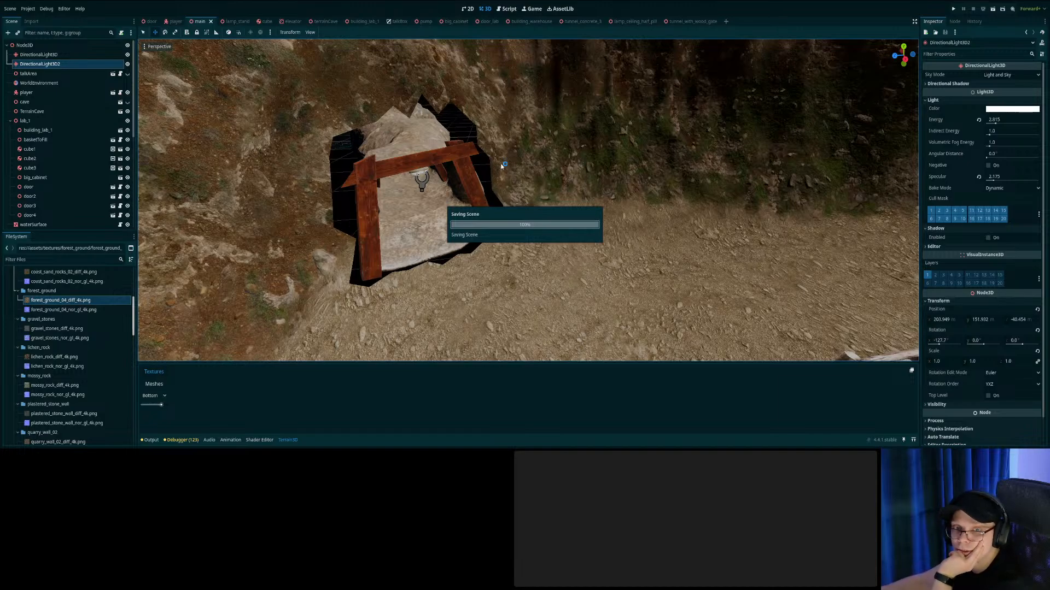
pyautogui.press('F5')
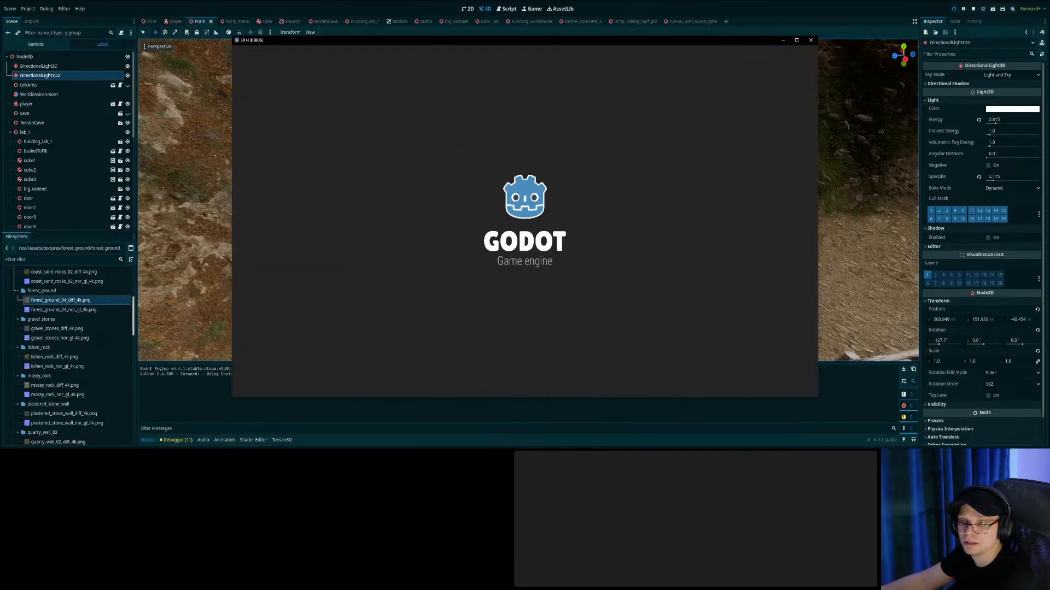
pyautogui.press('Escape')
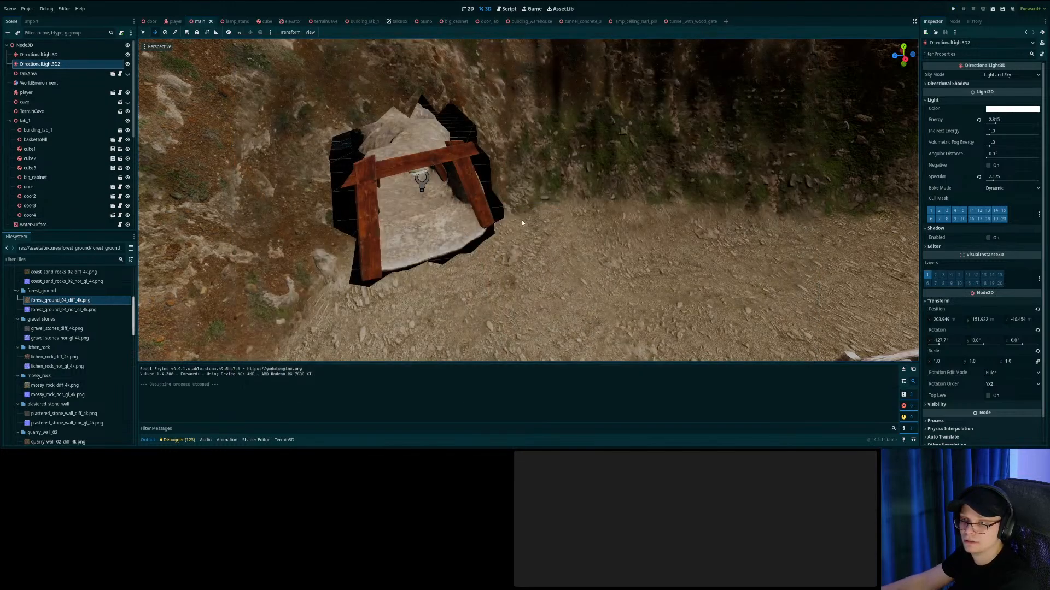
# Hide DirectionalLight3D2 and save the main scene.
pyautogui.click(128, 64)
pyautogui.hotkey('ctrl', 's')
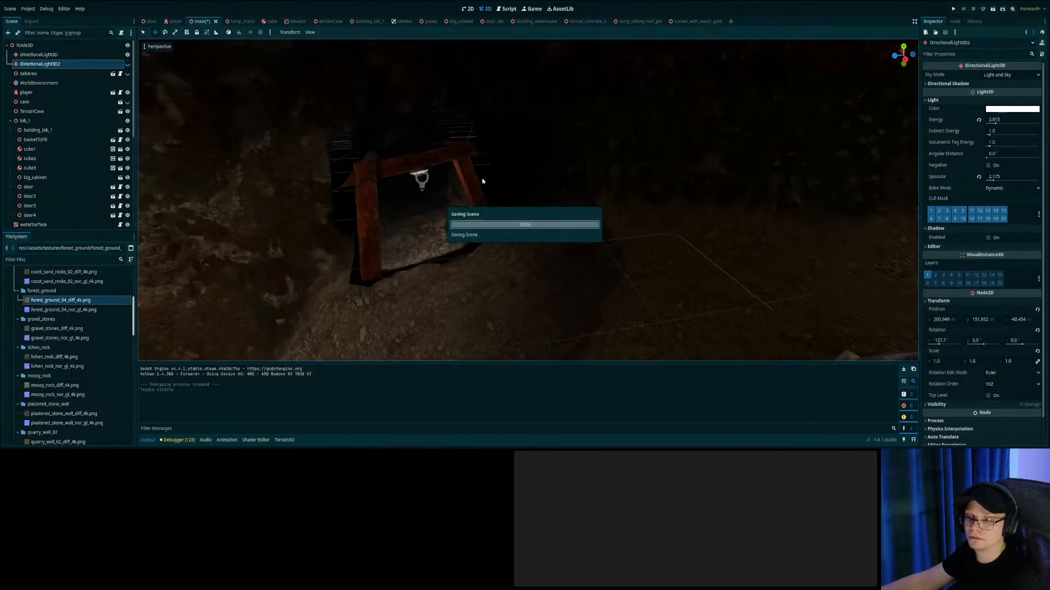
pyautogui.moveTo(495, 181); pyautogui.dragTo(689, 181, button='right')
pyautogui.moveTo(602, 218); pyautogui.dragTo(483, 215, button='right')
pyautogui.hotkey('ctrl', 's')
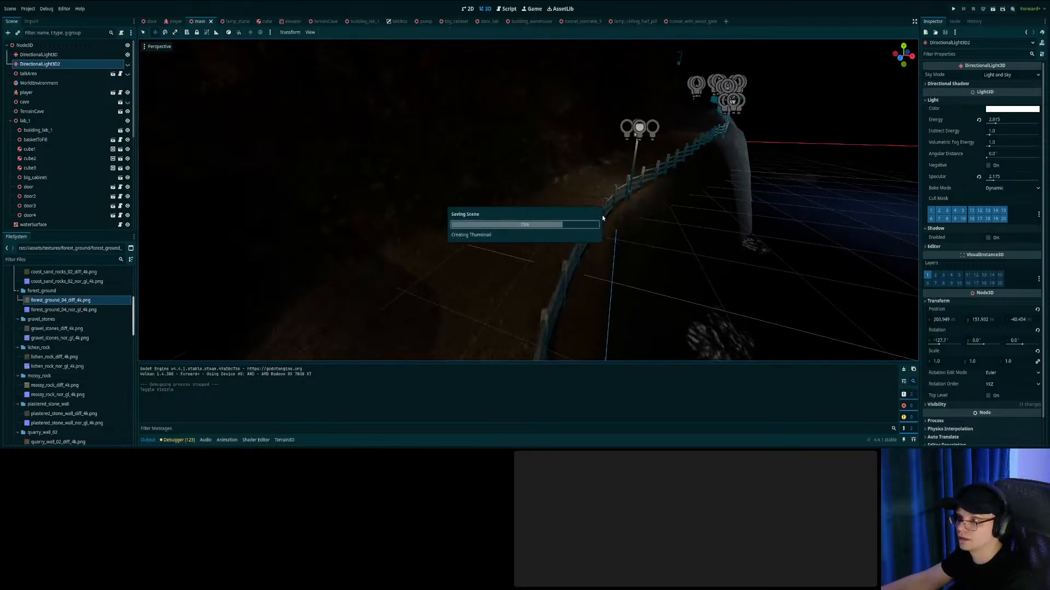
# Run the project and examine the tunnel walls and the exit onto the sandy ground in the dark.
pyautogui.press('F5')
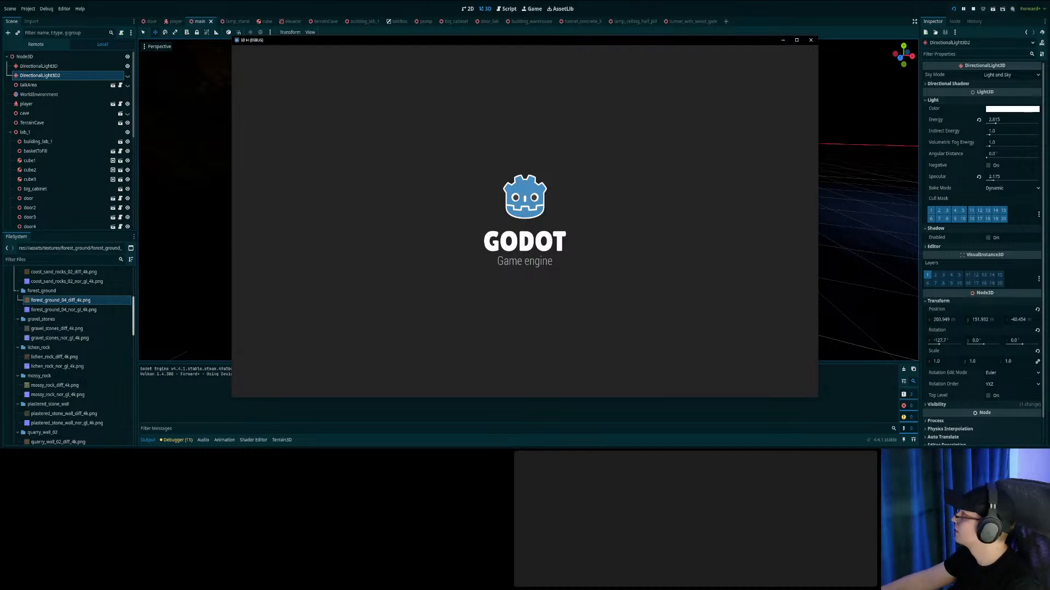
pyautogui.press('w')
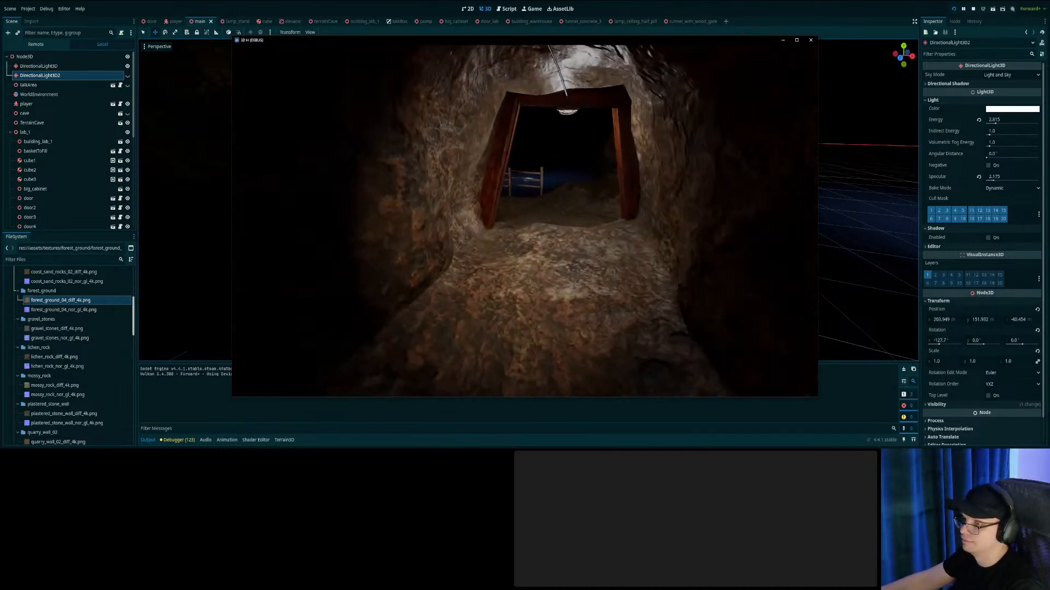
pyautogui.press('w')
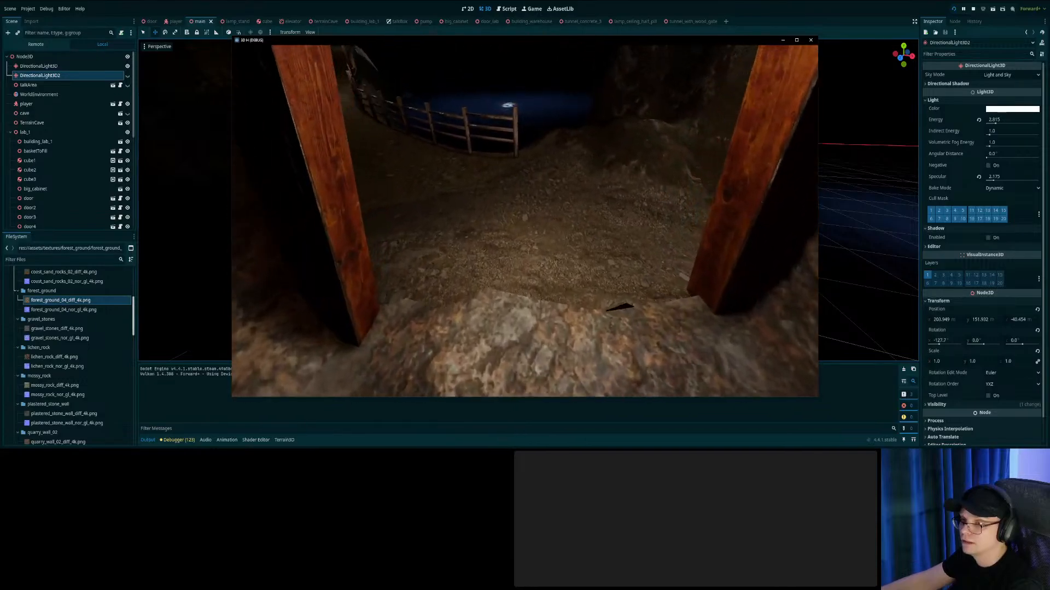
pyautogui.press('s')
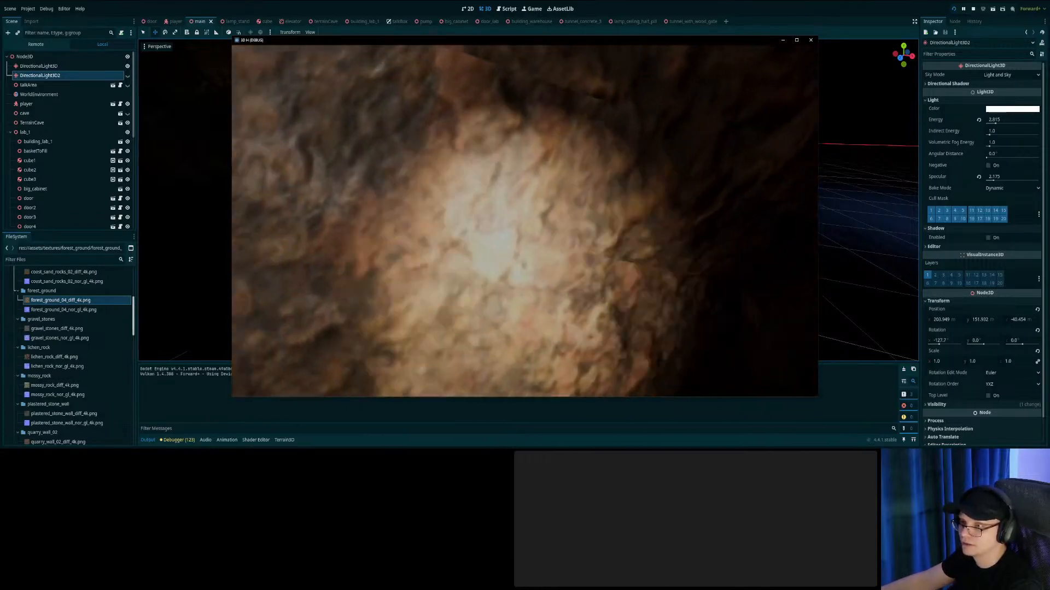
pyautogui.press('w')
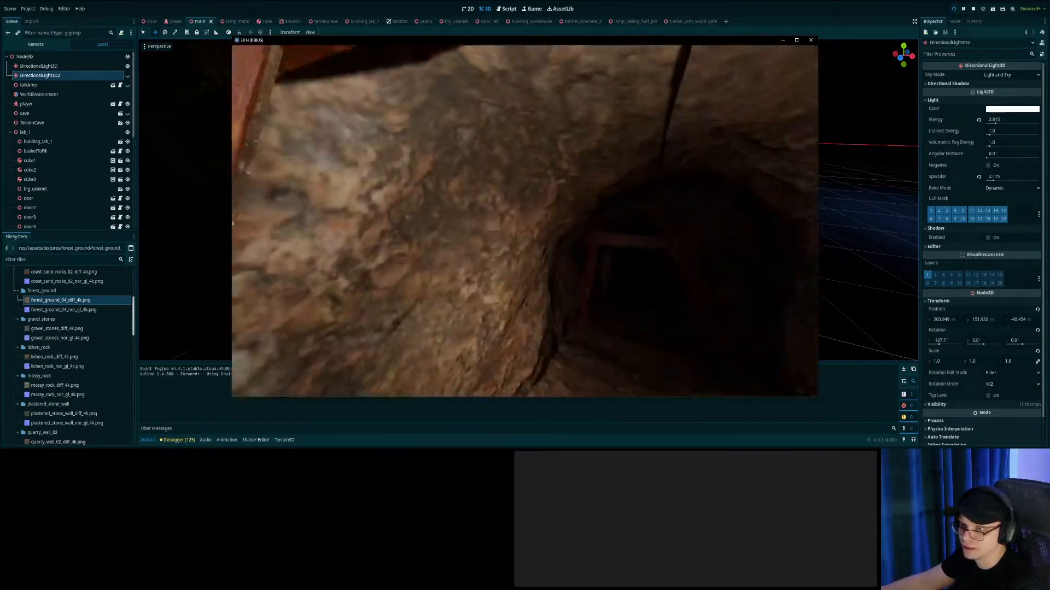
pyautogui.press('s')
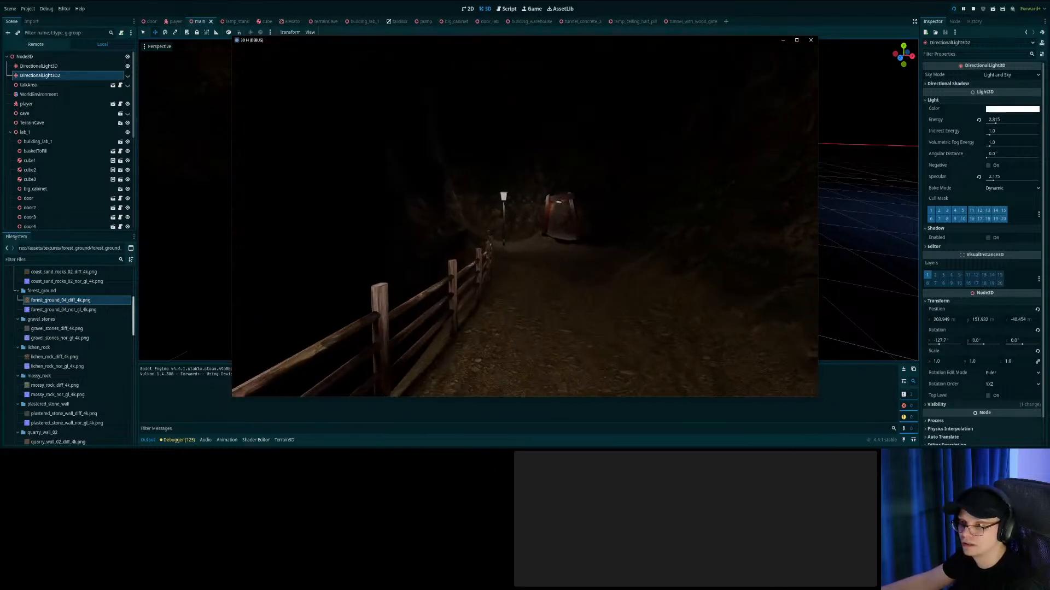
# Walk the fenced path in the running game to examine the ground and cliff textures, and stop the game.
pyautogui.press('w')
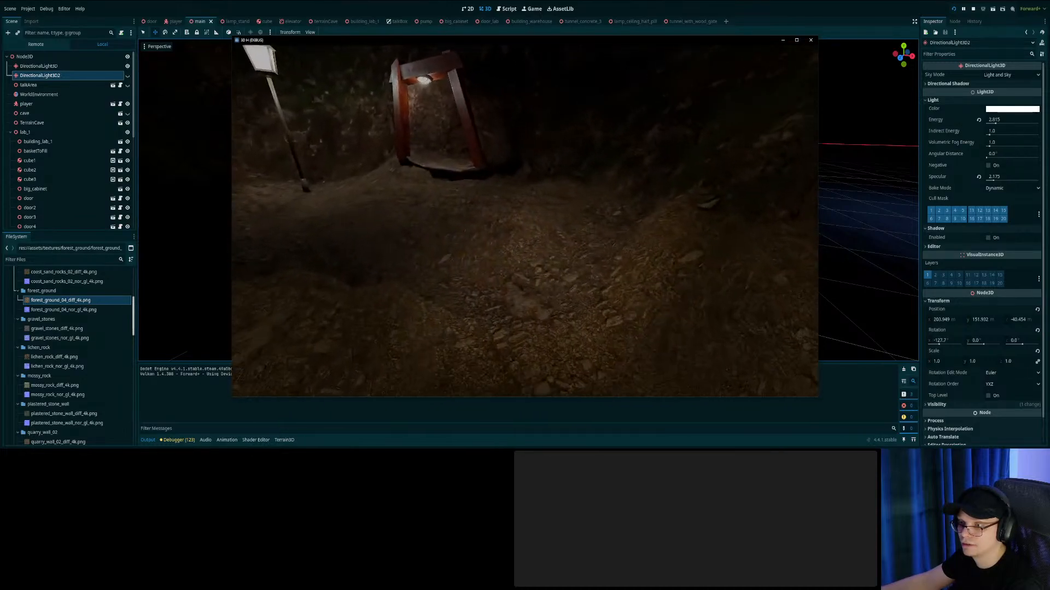
pyautogui.press('d')
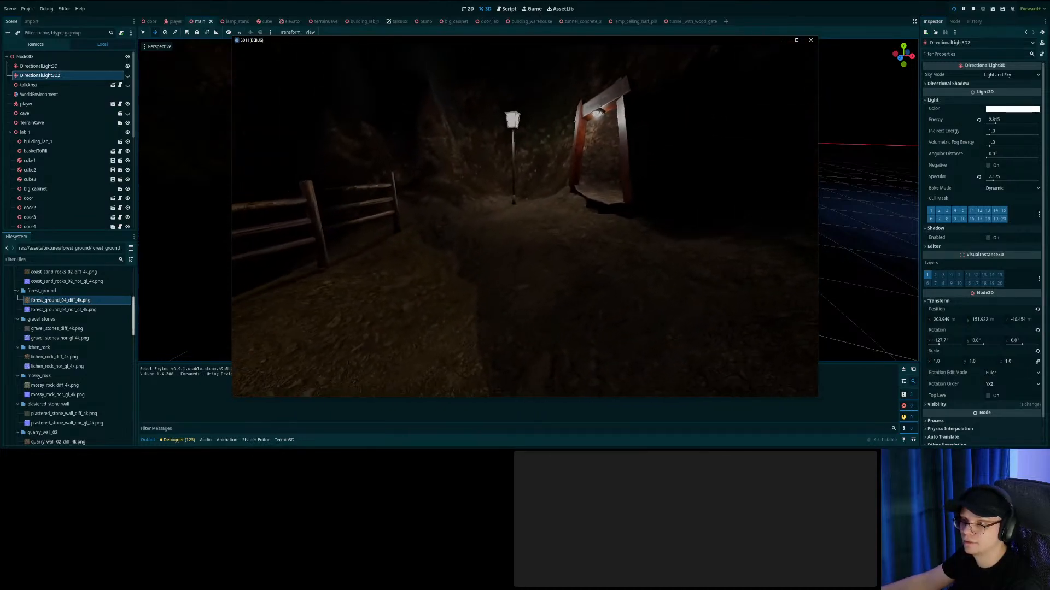
pyautogui.press('w')
pyautogui.press('w')
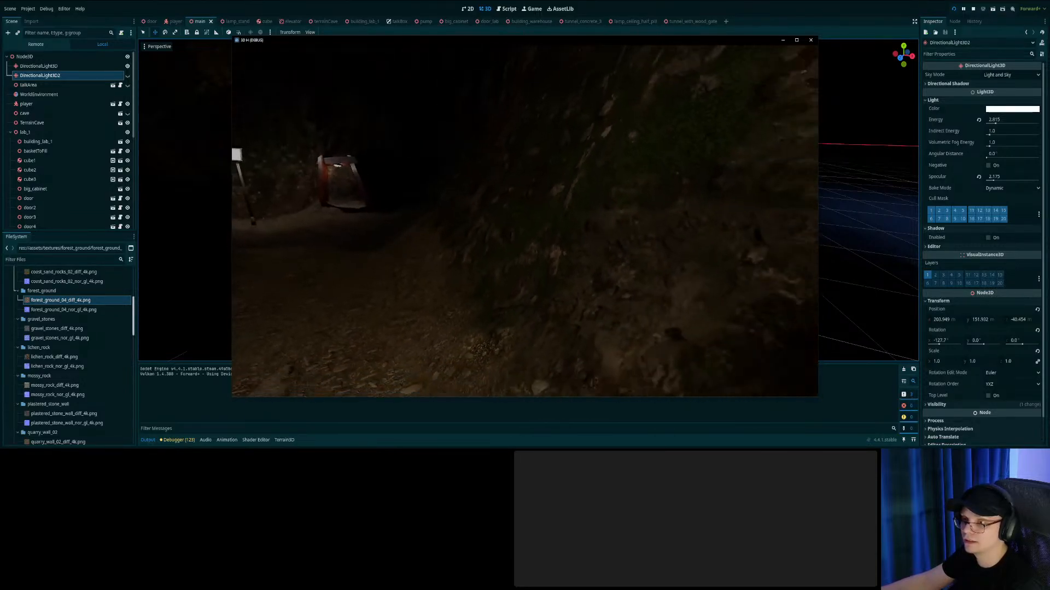
pyautogui.press('w')
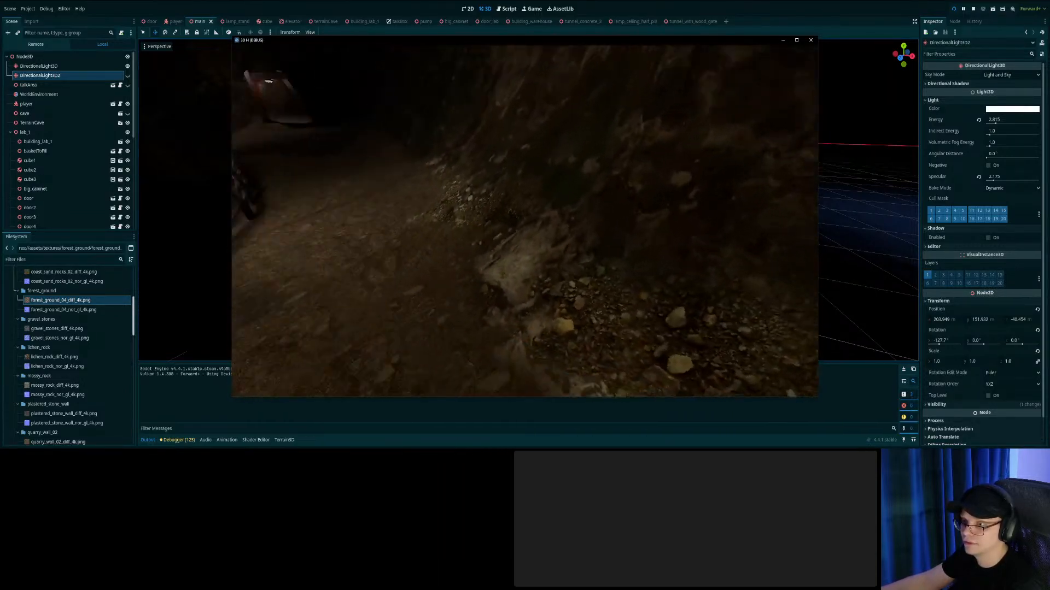
pyautogui.press('s')
pyautogui.press('s')
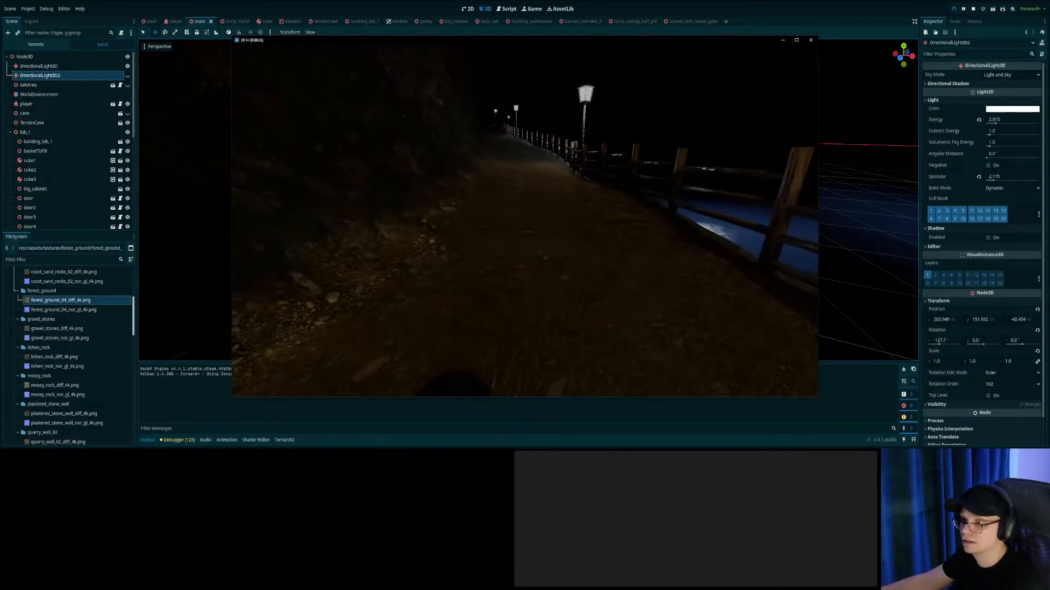
pyautogui.press('w')
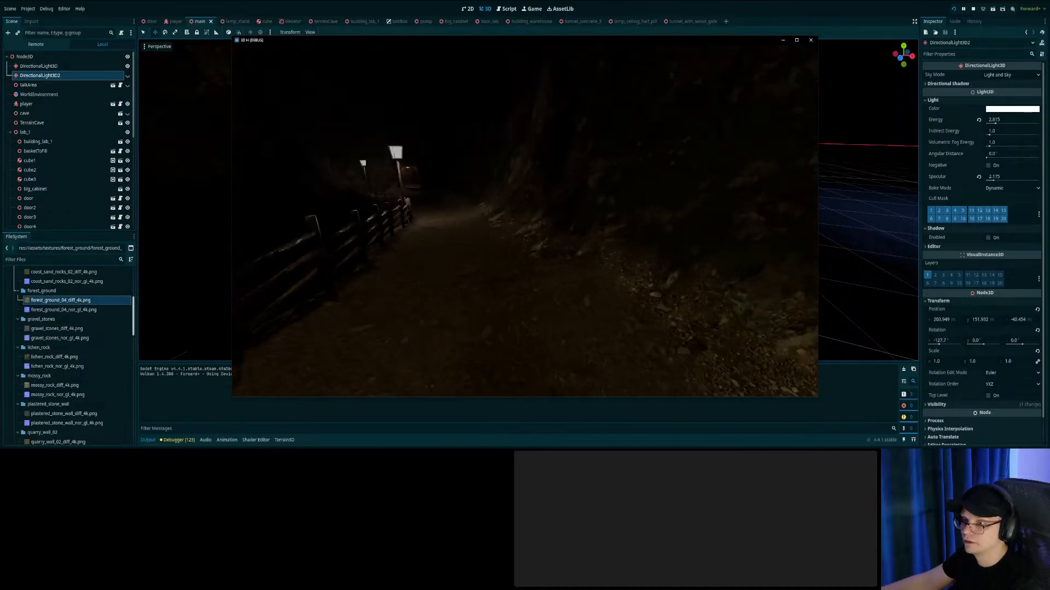
pyautogui.press('w')
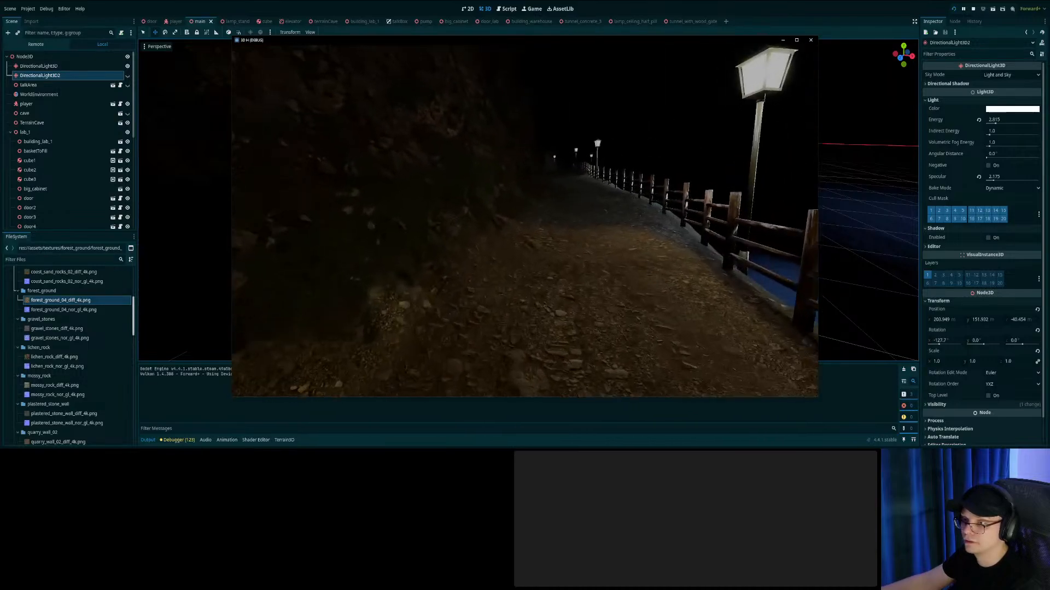
pyautogui.press('F8')
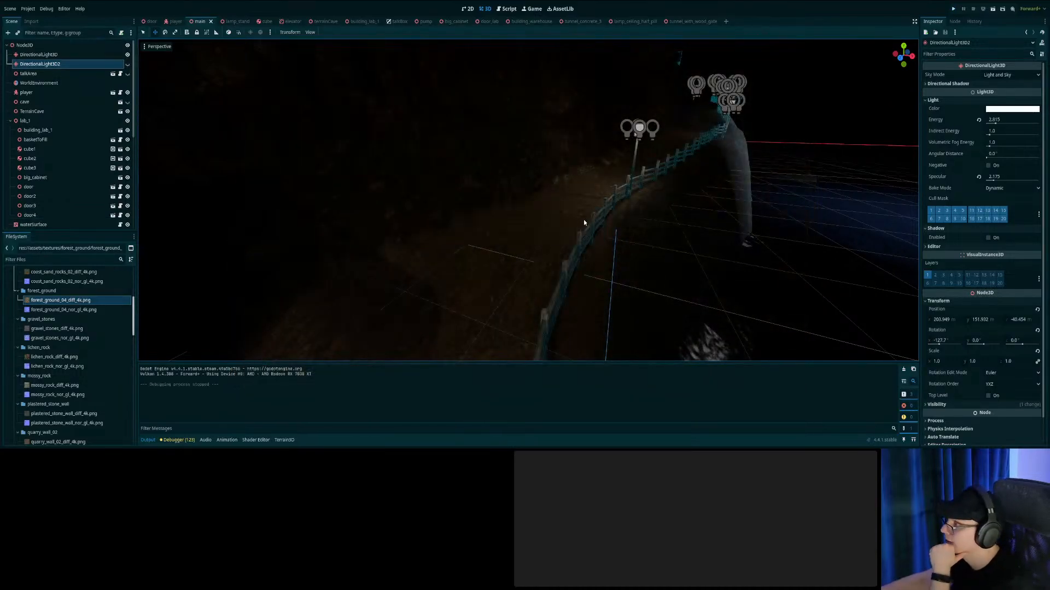
# In the terrainCave scene, paint the stony sand texture at the cliff's foot with brush size 5 and save.
pyautogui.moveTo(615, 204); pyautogui.dragTo(611, 202, button='right')
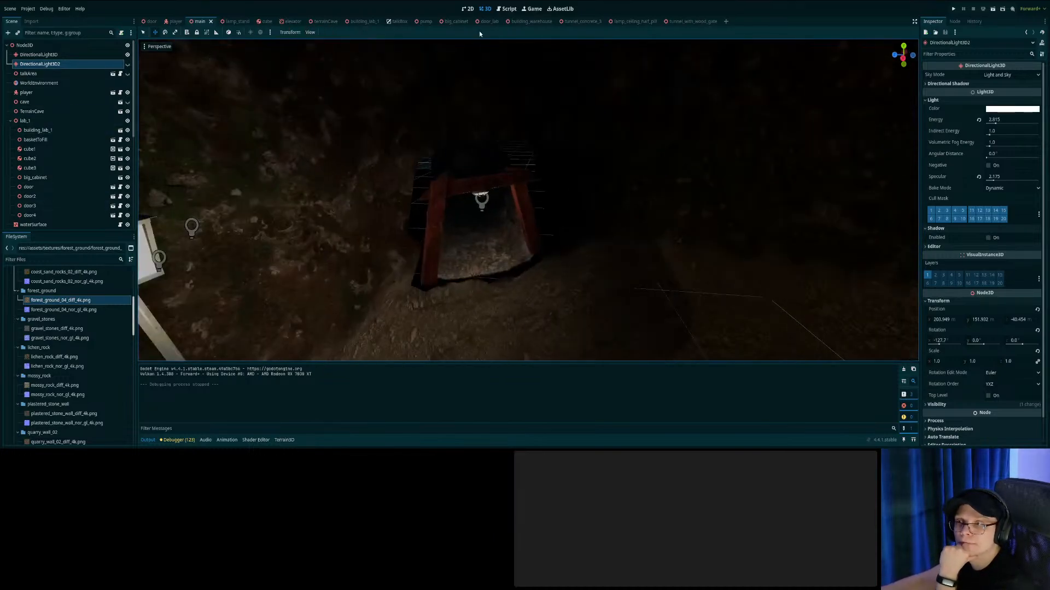
pyautogui.click(326, 21)
pyautogui.press('w')
pyautogui.moveTo(583, 265); pyautogui.dragTo(539, 291, button='right')
pyautogui.click(514, 417)
pyautogui.click(211, 355)
pyautogui.write('5')
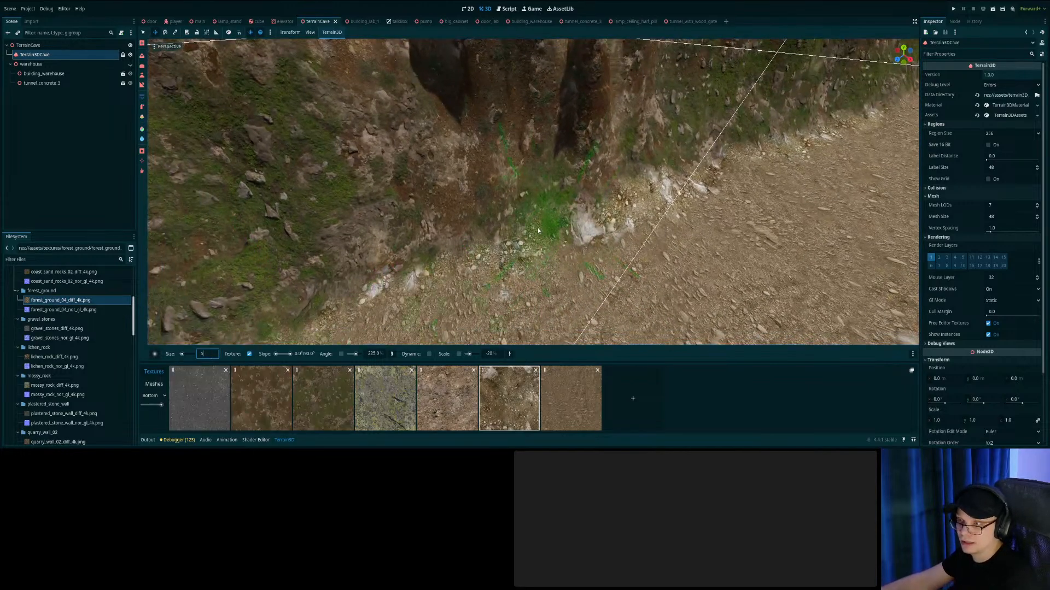
pyautogui.press('Return')
pyautogui.moveTo(495, 244); pyautogui.dragTo(487, 244)
pyautogui.hotkey('ctrl', 's')
# Set the brush size to 3 and paint the stony sand texture along the seam between cliff and sandy path.
pyautogui.click(202, 354)
pyautogui.write('3')
pyautogui.press('Return')
pyautogui.moveTo(446, 262)
pyautogui.mouseDown(button='right')
pyautogui.moveTo(525, 257)
pyautogui.moveTo(569, 241)
pyautogui.moveTo(547, 257)
pyautogui.mouseUp(button='right')
pyautogui.moveTo(447, 211); pyautogui.dragTo(497, 204)
pyautogui.moveTo(648, 201); pyautogui.dragTo(680, 195)
pyautogui.moveTo(689, 194)
pyautogui.mouseDown(button='right')
pyautogui.moveTo(831, 169)
pyautogui.moveTo(577, 212)
pyautogui.mouseUp(button='right')
pyautogui.moveTo(578, 208)
pyautogui.mouseDown()
pyautogui.moveTo(628, 157)
pyautogui.moveTo(634, 124)
pyautogui.mouseUp()
# Extend the stony border along the cliff's foot past the end of the sandy path.
pyautogui.moveTo(634, 124)
pyautogui.mouseDown(button='right')
pyautogui.moveTo(503, 230)
pyautogui.moveTo(437, 227)
pyautogui.moveTo(230, 136)
pyautogui.mouseUp(button='right')
pyautogui.moveTo(536, 203); pyautogui.dragTo(169, 219, button='right')
pyautogui.moveTo(527, 224)
pyautogui.mouseDown(button='right')
pyautogui.moveTo(563, 268)
pyautogui.moveTo(629, 251)
pyautogui.mouseUp(button='right')
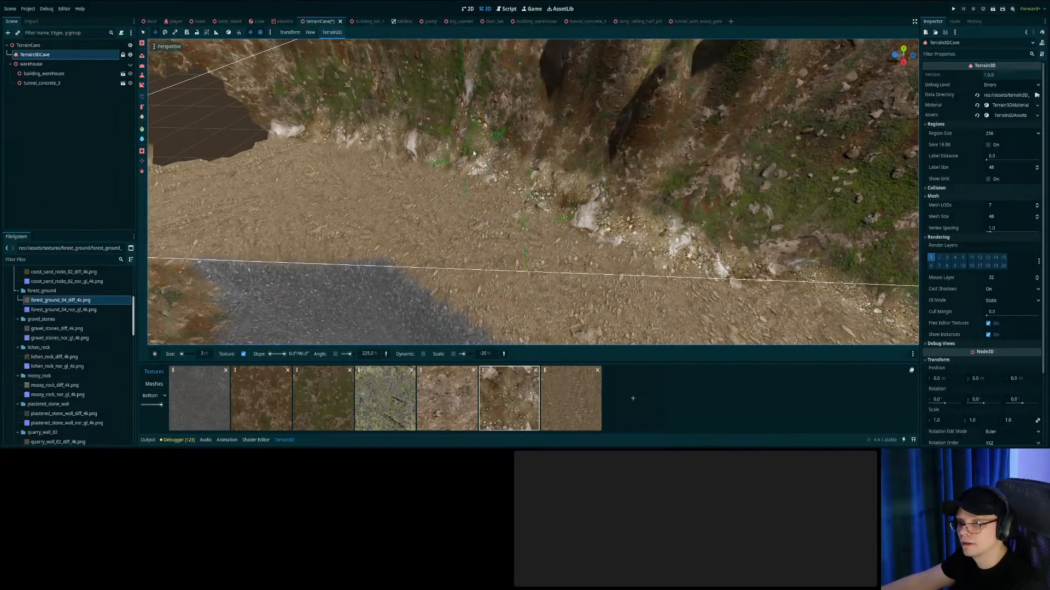
pyautogui.moveTo(464, 137); pyautogui.dragTo(499, 179, button='right')
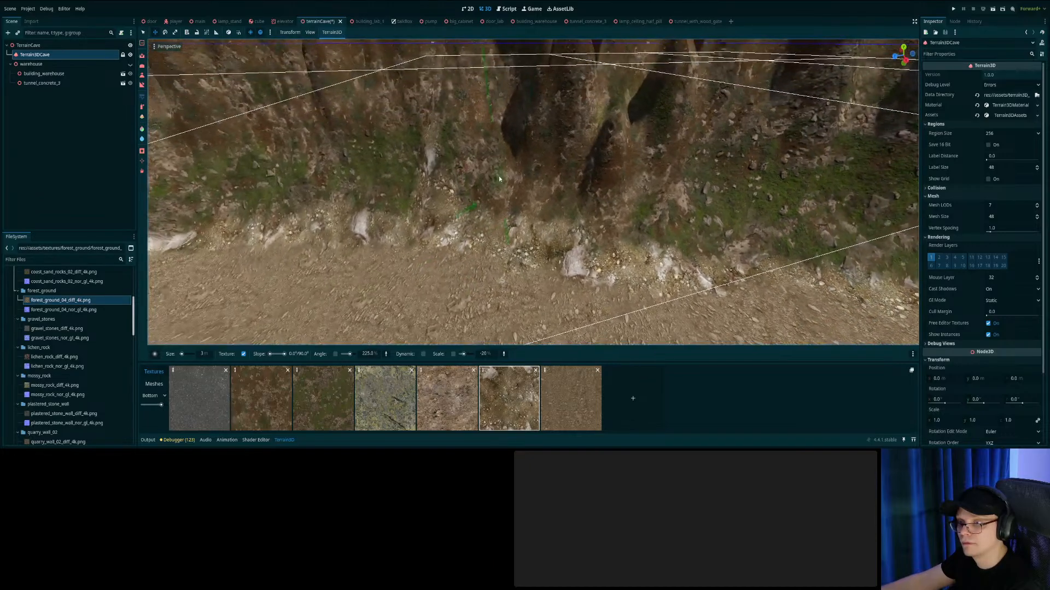
pyautogui.moveTo(618, 246)
pyautogui.mouseDown(button='right')
pyautogui.moveTo(667, 253)
pyautogui.moveTo(568, 240)
pyautogui.moveTo(541, 225)
pyautogui.mouseUp(button='right')
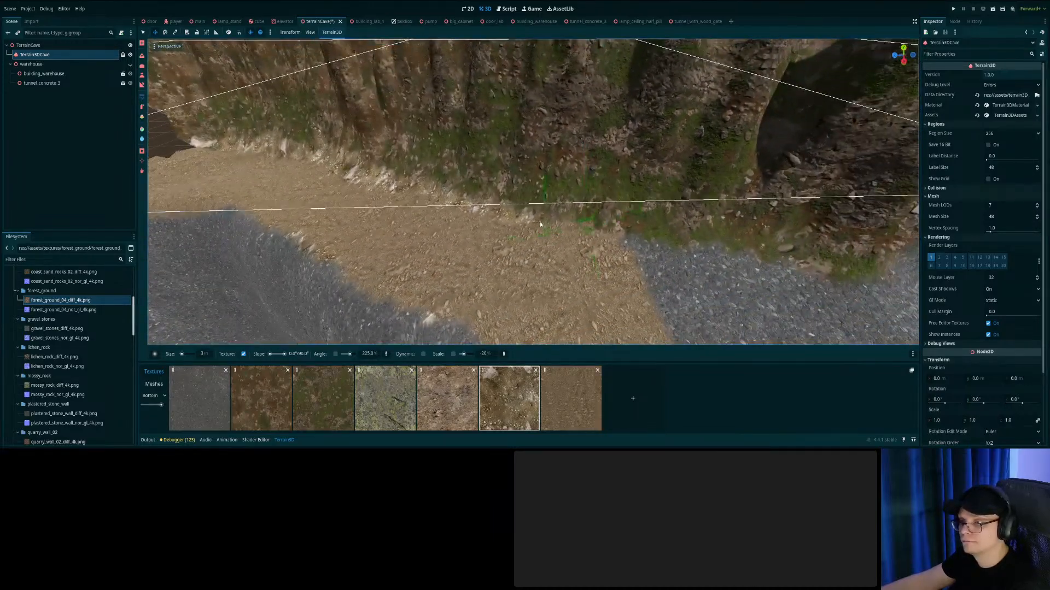
pyautogui.moveTo(618, 237); pyautogui.dragTo(807, 249)
# Undo the stray stroke and continue the stony border around the last cliff column over the grey gravel.
pyautogui.moveTo(569, 257); pyautogui.dragTo(569, 257, button='right')
pyautogui.moveTo(569, 257)
pyautogui.mouseDown()
pyautogui.moveTo(535, 278)
pyautogui.moveTo(557, 276)
pyautogui.moveTo(537, 281)
pyautogui.mouseUp()
pyautogui.hotkey('ctrl', 'z')
pyautogui.moveTo(482, 269); pyautogui.dragTo(363, 273, button='right')
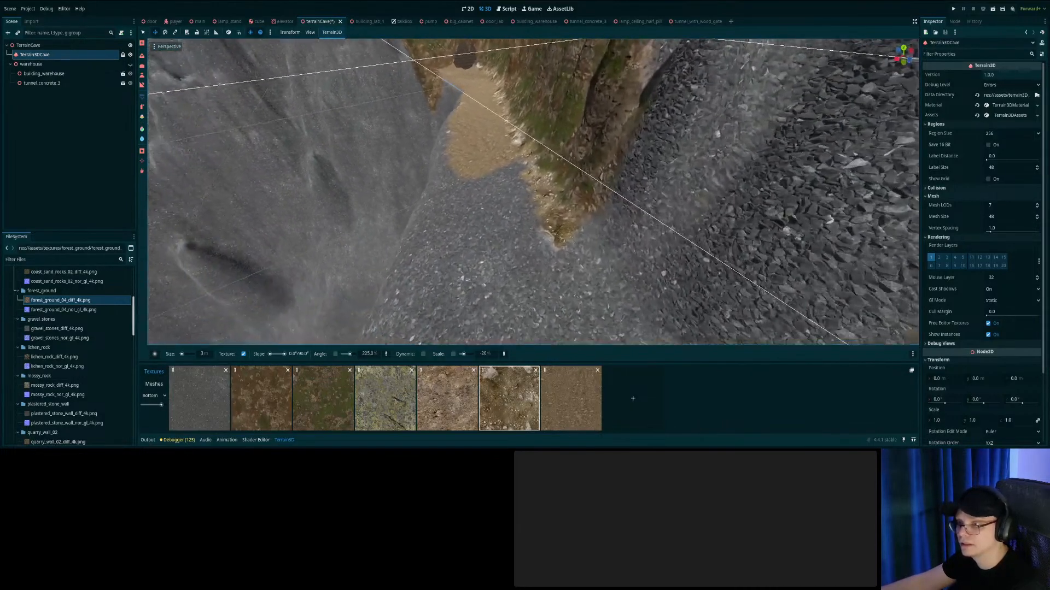
pyautogui.moveTo(557, 240); pyautogui.dragTo(570, 252)
pyautogui.moveTo(575, 263); pyautogui.dragTo(632, 254, button='right')
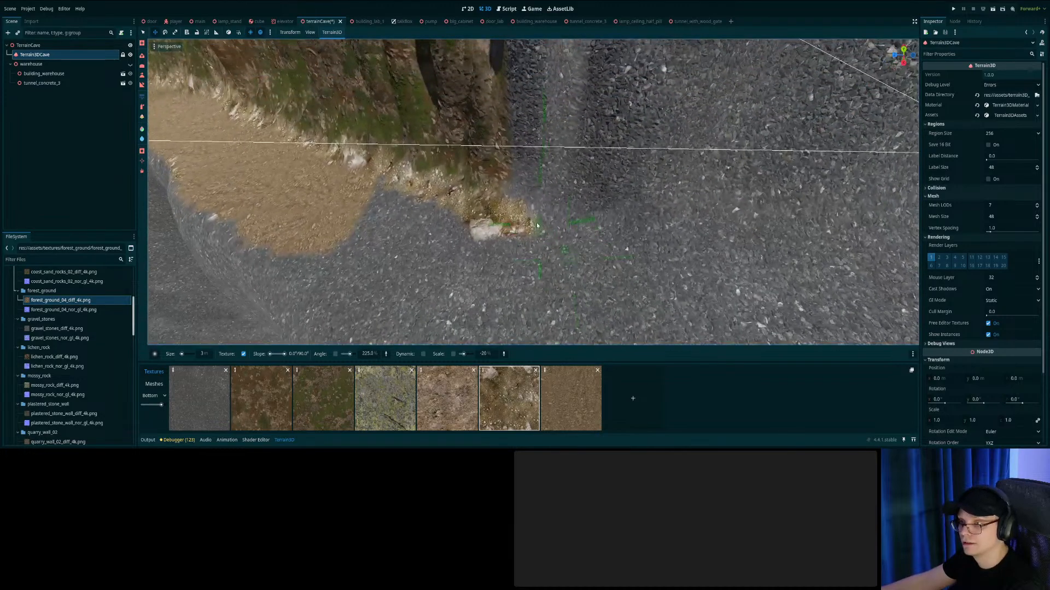
pyautogui.moveTo(550, 223); pyautogui.dragTo(583, 218, button='right')
# Paint the brown rock texture over the grey cliff beyond the path's end and the slope above the tunnel hole.
pyautogui.click(261, 392)
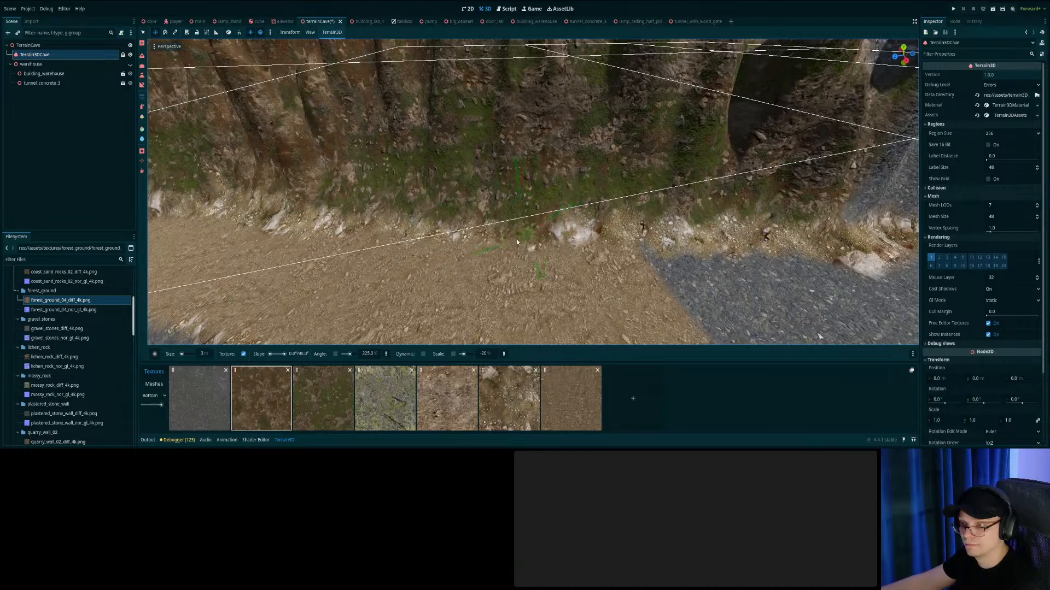
pyautogui.moveTo(514, 238); pyautogui.dragTo(503, 207, button='right')
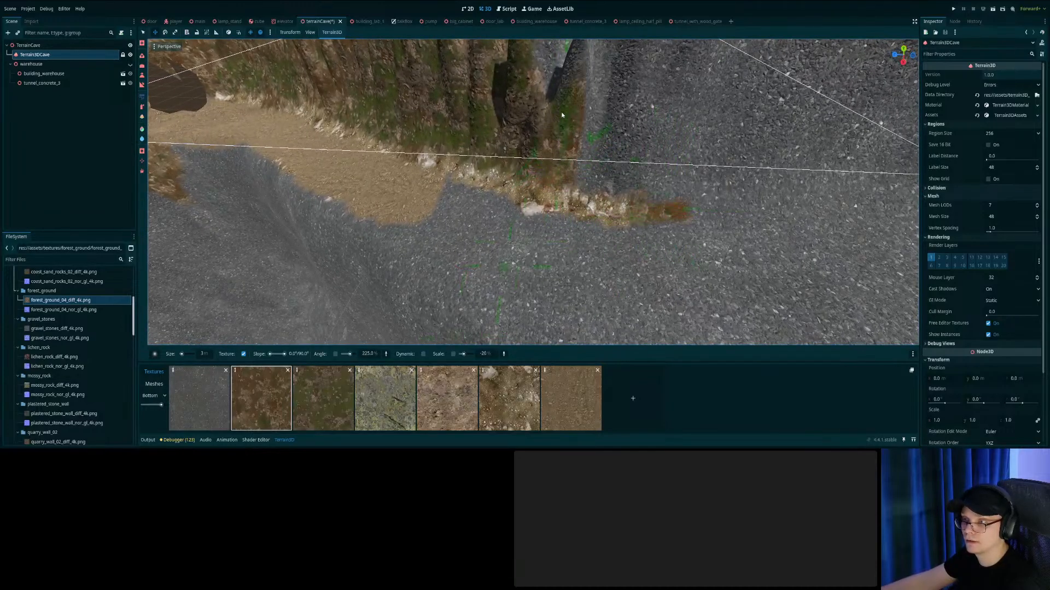
pyautogui.moveTo(532, 69); pyautogui.dragTo(571, 121, button='right')
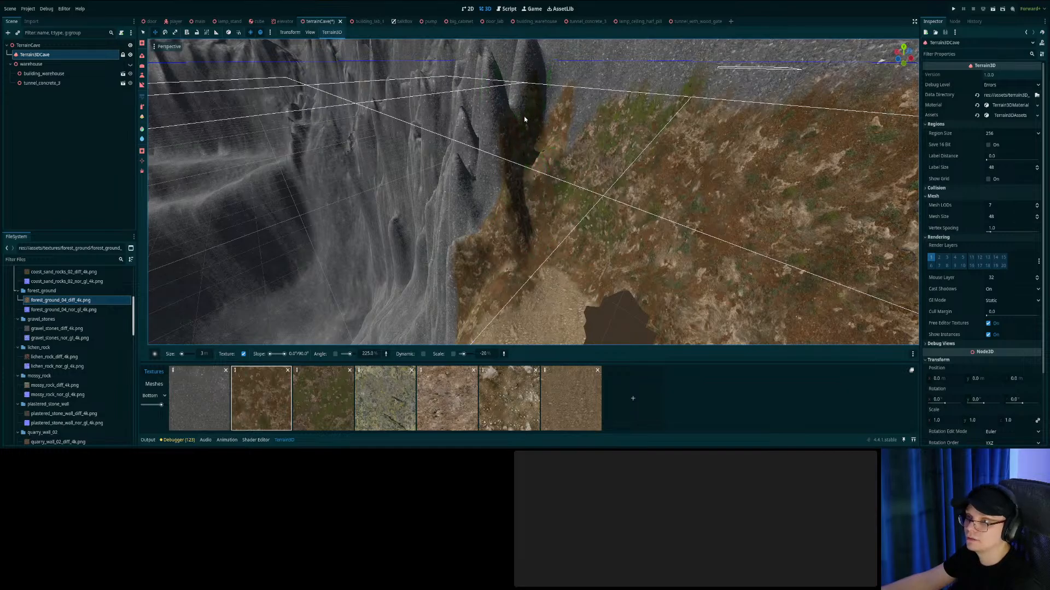
pyautogui.moveTo(569, 97); pyautogui.dragTo(522, 92, button='right')
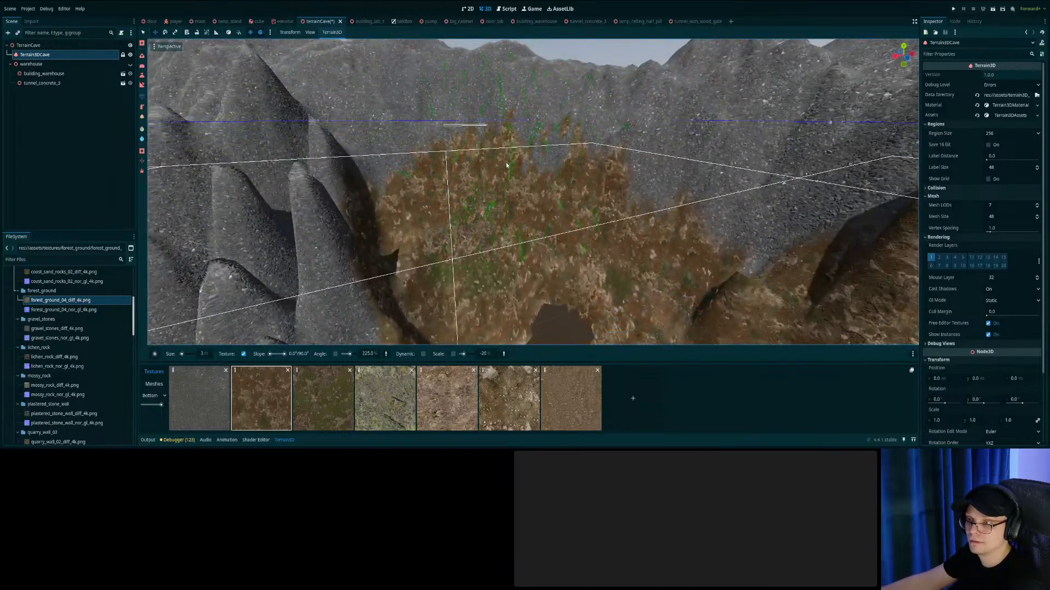
pyautogui.moveTo(674, 180)
pyautogui.mouseDown()
pyautogui.moveTo(642, 191)
pyautogui.moveTo(801, 242)
pyautogui.mouseUp()
pyautogui.moveTo(801, 242); pyautogui.dragTo(801, 246, button='right')
# Paint mossy patches along the cliff's foot above the stony border and touch up the cliff around them with the brown rock texture.
pyautogui.click(326, 399)
pyautogui.moveTo(437, 110)
pyautogui.mouseDown(button='right')
pyautogui.moveTo(449, 104)
pyautogui.moveTo(437, 117)
pyautogui.mouseUp(button='right')
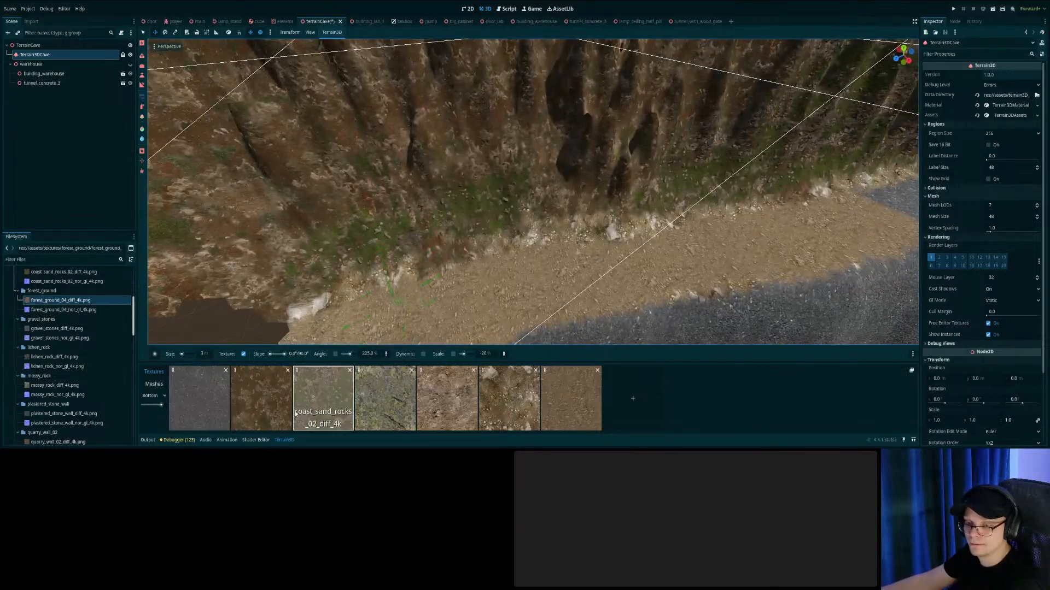
pyautogui.click(261, 399)
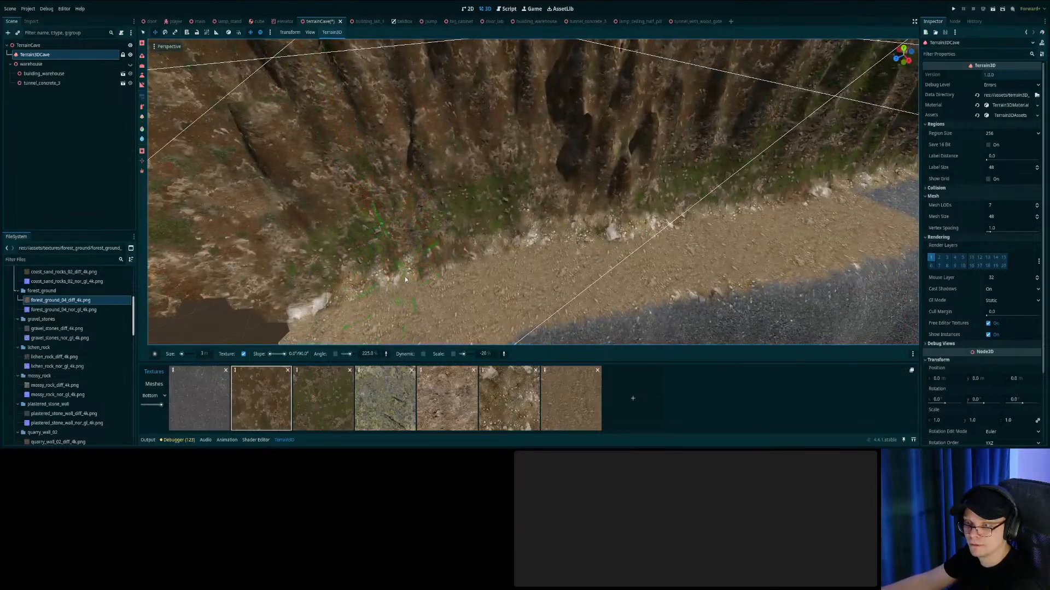
pyautogui.moveTo(650, 150); pyautogui.dragTo(567, 162, button='right')
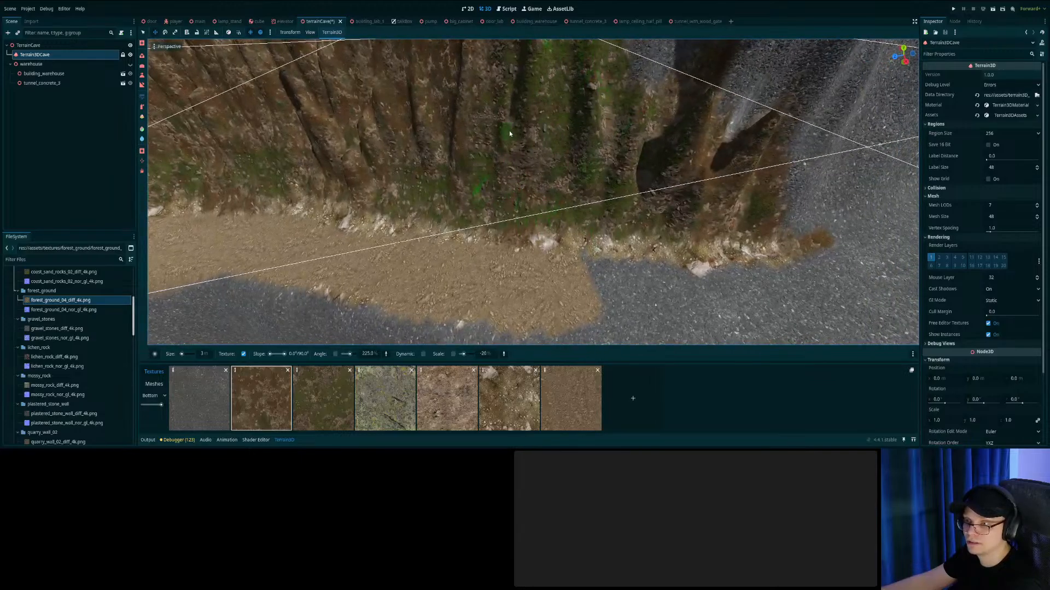
pyautogui.moveTo(524, 133); pyautogui.dragTo(556, 172, button='right')
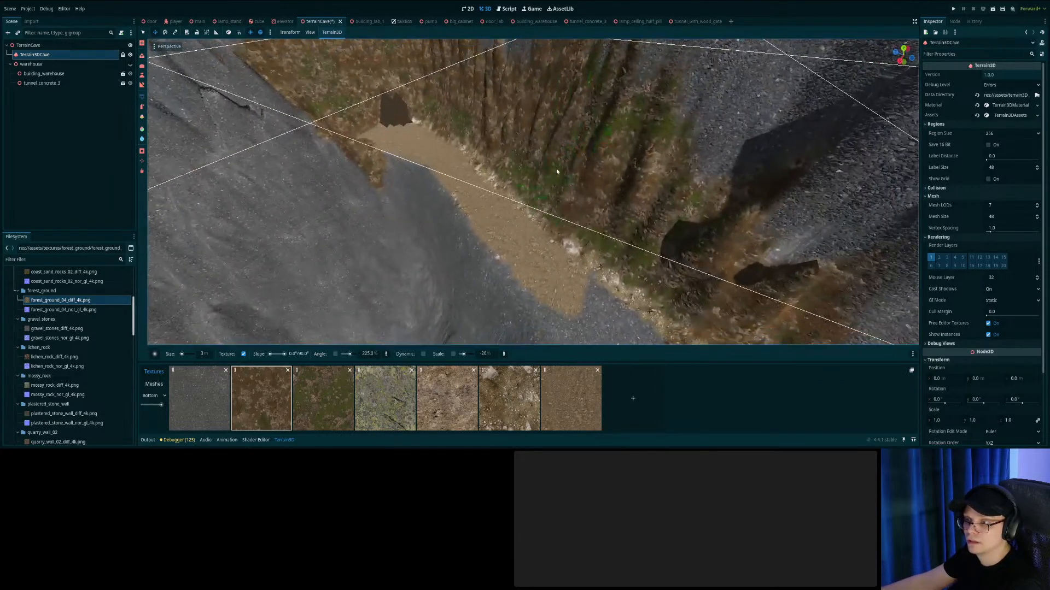
pyautogui.moveTo(617, 150); pyautogui.dragTo(508, 190, button='right')
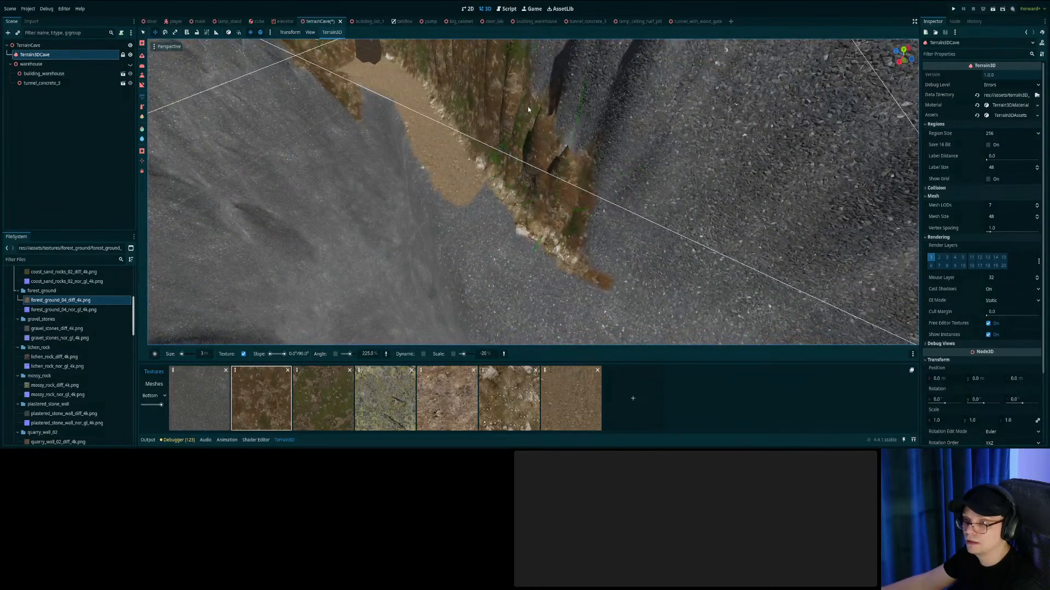
pyautogui.moveTo(552, 102); pyautogui.dragTo(588, 237, button='right')
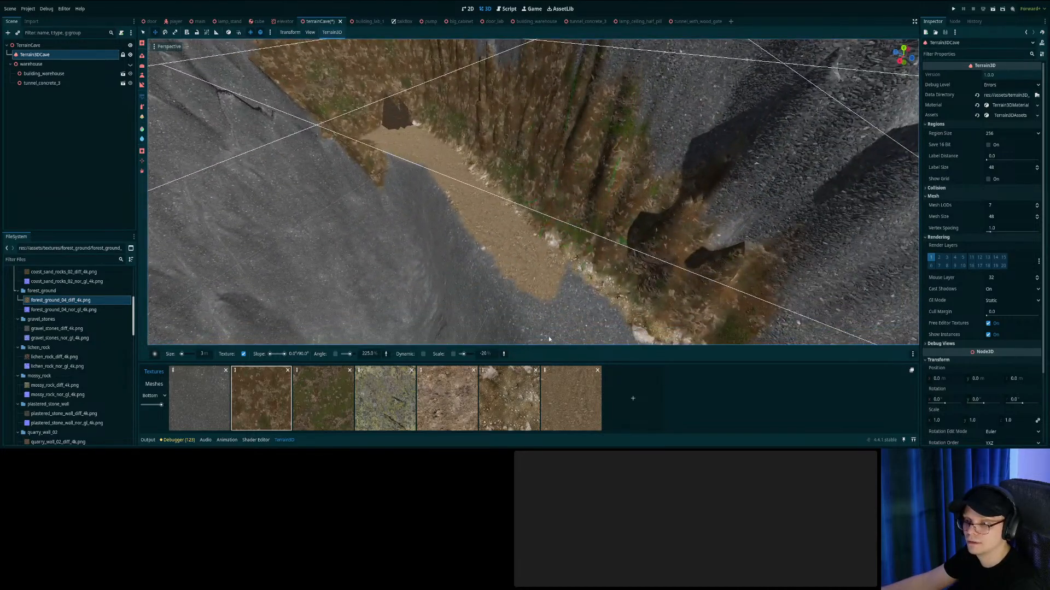
# Add a new terrain texture using lichen_rock_diff_4k.png as albedo and lichen_rock_nor_gl_4k.png as normal map.
pyautogui.click(639, 384)
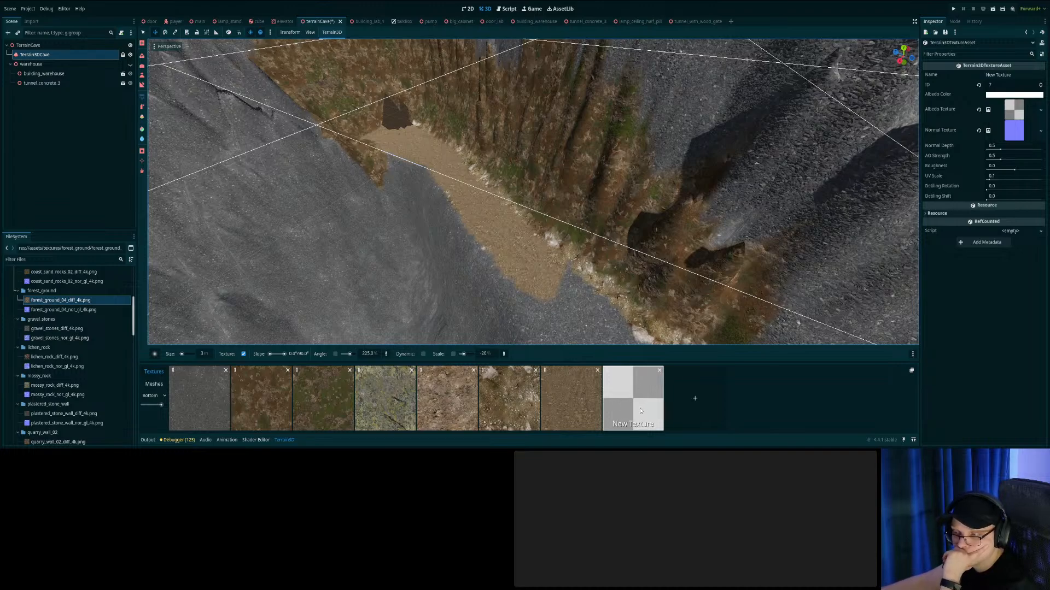
pyautogui.scroll(4, 81, 401)
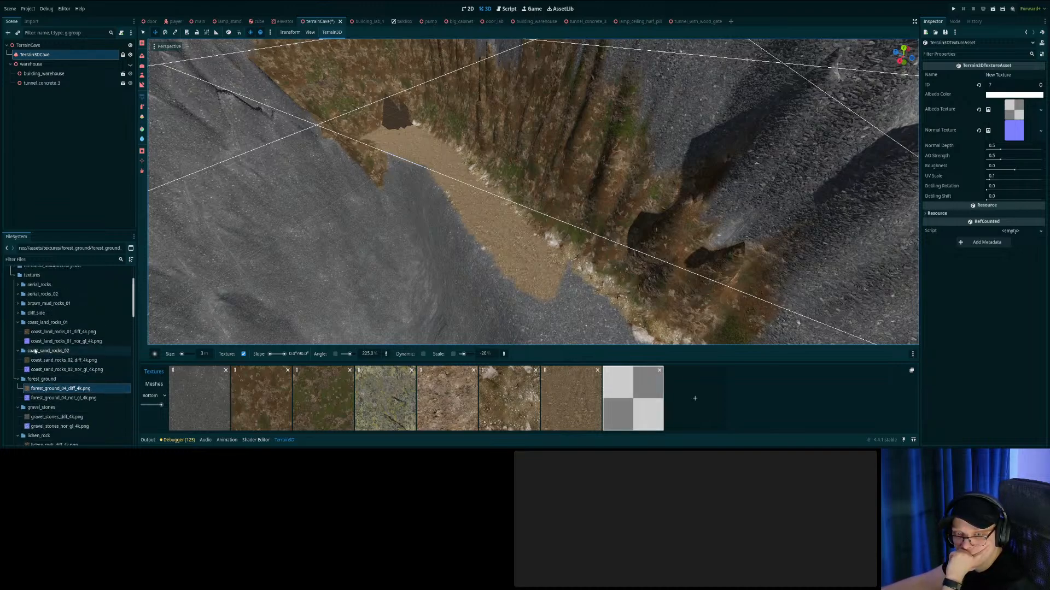
pyautogui.scroll(-4, 45, 375)
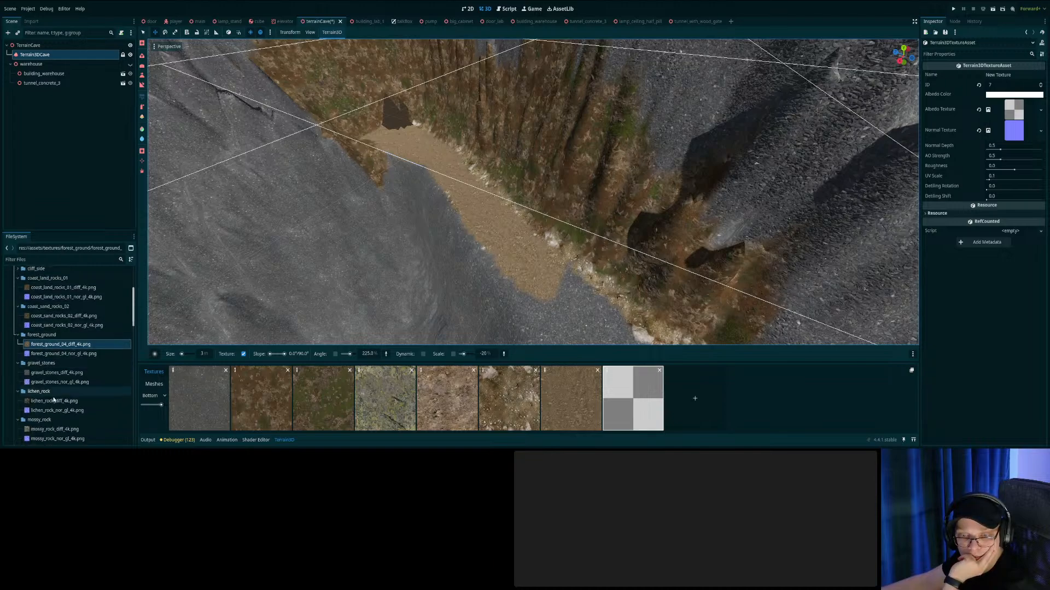
pyautogui.click(44, 358)
pyautogui.moveTo(39, 361); pyautogui.dragTo(1009, 112)
pyautogui.click(57, 366)
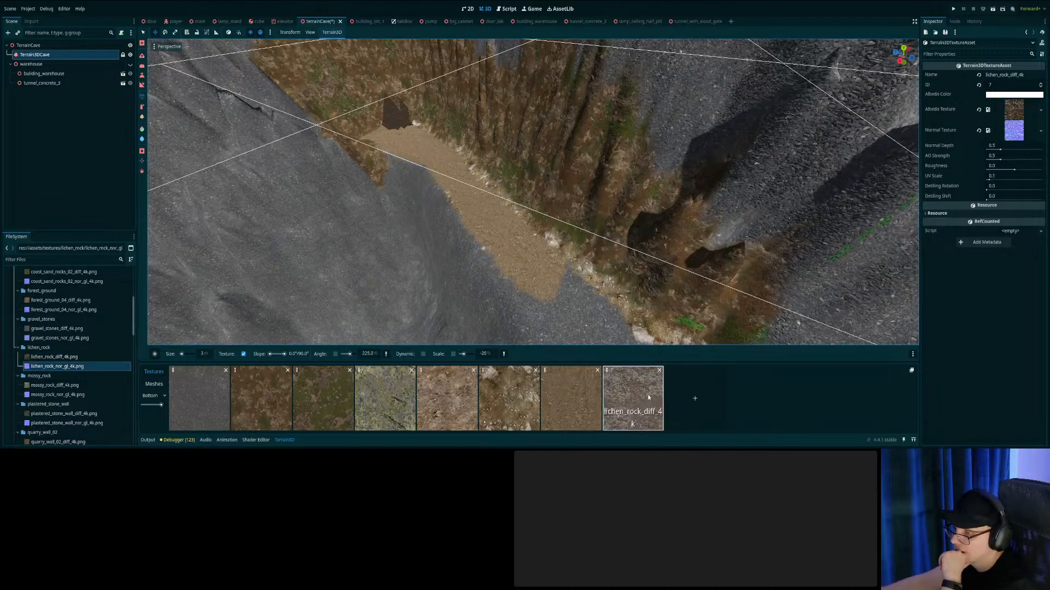
# Change the brush size and paint the lichen rock texture on the grey cliff beyond the end of the brown cliff.
pyautogui.moveTo(328, 246); pyautogui.dragTo(438, 189, button='right')
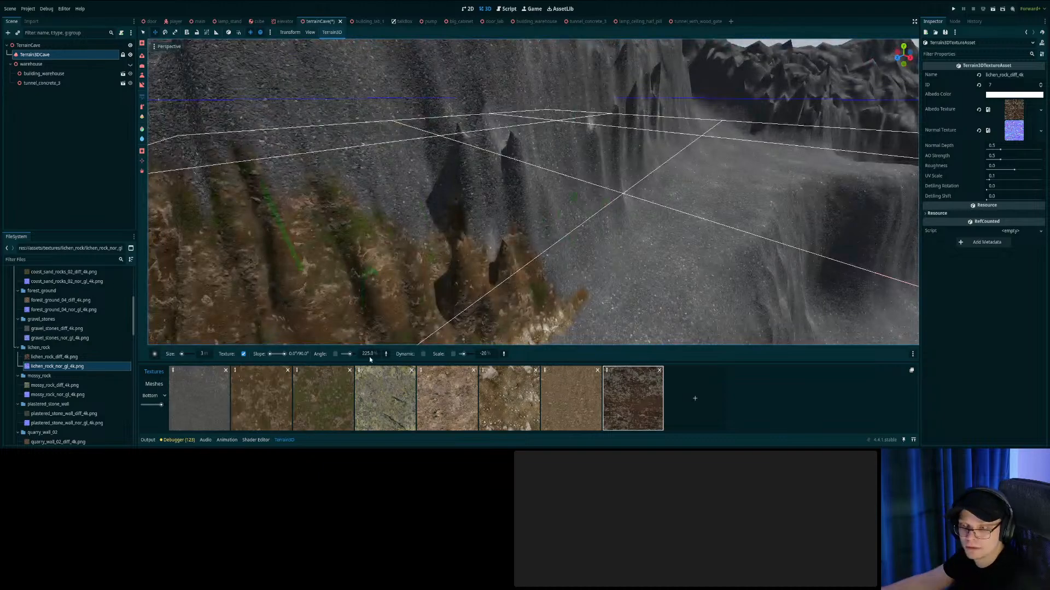
pyautogui.click(207, 354)
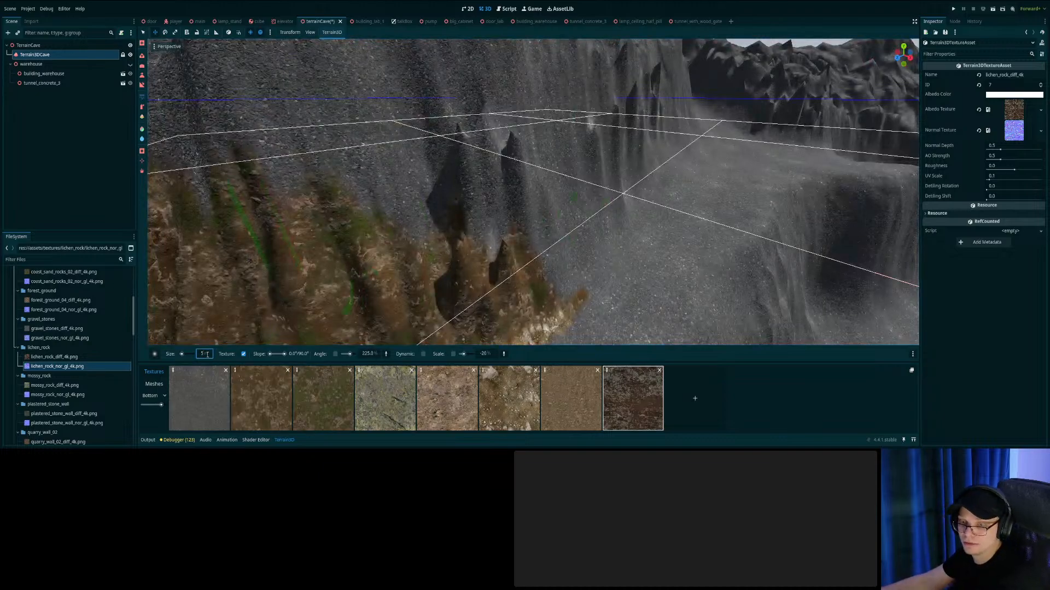
pyautogui.moveTo(560, 228)
pyautogui.mouseDown(button='right')
pyautogui.moveTo(541, 265)
pyautogui.moveTo(596, 267)
pyautogui.mouseUp(button='right')
pyautogui.moveTo(546, 189)
pyautogui.mouseDown()
pyautogui.moveTo(576, 165)
pyautogui.moveTo(558, 147)
pyautogui.moveTo(602, 164)
pyautogui.moveTo(542, 237)
pyautogui.mouseUp()
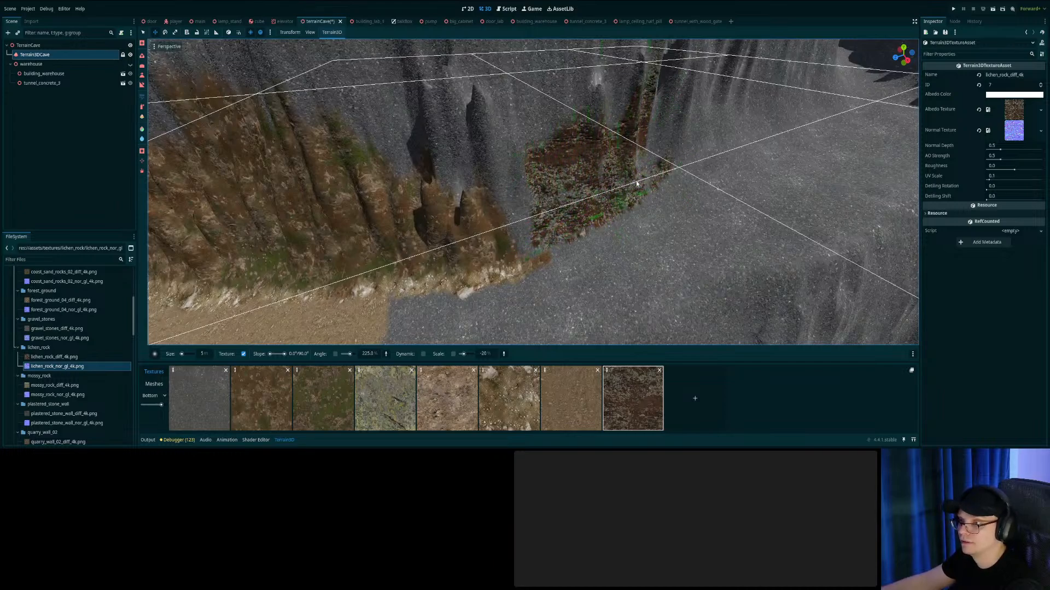
pyautogui.moveTo(626, 161)
pyautogui.mouseDown()
pyautogui.moveTo(671, 138)
pyautogui.moveTo(666, 101)
pyautogui.mouseUp()
# Paint the lichen rock texture over the pair of pointed rock columns at the cliff's foot beside the sandy path.
pyautogui.moveTo(666, 101)
pyautogui.mouseDown(button='right')
pyautogui.moveTo(659, 131)
pyautogui.moveTo(547, 77)
pyautogui.moveTo(465, 68)
pyautogui.moveTo(493, 205)
pyautogui.mouseUp(button='right')
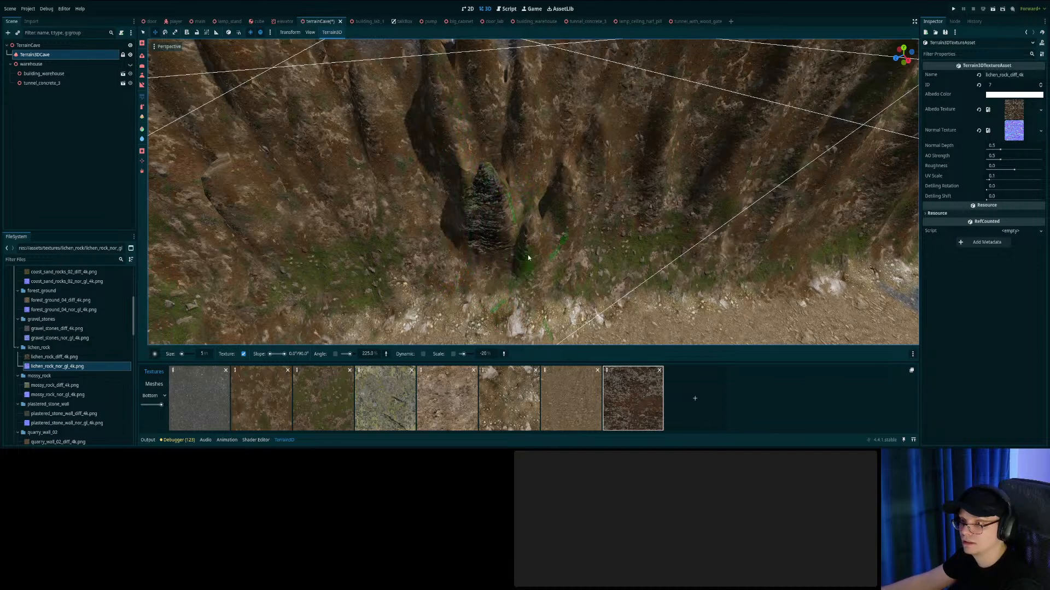
pyautogui.moveTo(529, 262); pyautogui.dragTo(553, 258, button='right')
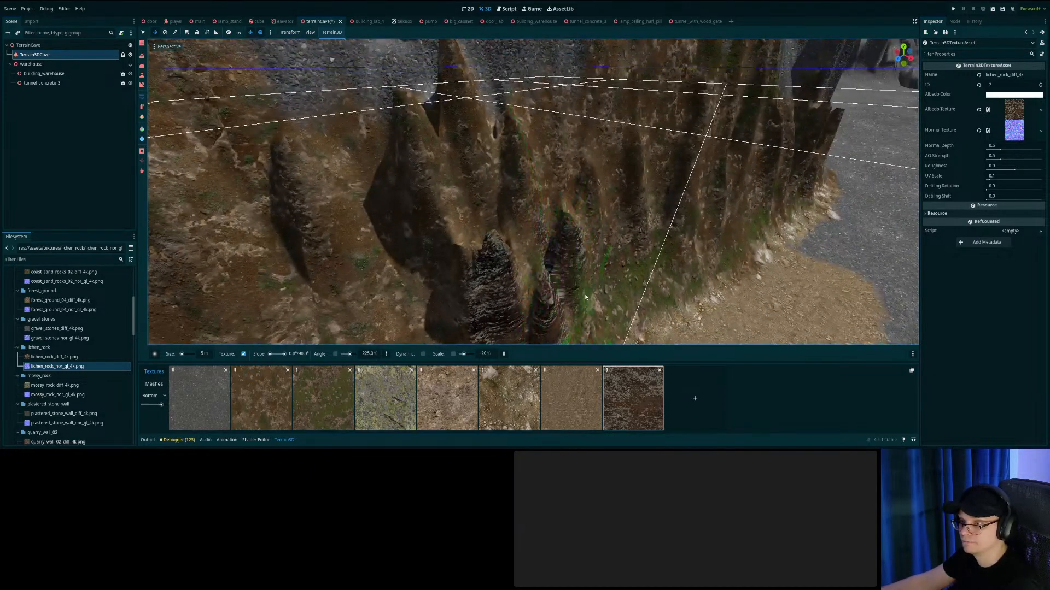
pyautogui.moveTo(597, 304); pyautogui.dragTo(539, 254, button='right')
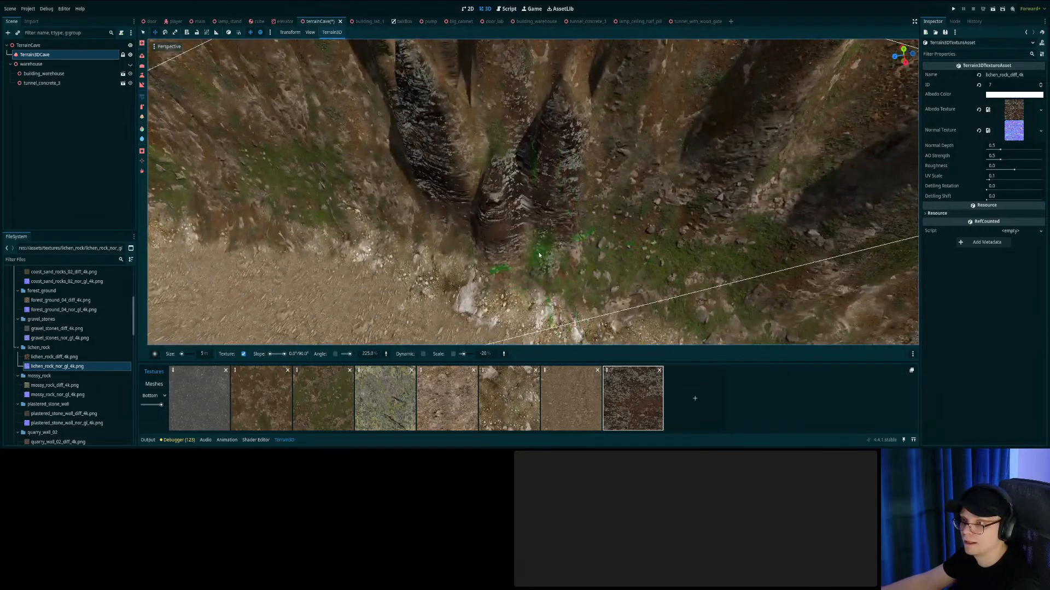
pyautogui.moveTo(497, 268); pyautogui.dragTo(461, 244)
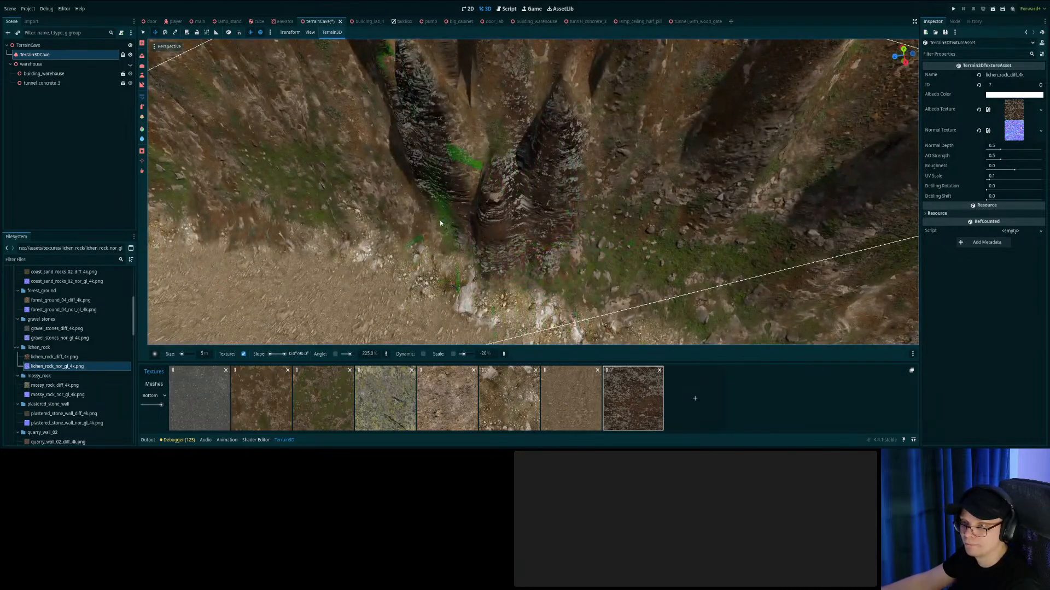
pyautogui.moveTo(450, 239)
pyautogui.mouseDown(button='right')
pyautogui.moveTo(452, 219)
pyautogui.moveTo(481, 230)
pyautogui.moveTo(450, 236)
pyautogui.moveTo(465, 235)
pyautogui.mouseUp(button='right')
pyautogui.moveTo(544, 232); pyautogui.dragTo(543, 225)
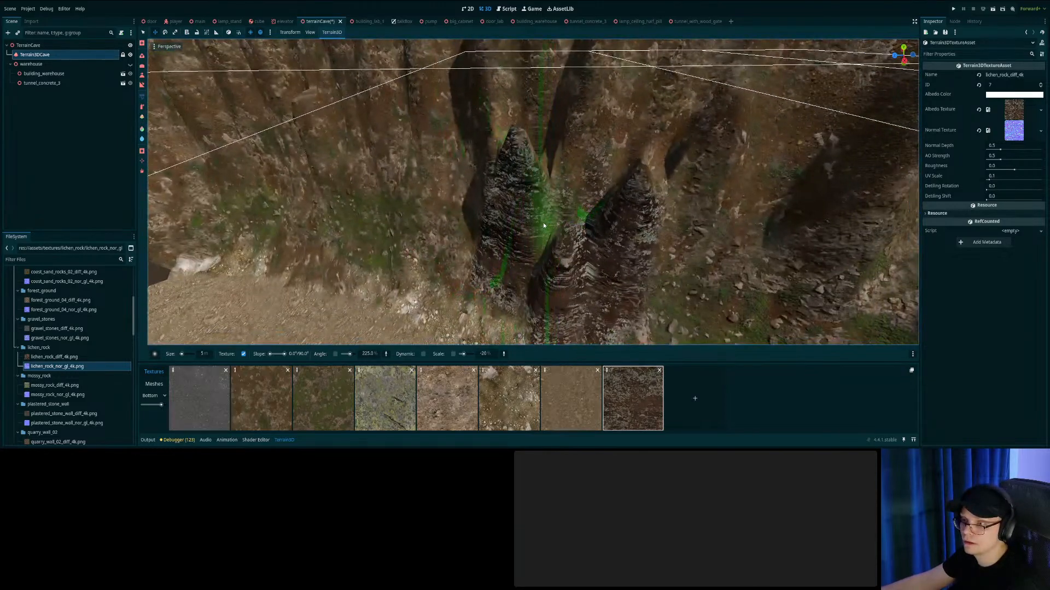
pyautogui.moveTo(533, 249); pyautogui.dragTo(568, 251, button='right')
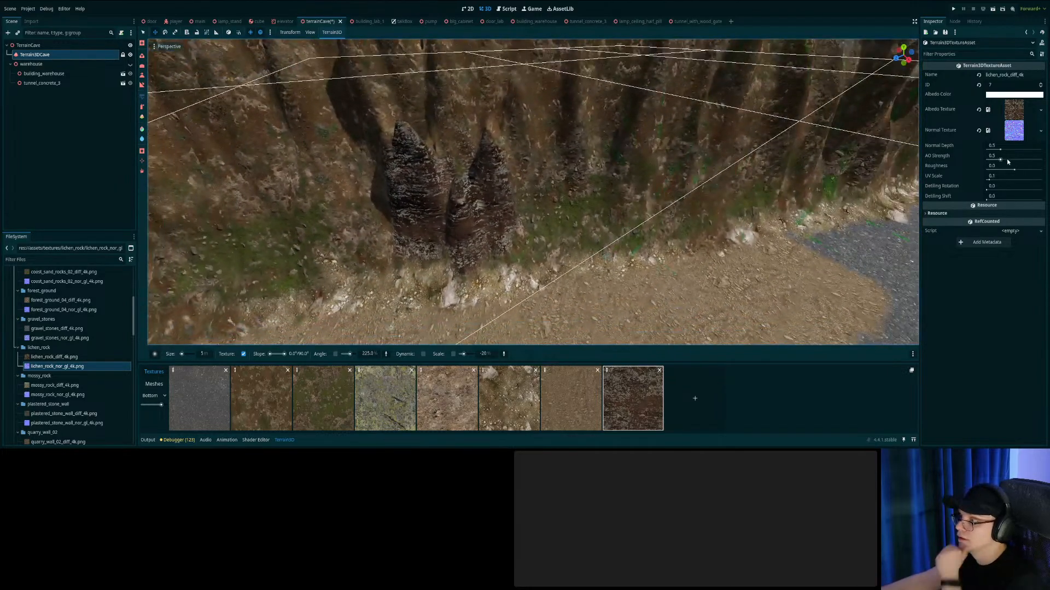
pyautogui.moveTo(1014, 170); pyautogui.dragTo(1017, 171)
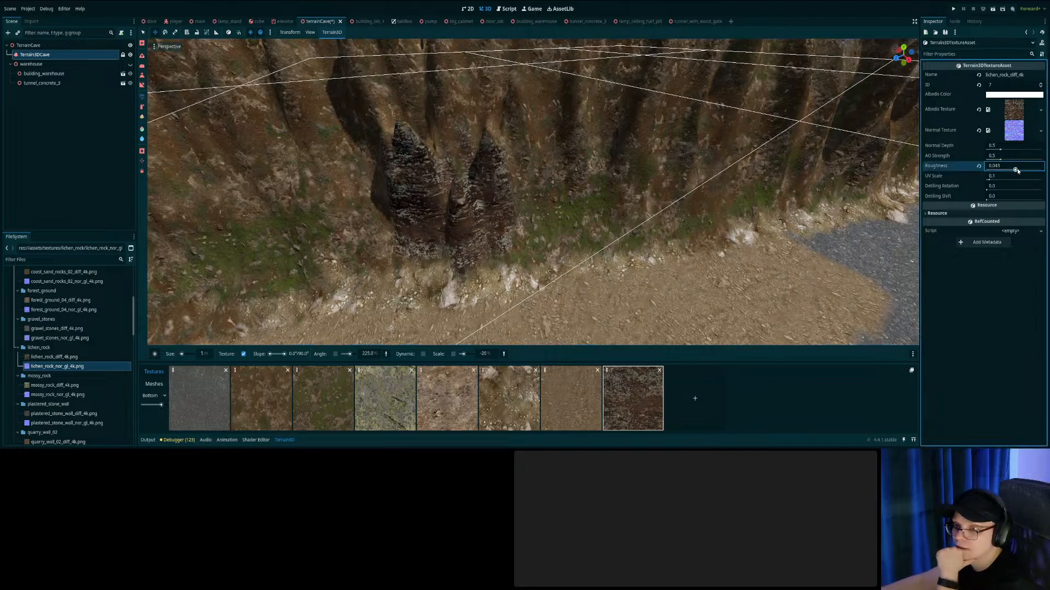
pyautogui.click(979, 166)
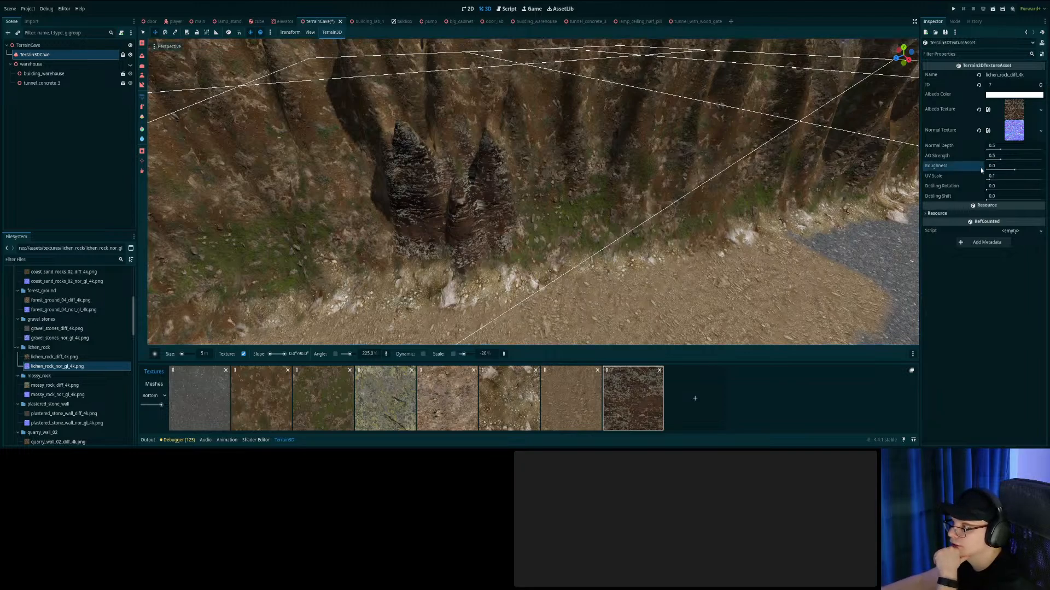
pyautogui.moveTo(995, 177)
pyautogui.mouseDown()
pyautogui.moveTo(1005, 181)
pyautogui.moveTo(994, 184)
pyautogui.mouseUp()
pyautogui.click(978, 176)
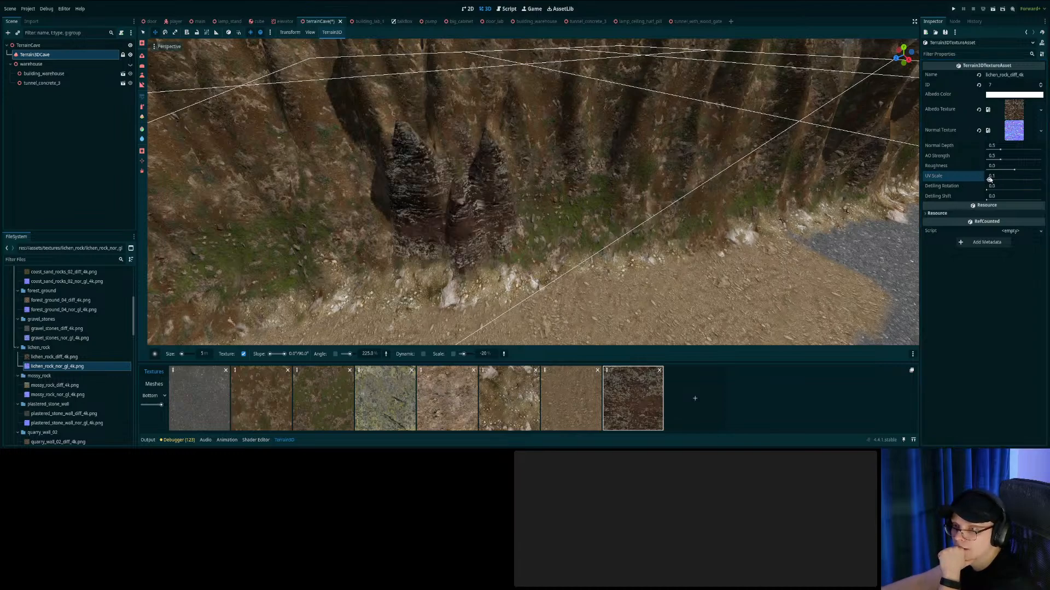
# Set the lichen rock texture's UV scale to 0.165, detiling rotation to 0.054 and detiling shift to 0.016.
pyautogui.moveTo(993, 182); pyautogui.dragTo(993, 181)
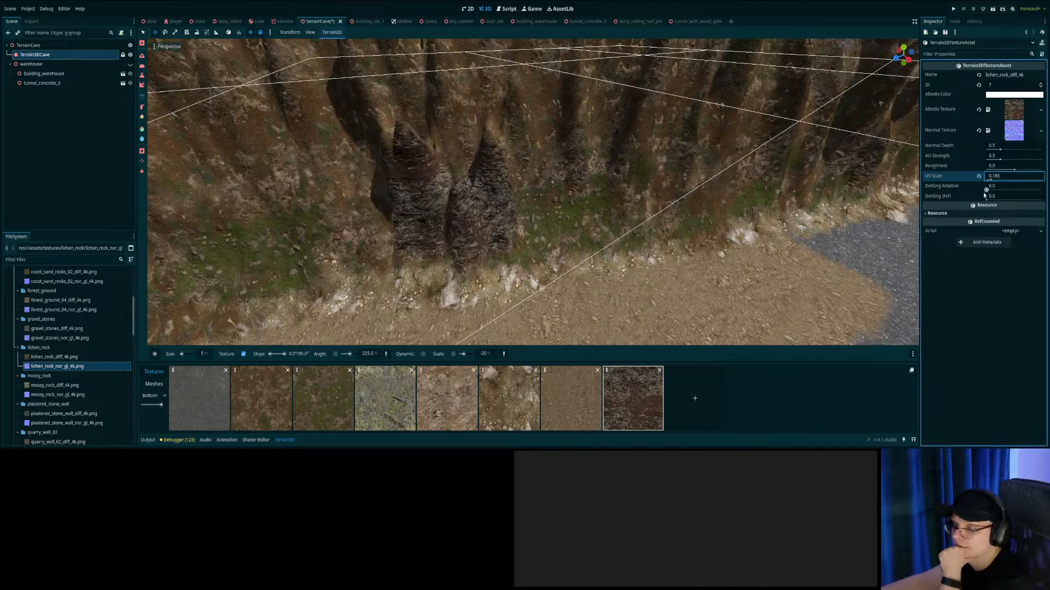
pyautogui.moveTo(989, 191); pyautogui.dragTo(992, 189)
pyautogui.moveTo(656, 235); pyautogui.dragTo(620, 235, button='right')
pyautogui.moveTo(719, 195); pyautogui.dragTo(718, 194, button='right')
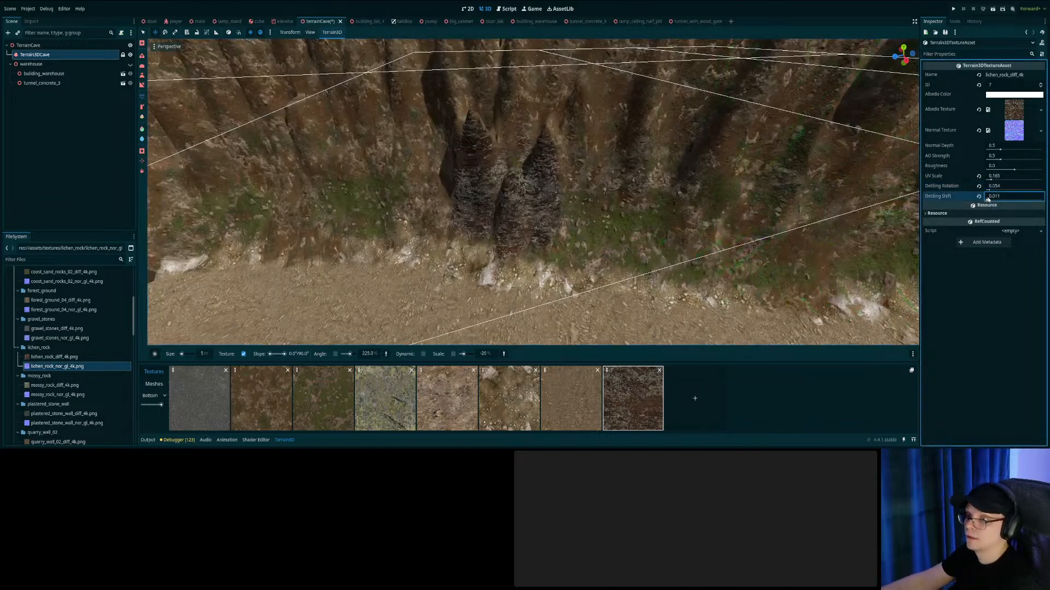
pyautogui.moveTo(987, 198); pyautogui.dragTo(991, 198)
# Paint the lichen rock texture on the cliff columns near the end of the sandy path.
pyautogui.moveTo(503, 225); pyautogui.dragTo(504, 225, button='right')
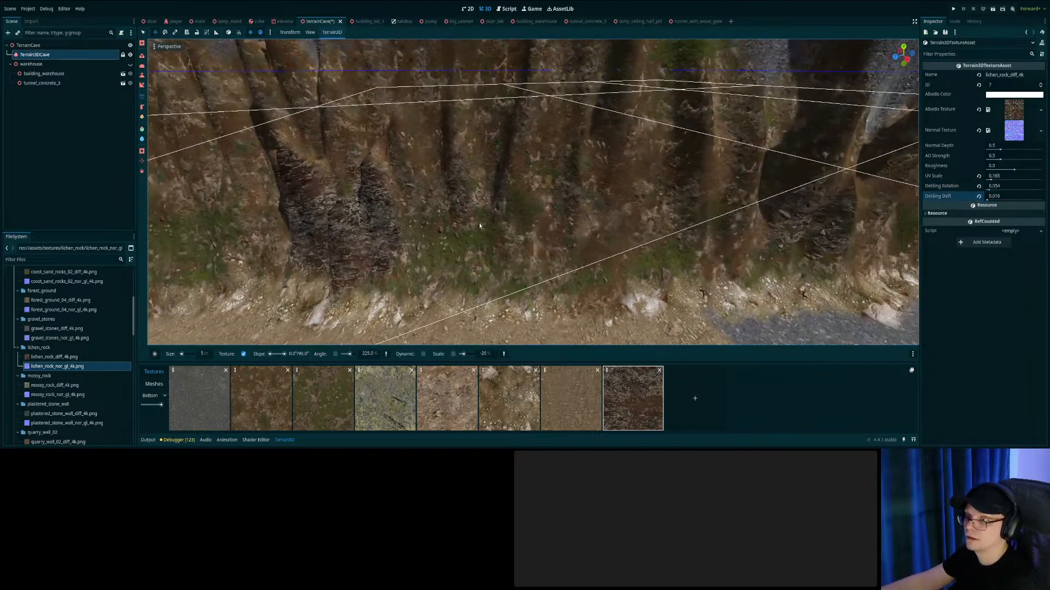
pyautogui.moveTo(594, 173); pyautogui.dragTo(681, 241, button='right')
pyautogui.moveTo(569, 162); pyautogui.dragTo(586, 126, button='right')
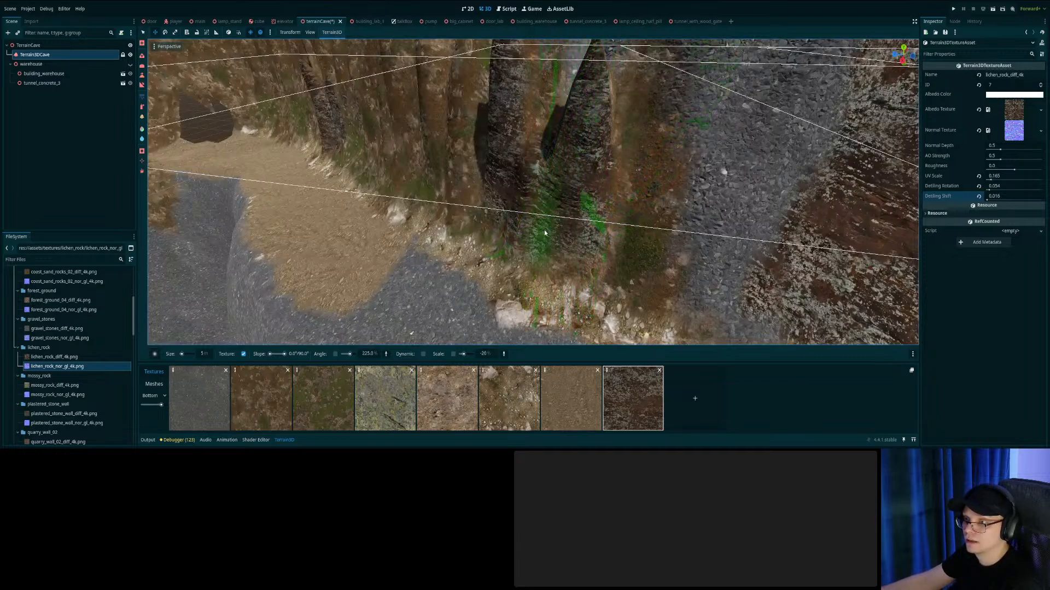
# Extend the lichen rock texture up the tall rock columns above the pair of pointed columns, as far as the grey slope.
pyautogui.moveTo(514, 205)
pyautogui.mouseDown(button='right')
pyautogui.moveTo(560, 186)
pyautogui.moveTo(559, 197)
pyautogui.mouseUp(button='right')
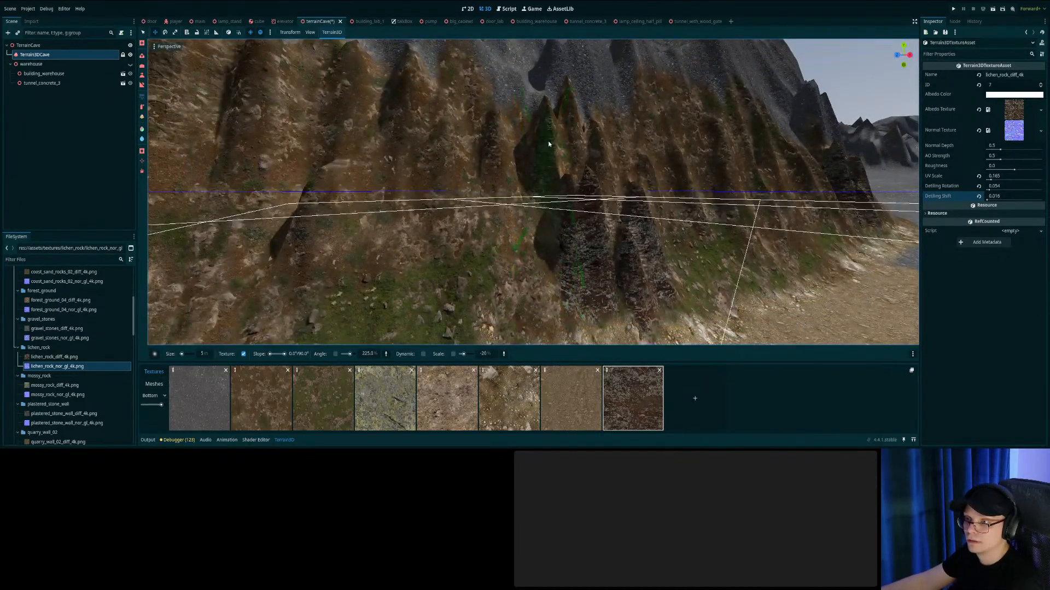
pyautogui.moveTo(561, 162); pyautogui.dragTo(561, 162, button='right')
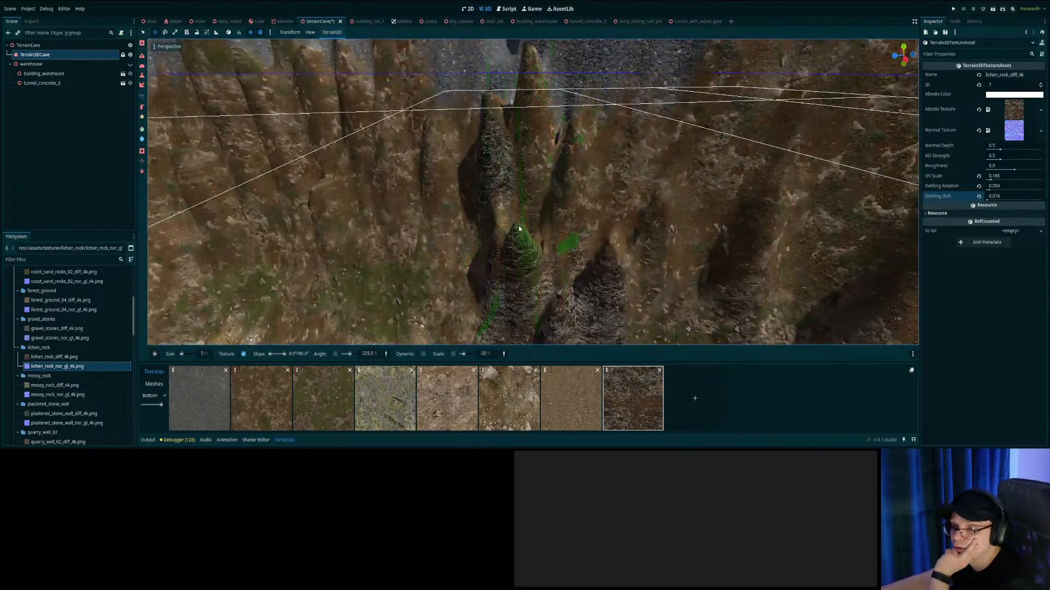
pyautogui.moveTo(531, 207); pyautogui.dragTo(531, 206, button='right')
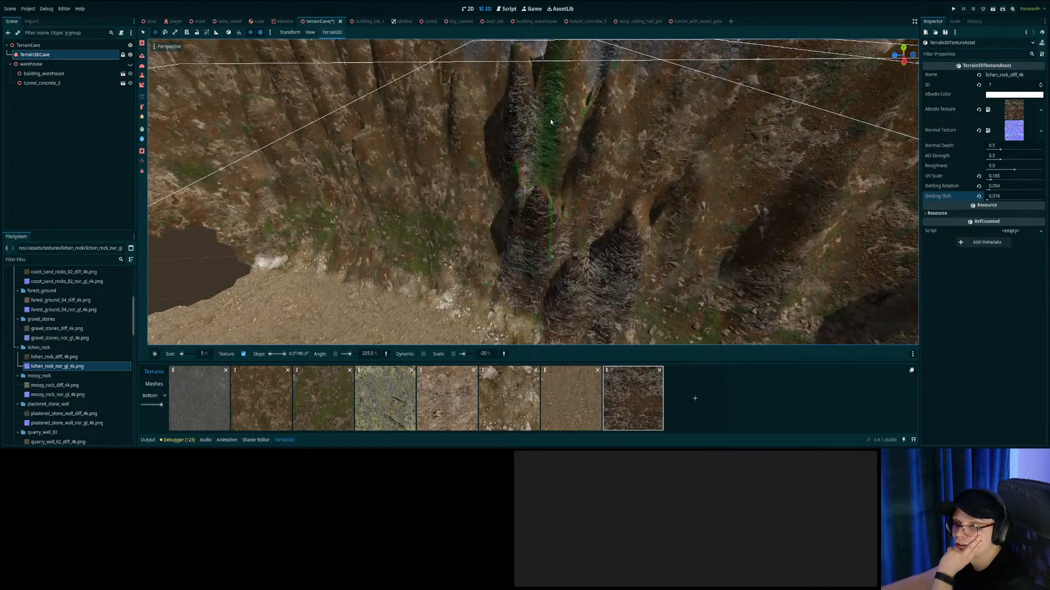
pyautogui.moveTo(564, 139); pyautogui.dragTo(554, 112, button='right')
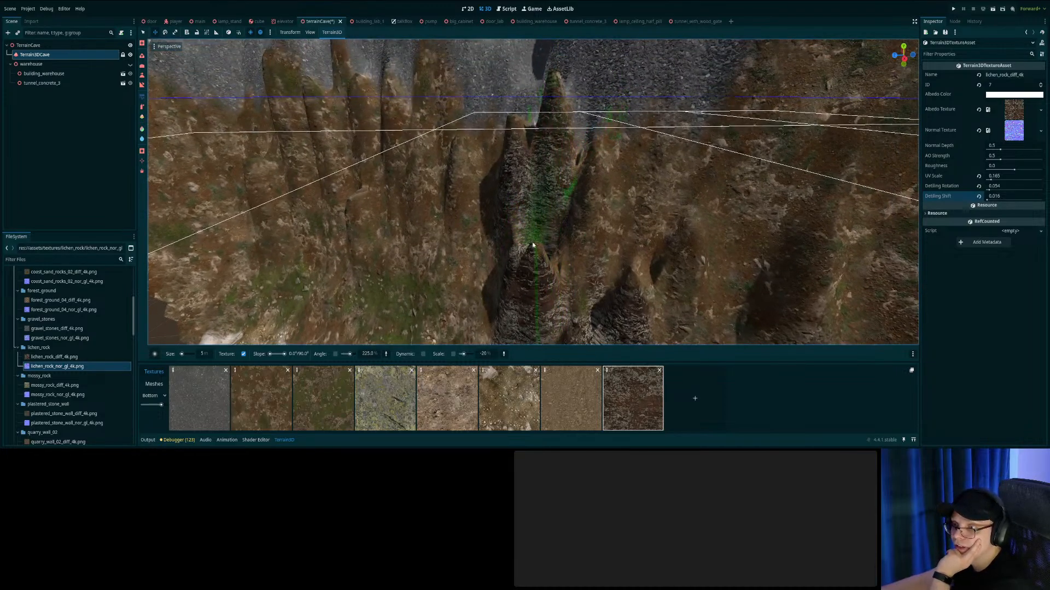
# Paint the lichen rock texture on the protruding vertical ridges of the brown cliff between the pointed columns and the tunnel hole.
pyautogui.moveTo(550, 257); pyautogui.dragTo(551, 256, button='right')
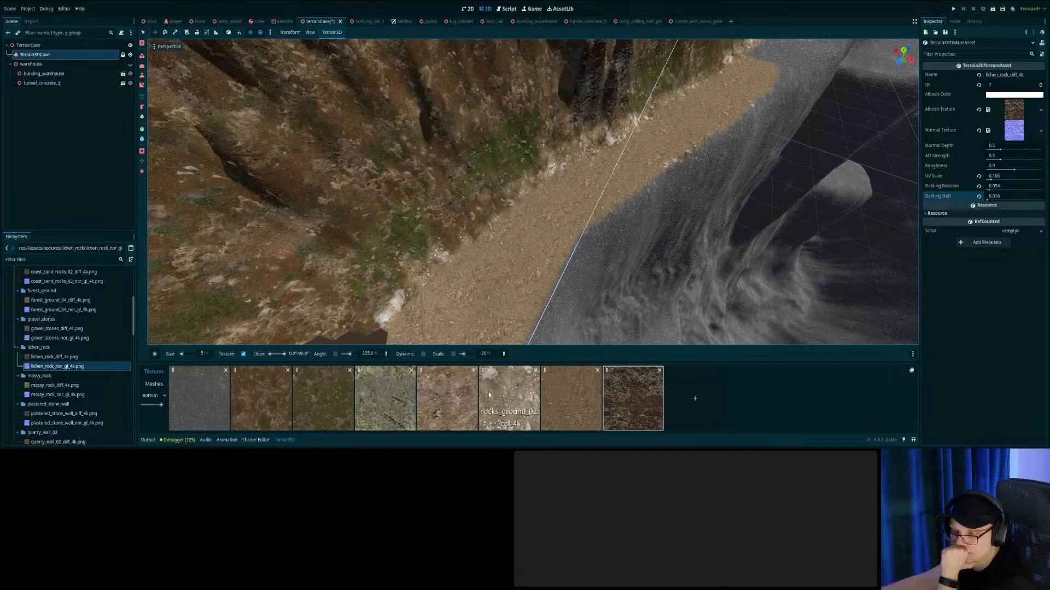
pyautogui.moveTo(539, 240); pyautogui.dragTo(555, 192, button='right')
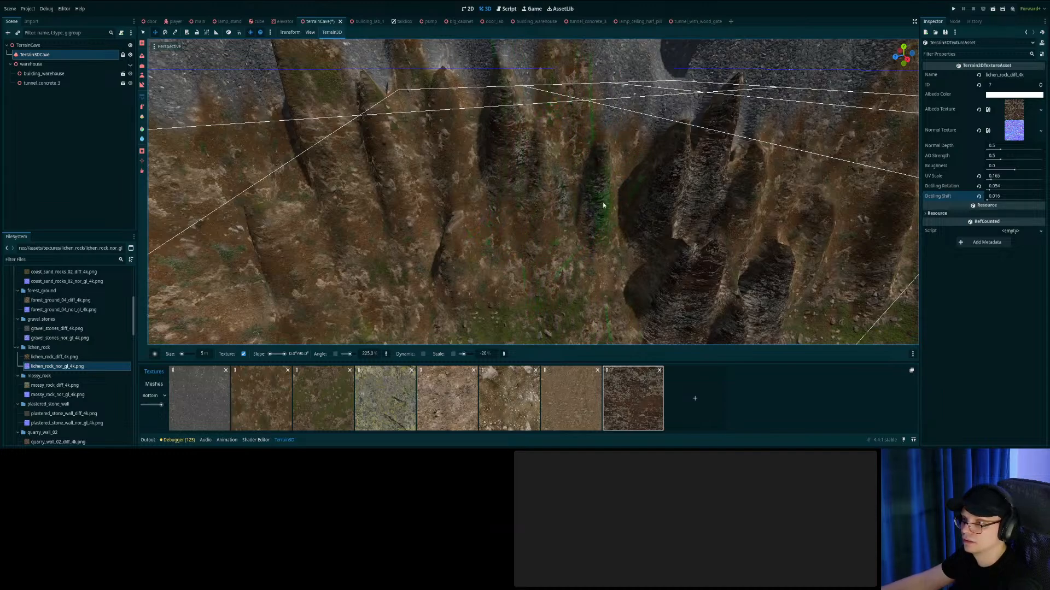
pyautogui.moveTo(612, 206); pyautogui.dragTo(445, 263, button='right')
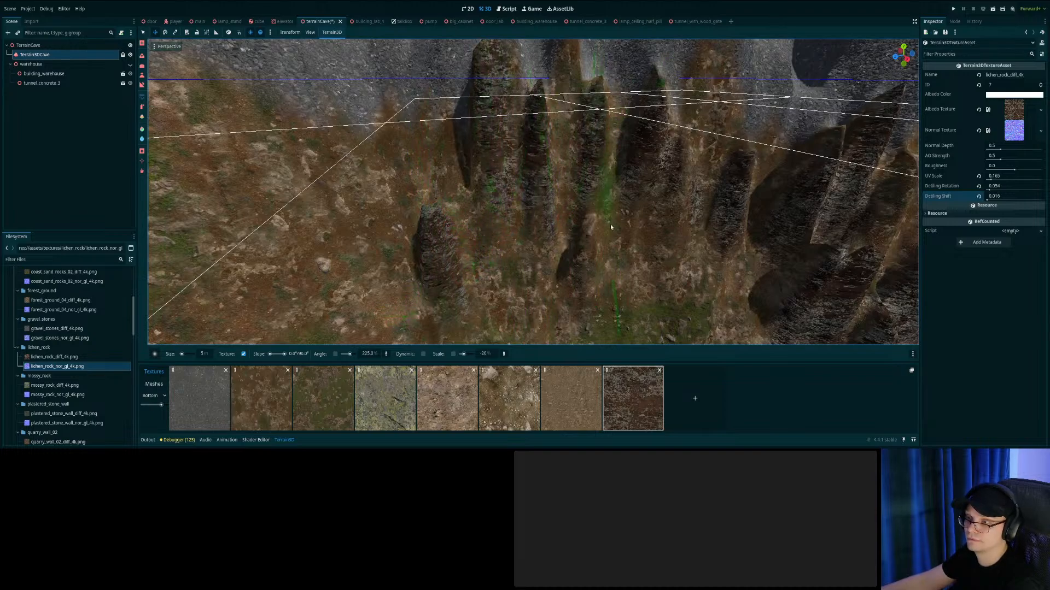
# Paint the lichen rock texture on the tall pointed column beside the tunnel hole, covering its base and the side facing the grey slope.
pyautogui.moveTo(606, 315); pyautogui.dragTo(533, 233, button='right')
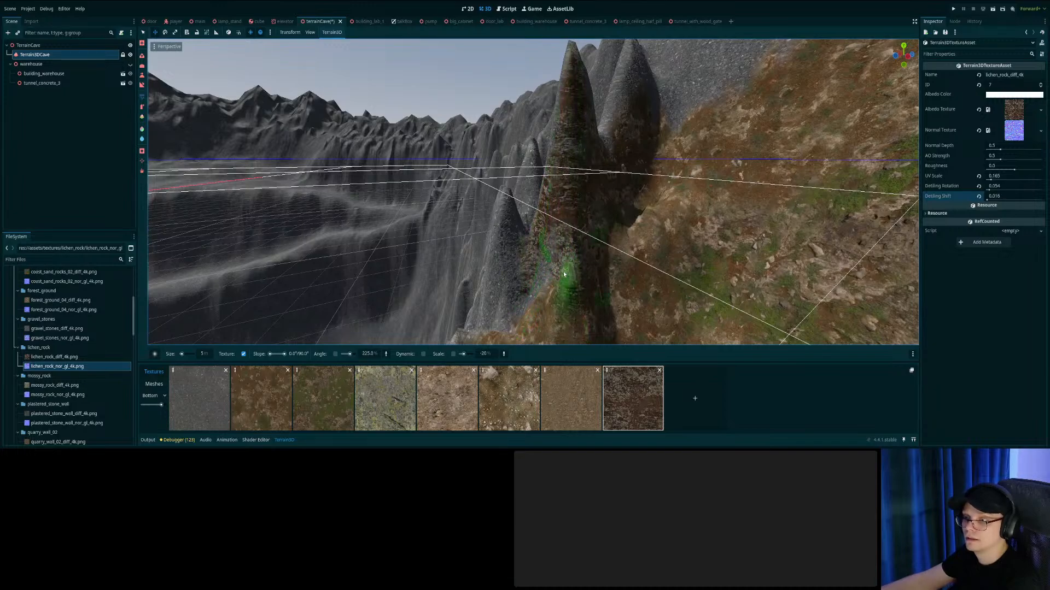
pyautogui.moveTo(534, 300); pyautogui.dragTo(558, 199, button='right')
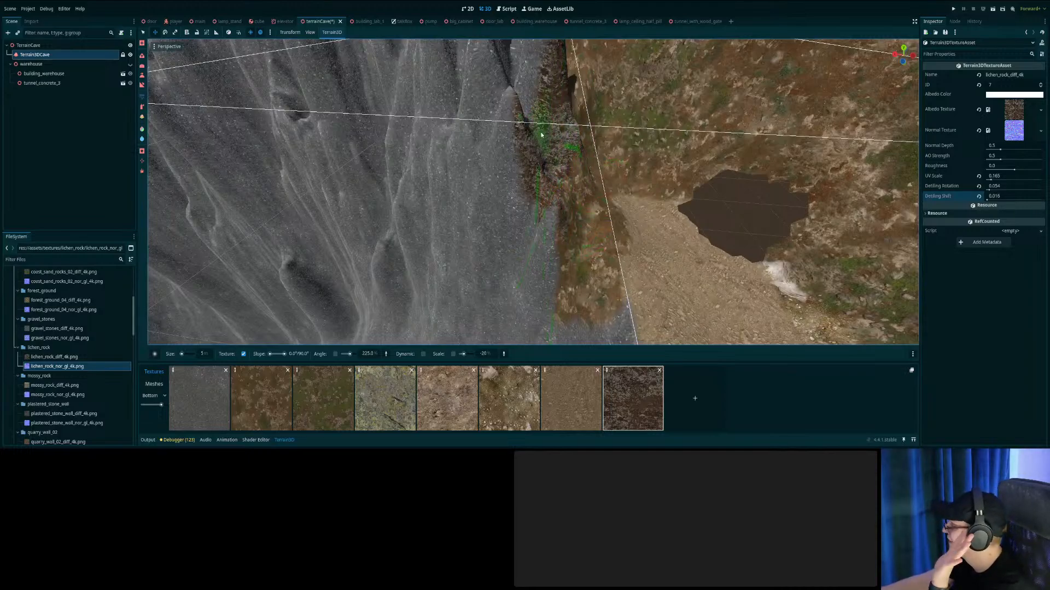
pyautogui.moveTo(481, 175)
pyautogui.mouseDown(button='right')
pyautogui.moveTo(454, 172)
pyautogui.moveTo(487, 183)
pyautogui.mouseUp(button='right')
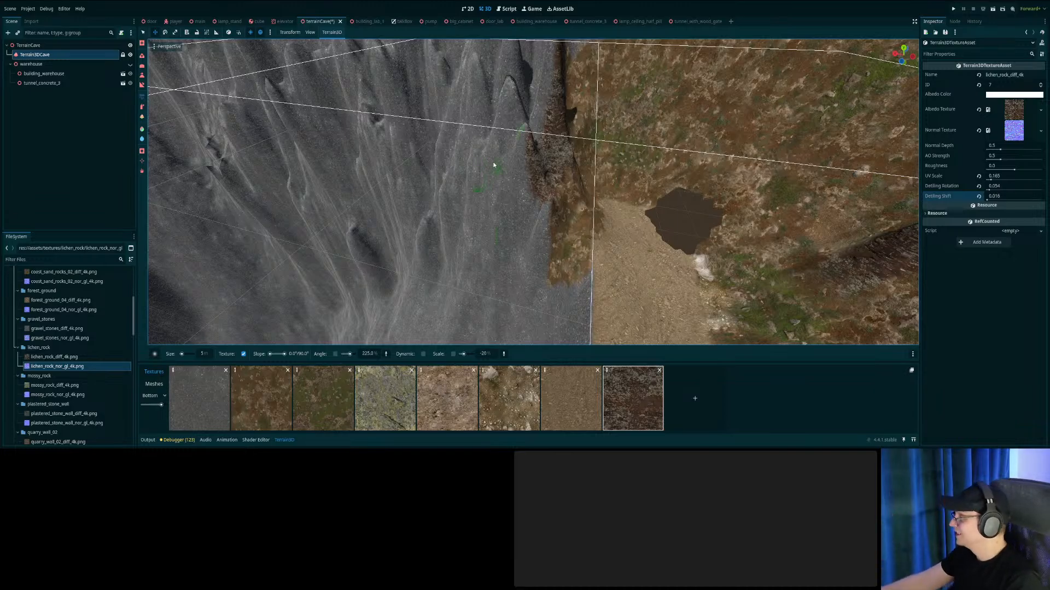
pyautogui.moveTo(446, 216); pyautogui.dragTo(549, 284, button='right')
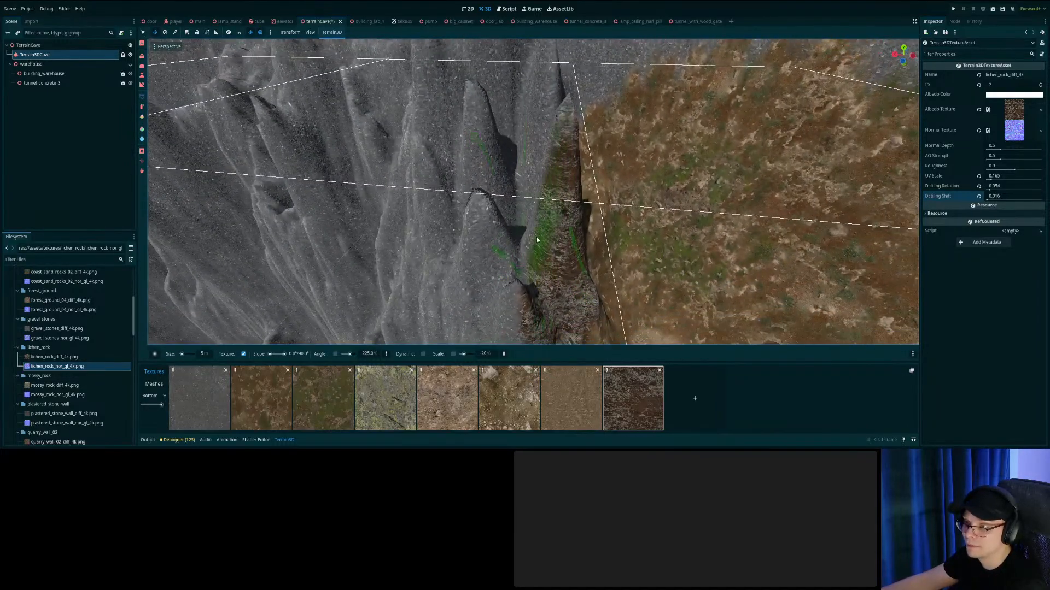
pyautogui.moveTo(502, 269); pyautogui.dragTo(519, 177)
pyautogui.moveTo(520, 176)
pyautogui.mouseDown(button='right')
pyautogui.moveTo(524, 158)
pyautogui.moveTo(536, 181)
pyautogui.mouseUp(button='right')
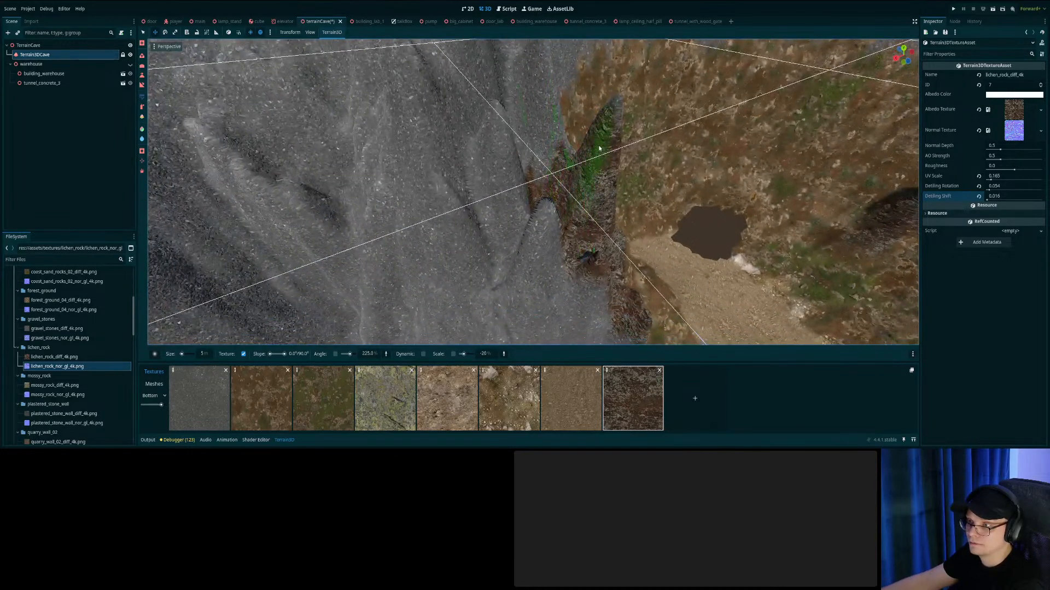
# Extend the lichen rock texture over the neighbouring spikes and the curved column behind the tall pointed one, and save the terrain scene.
pyautogui.moveTo(614, 127); pyautogui.dragTo(442, 322, button='middle')
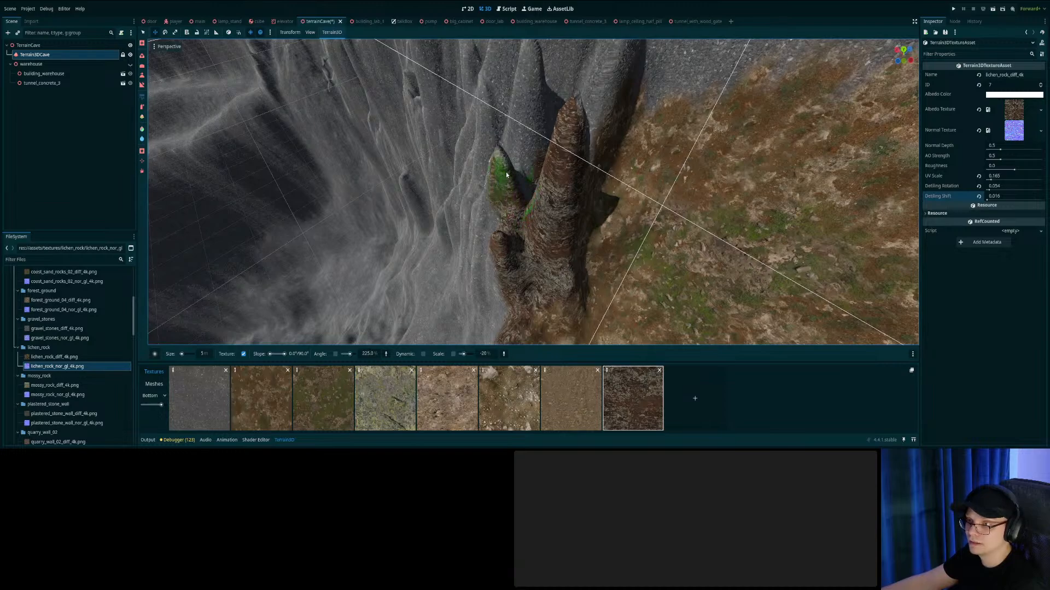
pyautogui.moveTo(533, 178); pyautogui.dragTo(530, 206, button='middle')
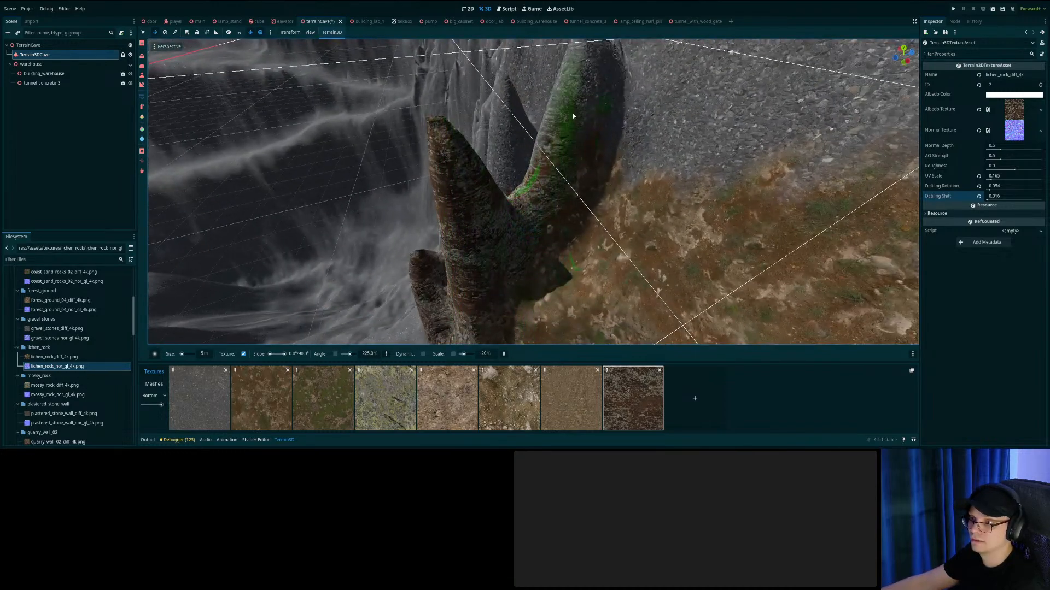
pyautogui.moveTo(599, 79); pyautogui.dragTo(515, 169, button='middle')
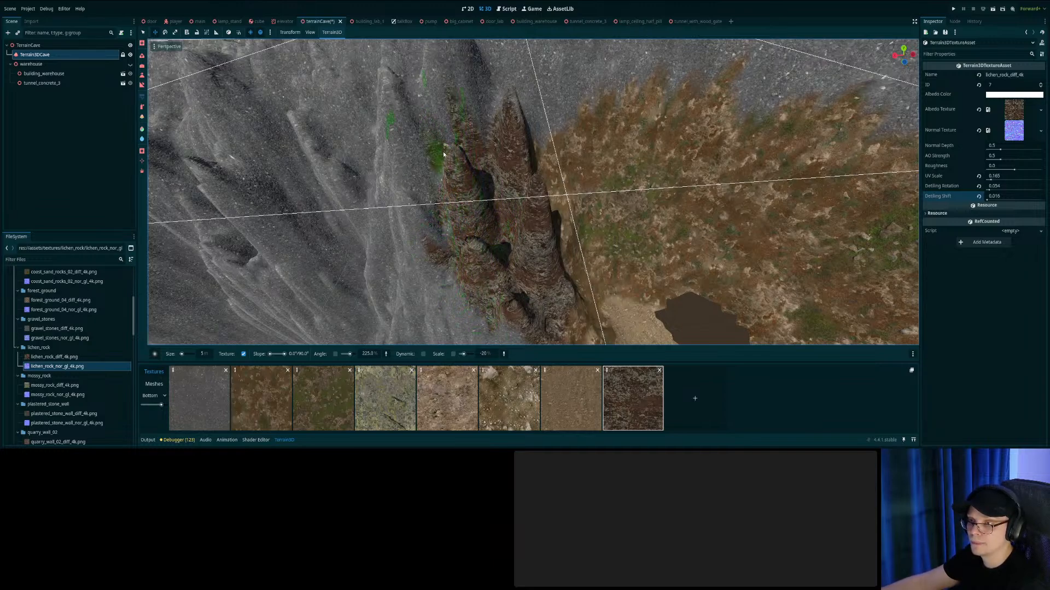
pyautogui.moveTo(443, 154); pyautogui.dragTo(536, 179, button='right')
pyautogui.hotkey('ctrl', 's')
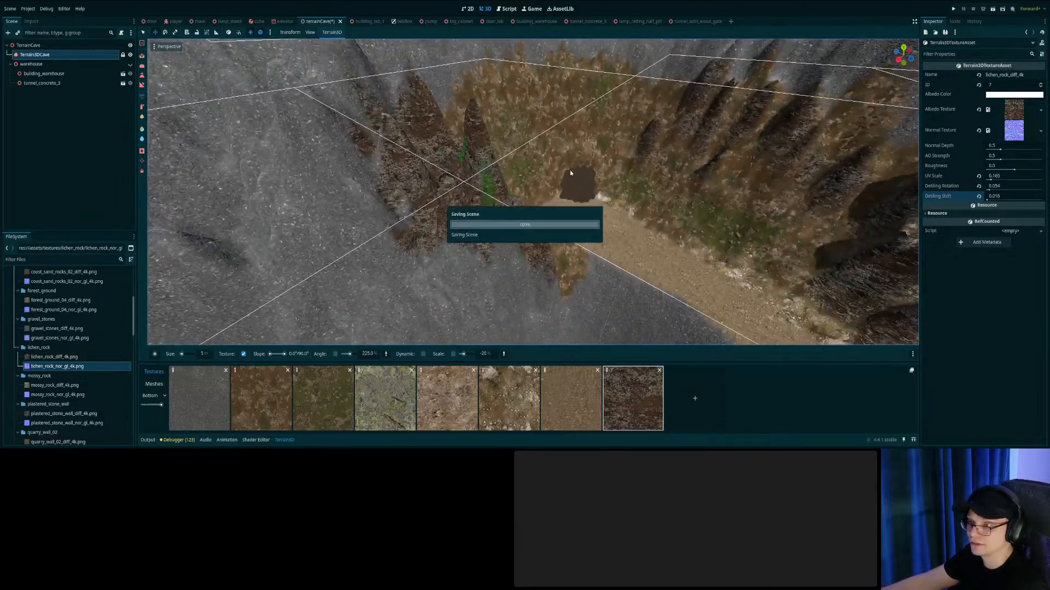
# Touch up the lichen rock texture at the pointed columns' base and on the cliff ridges past the tunnel hole, and save the scene.
pyautogui.moveTo(622, 176); pyautogui.dragTo(612, 177, button='right')
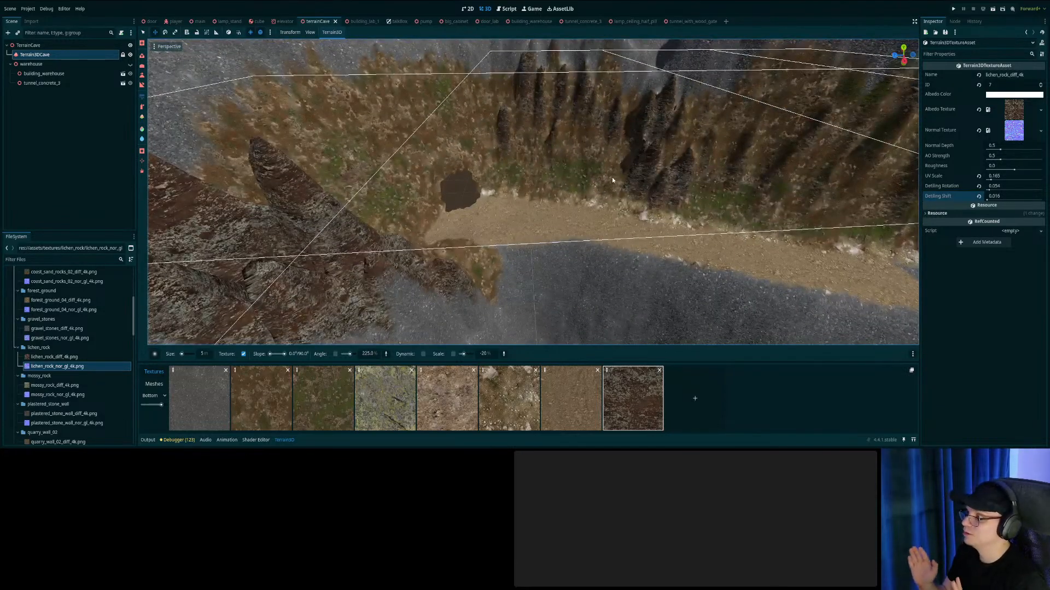
pyautogui.moveTo(645, 185); pyautogui.dragTo(469, 245, button='right')
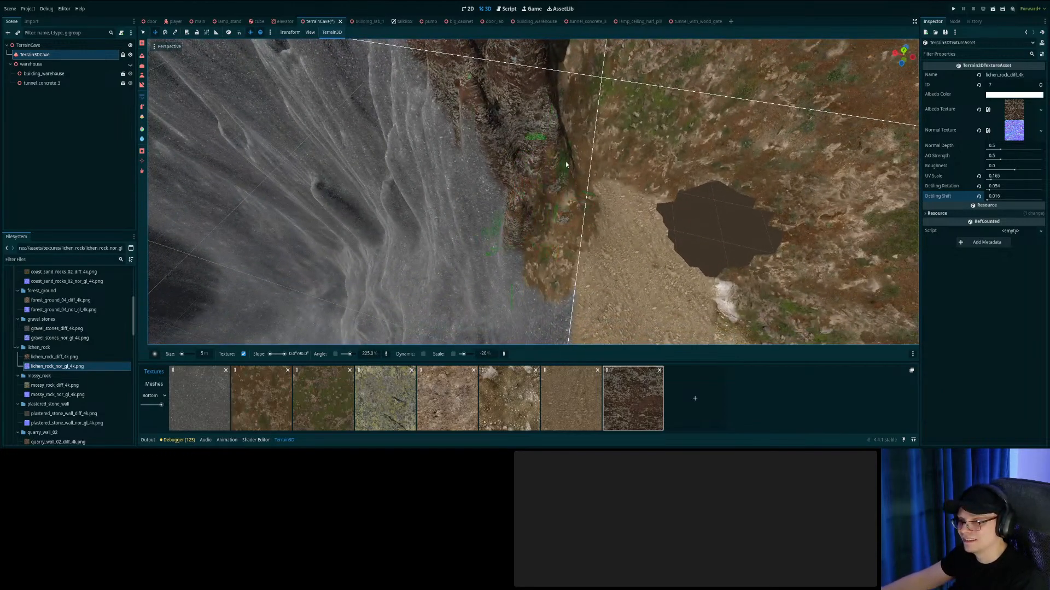
pyautogui.moveTo(564, 178); pyautogui.dragTo(481, 209, button='right')
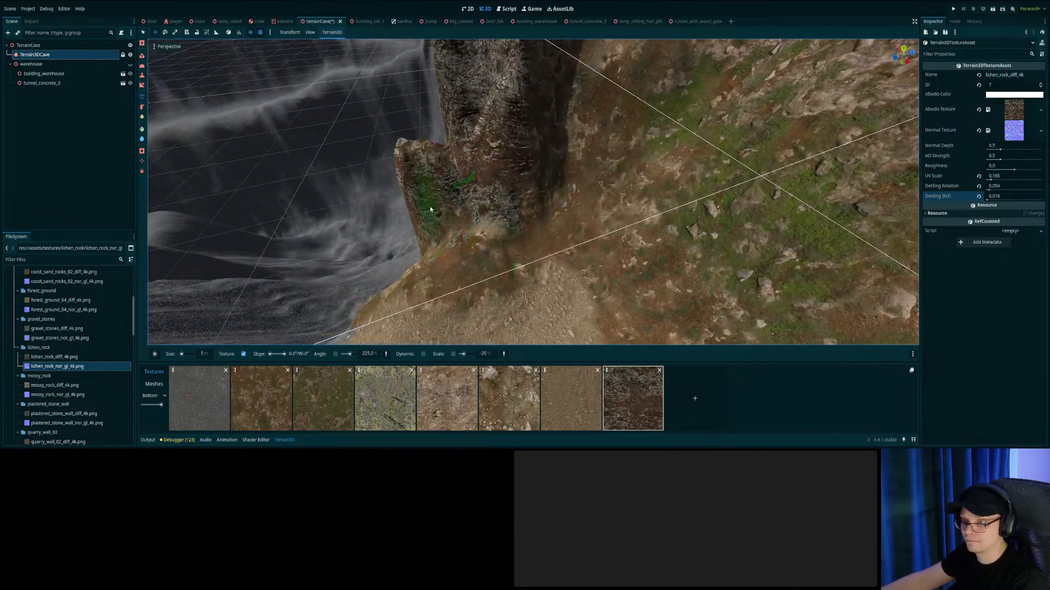
pyautogui.moveTo(444, 291); pyautogui.dragTo(421, 240, button='right')
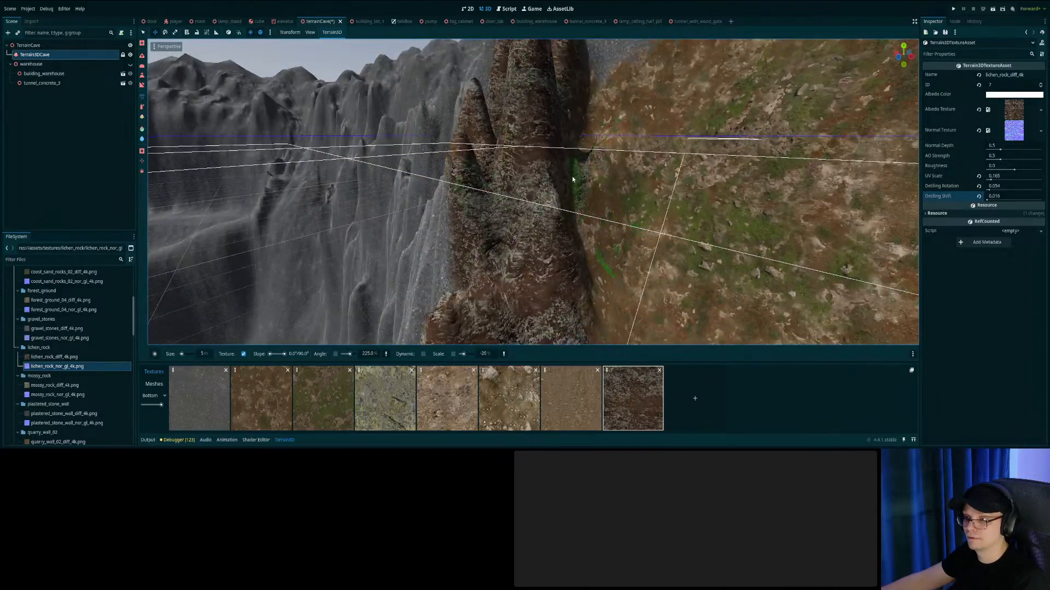
pyautogui.moveTo(612, 231); pyautogui.dragTo(532, 195, button='right')
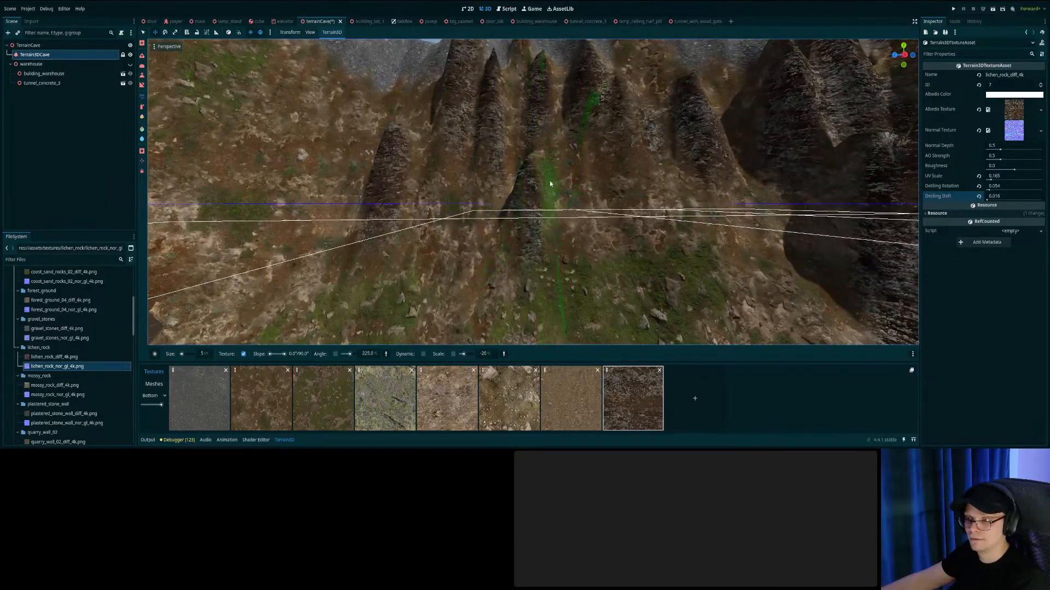
pyautogui.moveTo(624, 319)
pyautogui.mouseDown(button='right')
pyautogui.moveTo(591, 301)
pyautogui.moveTo(634, 295)
pyautogui.moveTo(612, 312)
pyautogui.mouseUp(button='right')
pyautogui.hotkey('ctrl', 's')
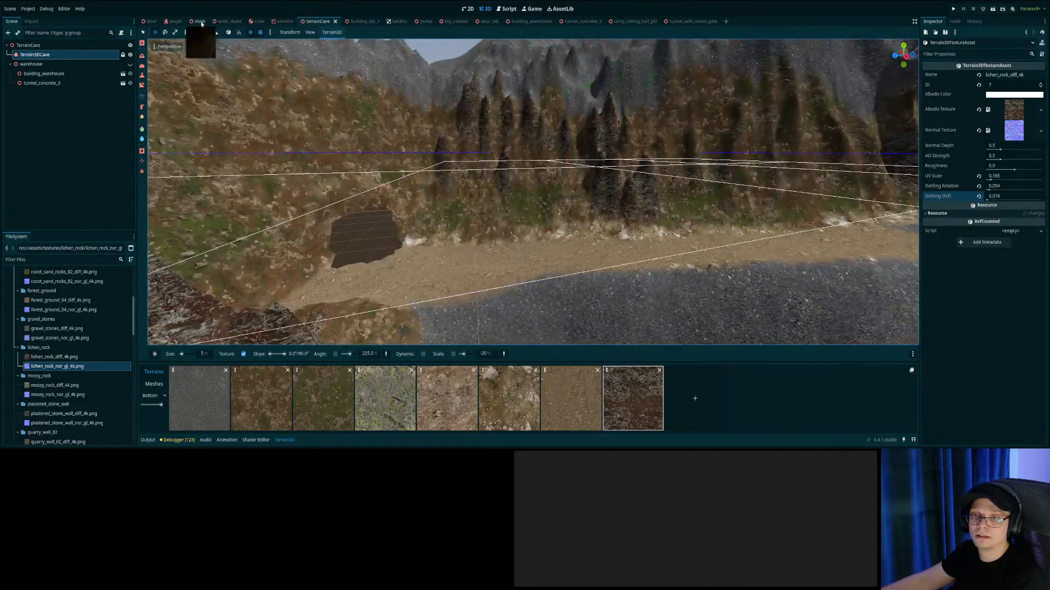
# Switch to the main scene, select DirectionalLight3D2, save the scene and run the game.
pyautogui.click(199, 21)
pyautogui.click(112, 65)
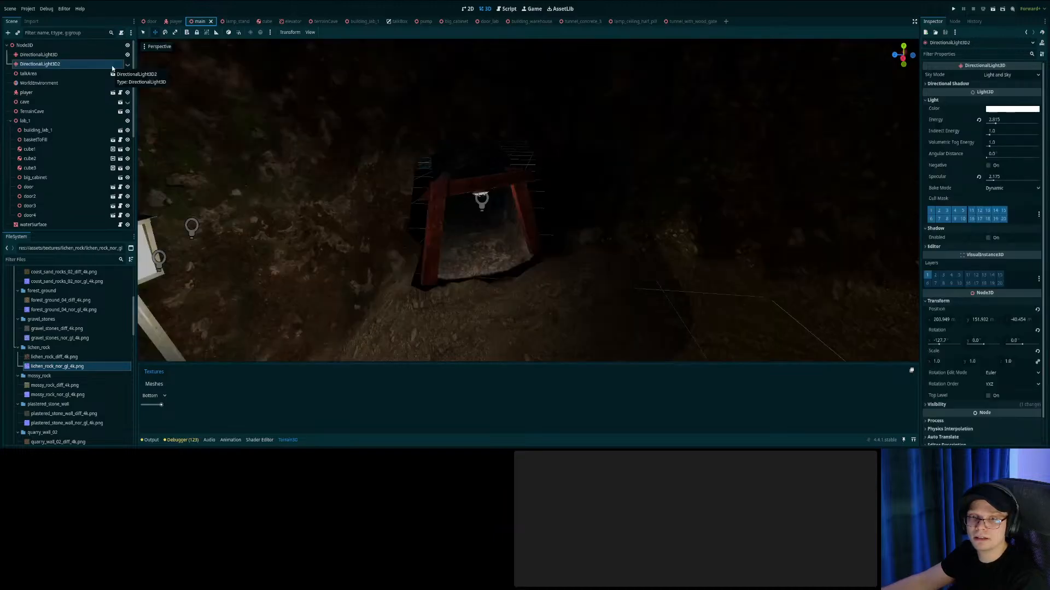
pyautogui.moveTo(521, 151); pyautogui.dragTo(464, 159, button='right')
pyautogui.hotkey('ctrl', 's')
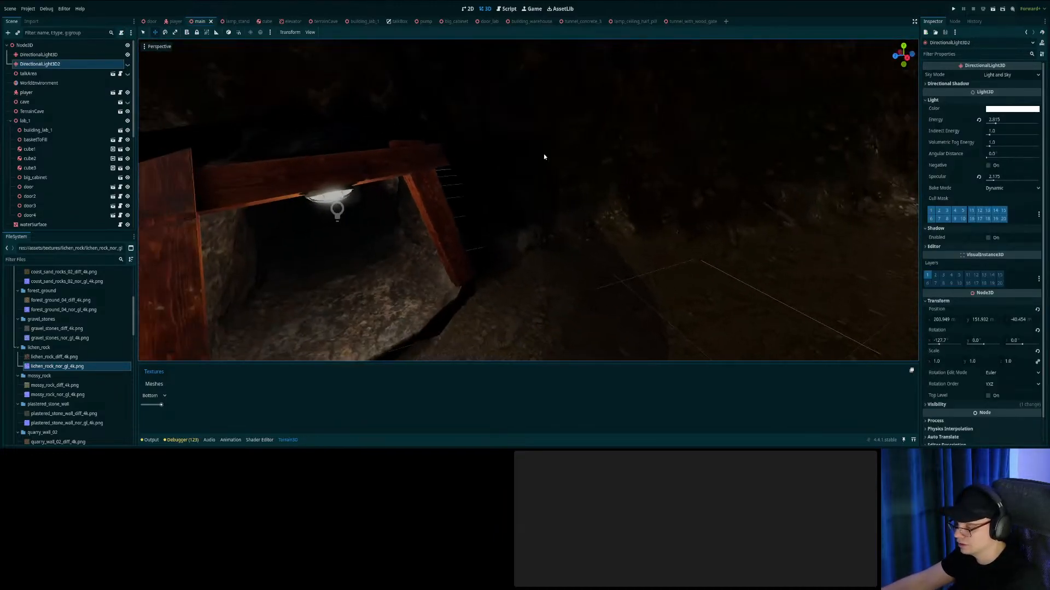
pyautogui.hotkey('ctrl', 's')
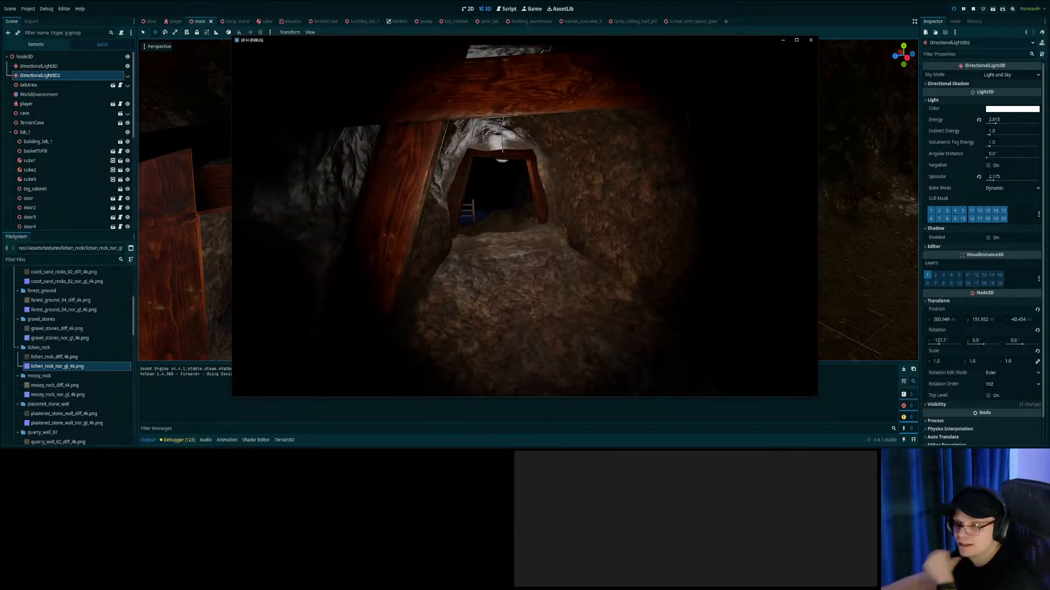
# Walk out of the tunnel in the running game and examine the lichen columns and mossy cliff walls near its exit.
pyautogui.press('w')
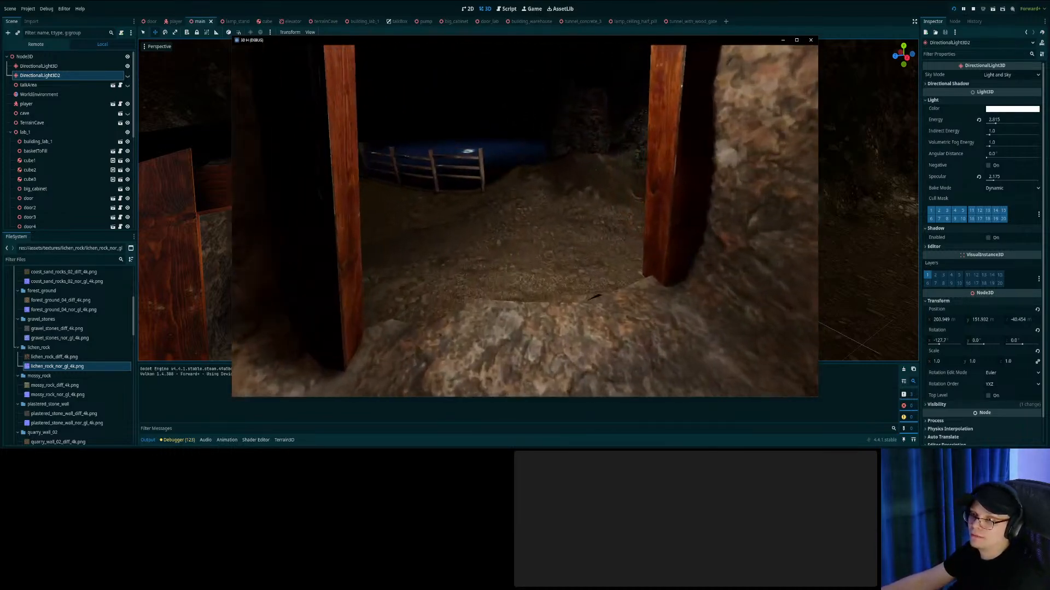
pyautogui.press('w')
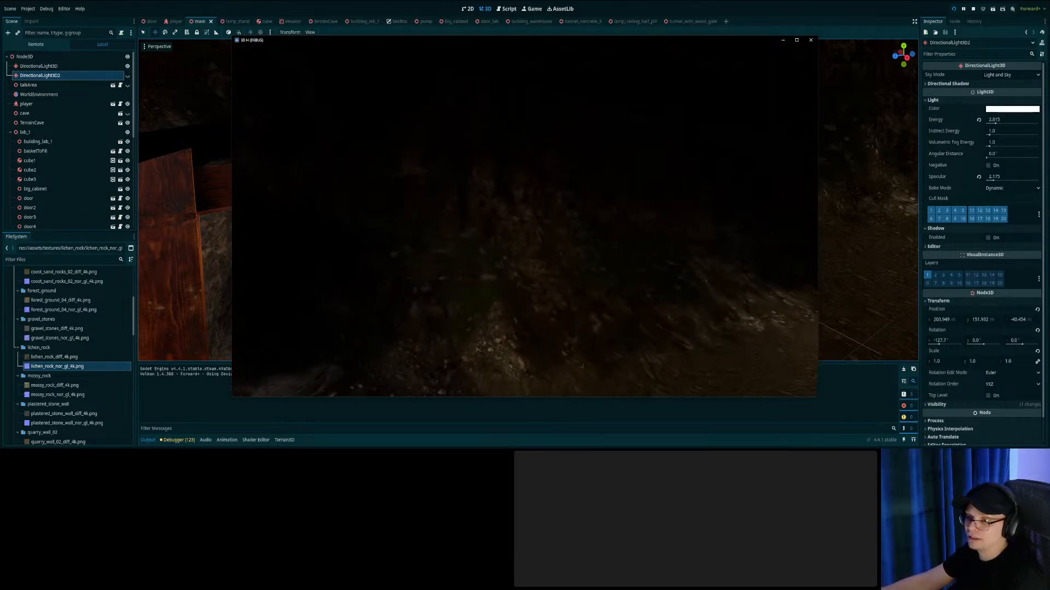
pyautogui.press('w')
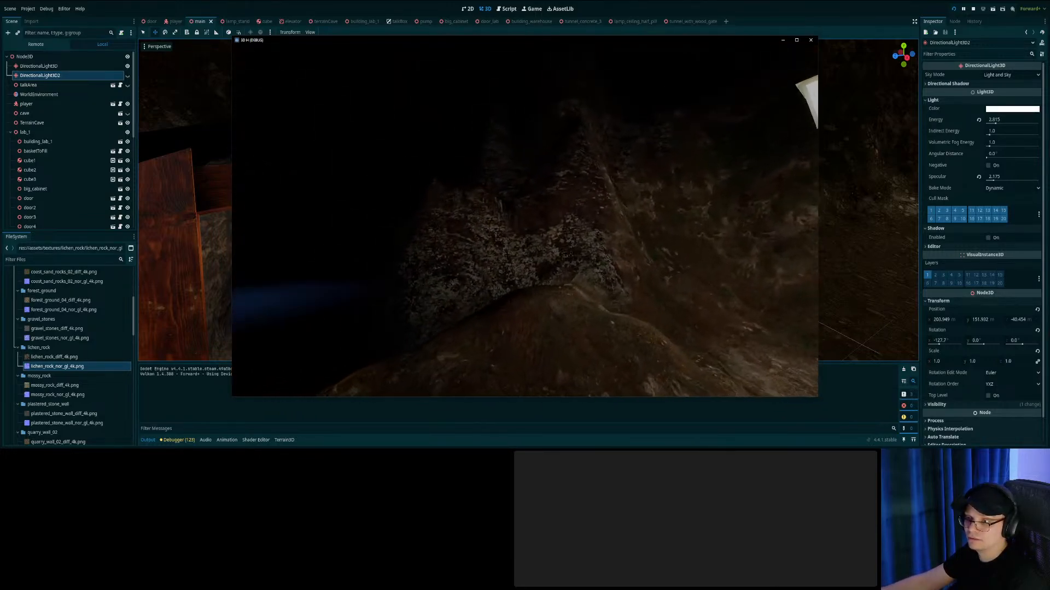
pyautogui.press('w')
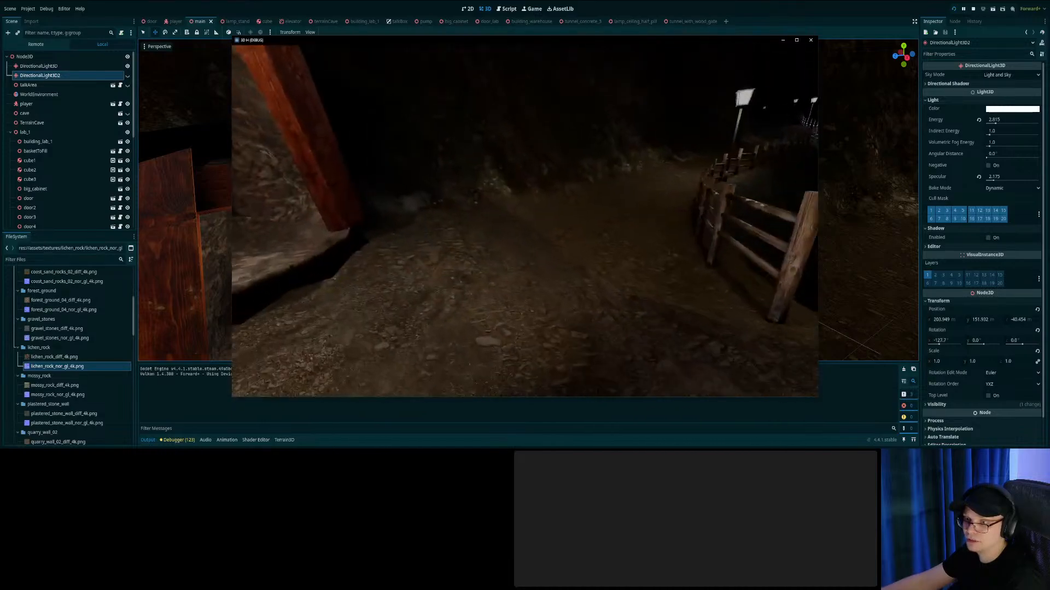
pyautogui.press('w')
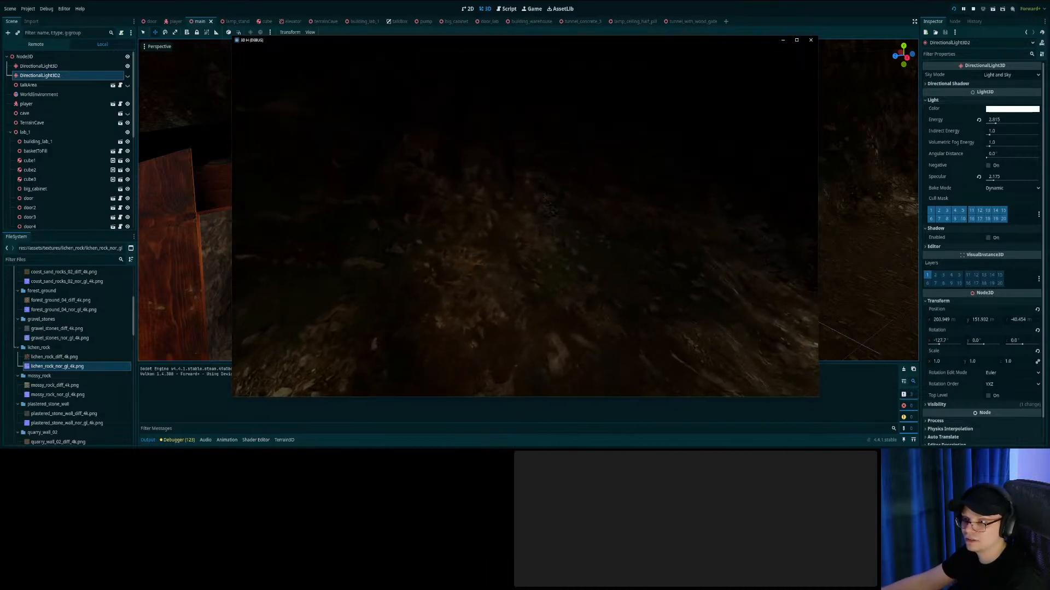
pyautogui.press('w')
pyautogui.press('w')
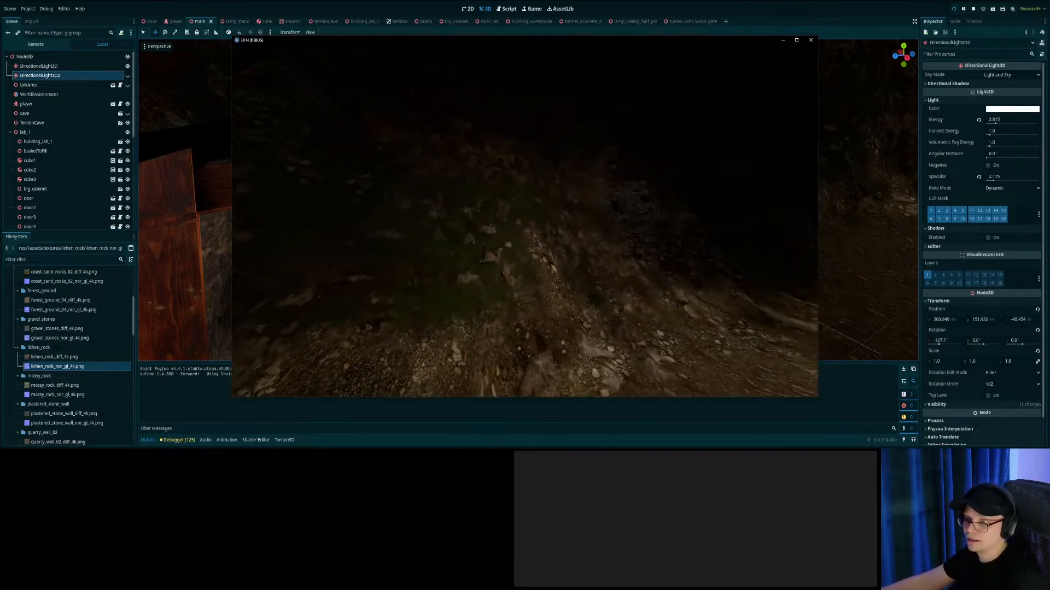
pyautogui.press('w')
pyautogui.press('w')
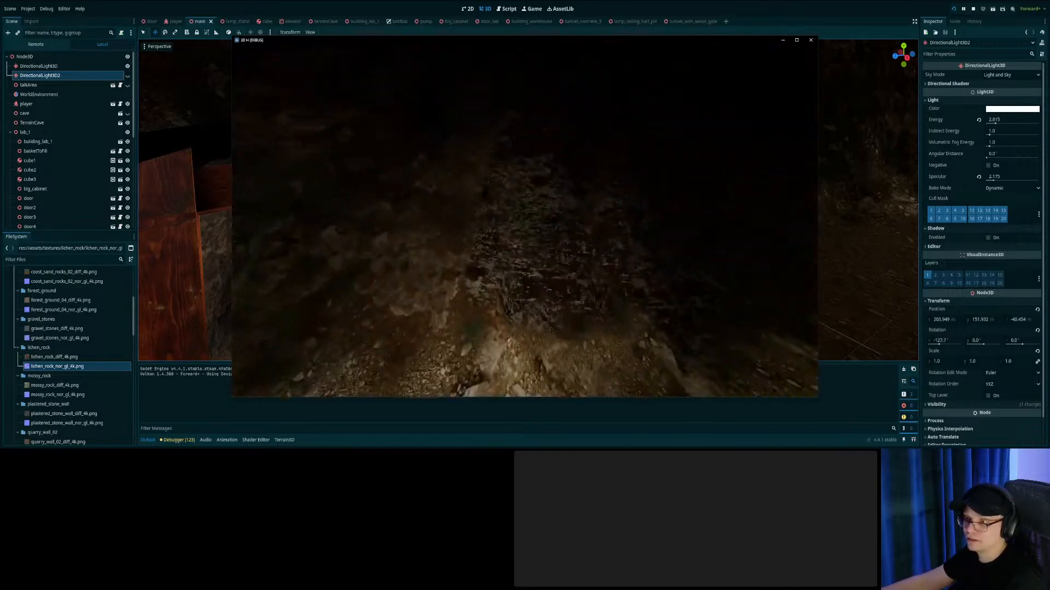
# Walk along the fenced path to examine how the ground and cliff textures look under the lamps, and stop the game.
pyautogui.press('w')
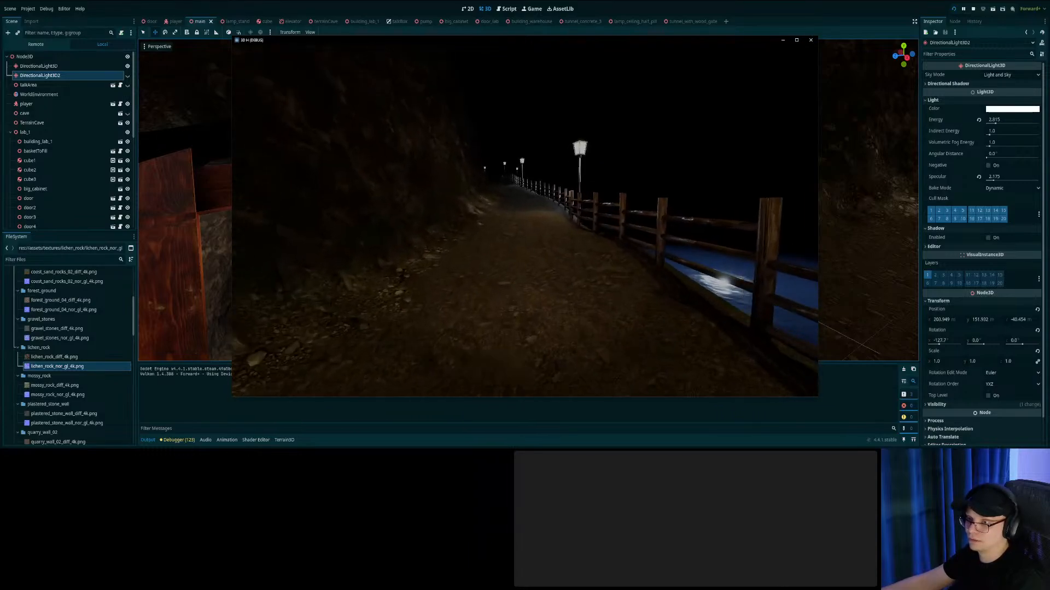
pyautogui.press('w')
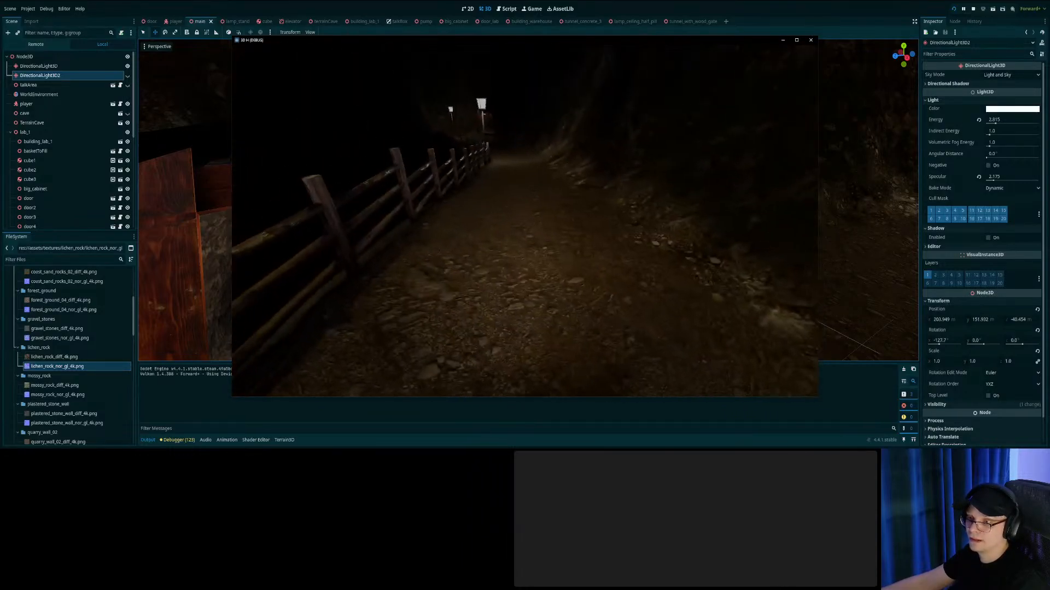
pyautogui.press('w')
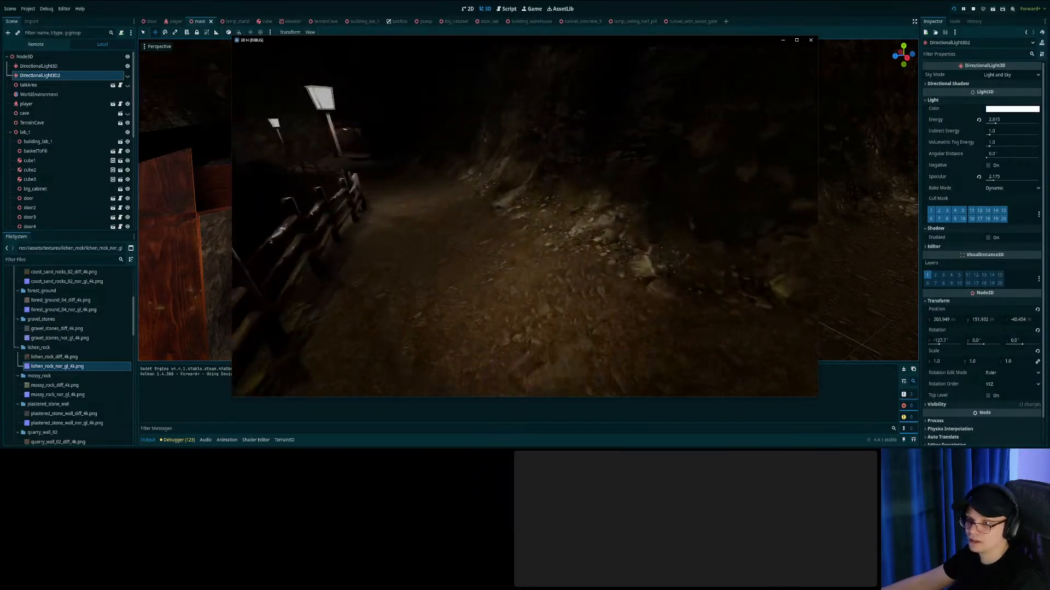
pyautogui.press('w')
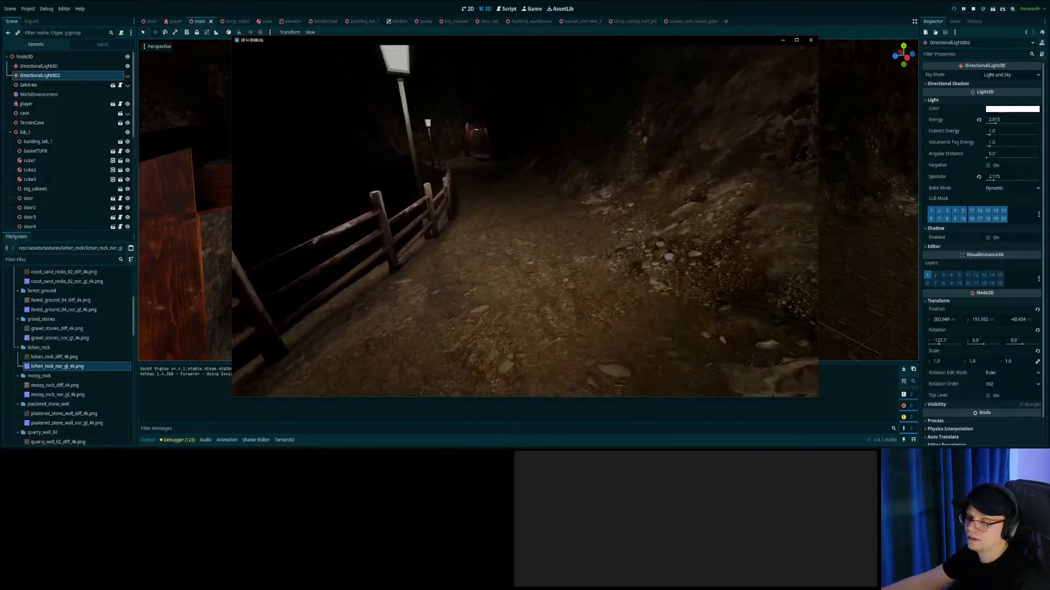
pyautogui.press('w')
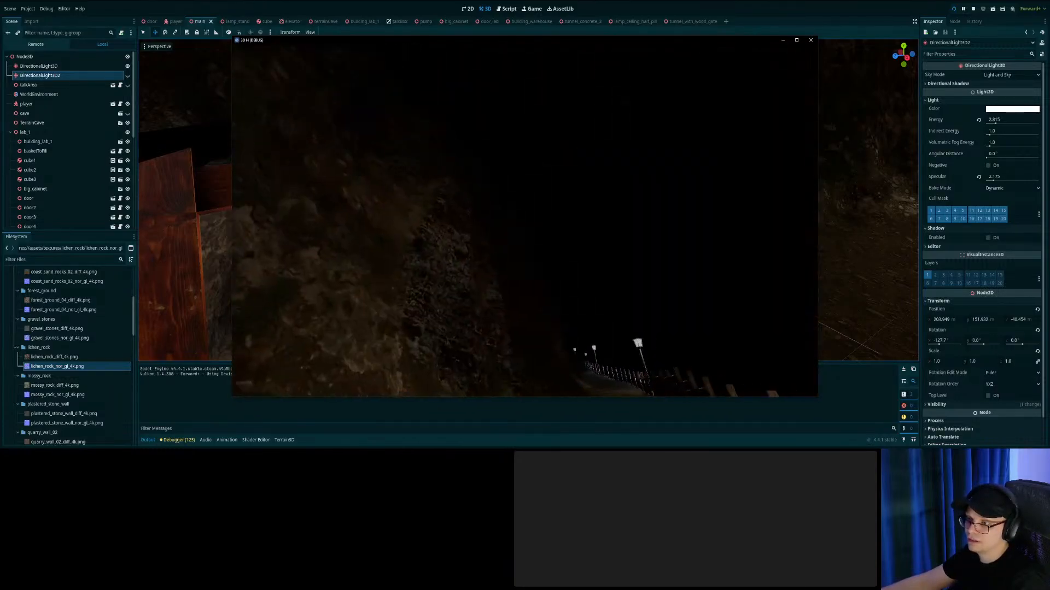
pyautogui.press('w')
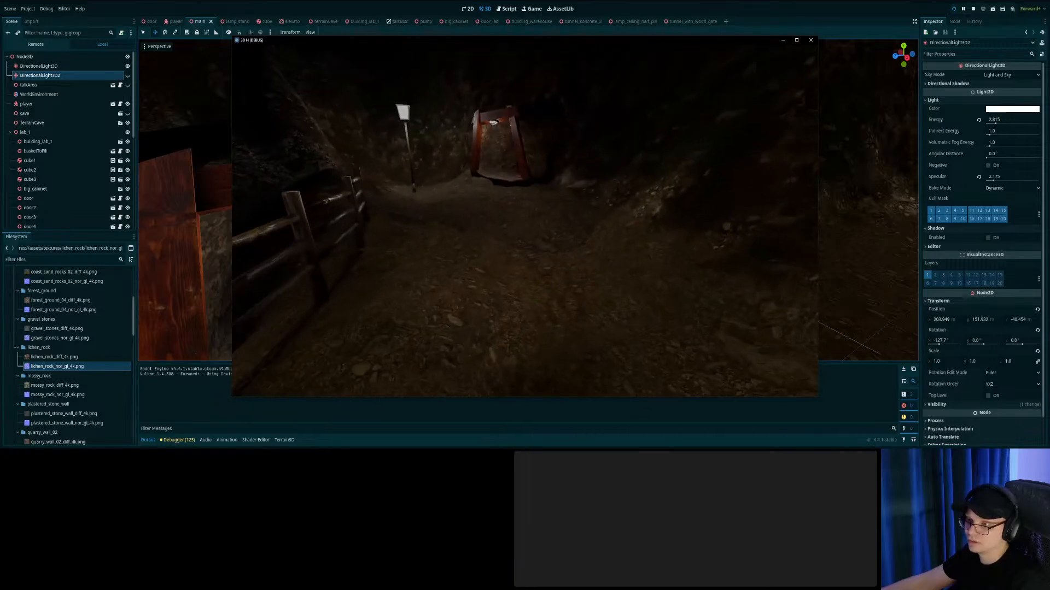
pyautogui.press('w')
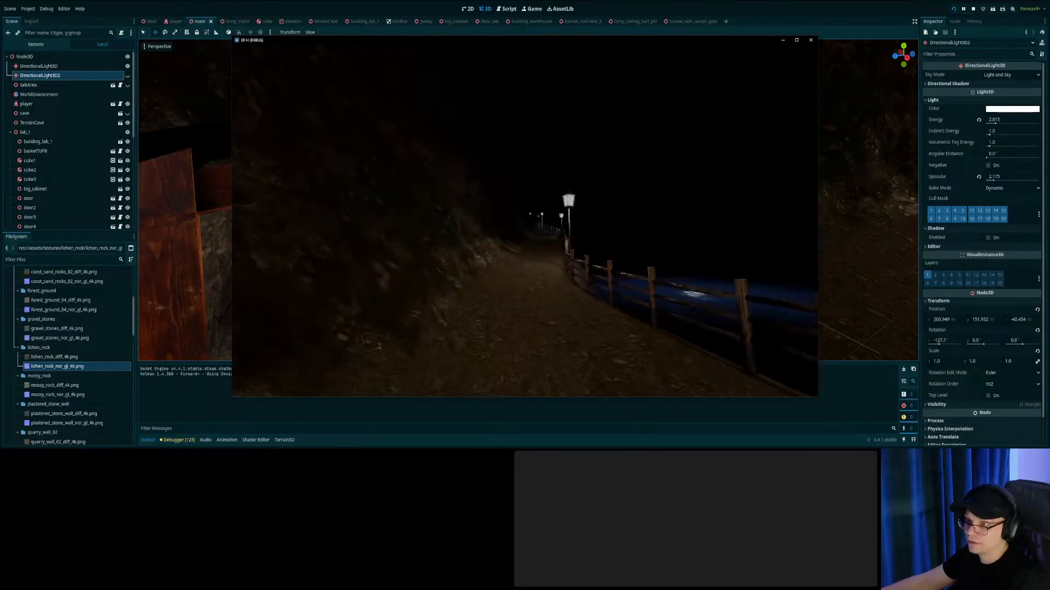
pyautogui.press('w')
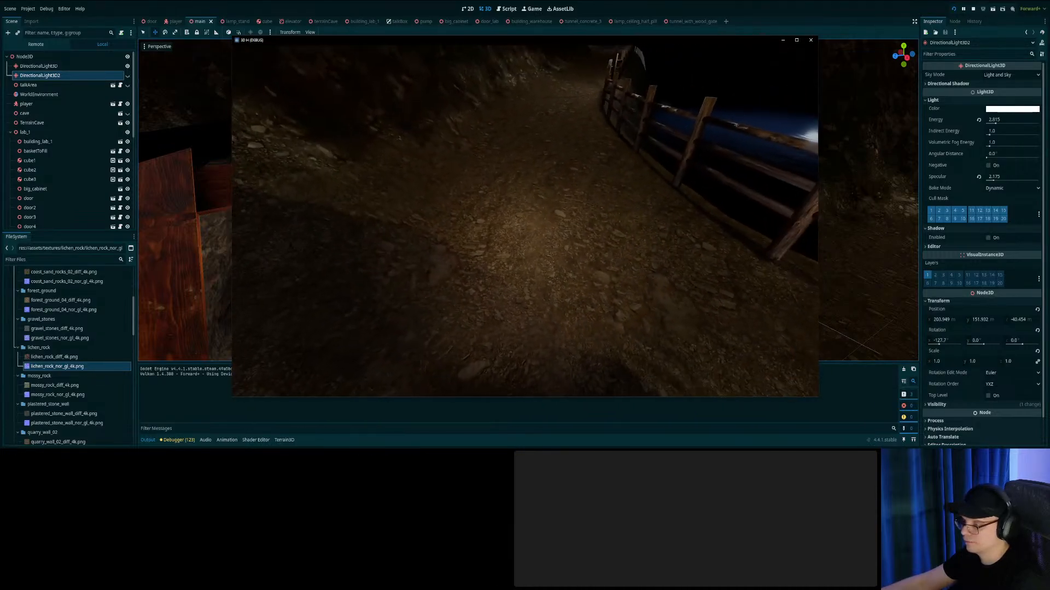
pyautogui.press('Escape')
pyautogui.moveTo(505, 206); pyautogui.dragTo(604, 206, button='right')
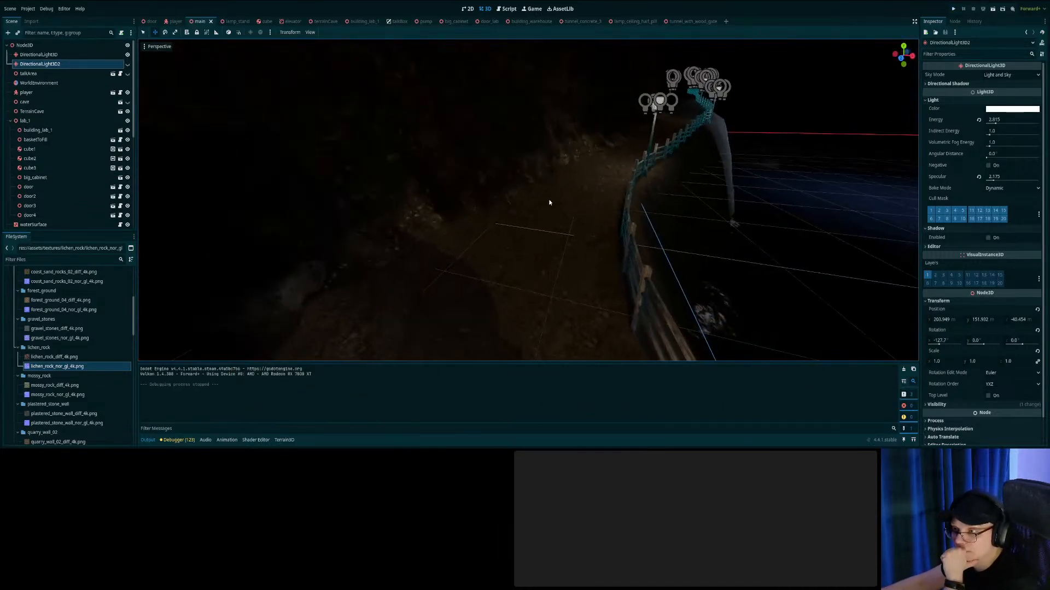
pyautogui.moveTo(534, 204); pyautogui.dragTo(553, 173, button='right')
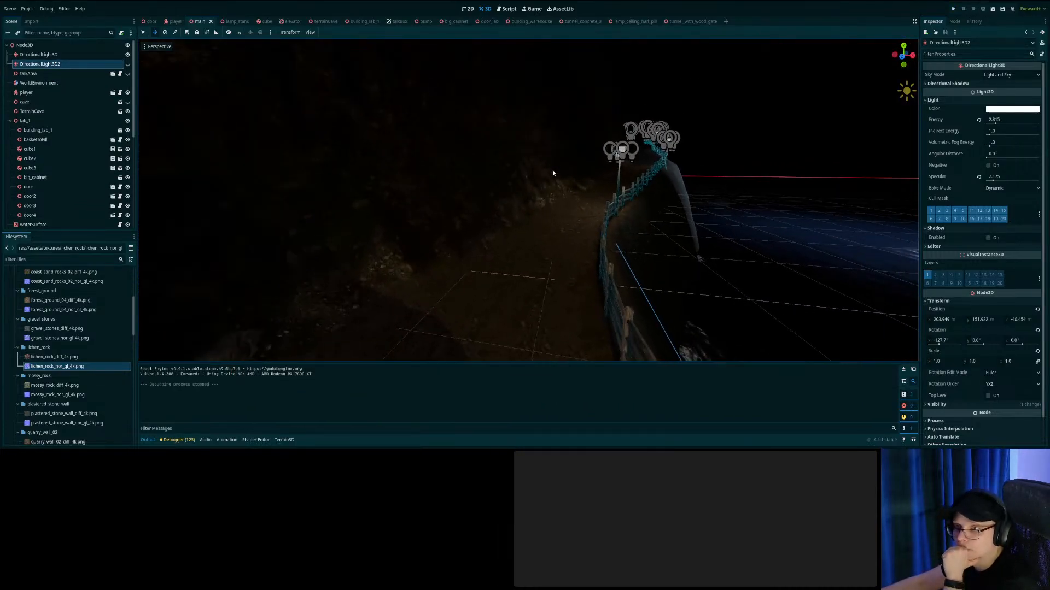
# Switch to the terrainCave scene and paint the rocks_ground_08_diff_4k texture onto the path beside the tunnel hole.
pyautogui.click(323, 22)
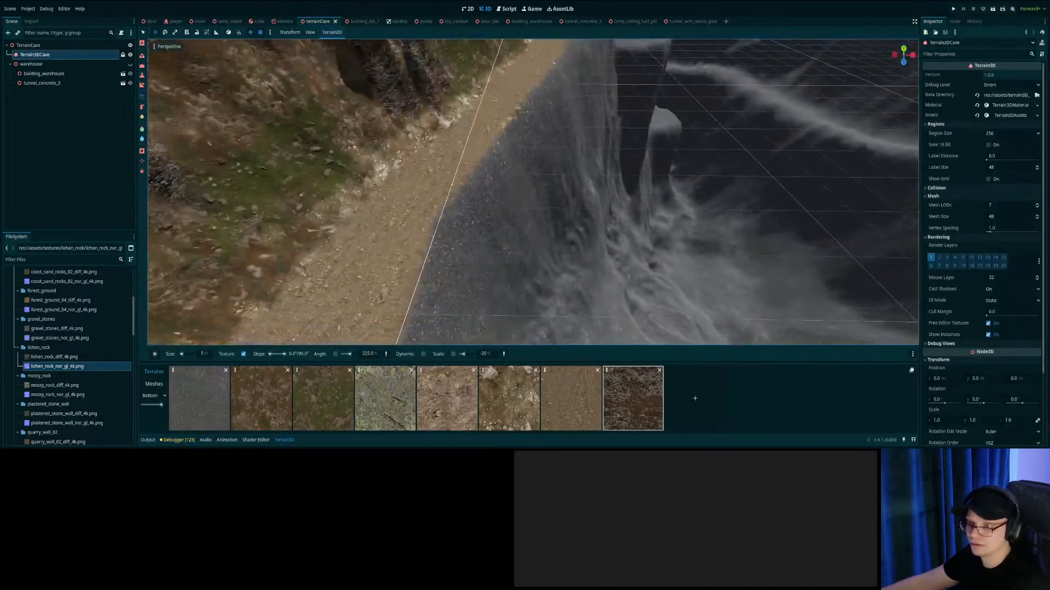
pyautogui.moveTo(533, 192); pyautogui.dragTo(437, 213, button='right')
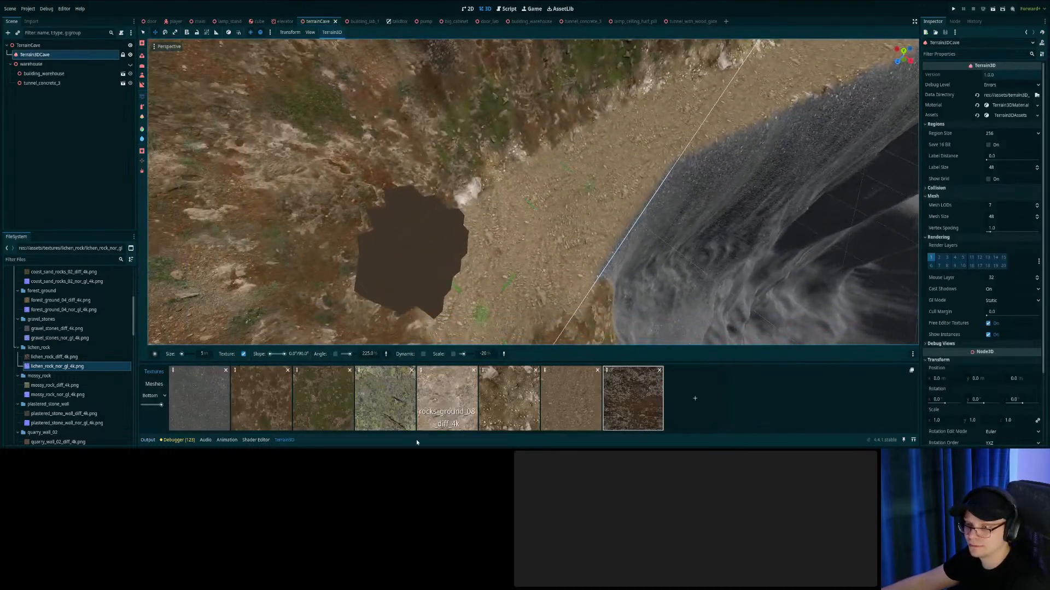
pyautogui.click(457, 406)
pyautogui.moveTo(514, 247); pyautogui.dragTo(487, 248, button='right')
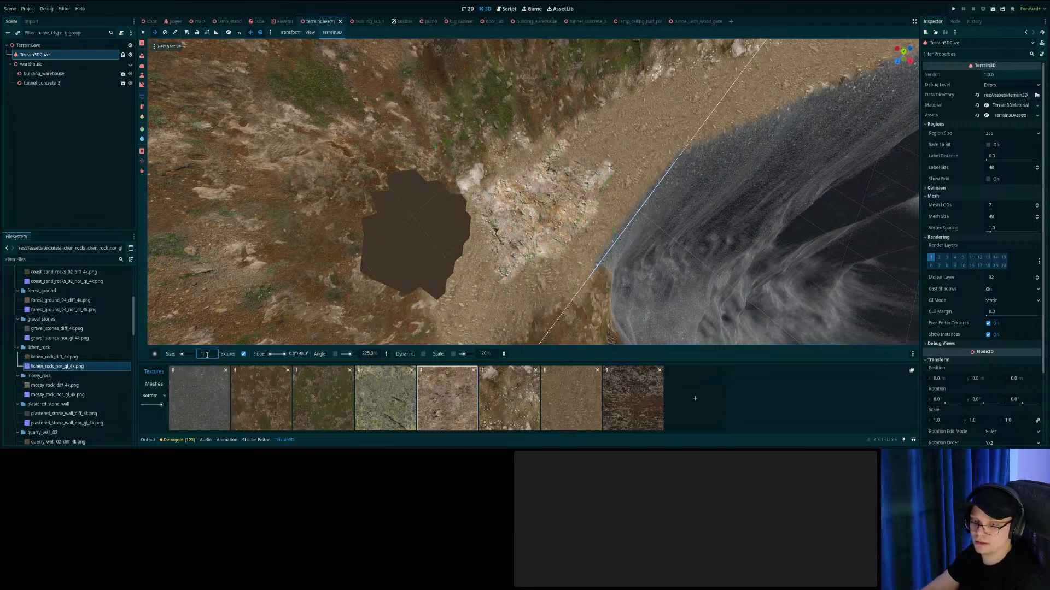
# Set the brush size to 15 m and paint rocks_ground_08_diff_4k along the path between the cliff foot and the gravel drop-off.
pyautogui.write('5')
pyautogui.press('Return')
pyautogui.moveTo(559, 187)
pyautogui.mouseDown()
pyautogui.moveTo(584, 158)
pyautogui.moveTo(588, 168)
pyautogui.moveTo(618, 164)
pyautogui.moveTo(611, 141)
pyautogui.moveTo(697, 99)
pyautogui.mouseUp()
pyautogui.moveTo(697, 99)
pyautogui.mouseDown(button='right')
pyautogui.moveTo(782, 52)
pyautogui.moveTo(611, 134)
pyautogui.moveTo(695, 132)
pyautogui.moveTo(569, 142)
pyautogui.moveTo(634, 126)
pyautogui.moveTo(614, 150)
pyautogui.mouseUp(button='right')
pyautogui.moveTo(612, 170)
pyautogui.mouseDown()
pyautogui.moveTo(664, 224)
pyautogui.moveTo(566, 252)
pyautogui.moveTo(688, 241)
pyautogui.moveTo(644, 248)
pyautogui.mouseUp()
pyautogui.moveTo(695, 221)
pyautogui.mouseDown(button='right')
pyautogui.moveTo(820, 229)
pyautogui.moveTo(613, 235)
pyautogui.moveTo(697, 218)
pyautogui.mouseUp(button='right')
pyautogui.moveTo(593, 231)
pyautogui.mouseDown()
pyautogui.moveTo(569, 234)
pyautogui.moveTo(793, 232)
pyautogui.moveTo(767, 216)
pyautogui.mouseUp()
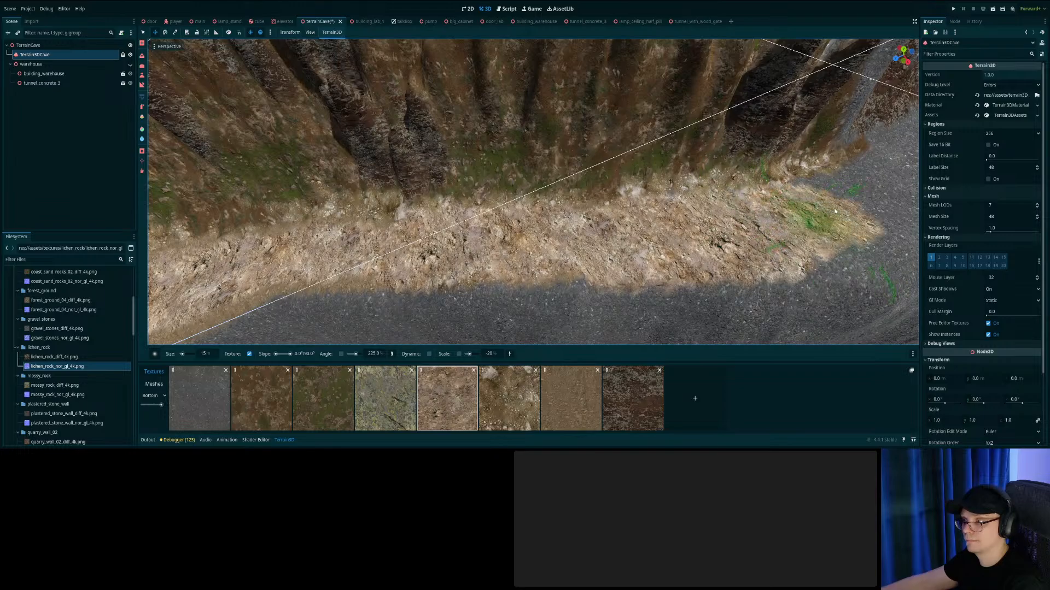
# Extend the rocks_ground_08_diff_4k texture over the remaining path ground and around the tunnel hole's edge, and save the scene.
pyautogui.moveTo(834, 208)
pyautogui.mouseDown(button='right')
pyautogui.moveTo(760, 221)
pyautogui.moveTo(757, 246)
pyautogui.moveTo(727, 251)
pyautogui.moveTo(754, 257)
pyautogui.mouseUp(button='right')
pyautogui.moveTo(553, 201)
pyautogui.mouseDown()
pyautogui.moveTo(642, 196)
pyautogui.moveTo(588, 281)
pyautogui.moveTo(673, 194)
pyautogui.moveTo(637, 203)
pyautogui.moveTo(596, 180)
pyautogui.moveTo(620, 250)
pyautogui.moveTo(662, 203)
pyautogui.moveTo(638, 182)
pyautogui.mouseUp()
pyautogui.moveTo(369, 208)
pyautogui.mouseDown(button='middle')
pyautogui.moveTo(525, 240)
pyautogui.moveTo(546, 233)
pyautogui.mouseUp(button='middle')
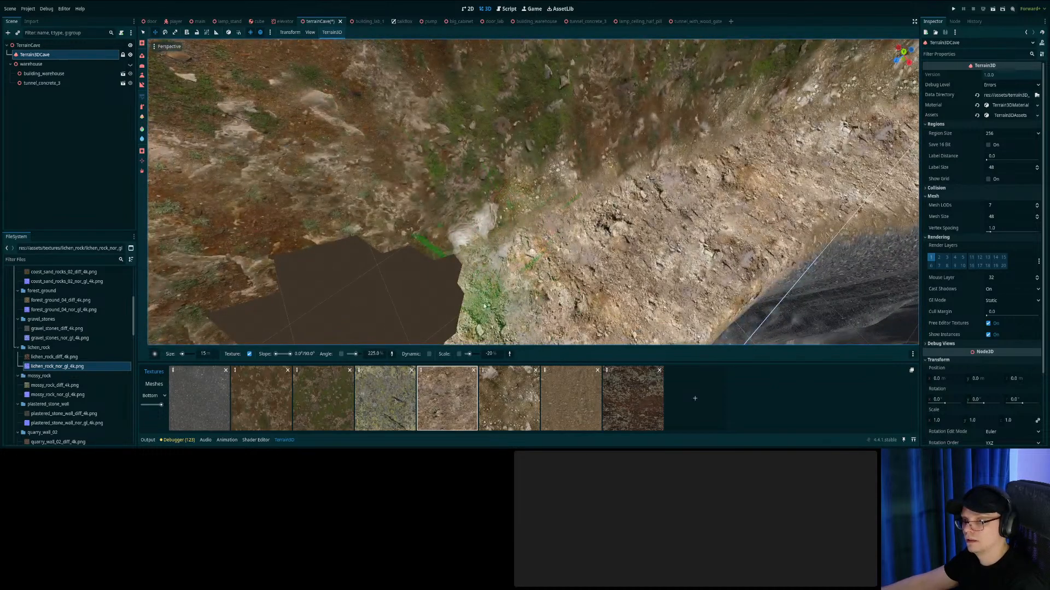
pyautogui.moveTo(632, 214); pyautogui.dragTo(746, 145, button='right')
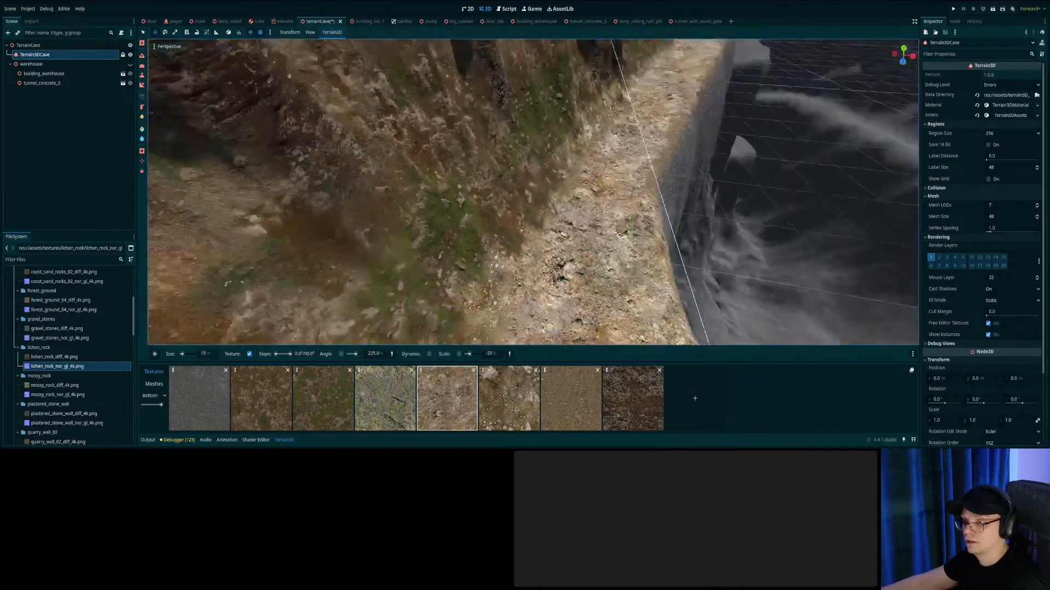
pyautogui.moveTo(628, 241); pyautogui.dragTo(525, 262, button='right')
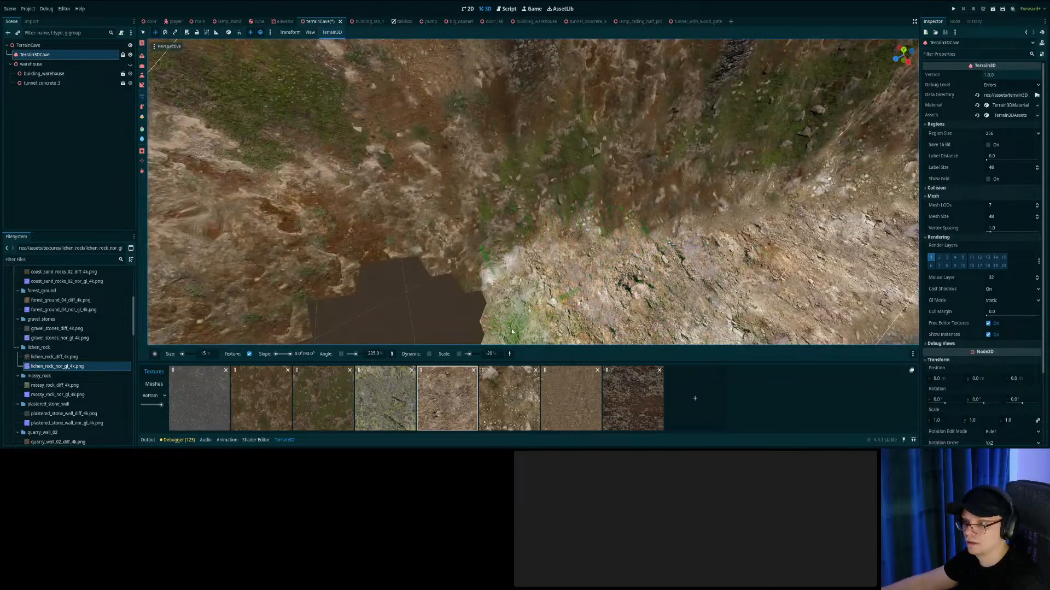
pyautogui.moveTo(612, 323)
pyautogui.mouseDown(button='right')
pyautogui.moveTo(694, 314)
pyautogui.moveTo(590, 328)
pyautogui.moveTo(705, 307)
pyautogui.mouseUp(button='right')
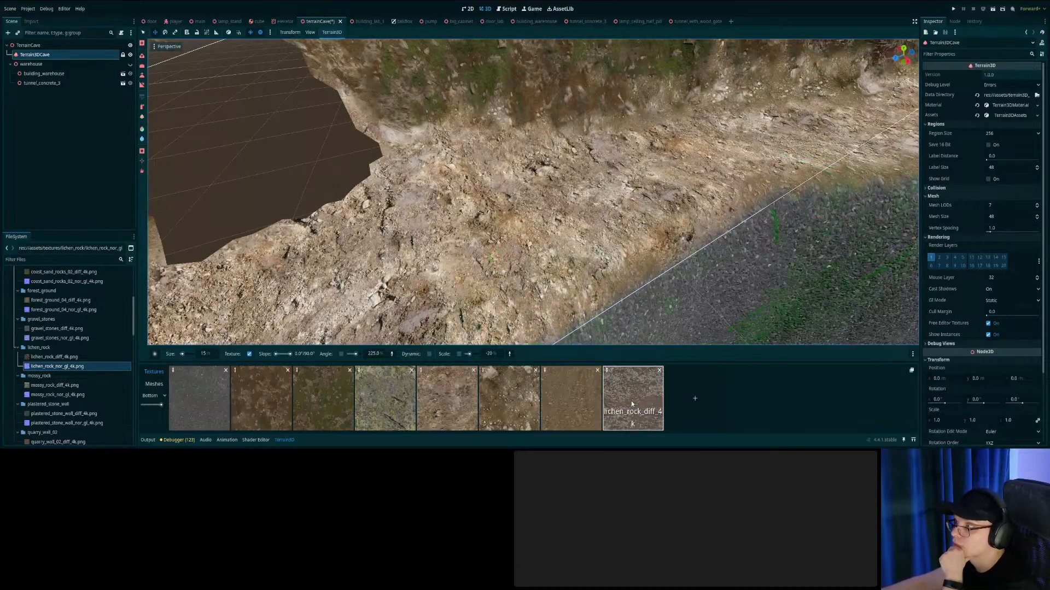
pyautogui.moveTo(764, 316); pyautogui.dragTo(845, 323, button='right')
pyautogui.hotkey('ctrl', 's')
# Look through the terrain's properties and open the settings of the rocks_ground_02_col_4k texture.
pyautogui.scroll(-3, 926, 374)
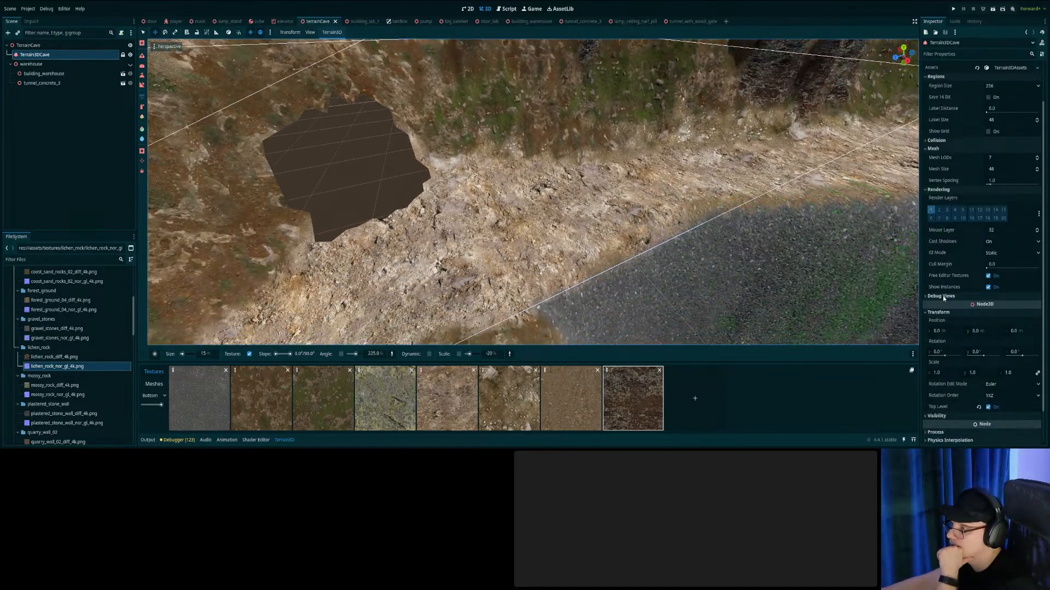
pyautogui.scroll(3, 938, 382)
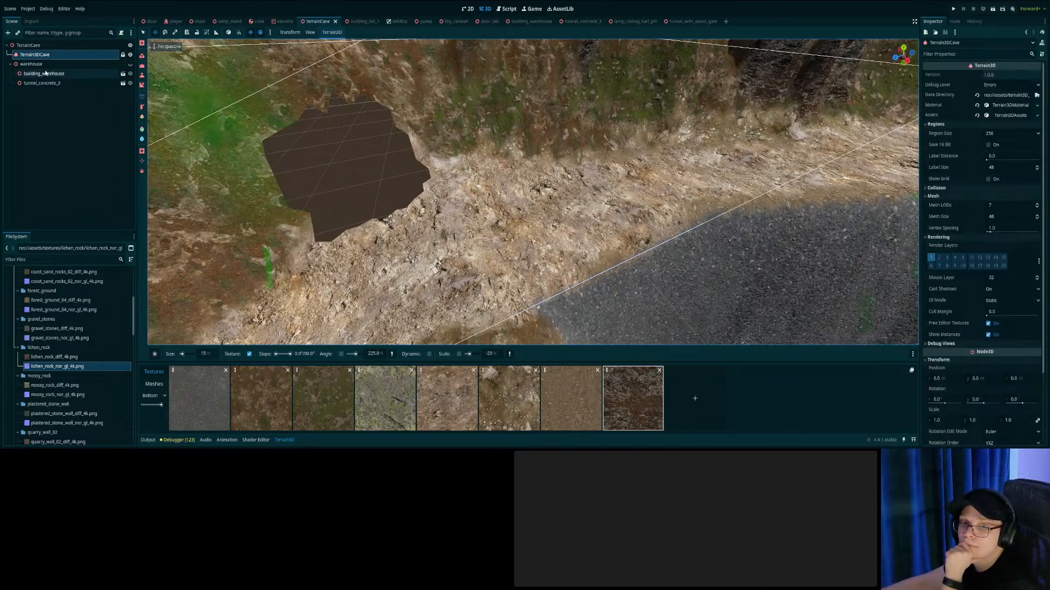
pyautogui.click(254, 397)
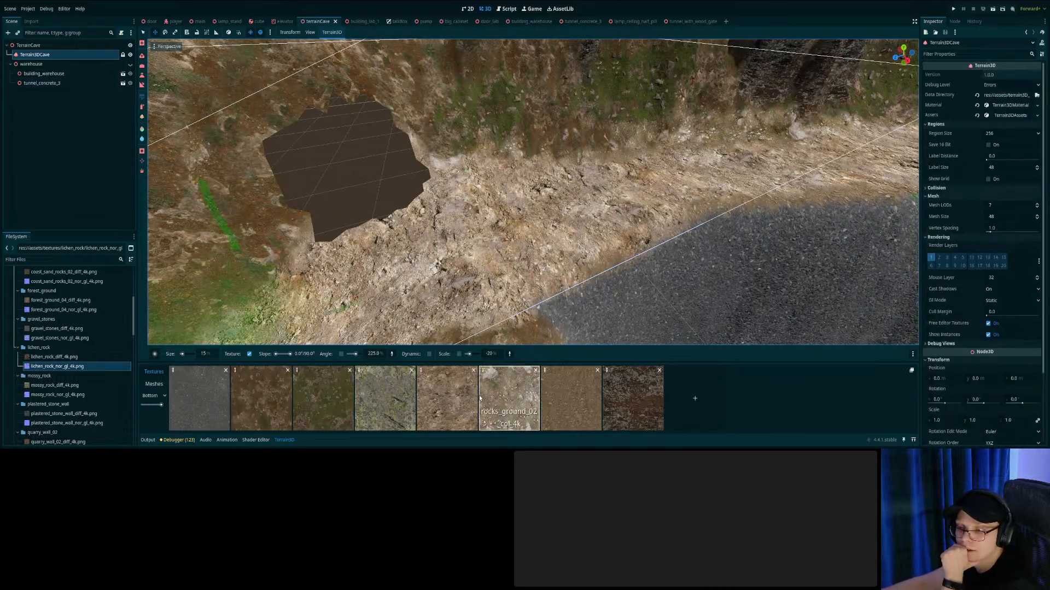
pyautogui.click(482, 372)
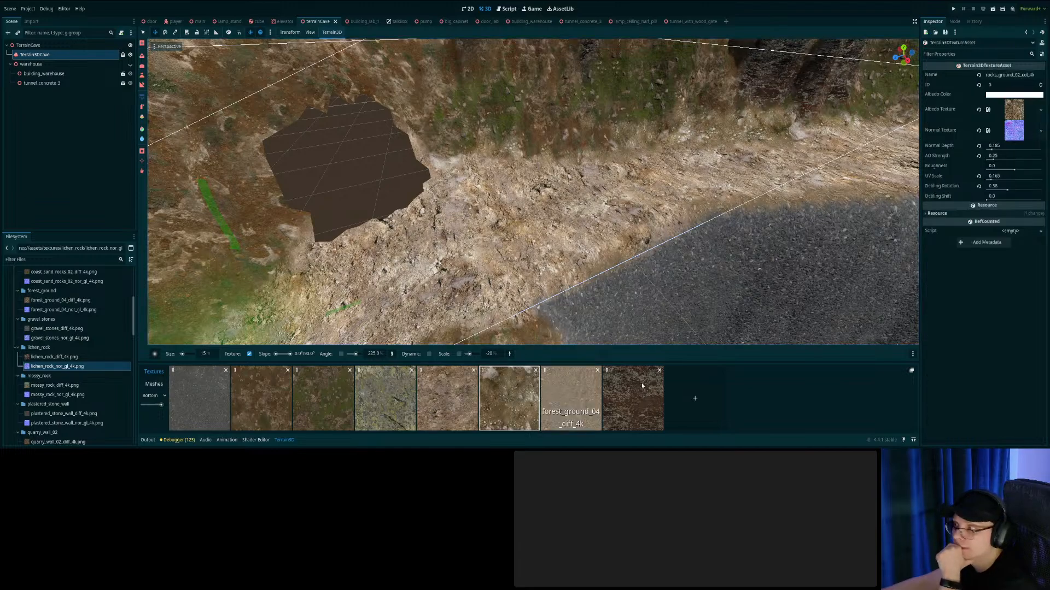
# Try a slightly higher detiling rotation on the lichen_rock_diff_4k texture and undo the change.
pyautogui.click(629, 391)
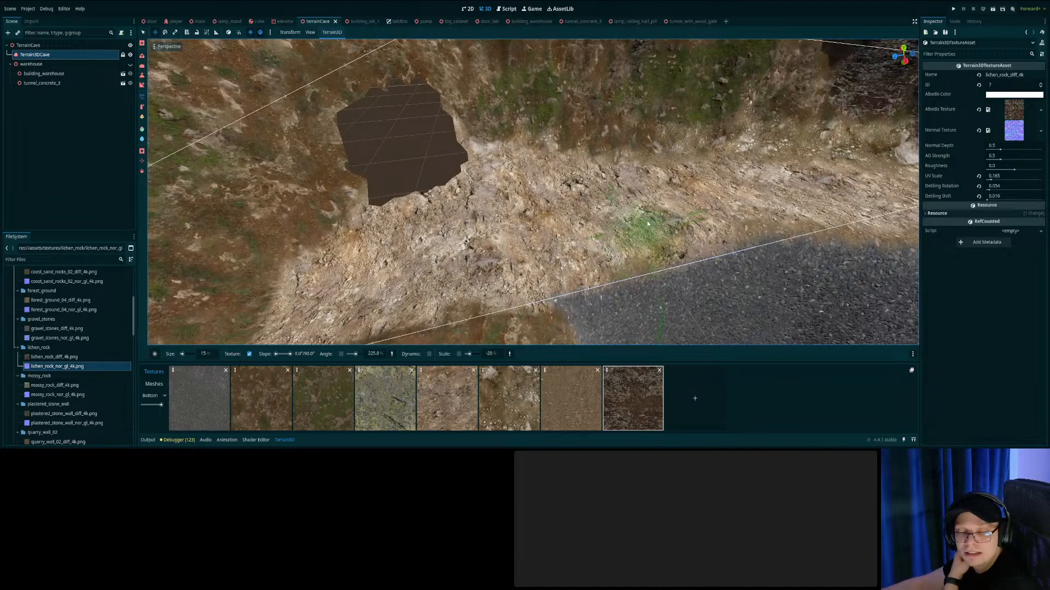
pyautogui.moveTo(616, 203)
pyautogui.mouseDown(button='right')
pyautogui.moveTo(673, 203)
pyautogui.moveTo(778, 146)
pyautogui.mouseUp(button='right')
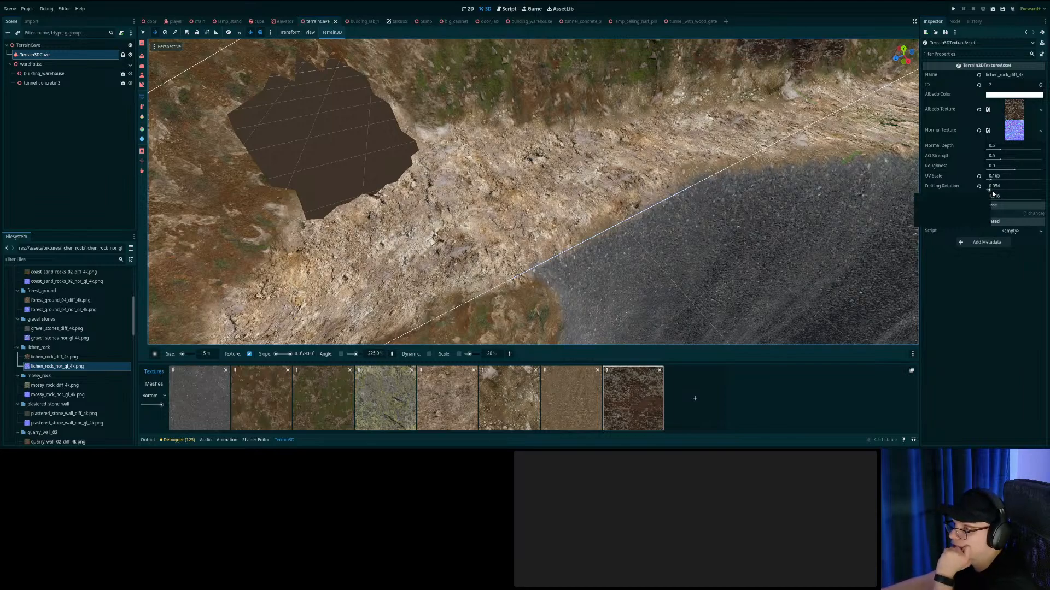
pyautogui.moveTo(991, 189); pyautogui.dragTo(994, 189)
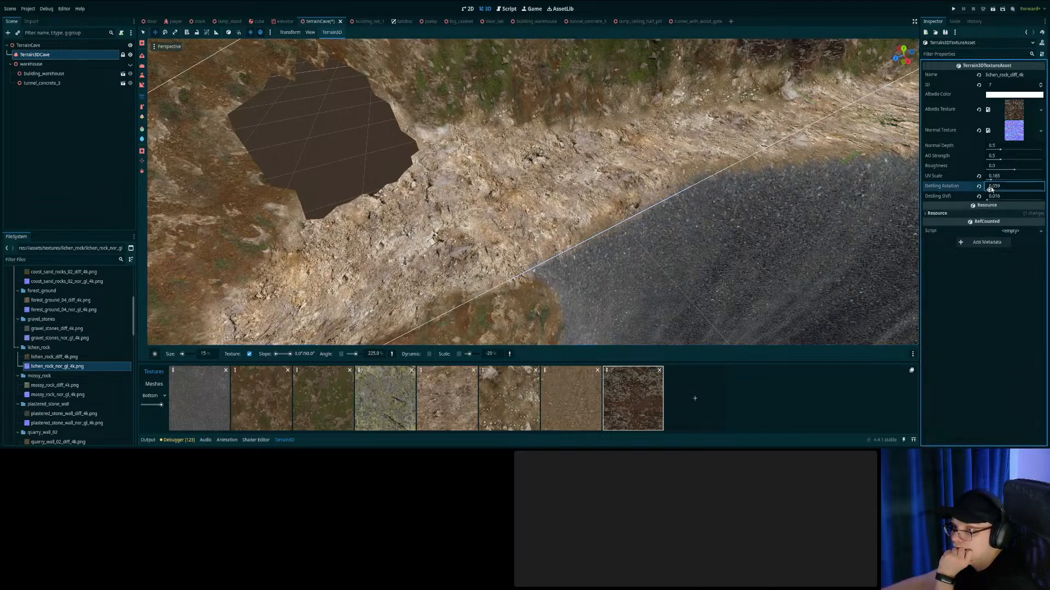
pyautogui.hotkey('ctrl', 'z')
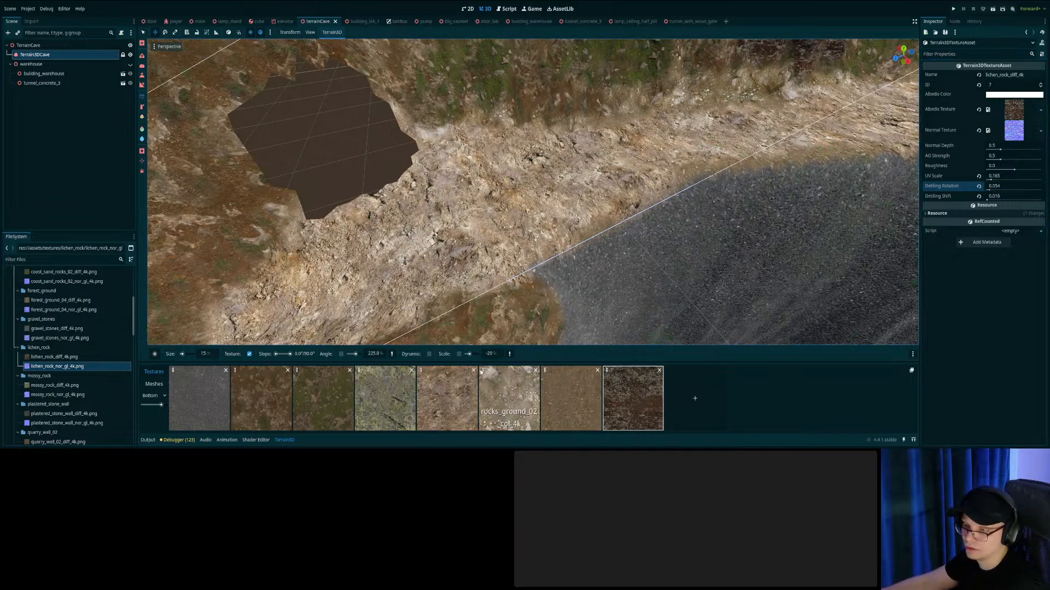
# Set the UV scale of the rocks_ground_08_diff_4k texture to 0.11, judging the rock size on the path.
pyautogui.click(481, 372)
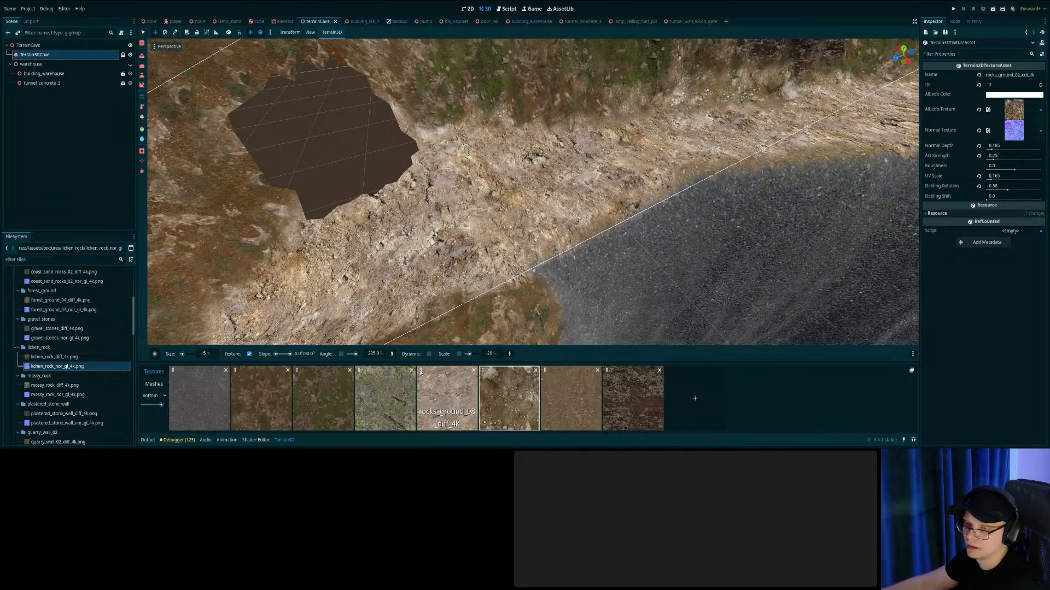
pyautogui.moveTo(481, 295); pyautogui.dragTo(481, 328, button='right')
pyautogui.press('s')
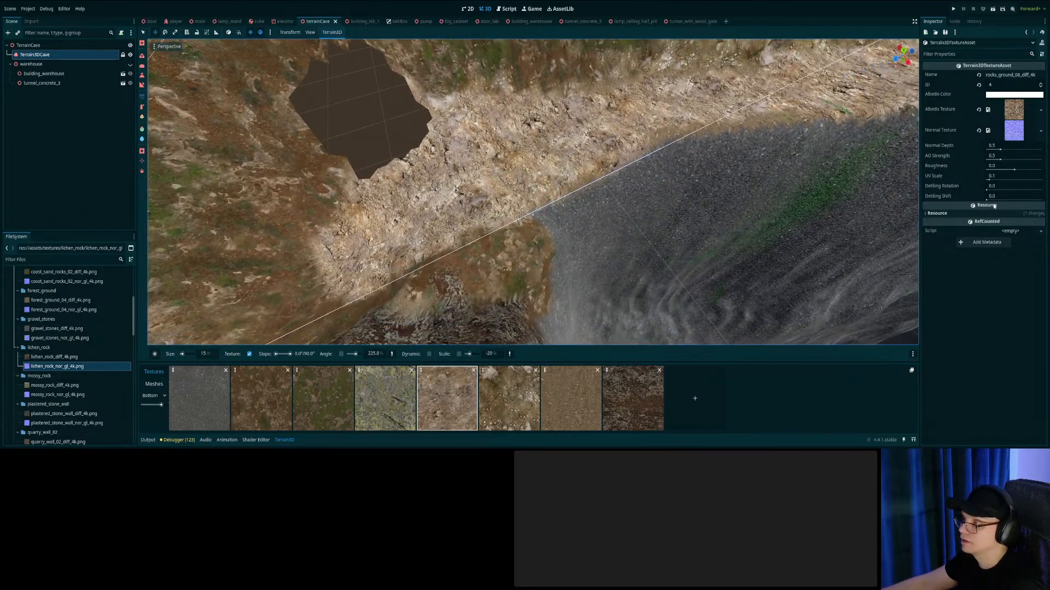
pyautogui.moveTo(991, 183); pyautogui.dragTo(987, 182)
pyautogui.click(978, 176)
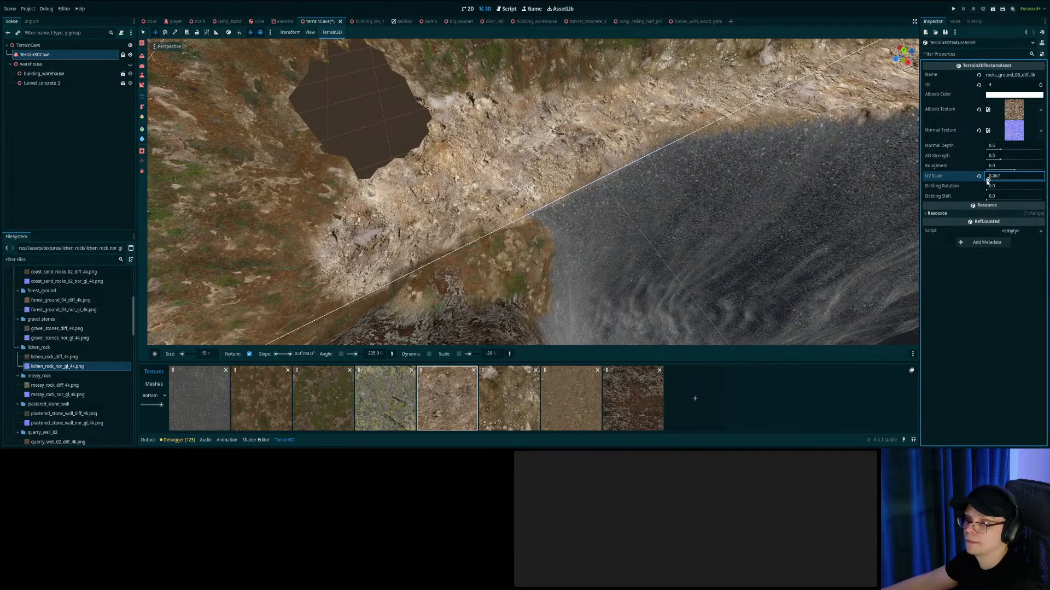
pyautogui.moveTo(836, 191); pyautogui.dragTo(781, 219, button='right')
pyautogui.moveTo(533, 191); pyautogui.dragTo(490, 198, button='right')
pyautogui.click(990, 179)
pyautogui.moveTo(990, 181); pyautogui.dragTo(990, 180)
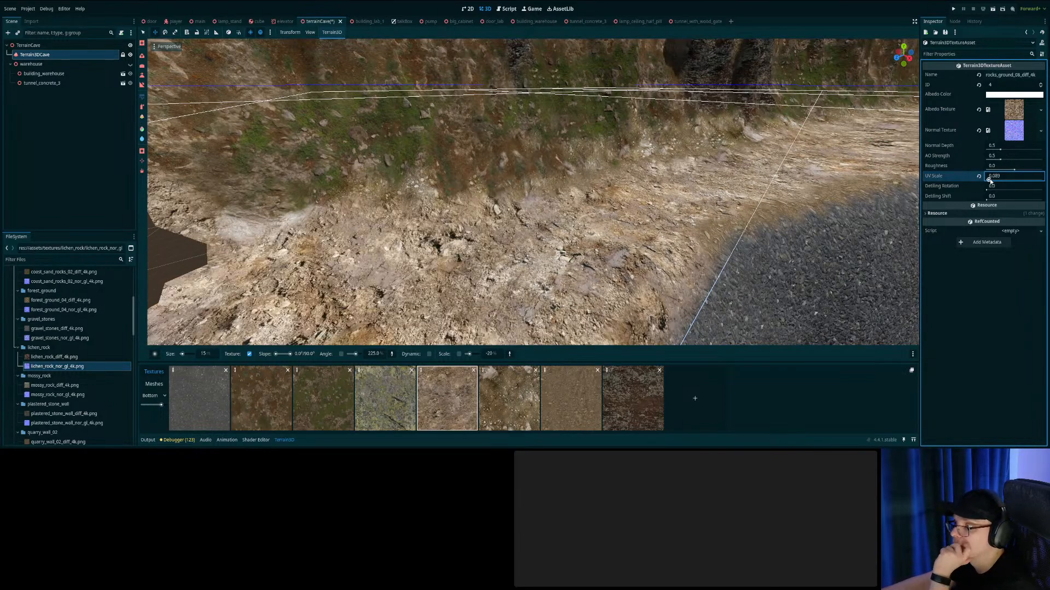
pyautogui.moveTo(989, 181); pyautogui.dragTo(990, 181)
pyautogui.moveTo(785, 222); pyautogui.dragTo(742, 201, button='right')
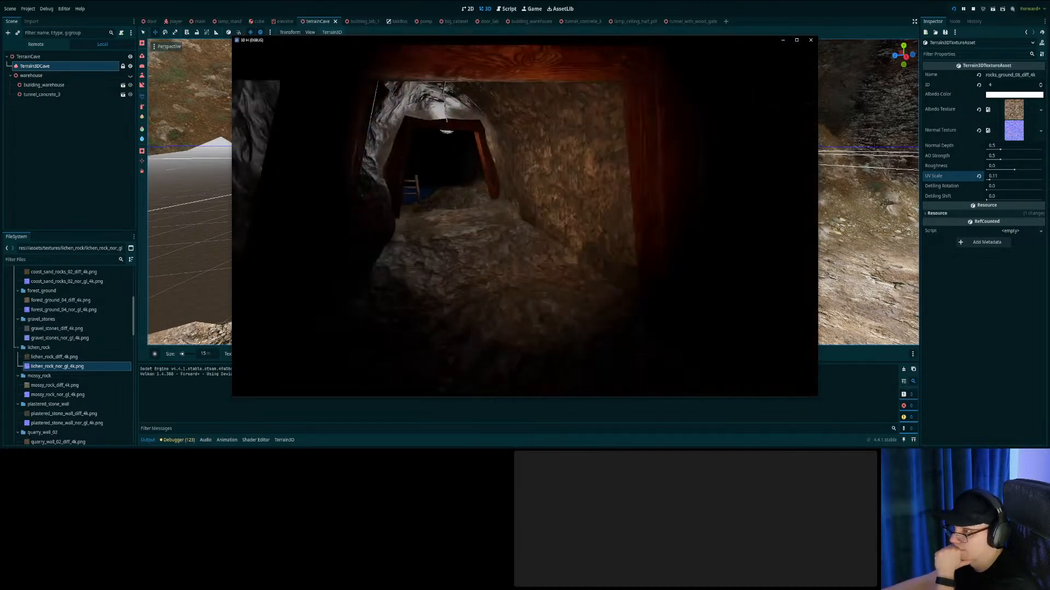
# Walk through the tunnel onto the fenced path in the running game and examine the rescaled ground texture and the cliff foot.
pyautogui.press('w')
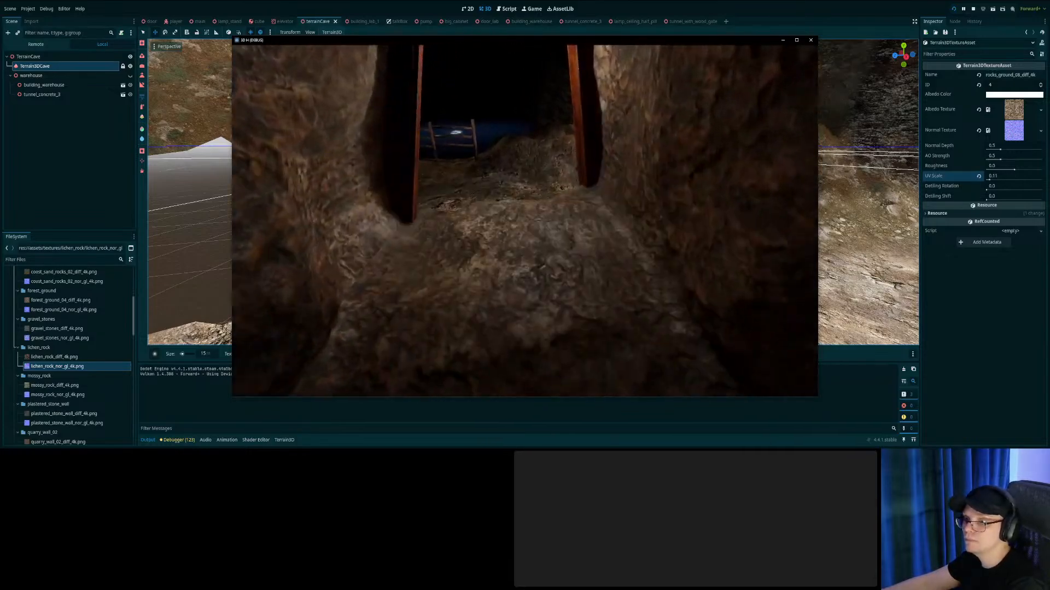
pyautogui.press('w')
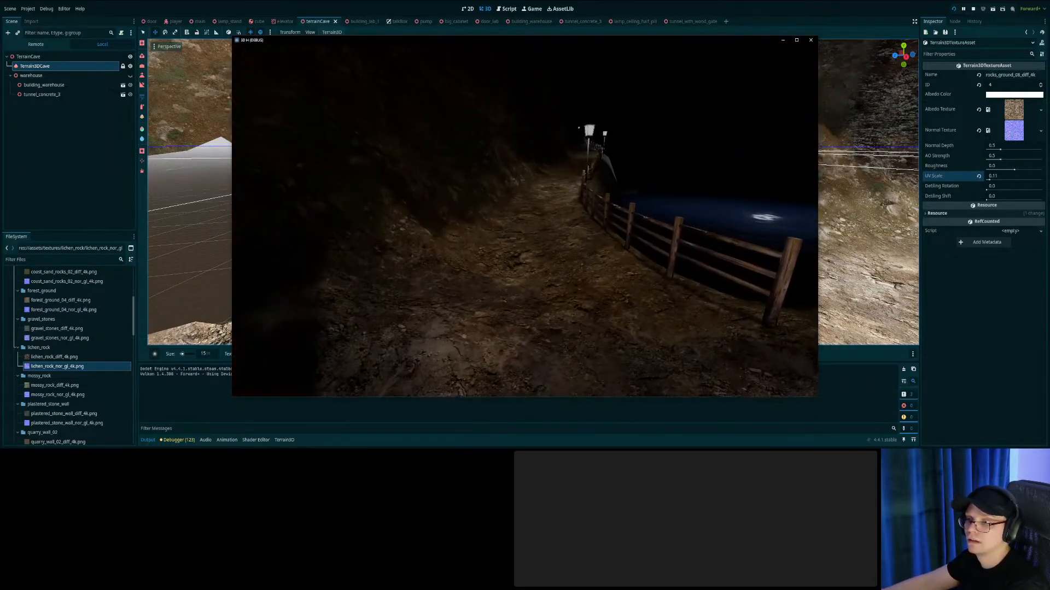
pyautogui.press('w')
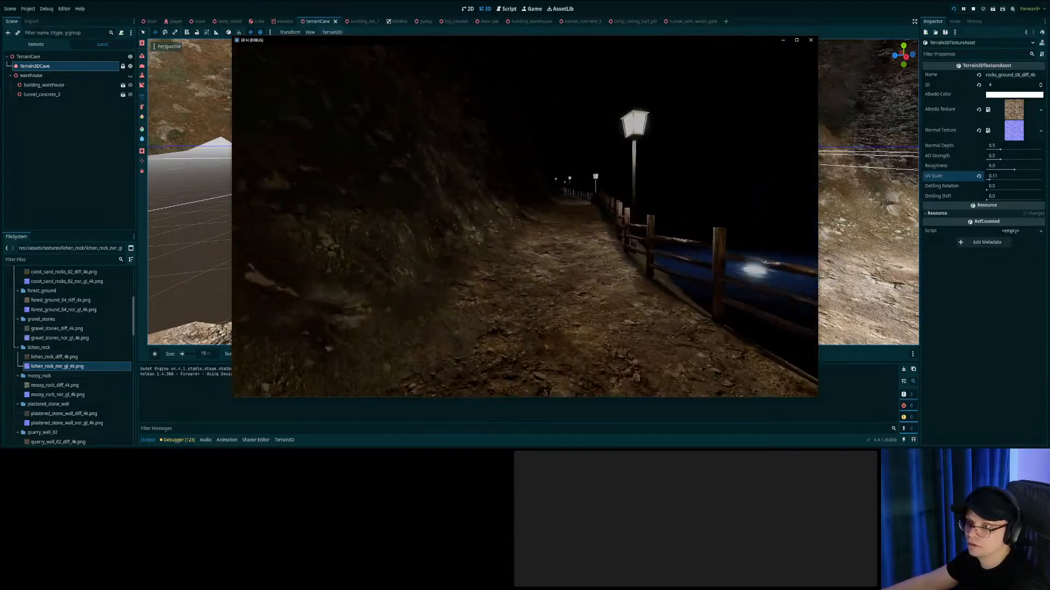
pyautogui.press('w')
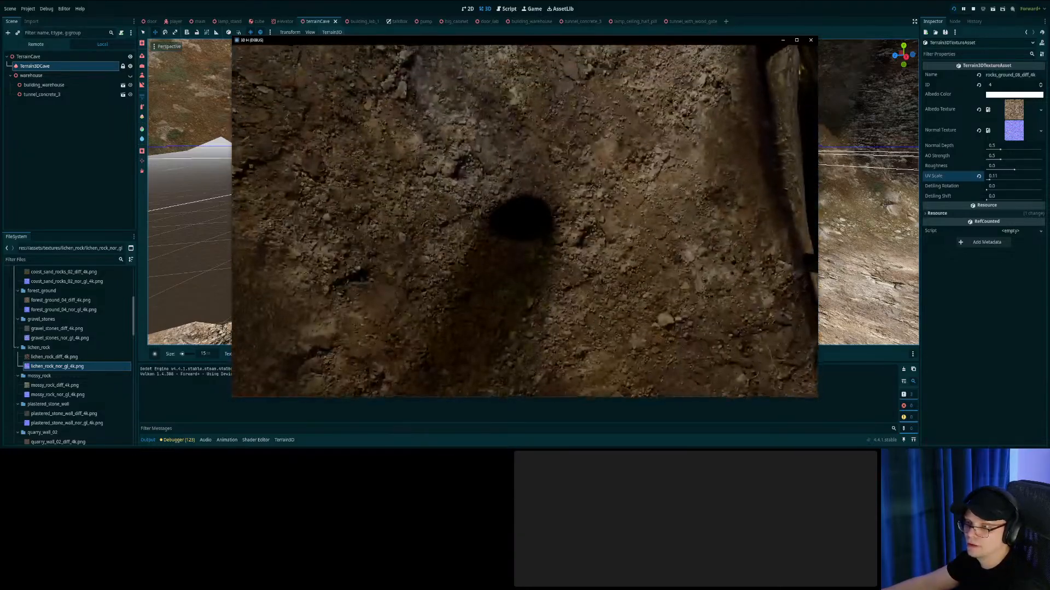
pyautogui.press('w')
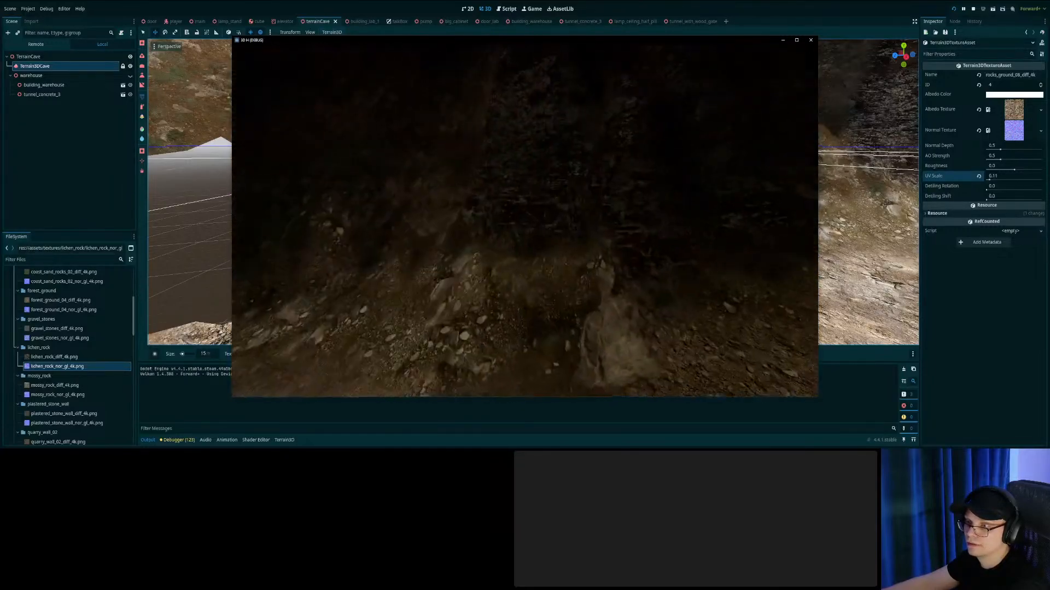
pyautogui.press('w')
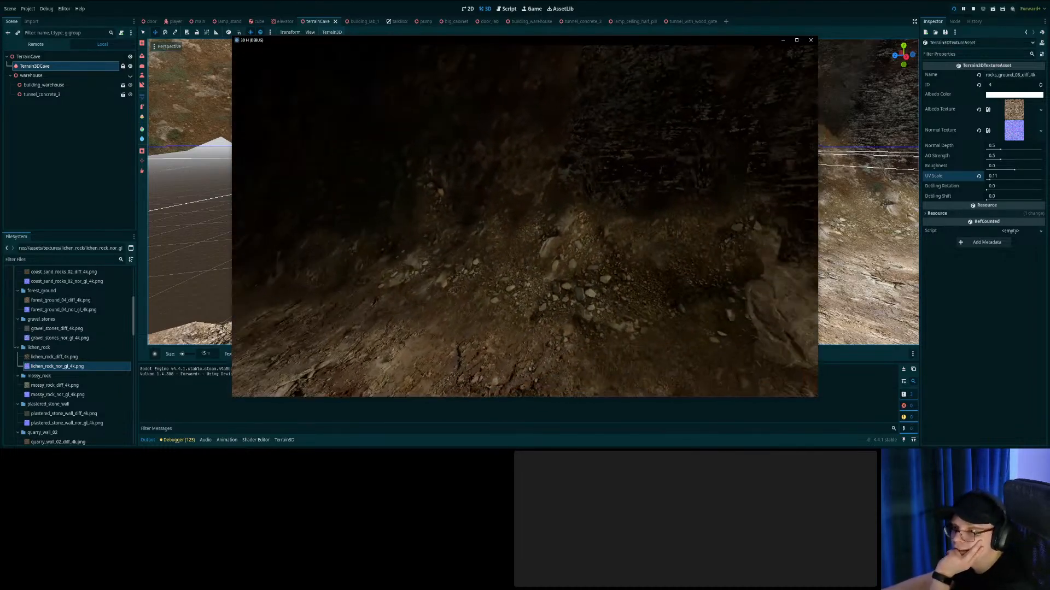
# Walk back to the timber tunnel entrance to examine the ground and walls around the lamp, and stop the game.
pyautogui.press('w')
pyautogui.press('w')
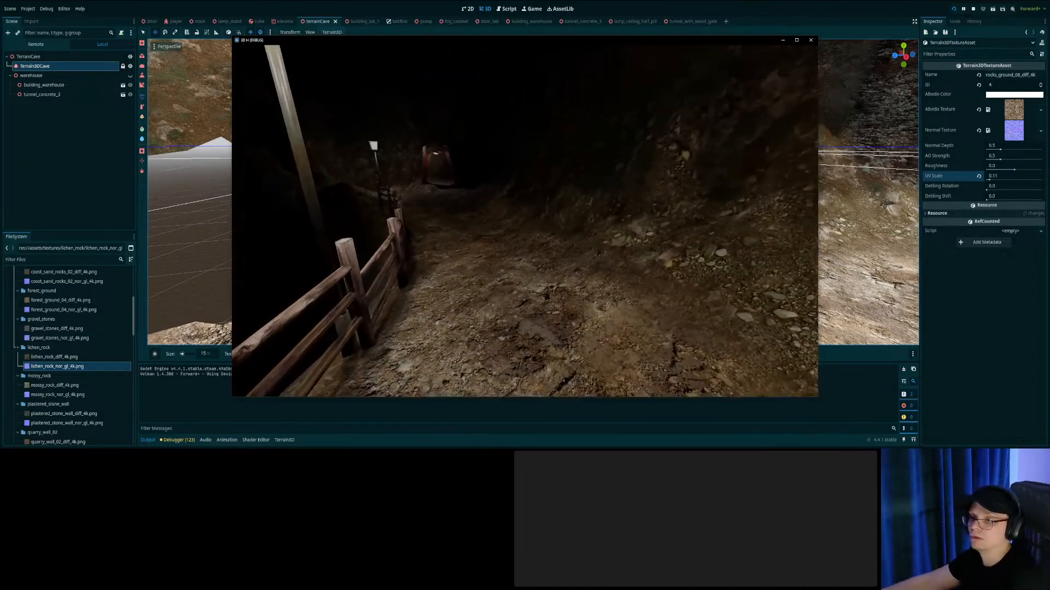
pyautogui.press('w')
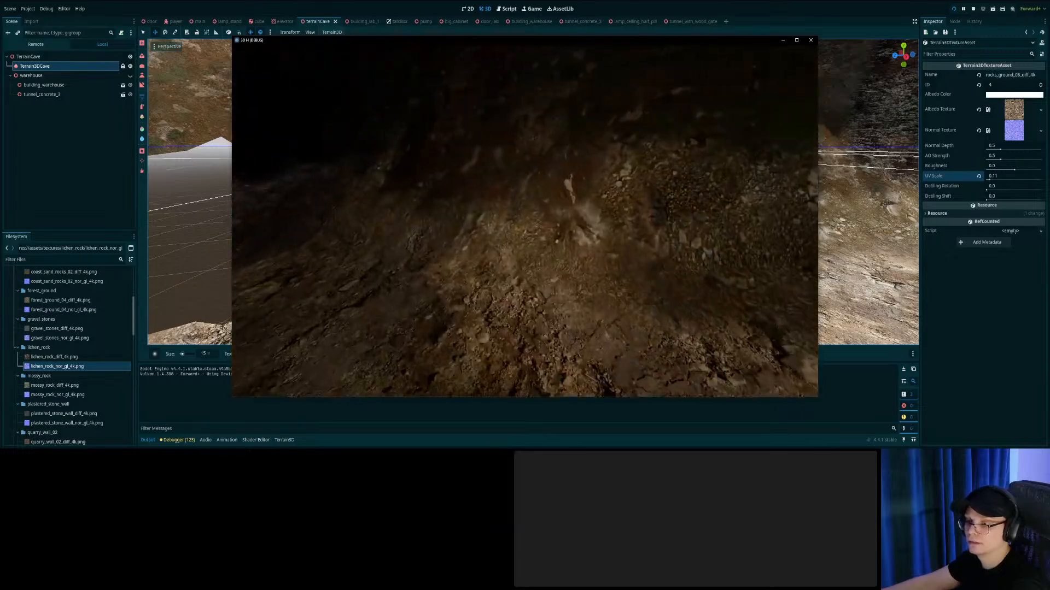
pyautogui.press('w')
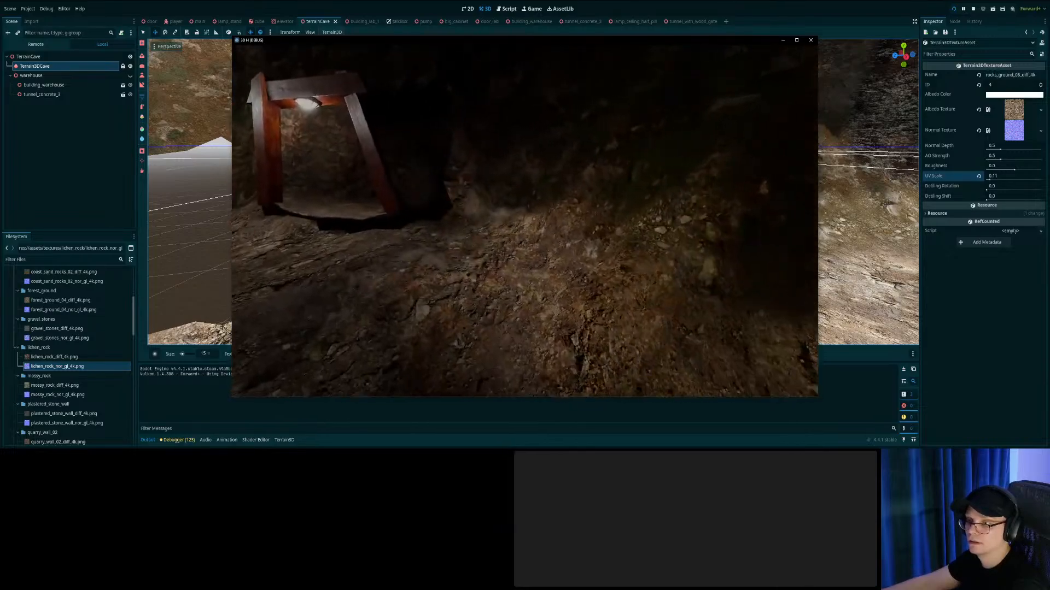
pyautogui.press('w')
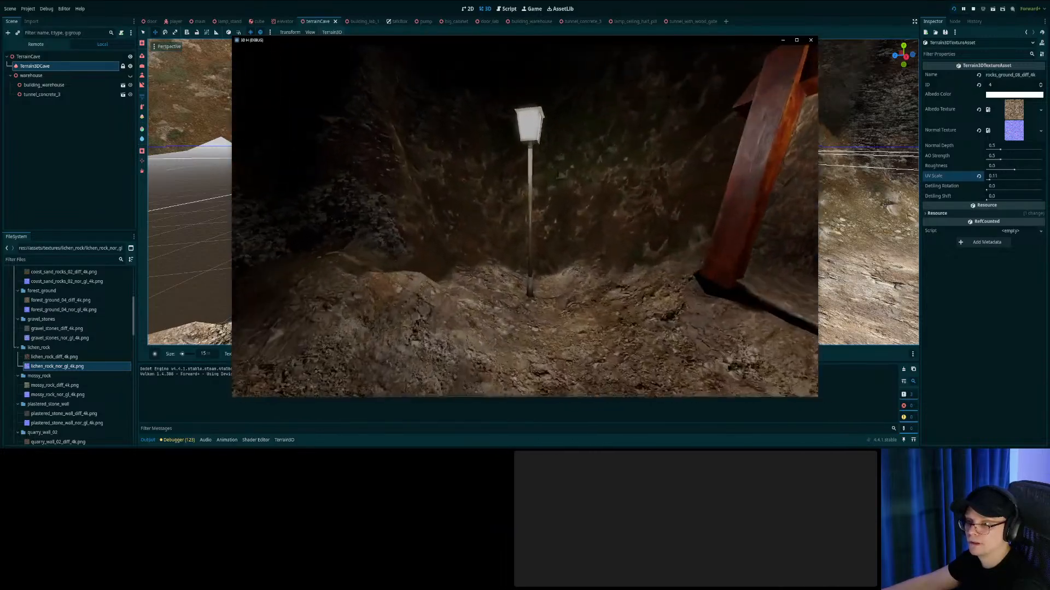
pyautogui.press('w')
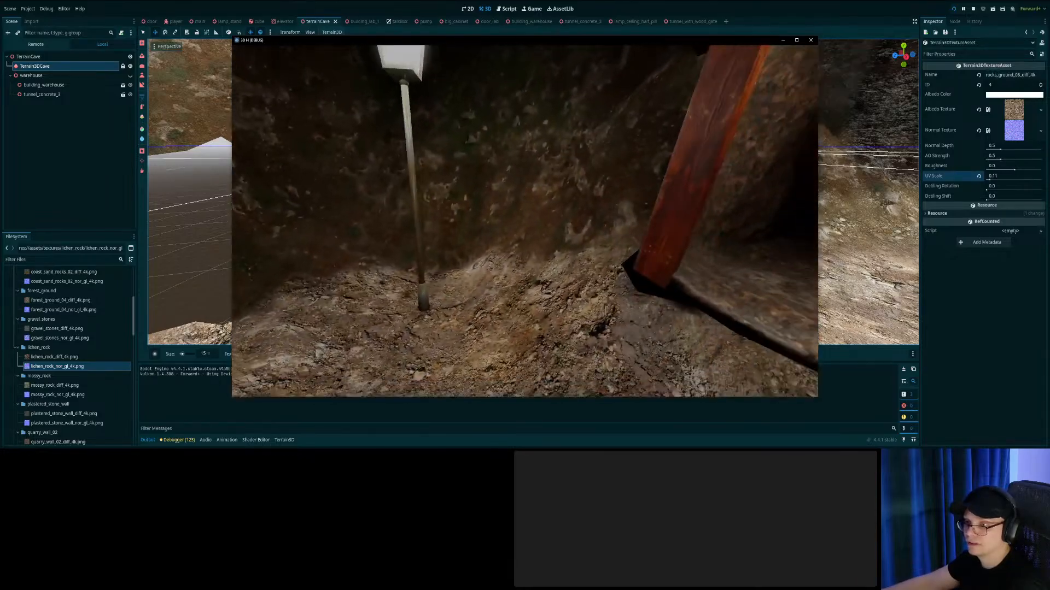
pyautogui.press('w')
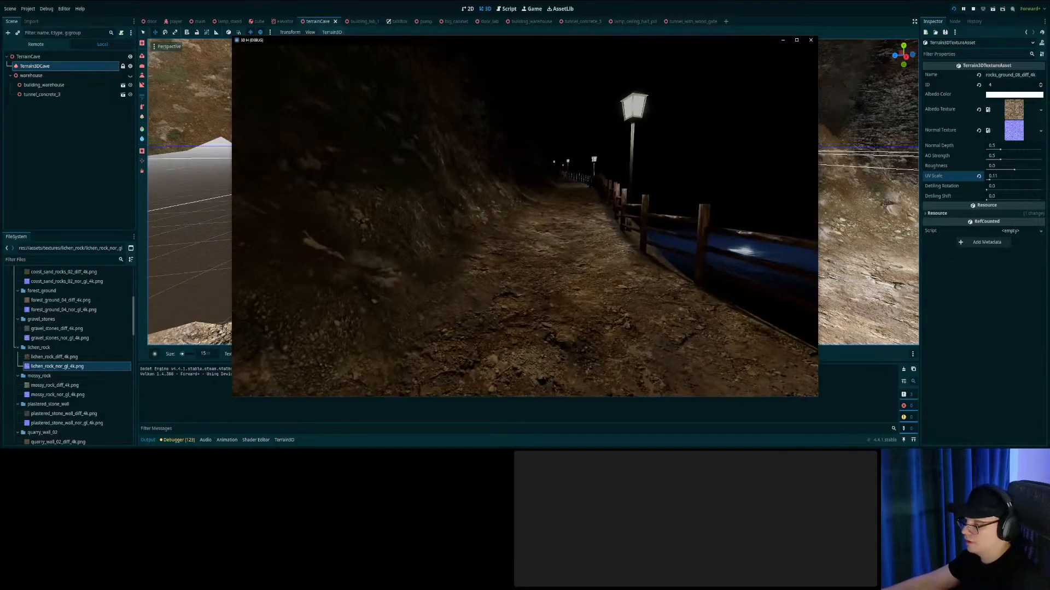
pyautogui.press('Escape')
pyautogui.scroll(-15, 587, 226)
pyautogui.scroll(13, 614, 195)
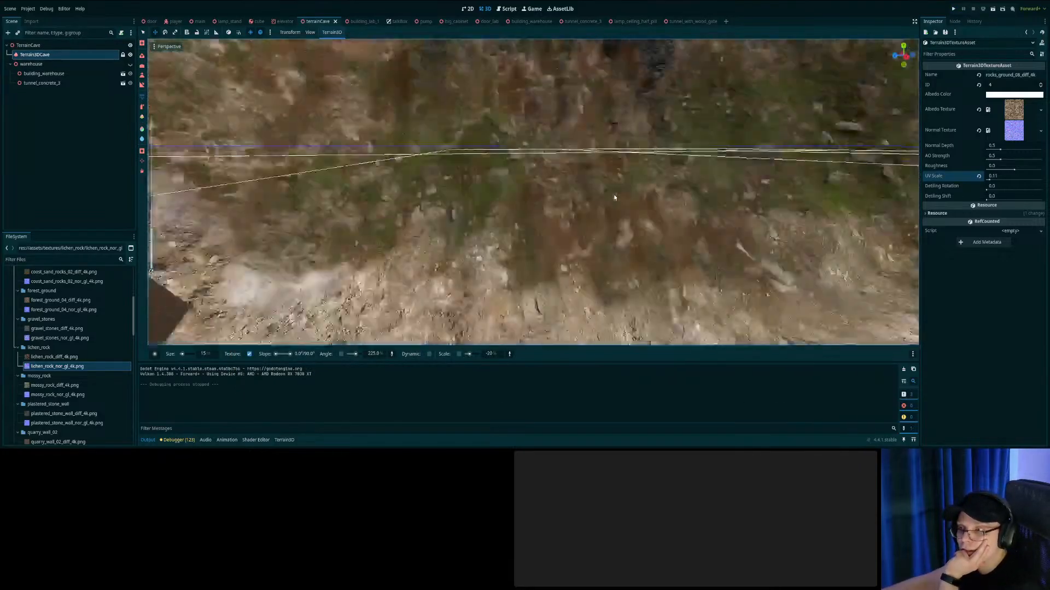
pyautogui.scroll(-8, 614, 196)
pyautogui.moveTo(615, 196); pyautogui.dragTo(653, 181, button='right')
pyautogui.press('w')
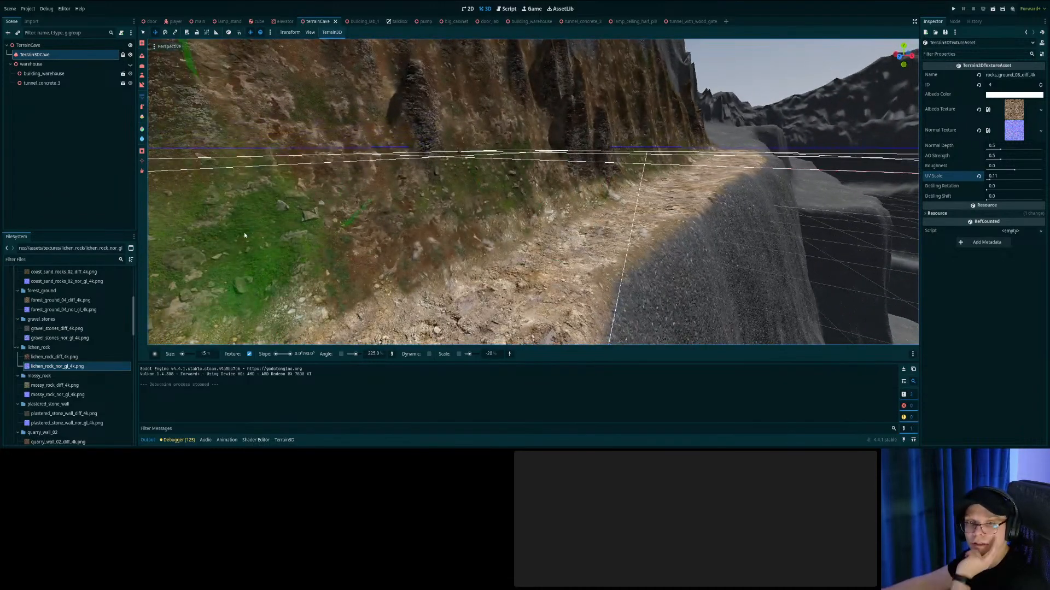
# Select the Terrain3DCave node, try a brush stroke with the active texture on the path, and undo it.
pyautogui.click(38, 55)
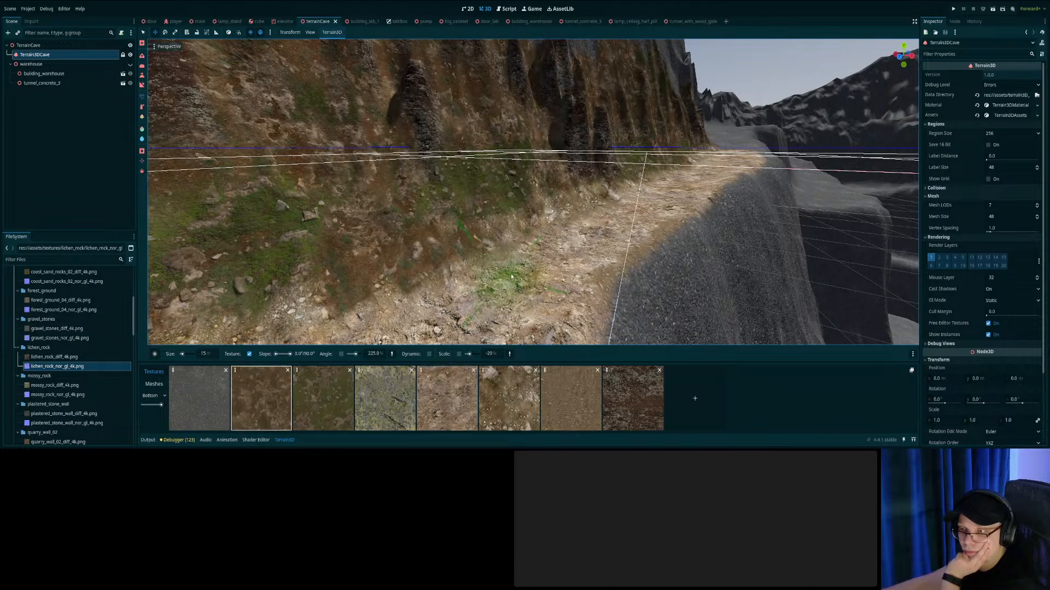
pyautogui.moveTo(502, 281); pyautogui.dragTo(512, 323, button='right')
pyautogui.moveTo(481, 235); pyautogui.dragTo(493, 249)
pyautogui.hotkey('ctrl', 'z')
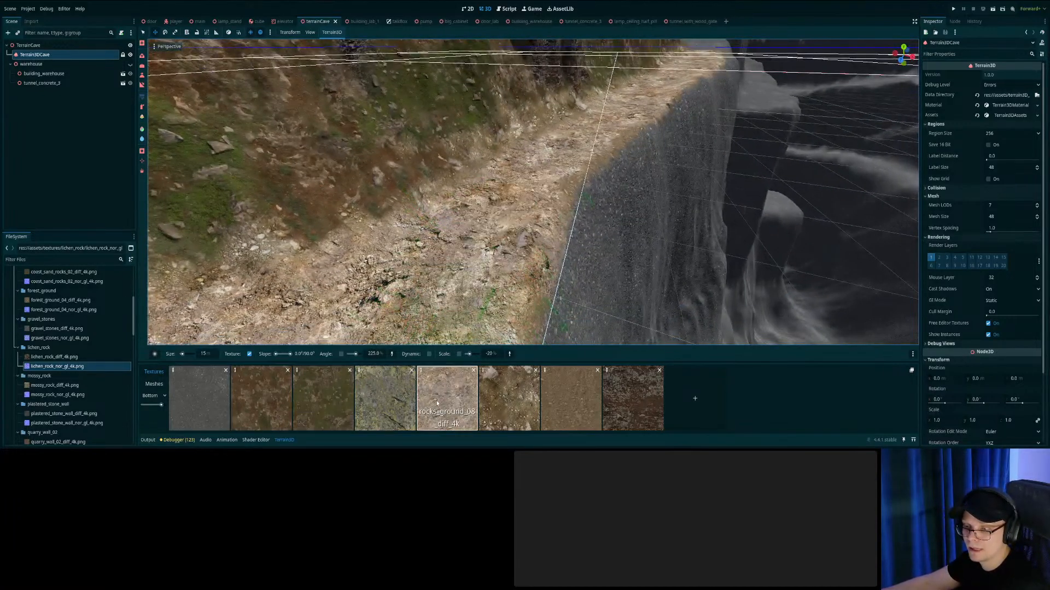
# Paint the rocks_ground_02_col_4k texture along the path at the foot of the cliff.
pyautogui.click(496, 395)
pyautogui.moveTo(506, 317)
pyautogui.mouseDown()
pyautogui.moveTo(483, 282)
pyautogui.moveTo(545, 162)
pyautogui.moveTo(513, 191)
pyautogui.moveTo(501, 183)
pyautogui.mouseUp()
pyautogui.moveTo(533, 219); pyautogui.dragTo(591, 218, button='middle')
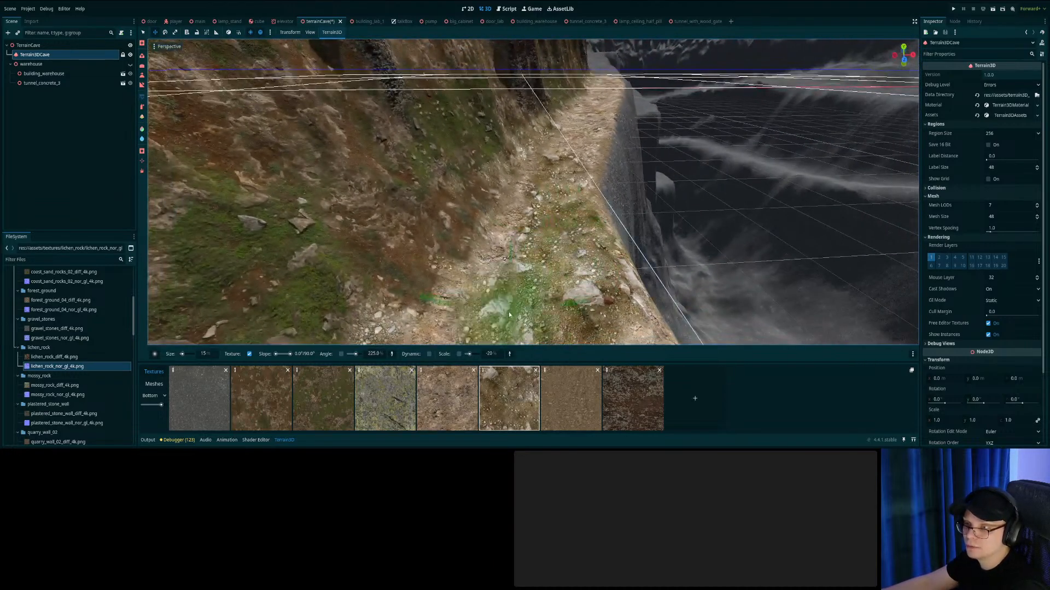
pyautogui.moveTo(549, 174)
pyautogui.mouseDown(button='right')
pyautogui.moveTo(563, 117)
pyautogui.moveTo(528, 219)
pyautogui.moveTo(449, 235)
pyautogui.moveTo(388, 228)
pyautogui.mouseUp(button='right')
pyautogui.press('w')
pyautogui.press('s')
pyautogui.moveTo(474, 235)
pyautogui.mouseDown()
pyautogui.moveTo(441, 257)
pyautogui.moveTo(446, 205)
pyautogui.moveTo(547, 238)
pyautogui.mouseUp()
pyautogui.moveTo(547, 239)
pyautogui.mouseDown(button='right')
pyautogui.moveTo(613, 221)
pyautogui.moveTo(604, 257)
pyautogui.moveTo(610, 205)
pyautogui.mouseUp(button='right')
pyautogui.press('a')
pyautogui.press('s')
# Set the rocks_ground_02_col_4k texture's detiling rotation to 0.309 and its UV scale to 0.187, judging the stones on the path.
pyautogui.rightClick(500, 392)
pyautogui.press('s')
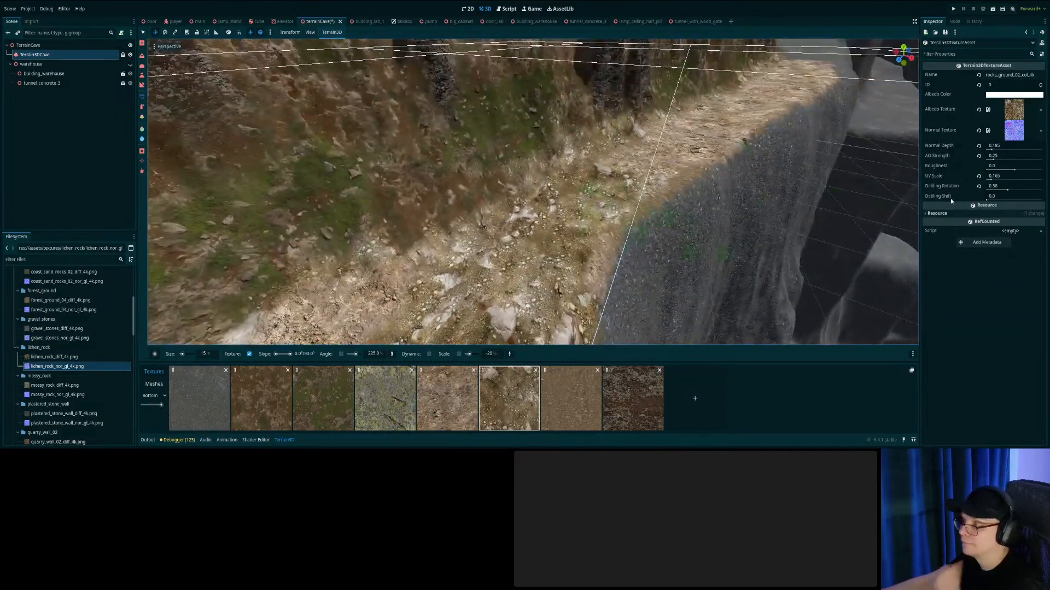
pyautogui.moveTo(1007, 190); pyautogui.dragTo(991, 181)
pyautogui.moveTo(684, 192); pyautogui.dragTo(637, 159, button='right')
pyautogui.press('w')
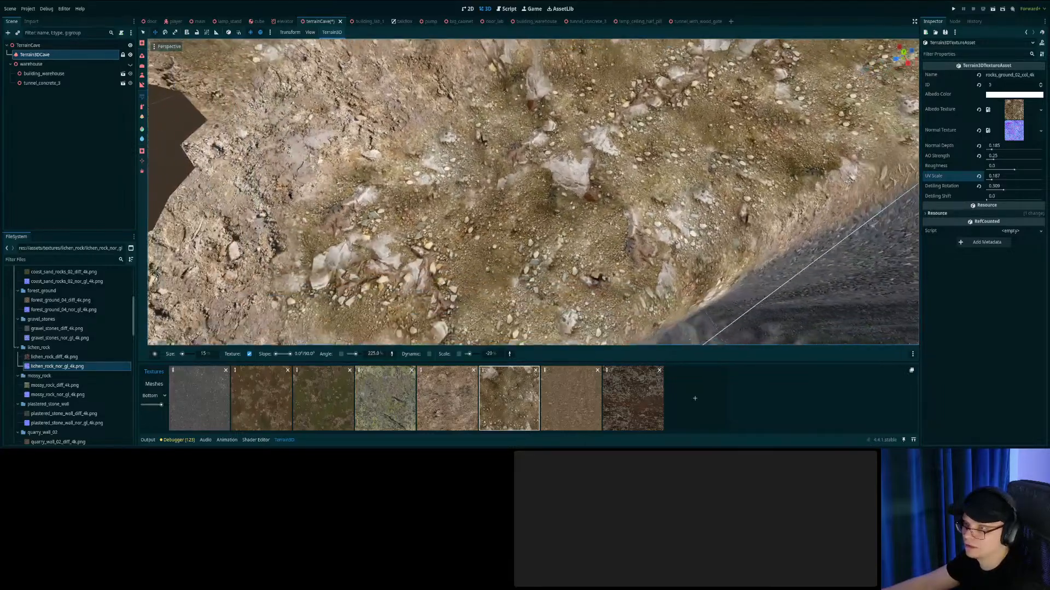
pyautogui.press('s')
pyautogui.moveTo(579, 235); pyautogui.dragTo(602, 219, button='right')
# Preview the plastered_stone_wall, rocks_ground_05, rocks_ground_02 and rocky_trail_02 diffuse files to find another path texture.
pyautogui.scroll(-3, 33, 394)
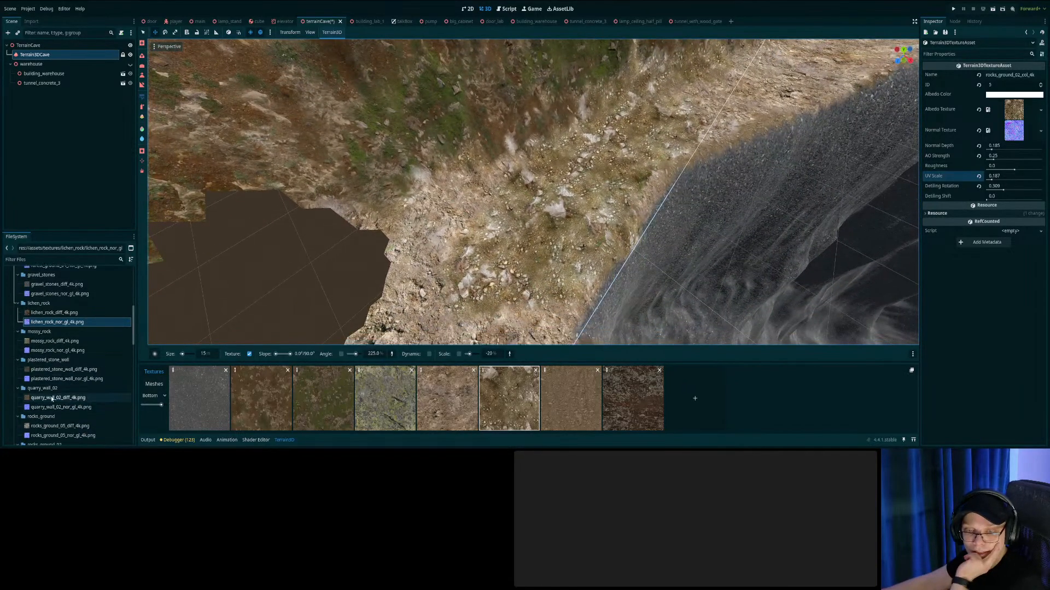
pyautogui.click(56, 370)
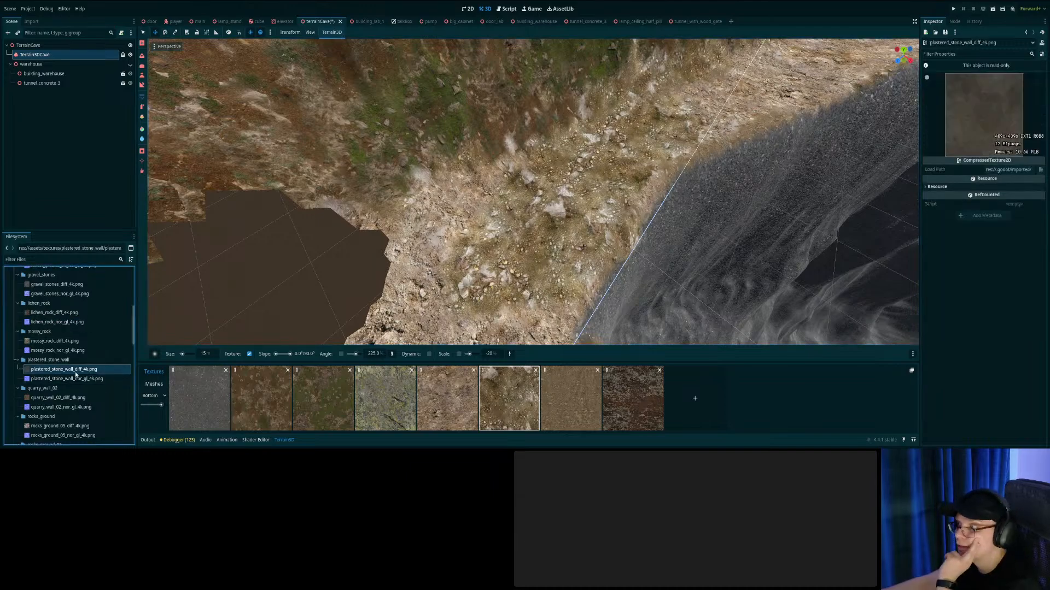
pyautogui.scroll(-2, 75, 375)
pyautogui.scroll(-2, 57, 394)
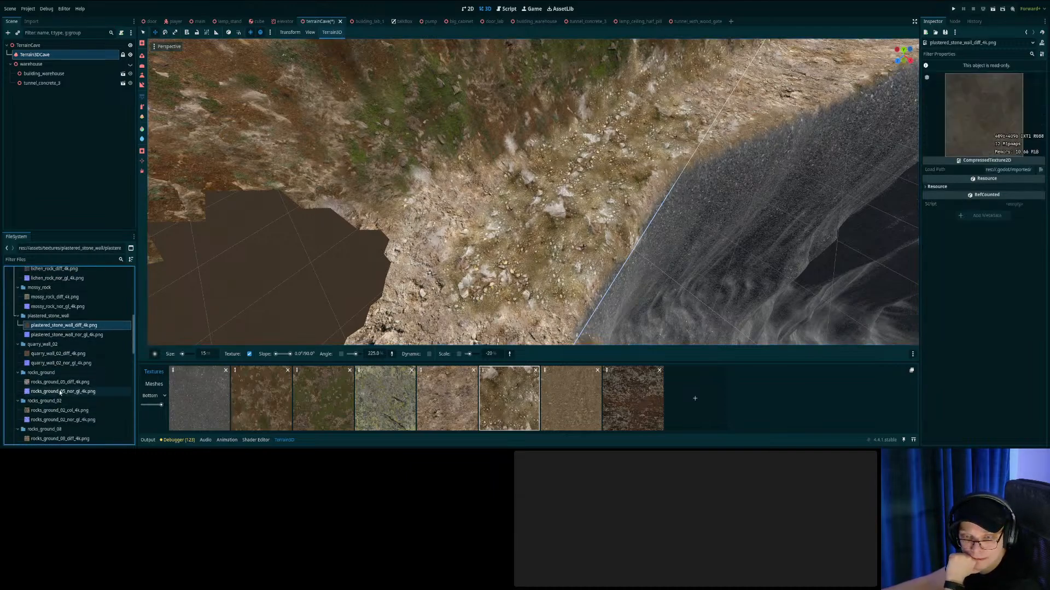
pyautogui.click(63, 384)
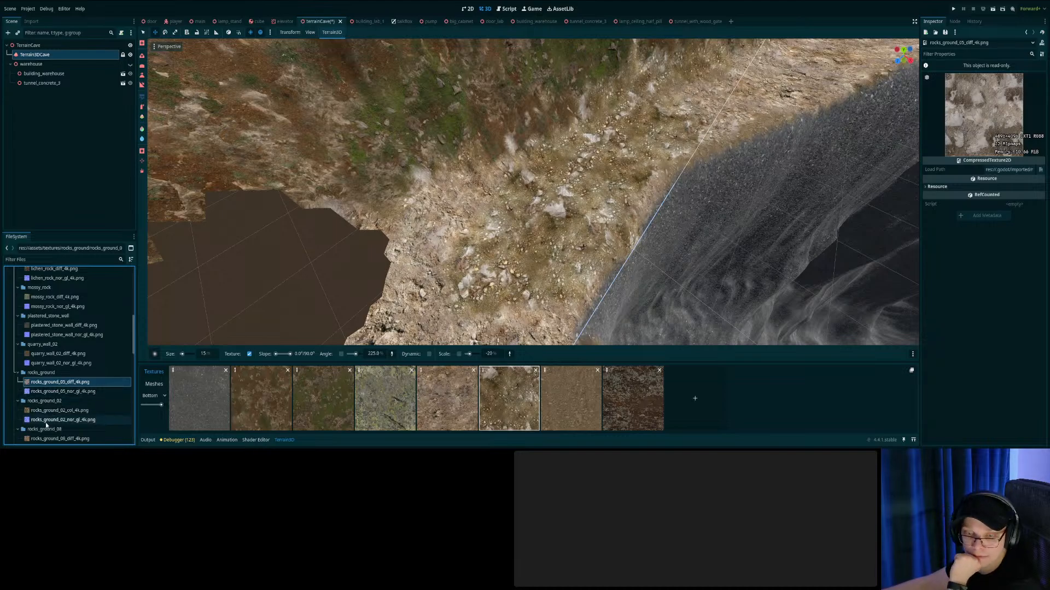
pyautogui.click(55, 411)
pyautogui.scroll(-3, 55, 413)
pyautogui.scroll(-3, 57, 411)
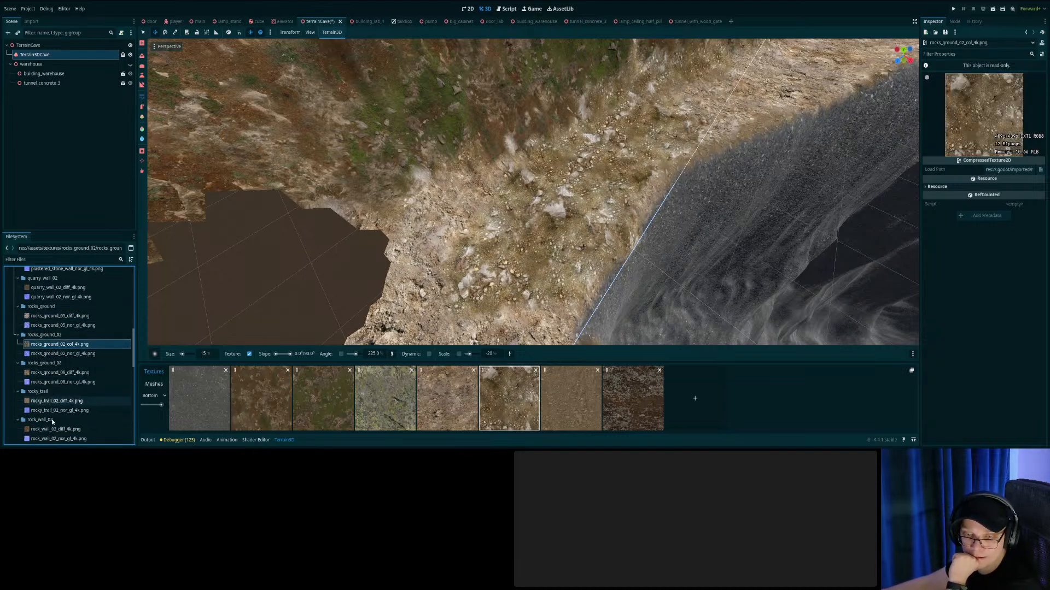
pyautogui.click(59, 401)
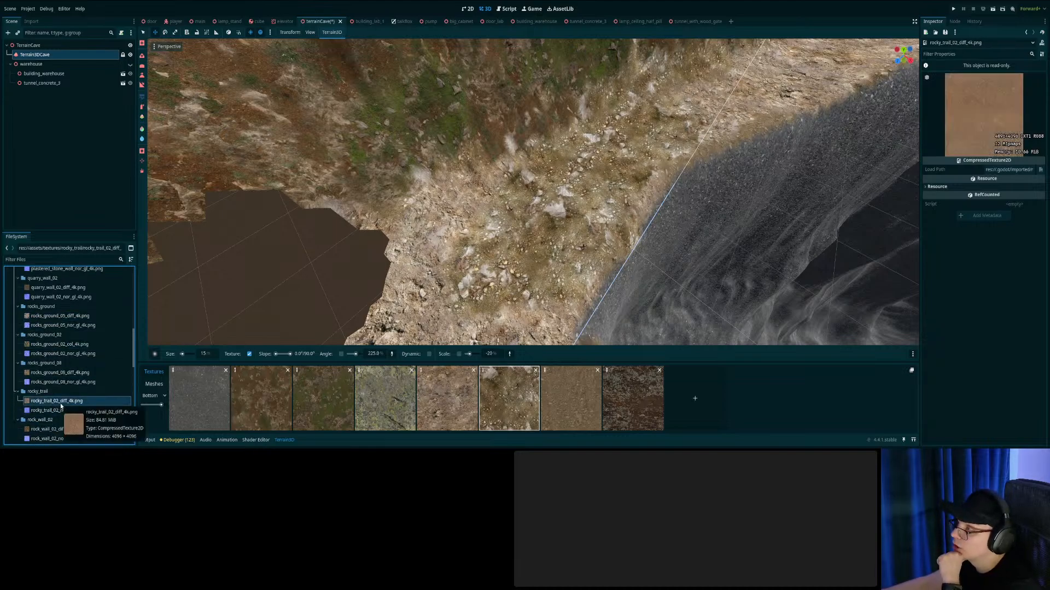
pyautogui.scroll(-1, 60, 405)
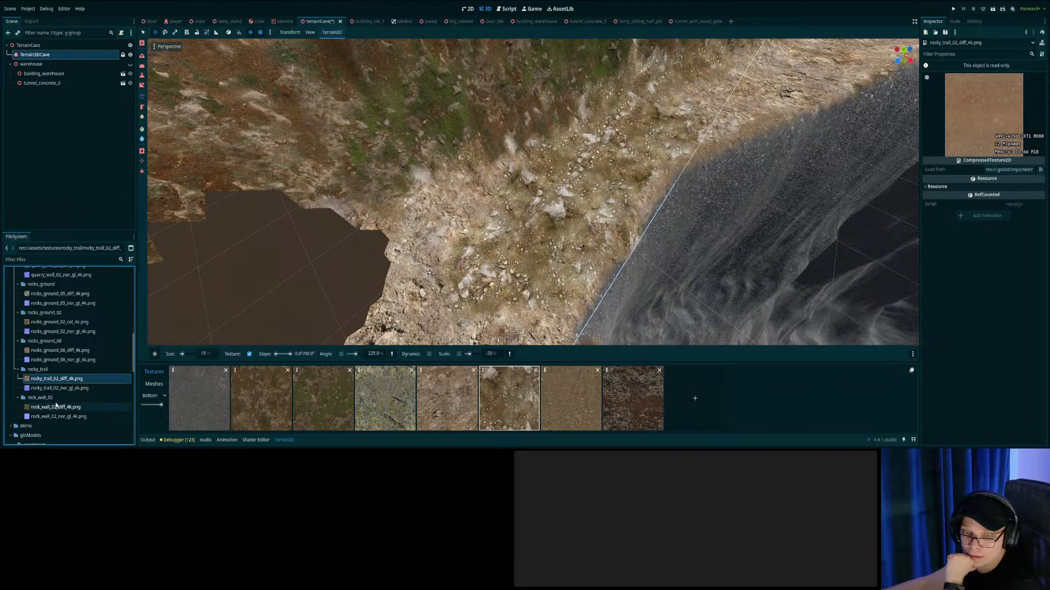
pyautogui.scroll(3, 61, 383)
pyautogui.scroll(-3, 61, 387)
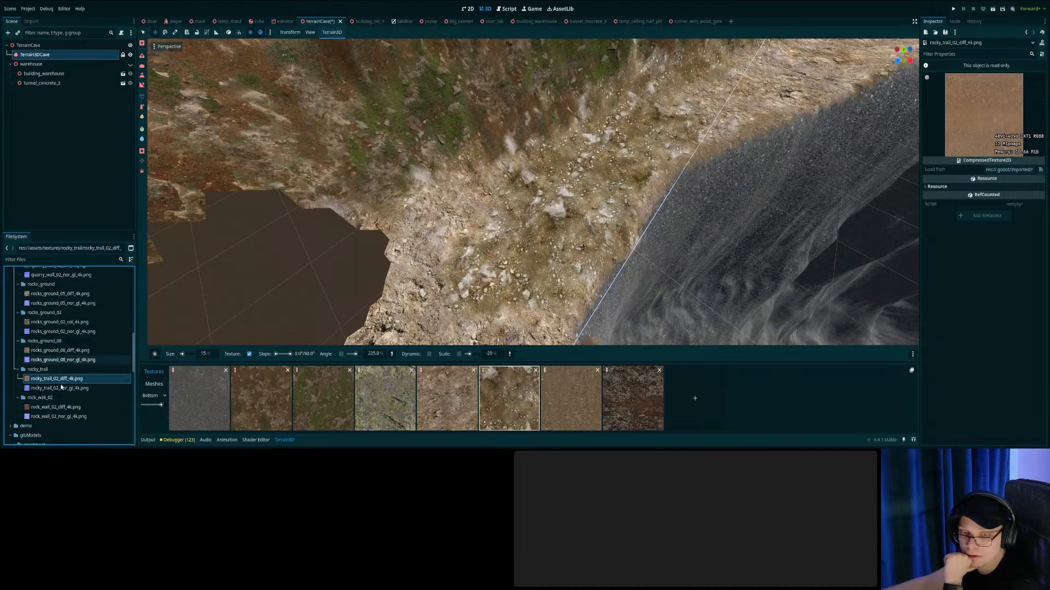
# Add a terrain texture with rocky_trail_02_diff_4k.png as albedo and rocky_trail_02_nor_gl_4k.png as normal map.
pyautogui.click(689, 398)
pyautogui.moveTo(60, 379); pyautogui.dragTo(1014, 109)
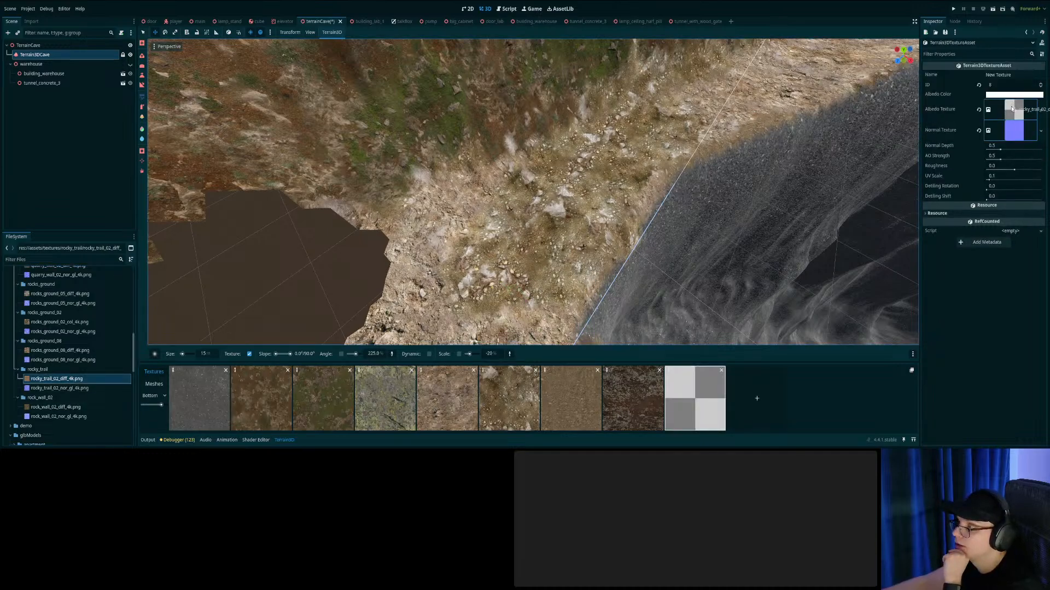
pyautogui.moveTo(36, 389); pyautogui.dragTo(164, 350)
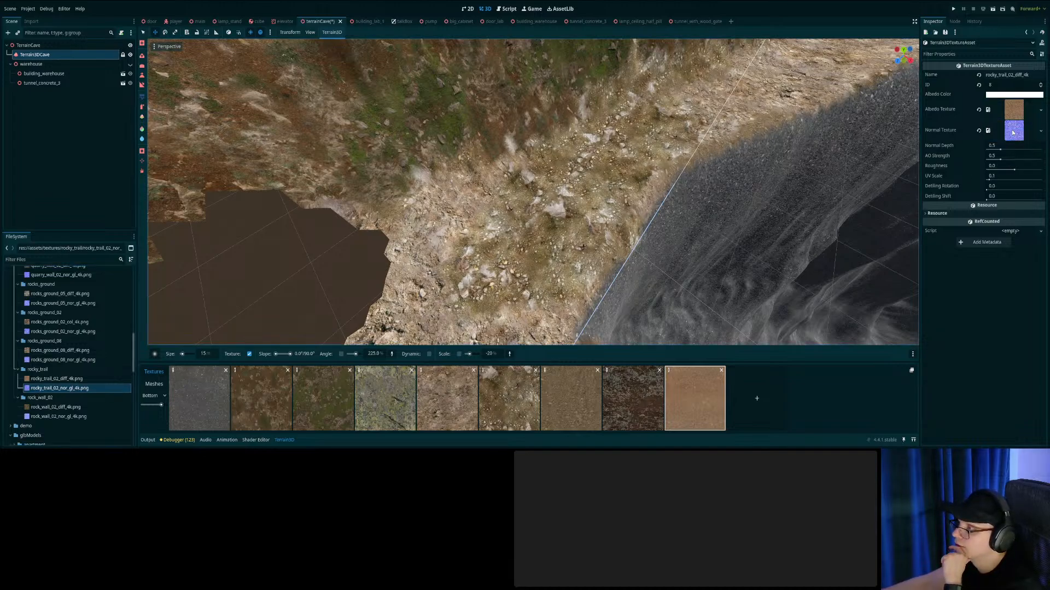
# Paint the rocky_trail_02_diff_4k texture over the path, undoing the first stroke and repainting the patch.
pyautogui.moveTo(481, 276)
pyautogui.mouseDown()
pyautogui.moveTo(553, 221)
pyautogui.moveTo(574, 186)
pyautogui.moveTo(604, 172)
pyautogui.mouseUp()
pyautogui.moveTo(629, 197); pyautogui.dragTo(645, 131, button='right')
pyautogui.hotkey('ctrl', 'z')
pyautogui.moveTo(628, 192); pyautogui.dragTo(613, 257, button='right')
pyautogui.moveTo(491, 258)
pyautogui.mouseDown()
pyautogui.moveTo(617, 173)
pyautogui.moveTo(519, 281)
pyautogui.mouseUp()
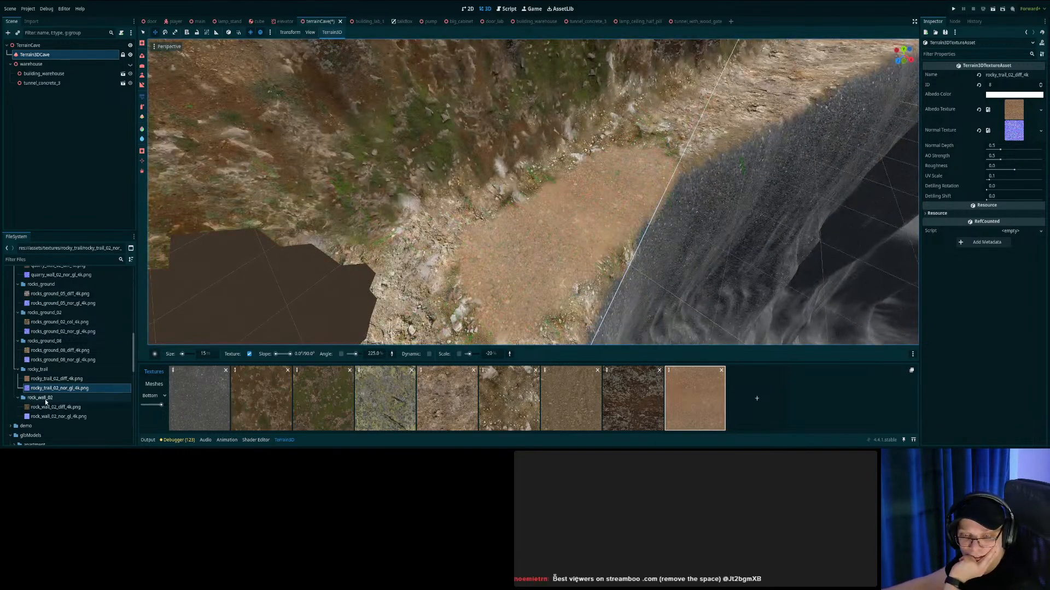
# Preview the cliff_side, brown_mud_rocks_01, aerial_rocks_02 and aerial_rocks_04 diffuse files in the textures folder.
pyautogui.scroll(3, 46, 402)
pyautogui.scroll(3, 49, 382)
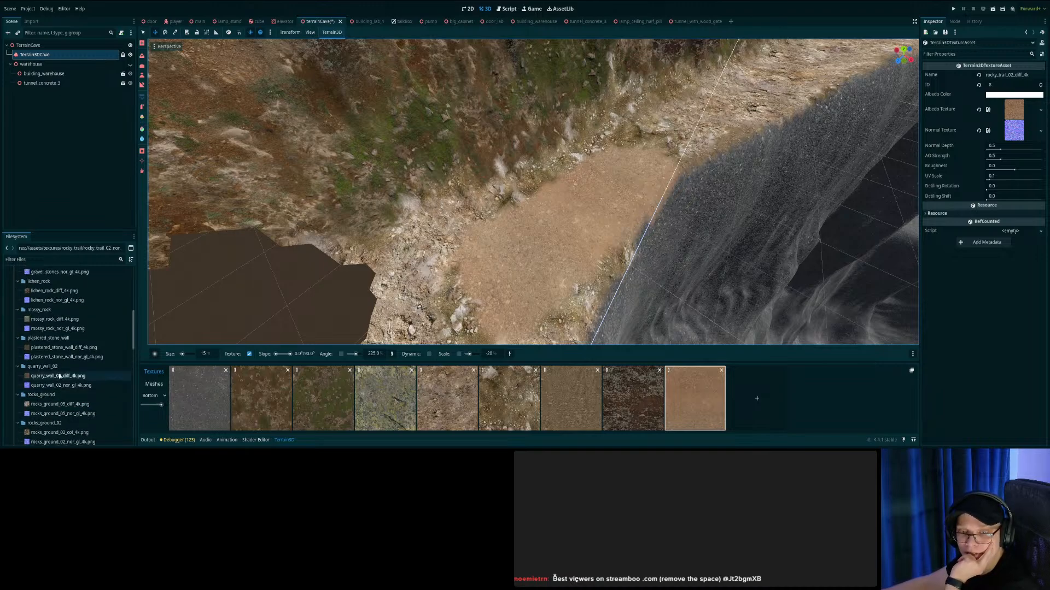
pyautogui.scroll(4, 64, 361)
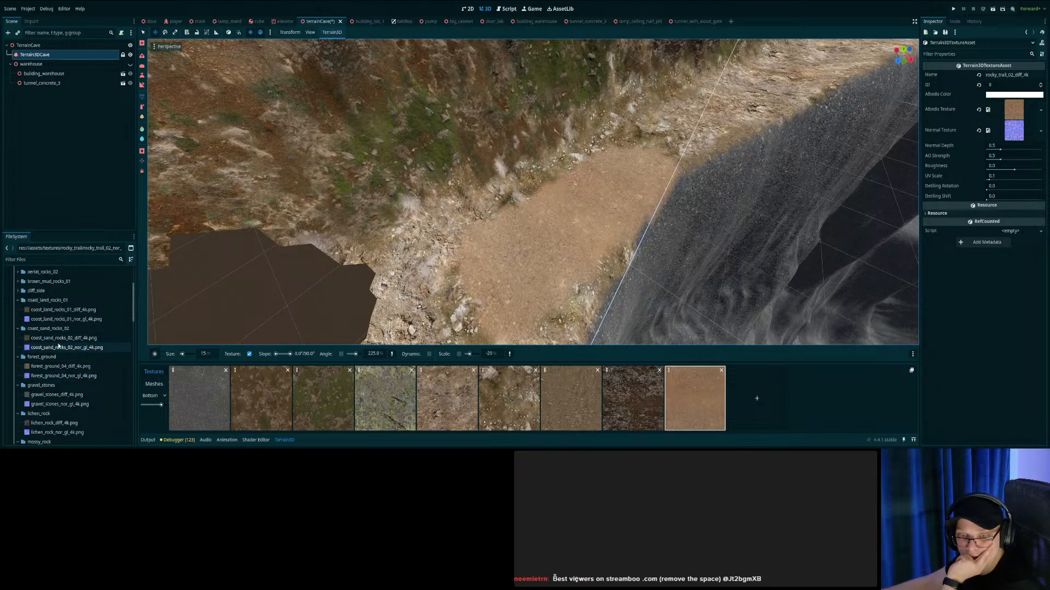
pyautogui.scroll(2, 52, 341)
pyautogui.click(18, 335)
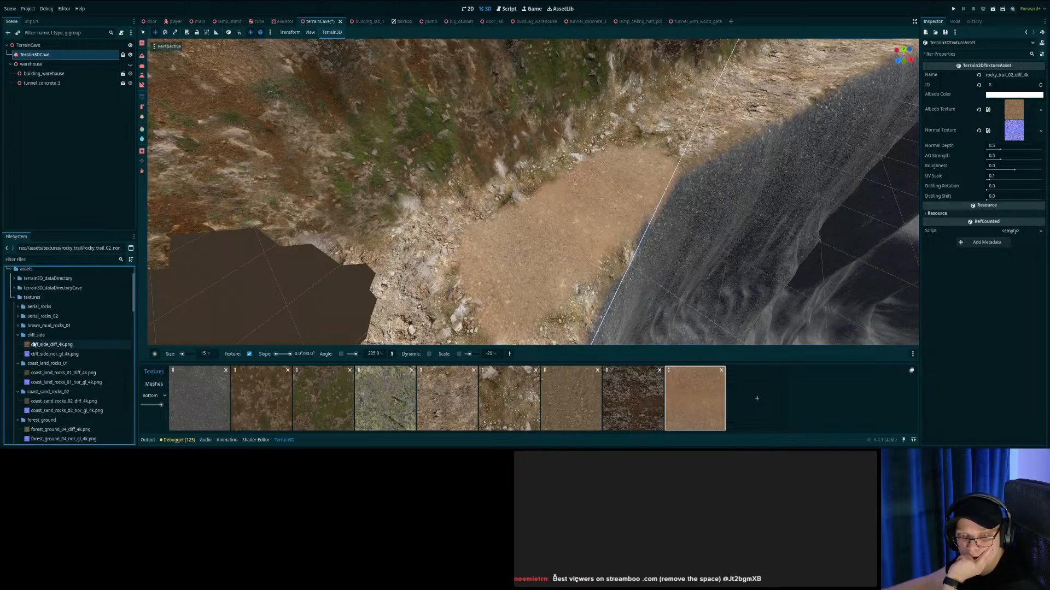
pyautogui.click(35, 345)
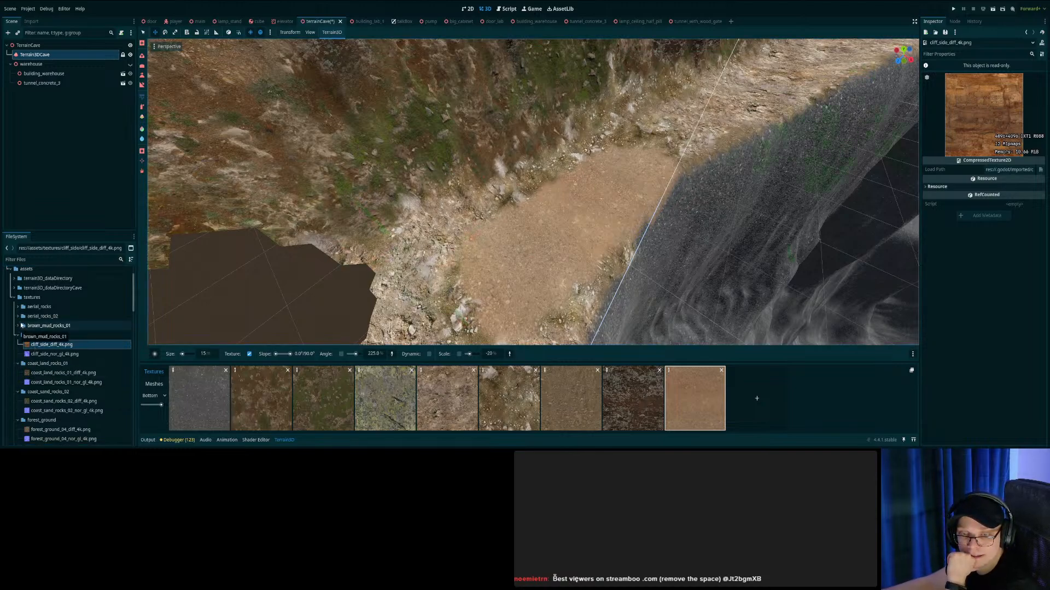
pyautogui.click(22, 325)
pyautogui.click(36, 336)
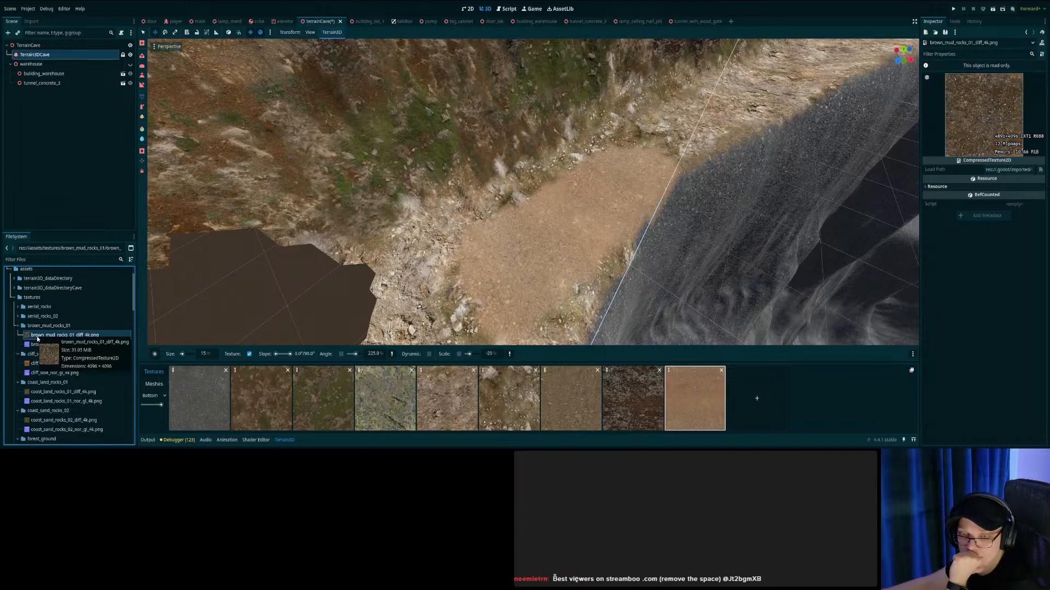
pyautogui.click(18, 317)
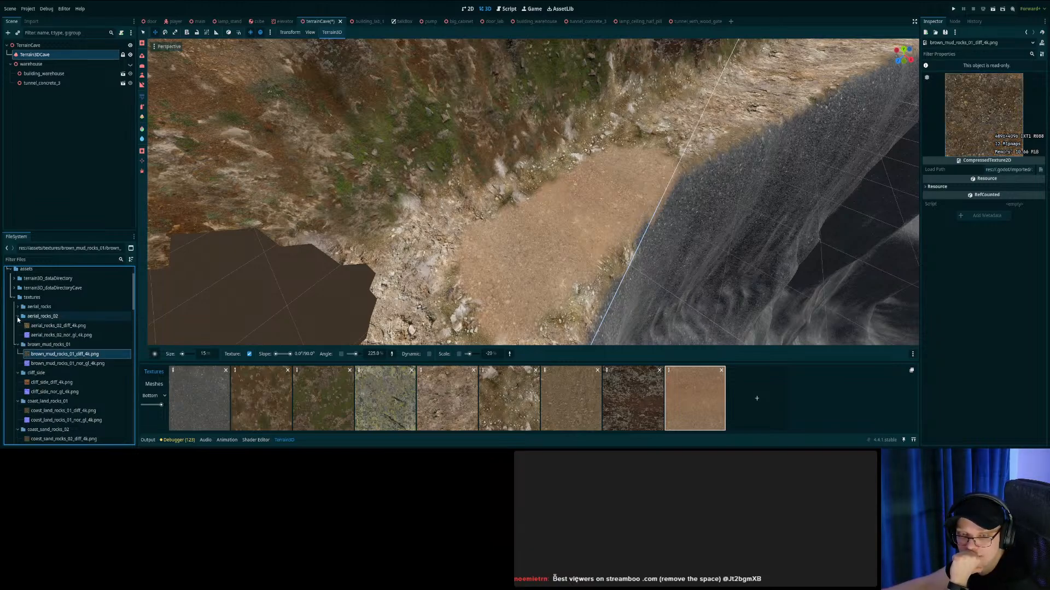
pyautogui.click(22, 325)
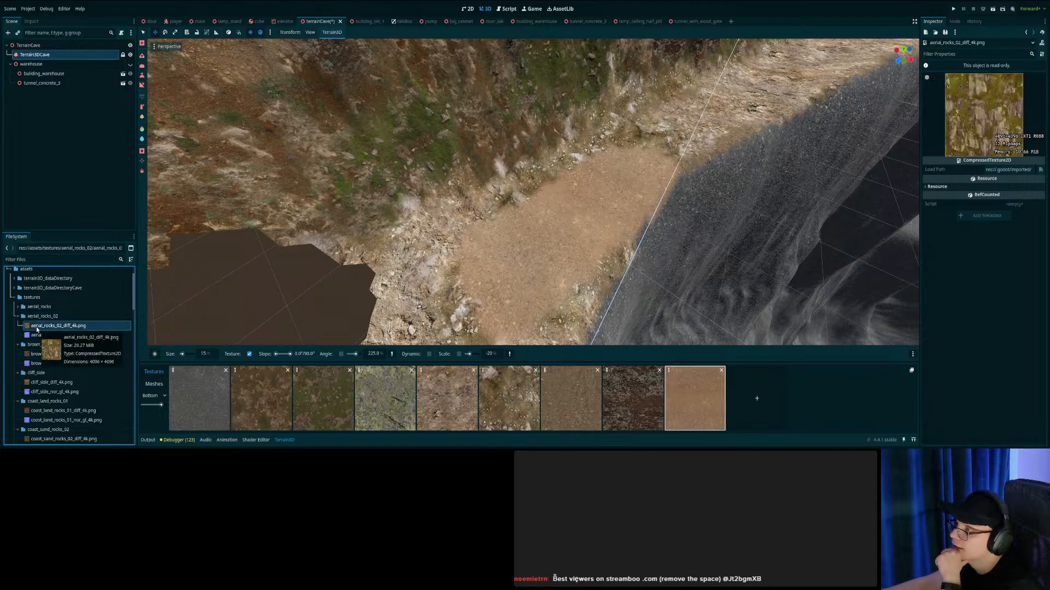
pyautogui.click(17, 307)
pyautogui.click(40, 316)
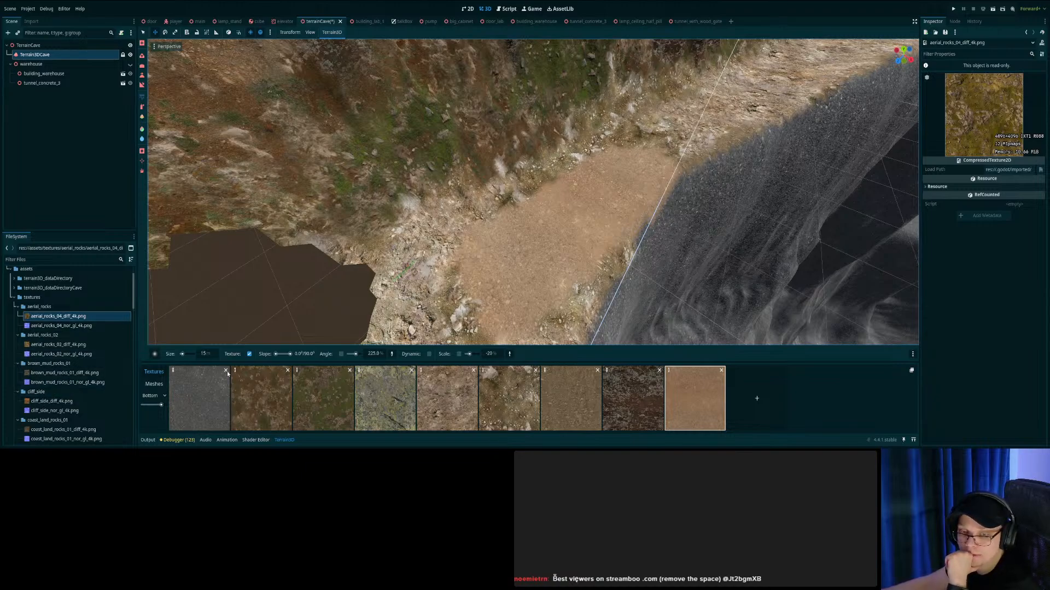
# Add a terrain texture with aerial_rocks_04_diff_4k.png as albedo and aerial_rocks_04_nor_gl_4k.png as normal map.
pyautogui.click(742, 412)
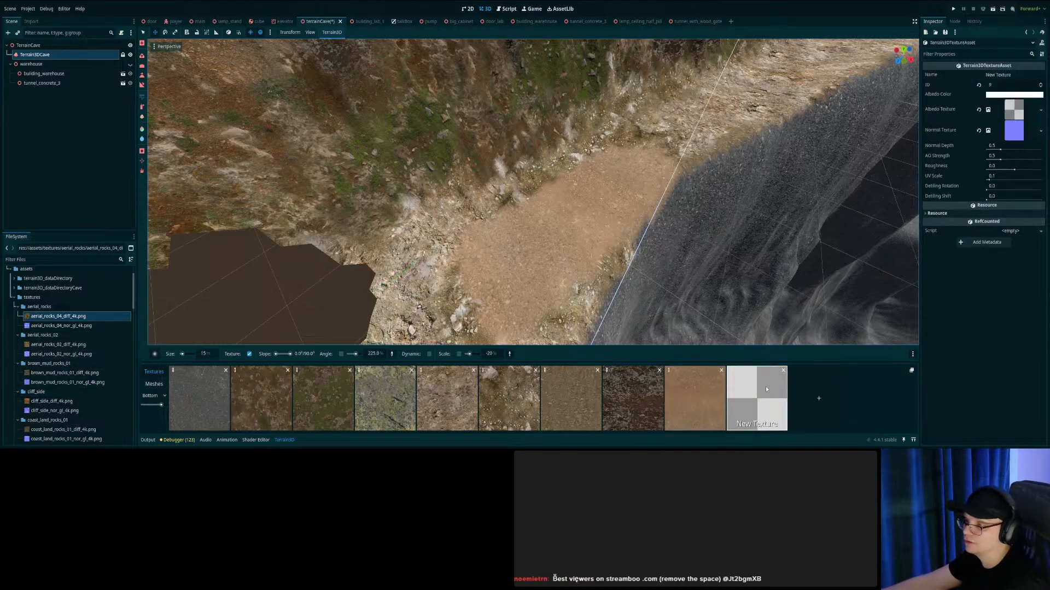
pyautogui.click(41, 320)
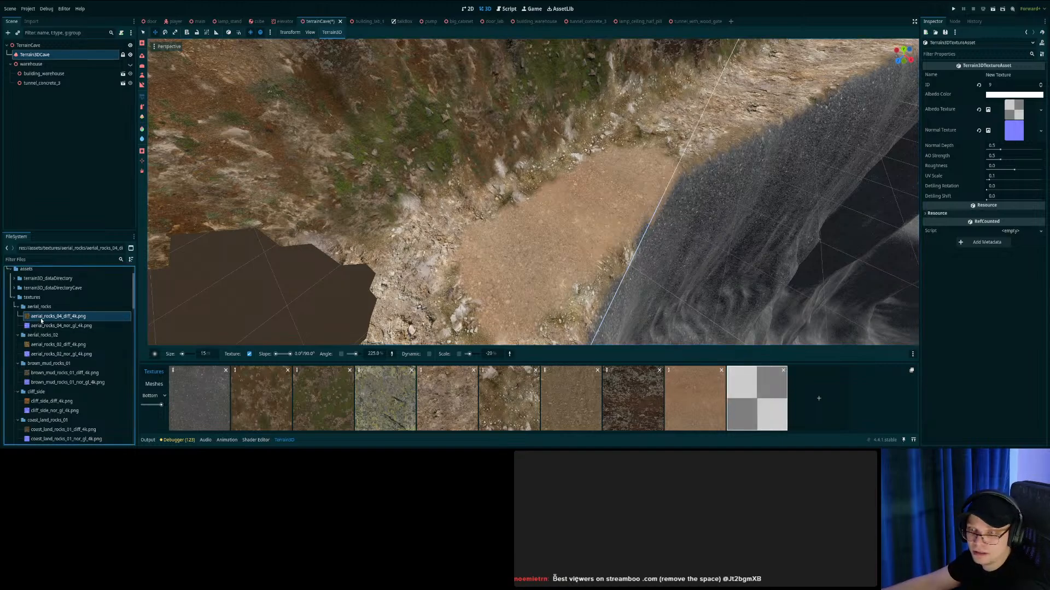
pyautogui.moveTo(38, 323)
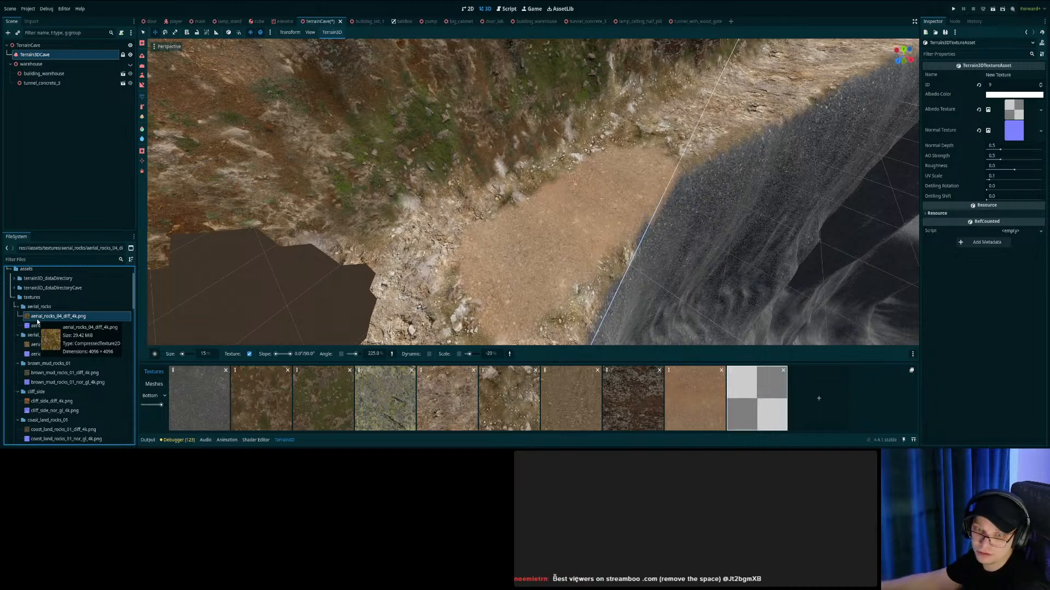
pyautogui.moveTo(41, 319); pyautogui.dragTo(1014, 109)
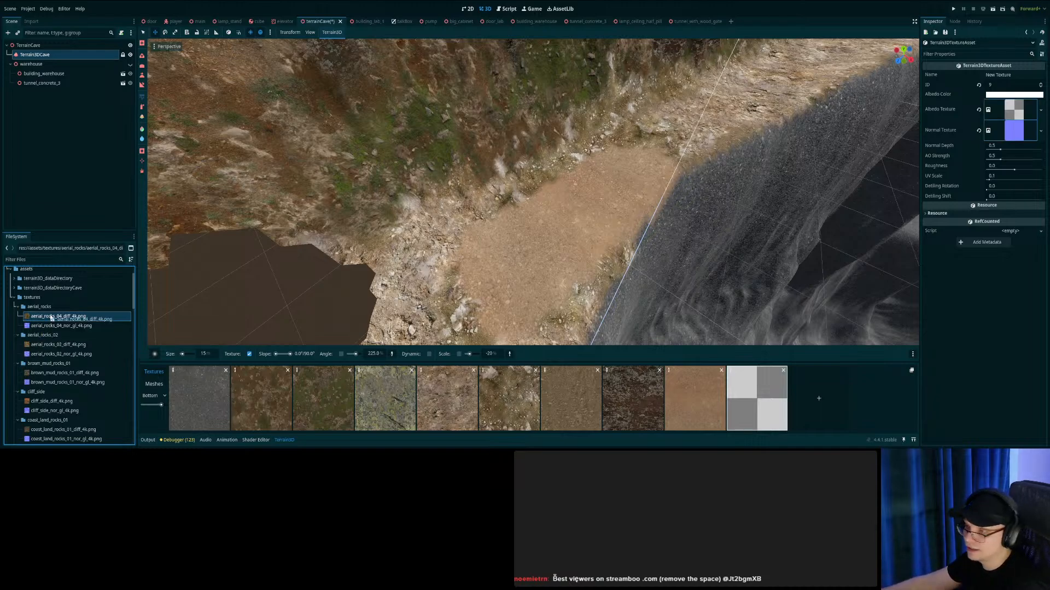
pyautogui.moveTo(38, 327); pyautogui.dragTo(1015, 138)
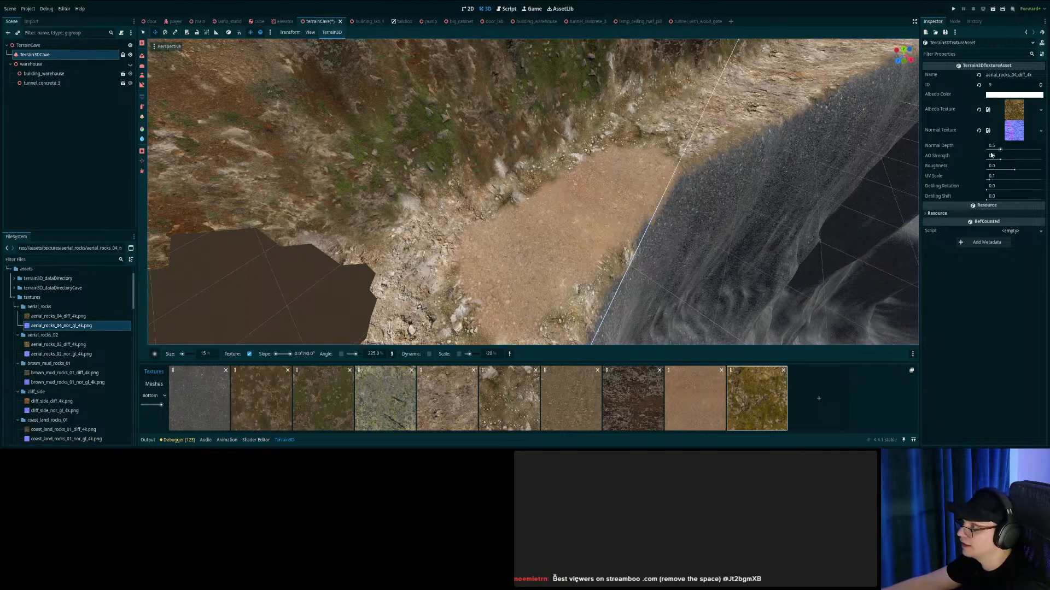
# Save the scene and paint the aerial_rocks_04_diff_4k texture in a long strip along the path.
pyautogui.moveTo(751, 201)
pyautogui.mouseDown(button='right')
pyautogui.moveTo(793, 177)
pyautogui.moveTo(729, 204)
pyautogui.moveTo(744, 204)
pyautogui.moveTo(721, 209)
pyautogui.moveTo(693, 244)
pyautogui.moveTo(742, 197)
pyautogui.mouseUp(button='right')
pyautogui.hotkey('ctrl', 's')
pyautogui.moveTo(533, 311)
pyautogui.mouseDown()
pyautogui.moveTo(524, 298)
pyautogui.moveTo(560, 235)
pyautogui.moveTo(462, 260)
pyautogui.moveTo(684, 177)
pyautogui.mouseUp()
pyautogui.moveTo(684, 177)
pyautogui.mouseDown(button='right')
pyautogui.moveTo(613, 181)
pyautogui.moveTo(524, 213)
pyautogui.moveTo(525, 109)
pyautogui.moveTo(612, 71)
pyautogui.moveTo(611, 91)
pyautogui.moveTo(705, 129)
pyautogui.moveTo(697, 131)
pyautogui.mouseUp(button='right')
pyautogui.press('s')
# Delete the aerial_rocks_04_diff_4k texture from the terrain's texture list.
pyautogui.click(784, 371)
pyautogui.click(515, 235)
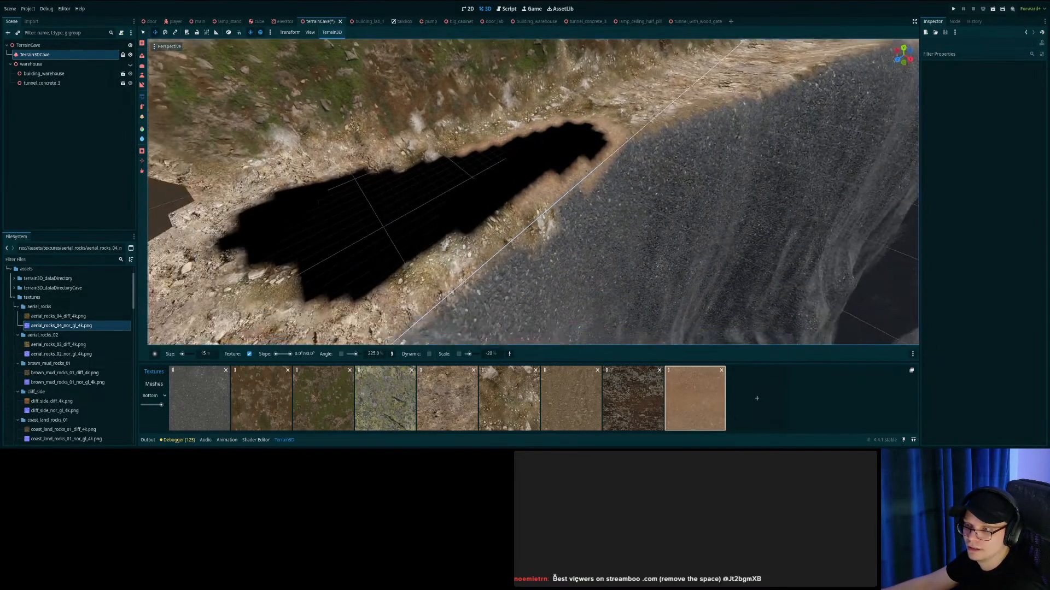
pyautogui.moveTo(408, 230); pyautogui.dragTo(382, 232, button='right')
# Add a terrain texture with brown_mud_rocks_01_diff_4k.png as albedo and brown_mud_rocks_01_nor_gl_4k.png as normal map.
pyautogui.click(47, 376)
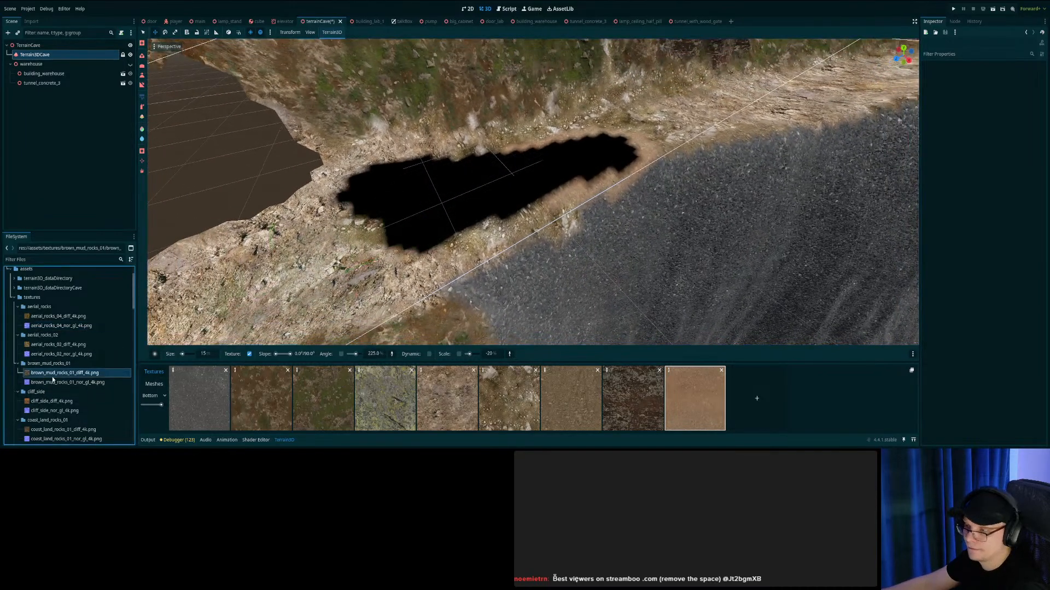
pyautogui.click(772, 403)
pyautogui.moveTo(60, 373); pyautogui.dragTo(1015, 110)
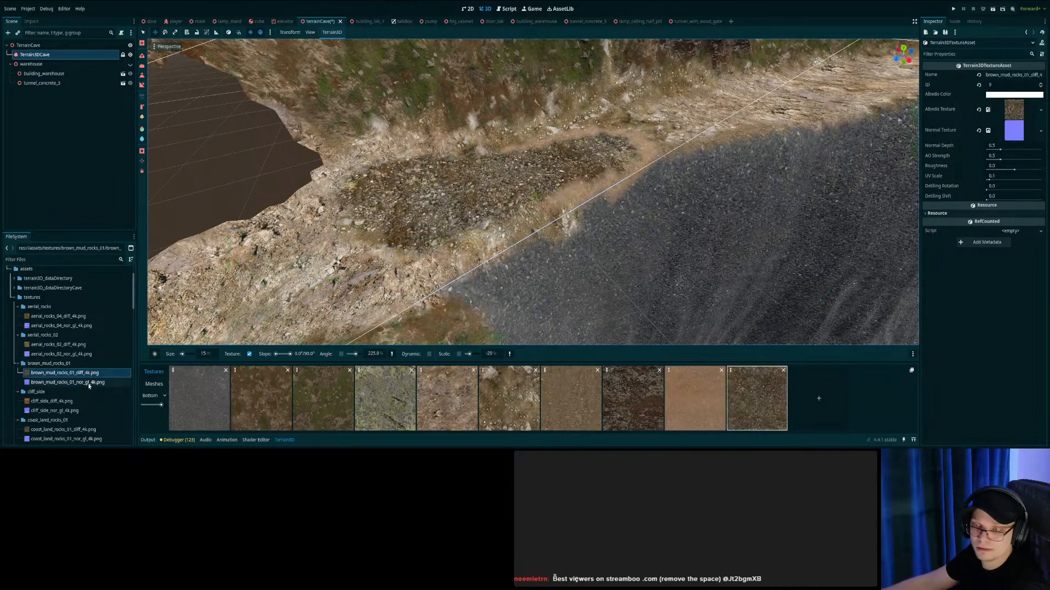
pyautogui.click(61, 385)
pyautogui.moveTo(58, 385); pyautogui.dragTo(1009, 132)
# Paint the brown_mud_rocks_01_diff_4k texture over the path, from the tunnel opening along the cliff edge.
pyautogui.moveTo(571, 218)
pyautogui.mouseDown(button='right')
pyautogui.moveTo(438, 153)
pyautogui.moveTo(557, 322)
pyautogui.moveTo(596, 285)
pyautogui.moveTo(607, 290)
pyautogui.mouseUp(button='right')
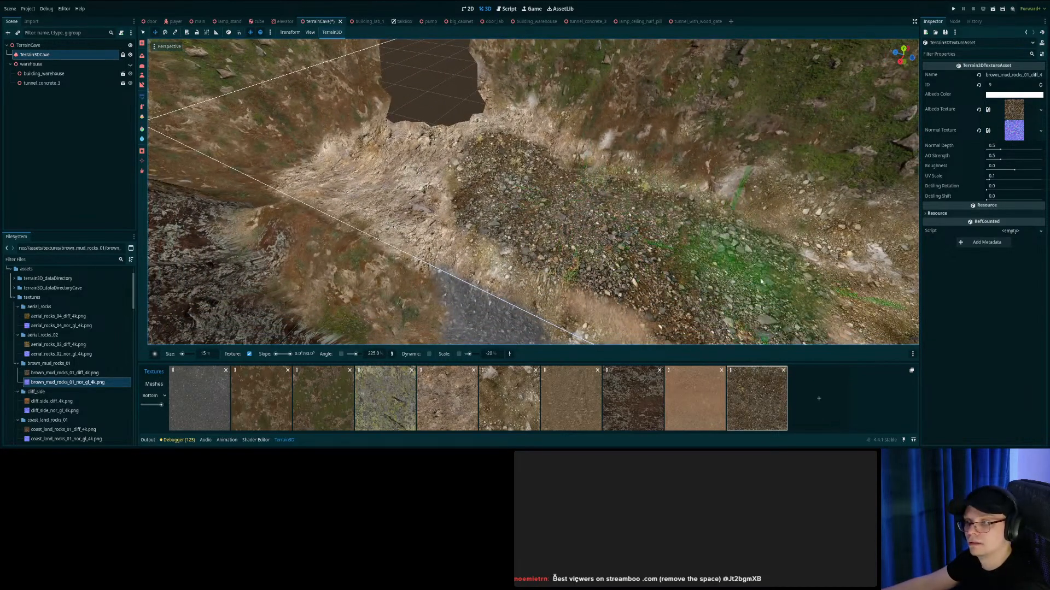
pyautogui.moveTo(804, 296); pyautogui.dragTo(658, 244, button='right')
pyautogui.moveTo(378, 257)
pyautogui.mouseDown()
pyautogui.moveTo(353, 282)
pyautogui.moveTo(473, 128)
pyautogui.moveTo(461, 84)
pyautogui.moveTo(435, 108)
pyautogui.moveTo(484, 76)
pyautogui.moveTo(455, 139)
pyautogui.mouseUp()
pyautogui.moveTo(455, 139)
pyautogui.mouseDown(button='right')
pyautogui.moveTo(458, 101)
pyautogui.moveTo(465, 143)
pyautogui.moveTo(492, 60)
pyautogui.moveTo(460, 47)
pyautogui.moveTo(481, 142)
pyautogui.moveTo(465, 123)
pyautogui.moveTo(437, 118)
pyautogui.moveTo(470, 123)
pyautogui.moveTo(467, 131)
pyautogui.moveTo(465, 120)
pyautogui.mouseUp(button='right')
pyautogui.press('w')
pyautogui.press('s')
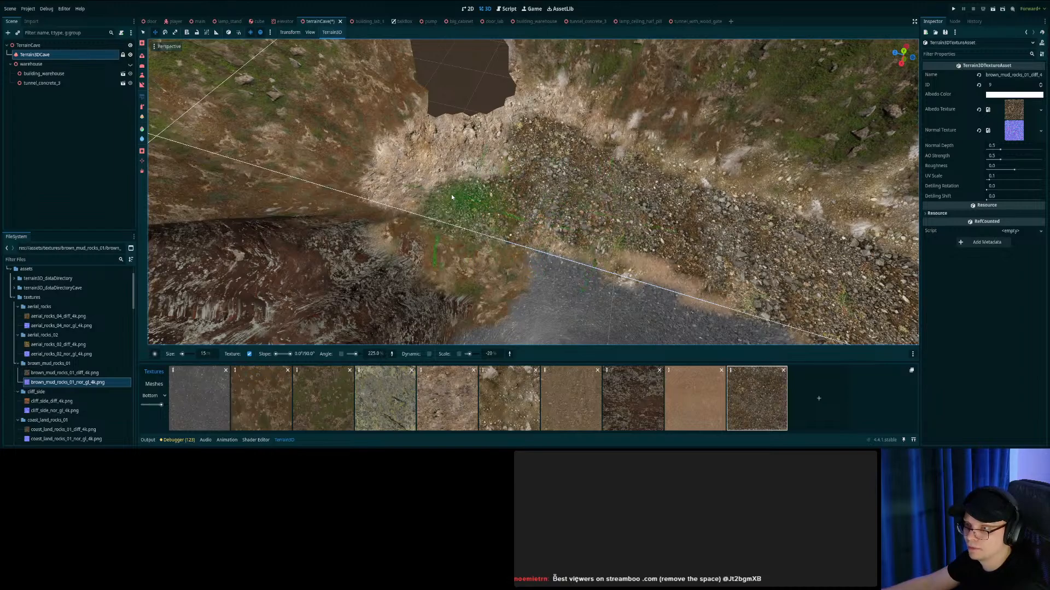
pyautogui.moveTo(408, 184)
pyautogui.mouseDown()
pyautogui.moveTo(398, 164)
pyautogui.moveTo(480, 168)
pyautogui.moveTo(528, 127)
pyautogui.moveTo(475, 141)
pyautogui.mouseUp()
pyautogui.moveTo(500, 170)
pyautogui.mouseDown(button='right')
pyautogui.moveTo(577, 189)
pyautogui.moveTo(639, 136)
pyautogui.moveTo(626, 183)
pyautogui.moveTo(607, 202)
pyautogui.mouseUp(button='right')
pyautogui.moveTo(557, 237); pyautogui.dragTo(530, 262)
pyautogui.moveTo(531, 263)
pyautogui.mouseDown(button='right')
pyautogui.moveTo(539, 284)
pyautogui.moveTo(519, 290)
pyautogui.moveTo(511, 268)
pyautogui.mouseUp(button='right')
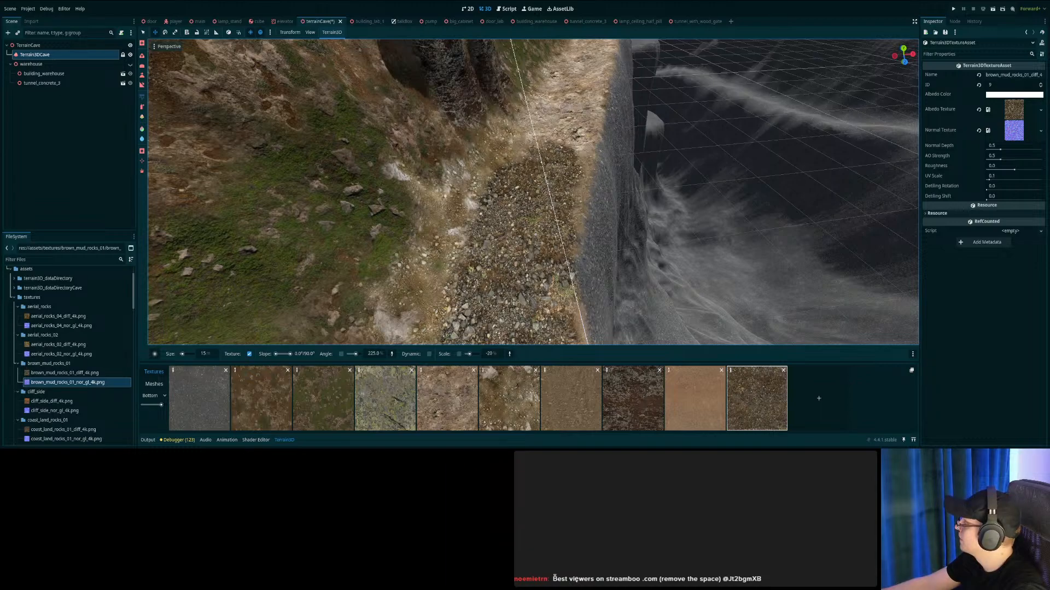
# Extend the brown_mud_rocks_01_diff_4k painting farther up the path beside the cliff edge.
pyautogui.moveTo(784, 216); pyautogui.dragTo(474, 244, button='right')
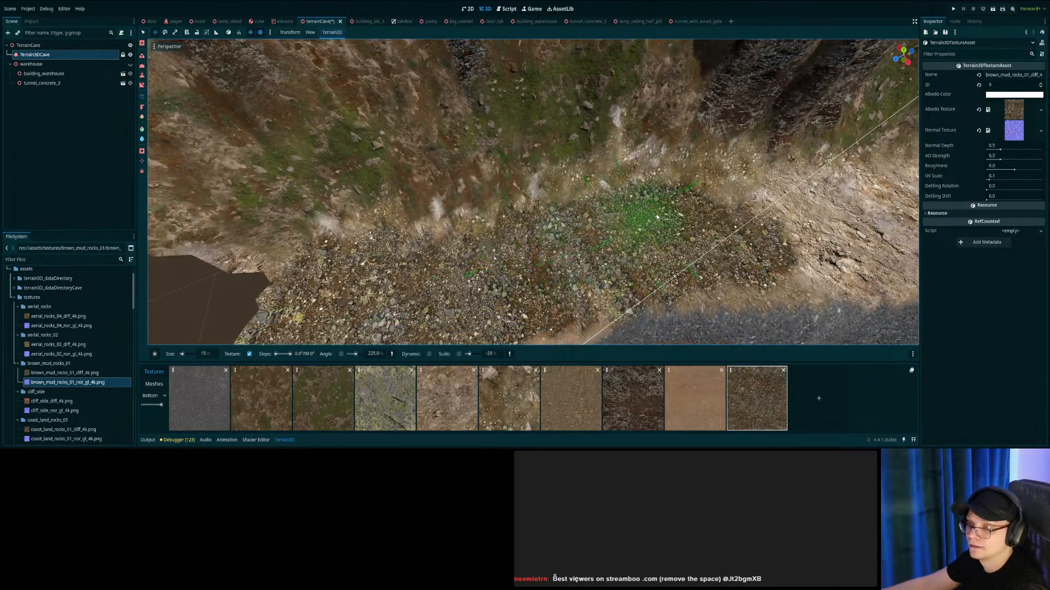
pyautogui.moveTo(833, 227); pyautogui.dragTo(924, 217, button='right')
pyautogui.moveTo(555, 217)
pyautogui.mouseDown()
pyautogui.moveTo(579, 230)
pyautogui.moveTo(538, 290)
pyautogui.moveTo(615, 137)
pyautogui.moveTo(546, 139)
pyautogui.moveTo(634, 91)
pyautogui.moveTo(651, 112)
pyautogui.moveTo(644, 68)
pyautogui.moveTo(627, 77)
pyautogui.mouseUp()
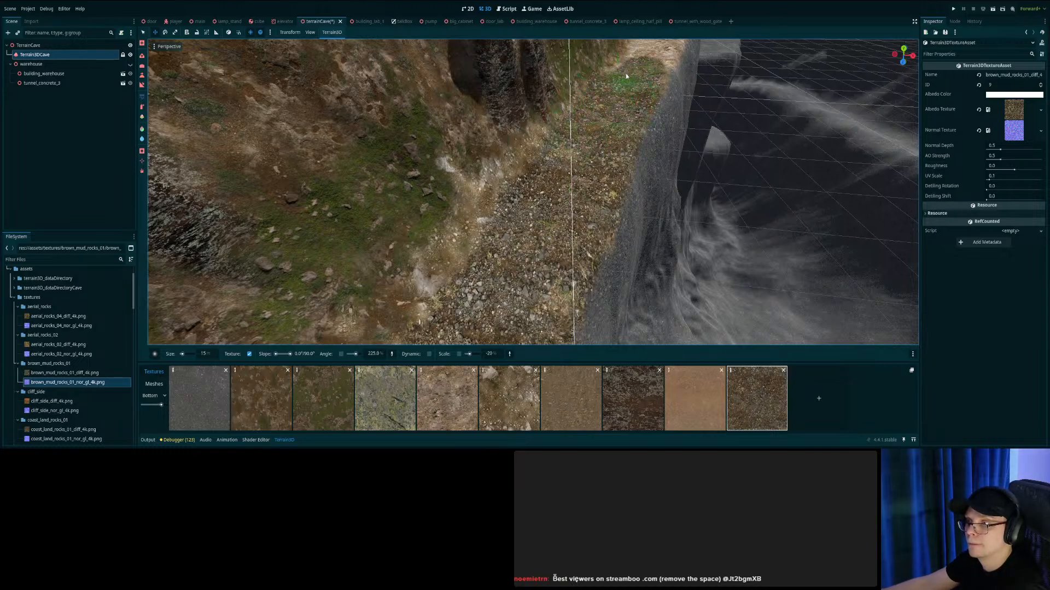
pyautogui.moveTo(633, 65); pyautogui.dragTo(436, 122, button='right')
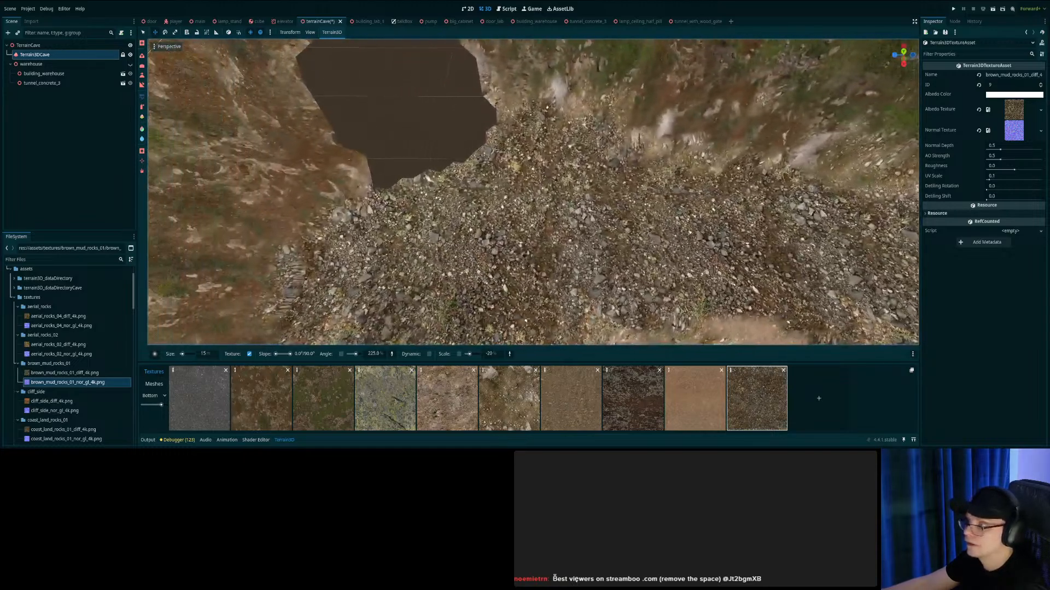
# Set the brown_mud_rocks_01_diff_4k texture's detiling rotation to 0.038 and its UV scale to 0.133, viewing the path up close.
pyautogui.moveTo(988, 190); pyautogui.dragTo(992, 182)
pyautogui.moveTo(710, 199); pyautogui.dragTo(823, 191, button='right')
pyautogui.press('w')
pyautogui.press('w')
pyautogui.press('s')
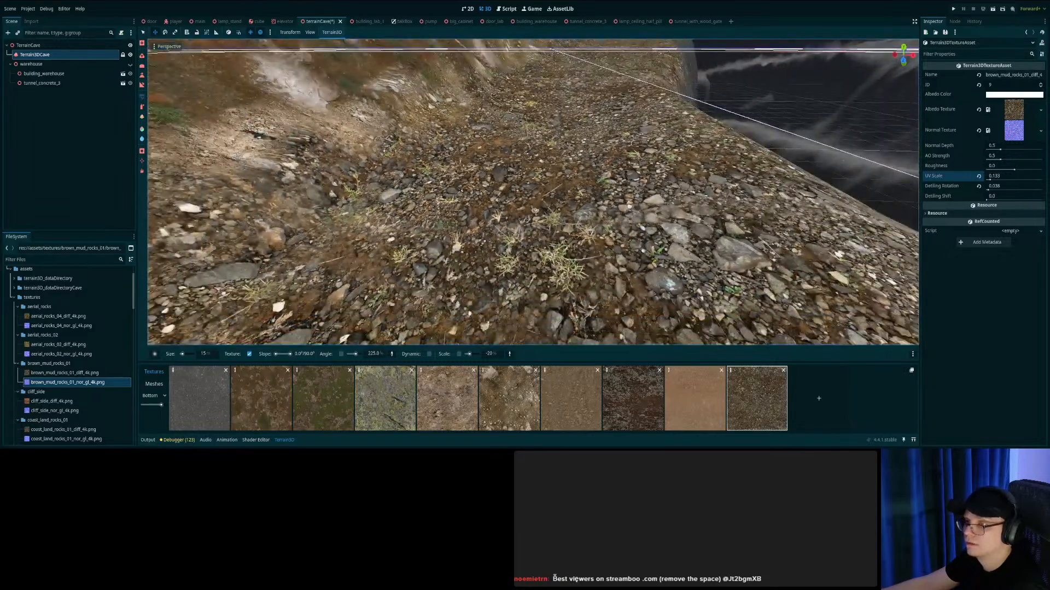
# Set the UV scale of the brown_mud_rocks_01_diff_4k texture to 0.13.
pyautogui.click(993, 176)
pyautogui.doubleClick(991, 176)
pyautogui.press('Return')
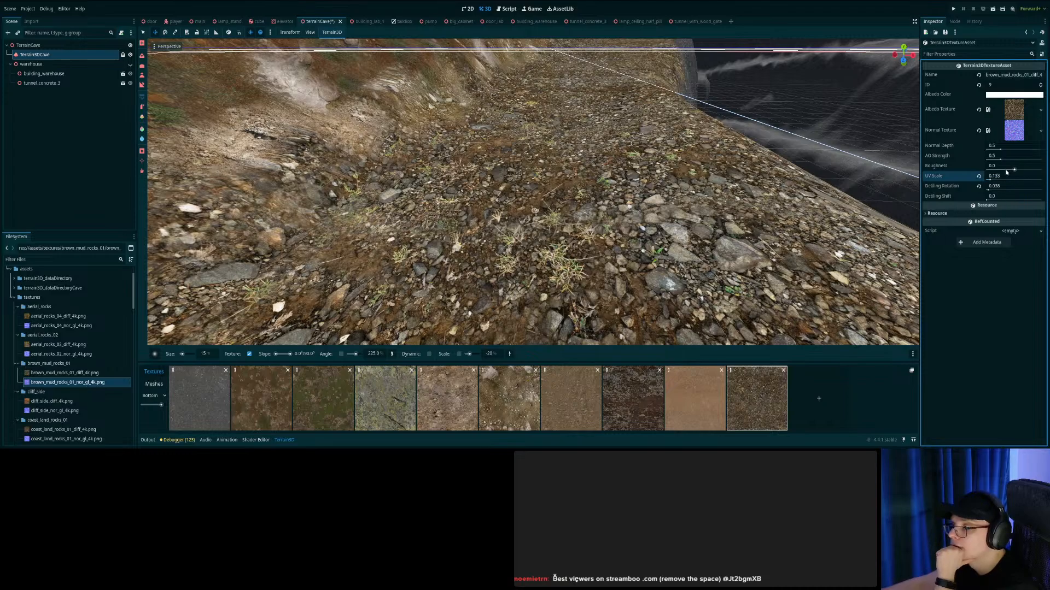
pyautogui.click(991, 179)
pyautogui.moveTo(990, 181); pyautogui.dragTo(990, 180)
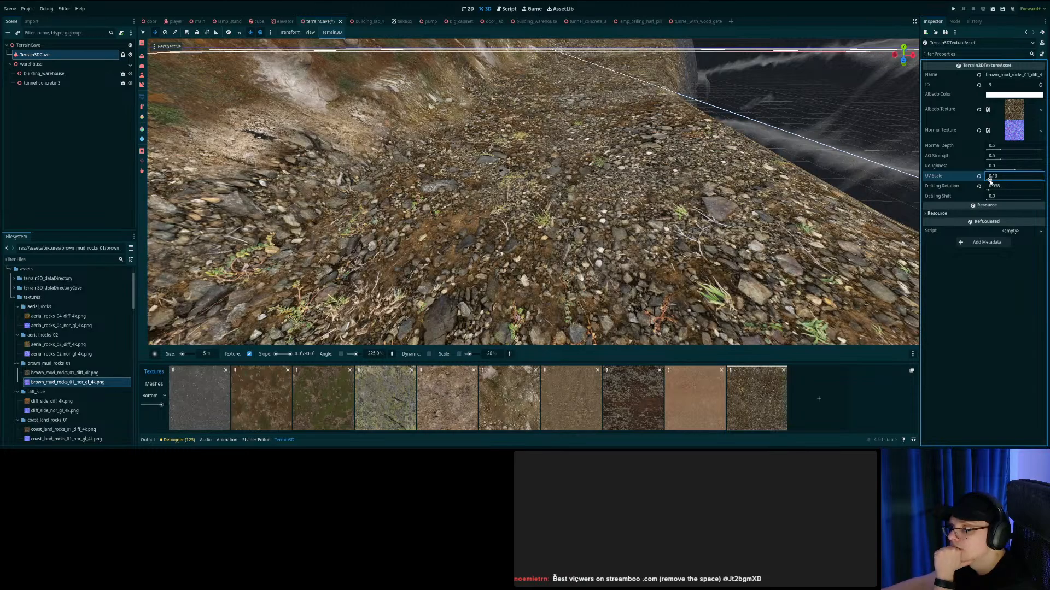
pyautogui.moveTo(631, 174)
pyautogui.mouseDown(button='right')
pyautogui.moveTo(604, 147)
pyautogui.moveTo(626, 175)
pyautogui.mouseUp(button='right')
# Save the scene, run the game and walk through the tunnel out to the fenced path.
pyautogui.hotkey('ctrl', 's')
pyautogui.hotkey('ctrl', 's')
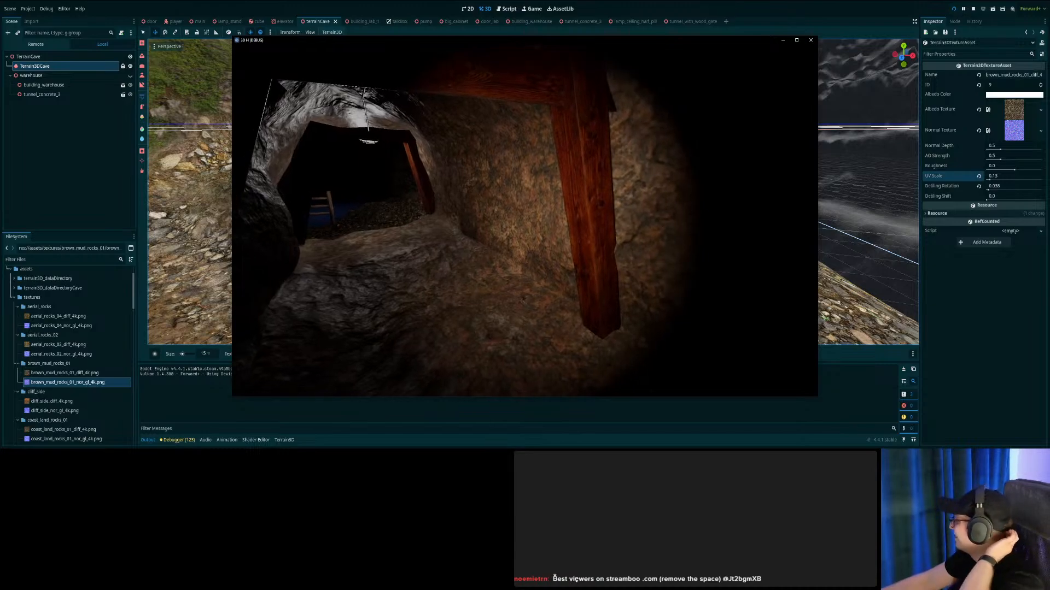
pyautogui.press('s')
pyautogui.press('w')
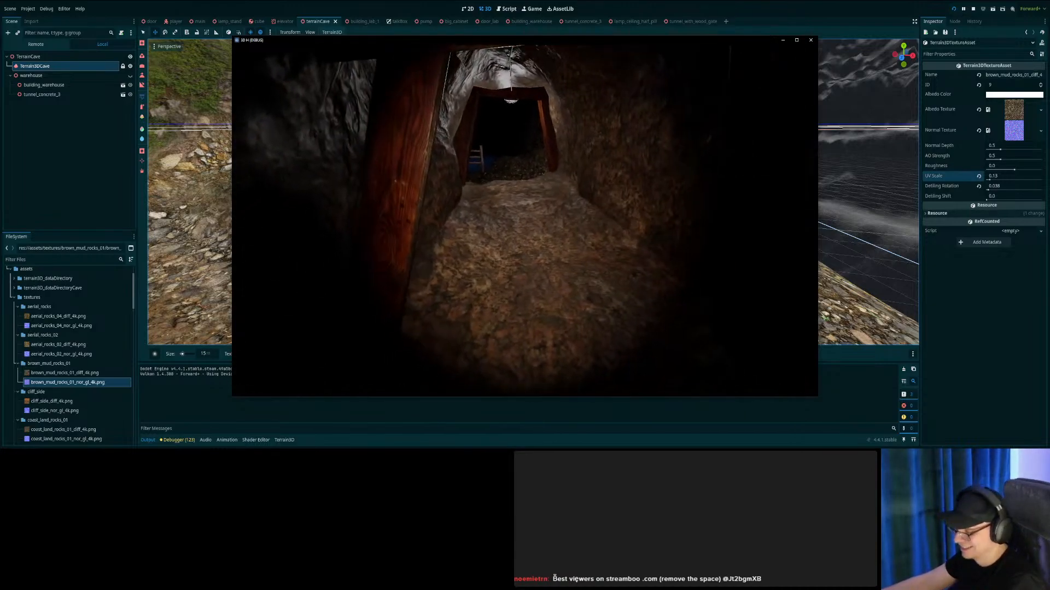
pyautogui.press('w')
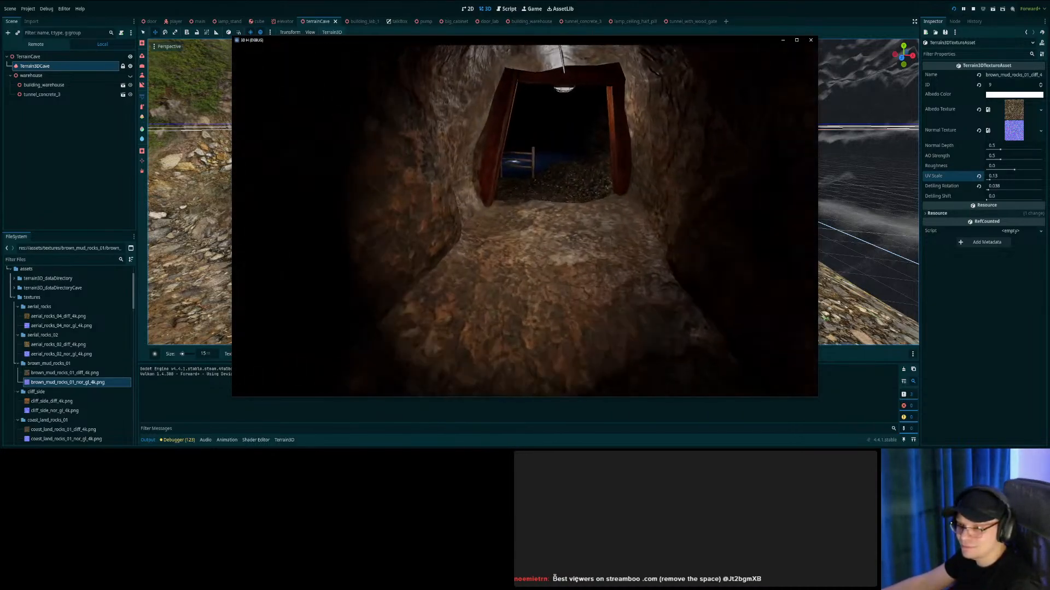
pyautogui.press('w')
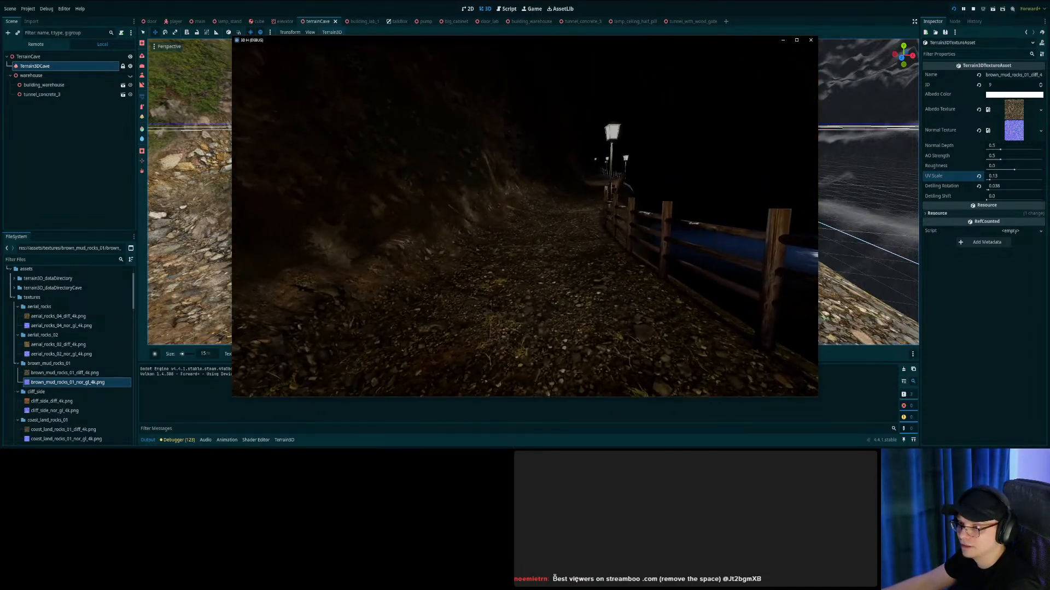
# Walk along the fenced path in the running game to examine the ground and cliff textures, and close the game.
pyautogui.press('w')
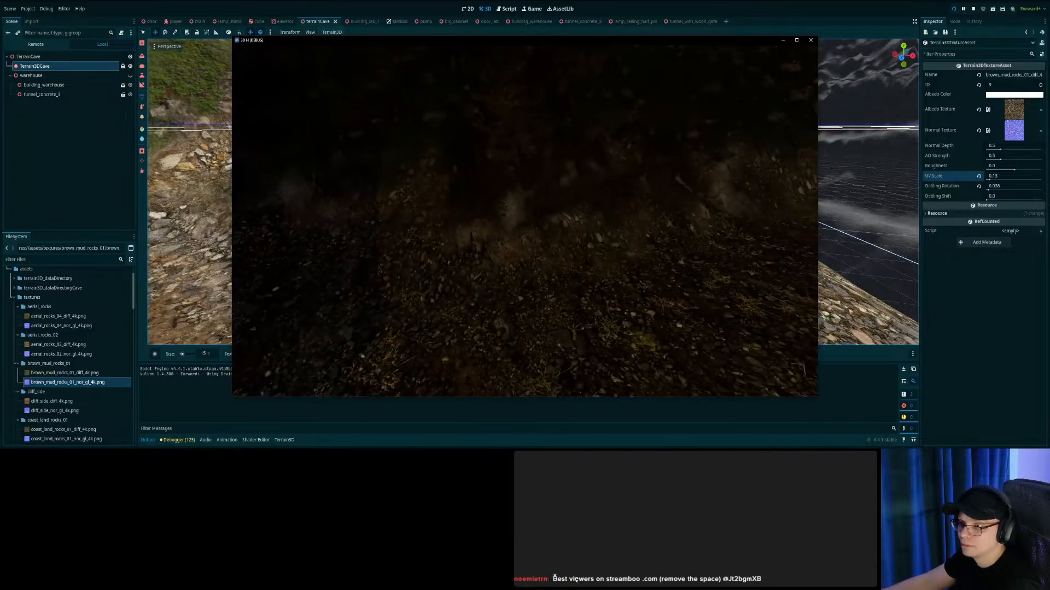
pyautogui.press('w')
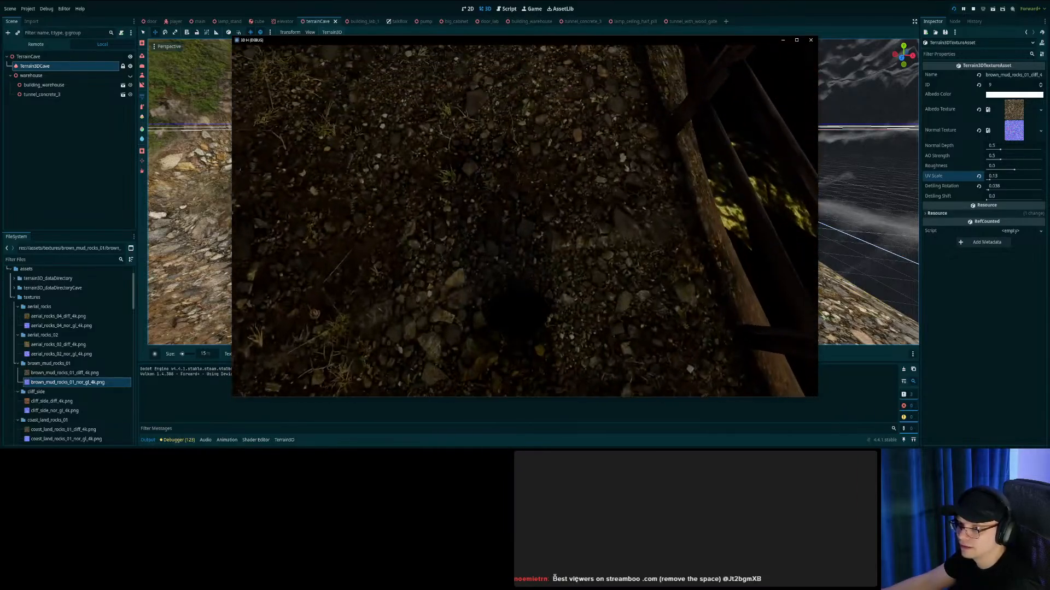
pyautogui.press('w')
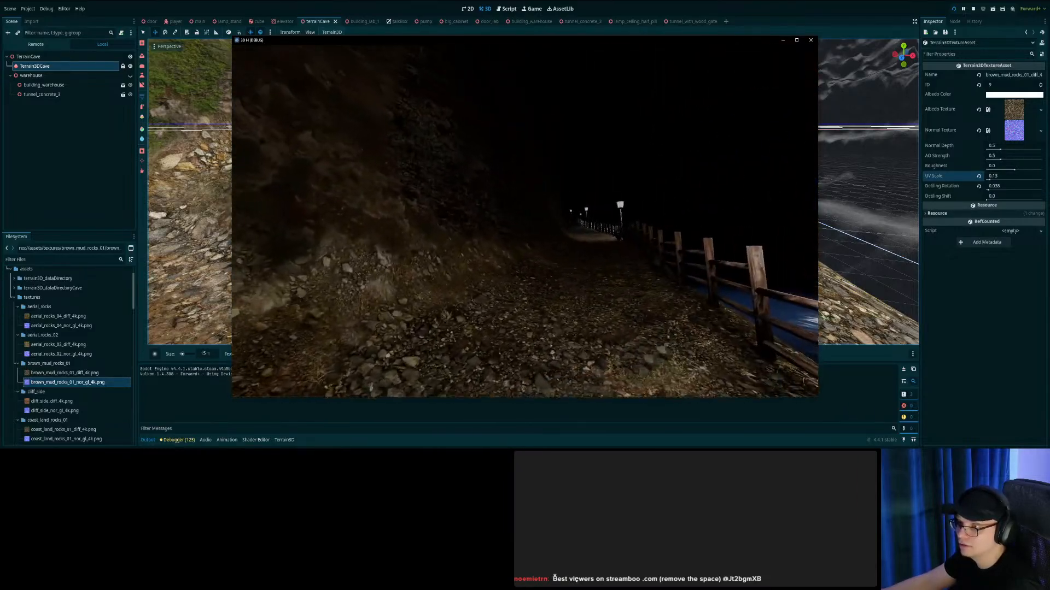
pyautogui.press('w')
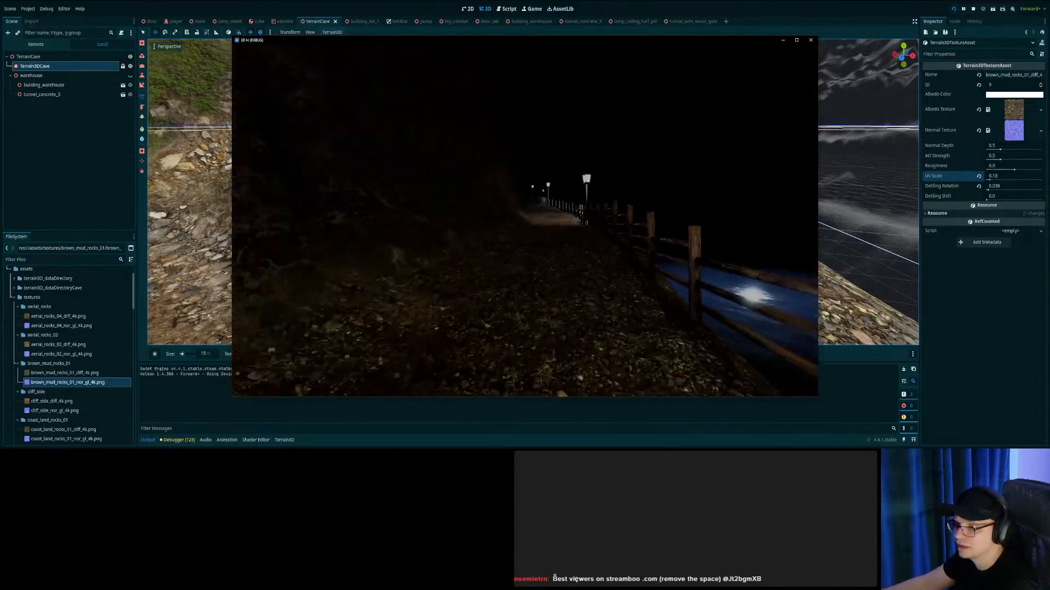
pyautogui.press('w')
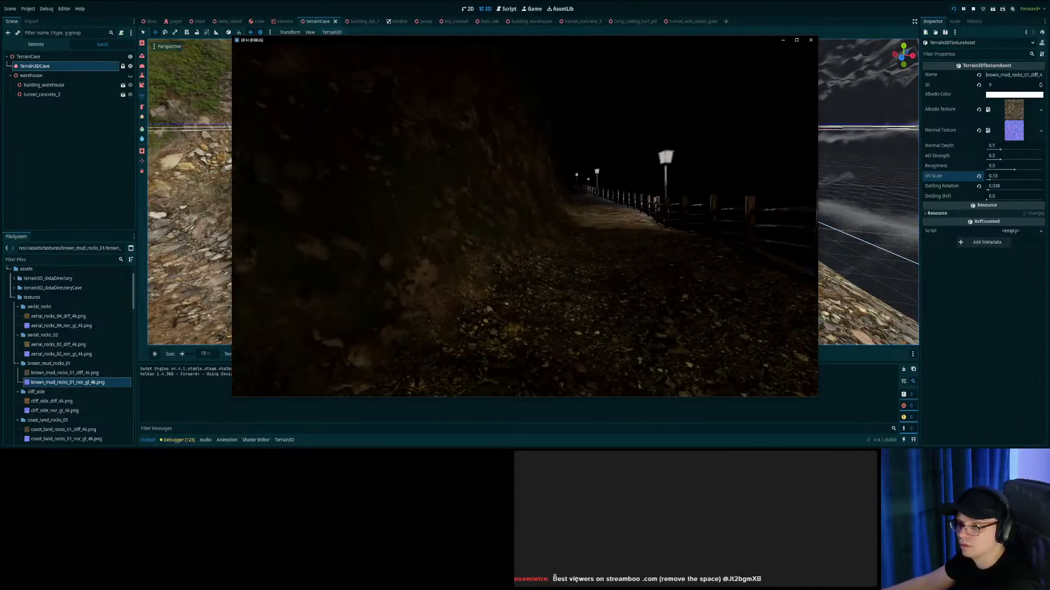
pyautogui.press('w')
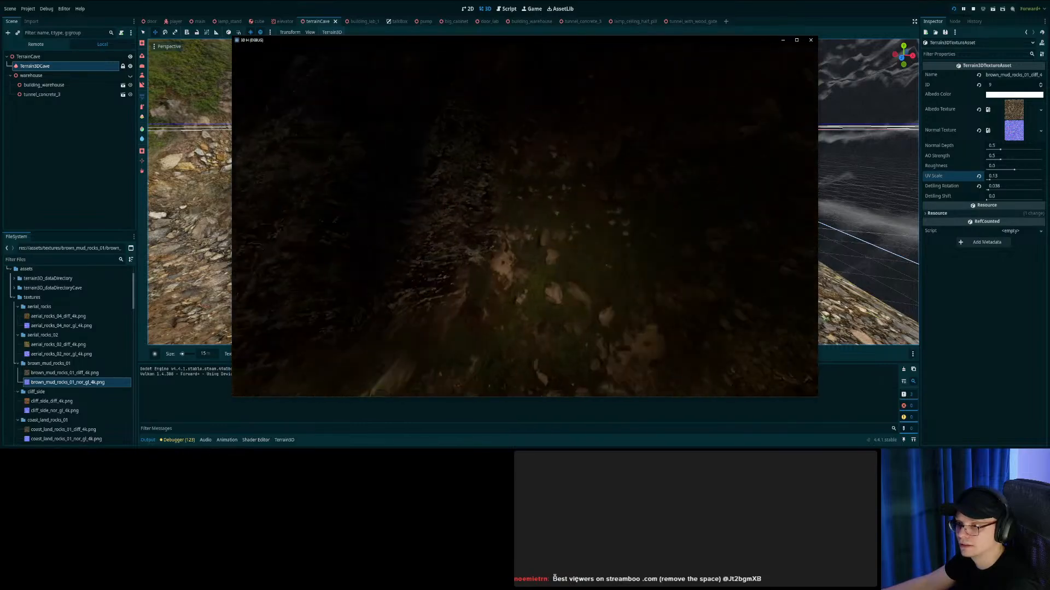
pyautogui.press('w')
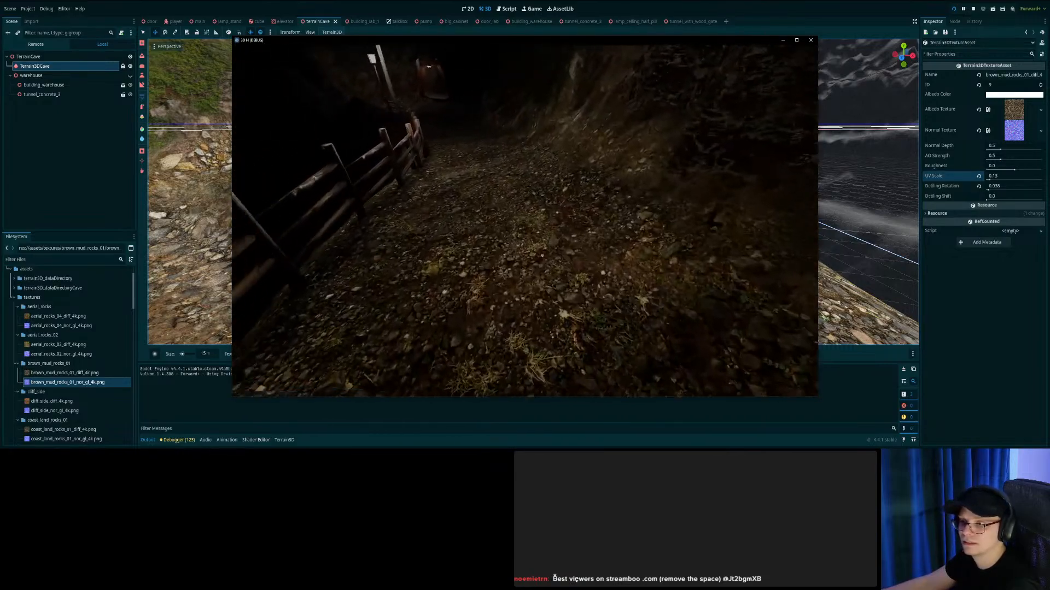
pyautogui.press('w')
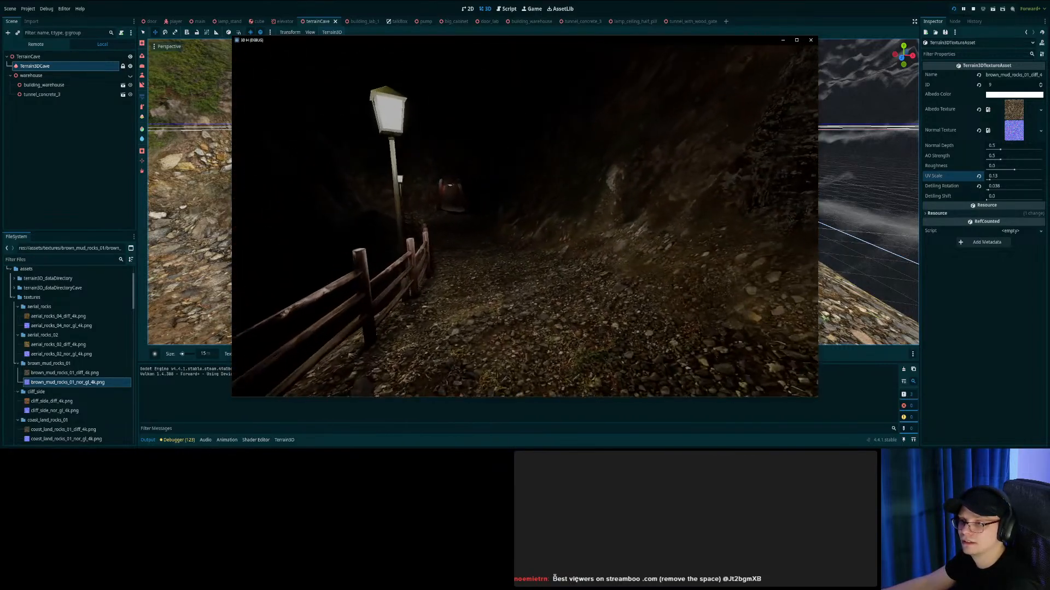
pyautogui.press('w')
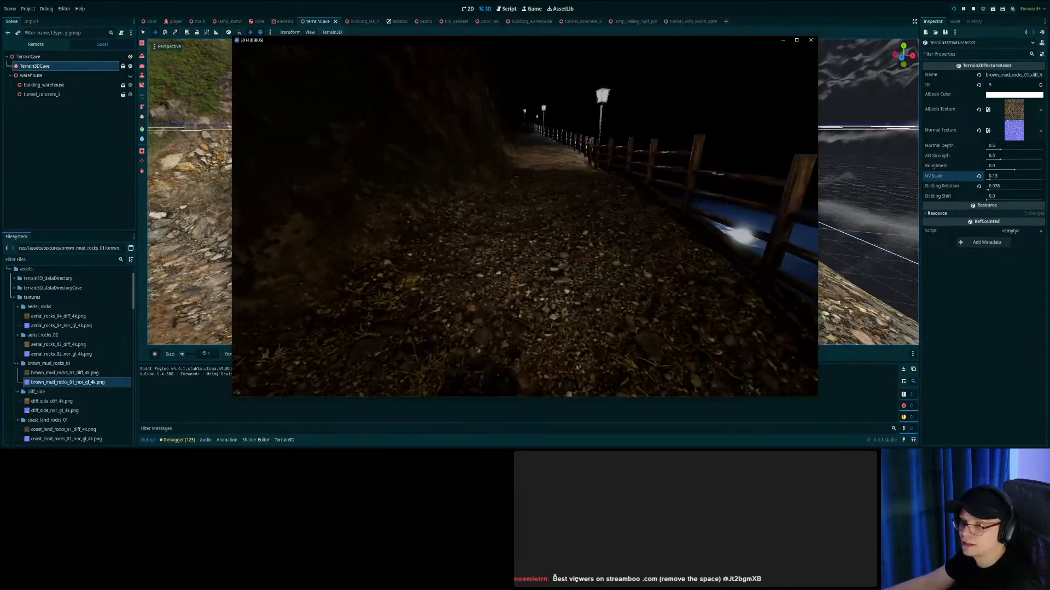
pyautogui.press('w')
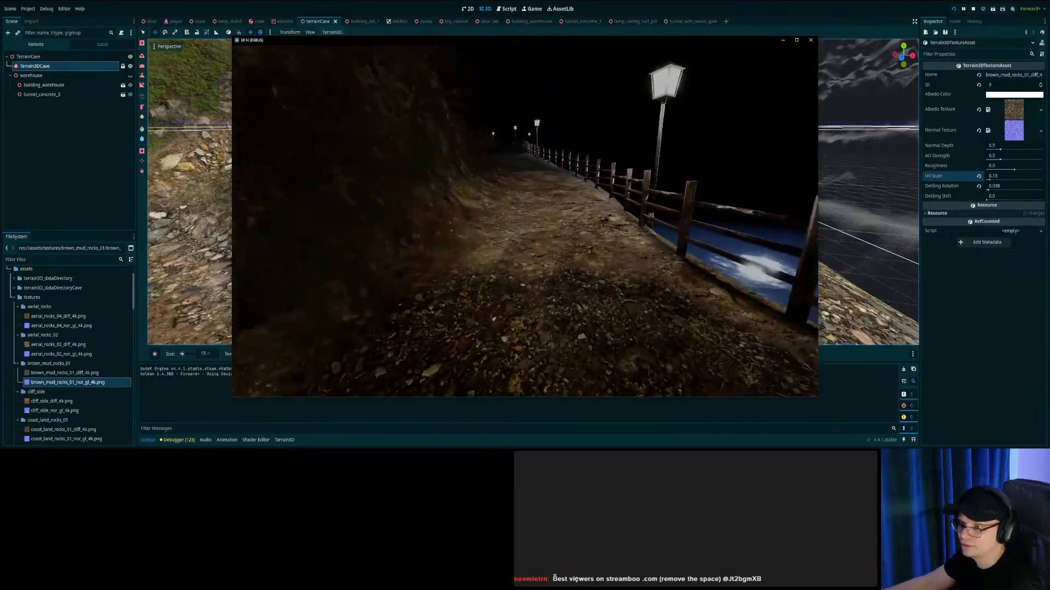
pyautogui.press('w')
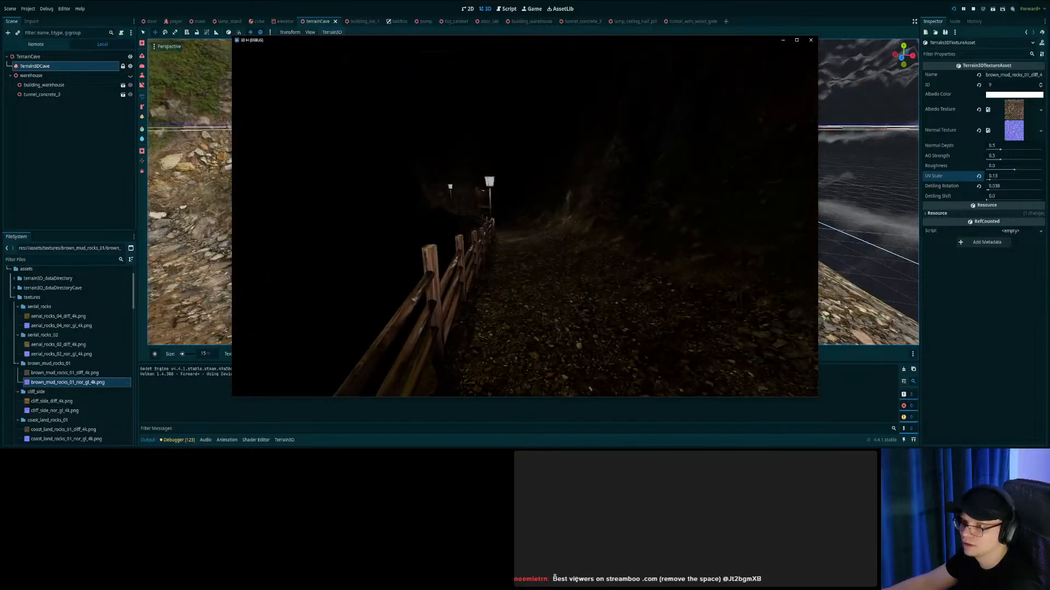
pyautogui.press('w')
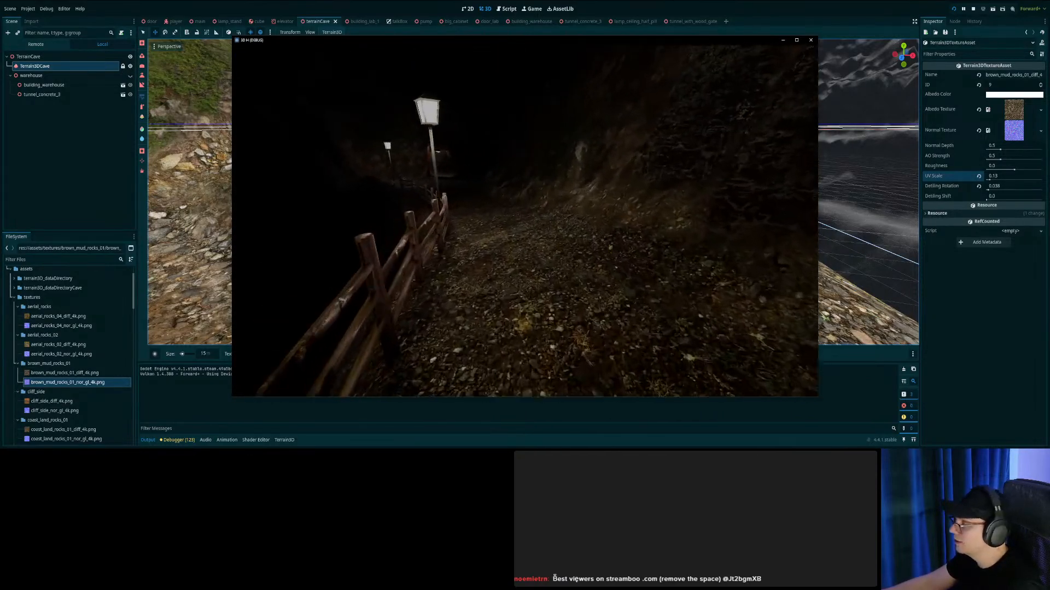
pyautogui.press('s')
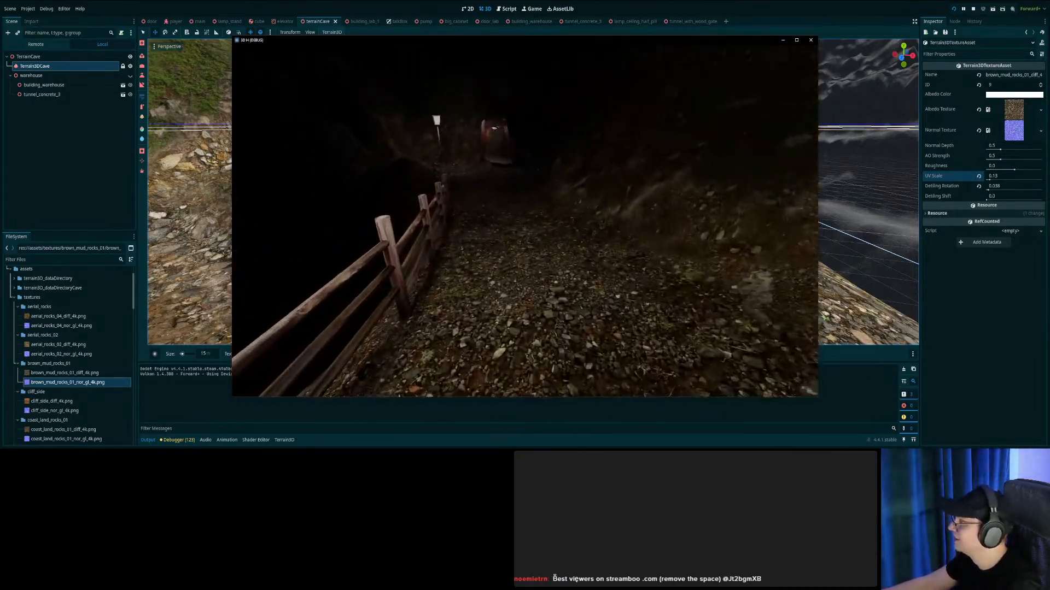
pyautogui.press('w')
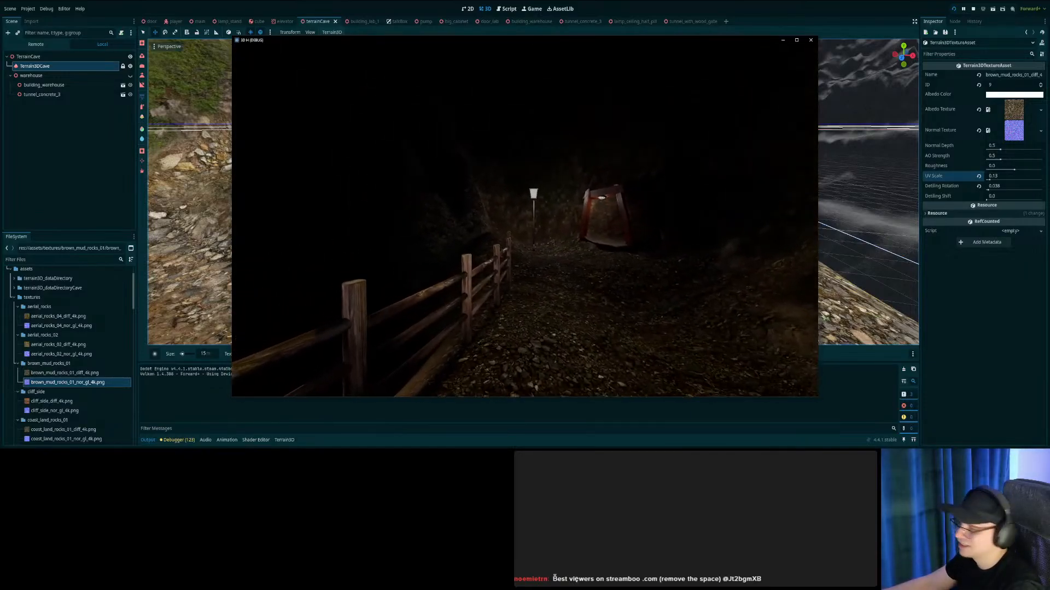
pyautogui.press('Escape')
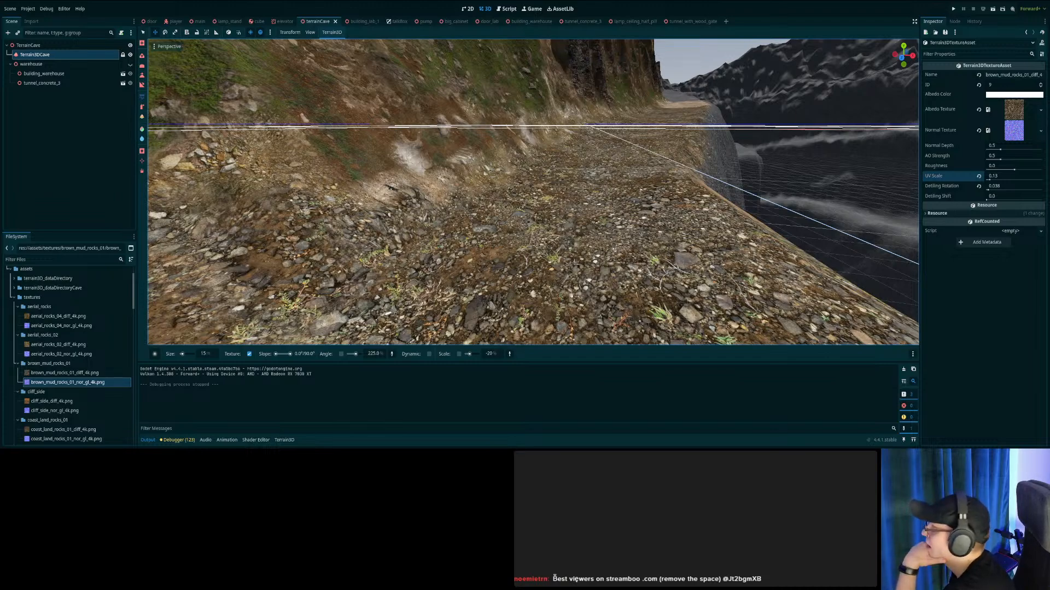
# Save the scene and survey the painted path and the surrounding grey terrain from a distance.
pyautogui.moveTo(749, 295)
pyautogui.mouseDown(button='right')
pyautogui.moveTo(618, 296)
pyautogui.moveTo(448, 240)
pyautogui.moveTo(382, 328)
pyautogui.moveTo(459, 339)
pyautogui.moveTo(656, 306)
pyautogui.mouseUp(button='right')
pyautogui.moveTo(547, 295); pyautogui.dragTo(727, 284, button='right')
pyautogui.hotkey('ctrl', 's')
pyautogui.moveTo(683, 227)
pyautogui.mouseDown(button='right')
pyautogui.moveTo(721, 257)
pyautogui.moveTo(683, 235)
pyautogui.moveTo(683, 202)
pyautogui.moveTo(694, 251)
pyautogui.moveTo(706, 255)
pyautogui.moveTo(684, 219)
pyautogui.moveTo(728, 233)
pyautogui.moveTo(738, 208)
pyautogui.moveTo(675, 240)
pyautogui.moveTo(670, 227)
pyautogui.moveTo(678, 246)
pyautogui.moveTo(664, 224)
pyautogui.mouseUp(button='right')
pyautogui.moveTo(682, 210)
pyautogui.mouseDown()
pyautogui.moveTo(704, 175)
pyautogui.moveTo(711, 203)
pyautogui.moveTo(765, 257)
pyautogui.mouseUp()
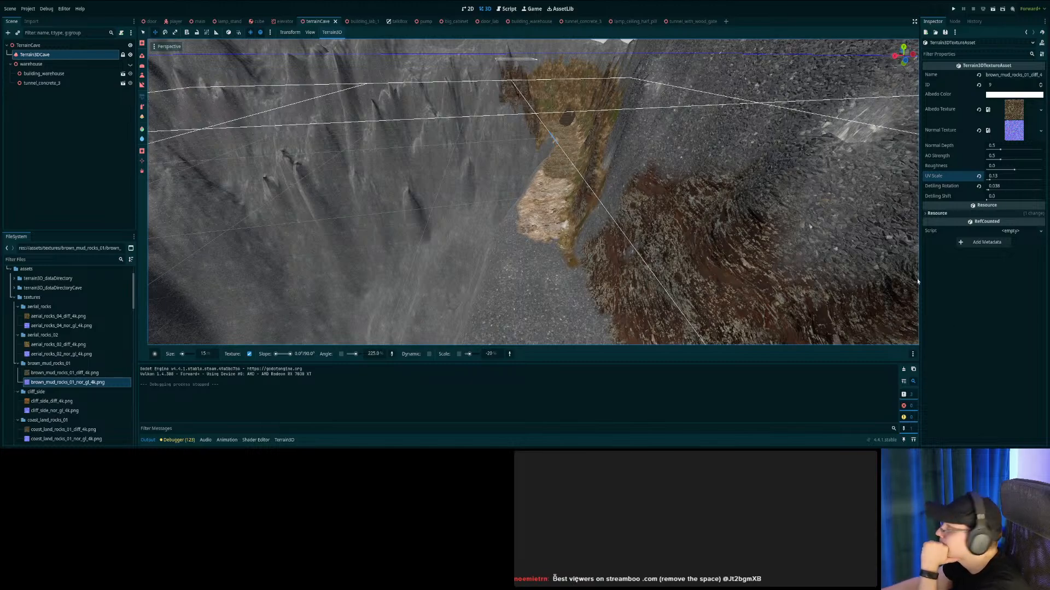
pyautogui.scroll(-3, 748, 213)
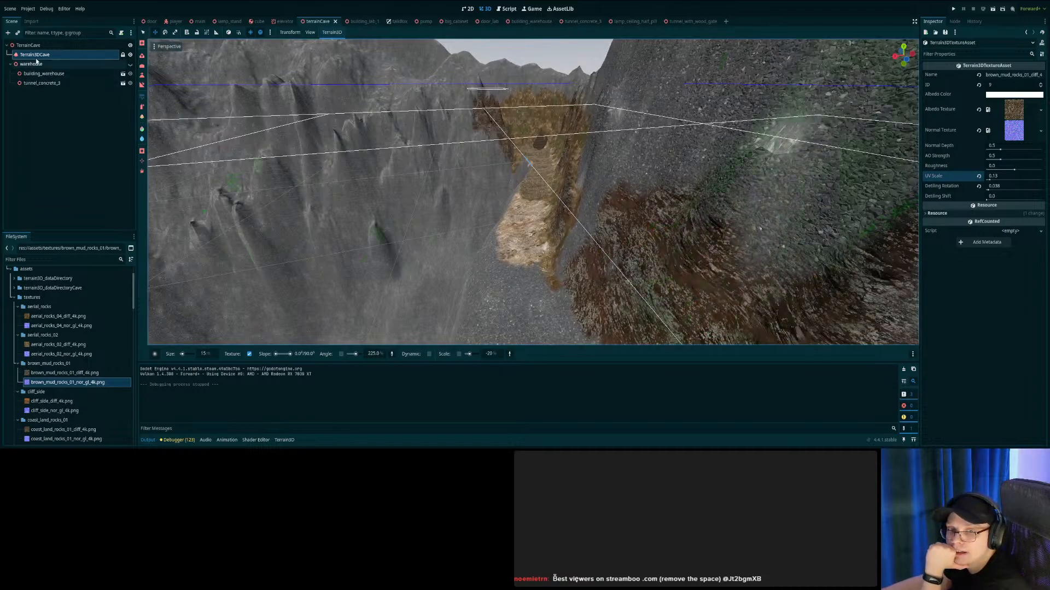
# Clear the rocky_trail_02_diff_4k texture from the Terrain3DCave texture list and clear its leftover slot again.
pyautogui.click(35, 55)
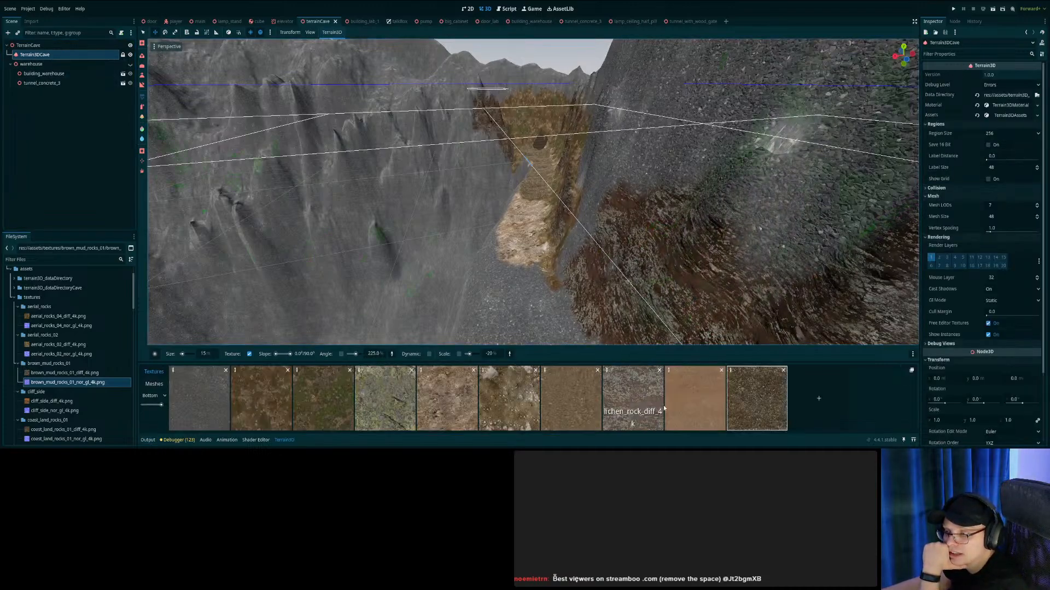
pyautogui.click(721, 371)
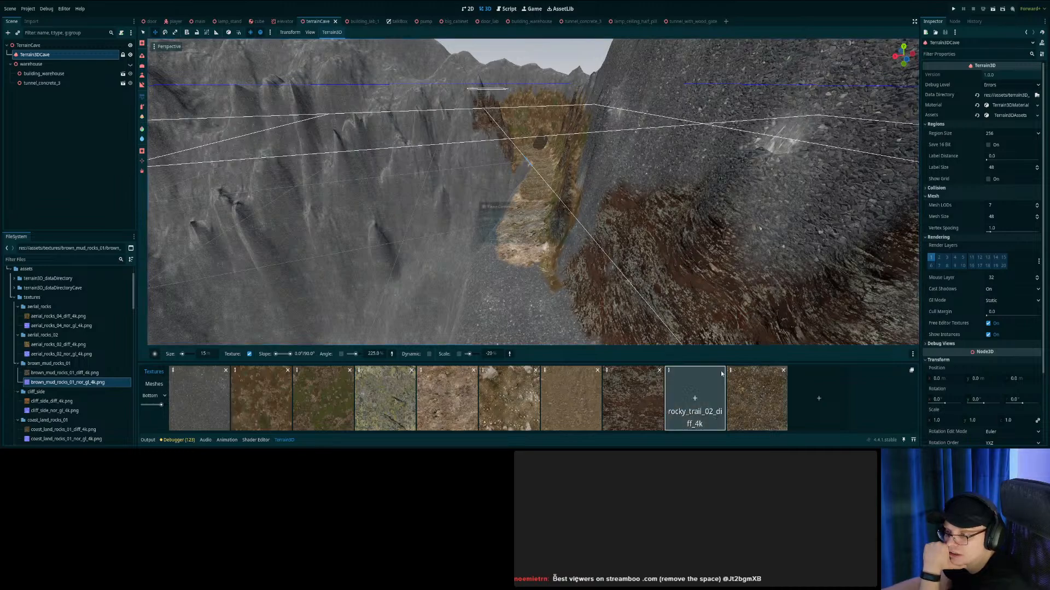
pyautogui.click(505, 238)
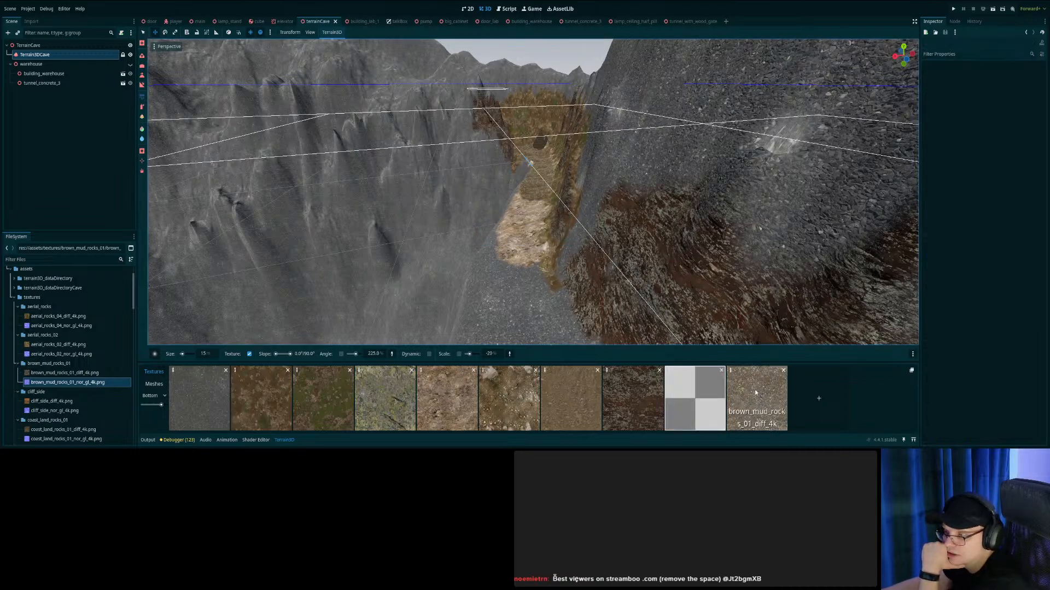
pyautogui.click(722, 371)
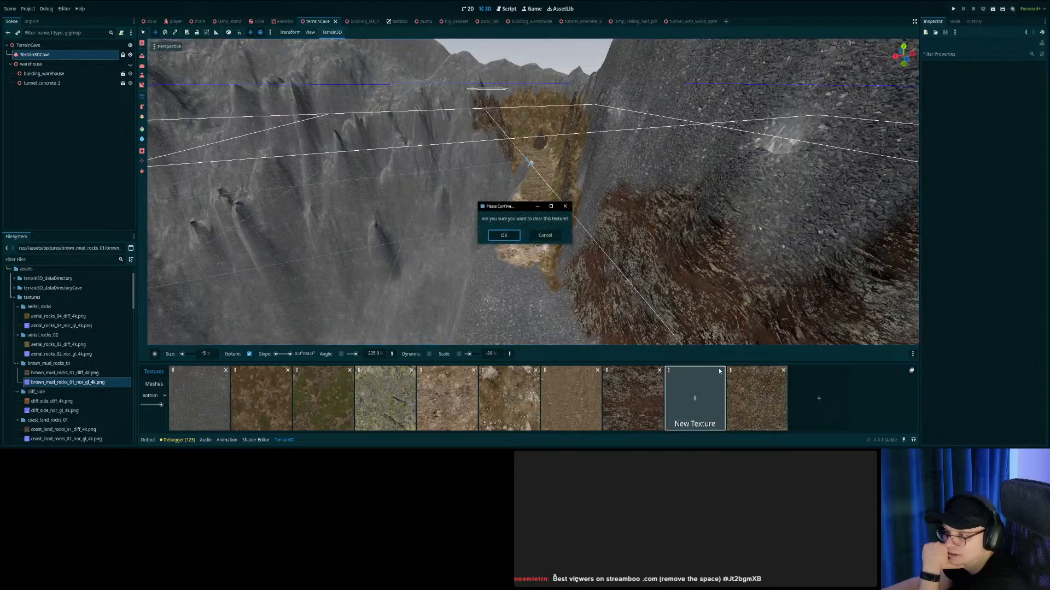
pyautogui.press('Return')
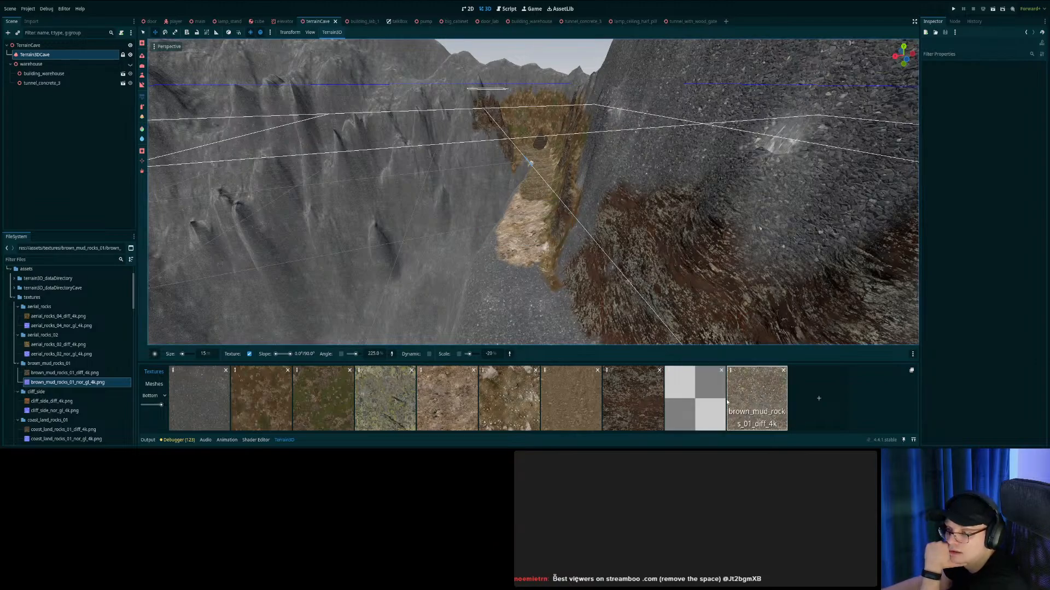
# Clear the yellow-green mossy rock texture, fourth in the Terrain3DCave texture list, and save the scene.
pyautogui.click(749, 377)
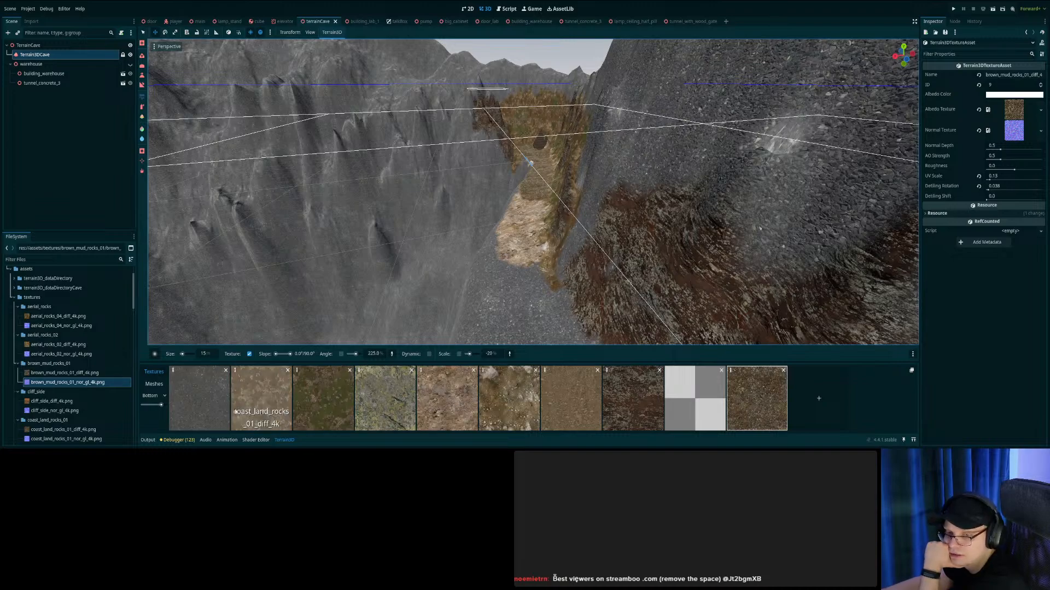
pyautogui.moveTo(523, 293); pyautogui.dragTo(500, 302, button='right')
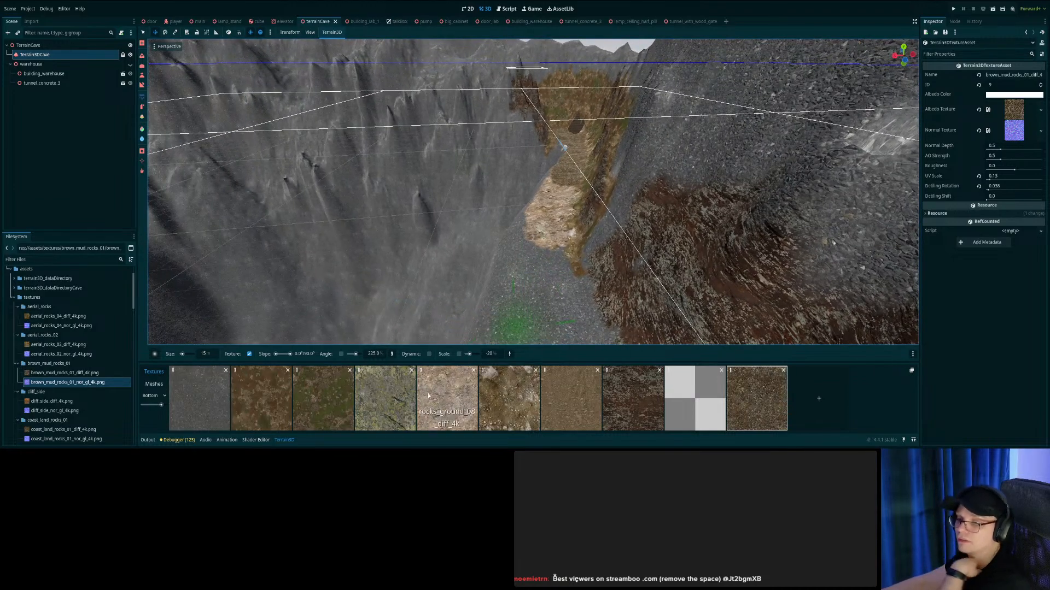
pyautogui.click(411, 370)
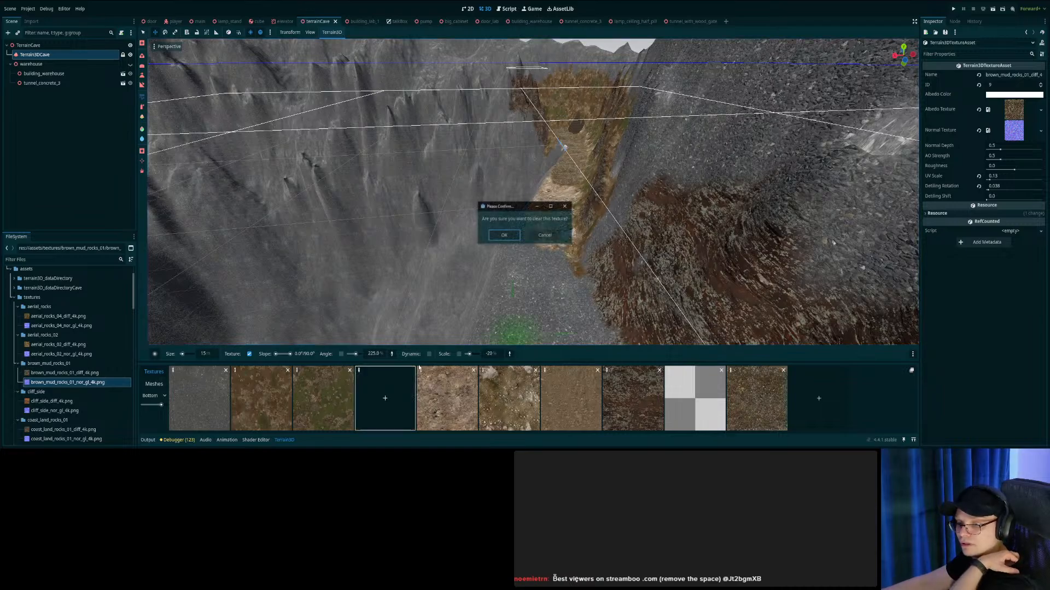
pyautogui.click(504, 235)
pyautogui.moveTo(517, 251); pyautogui.dragTo(644, 235, button='right')
pyautogui.press('w')
pyautogui.hotkey('ctrl', 's')
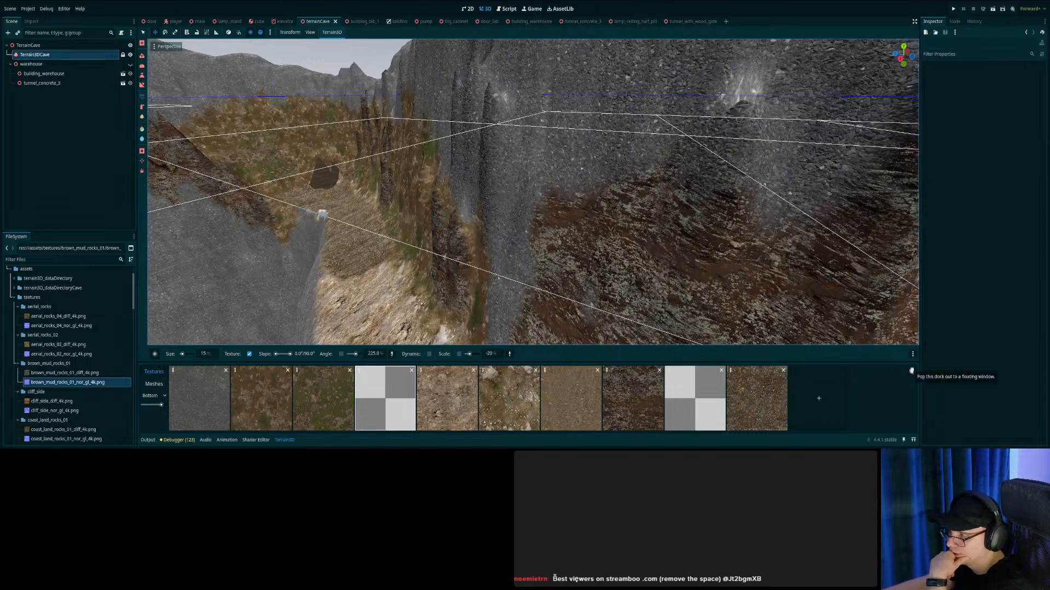
# Try twice to clear the checkered leftover slot between lichen_rock_diff_4k and brown_mud_rocks_01_diff_4k.
pyautogui.click(722, 371)
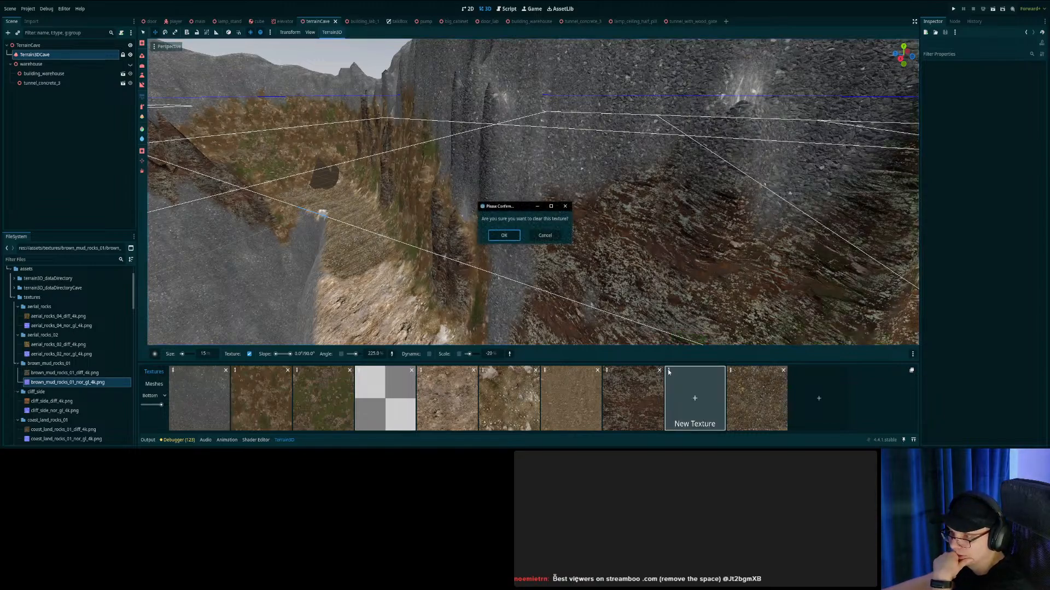
pyautogui.click(504, 236)
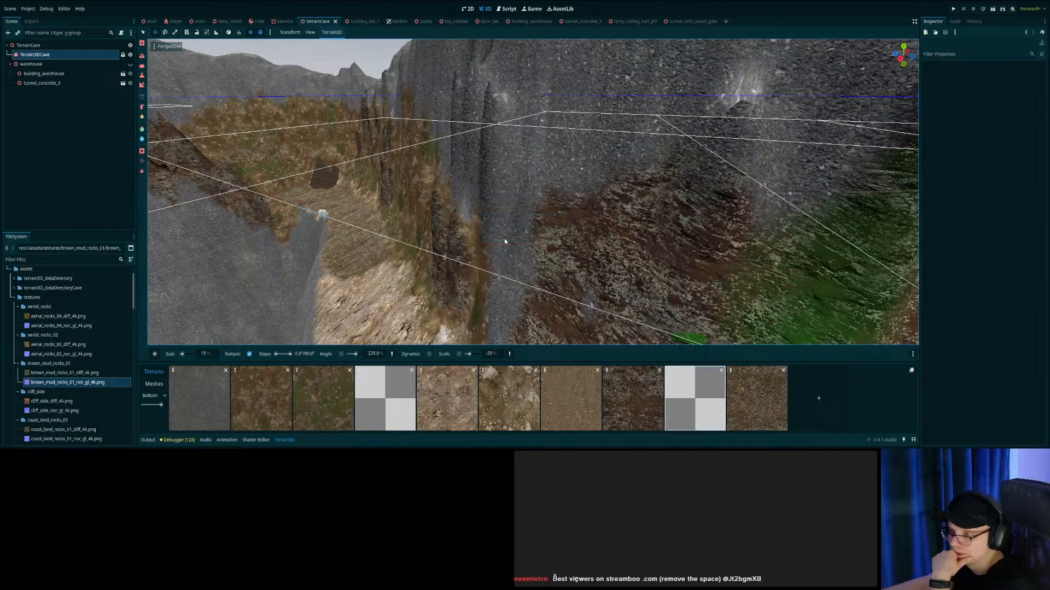
pyautogui.click(722, 371)
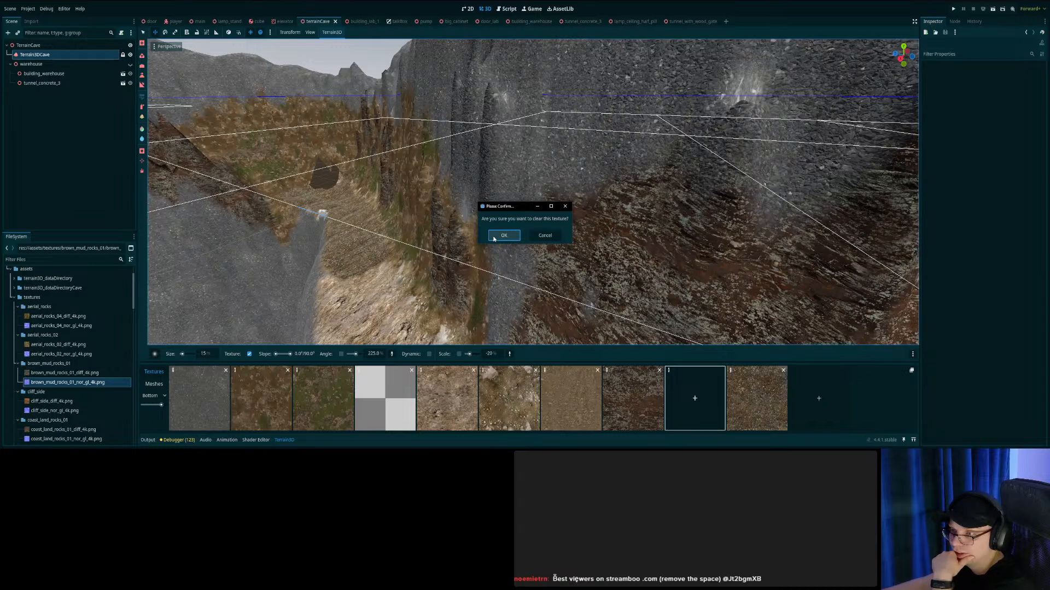
pyautogui.click(504, 236)
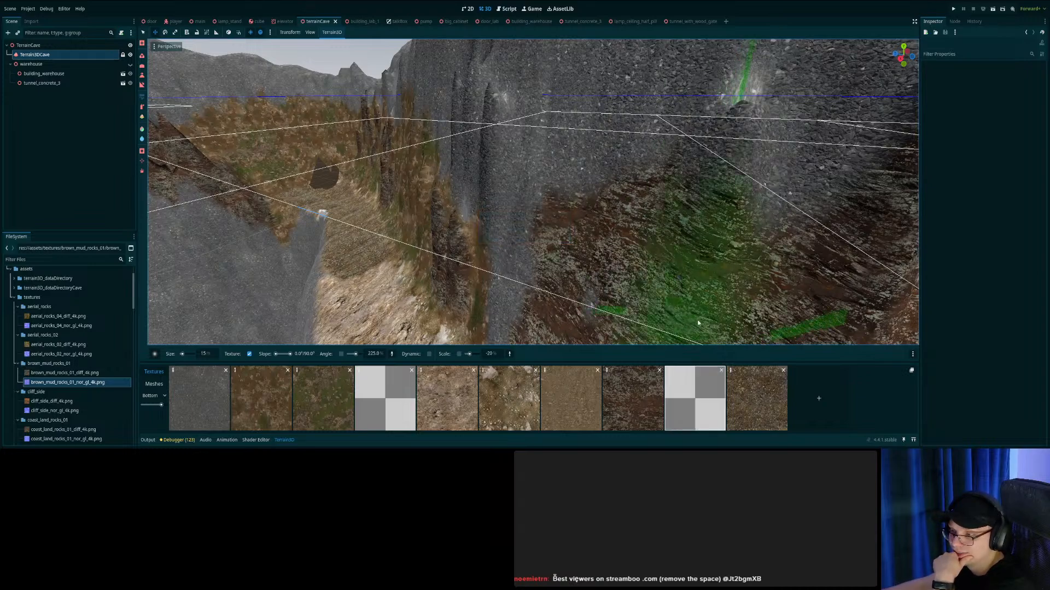
# Examine the tunnel entrance and the gravel path beside it for patches without a texture, and save the scene.
pyautogui.click(638, 394)
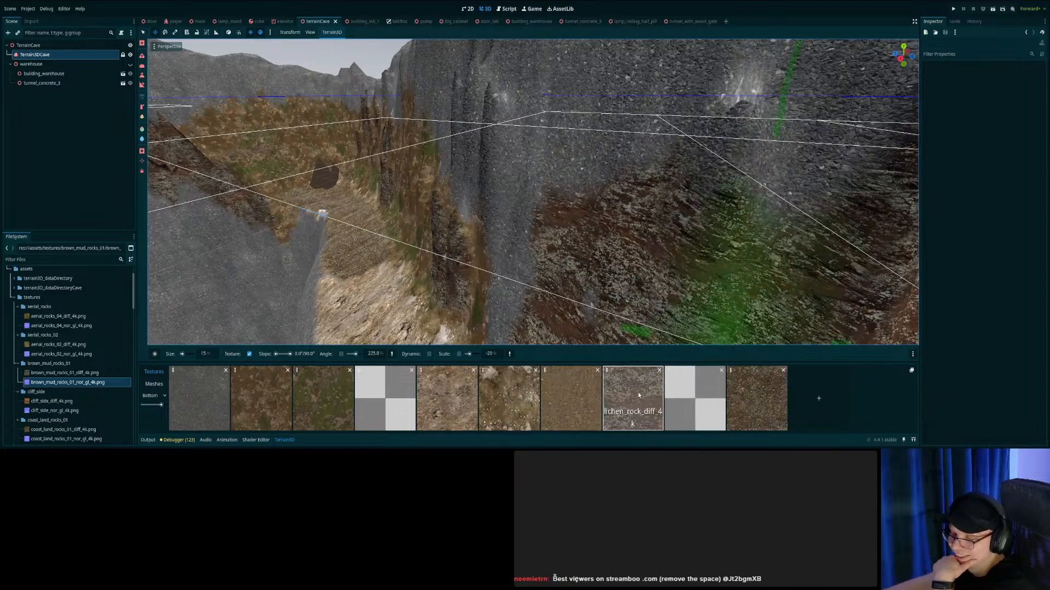
pyautogui.moveTo(569, 306); pyautogui.dragTo(473, 307, button='right')
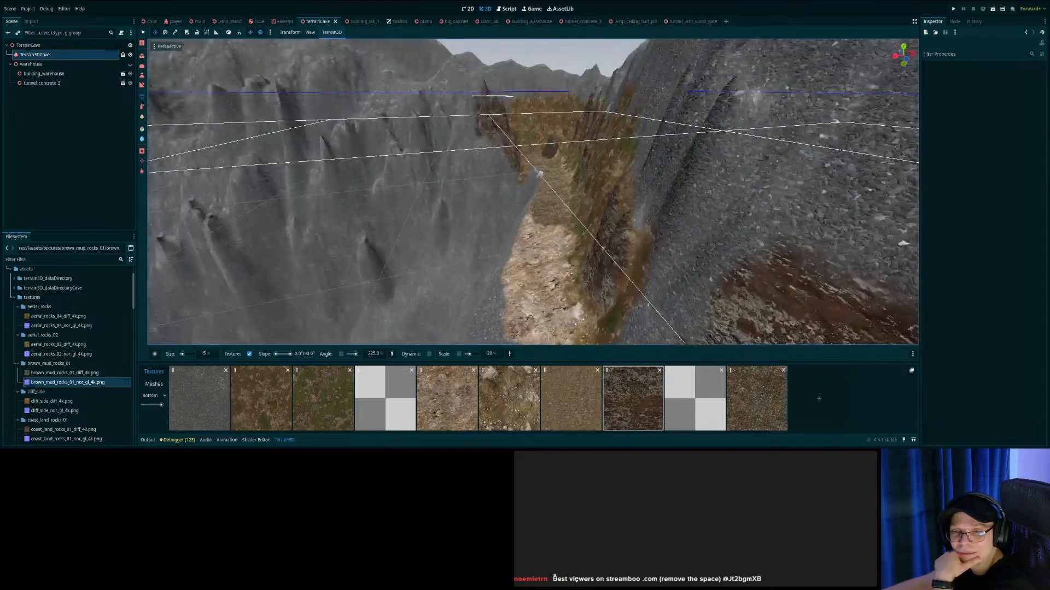
pyautogui.click(324, 398)
pyautogui.moveTo(533, 191); pyautogui.dragTo(468, 235, button='right')
pyautogui.press('w')
pyautogui.press('w')
pyautogui.press('s')
pyautogui.press('w')
pyautogui.hotkey('ctrl', 's')
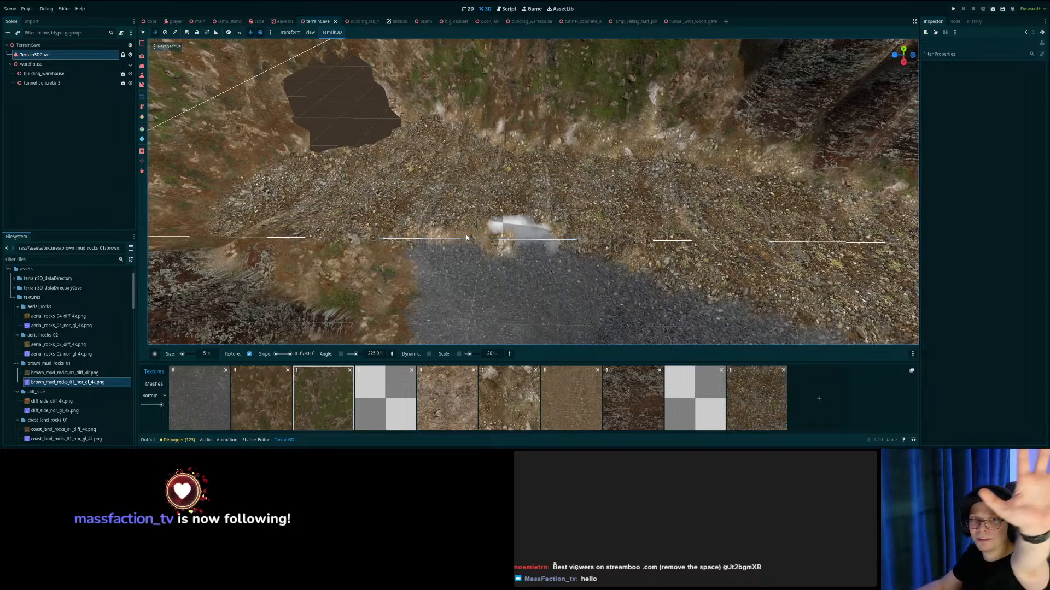
pyautogui.moveTo(458, 192); pyautogui.dragTo(422, 195, button='right')
pyautogui.moveTo(422, 194)
pyautogui.mouseDown(button='middle')
pyautogui.moveTo(372, 189)
pyautogui.moveTo(547, 191)
pyautogui.moveTo(476, 200)
pyautogui.moveTo(506, 206)
pyautogui.moveTo(426, 193)
pyautogui.moveTo(479, 193)
pyautogui.mouseUp(button='middle')
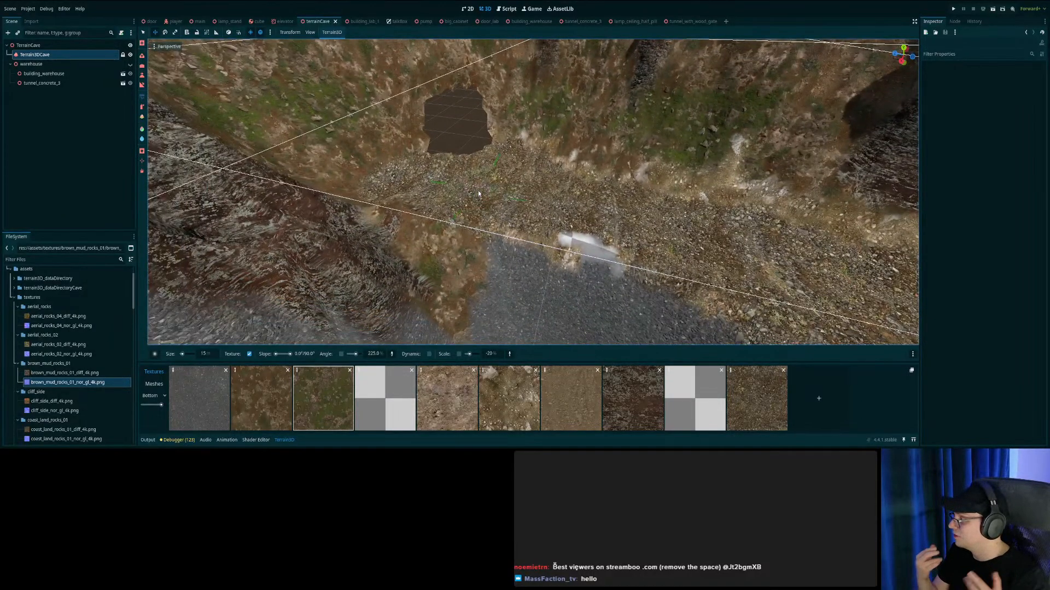
pyautogui.moveTo(478, 193); pyautogui.dragTo(568, 195, button='middle')
pyautogui.moveTo(478, 190)
pyautogui.mouseDown(button='right')
pyautogui.moveTo(477, 173)
pyautogui.moveTo(497, 232)
pyautogui.moveTo(555, 257)
pyautogui.moveTo(517, 240)
pyautogui.moveTo(542, 238)
pyautogui.moveTo(514, 218)
pyautogui.moveTo(469, 201)
pyautogui.mouseUp(button='right')
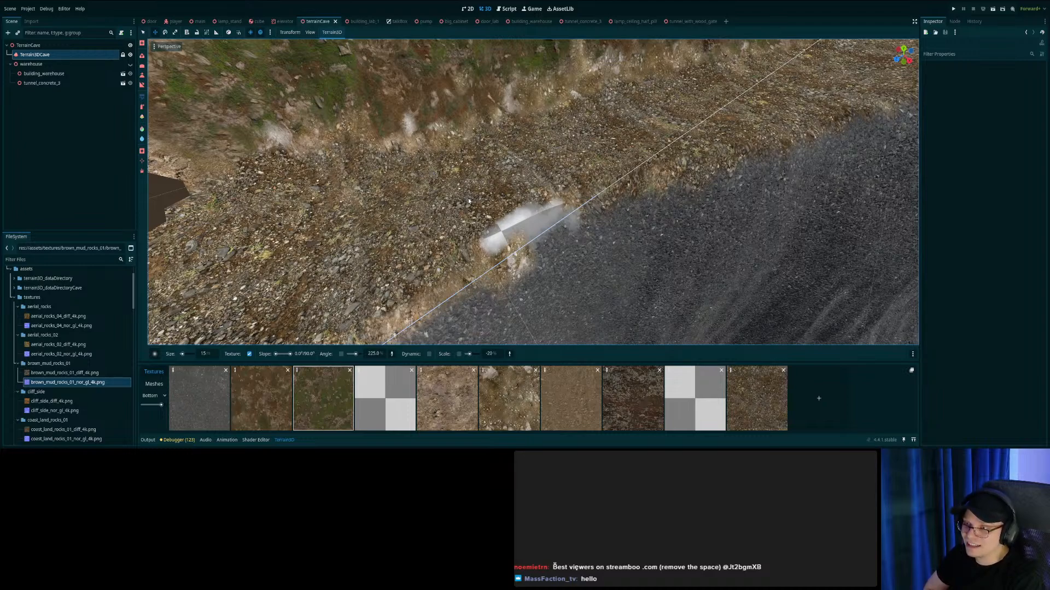
pyautogui.moveTo(469, 201); pyautogui.dragTo(555, 175, button='middle')
pyautogui.hotkey('ctrl', 's')
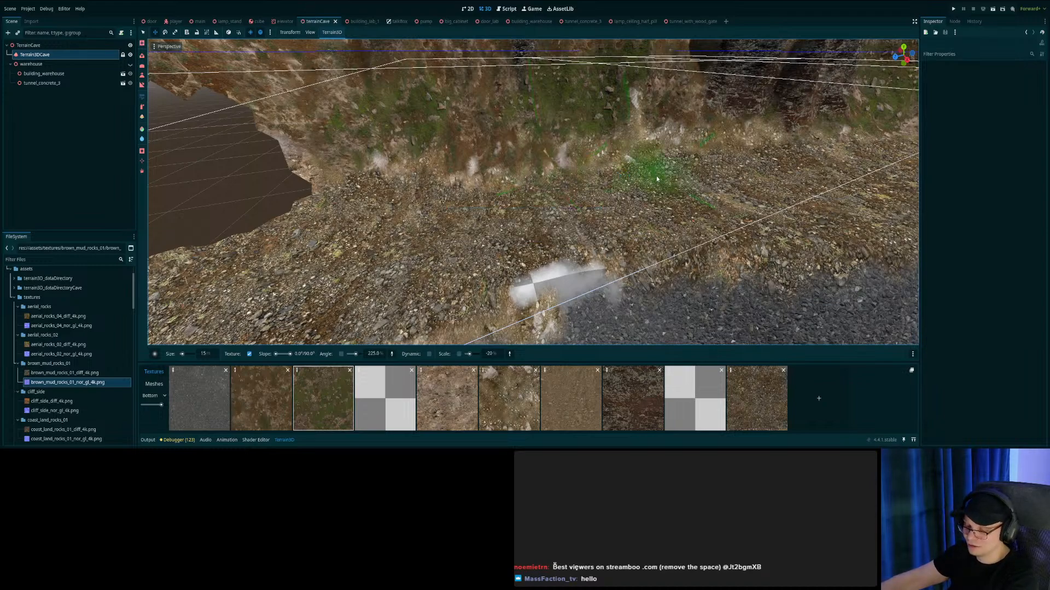
# Paint brown_mud_rocks_01_diff_4k over the checkered patch at the edge of the gravel path and save the scene.
pyautogui.moveTo(674, 186); pyautogui.dragTo(710, 180, button='right')
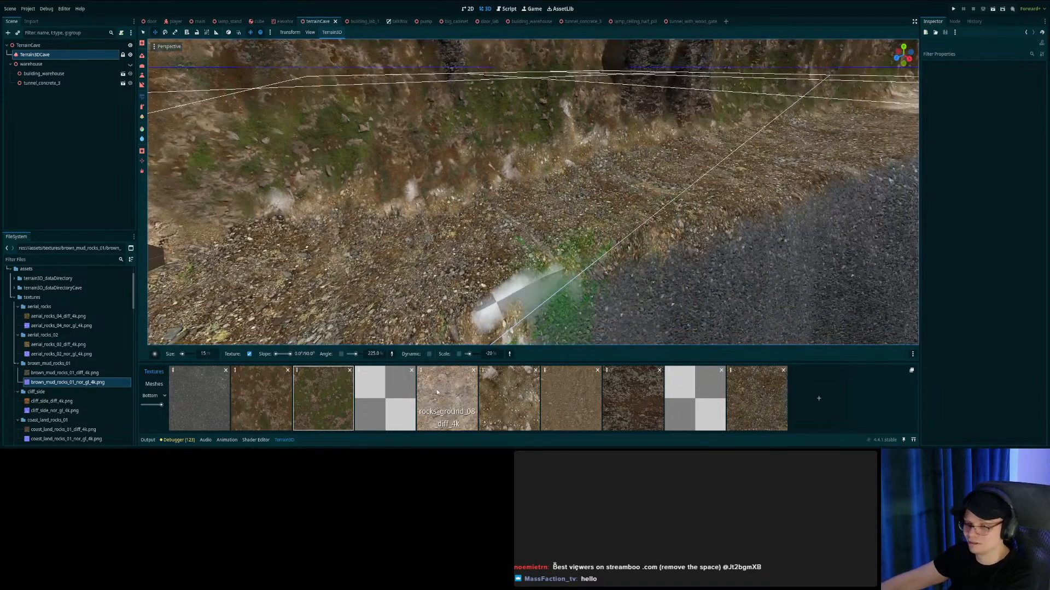
pyautogui.click(509, 400)
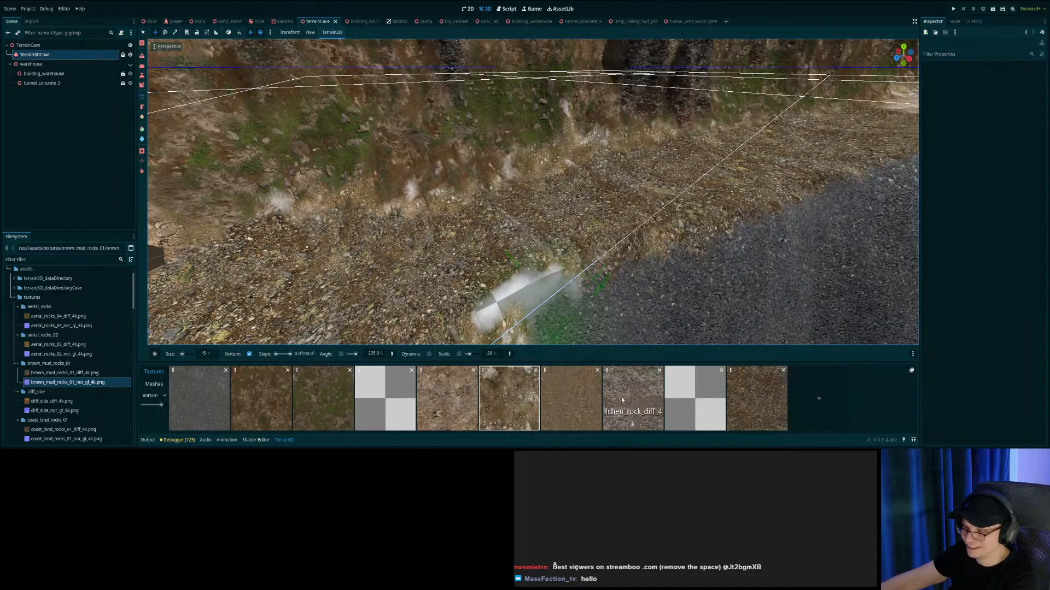
pyautogui.click(753, 407)
pyautogui.moveTo(500, 306); pyautogui.dragTo(534, 290)
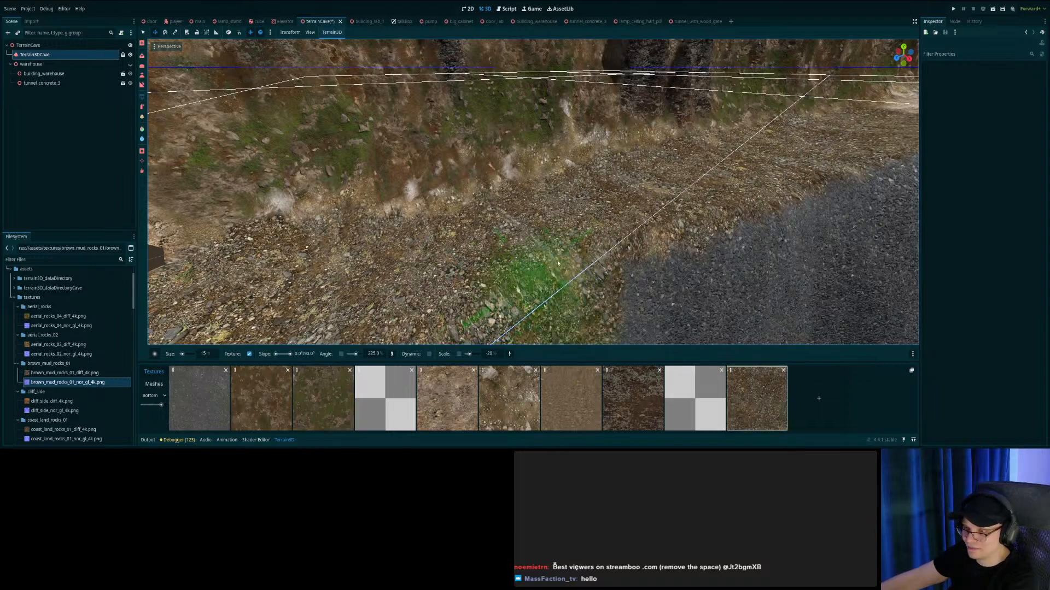
pyautogui.moveTo(631, 185); pyautogui.dragTo(638, 182, button='right')
pyautogui.hotkey('ctrl', 's')
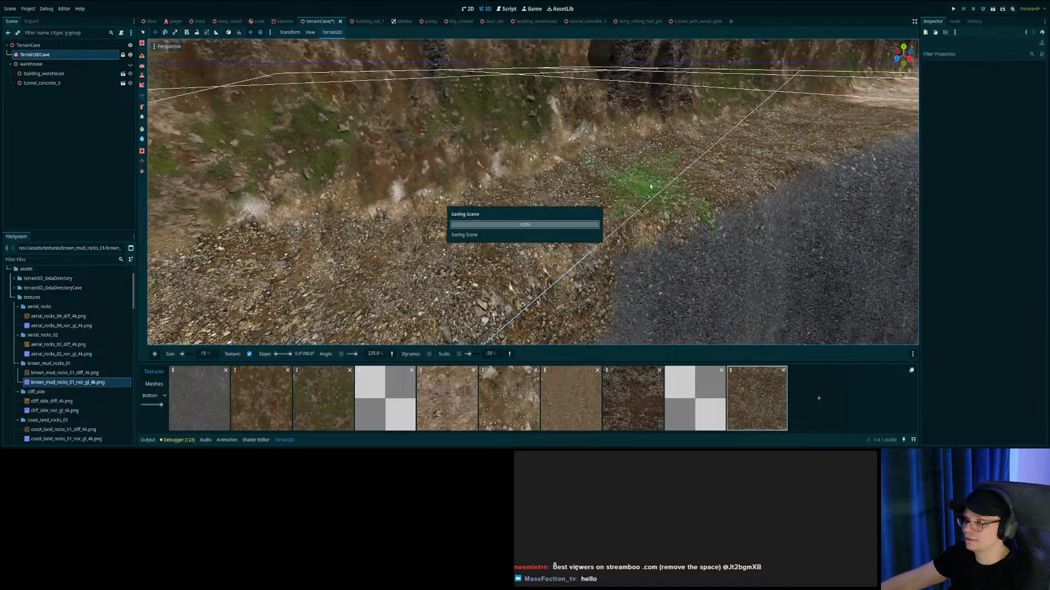
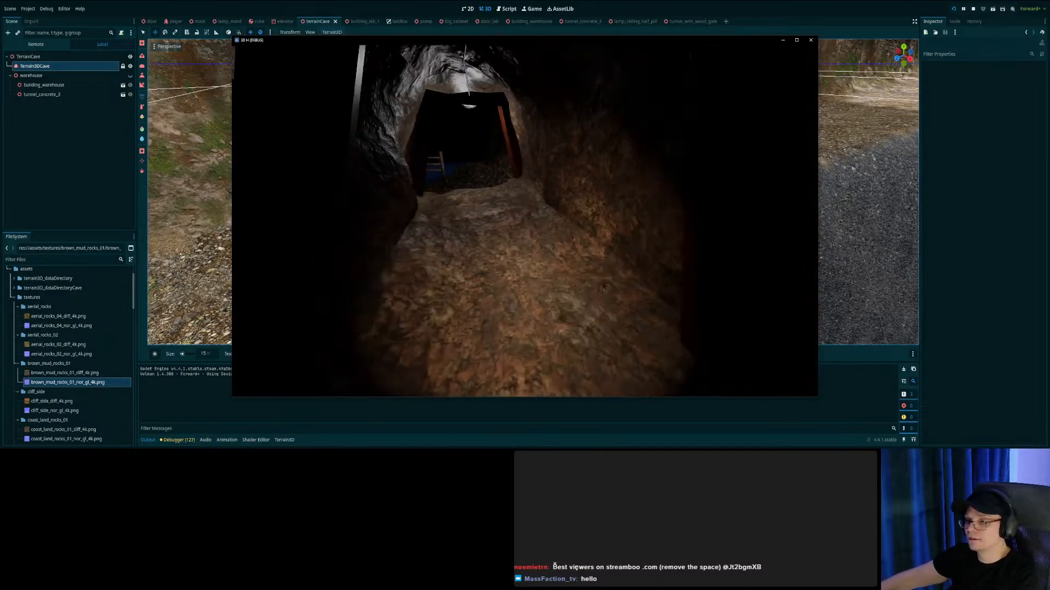
# Walk out of the tunnel and along the fenced path in the running game to check the ground textures, and close the game.
pyautogui.press('w')
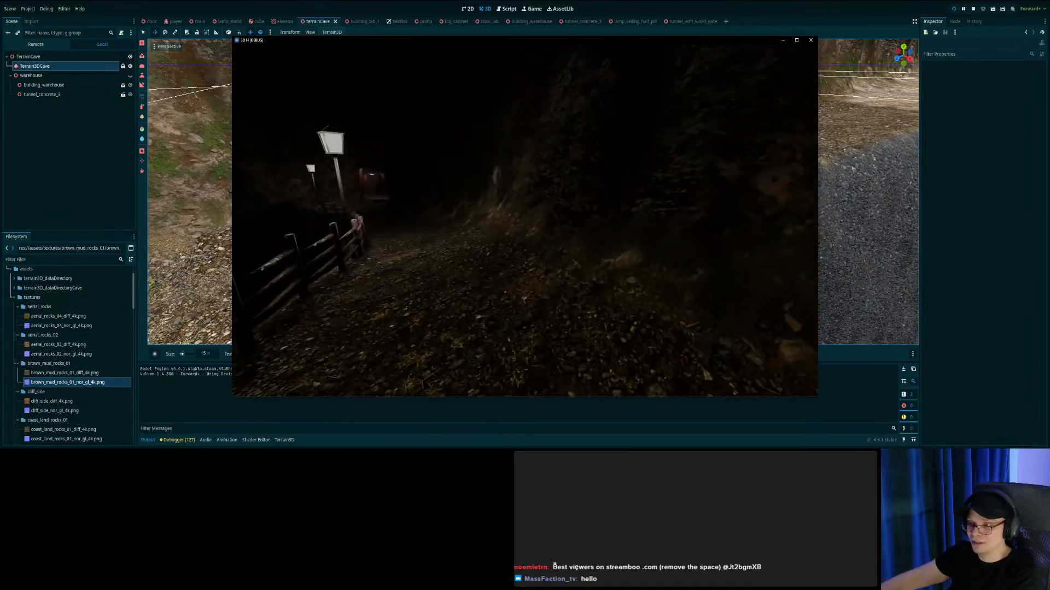
pyautogui.press('w')
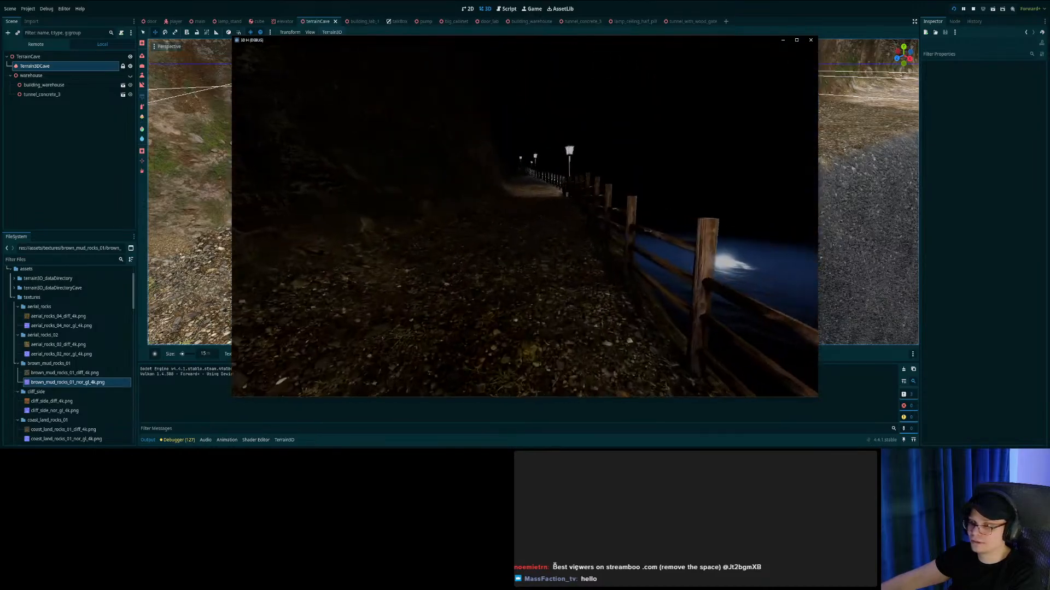
pyautogui.press('w')
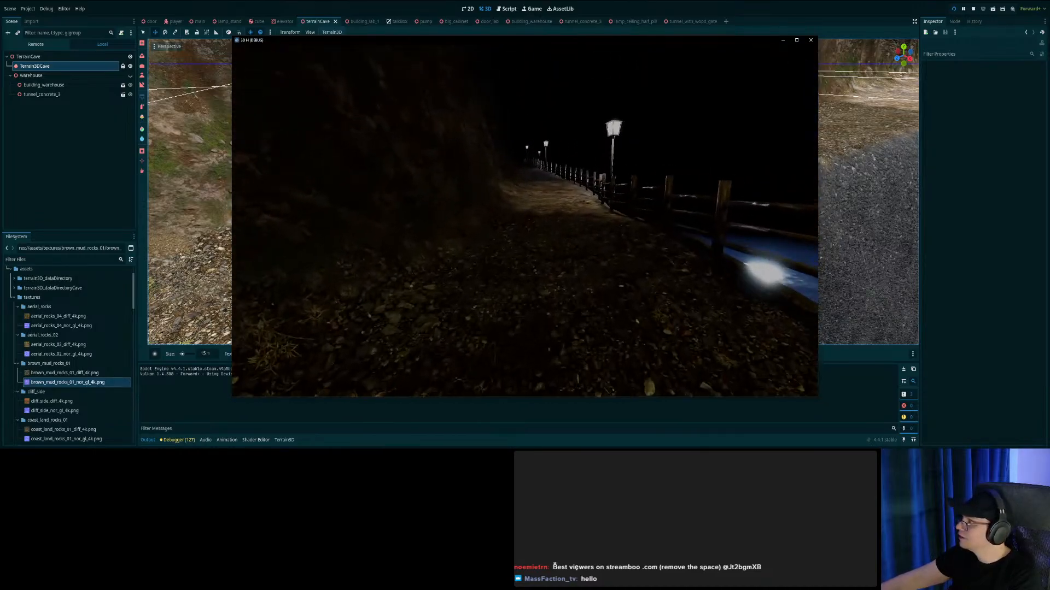
pyautogui.press('w')
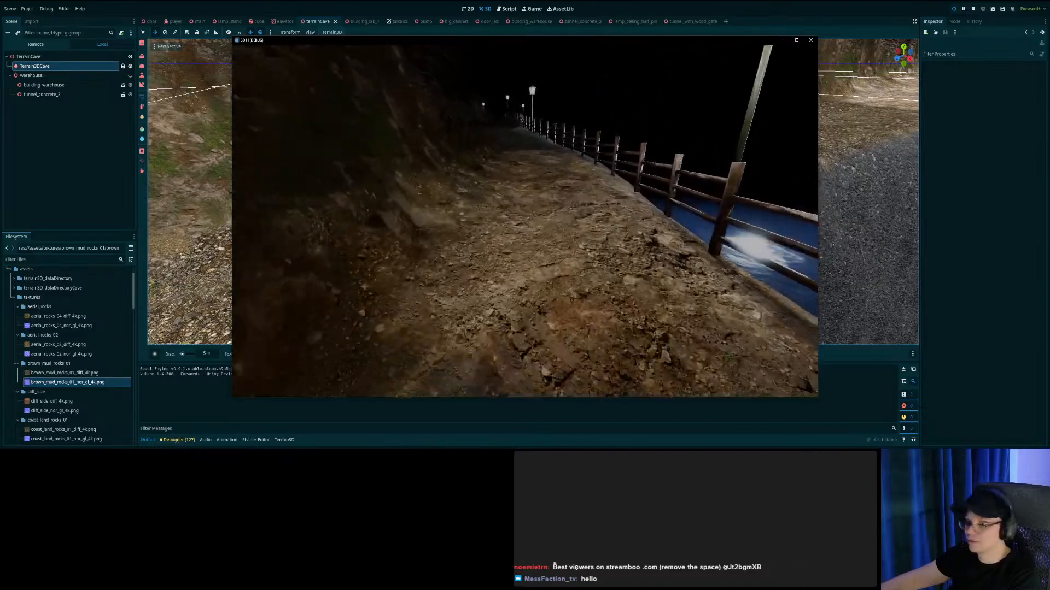
pyautogui.press('w')
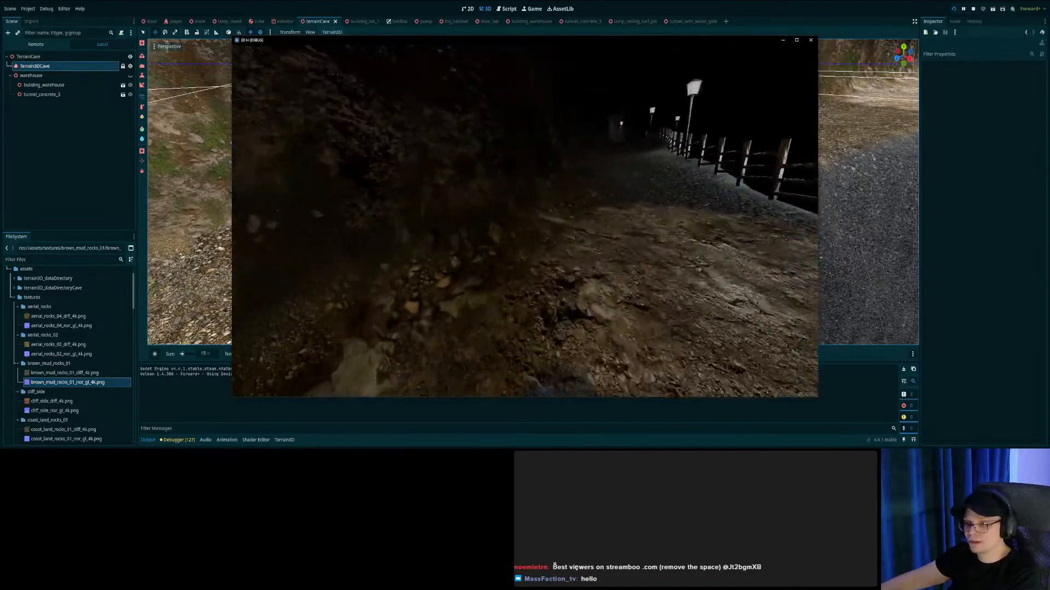
pyautogui.press('w')
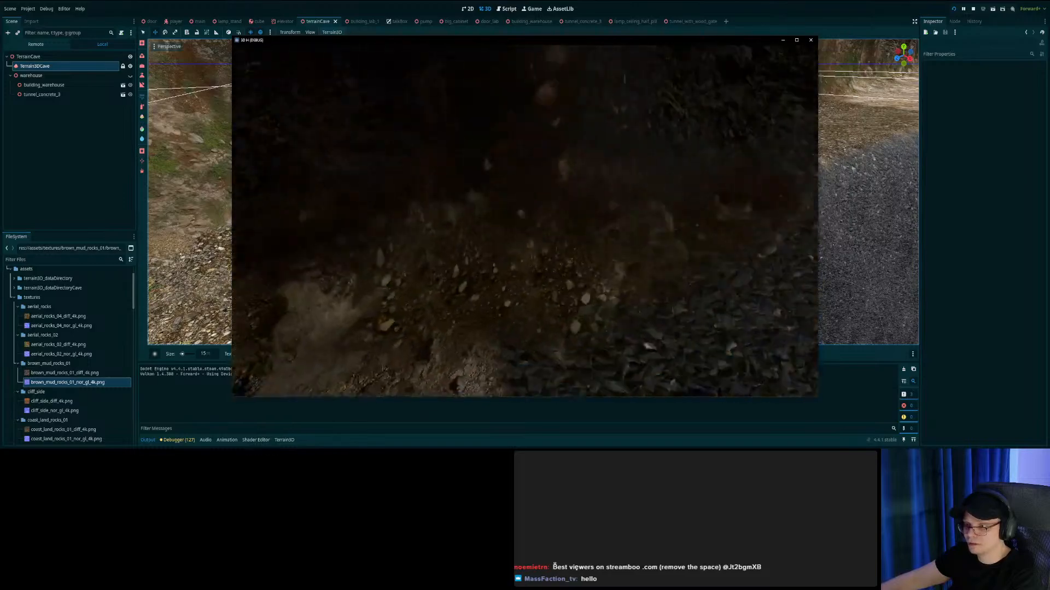
pyautogui.press('w')
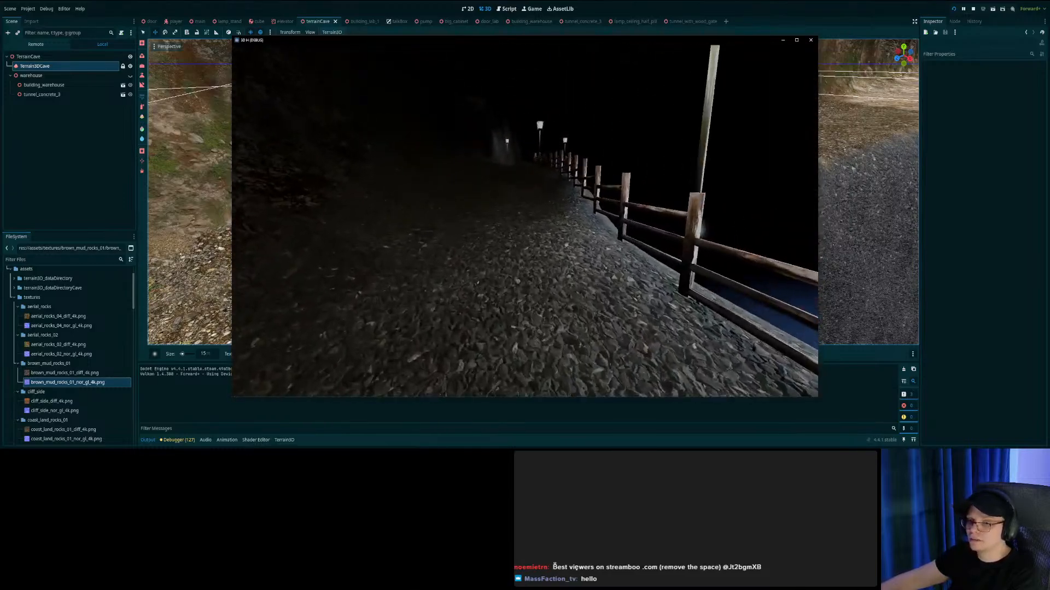
pyautogui.press('w')
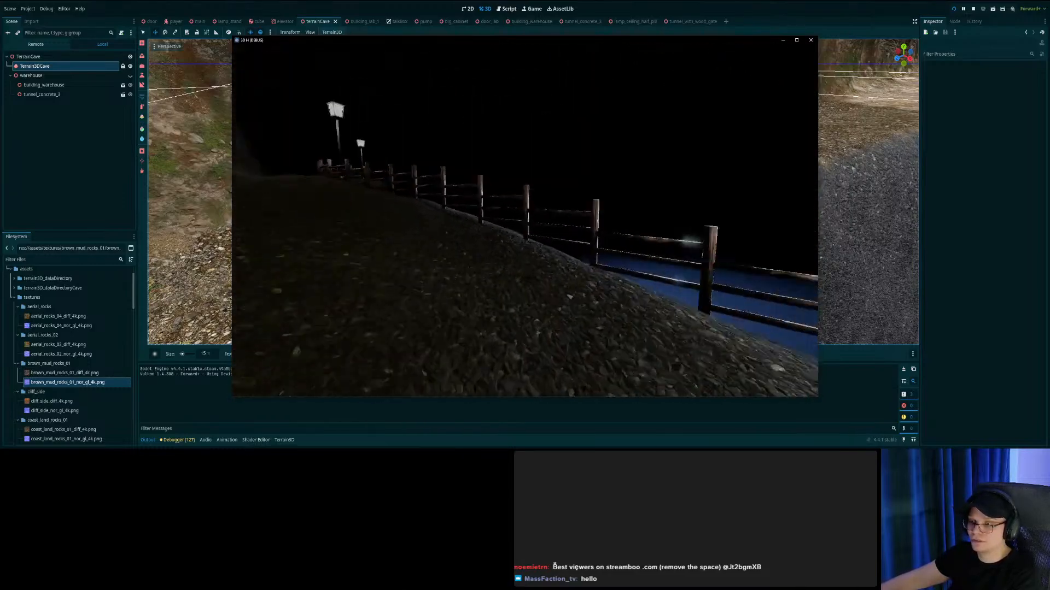
pyautogui.press('w')
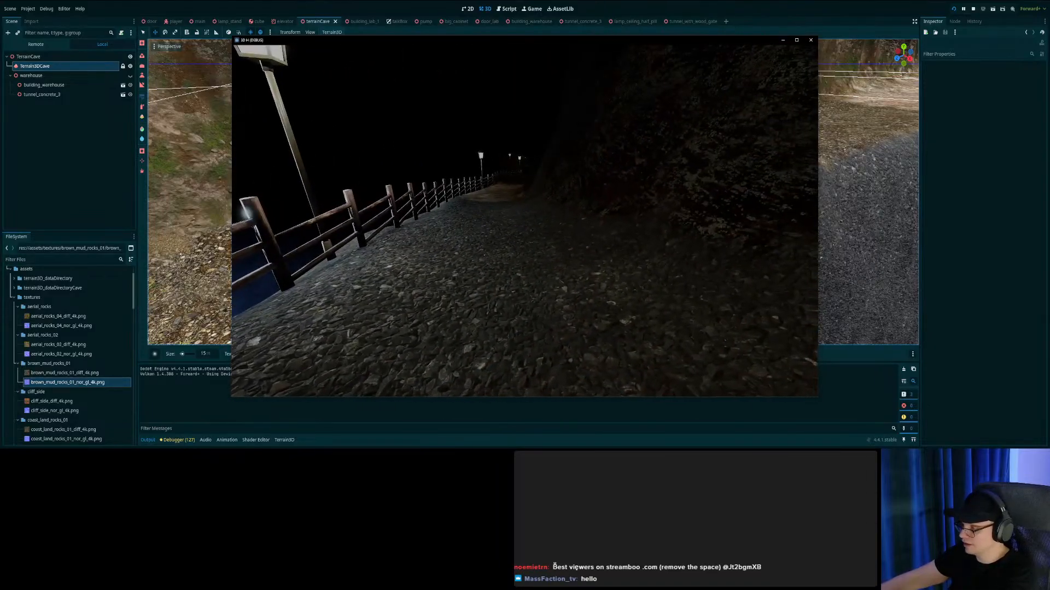
pyautogui.press('F8')
# Save the scene and examine the gravel path, the pale rocky ground and the foot of the cliff along it.
pyautogui.moveTo(541, 208); pyautogui.dragTo(541, 208, button='right')
pyautogui.press('s')
pyautogui.hotkey('ctrl', 's')
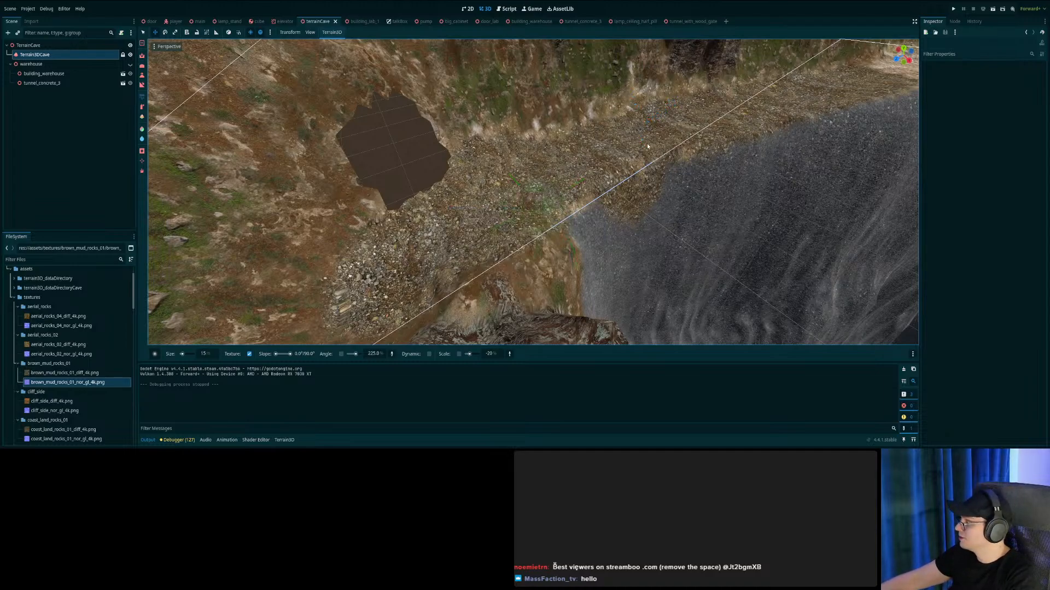
pyautogui.moveTo(663, 149); pyautogui.dragTo(156, 131, button='right')
pyautogui.press('w')
pyautogui.moveTo(525, 164); pyautogui.dragTo(393, 214, button='right')
pyautogui.press('s')
pyautogui.press('s')
pyautogui.moveTo(290, 58)
pyautogui.mouseDown(button='right')
pyautogui.moveTo(276, 50)
pyautogui.moveTo(282, 41)
pyautogui.moveTo(339, 41)
pyautogui.moveTo(244, 68)
pyautogui.moveTo(238, 112)
pyautogui.moveTo(238, 88)
pyautogui.moveTo(386, 61)
pyautogui.moveTo(371, 59)
pyautogui.moveTo(371, 118)
pyautogui.moveTo(391, 117)
pyautogui.moveTo(339, 112)
pyautogui.moveTo(410, 88)
pyautogui.moveTo(465, 131)
pyautogui.moveTo(451, 118)
pyautogui.moveTo(494, 104)
pyautogui.moveTo(498, 79)
pyautogui.moveTo(492, 118)
pyautogui.moveTo(473, 137)
pyautogui.moveTo(306, 93)
pyautogui.moveTo(301, 82)
pyautogui.moveTo(404, 91)
pyautogui.moveTo(402, 123)
pyautogui.moveTo(407, 134)
pyautogui.moveTo(415, 117)
pyautogui.moveTo(417, 126)
pyautogui.mouseUp(button='right')
pyautogui.press('w')
pyautogui.press('w')
pyautogui.press('s')
pyautogui.press('s')
pyautogui.press('w')
pyautogui.press('s')
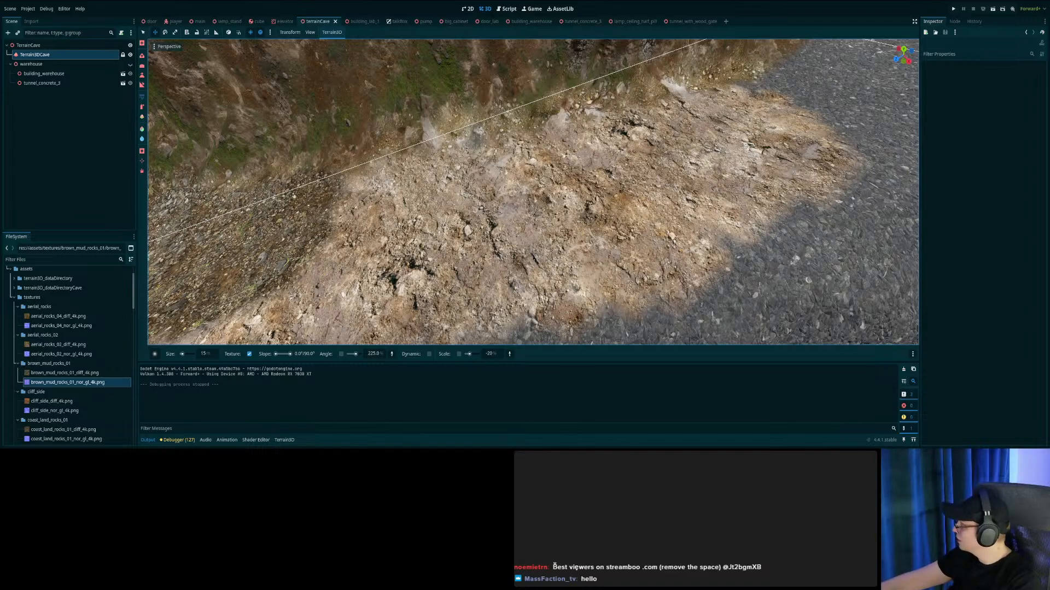
pyautogui.moveTo(740, 285); pyautogui.dragTo(736, 221, button='right')
pyautogui.press('w')
pyautogui.press('s')
pyautogui.press('w')
pyautogui.press('s')
# Select Terrain3DCave and paint lichen_rock_diff_4k over the cliff wall beside the gravel path.
pyautogui.click(41, 56)
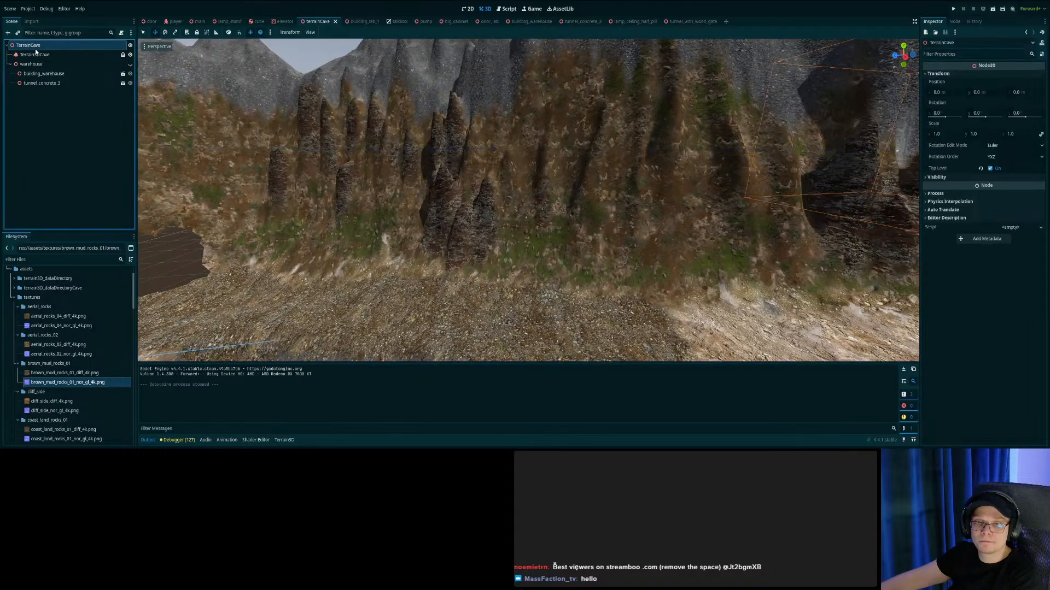
pyautogui.click(618, 400)
pyautogui.moveTo(579, 262); pyautogui.dragTo(587, 284, button='right')
pyautogui.press('w')
pyautogui.moveTo(667, 221)
pyautogui.mouseDown(button='right')
pyautogui.moveTo(667, 267)
pyautogui.moveTo(667, 221)
pyautogui.mouseUp(button='right')
pyautogui.press('s')
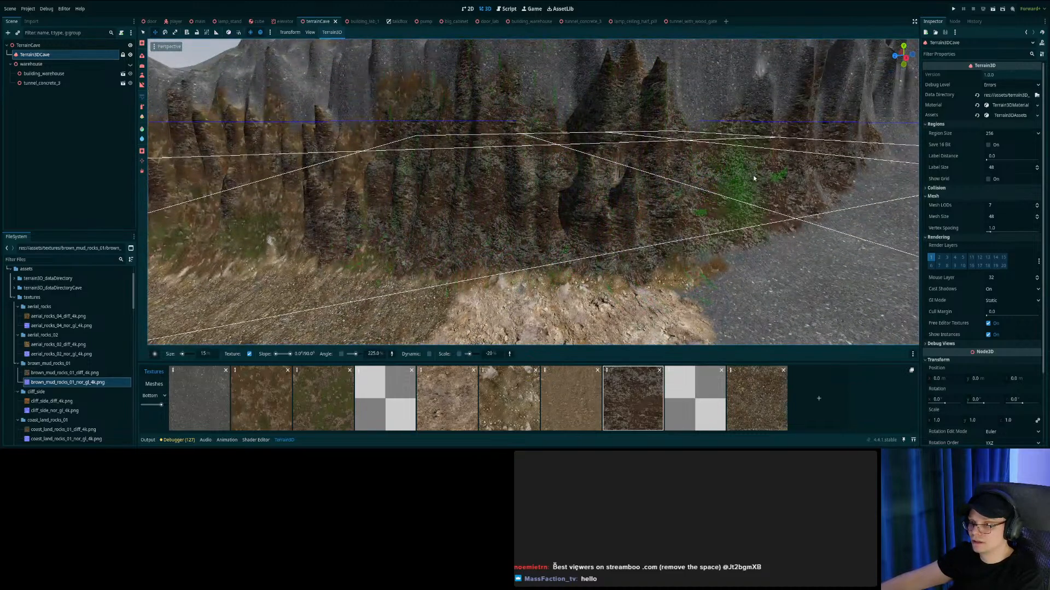
pyautogui.moveTo(587, 163)
pyautogui.mouseDown(button='right')
pyautogui.moveTo(645, 150)
pyautogui.moveTo(492, 213)
pyautogui.moveTo(470, 245)
pyautogui.moveTo(433, 255)
pyautogui.mouseUp(button='right')
pyautogui.press('w')
pyautogui.press('a')
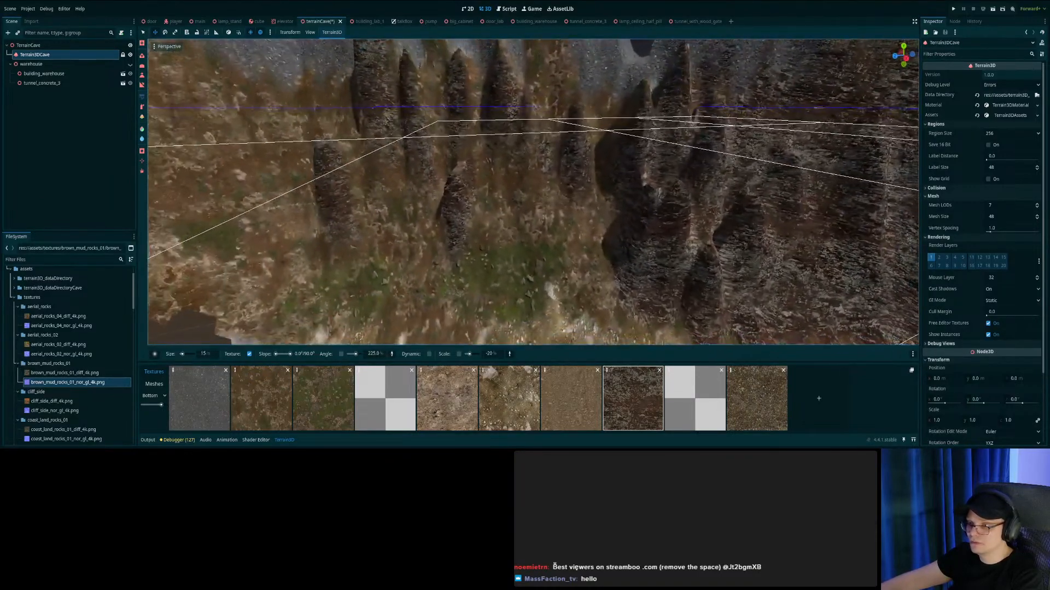
pyautogui.moveTo(548, 225); pyautogui.dragTo(502, 229)
pyautogui.moveTo(637, 230)
pyautogui.mouseDown()
pyautogui.moveTo(365, 233)
pyautogui.moveTo(628, 155)
pyautogui.moveTo(262, 148)
pyautogui.mouseUp()
# Extend the lichen_rock_diff_4k paint along the cliff and over the rock face around the tunnel opening.
pyautogui.moveTo(263, 148)
pyautogui.mouseDown(button='right')
pyautogui.moveTo(164, 148)
pyautogui.moveTo(490, 202)
pyautogui.mouseUp(button='right')
pyautogui.press('w')
pyautogui.moveTo(443, 194)
pyautogui.mouseDown()
pyautogui.moveTo(334, 164)
pyautogui.moveTo(262, 176)
pyautogui.mouseUp()
pyautogui.moveTo(348, 189); pyautogui.dragTo(270, 242)
pyautogui.moveTo(233, 246)
pyautogui.mouseDown(button='right')
pyautogui.moveTo(153, 229)
pyautogui.moveTo(169, 228)
pyautogui.mouseUp(button='right')
pyautogui.press('w')
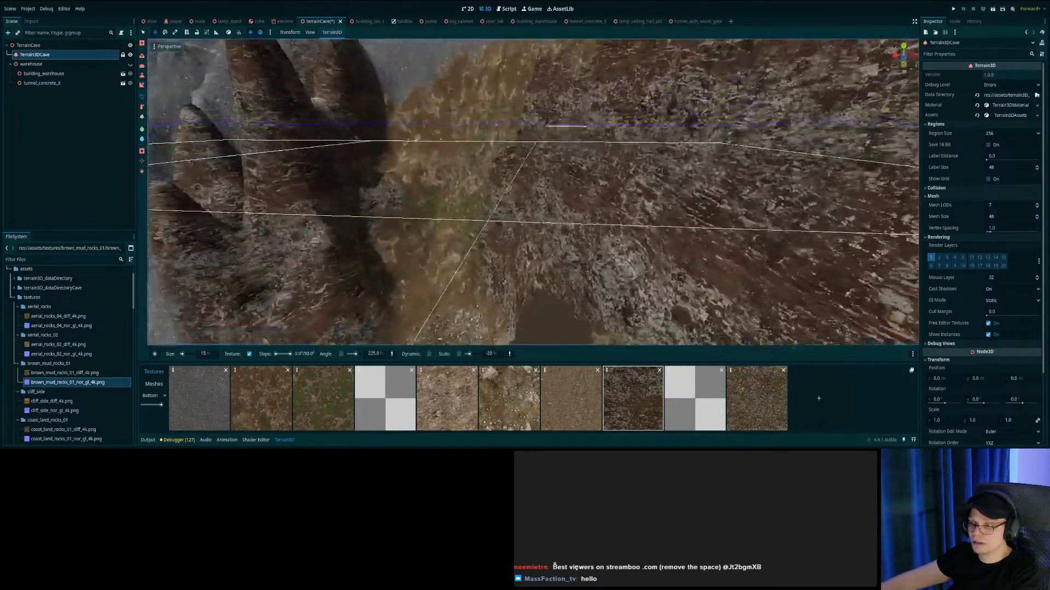
pyautogui.moveTo(533, 192); pyautogui.dragTo(421, 182, button='right')
pyautogui.moveTo(532, 198)
pyautogui.mouseDown()
pyautogui.moveTo(568, 60)
pyautogui.moveTo(563, 95)
pyautogui.mouseUp()
pyautogui.moveTo(533, 191); pyautogui.dragTo(744, 165, button='right')
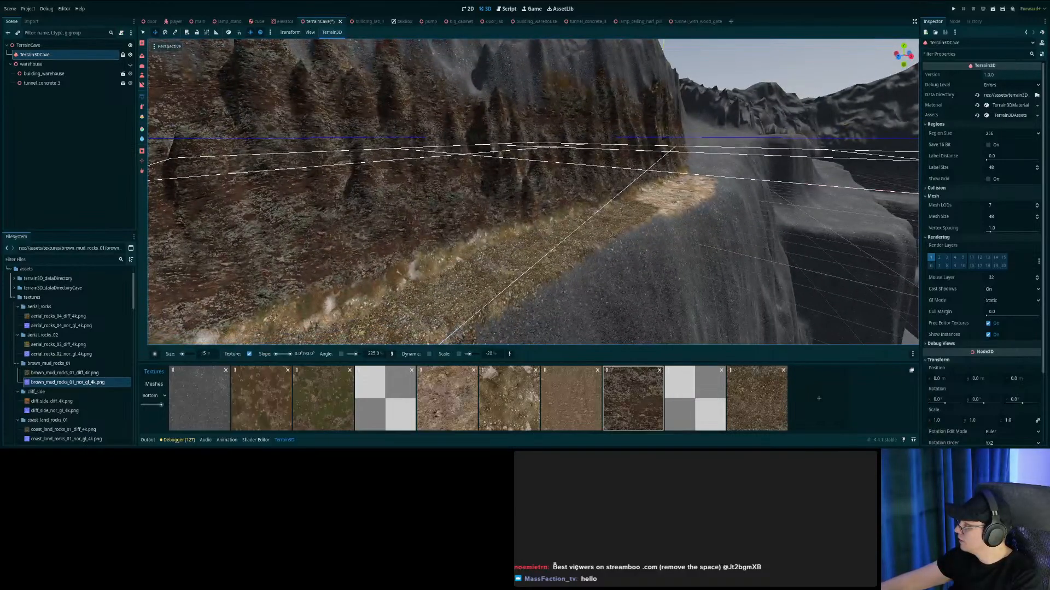
# Save the scene and paint the brown gravel texture over the pale rocky ground beside the cliff path.
pyautogui.moveTo(533, 192); pyautogui.dragTo(586, 176, button='right')
pyautogui.hotkey('ctrl', 's')
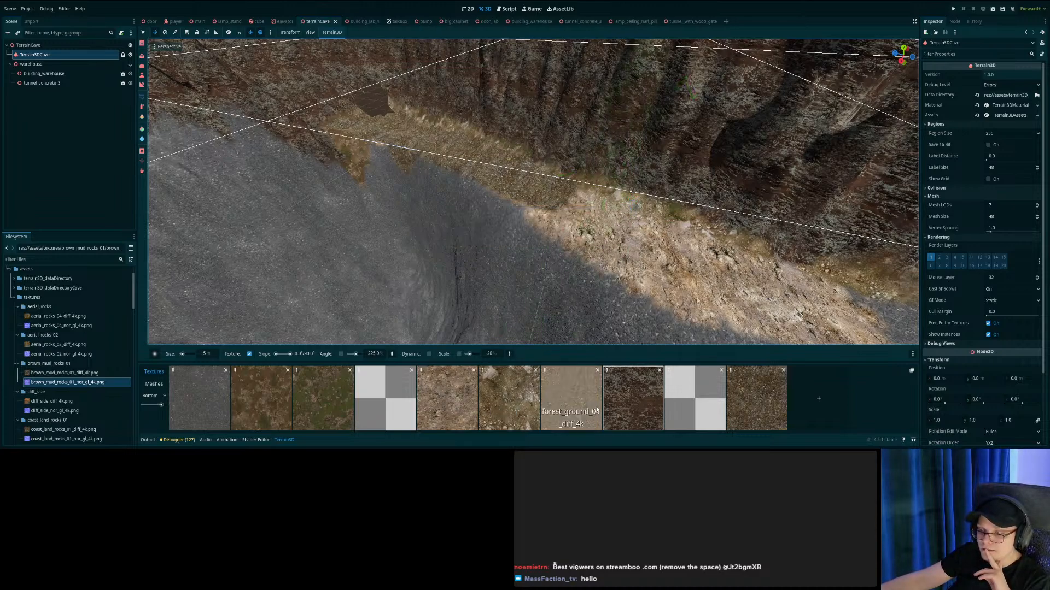
pyautogui.click(742, 404)
pyautogui.moveTo(537, 204)
pyautogui.mouseDown()
pyautogui.moveTo(689, 295)
pyautogui.moveTo(581, 215)
pyautogui.moveTo(853, 328)
pyautogui.moveTo(629, 244)
pyautogui.moveTo(643, 230)
pyautogui.mouseUp()
pyautogui.moveTo(643, 229)
pyautogui.mouseDown(button='right')
pyautogui.moveTo(643, 181)
pyautogui.moveTo(667, 235)
pyautogui.moveTo(643, 241)
pyautogui.moveTo(569, 224)
pyautogui.moveTo(557, 186)
pyautogui.moveTo(645, 224)
pyautogui.moveTo(754, 246)
pyautogui.moveTo(710, 224)
pyautogui.moveTo(590, 263)
pyautogui.moveTo(645, 240)
pyautogui.moveTo(667, 208)
pyautogui.moveTo(656, 256)
pyautogui.moveTo(634, 246)
pyautogui.moveTo(721, 257)
pyautogui.moveTo(656, 251)
pyautogui.moveTo(645, 289)
pyautogui.moveTo(639, 257)
pyautogui.mouseUp(button='right')
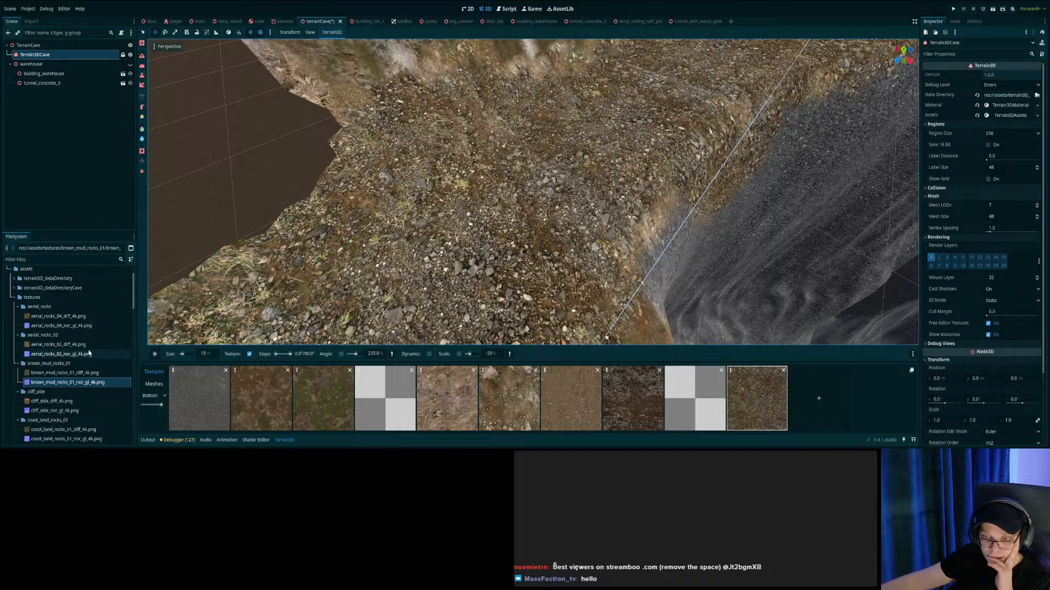
pyautogui.moveTo(470, 284); pyautogui.dragTo(405, 262, button='right')
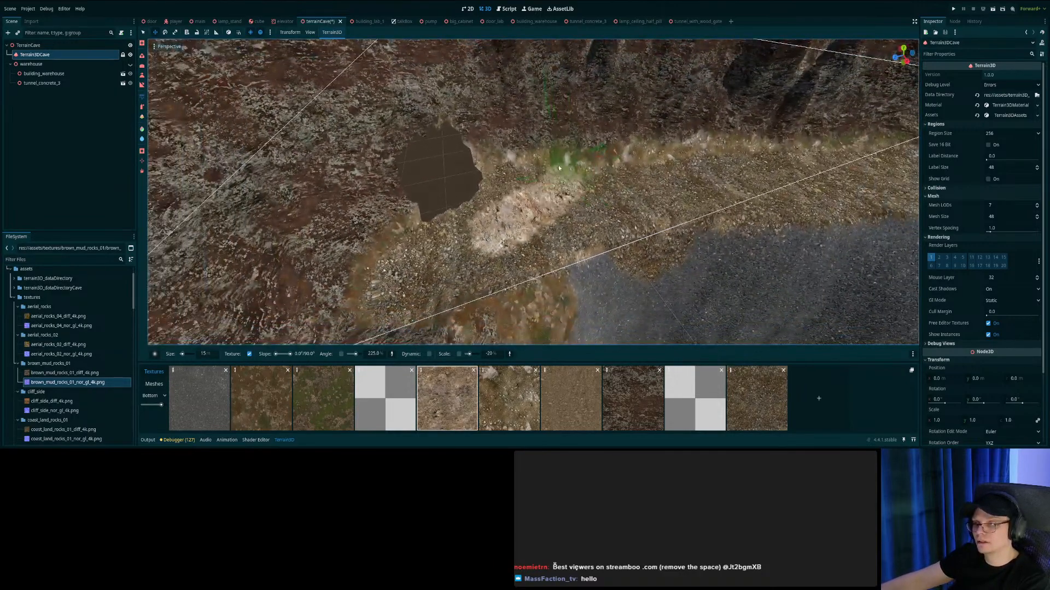
# Try painting the pale rocky ground texture along the gravel path by the tunnel opening, and undo the strokes.
pyautogui.moveTo(642, 185)
pyautogui.mouseDown()
pyautogui.moveTo(616, 178)
pyautogui.moveTo(678, 183)
pyautogui.moveTo(637, 186)
pyautogui.moveTo(702, 169)
pyautogui.moveTo(668, 175)
pyautogui.mouseUp()
pyautogui.moveTo(666, 173)
pyautogui.mouseDown(button='right')
pyautogui.moveTo(760, 137)
pyautogui.moveTo(750, 143)
pyautogui.mouseUp(button='right')
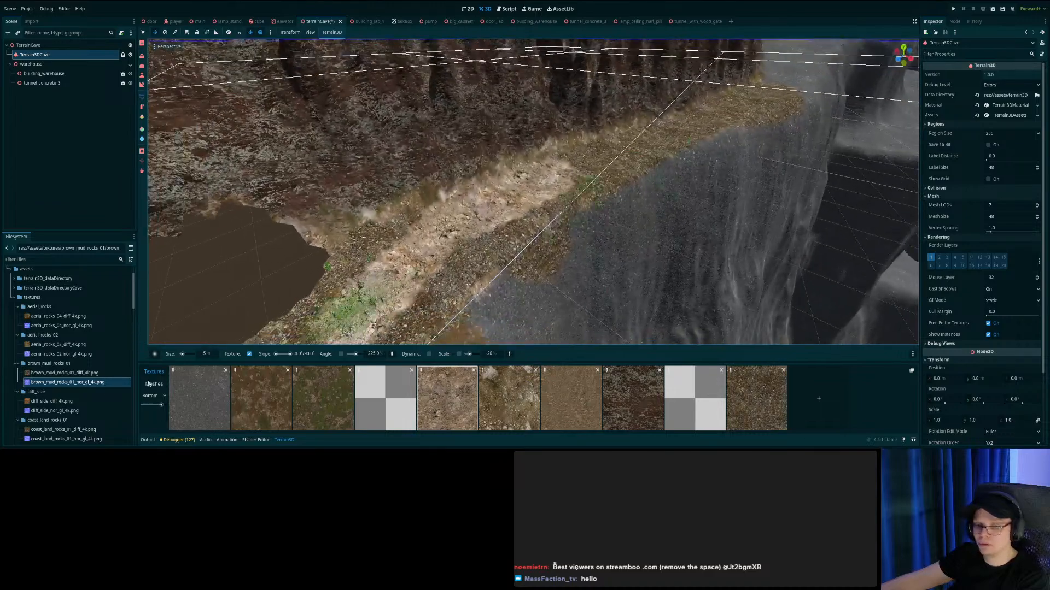
pyautogui.hotkey('ctrl', 'z')
pyautogui.hotkey('ctrl', 'z')
pyautogui.hotkey('ctrl', 'z')
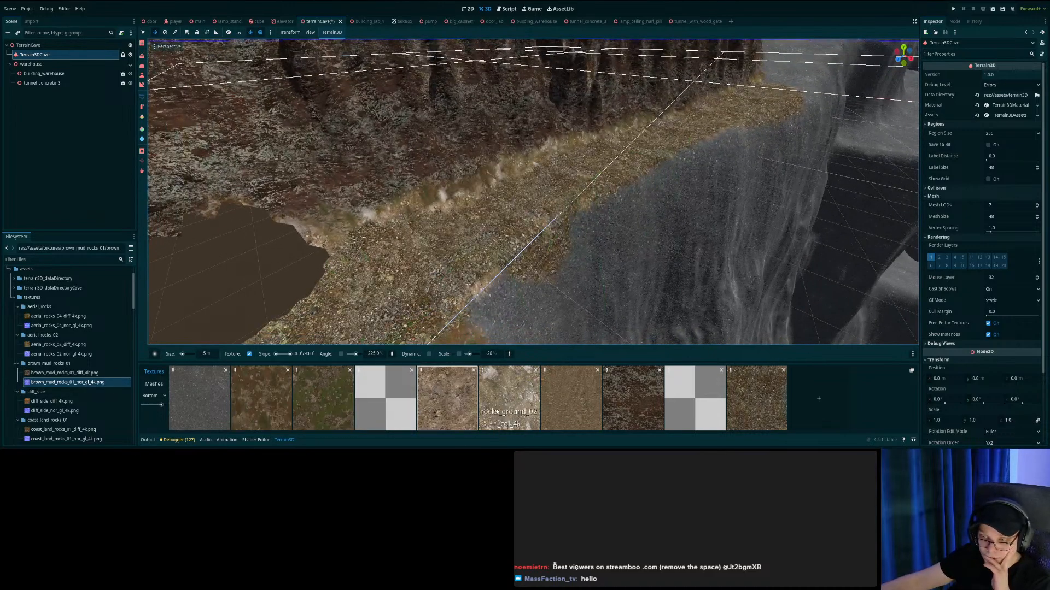
# Preview the aerial_rocks_02, cliff_side and coast_land_rocks_01 diffuse textures and select forest_ground_04_diff_4k.png among the project files.
pyautogui.click(36, 345)
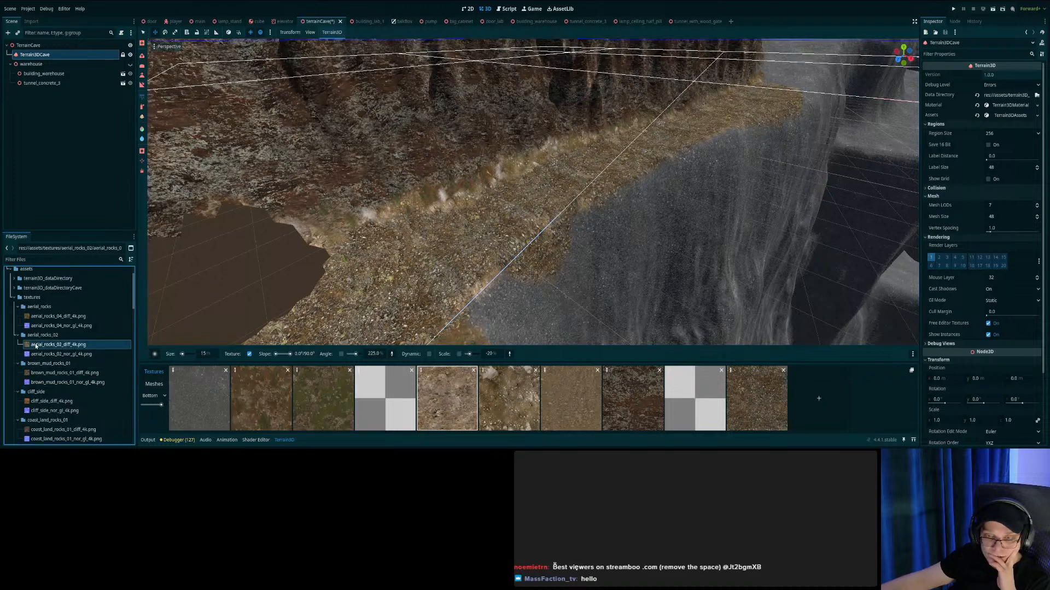
pyautogui.scroll(-1, 49, 378)
pyautogui.click(50, 381)
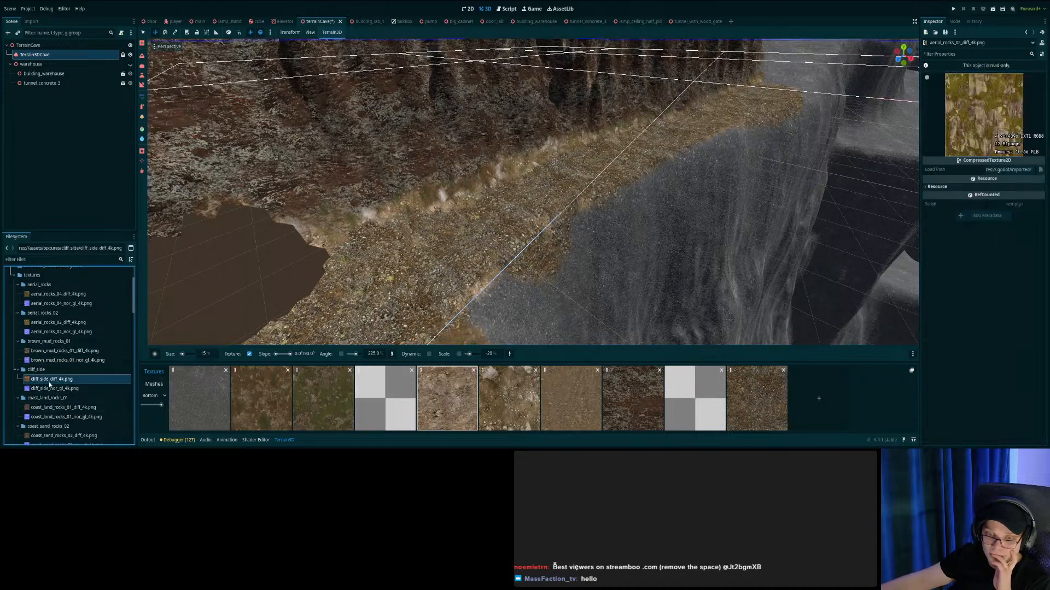
pyautogui.click(48, 407)
pyautogui.scroll(-2, 45, 411)
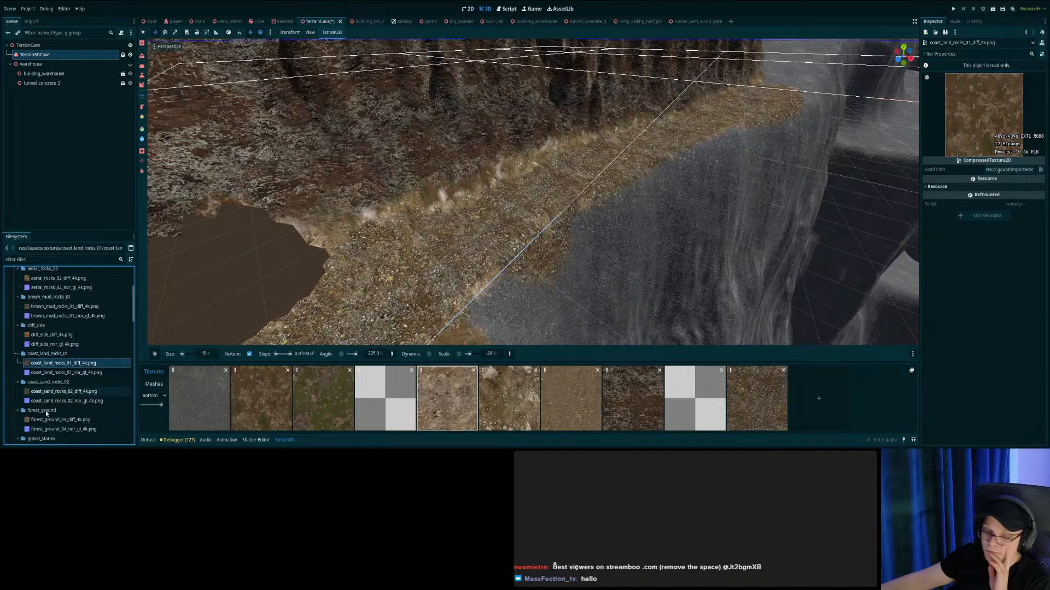
pyautogui.click(57, 420)
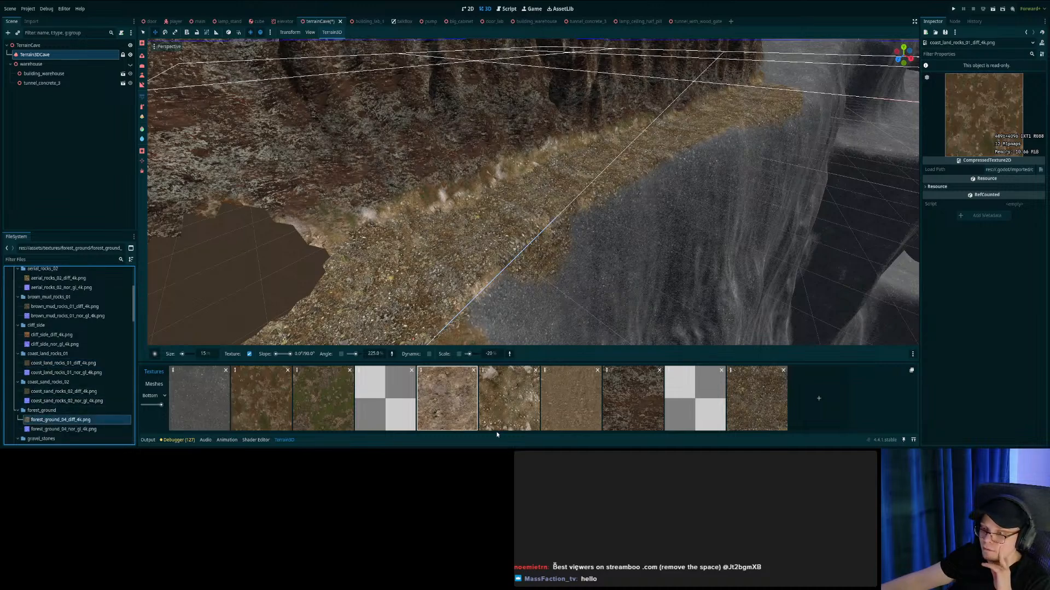
# Paint forest_ground_04_diff_4k along the gravel path and around the tunnel opening.
pyautogui.click(566, 395)
pyautogui.moveTo(475, 304)
pyautogui.mouseDown()
pyautogui.moveTo(480, 232)
pyautogui.moveTo(409, 251)
pyautogui.moveTo(418, 198)
pyautogui.moveTo(521, 205)
pyautogui.moveTo(541, 177)
pyautogui.moveTo(494, 180)
pyautogui.moveTo(468, 153)
pyautogui.moveTo(595, 169)
pyautogui.moveTo(578, 174)
pyautogui.moveTo(652, 143)
pyautogui.mouseUp()
pyautogui.moveTo(651, 143)
pyautogui.mouseDown(button='right')
pyautogui.moveTo(432, 186)
pyautogui.moveTo(456, 118)
pyautogui.moveTo(437, 123)
pyautogui.moveTo(415, 164)
pyautogui.moveTo(350, 219)
pyautogui.moveTo(312, 219)
pyautogui.moveTo(589, 154)
pyautogui.mouseUp(button='right')
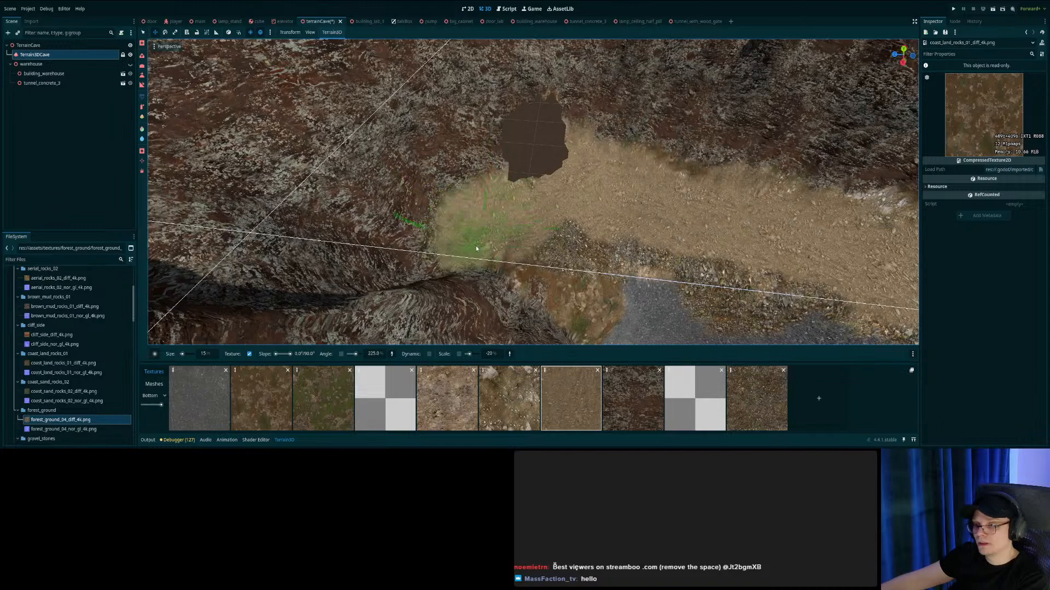
# Examine the cave terrain from the top, front and side views.
pyautogui.press('KP_7')
pyautogui.moveTo(615, 217); pyautogui.dragTo(625, 213, button='middle')
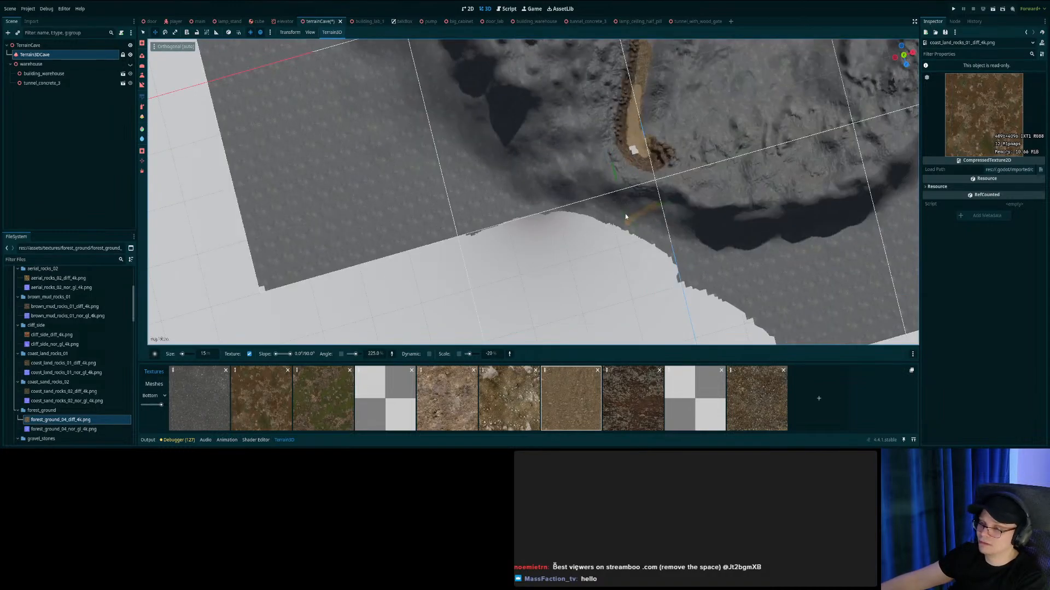
pyautogui.press('KP_1')
pyautogui.moveTo(625, 136)
pyautogui.keyDown('shift'); pyautogui.mouseDown(button='middle')
pyautogui.moveTo(668, 103)
pyautogui.moveTo(622, 134)
pyautogui.mouseUp(button='middle'); pyautogui.keyUp('shift')
pyautogui.press('KP_3')
pyautogui.moveTo(621, 134); pyautogui.dragTo(538, 141, button='right')
pyautogui.press('KP_5')
pyautogui.press('KP_5')
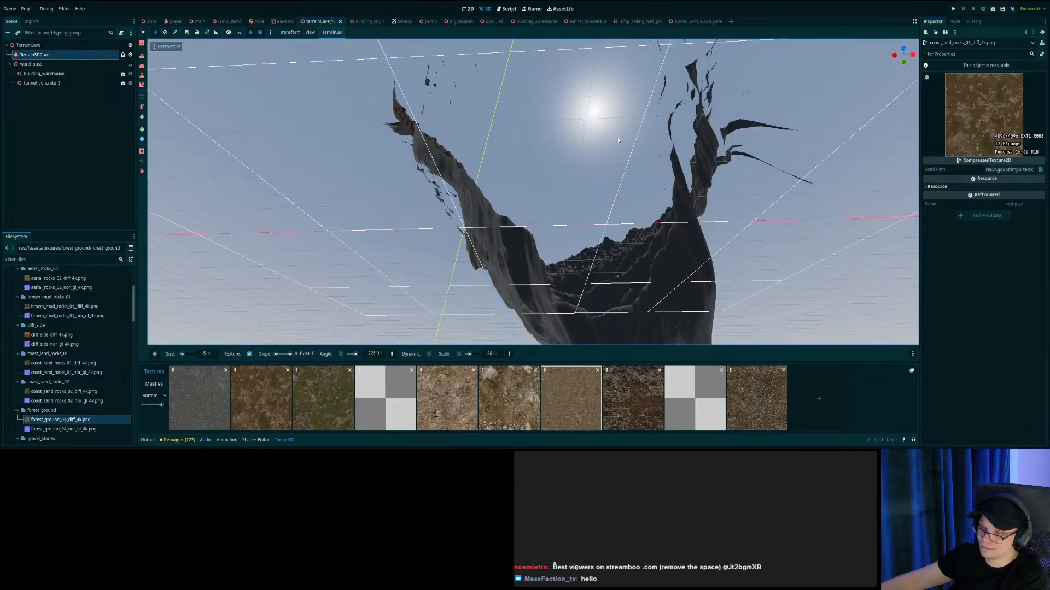
pyautogui.press('KP_7')
pyautogui.moveTo(581, 148)
pyautogui.mouseDown(button='middle')
pyautogui.moveTo(534, 149)
pyautogui.moveTo(542, 191)
pyautogui.moveTo(507, 190)
pyautogui.moveTo(606, 179)
pyautogui.mouseUp(button='middle')
# Extend the forest_ground_04_diff_4k paint over the remaining gravel near the tunnel opening.
pyautogui.moveTo(607, 179)
pyautogui.mouseDown(button='right')
pyautogui.moveTo(543, 245)
pyautogui.moveTo(465, 226)
pyautogui.moveTo(508, 219)
pyautogui.moveTo(554, 236)
pyautogui.moveTo(514, 232)
pyautogui.moveTo(482, 211)
pyautogui.moveTo(448, 262)
pyautogui.moveTo(410, 268)
pyautogui.moveTo(454, 257)
pyautogui.moveTo(383, 235)
pyautogui.moveTo(370, 243)
pyautogui.moveTo(541, 280)
pyautogui.mouseUp(button='right')
pyautogui.press('w')
pyautogui.press('w')
pyautogui.press('w')
pyautogui.press('s')
pyautogui.press('w')
pyautogui.press('s')
pyautogui.press('w')
pyautogui.moveTo(547, 235)
pyautogui.mouseDown()
pyautogui.moveTo(565, 221)
pyautogui.moveTo(520, 191)
pyautogui.moveTo(499, 162)
pyautogui.moveTo(410, 223)
pyautogui.moveTo(420, 246)
pyautogui.moveTo(426, 218)
pyautogui.moveTo(388, 264)
pyautogui.moveTo(502, 197)
pyautogui.moveTo(458, 192)
pyautogui.mouseUp()
pyautogui.moveTo(458, 191); pyautogui.dragTo(584, 201, button='right')
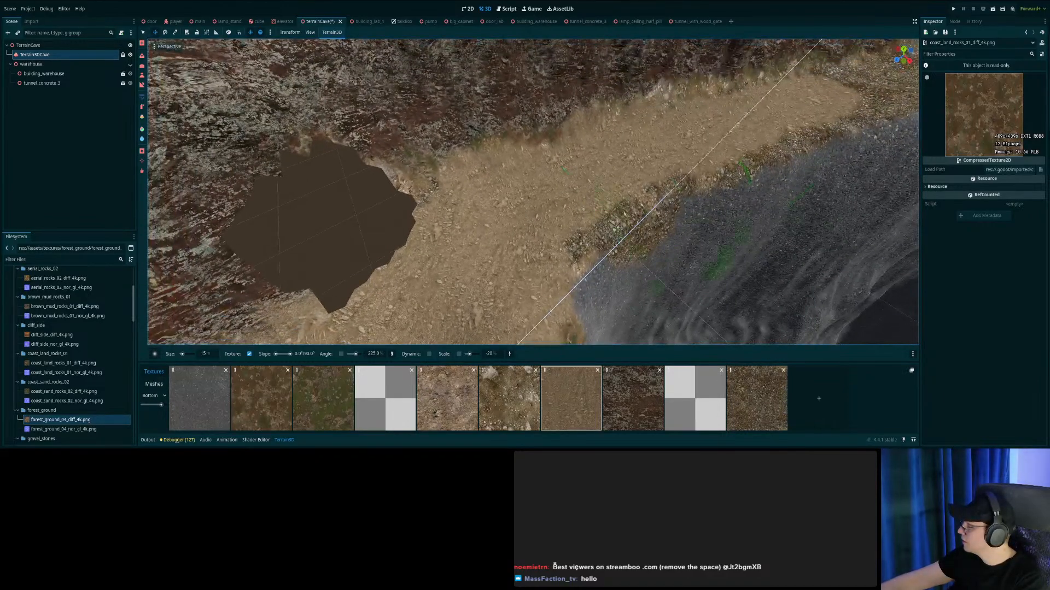
# Save the scene and paint forest_ground_04_diff_4k over the leftover gravel patch at the path's outer edge.
pyautogui.hotkey('ctrl', 's')
pyautogui.moveTo(525, 202)
pyautogui.mouseDown(button='right')
pyautogui.moveTo(544, 203)
pyautogui.moveTo(503, 203)
pyautogui.moveTo(517, 202)
pyautogui.mouseUp(button='right')
pyautogui.moveTo(690, 185)
pyautogui.mouseDown()
pyautogui.moveTo(581, 231)
pyautogui.moveTo(716, 201)
pyautogui.mouseUp()
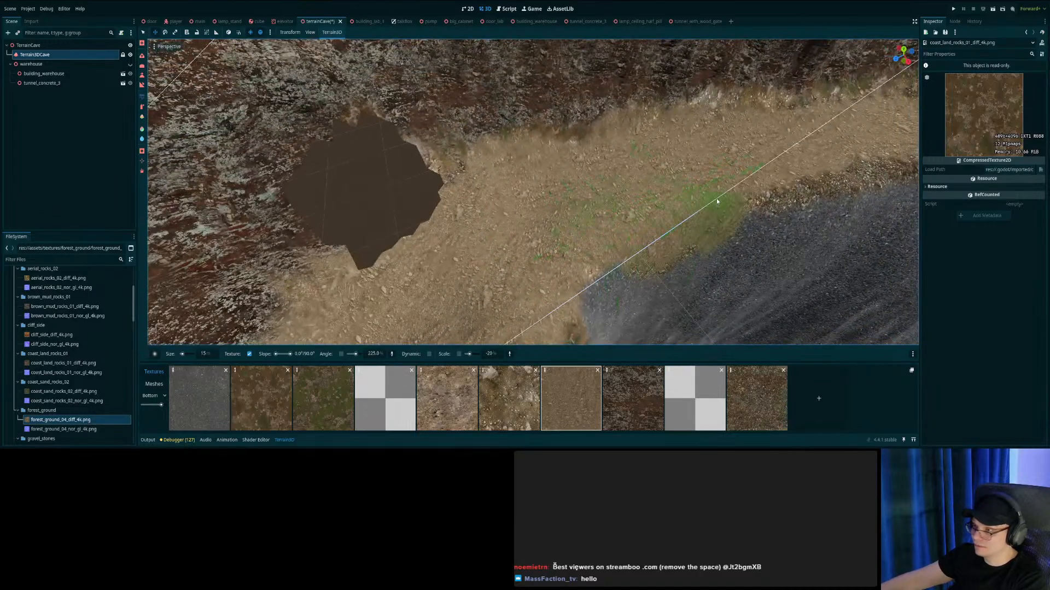
pyautogui.moveTo(717, 201); pyautogui.dragTo(697, 204, button='right')
pyautogui.moveTo(533, 191)
pyautogui.mouseDown(button='right')
pyautogui.moveTo(624, 175)
pyautogui.moveTo(492, 192)
pyautogui.moveTo(506, 203)
pyautogui.moveTo(612, 198)
pyautogui.moveTo(508, 203)
pyautogui.moveTo(572, 194)
pyautogui.moveTo(503, 192)
pyautogui.moveTo(459, 156)
pyautogui.moveTo(451, 161)
pyautogui.moveTo(492, 155)
pyautogui.moveTo(693, 197)
pyautogui.mouseUp(button='right')
pyautogui.moveTo(628, 187); pyautogui.dragTo(541, 188, button='right')
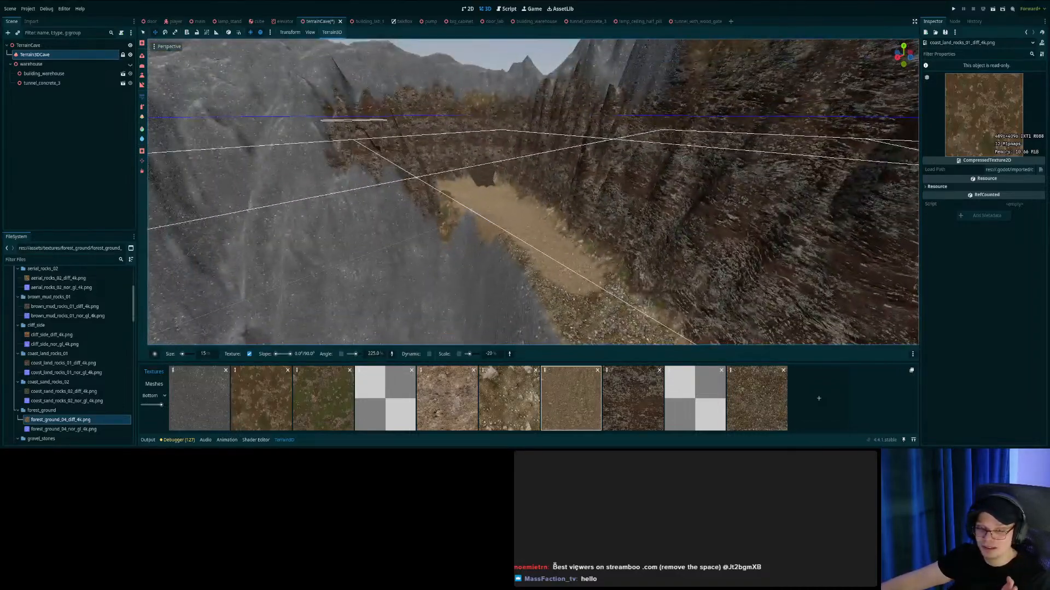
# Preview the gravel_stones, mossy_rock and plastered_stone_wall diffuse textures and compare them with the cliff and path.
pyautogui.scroll(-3, 47, 367)
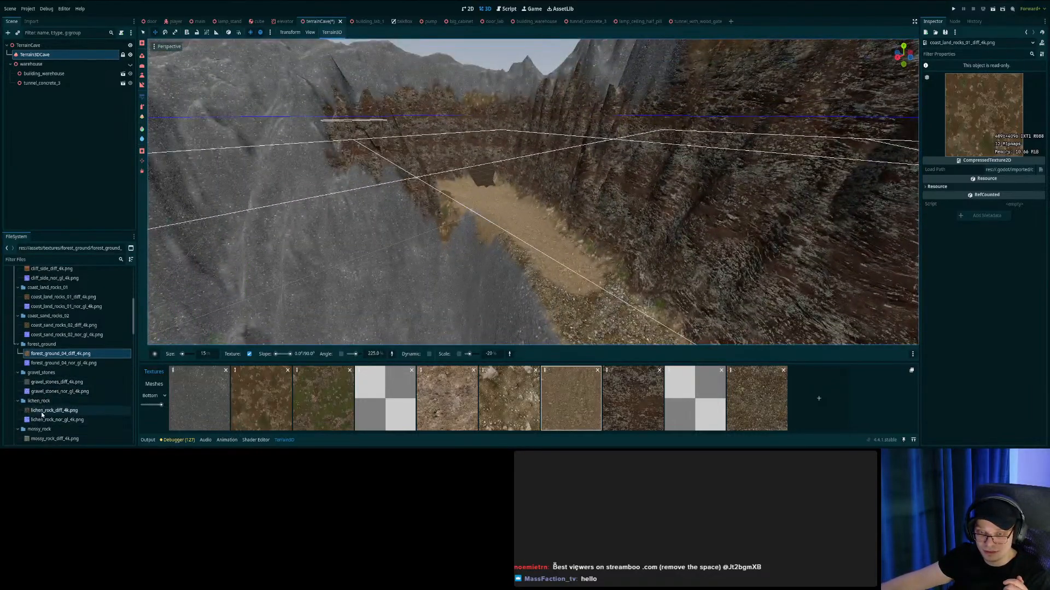
pyautogui.click(55, 382)
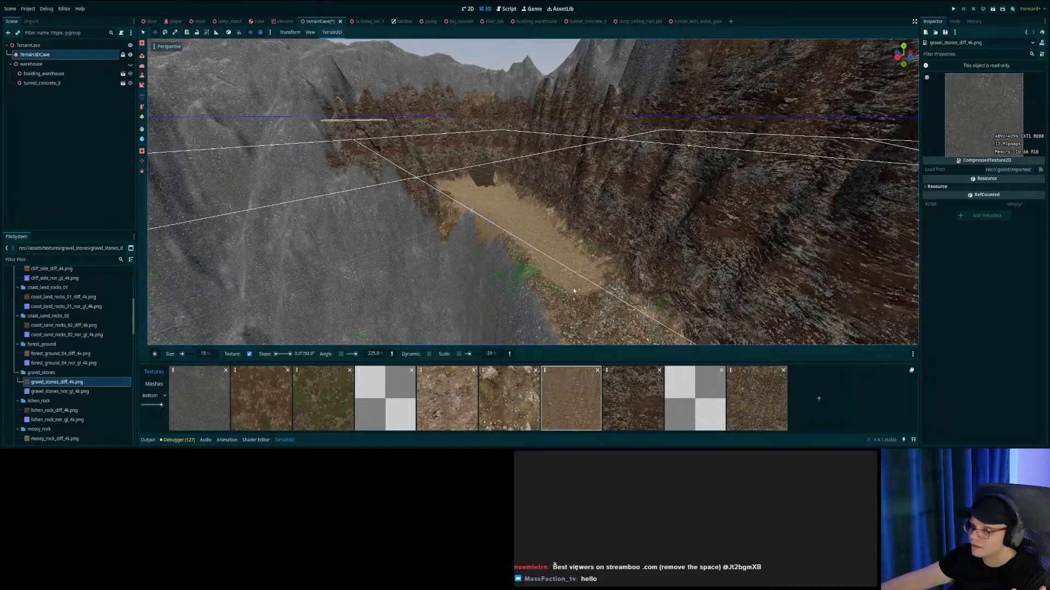
pyautogui.scroll(-2, 50, 395)
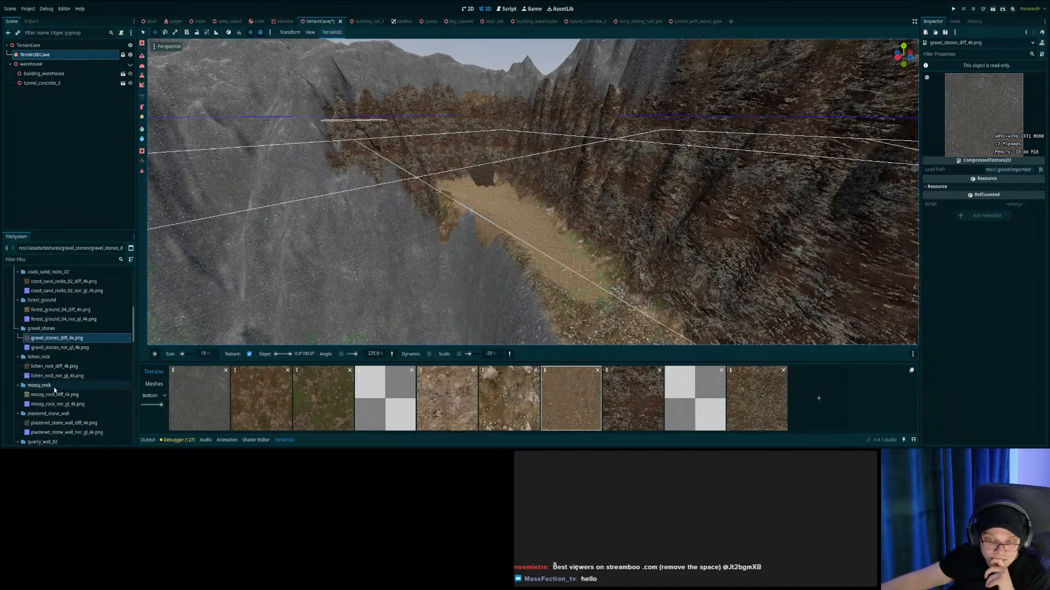
pyautogui.click(43, 395)
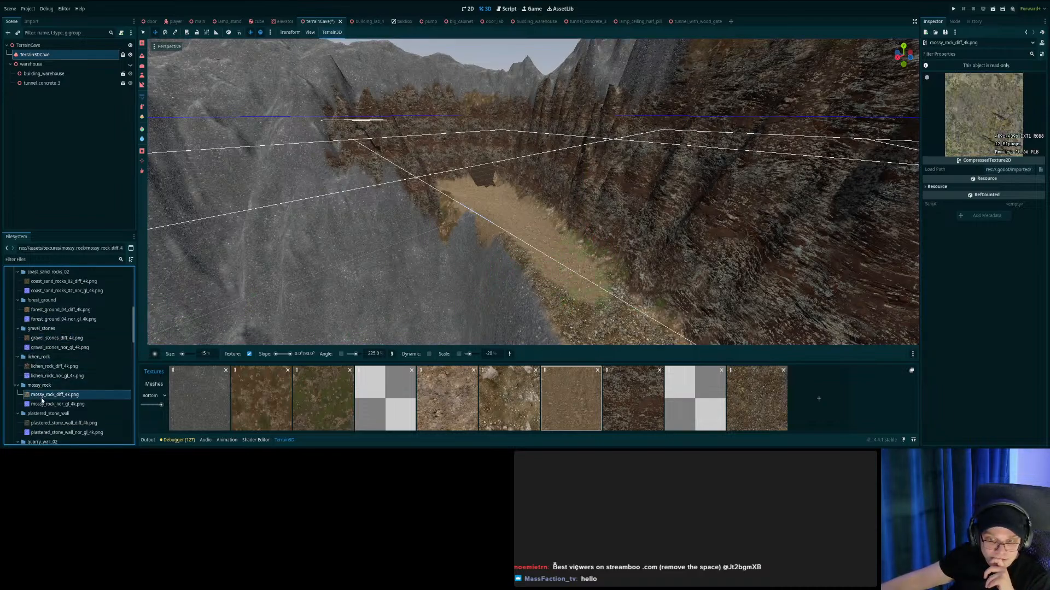
pyautogui.click(59, 425)
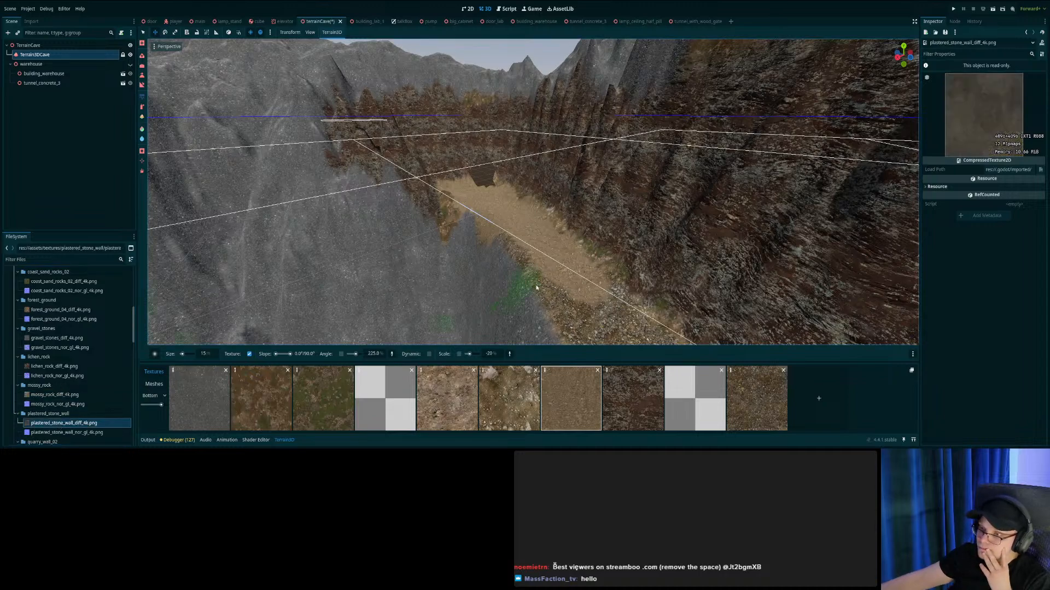
pyautogui.moveTo(562, 256)
pyautogui.mouseDown(button='right')
pyautogui.moveTo(558, 276)
pyautogui.moveTo(568, 253)
pyautogui.mouseUp(button='right')
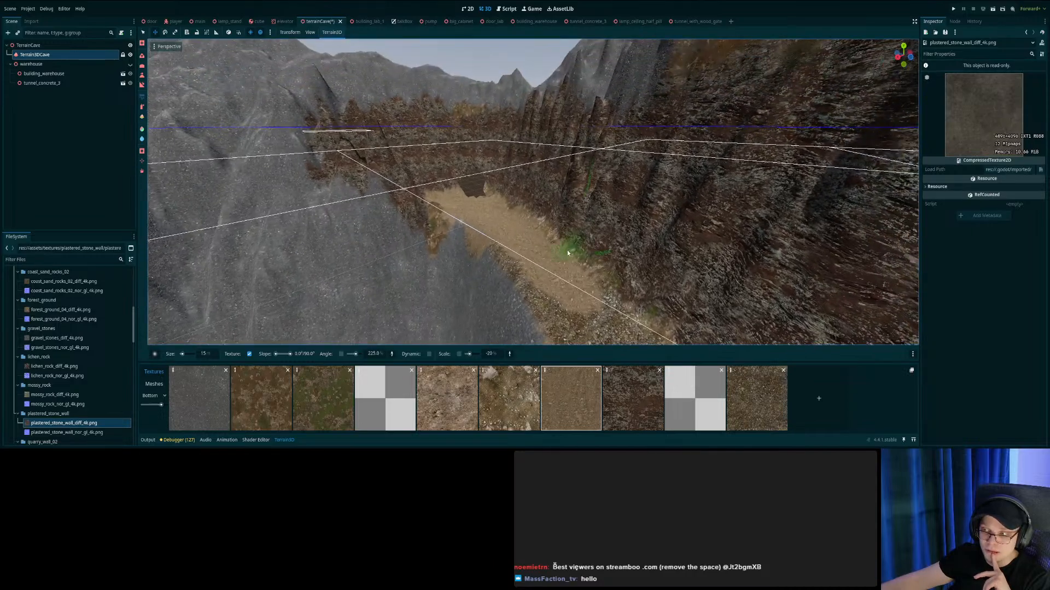
pyautogui.moveTo(501, 205); pyautogui.dragTo(561, 198, button='right')
pyautogui.moveTo(628, 196)
pyautogui.mouseDown(button='right')
pyautogui.moveTo(703, 194)
pyautogui.moveTo(568, 182)
pyautogui.moveTo(624, 201)
pyautogui.mouseUp(button='right')
# Preview the quarry_wall_02, rocks_ground_05 and rocks_ground_02 textures among the project files.
pyautogui.scroll(-3, 71, 355)
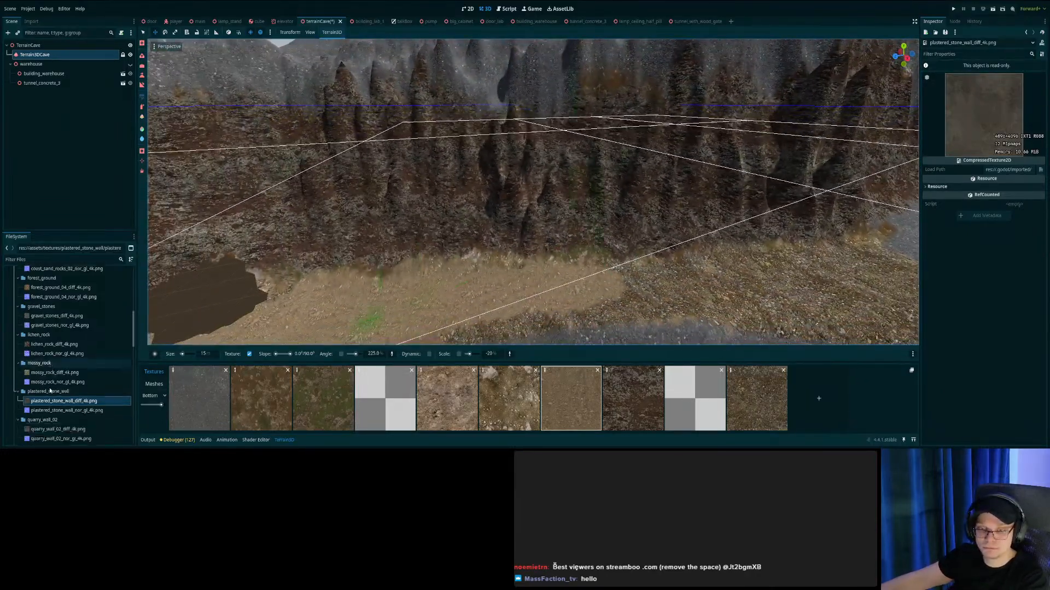
pyautogui.click(44, 385)
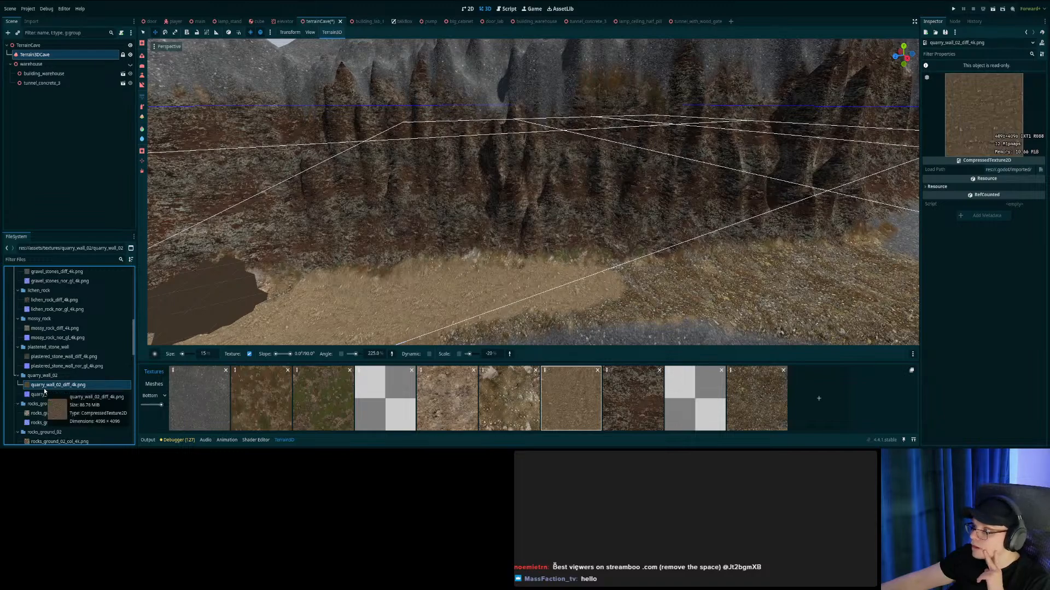
pyautogui.click(40, 415)
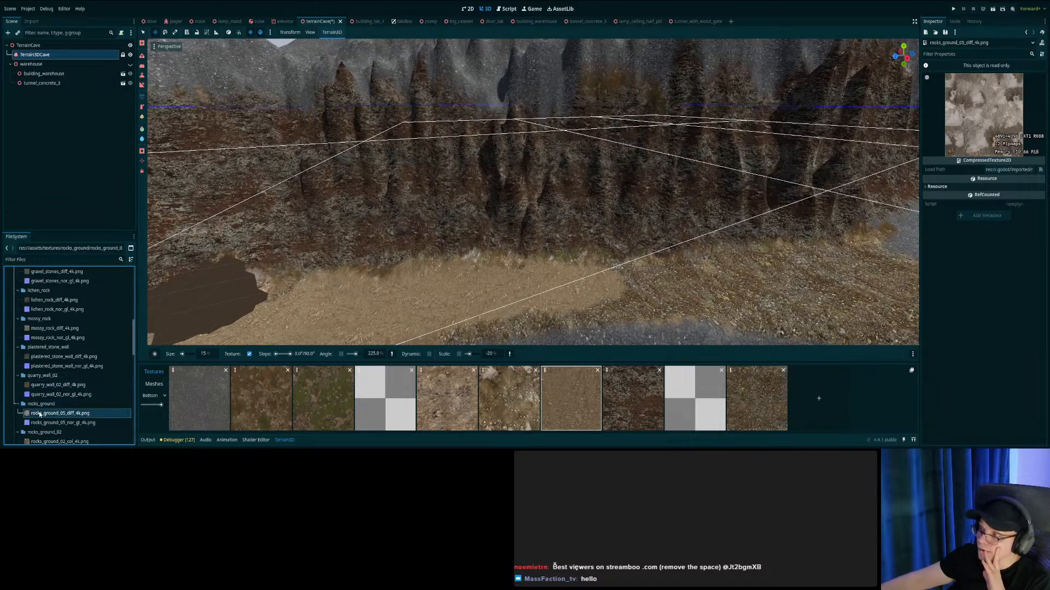
pyautogui.scroll(-2, 38, 418)
pyautogui.click(35, 422)
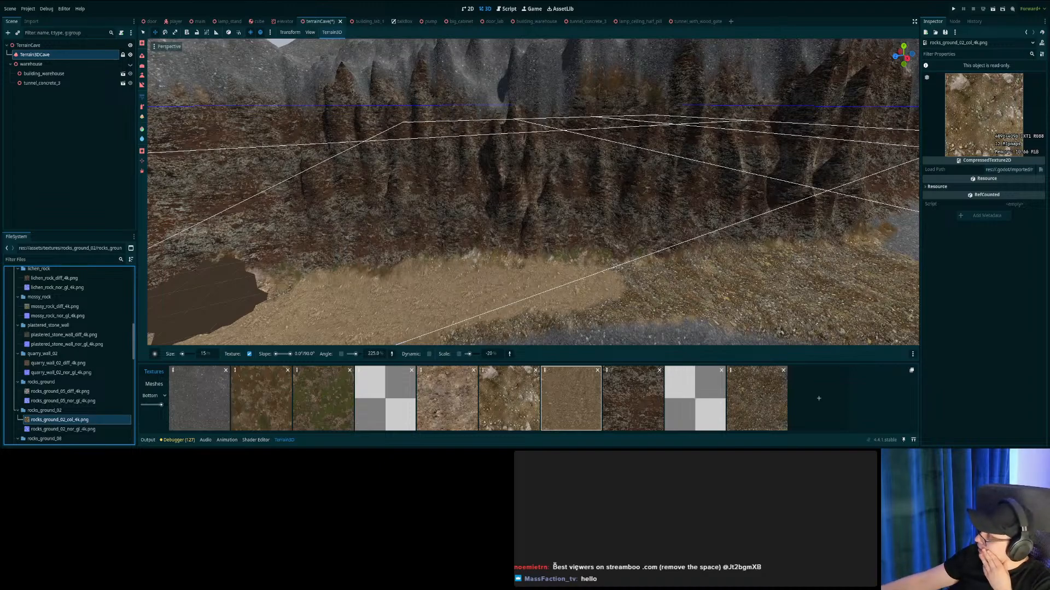
# Examine the cliff wall and the far end of the path, and save the scene.
pyautogui.moveTo(773, 263)
pyautogui.mouseDown(button='right')
pyautogui.moveTo(722, 317)
pyautogui.moveTo(645, 328)
pyautogui.moveTo(772, 295)
pyautogui.moveTo(870, 306)
pyautogui.moveTo(793, 297)
pyautogui.moveTo(787, 262)
pyautogui.moveTo(777, 284)
pyautogui.moveTo(743, 295)
pyautogui.moveTo(831, 264)
pyautogui.moveTo(812, 266)
pyautogui.moveTo(803, 247)
pyautogui.mouseUp(button='right')
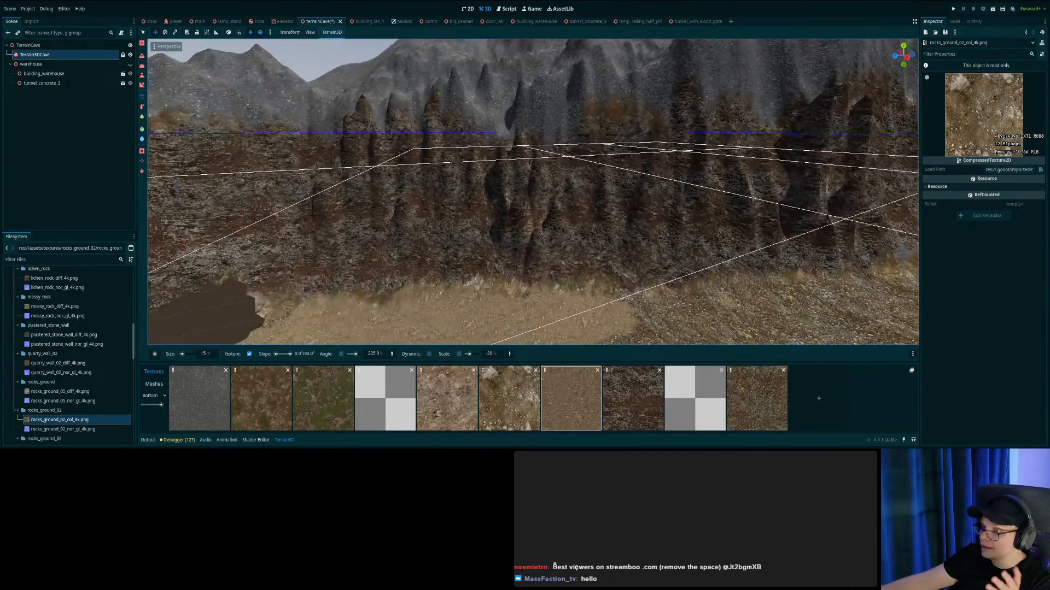
pyautogui.moveTo(712, 258); pyautogui.dragTo(709, 257)
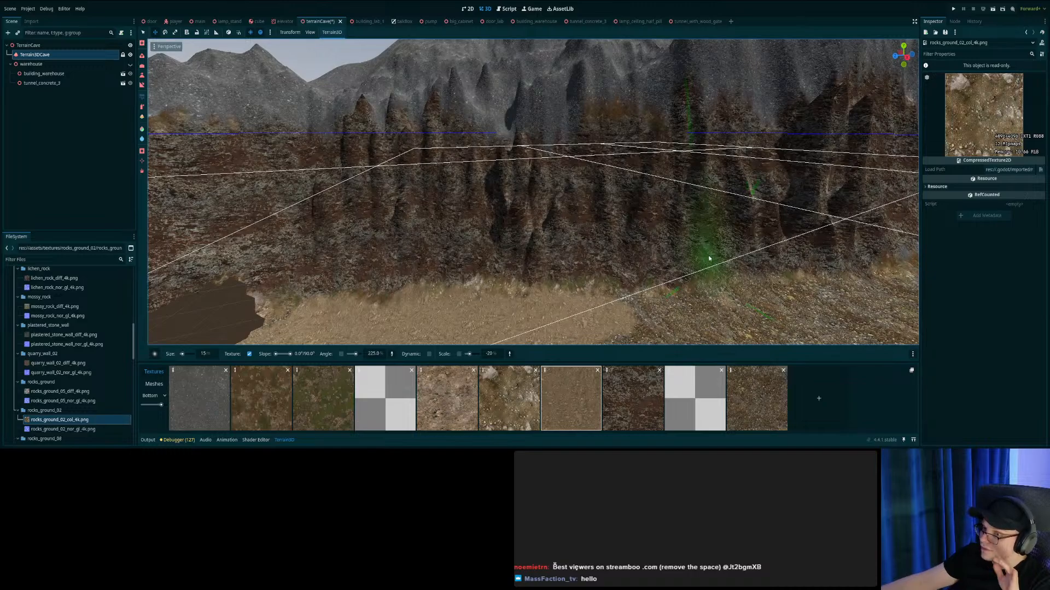
pyautogui.moveTo(710, 235)
pyautogui.mouseDown(button='right')
pyautogui.moveTo(678, 259)
pyautogui.moveTo(590, 267)
pyautogui.moveTo(707, 236)
pyautogui.mouseUp(button='right')
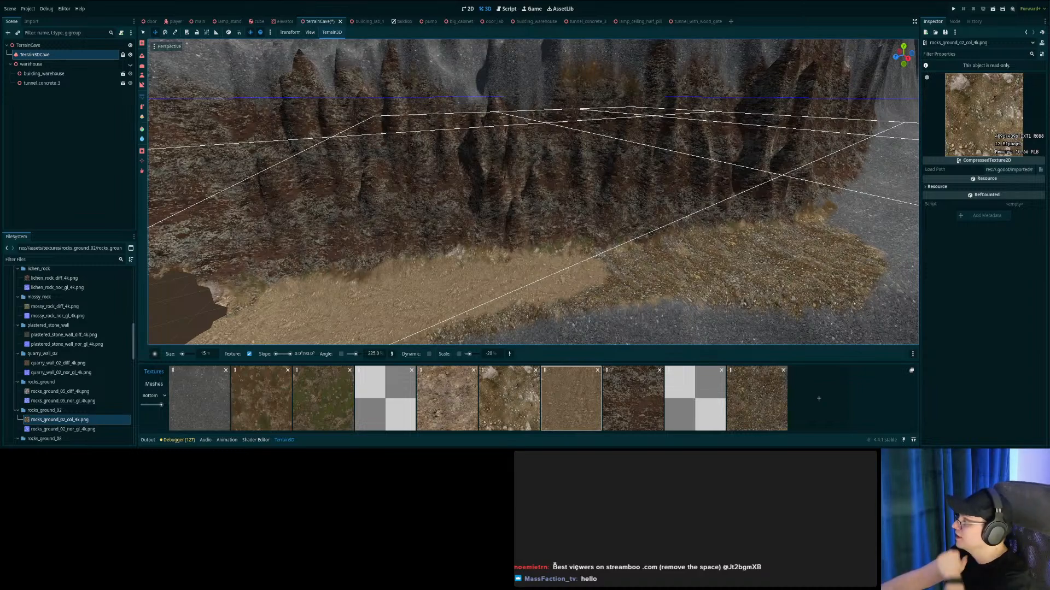
pyautogui.moveTo(721, 193); pyautogui.dragTo(735, 216, button='right')
pyautogui.click(735, 216)
pyautogui.hotkey('ctrl', 's')
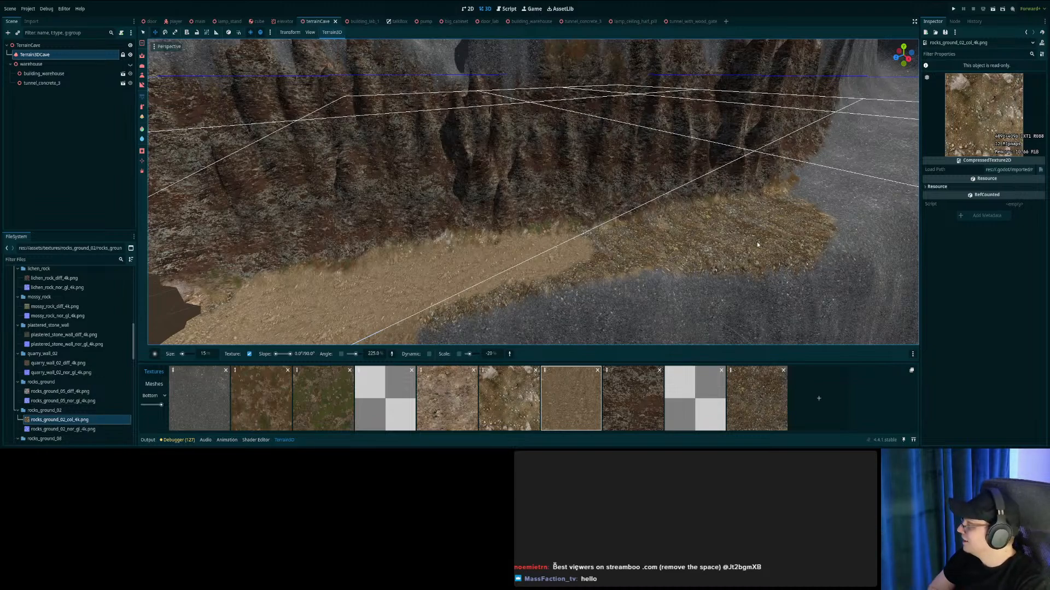
pyautogui.moveTo(757, 242)
pyautogui.mouseDown(button='right')
pyautogui.moveTo(656, 260)
pyautogui.moveTo(678, 255)
pyautogui.moveTo(664, 241)
pyautogui.moveTo(787, 259)
pyautogui.moveTo(762, 213)
pyautogui.mouseUp(button='right')
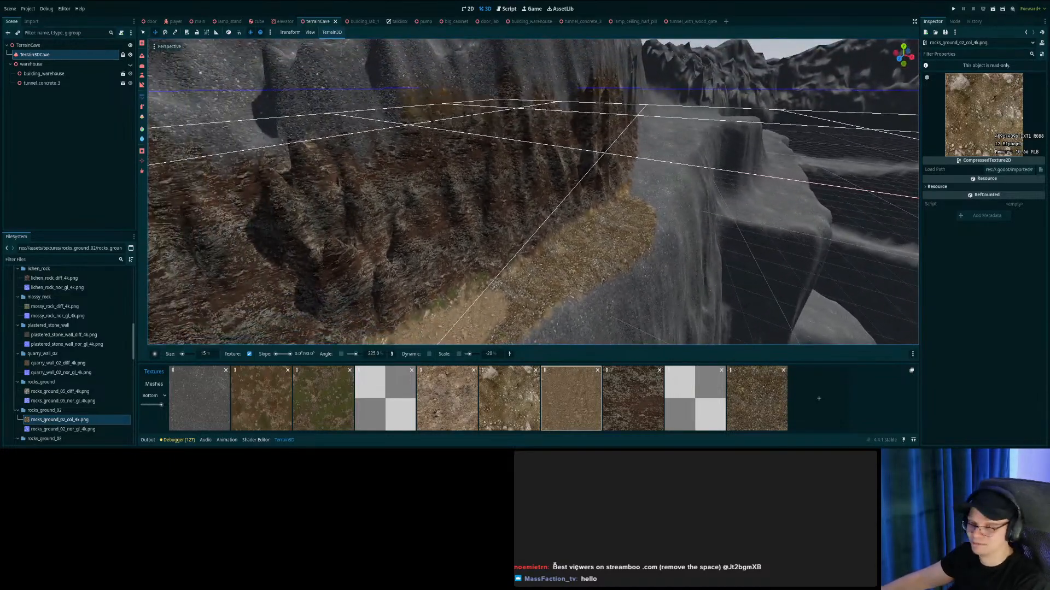